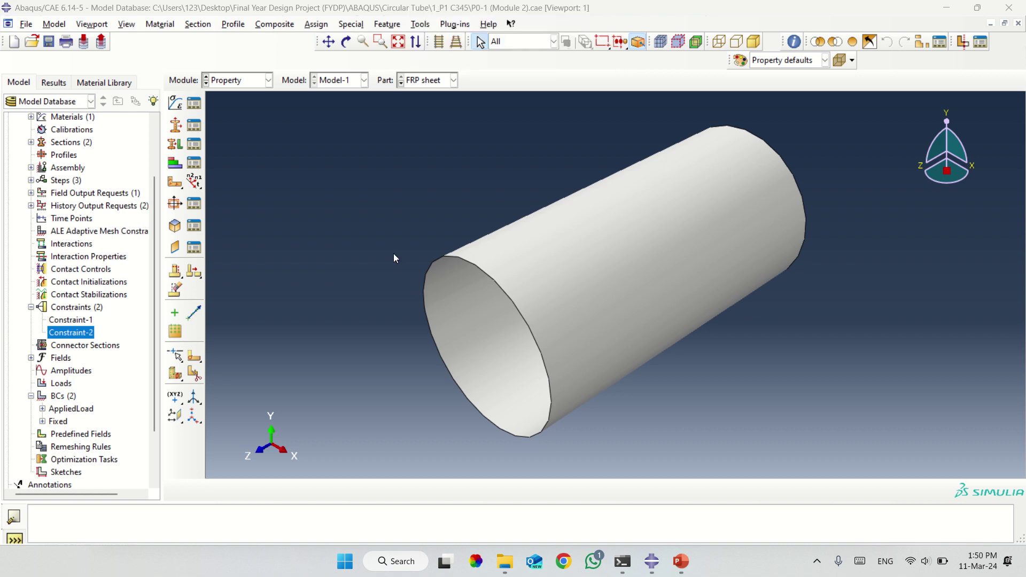
# Delete the Concrete material from the model tree.
pyautogui.click(179, 109)
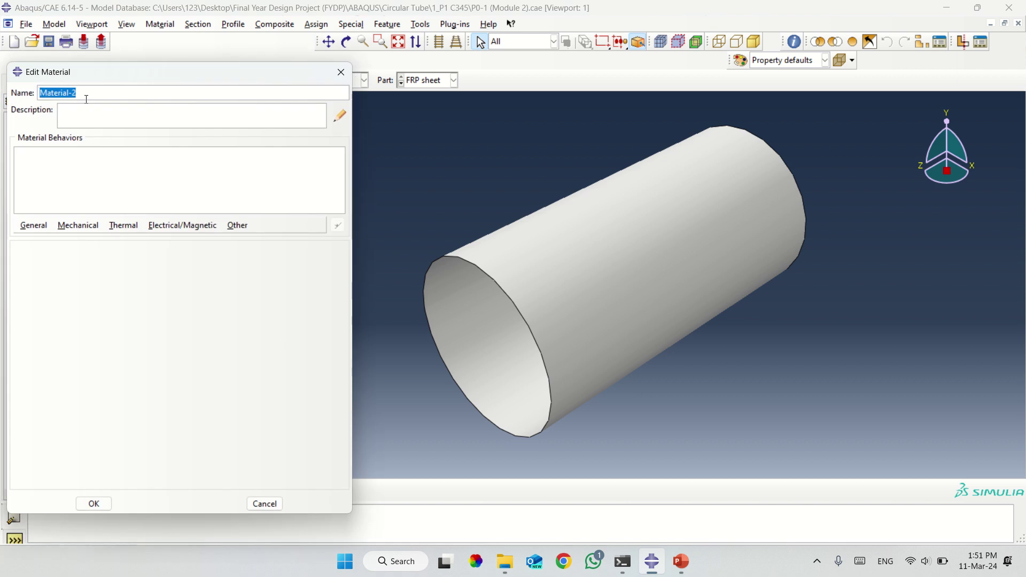
pyautogui.click(341, 72)
pyautogui.scroll(3, 60, 156)
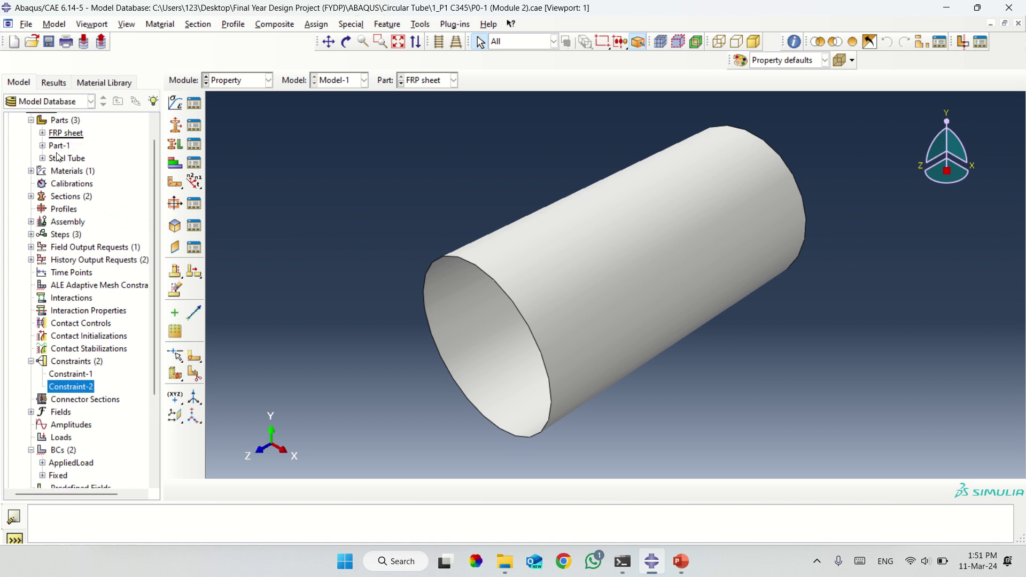
pyautogui.scroll(1, 59, 156)
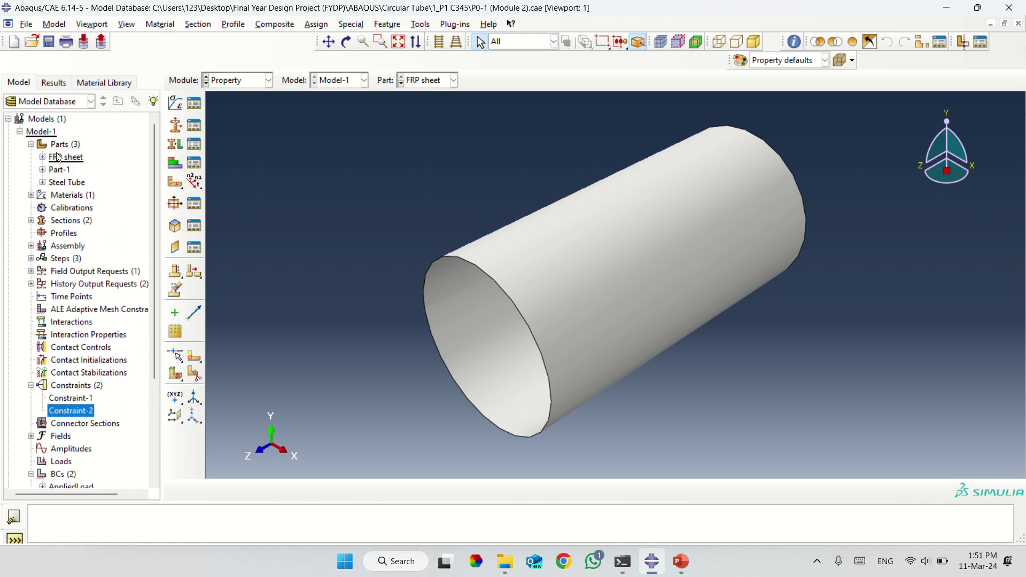
pyautogui.click(31, 195)
pyautogui.doubleClick(63, 208)
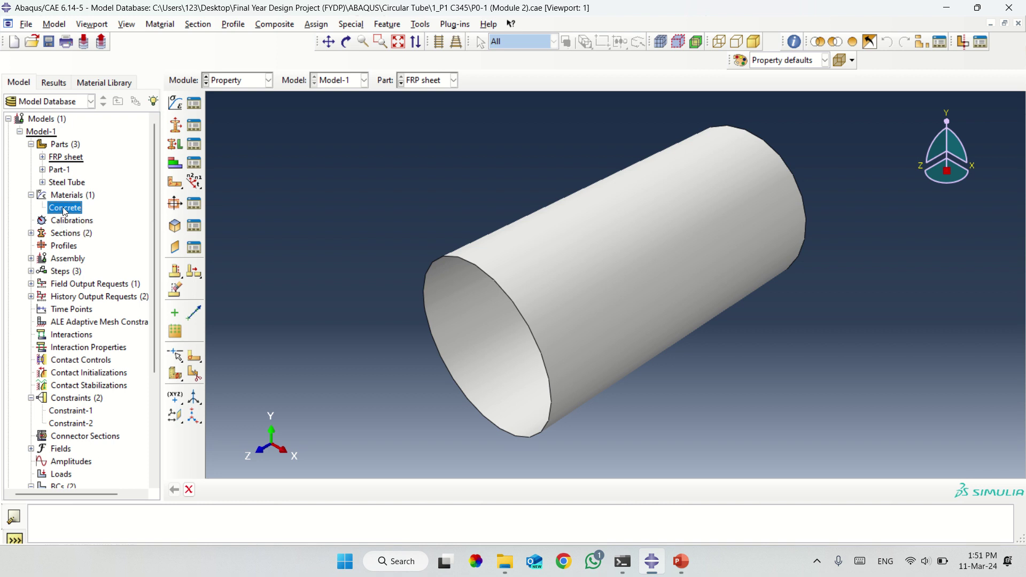
pyautogui.rightClick(65, 211)
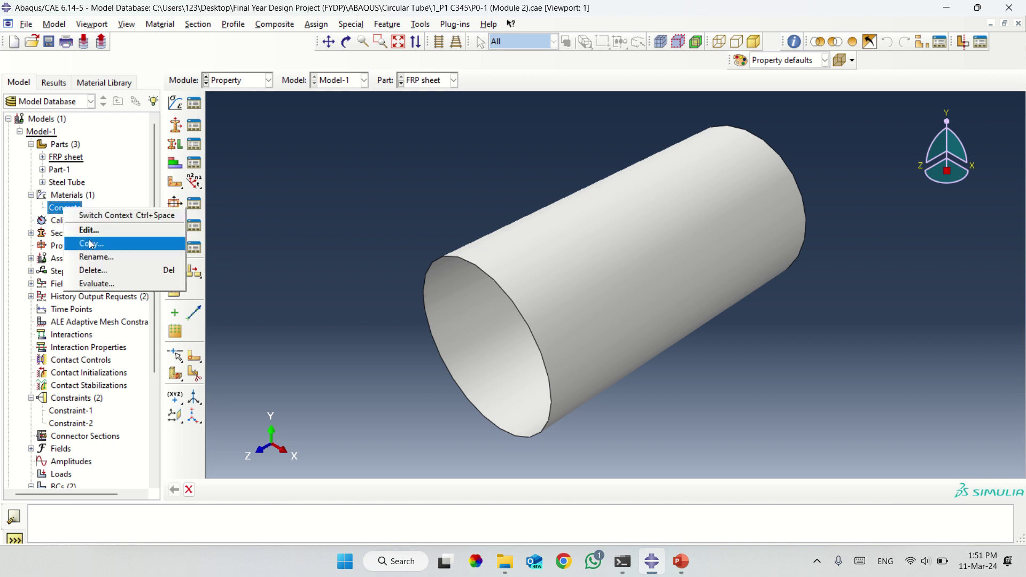
pyautogui.click(99, 270)
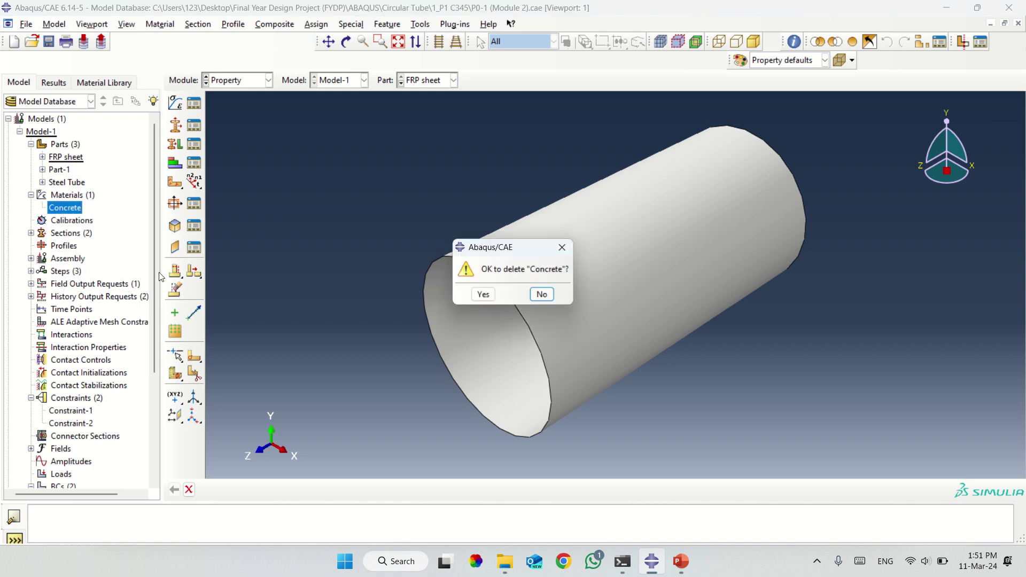
pyautogui.click(483, 294)
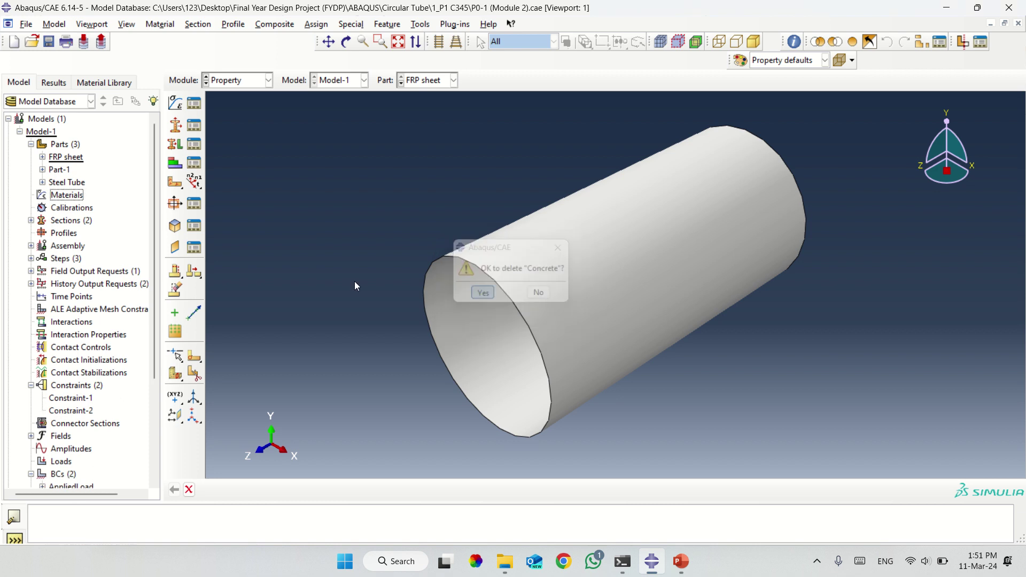
# Delete the Column and Column1 sections together.
pyautogui.click(31, 220)
pyautogui.click(63, 233)
pyautogui.keyDown('shift'); pyautogui.click(64, 247); pyautogui.keyUp('shift')
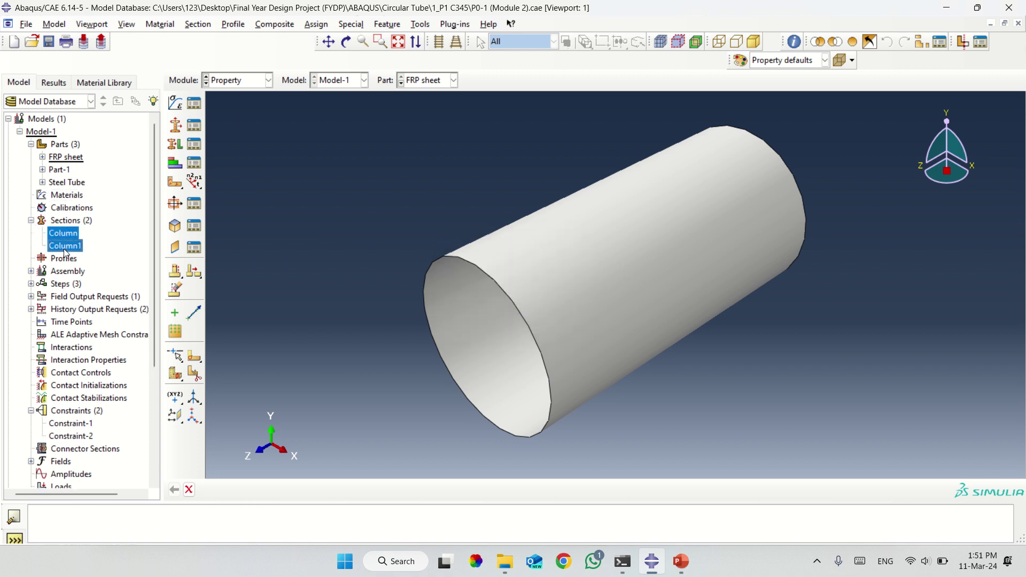
pyautogui.rightClick(65, 252)
pyautogui.click(112, 309)
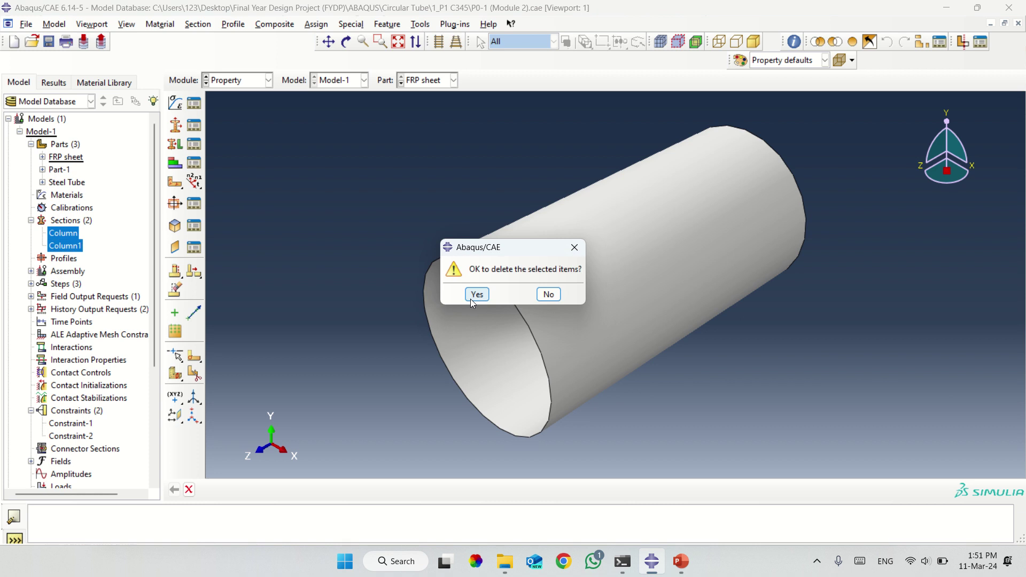
pyautogui.click(473, 298)
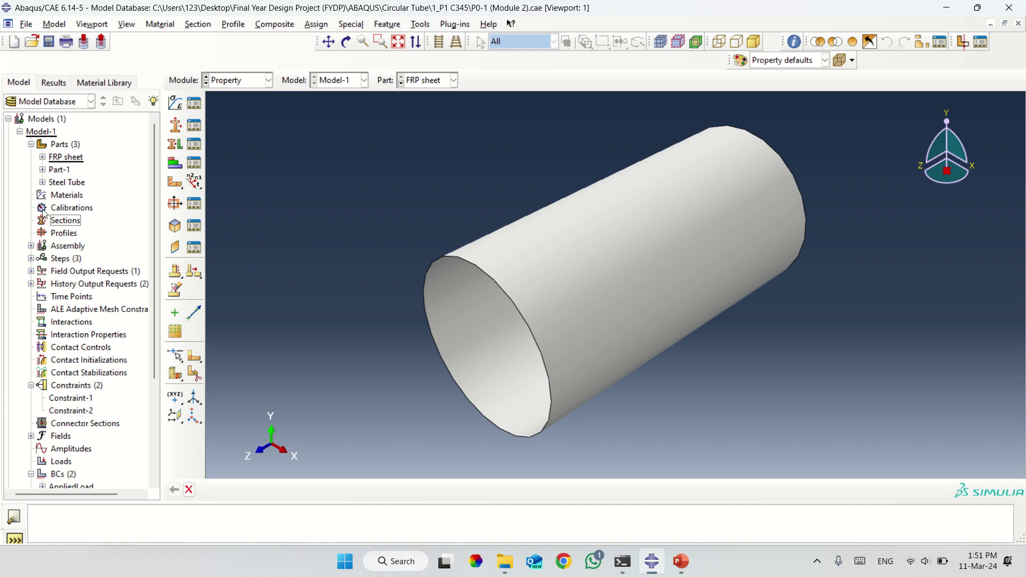
# Check the Steel Tube part's section assignments.
pyautogui.click(42, 182)
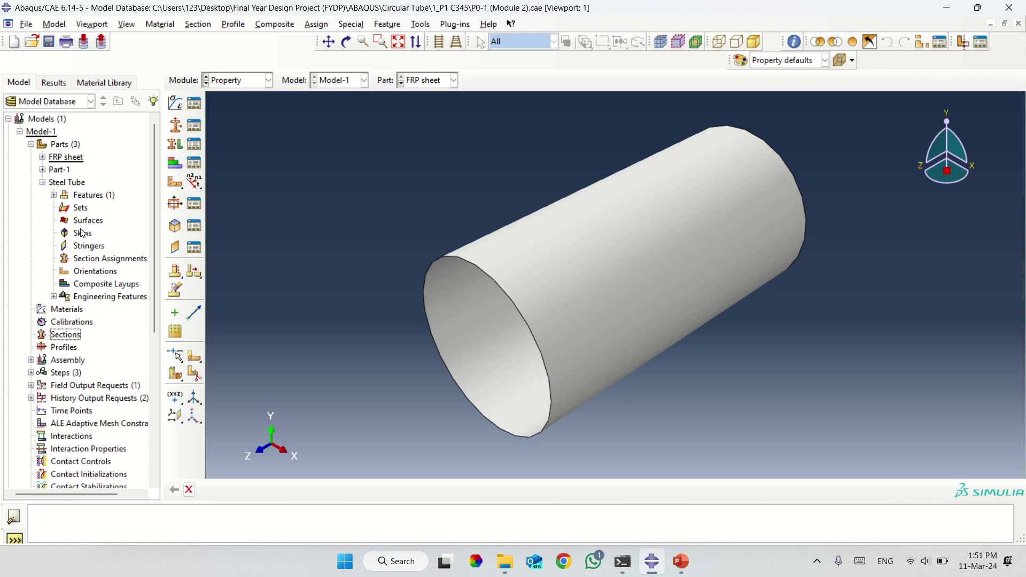
pyautogui.click(92, 260)
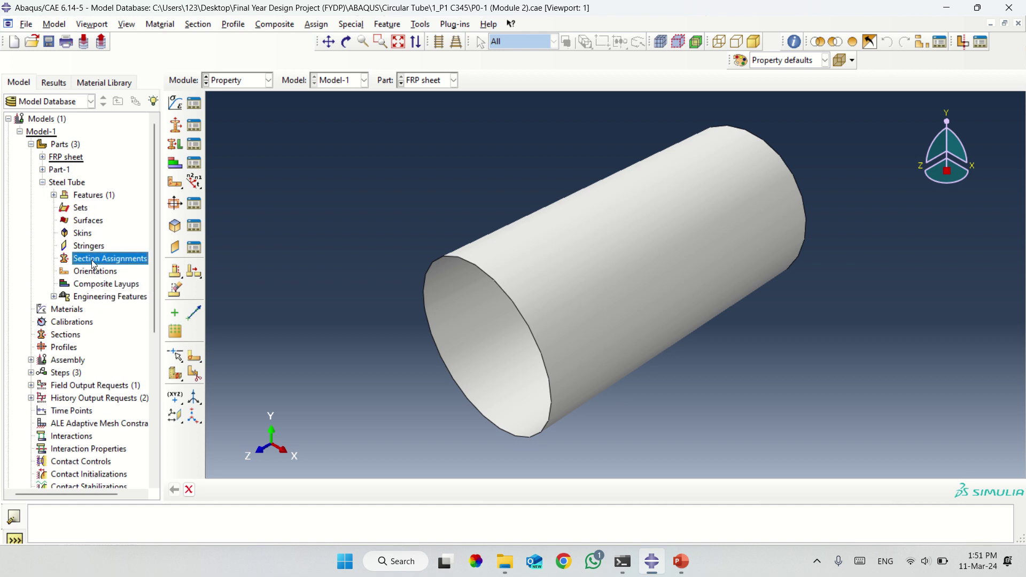
pyautogui.click(241, 85)
# In the Property module, create material 'Concrete' with a General > Density behaviour and select its mass density cell.
pyautogui.click(230, 107)
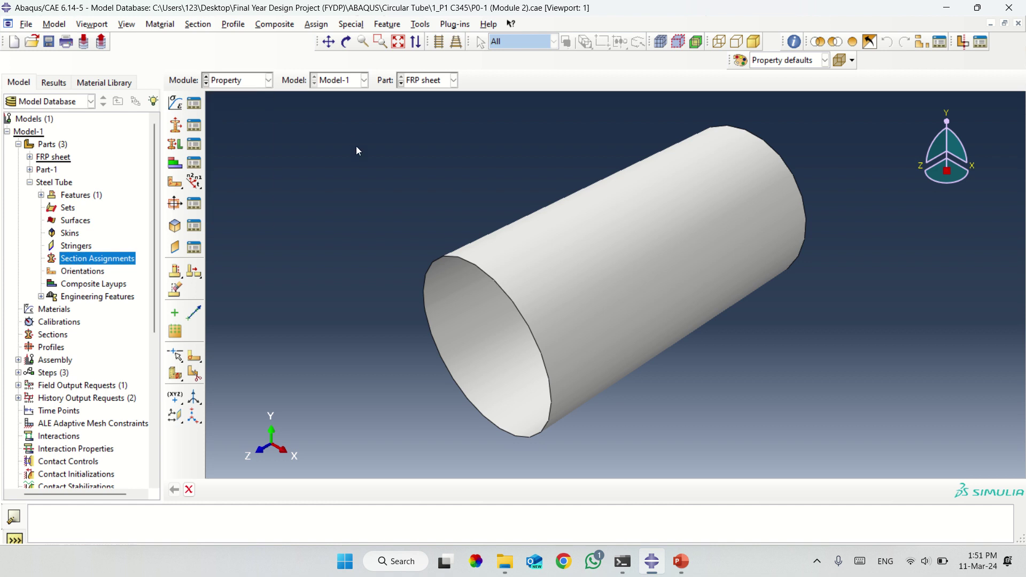
pyautogui.click(176, 105)
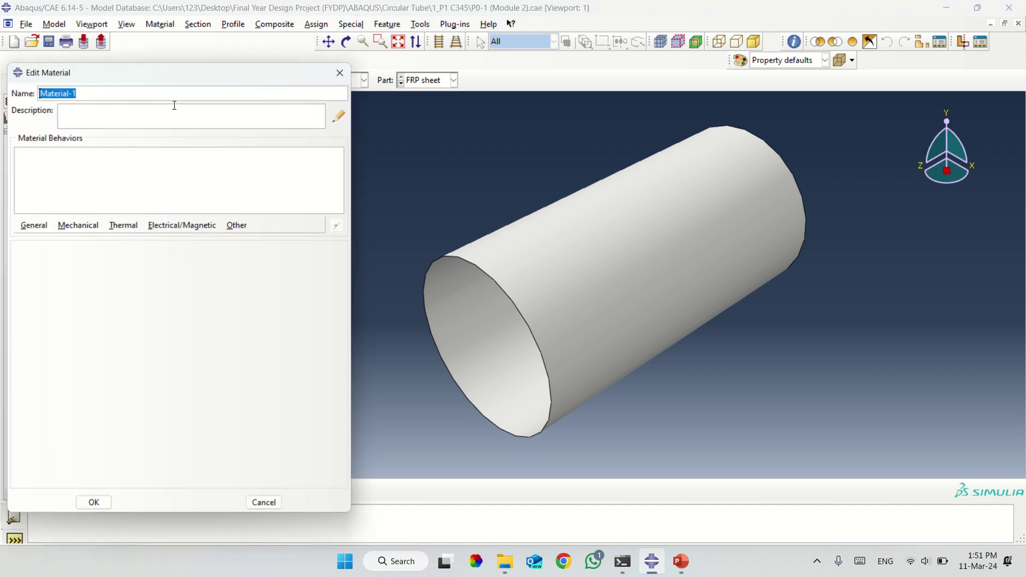
pyautogui.write('C')
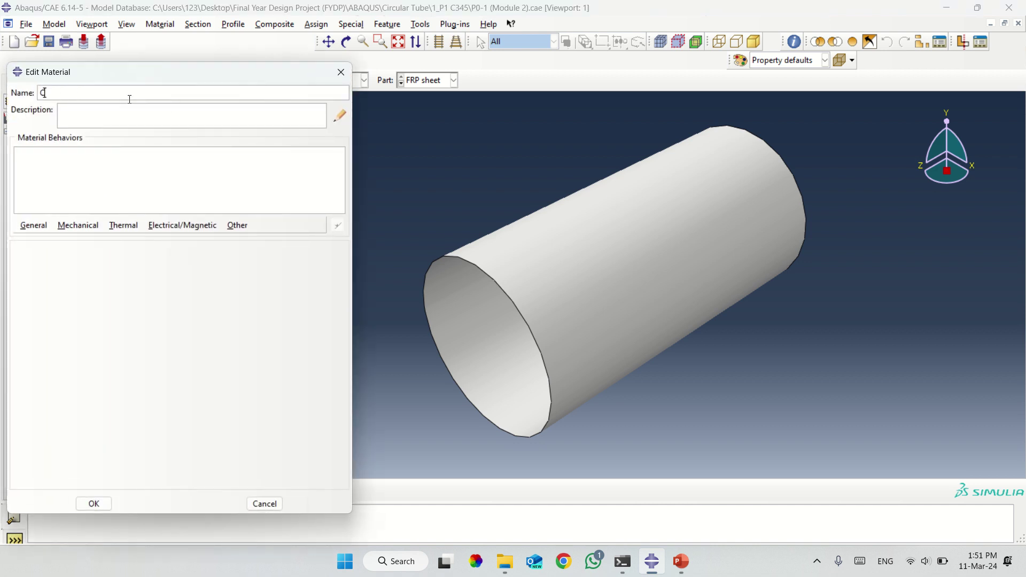
pyautogui.write('oncrete')
pyautogui.click(34, 229)
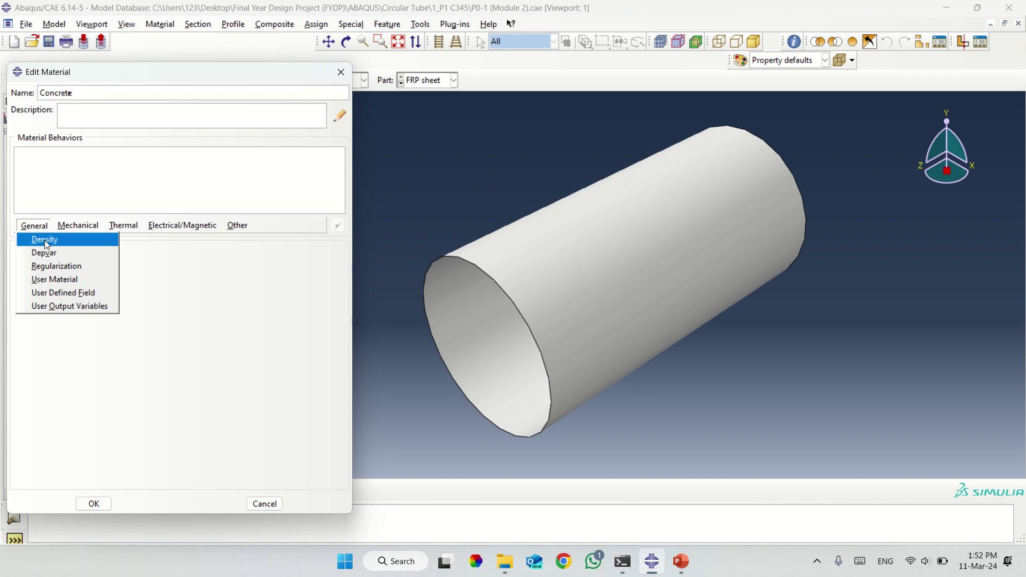
pyautogui.click(59, 240)
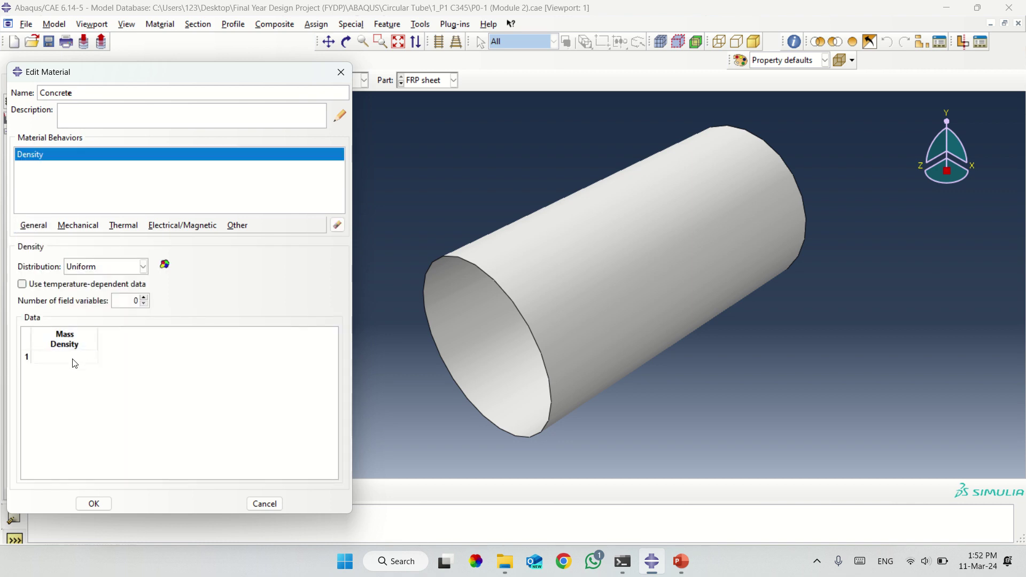
pyautogui.click(73, 358)
pyautogui.click(564, 561)
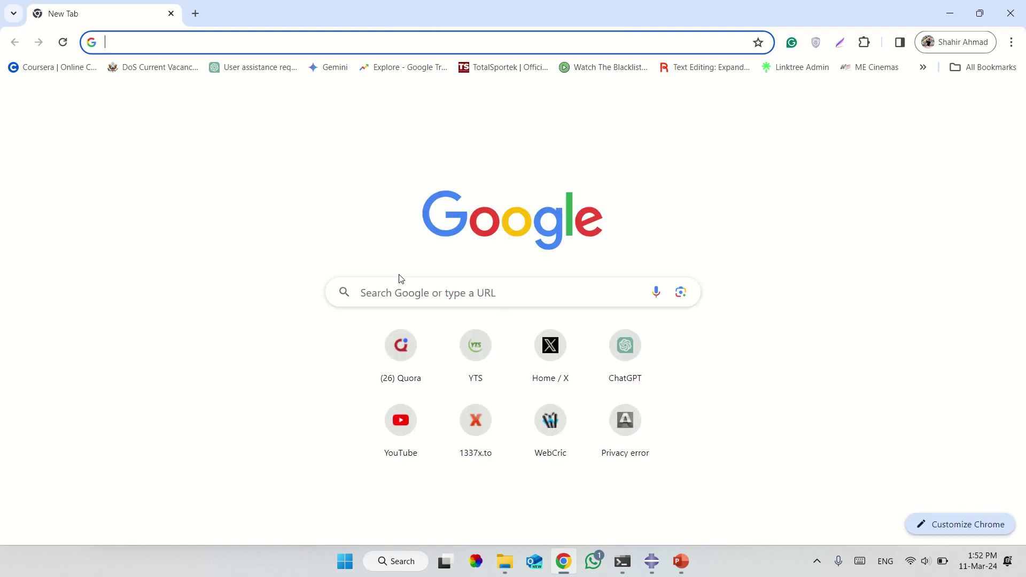
# Search Google for 'consistency of units in abaqus' and preview the CAE Assistant units table.
pyautogui.write('consi')
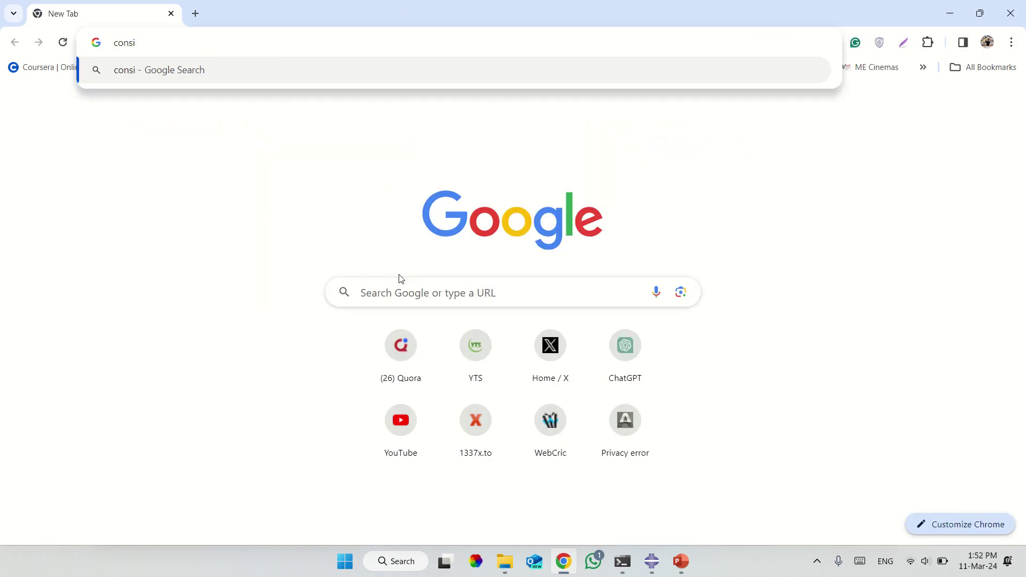
pyautogui.write('stenc')
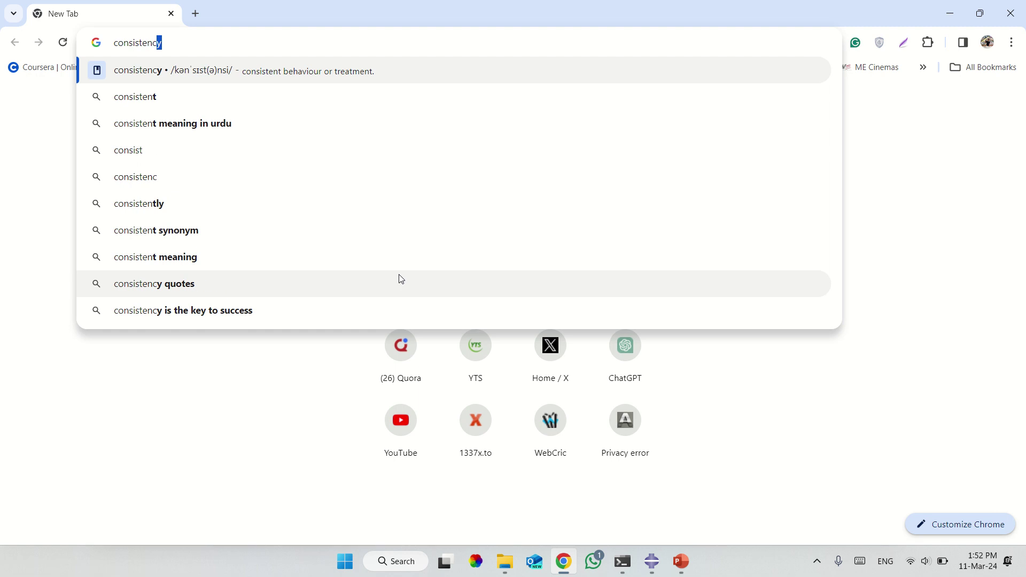
pyautogui.write('y of units')
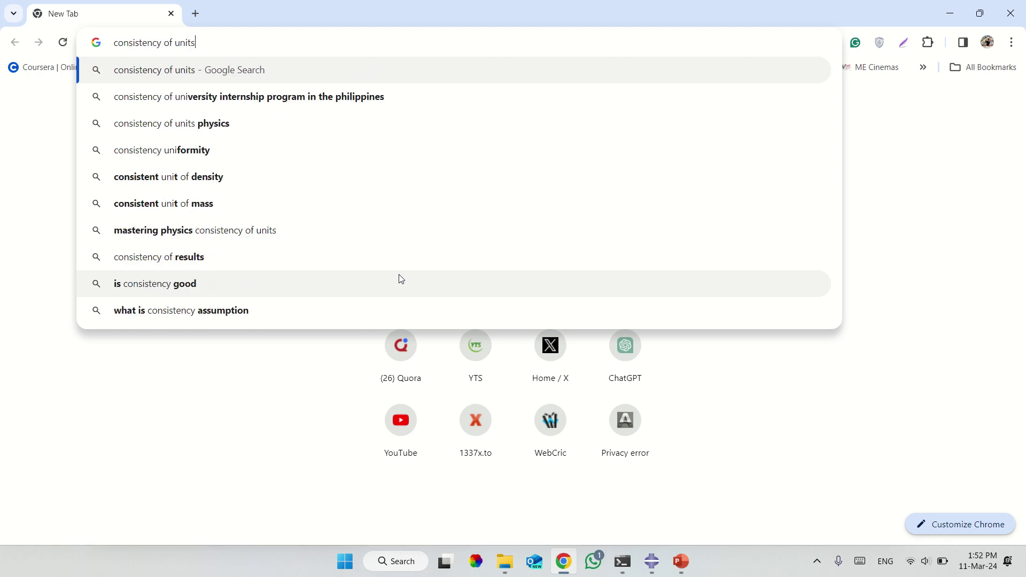
pyautogui.write(" in abaqus'")
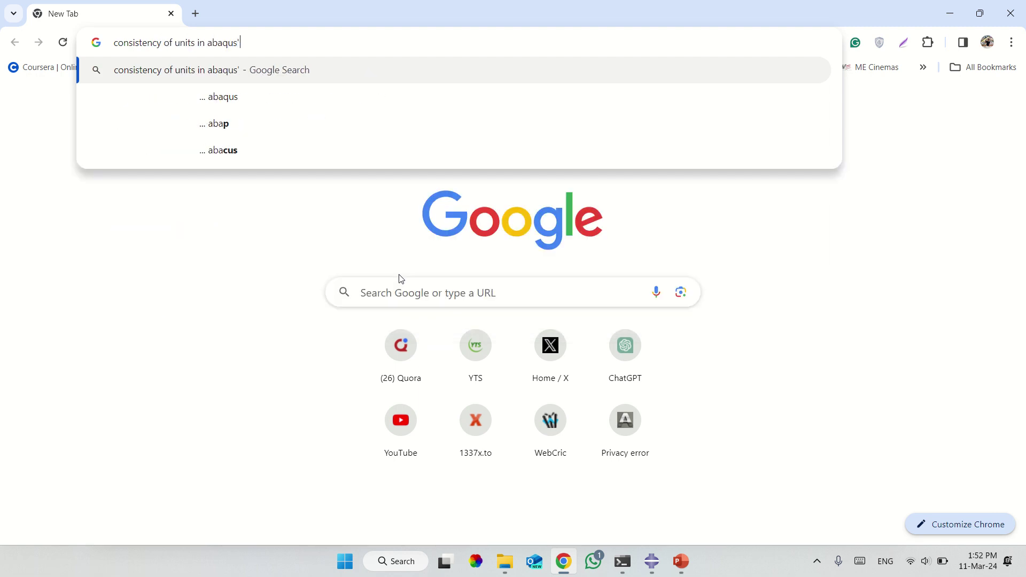
pyautogui.press('Return')
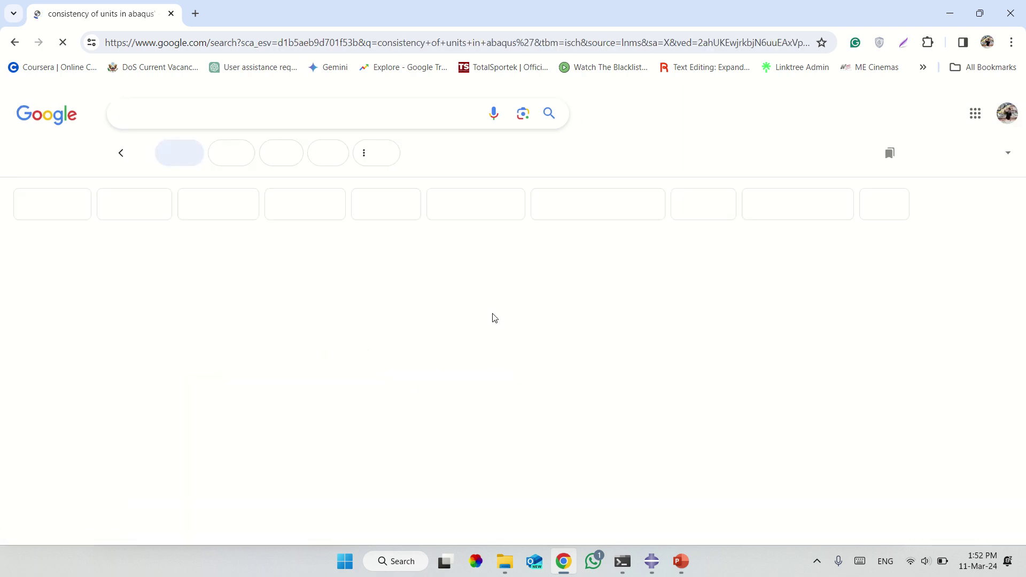
pyautogui.click(388, 321)
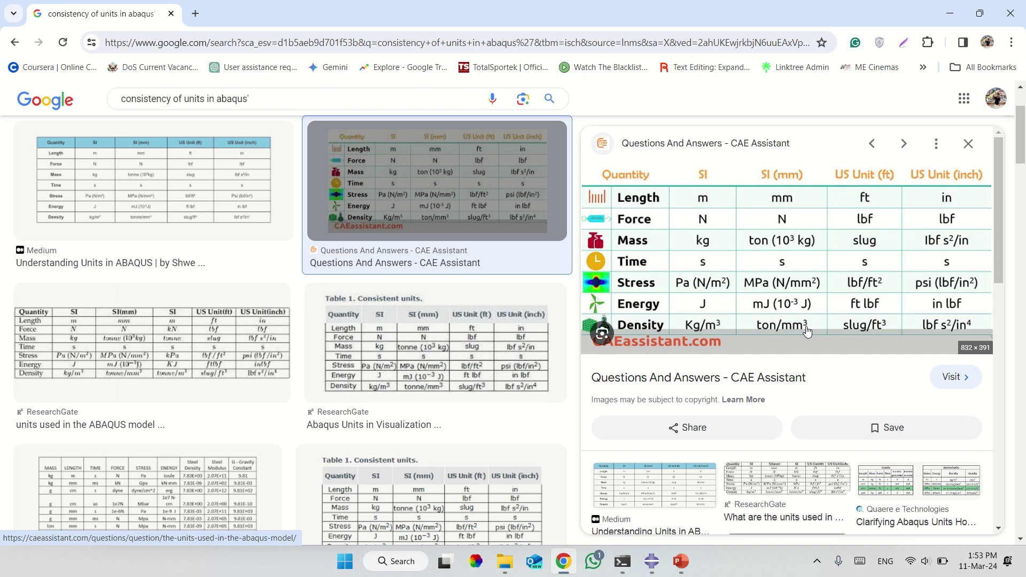
pyautogui.click(195, 14)
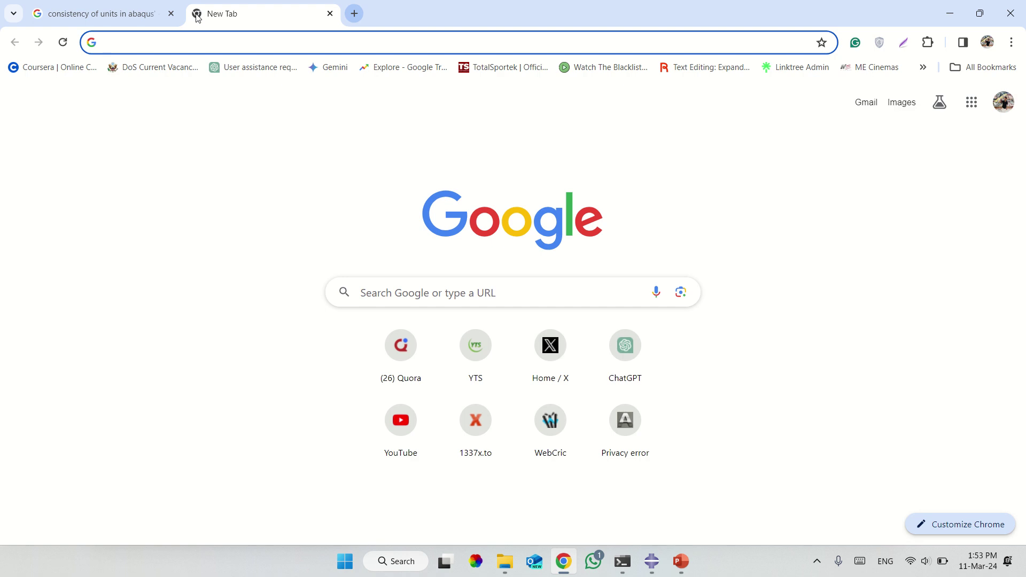
# Convert 2400 kg/m³ to ton/mm³ on ConvertUnits.com, getting 2.64554714621856e-9.
pyautogui.write('kg')
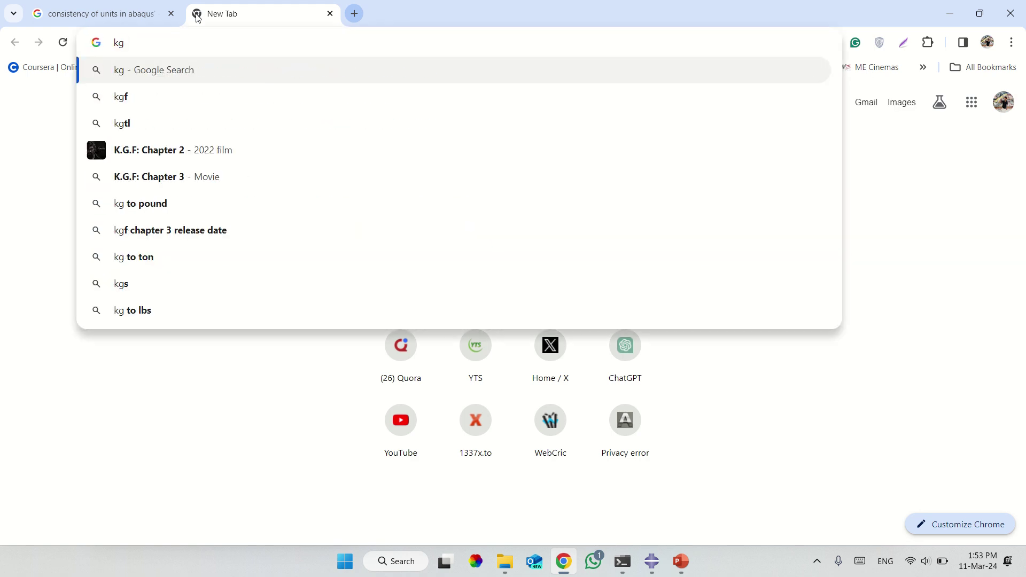
pyautogui.write('m3 t')
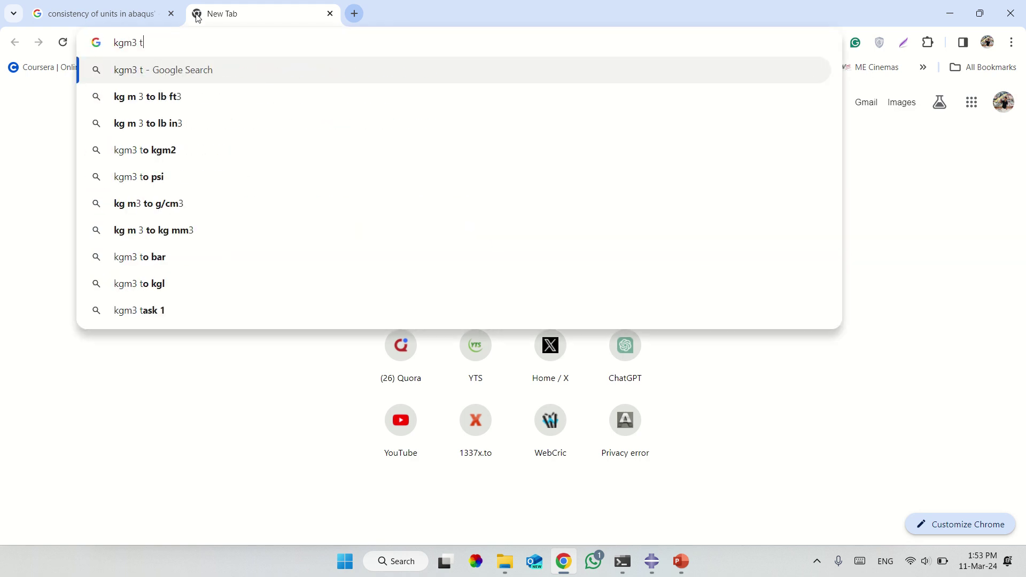
pyautogui.write('o ton')
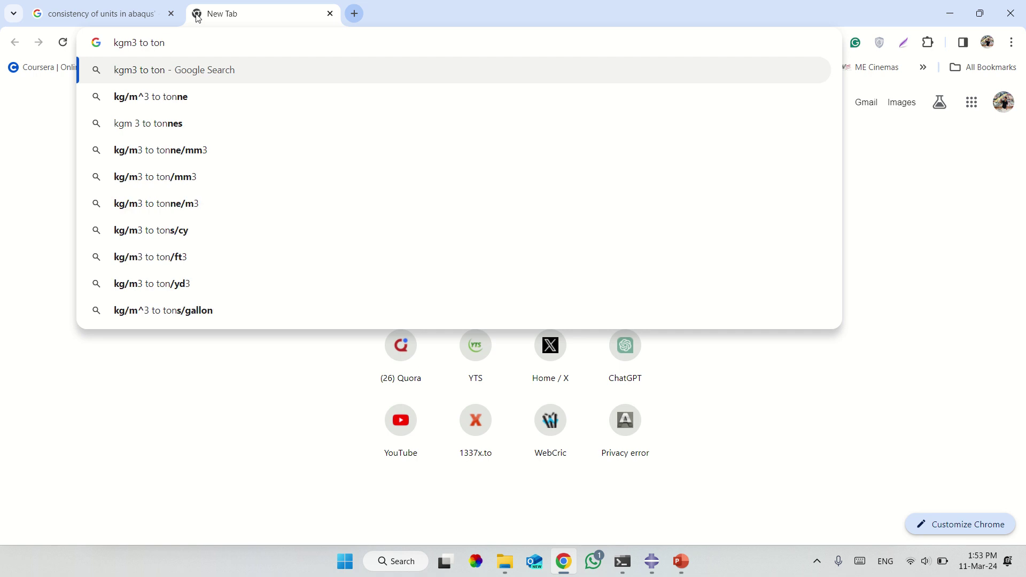
pyautogui.write('mm3')
pyautogui.press('Return')
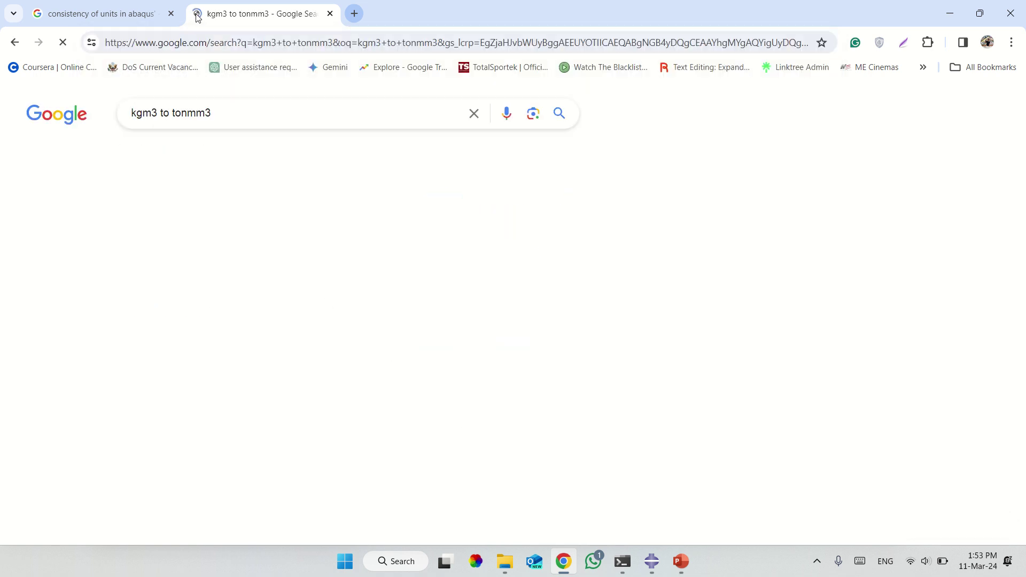
pyautogui.scroll(-4, 243, 337)
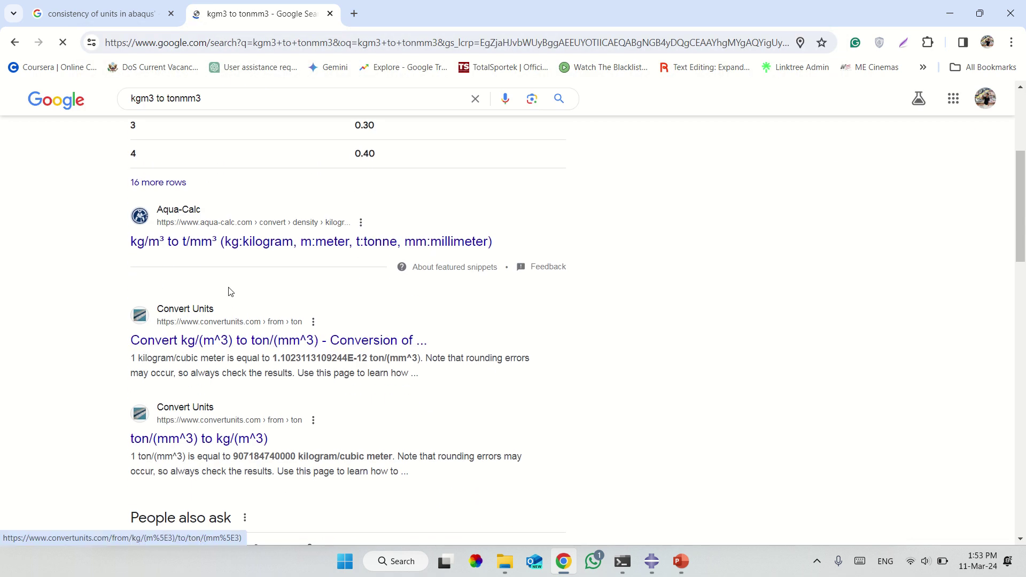
pyautogui.click(193, 340)
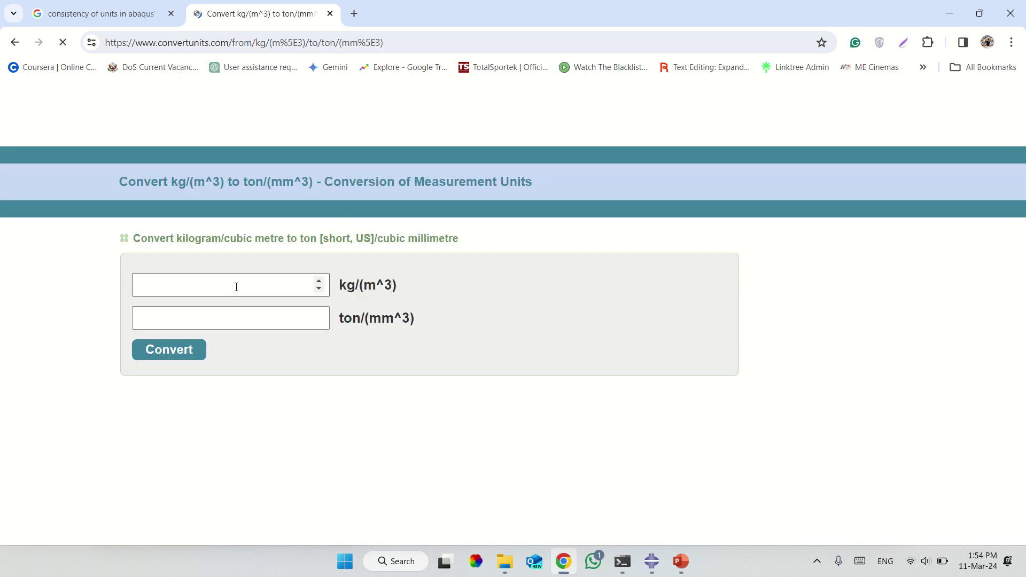
pyautogui.click(235, 286)
pyautogui.write('240')
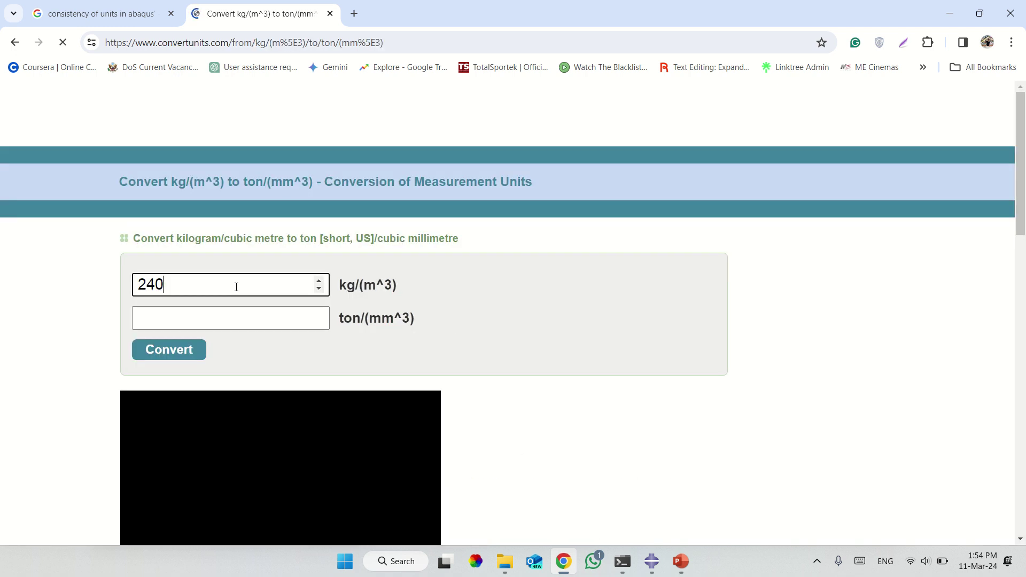
pyautogui.write('0')
pyautogui.click(178, 355)
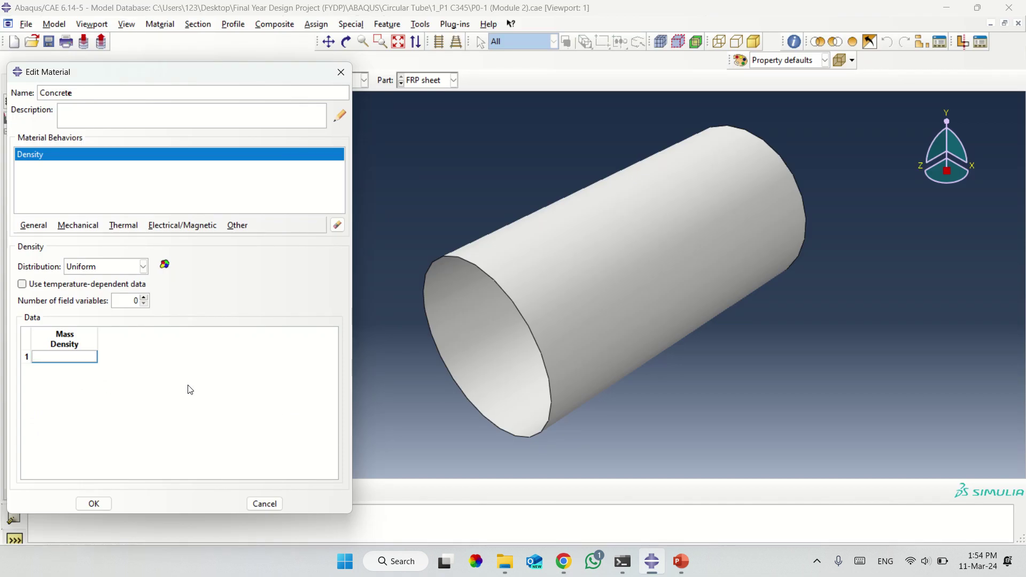
# Enter a mass density of 2.6e-9 for Concrete and add a Mechanical > Elastic behaviour.
pyautogui.write('2.6e-9')
pyautogui.click(69, 230)
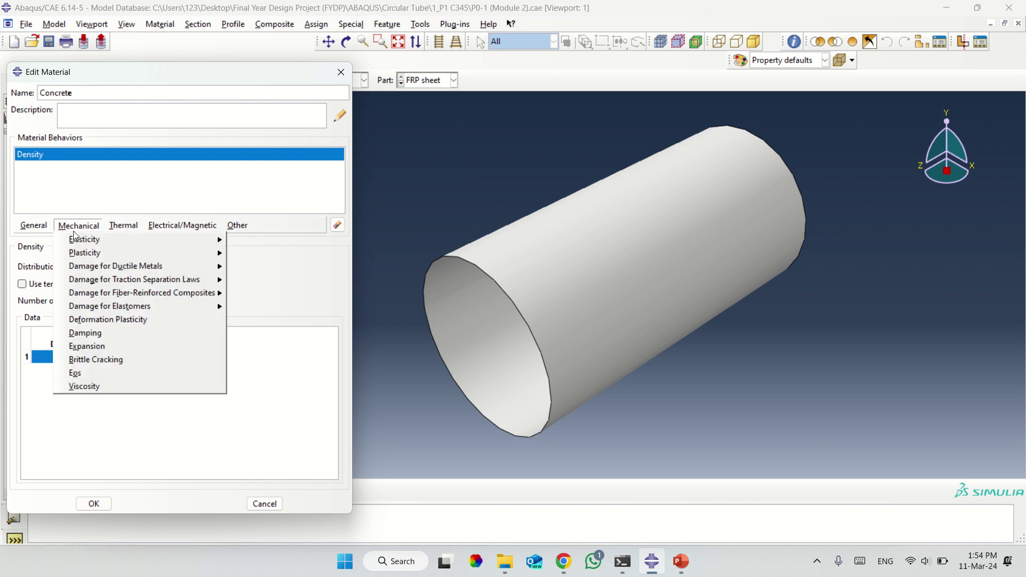
pyautogui.moveTo(85, 239)
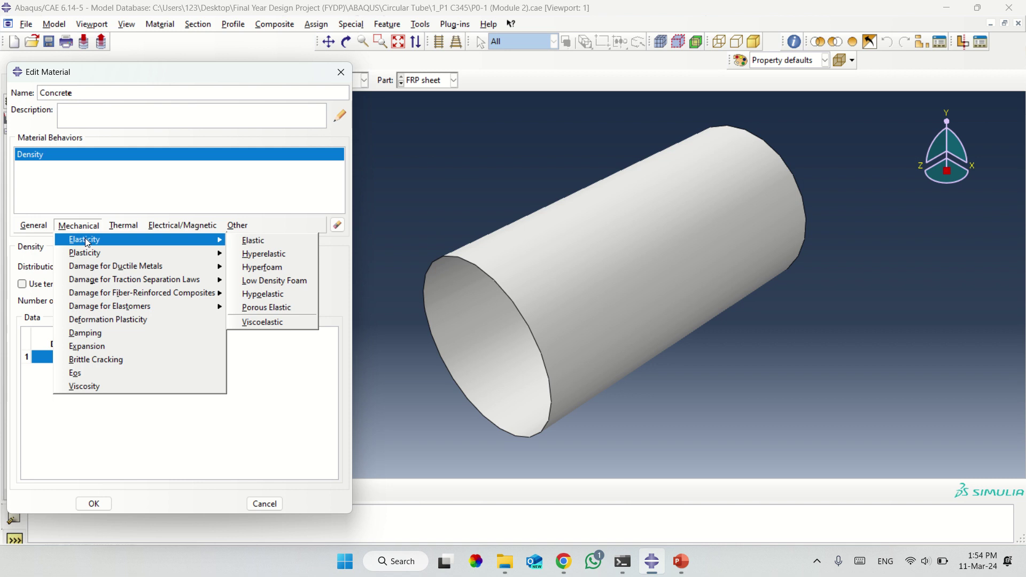
pyautogui.click(259, 241)
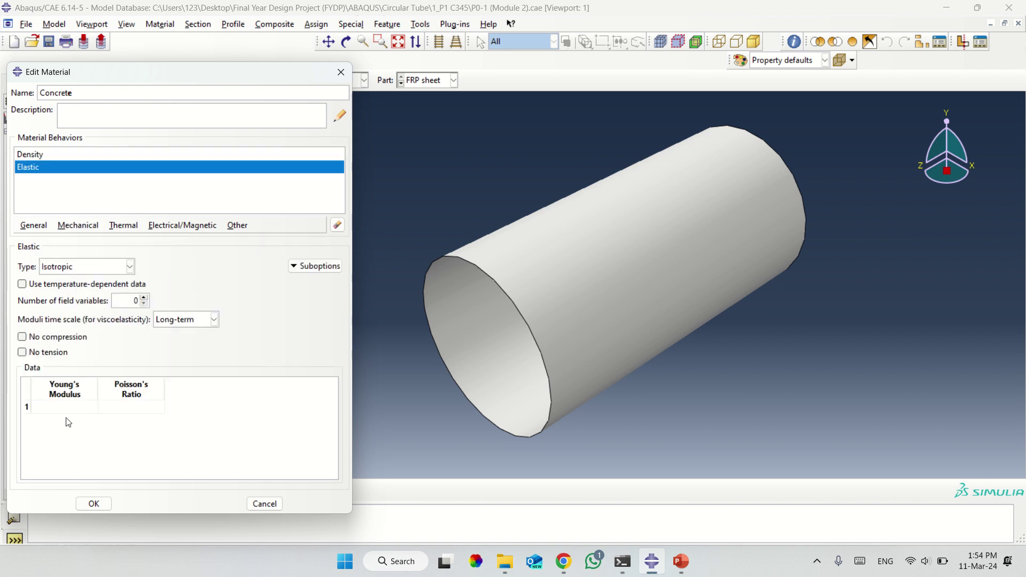
pyautogui.click(62, 408)
pyautogui.click(563, 562)
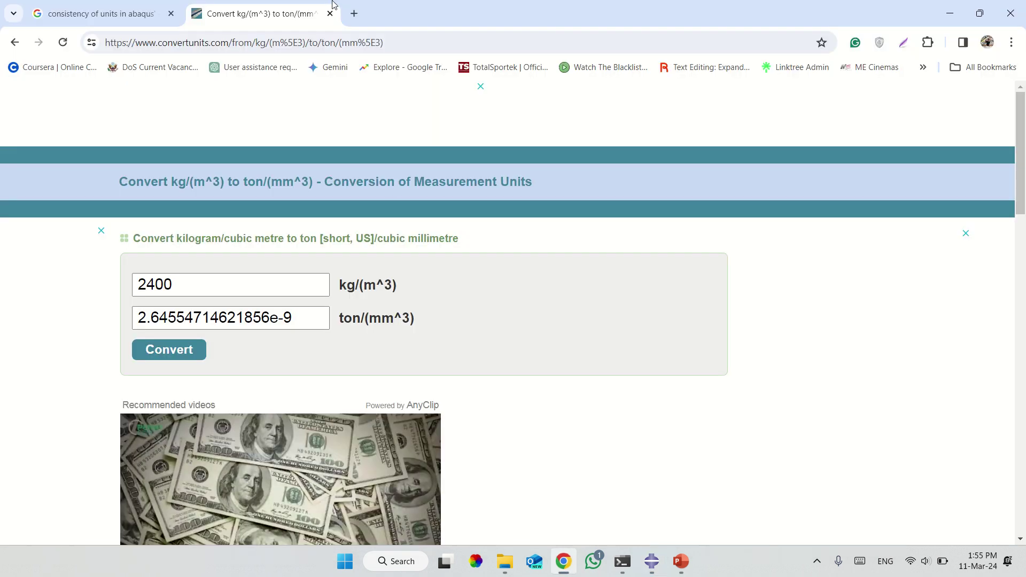
# Ask ChatGPT 'what is the young modulus of concrete' in a new tab, getting 25–40 GPa.
pyautogui.click(354, 13)
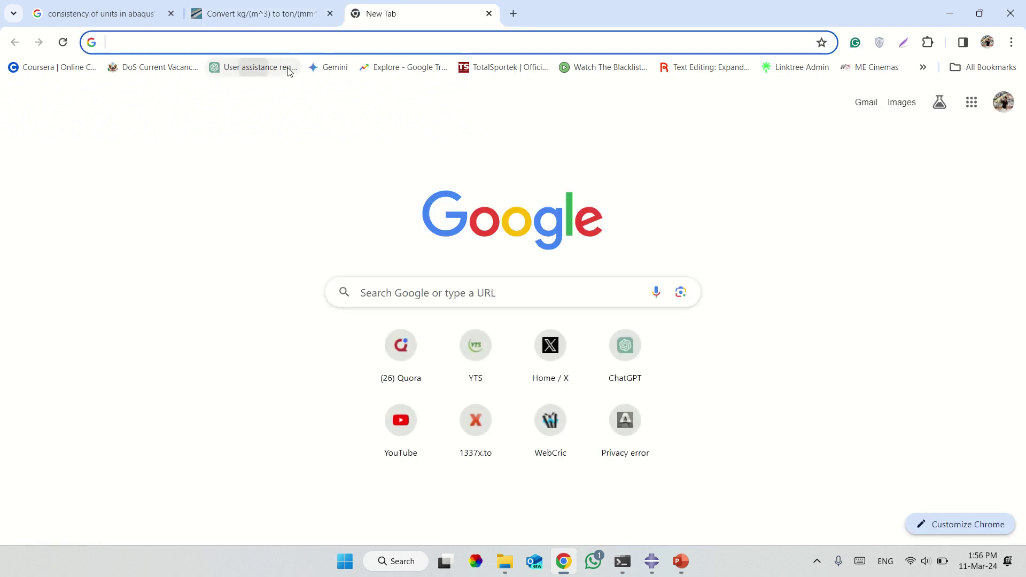
pyautogui.click(289, 70)
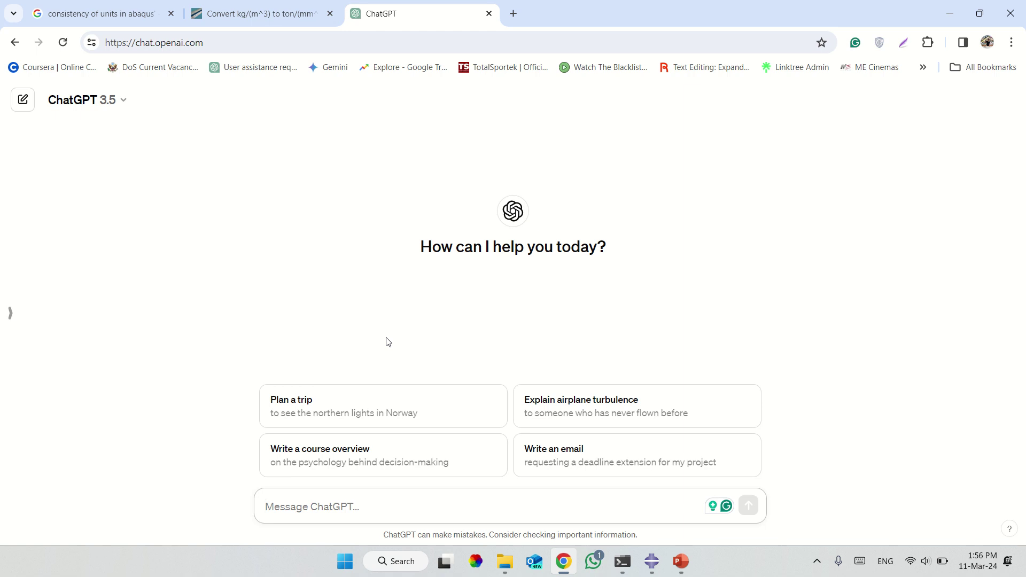
pyautogui.write('what is the ')
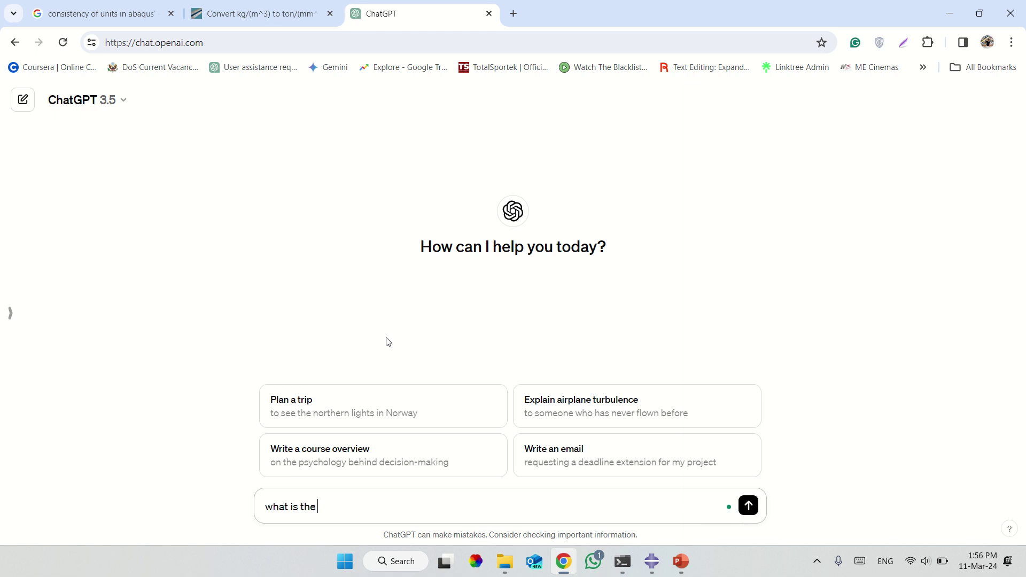
pyautogui.write('young mi')
pyautogui.doubleClick(378, 506)
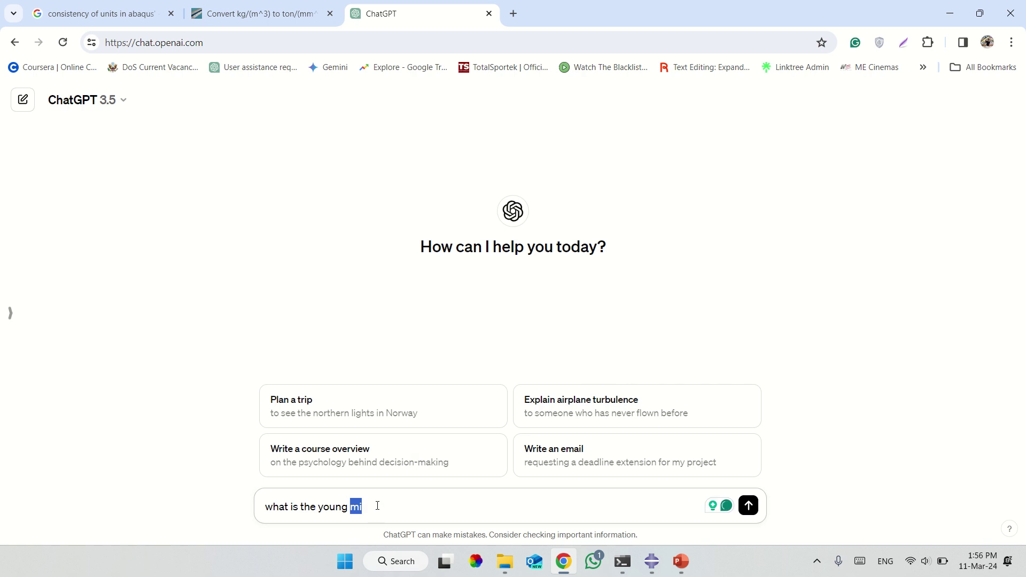
pyautogui.write('modulyus')
pyautogui.moveTo(381, 506); pyautogui.dragTo(456, 499)
pyautogui.write('us of concrete')
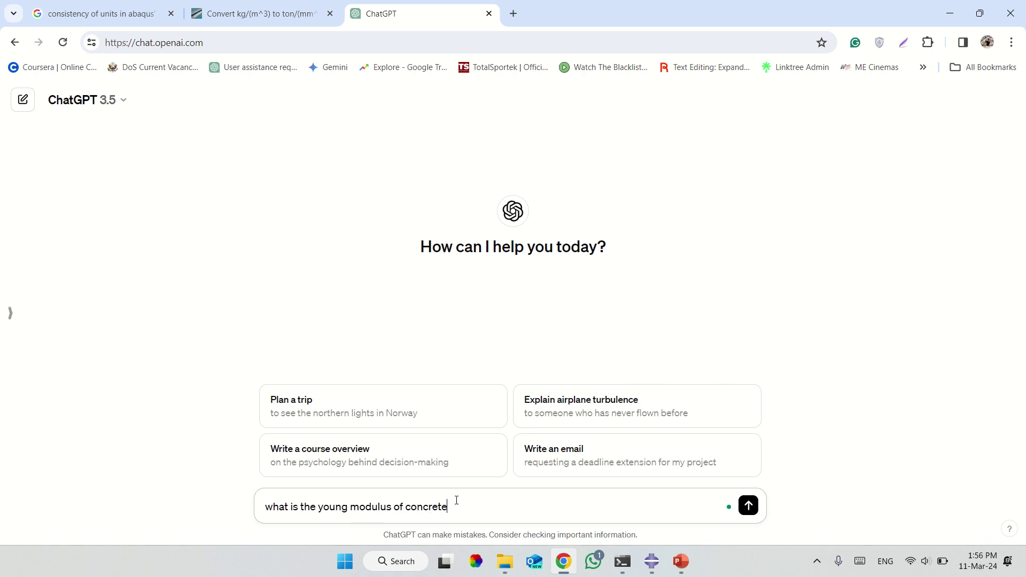
pyautogui.press('Return')
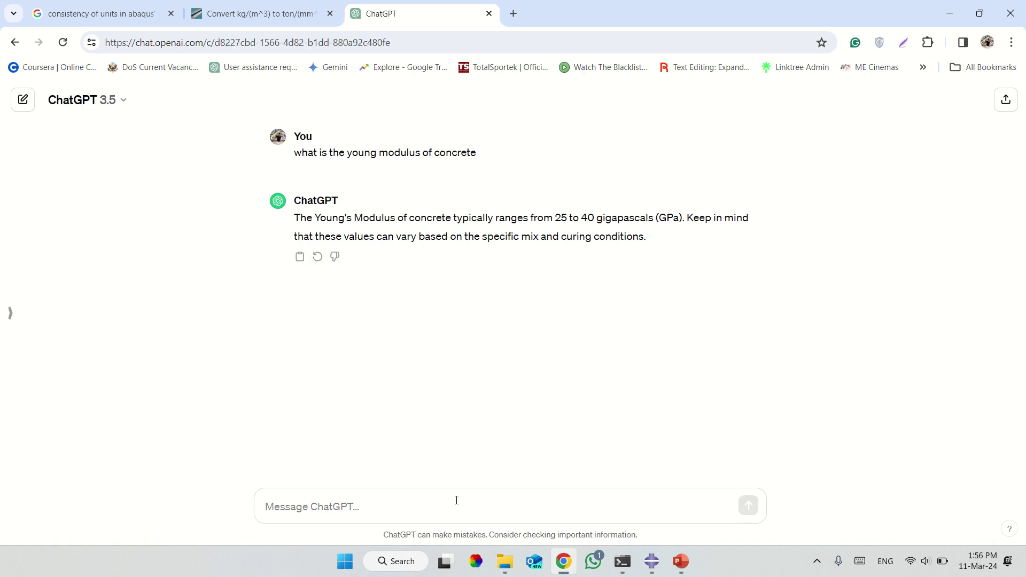
pyautogui.click(651, 561)
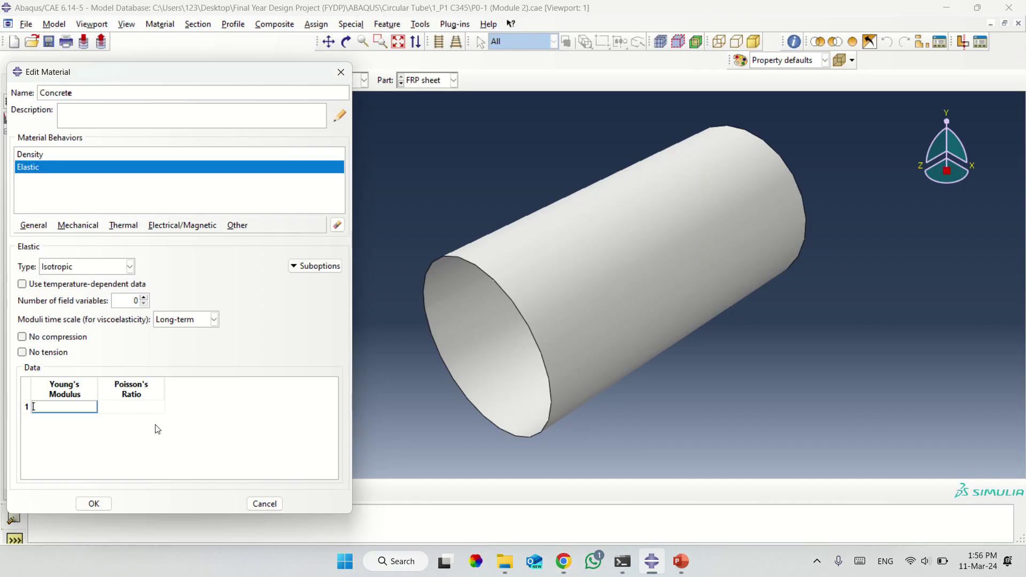
# Enter Young's modulus 25000 and Poisson's ratio 0.2 in Concrete's elastic table.
pyautogui.write('25000')
pyautogui.click(566, 562)
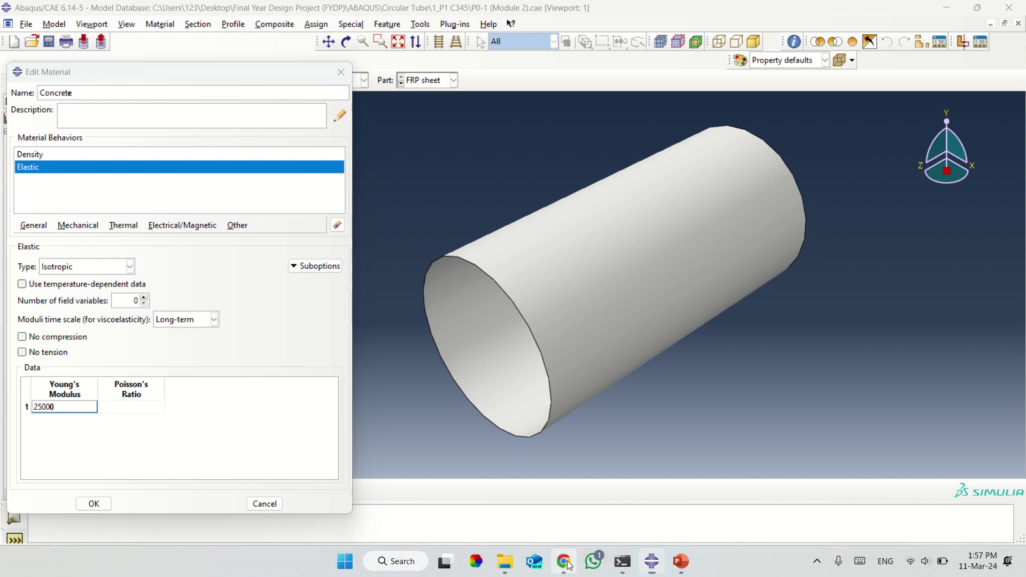
pyautogui.click(107, 13)
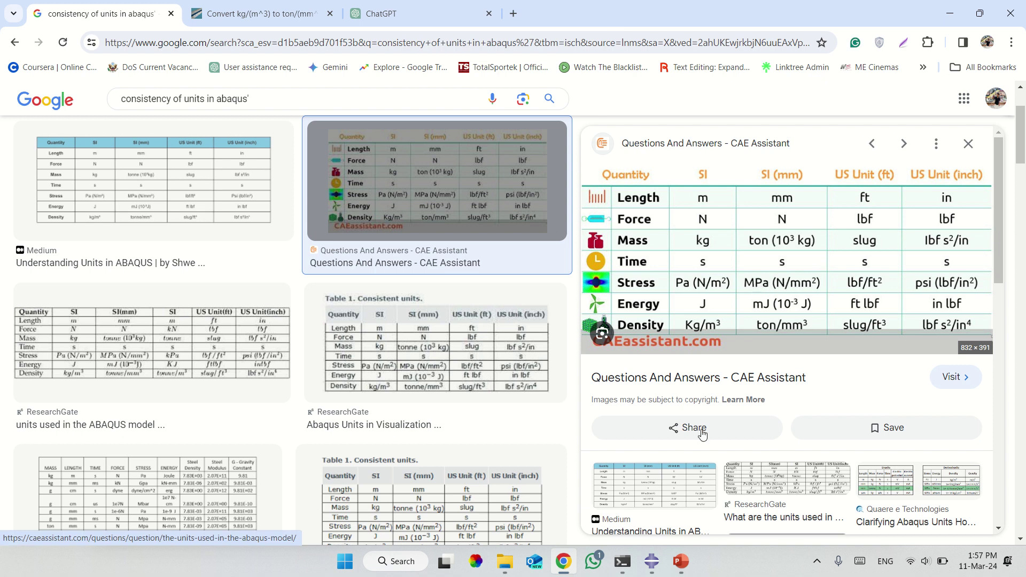
pyautogui.click(651, 561)
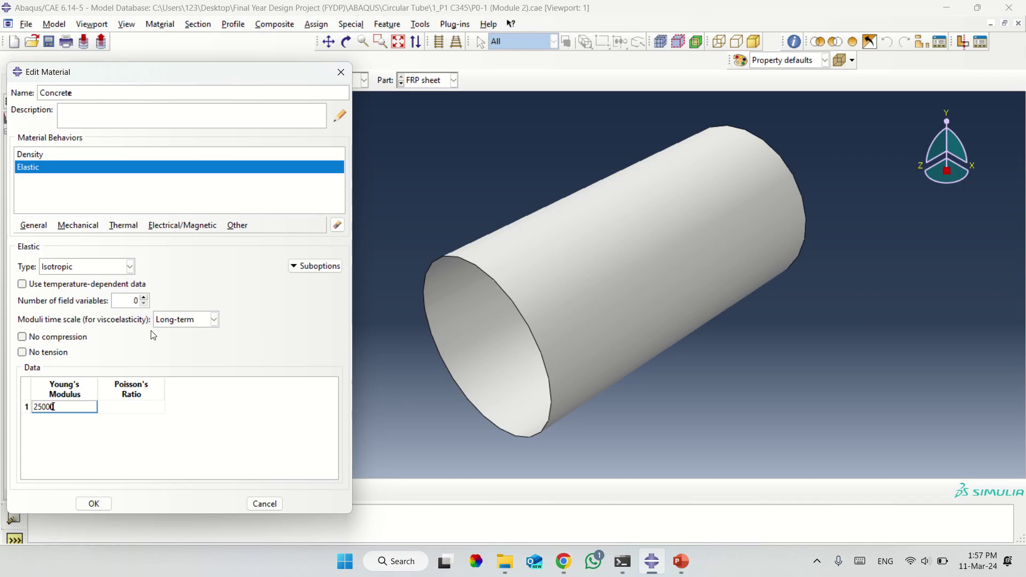
pyautogui.click(132, 408)
pyautogui.write('0.2')
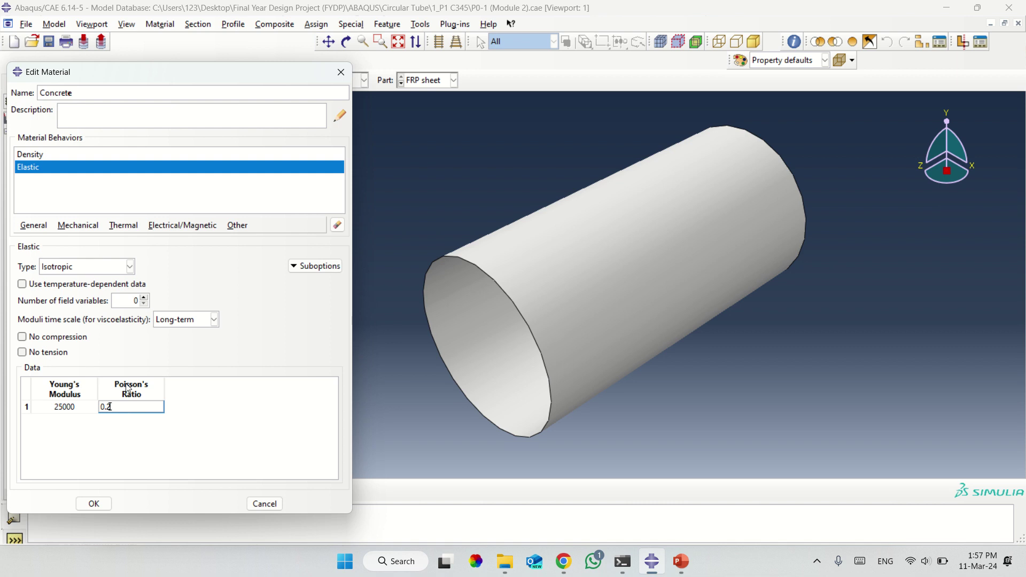
pyautogui.click(78, 225)
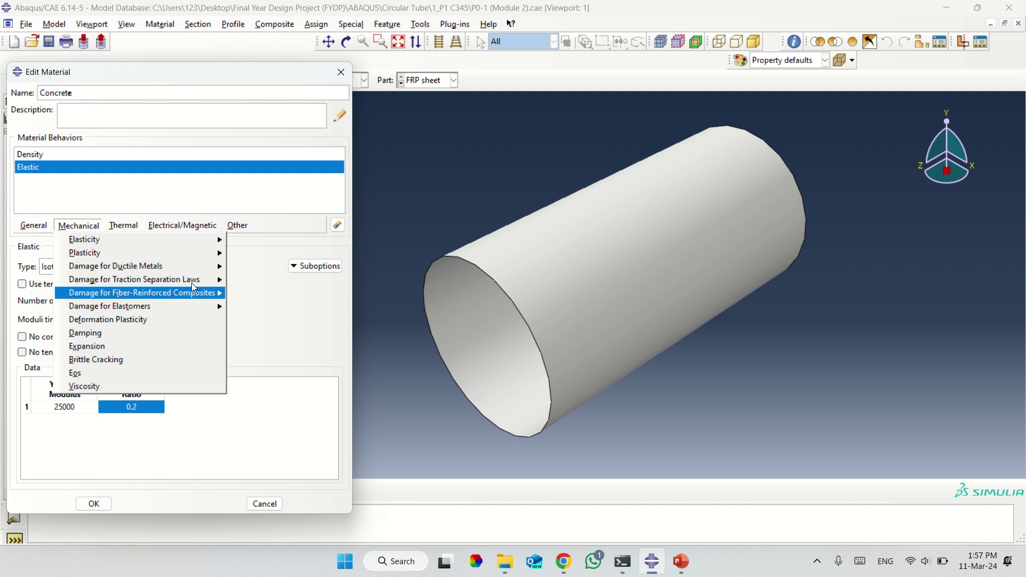
# Add Mechanical > Plasticity > Concrete Damaged Plasticity and widen the Edit Material dialog.
pyautogui.moveTo(190, 280)
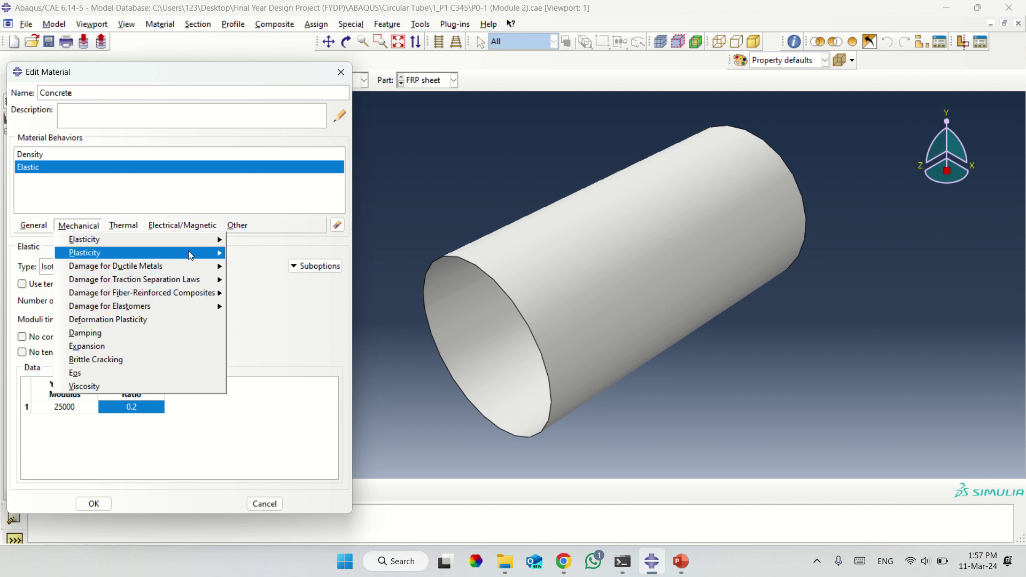
pyautogui.moveTo(188, 251)
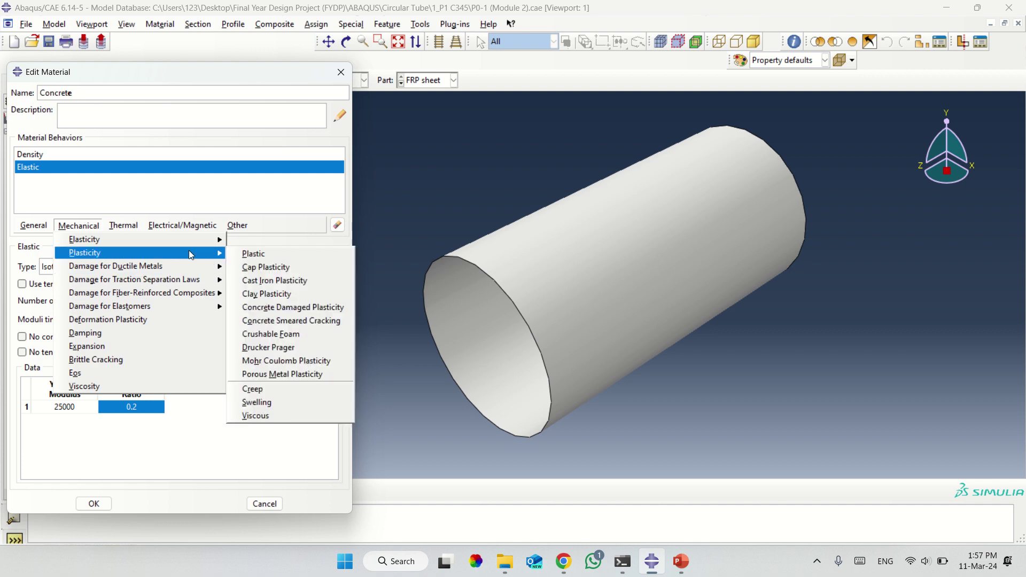
pyautogui.click(299, 313)
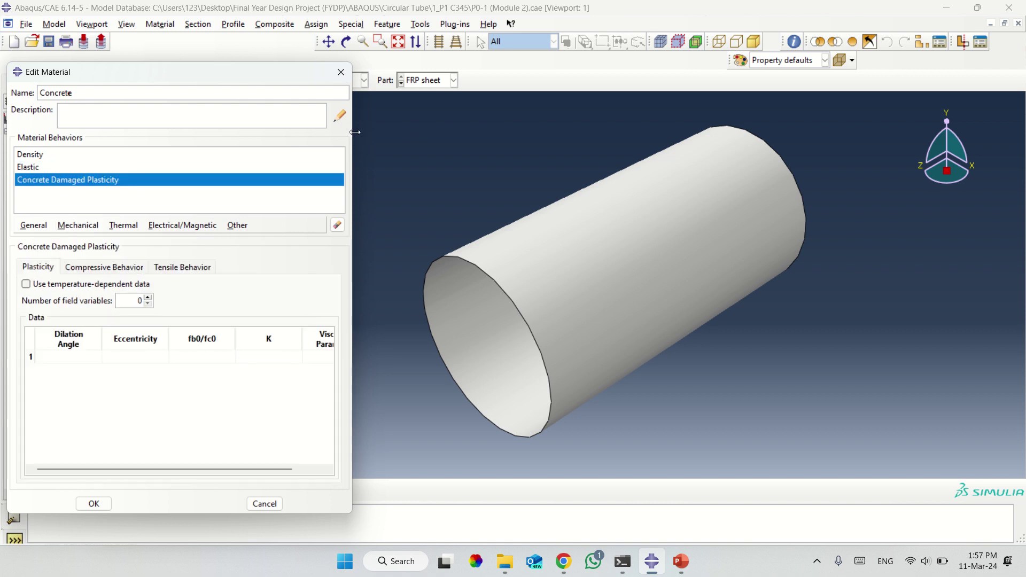
pyautogui.moveTo(504, 149); pyautogui.dragTo(519, 154)
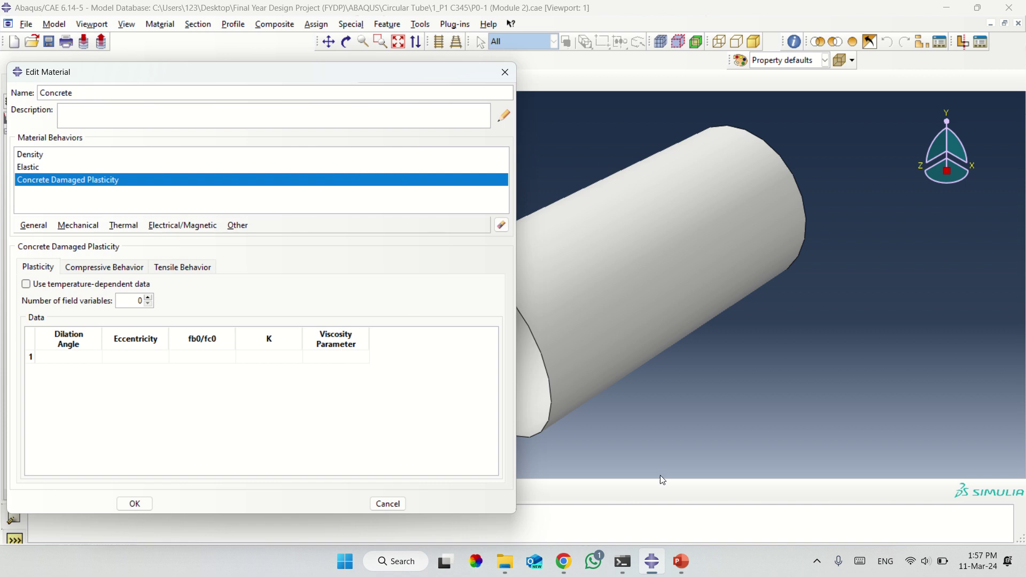
pyautogui.moveTo(563, 571)
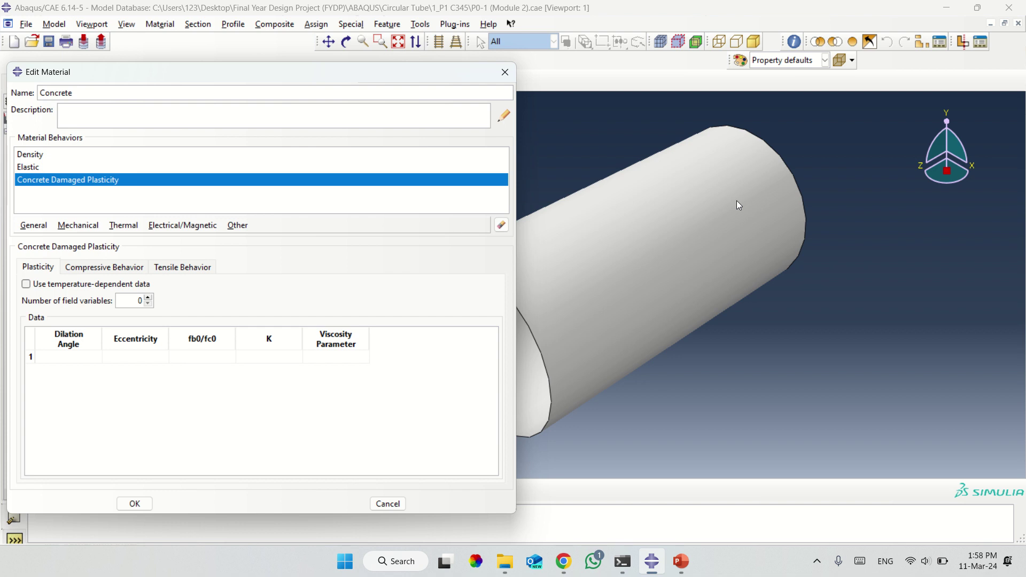
# Save Concrete behavior.xlsx from the FYP-2K20 modeling chat to the Desktop and open it.
pyautogui.click(593, 561)
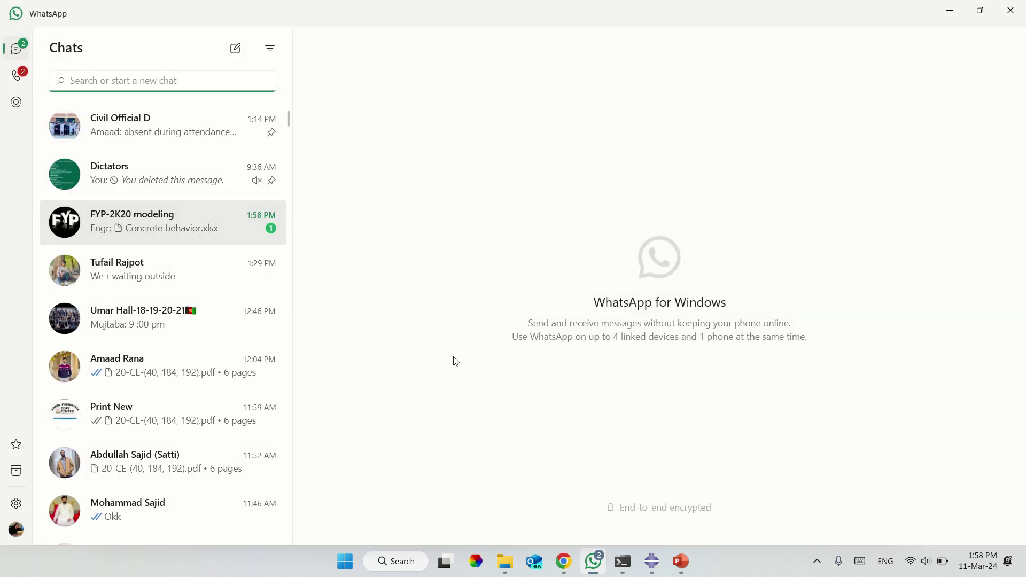
pyautogui.press('Return')
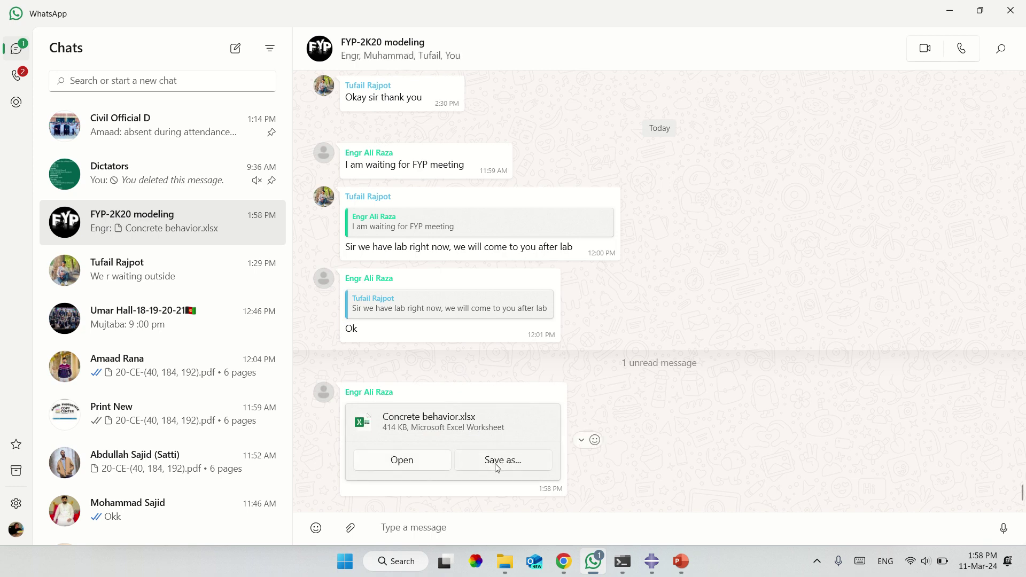
pyautogui.click(497, 461)
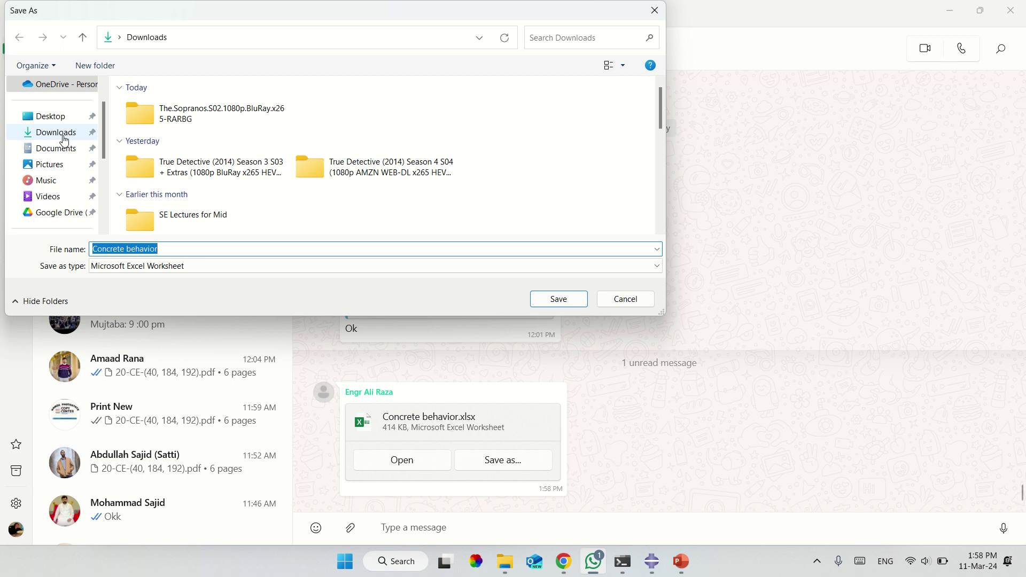
pyautogui.click(50, 116)
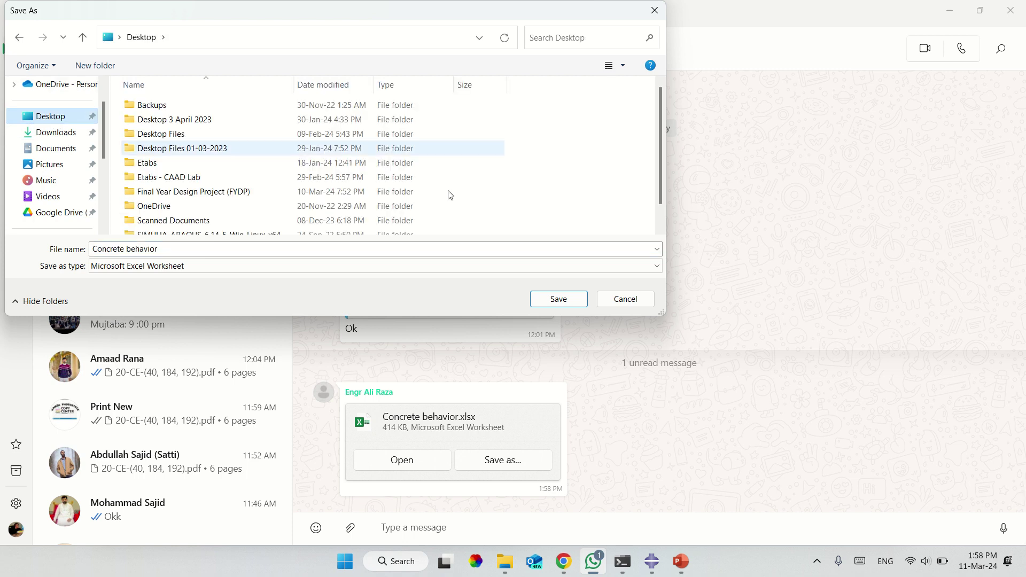
pyautogui.click(558, 298)
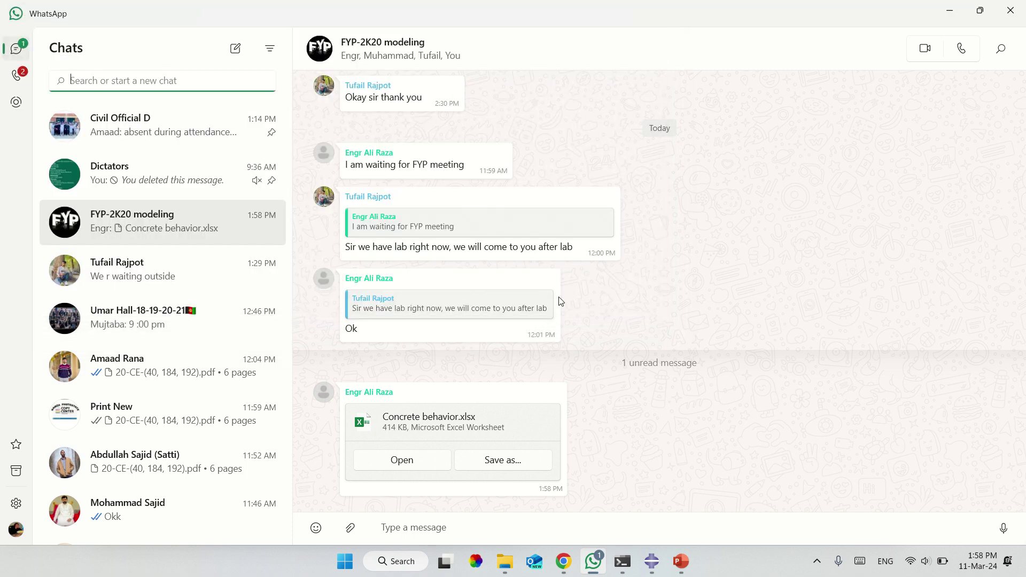
pyautogui.click(400, 469)
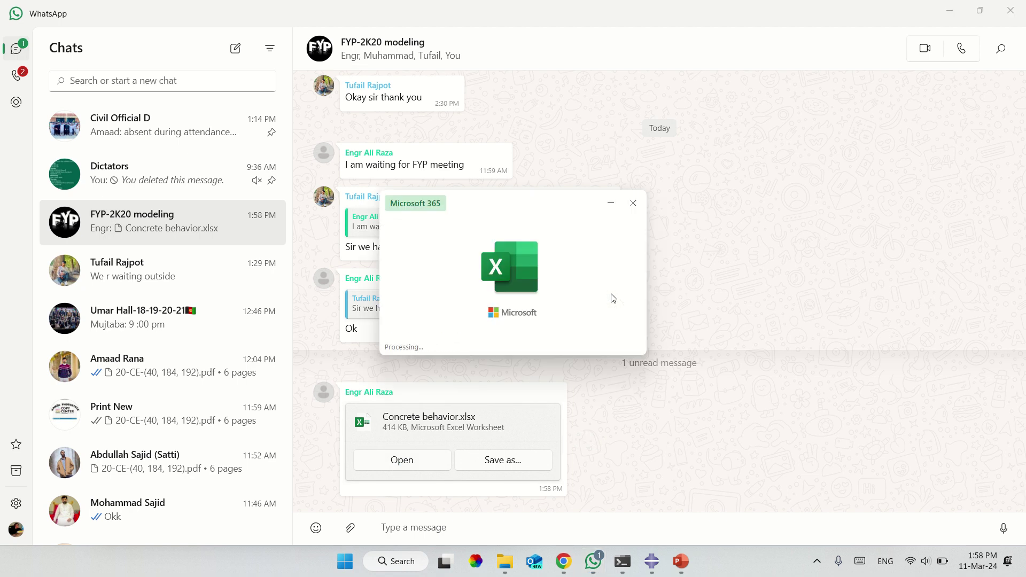
pyautogui.click(588, 559)
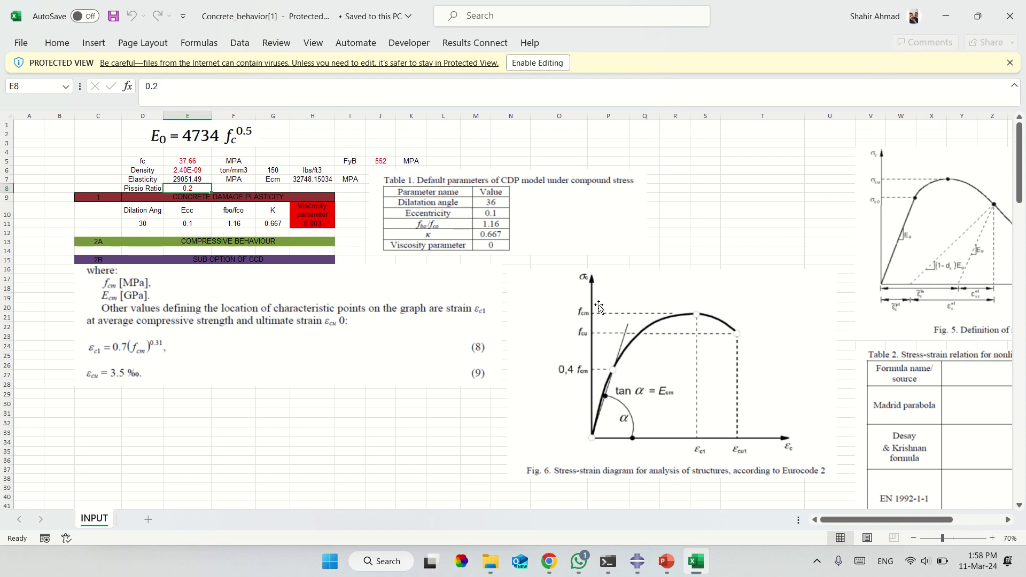
# Enable editing on the Concrete behavior.xlsx workbook's Protected View bar.
pyautogui.click(529, 64)
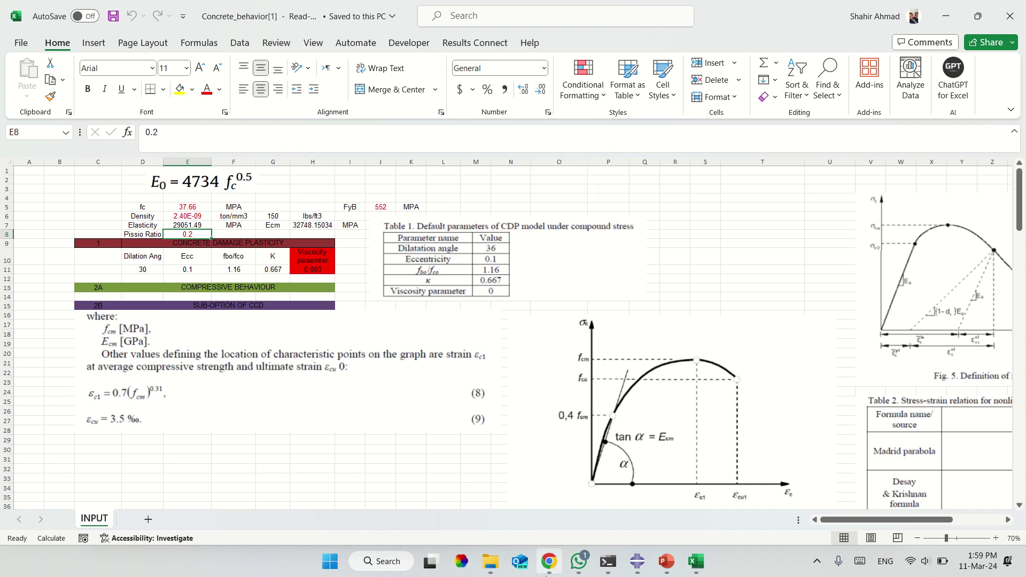
# Enter 31850 as the Concrete's elastic Young's modulus in place of 25000, keeping Poisson's ratio 0.2.
pyautogui.click(637, 561)
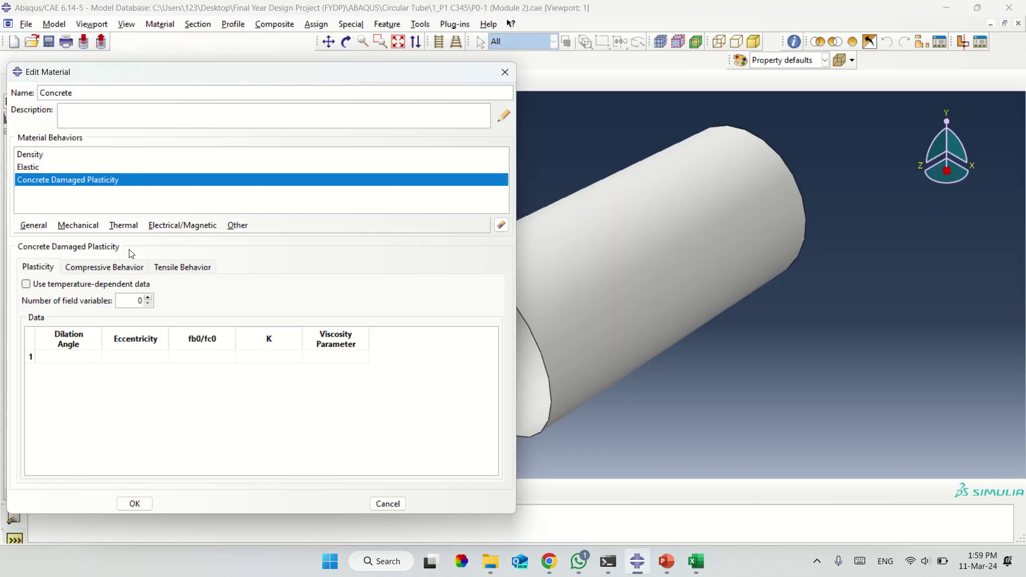
pyautogui.click(33, 167)
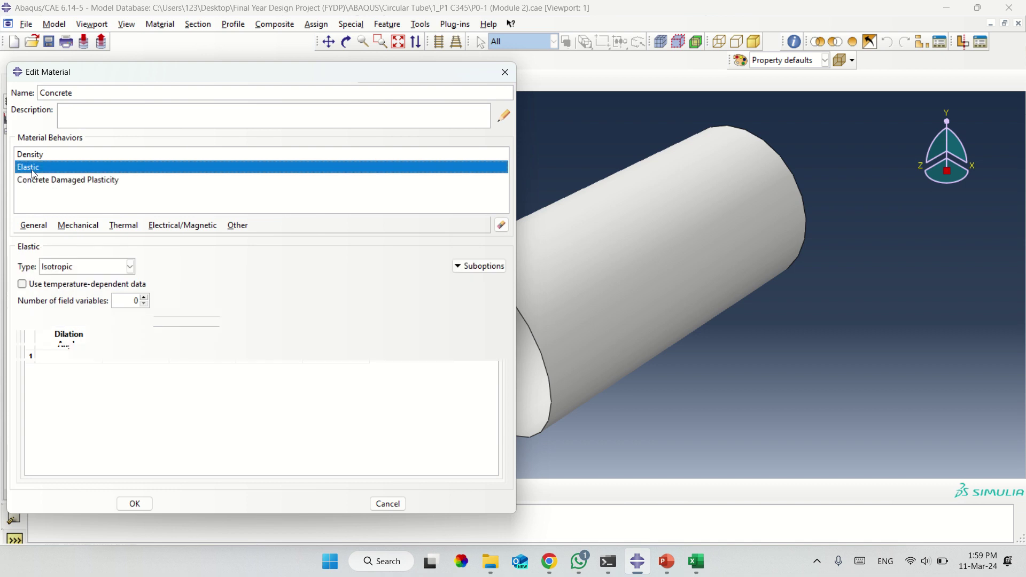
pyautogui.click(115, 398)
pyautogui.doubleClick(81, 406)
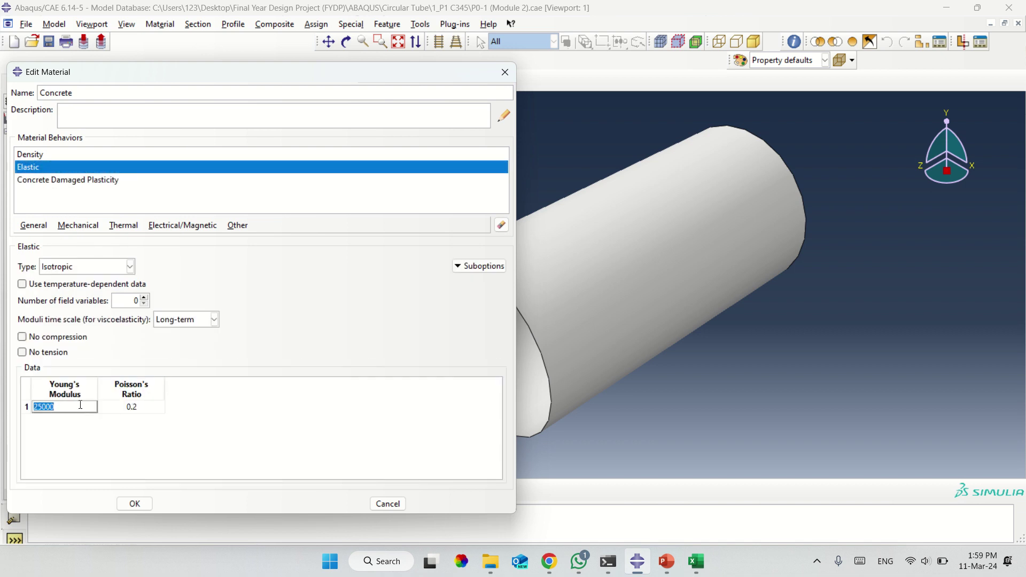
pyautogui.write('31.85')
pyautogui.moveTo(41, 406); pyautogui.dragTo(86, 405)
pyautogui.write('850')
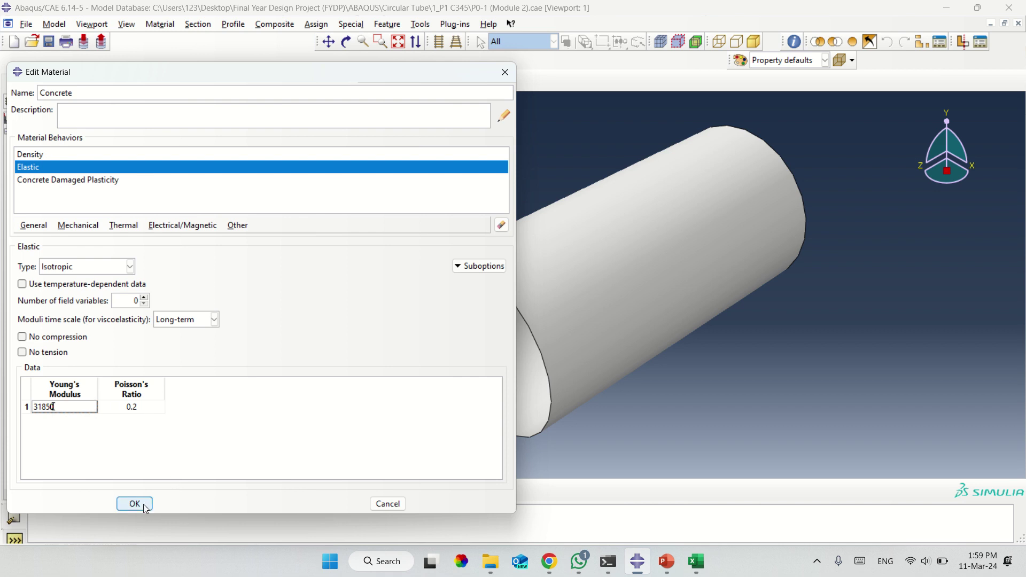
pyautogui.click(93, 182)
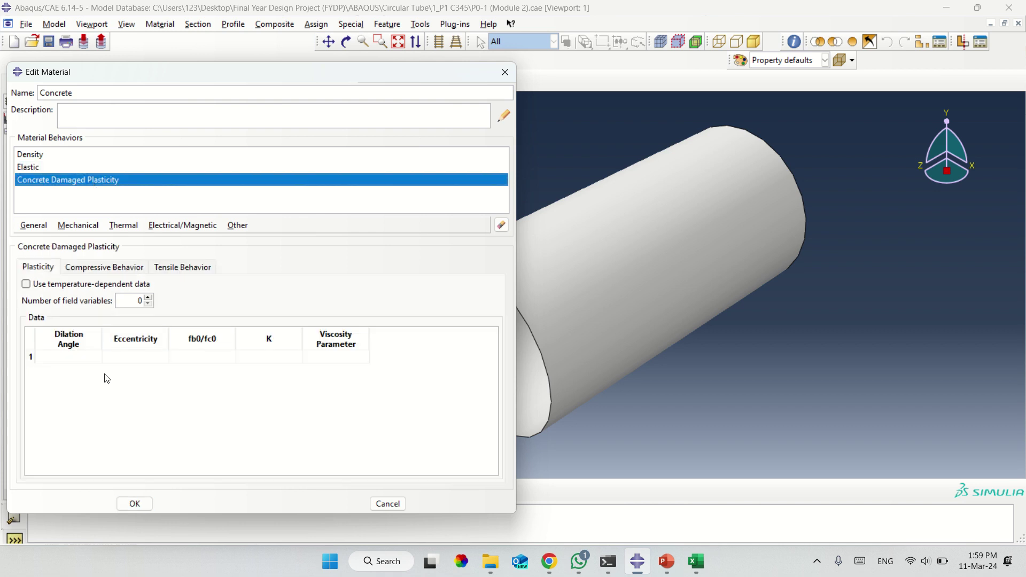
# Leave the Concrete Damaged Plasticity dilation angle empty and bring the Concrete_behavior workbook to the front.
pyautogui.click(84, 356)
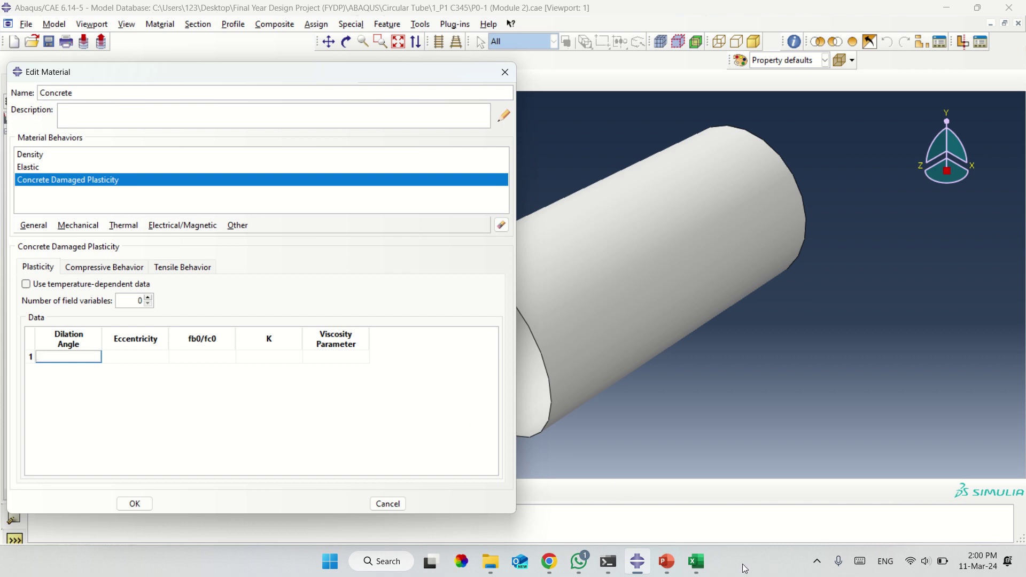
pyautogui.click(696, 561)
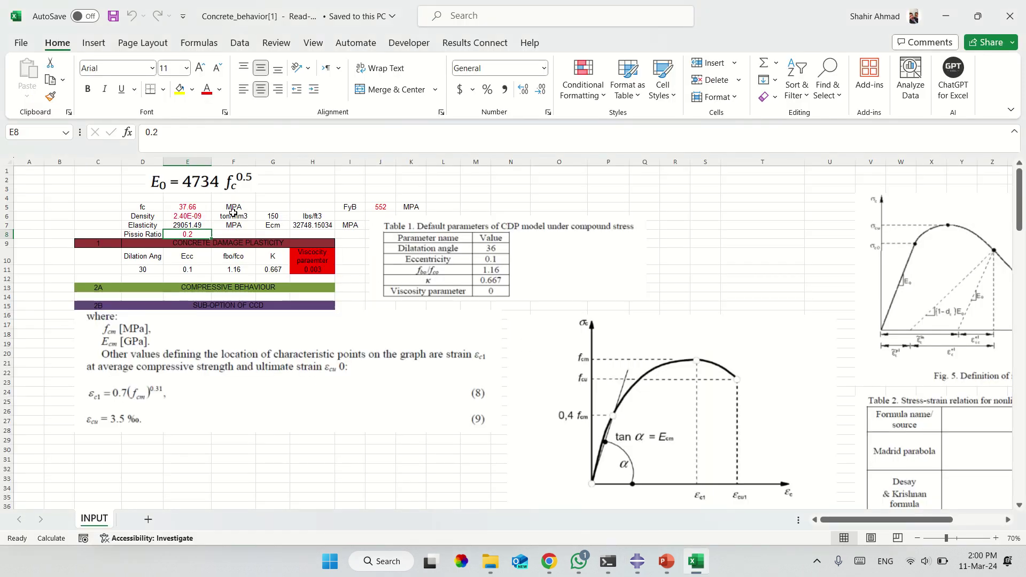
# Change the fc compressive strength in E5 to 50.04 and try saving, dismissing the read-only copy prompt.
pyautogui.click(200, 208)
pyautogui.write('50.04')
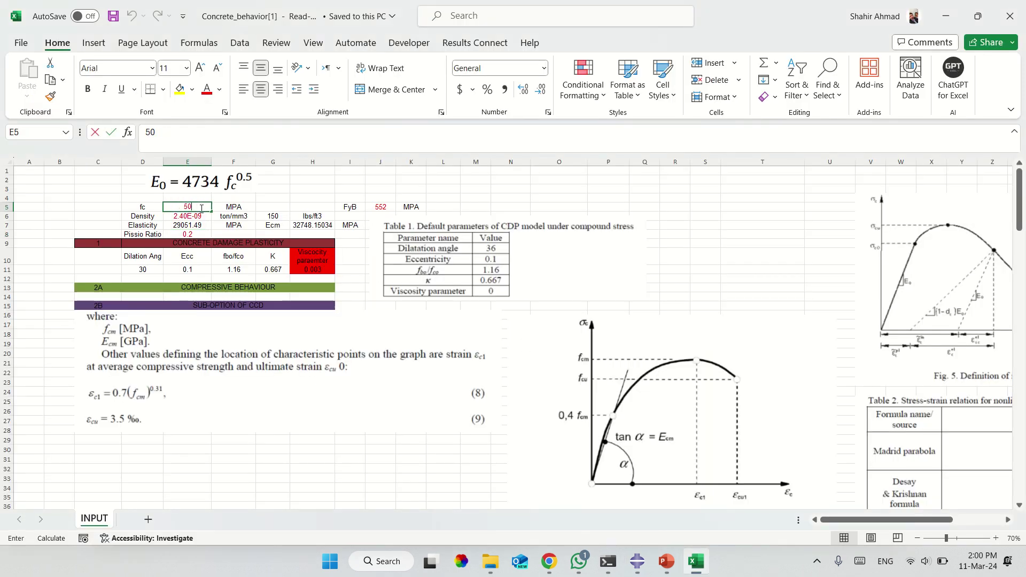
pyautogui.press('Return')
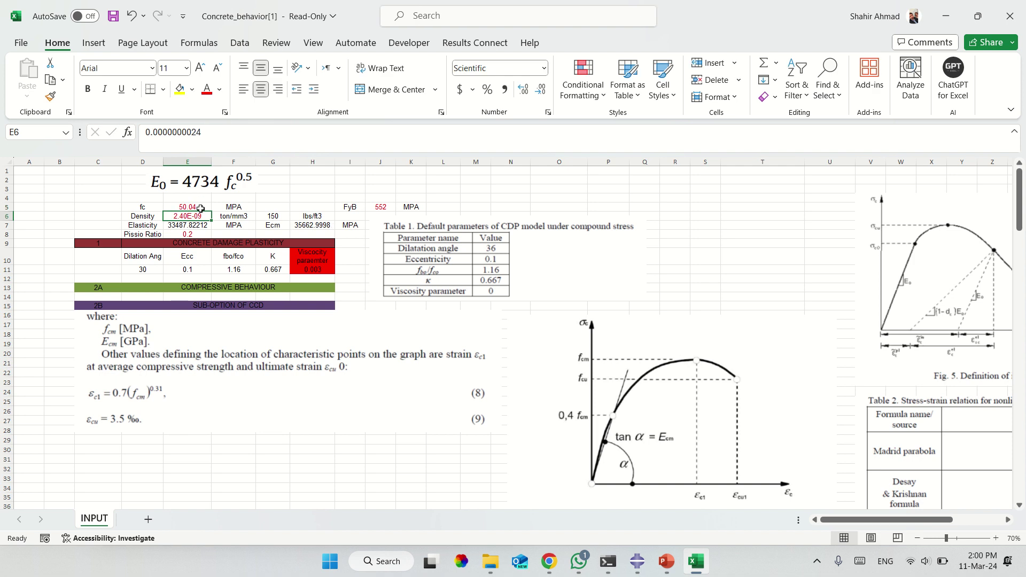
pyautogui.write('4')
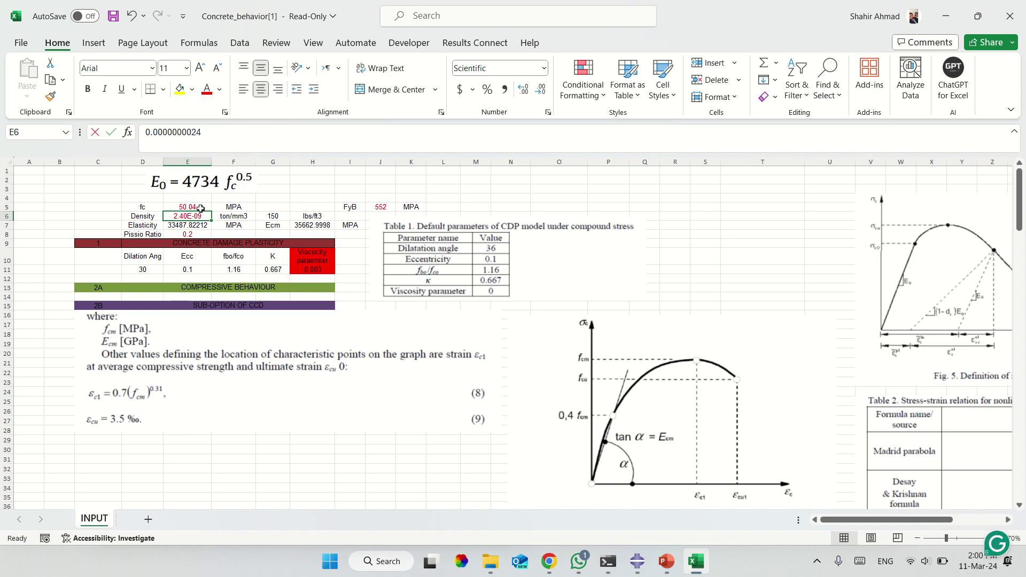
pyautogui.hotkey('ctrl', 's')
pyautogui.click(508, 326)
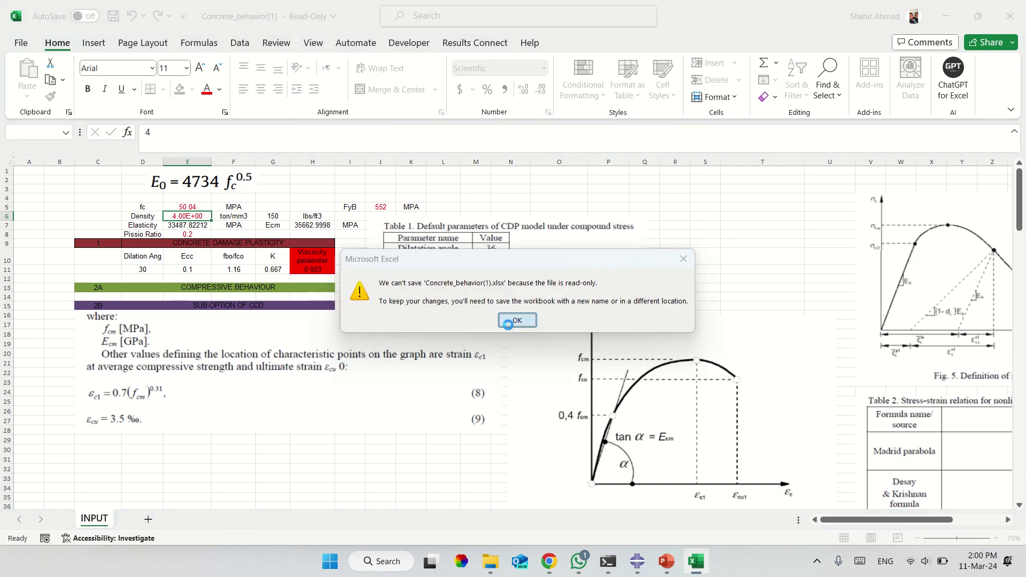
pyautogui.click(183, 150)
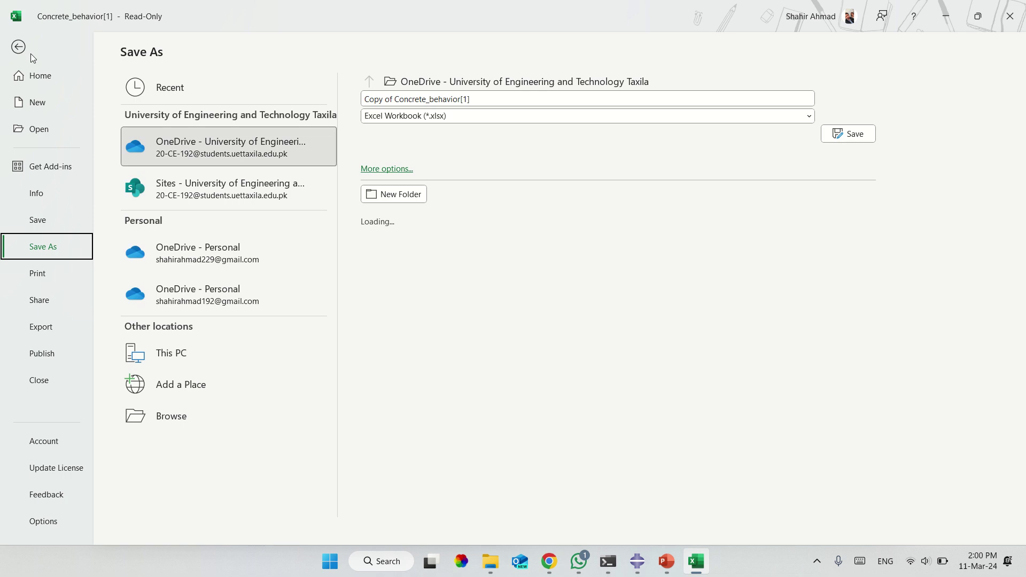
pyautogui.click(18, 46)
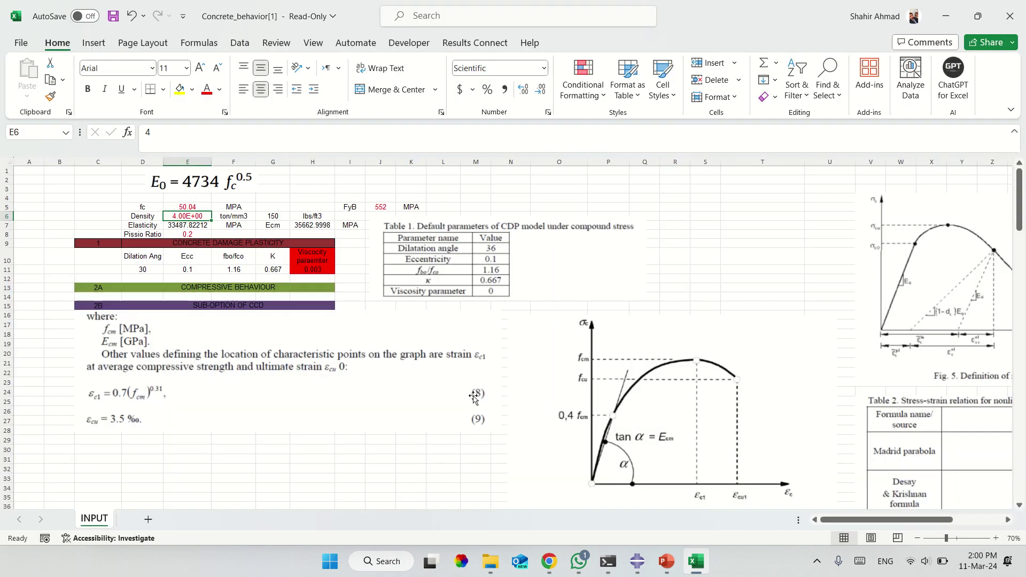
# Scroll through the workbook, checking the fc cell and the yield stress and inelastic strain columns.
pyautogui.scroll(-16, 473, 396)
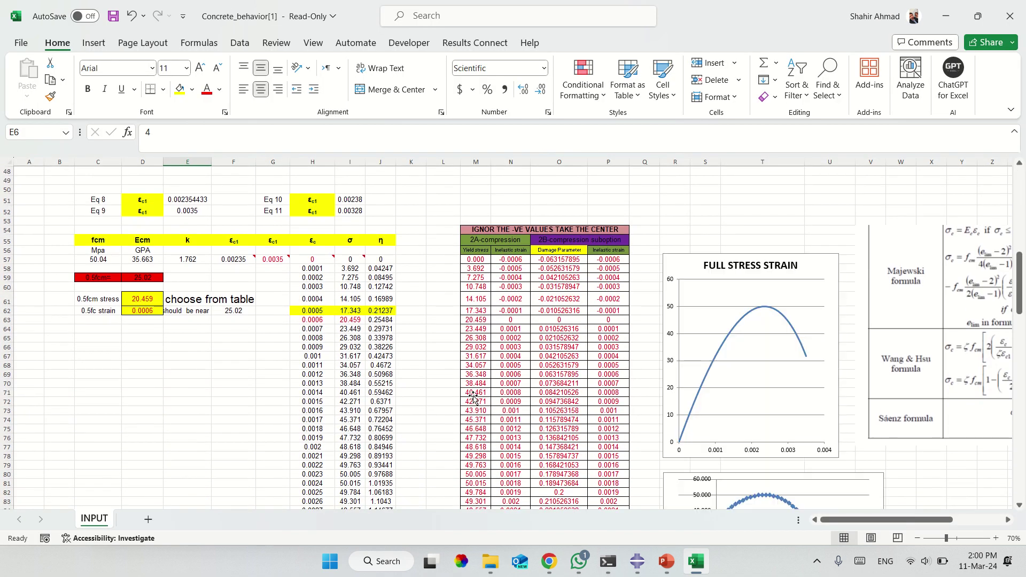
pyautogui.scroll(15, 474, 397)
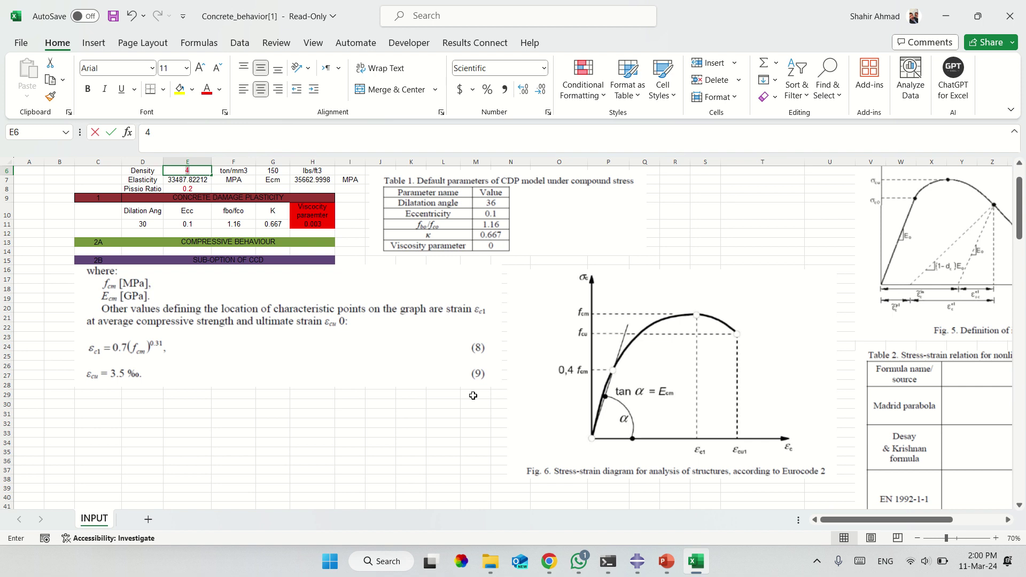
pyautogui.write('4')
pyautogui.scroll(-16, 473, 396)
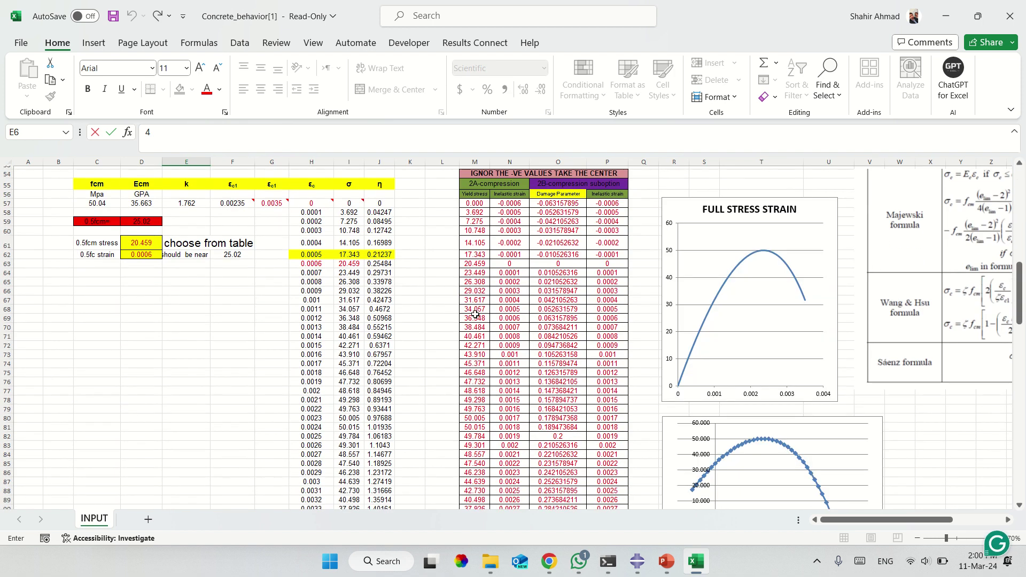
pyautogui.moveTo(474, 318); pyautogui.dragTo(510, 454)
pyautogui.scroll(18, 339, 342)
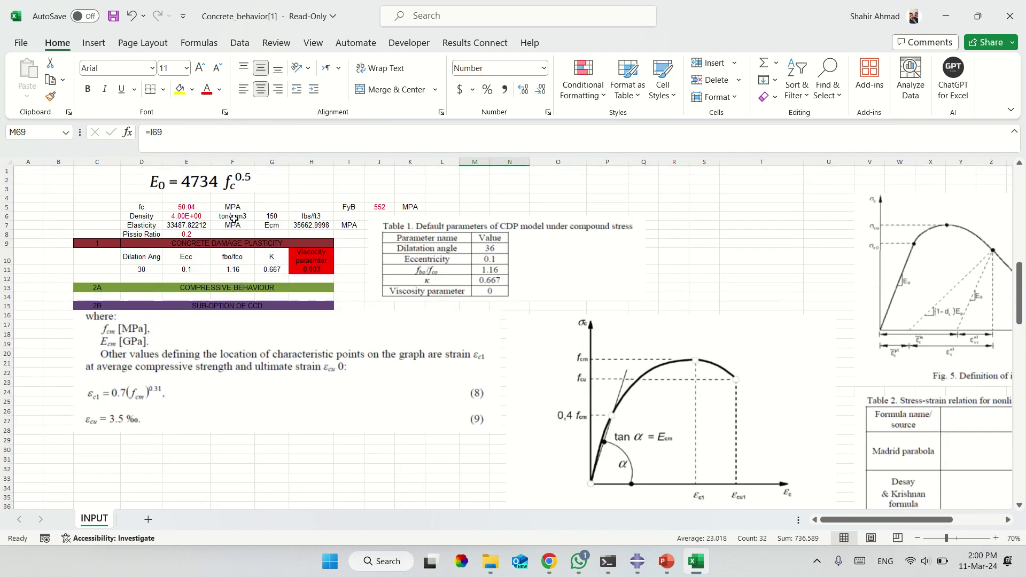
pyautogui.click(186, 207)
pyautogui.scroll(-20, 517, 374)
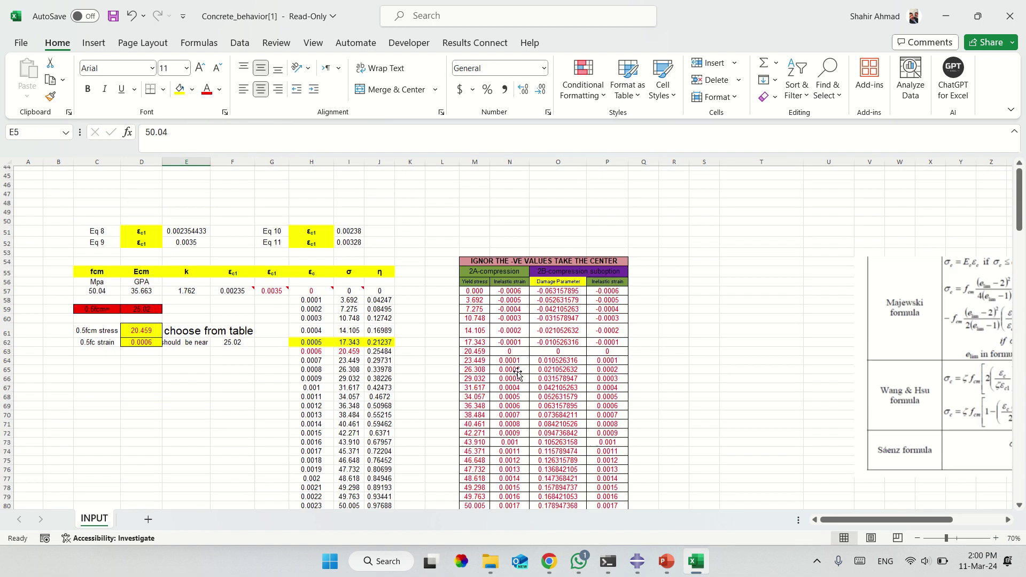
pyautogui.scroll(6, 564, 299)
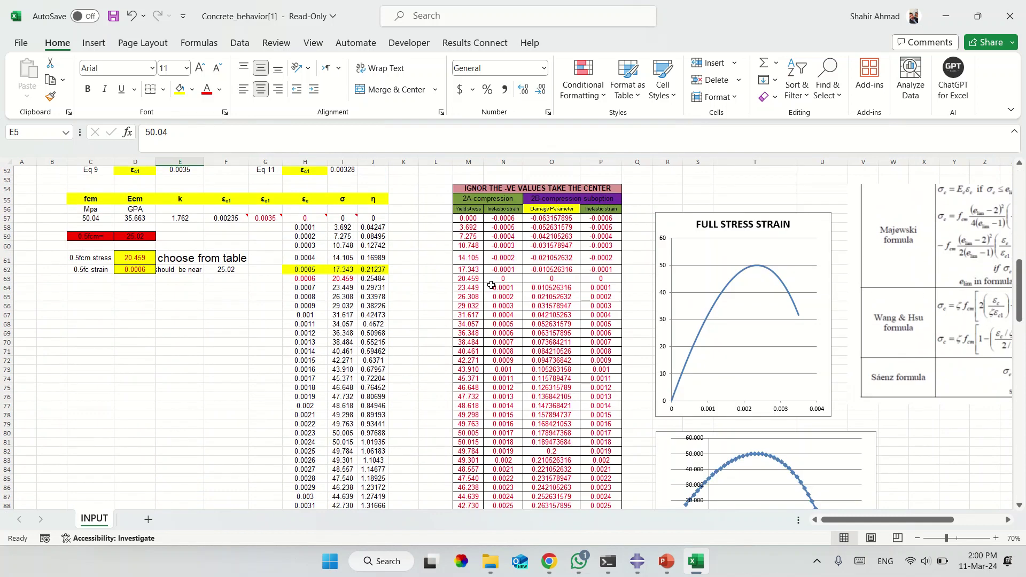
pyautogui.scroll(17, 310, 242)
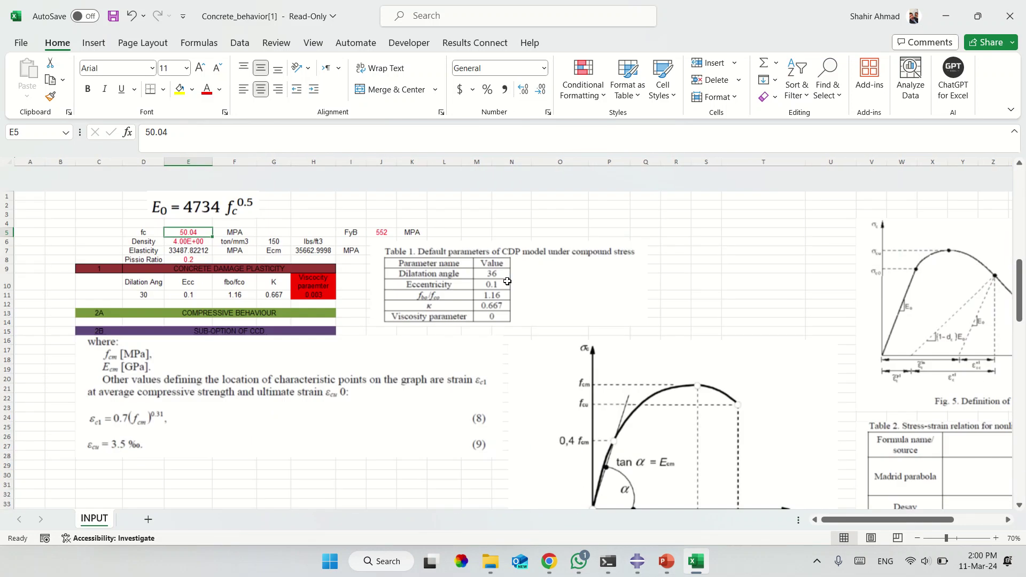
pyautogui.scroll(-9, 217, 367)
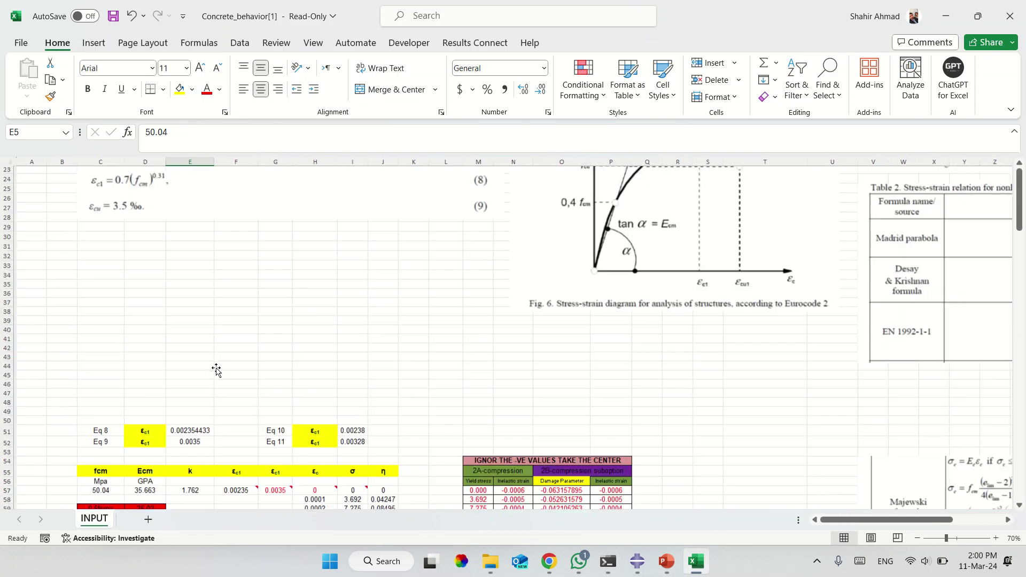
pyautogui.scroll(-3, 194, 415)
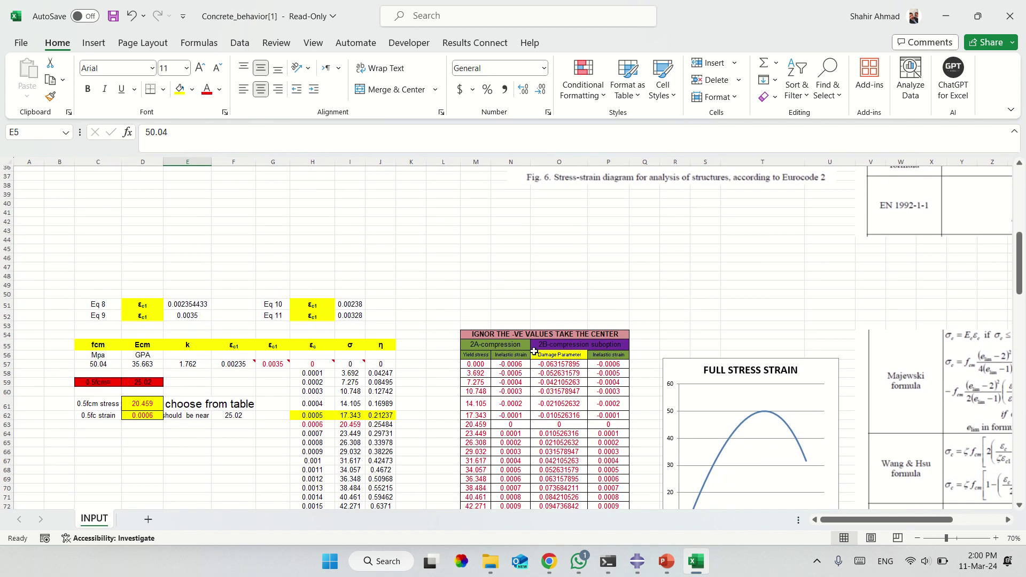
pyautogui.scroll(12, 533, 350)
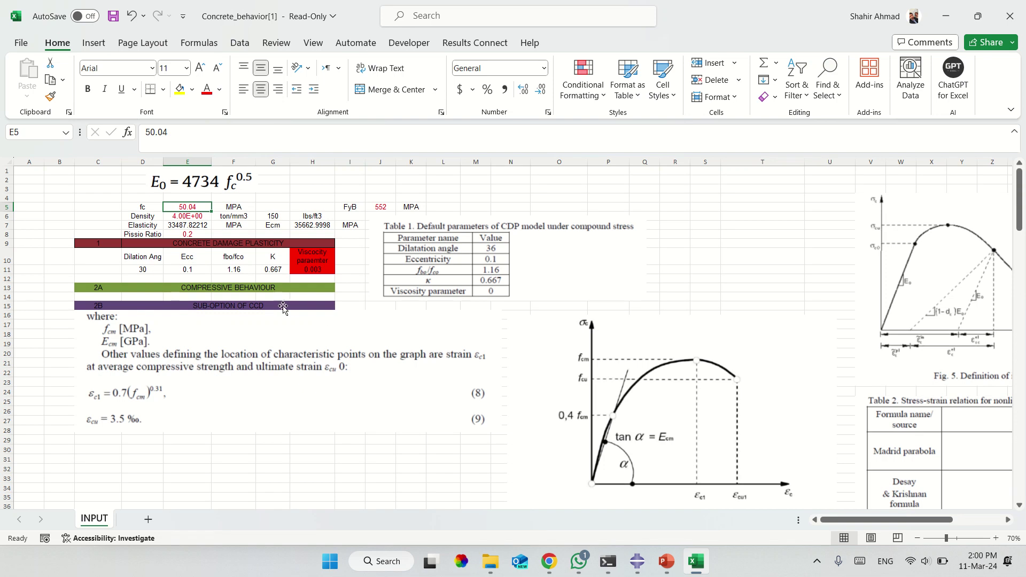
# Copy the CDP parameters in D11:H11 (30, 0.1, 1.16, 0.667, 0.003).
pyautogui.moveTo(155, 270); pyautogui.dragTo(310, 268)
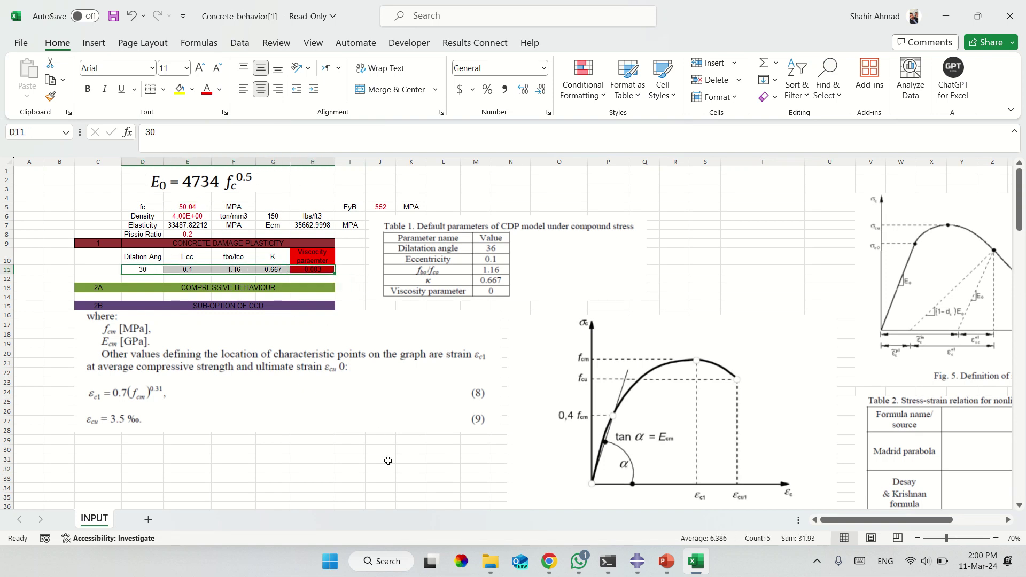
pyautogui.write('4')
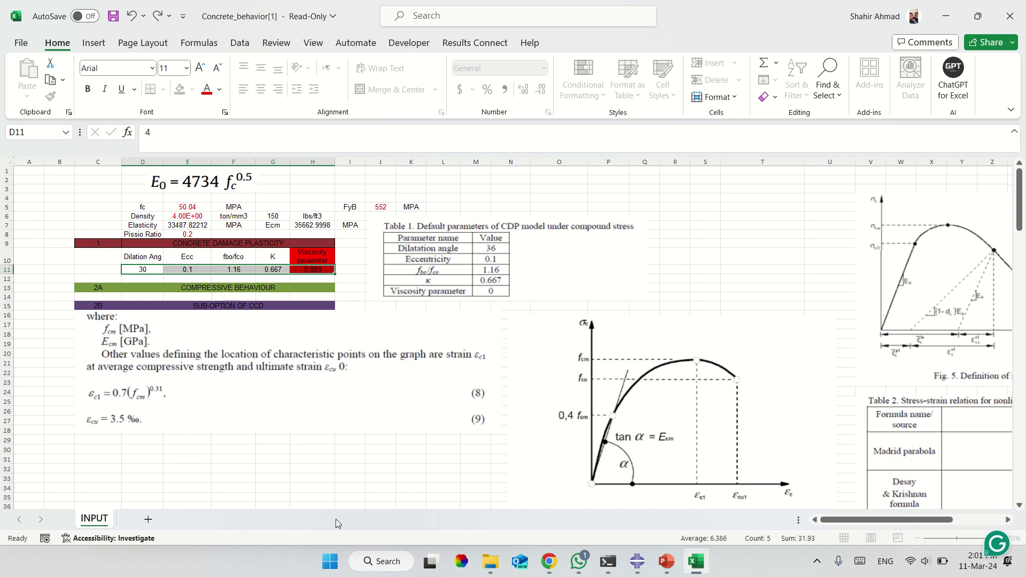
pyautogui.press('Escape')
pyautogui.write('44')
pyautogui.press('Escape')
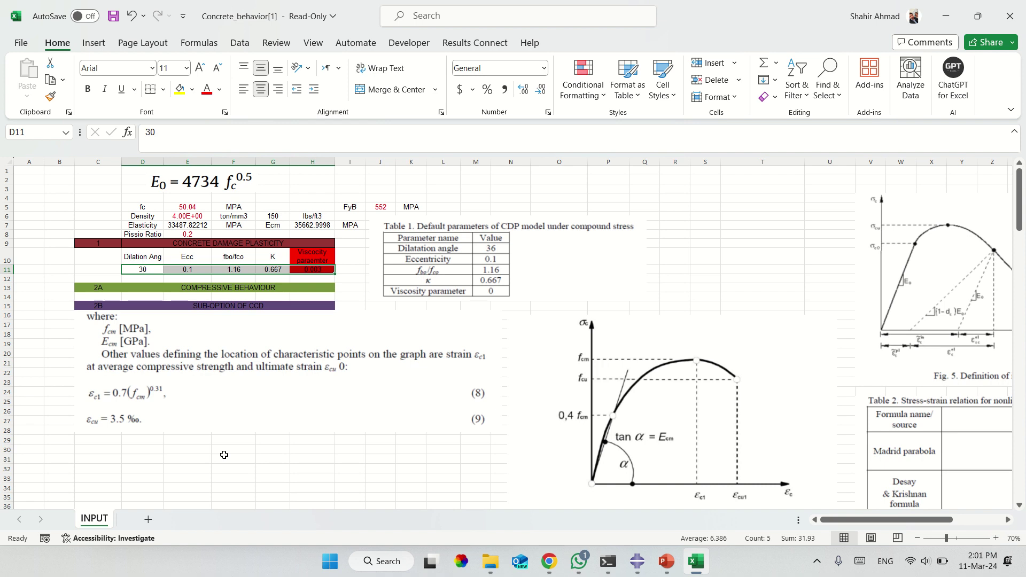
pyautogui.hotkey('ctrl', 'c')
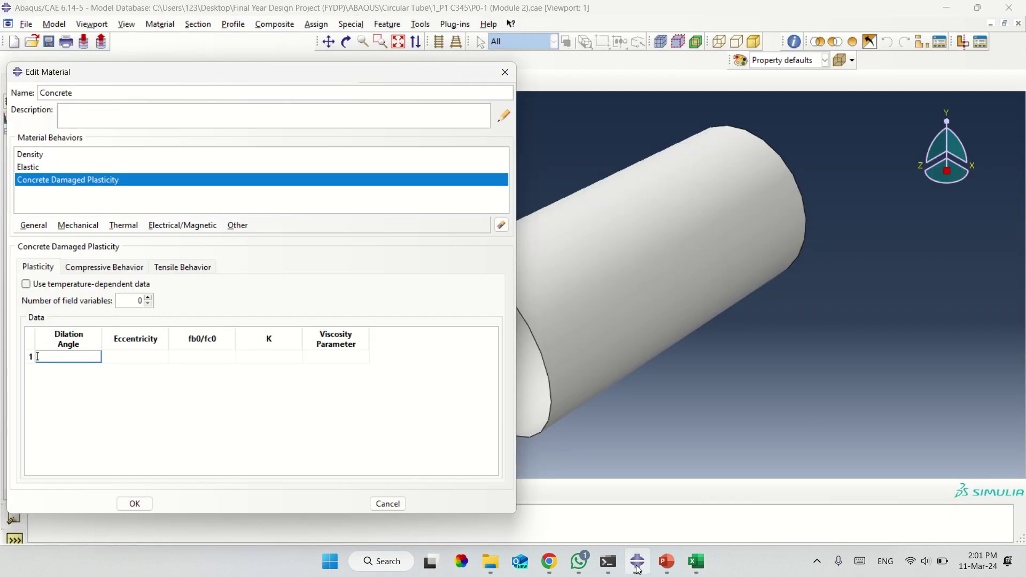
pyautogui.click(637, 561)
# Paste 30, 0.1, 1.16, 0.667 and 0.003 into the plasticity row and display the Compressive Behavior table.
pyautogui.rightClick(70, 359)
pyautogui.click(104, 394)
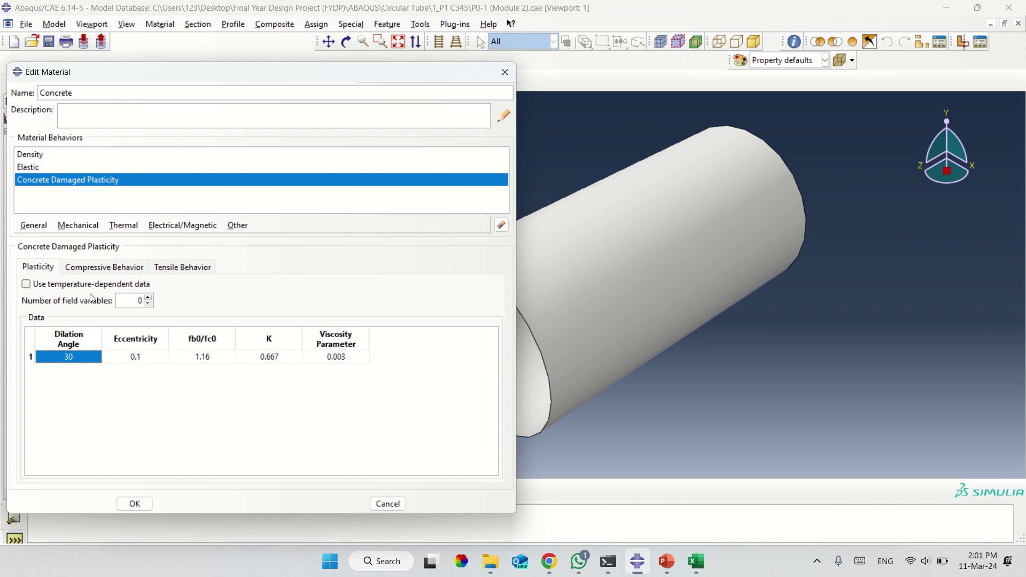
pyautogui.click(51, 273)
pyautogui.click(73, 271)
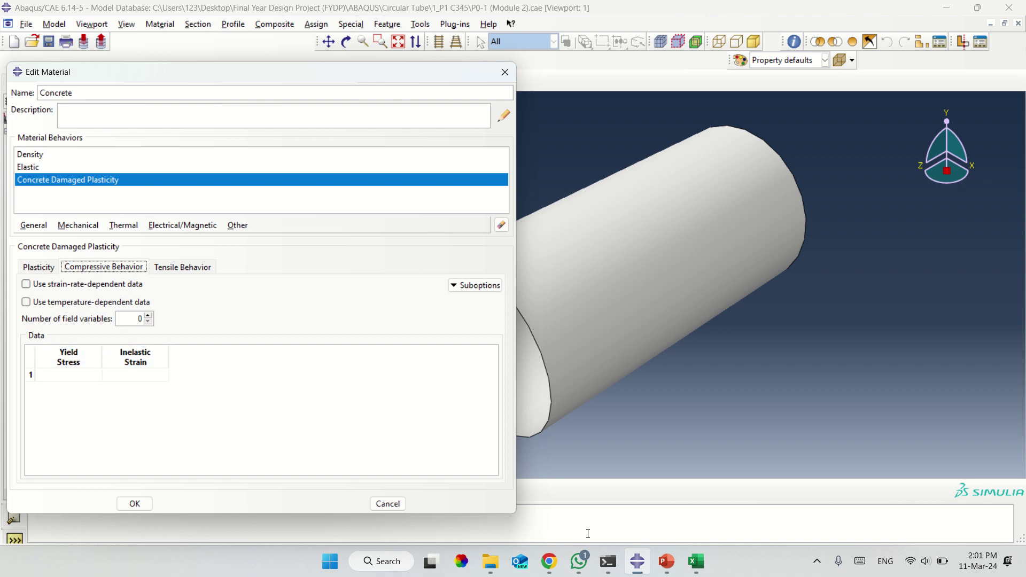
# Copy the 2A-compression yield stress and inelastic strain values in M63:N98, starting at 20.459 and 0.
pyautogui.click(689, 567)
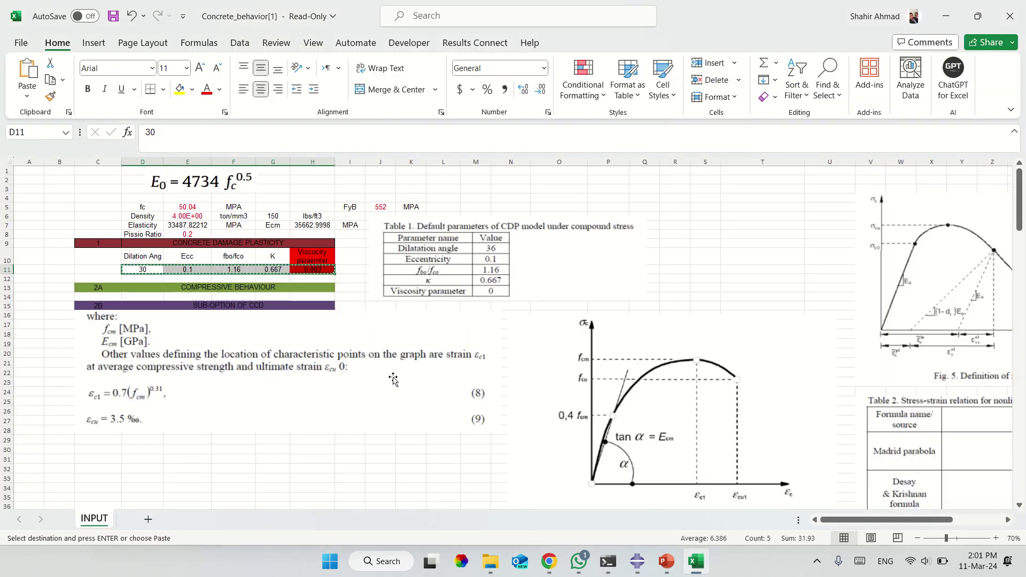
pyautogui.scroll(-9, 392, 378)
pyautogui.scroll(-5, 392, 379)
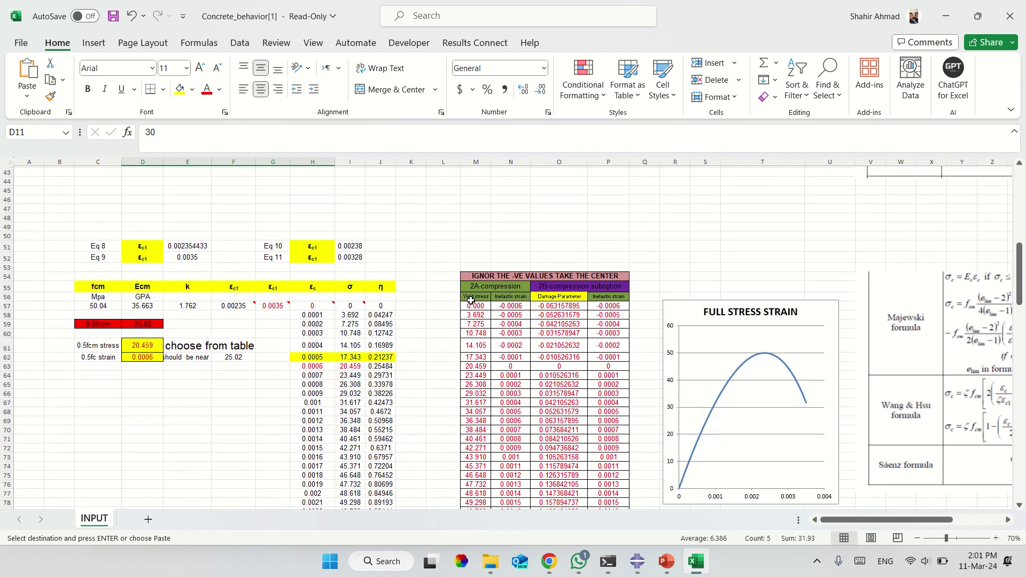
pyautogui.moveTo(471, 301); pyautogui.dragTo(499, 297)
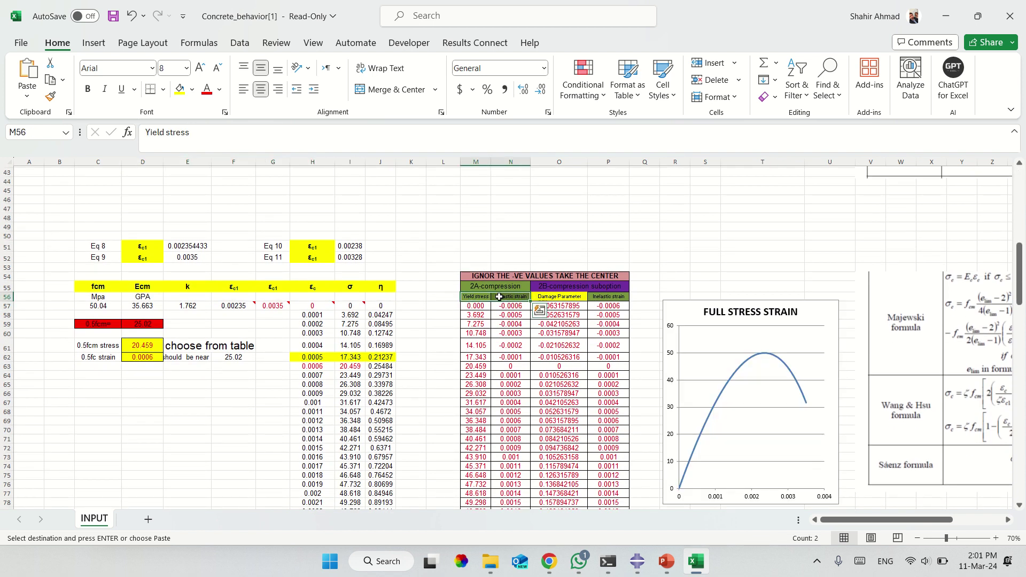
pyautogui.keyDown('ctrl'); pyautogui.scroll(4, 501, 298); pyautogui.keyUp('ctrl')
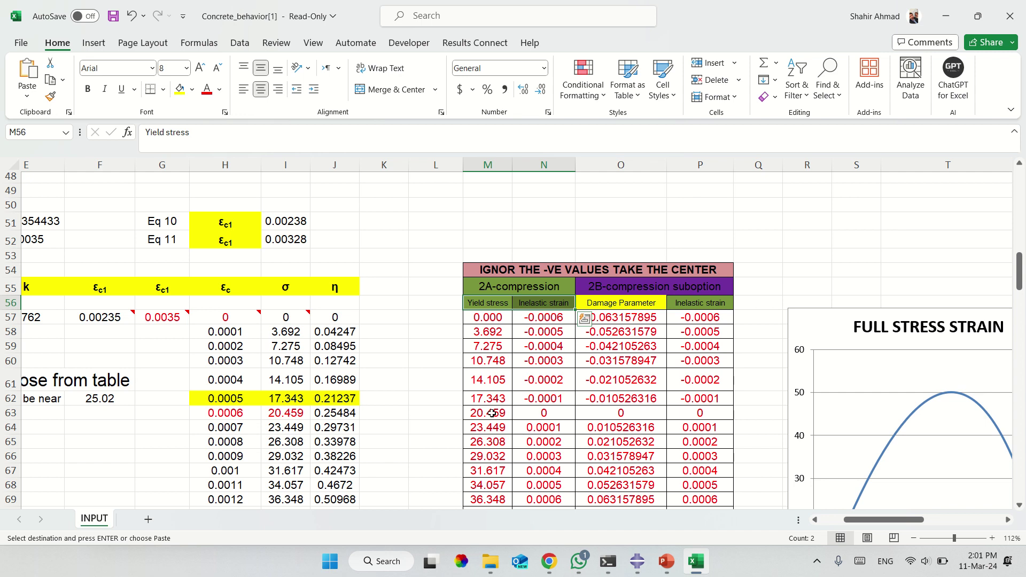
pyautogui.moveTo(492, 413); pyautogui.dragTo(545, 462)
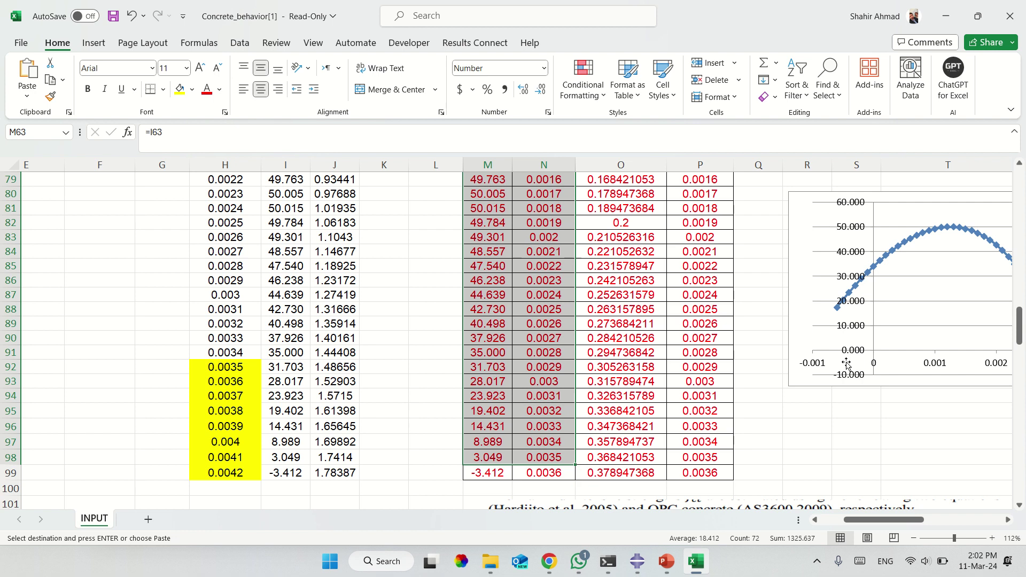
pyautogui.hotkey('ctrl', 'c')
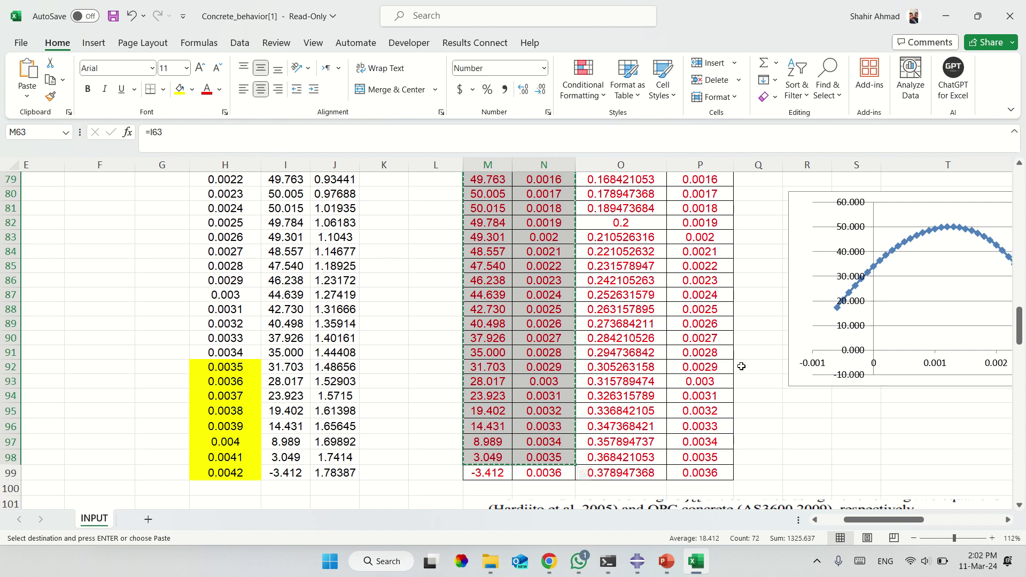
pyautogui.hscroll(2, 740, 363)
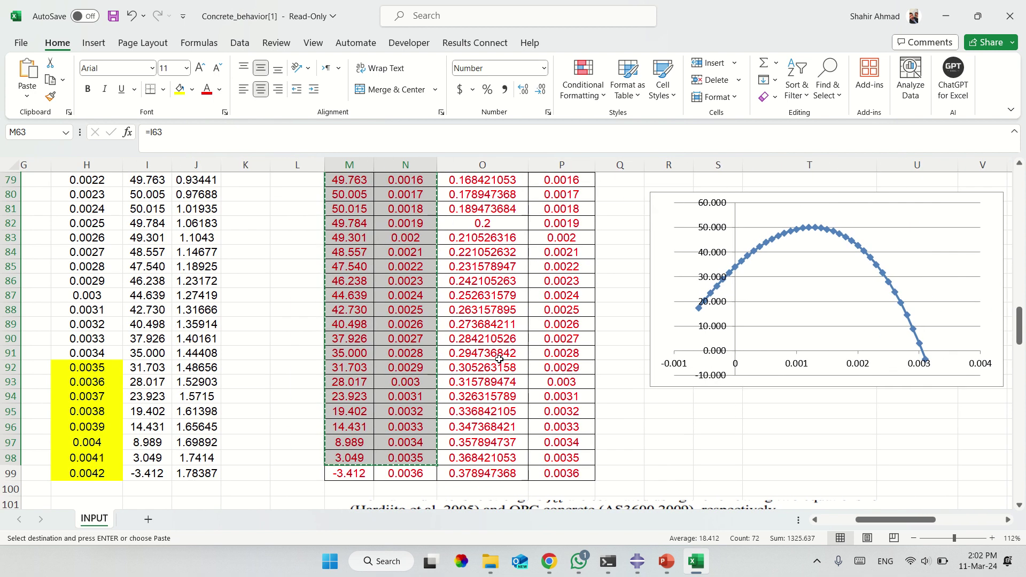
pyautogui.scroll(8, 402, 327)
pyautogui.scroll(2, 402, 327)
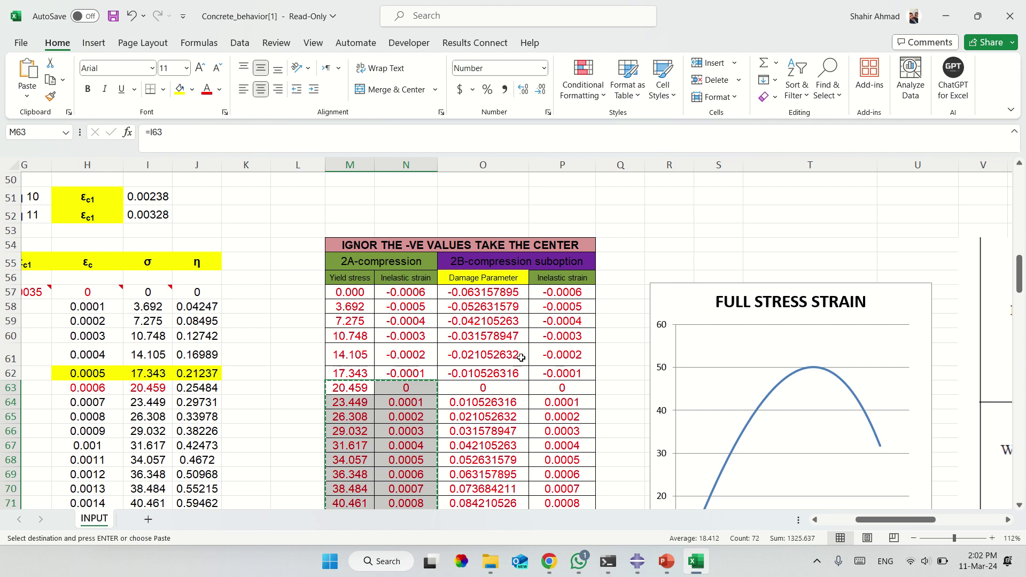
# Paste the yield stress and inelastic strain pairs into the Concrete's compressive behaviour table.
pyautogui.click(639, 565)
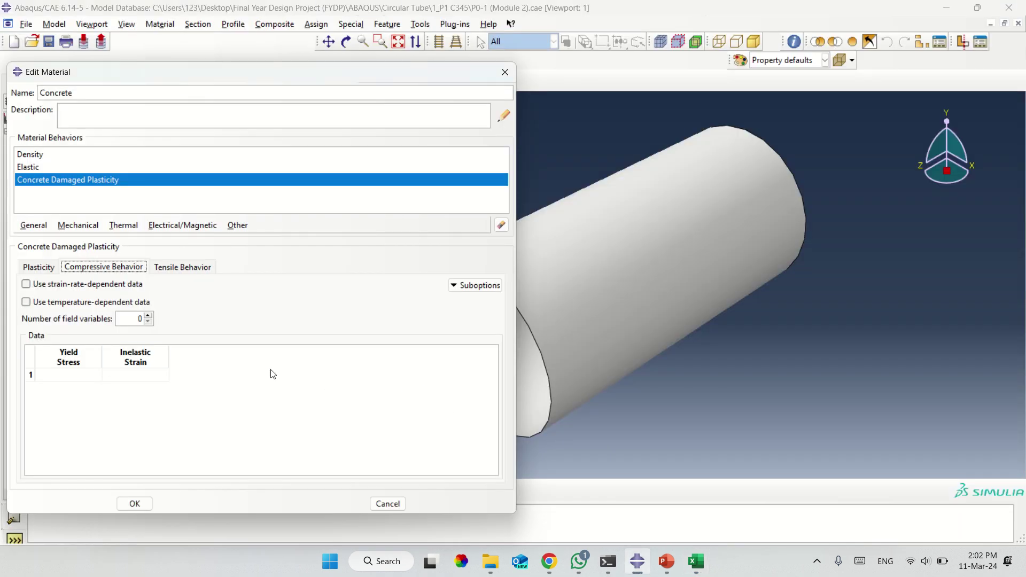
pyautogui.click(90, 374)
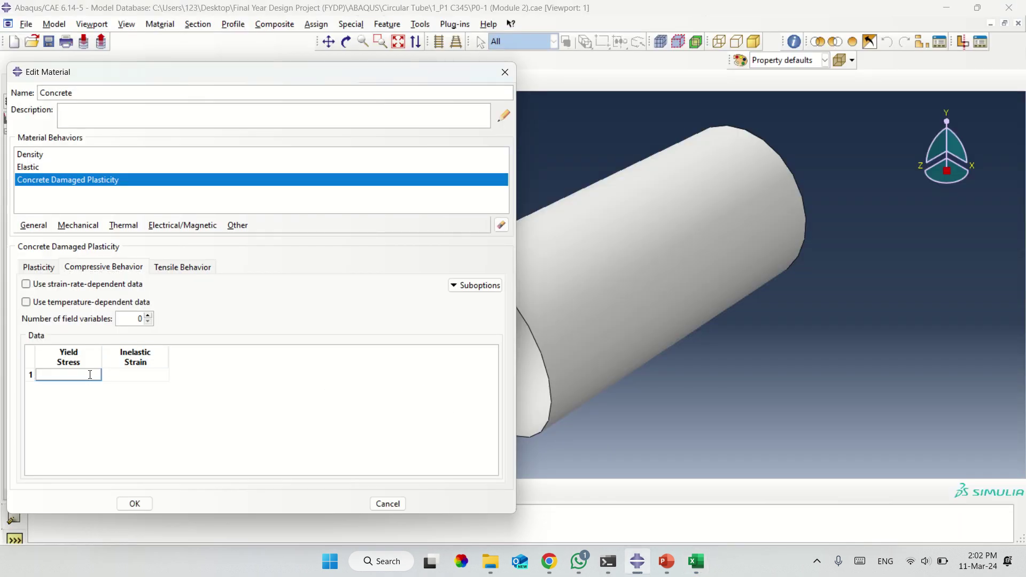
pyautogui.rightClick(90, 378)
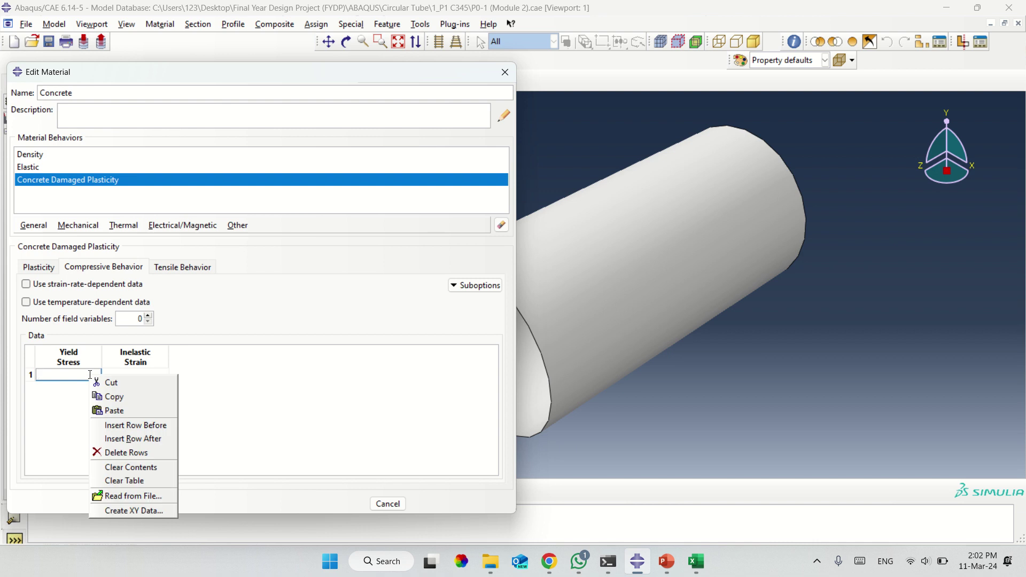
pyautogui.click(109, 410)
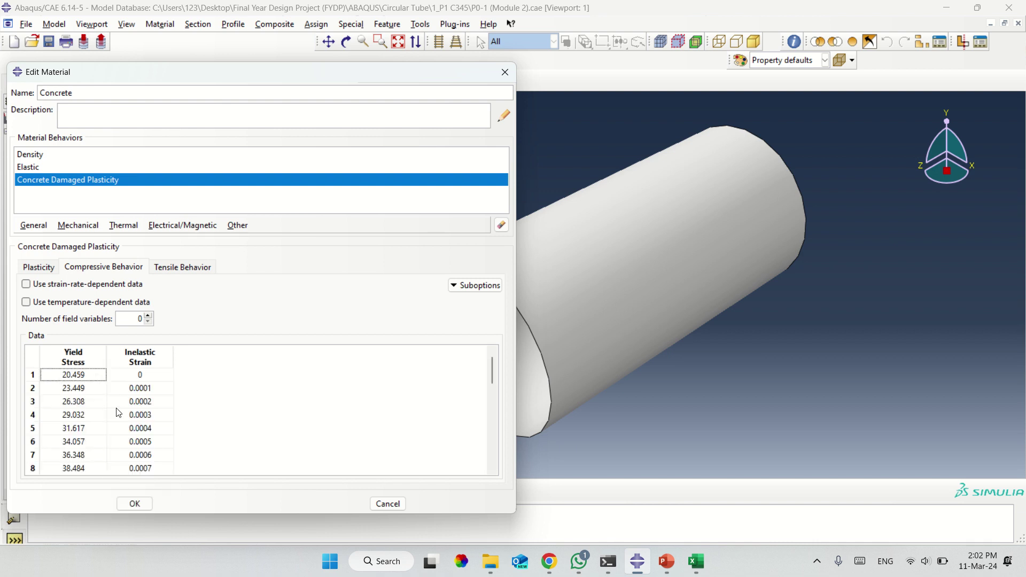
pyautogui.click(171, 270)
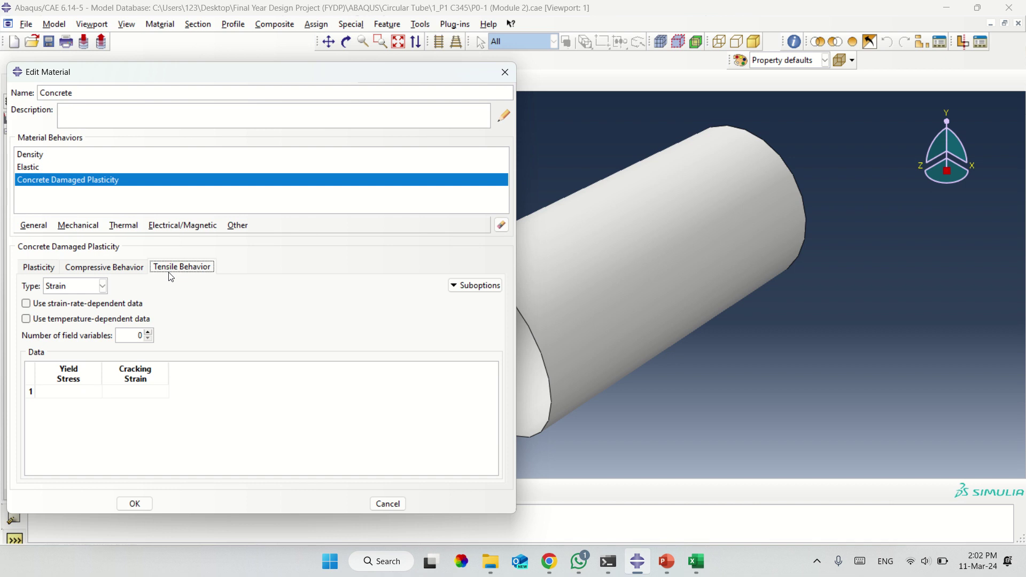
pyautogui.click(137, 270)
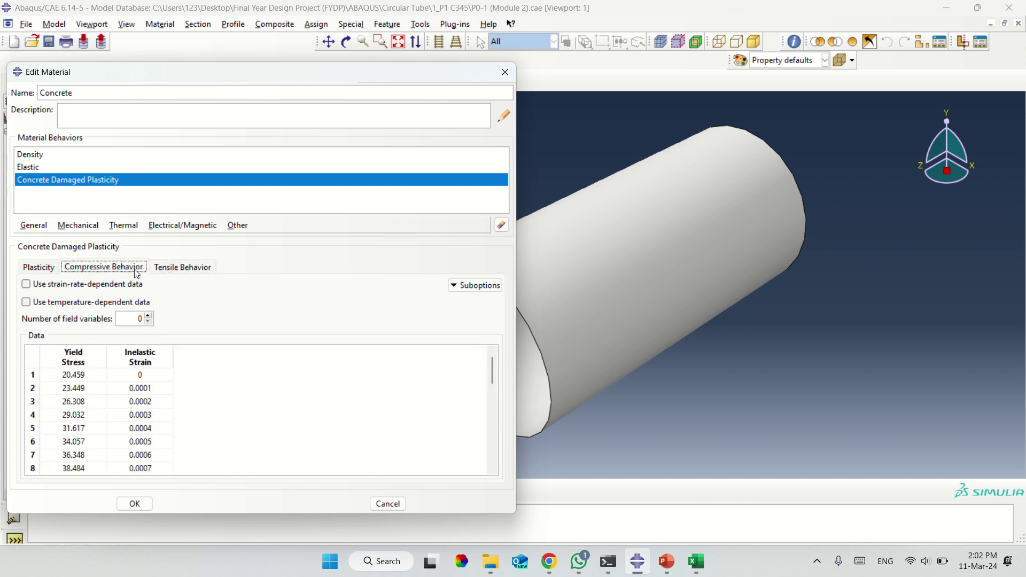
# Add a Compression Damage suboption and enlarge its editor to show the table.
pyautogui.click(475, 285)
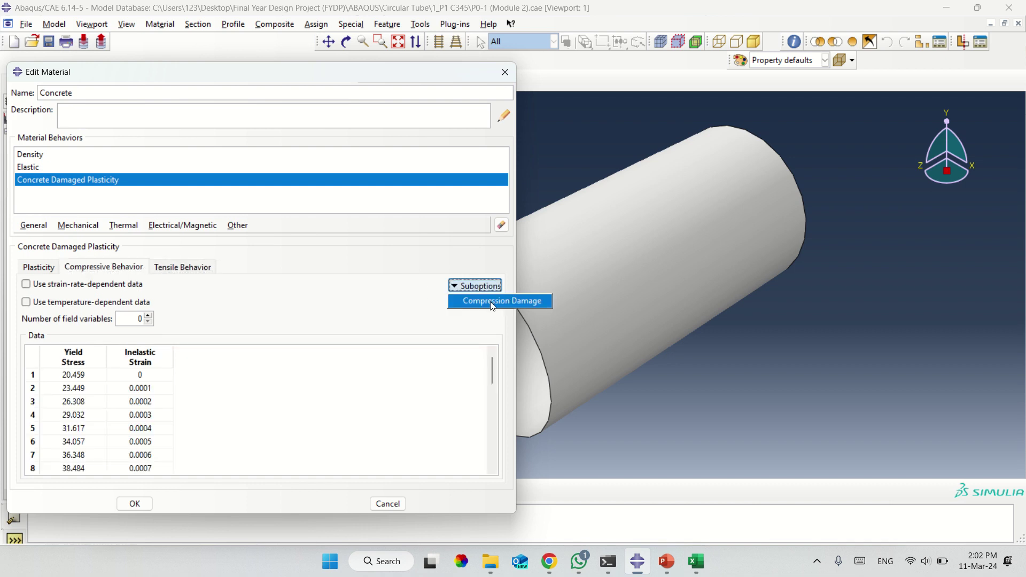
pyautogui.click(494, 302)
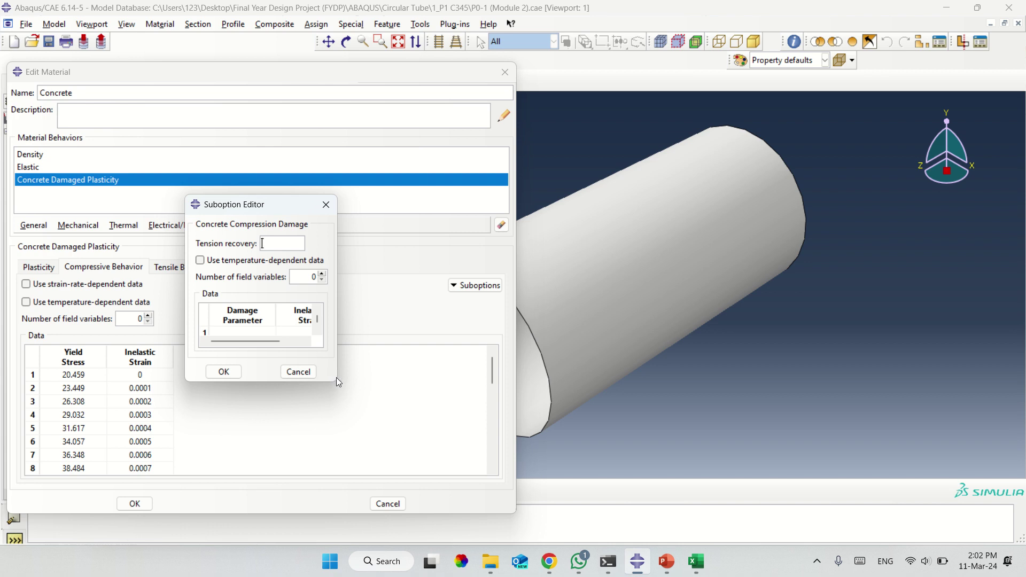
pyautogui.moveTo(336, 377); pyautogui.dragTo(489, 468)
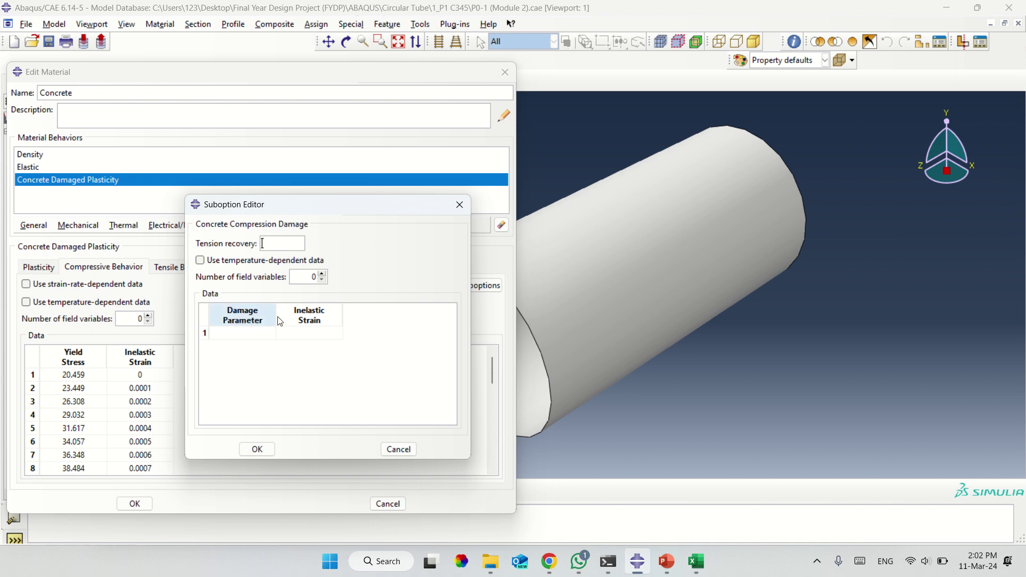
pyautogui.click(693, 565)
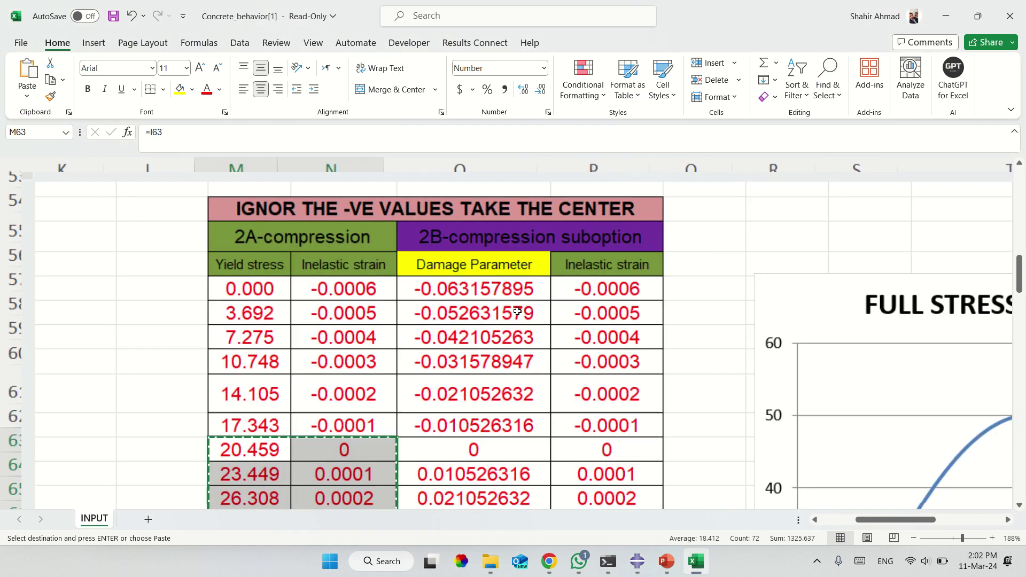
# Copy the 2B-compression damage parameter and inelastic strain values in O63:P99 for the Compression Damage table.
pyautogui.moveTo(488, 266); pyautogui.dragTo(569, 275)
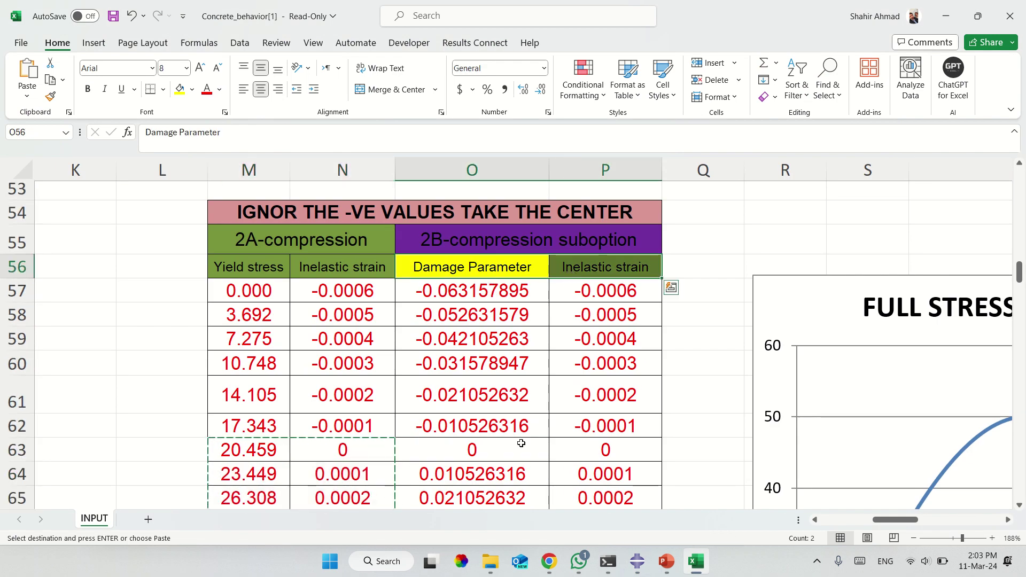
pyautogui.moveTo(521, 443); pyautogui.dragTo(580, 405)
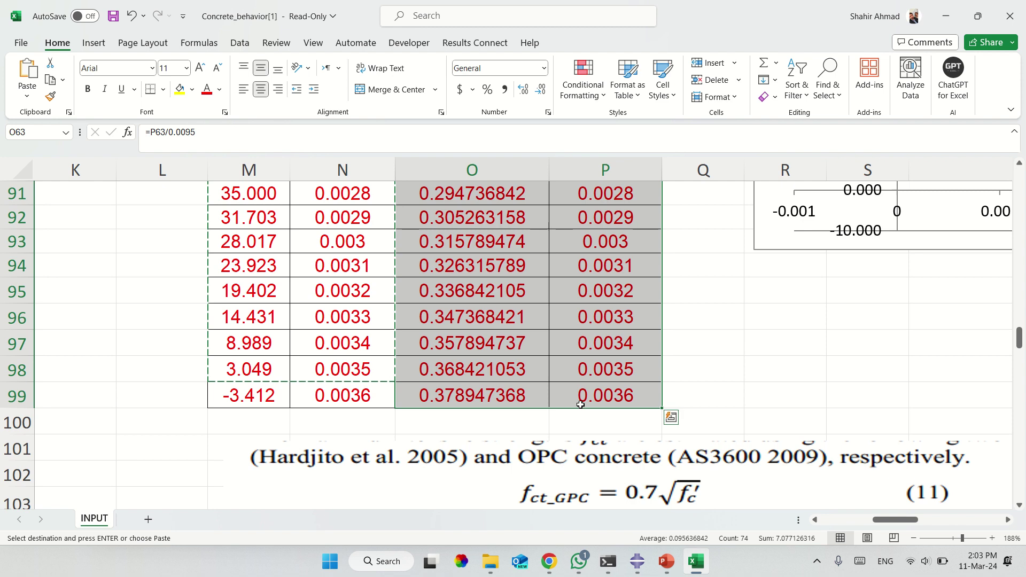
pyautogui.hotkey('ctrl', 'c')
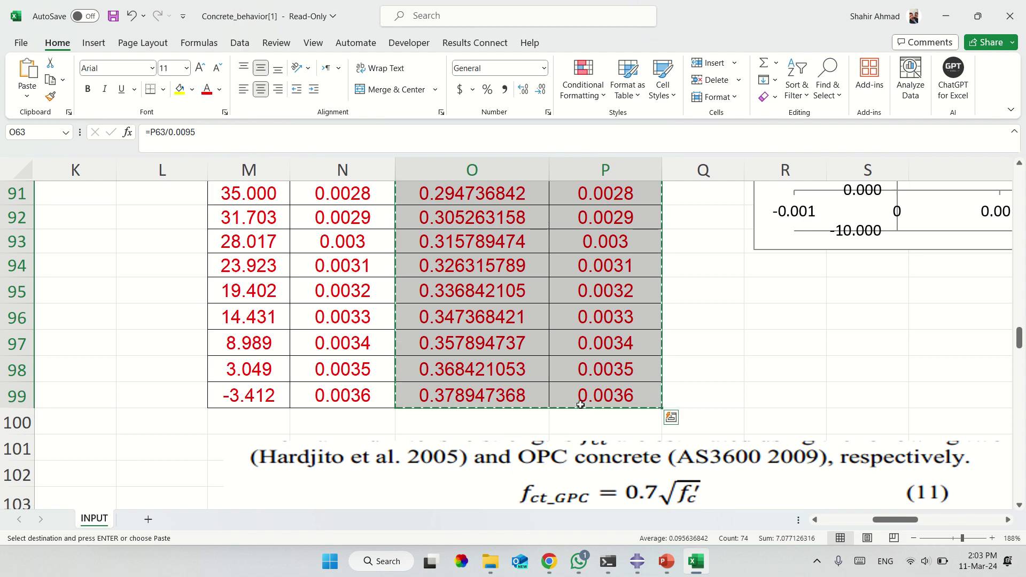
pyautogui.click(637, 561)
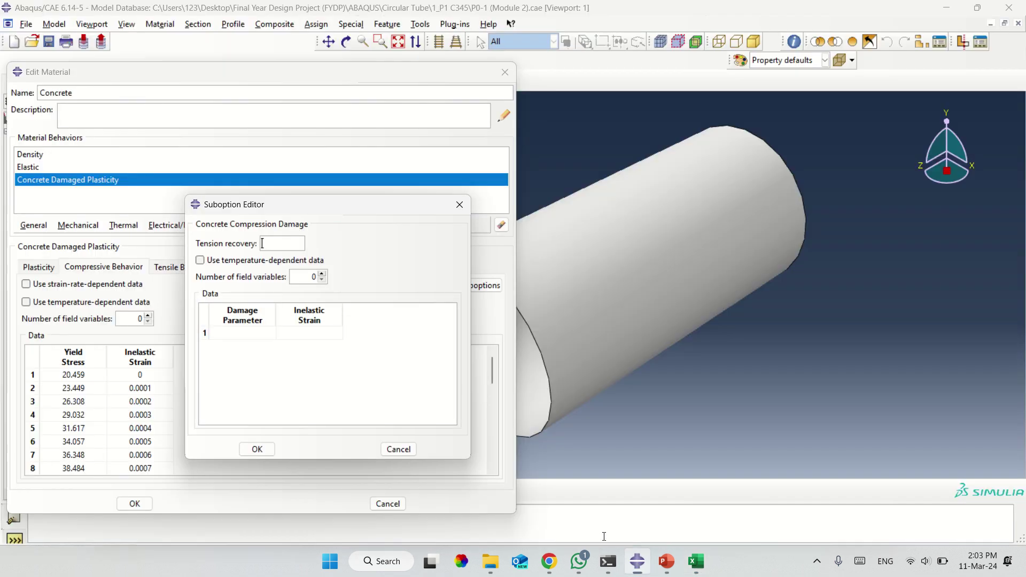
pyautogui.click(258, 341)
# Paste and confirm the compression damage values, then display the empty Tensile Behavior table.
pyautogui.rightClick(257, 336)
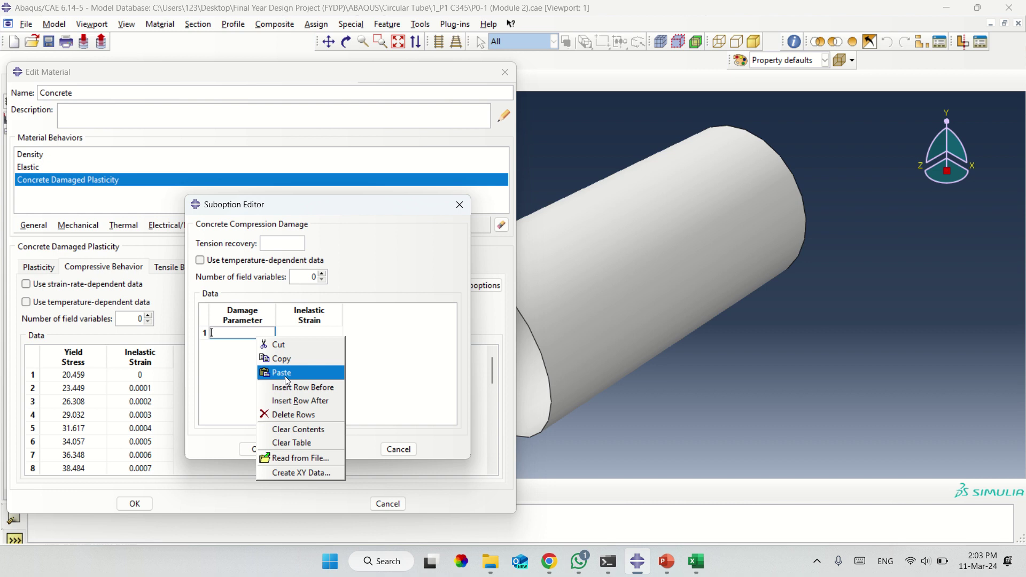
pyautogui.click(281, 372)
pyautogui.click(259, 448)
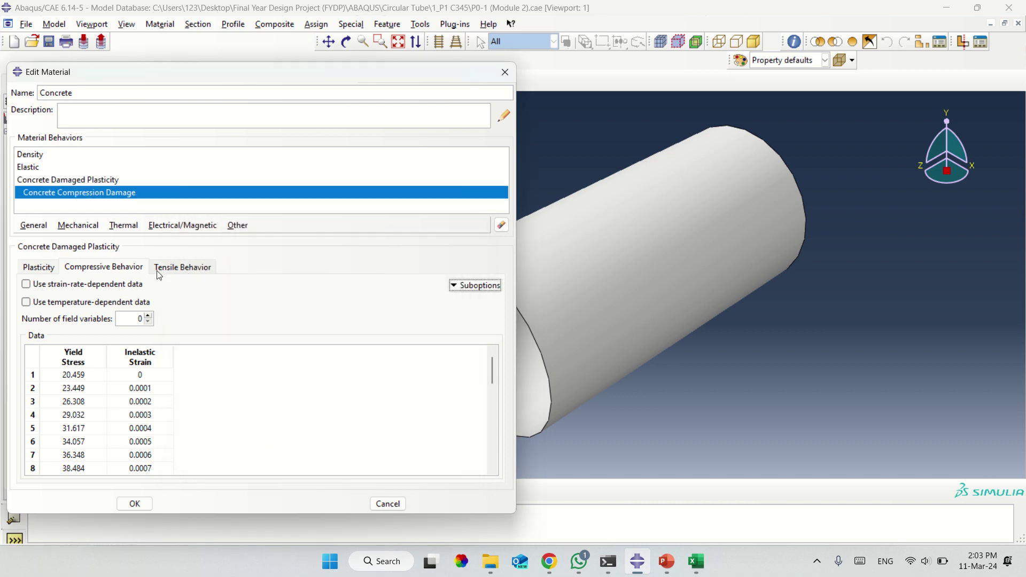
pyautogui.click(184, 269)
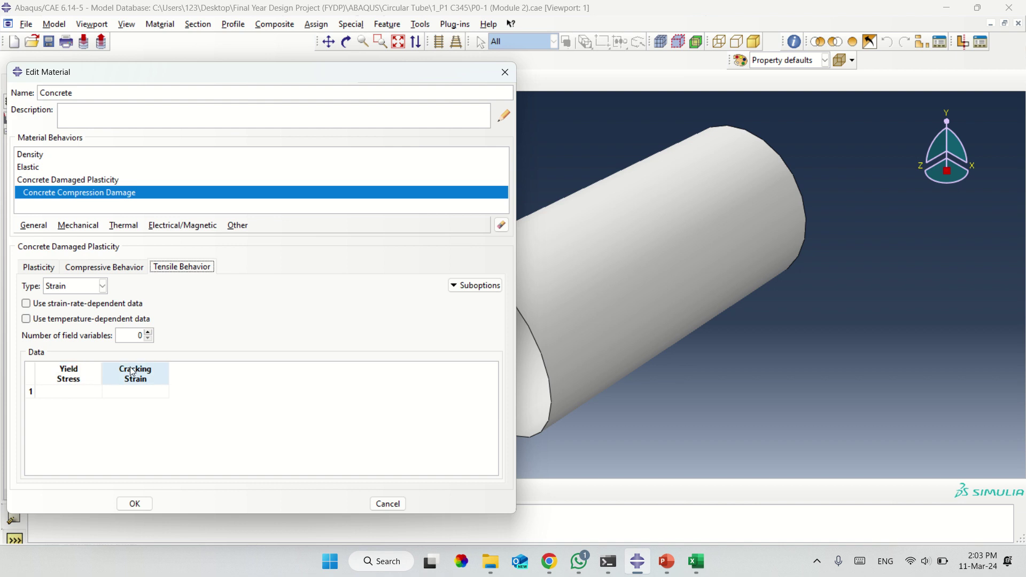
pyautogui.click(696, 562)
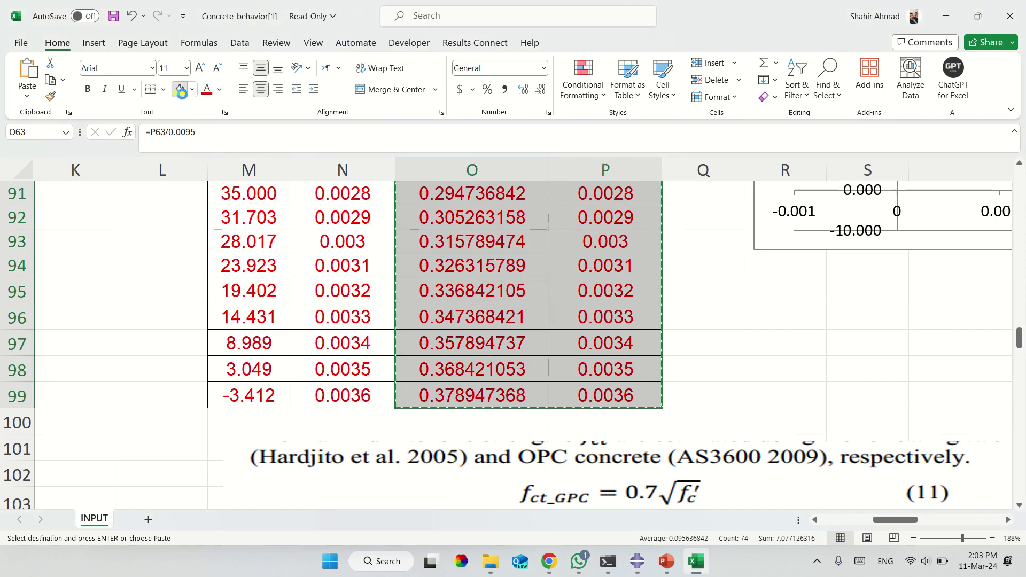
# Fill the compressive stress–strain rows from row 63 and the CDP parameter row D11:H11 yellow.
pyautogui.press('Escape')
pyautogui.scroll(10, 330, 381)
pyautogui.moveTo(273, 357); pyautogui.dragTo(327, 455)
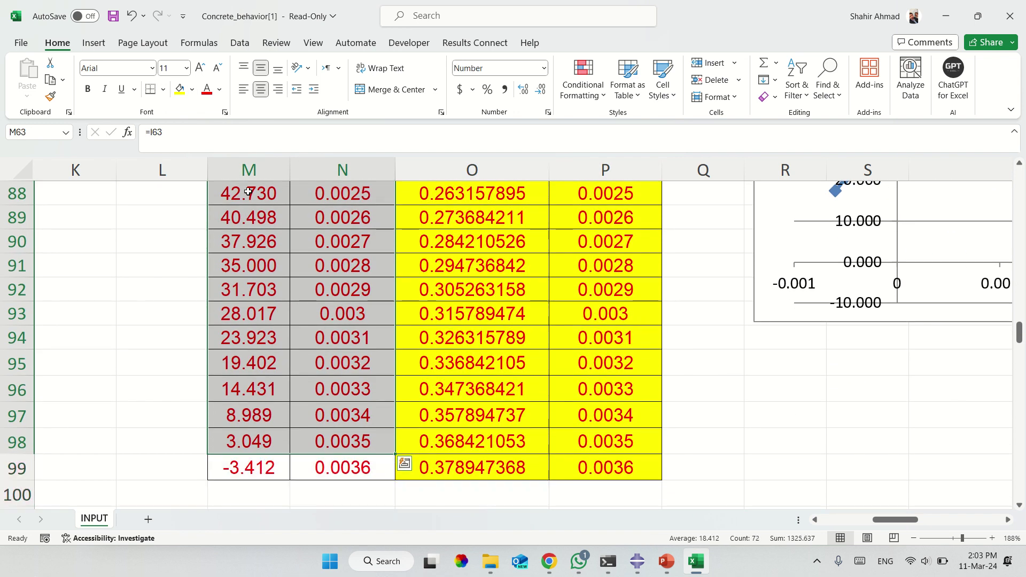
pyautogui.click(180, 90)
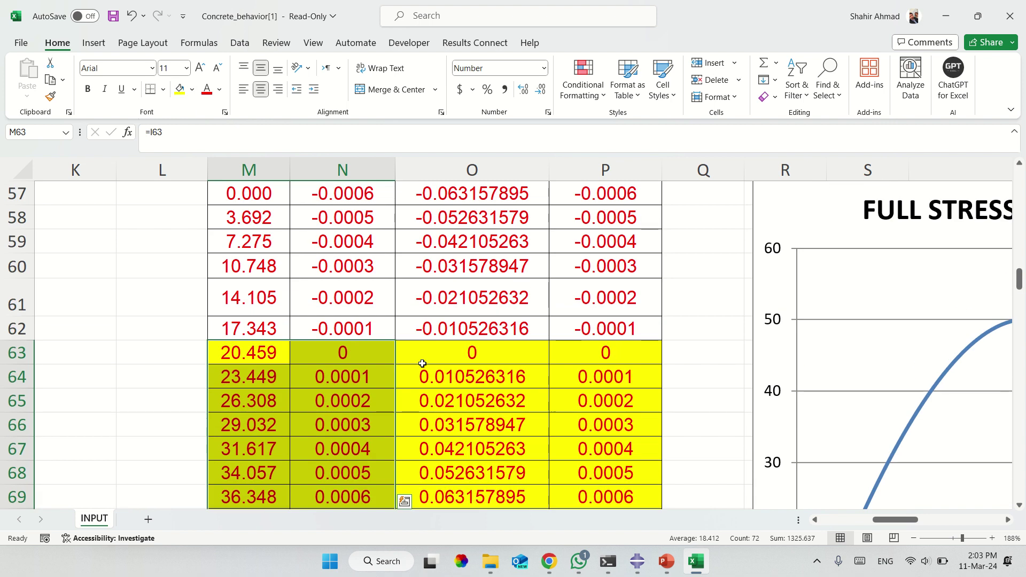
pyautogui.scroll(15, 421, 362)
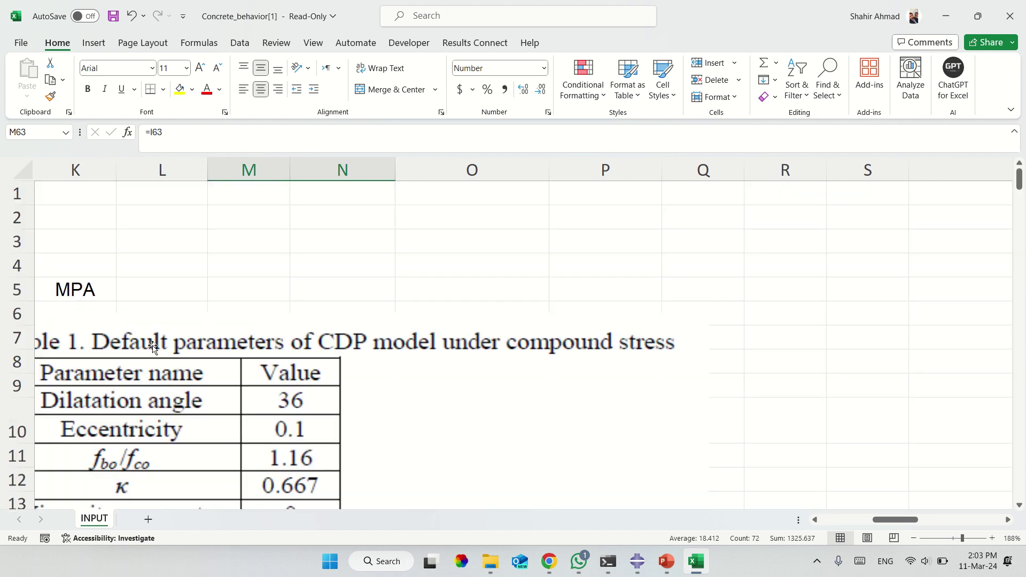
pyautogui.hscroll(-10, 257, 368)
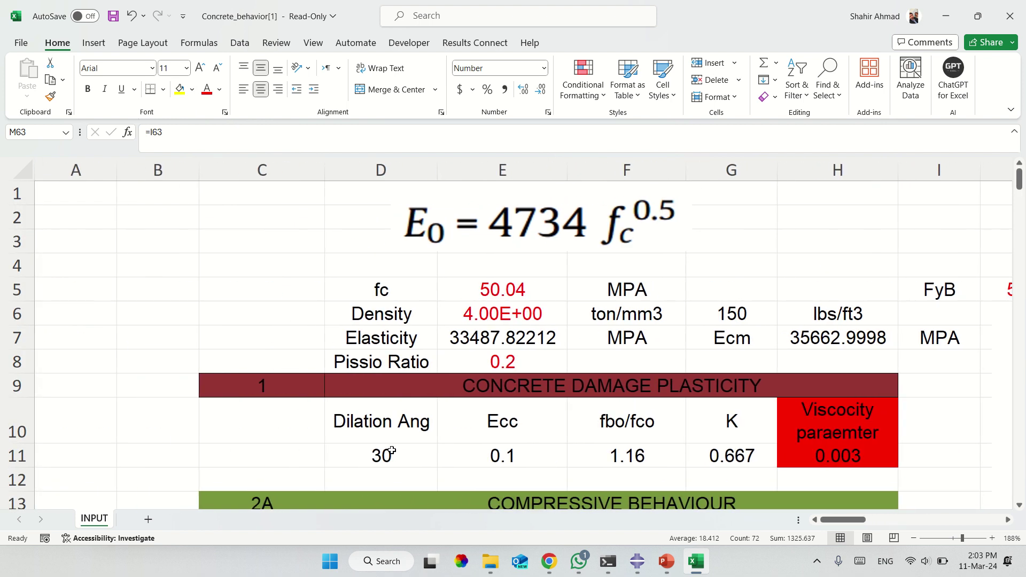
pyautogui.click(385, 453)
pyautogui.moveTo(783, 457); pyautogui.dragTo(396, 463)
pyautogui.click(180, 89)
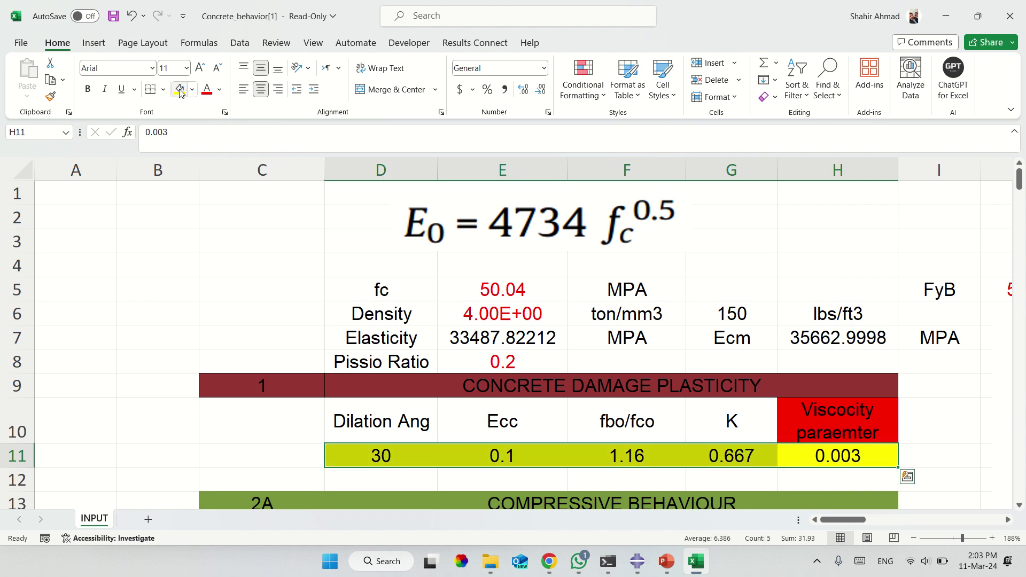
# Copy the five tensile yield stress and cracking strain rows in D110:E114 for Abaqus.
pyautogui.hscroll(1, 337, 358)
pyautogui.scroll(-11, 344, 374)
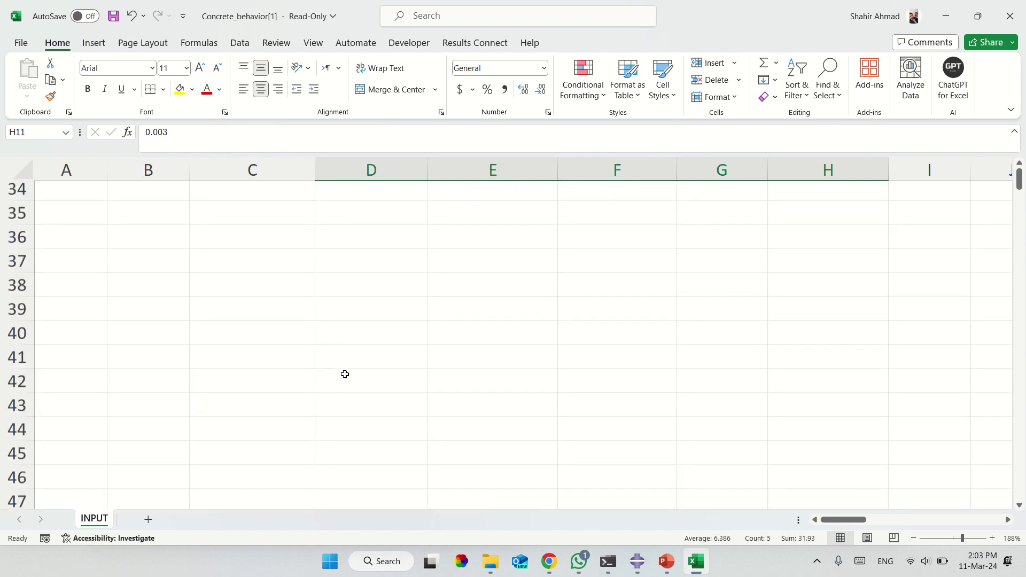
pyautogui.keyDown('ctrl'); pyautogui.scroll(-5, 344, 374); pyautogui.keyUp('ctrl')
pyautogui.scroll(-13, 345, 374)
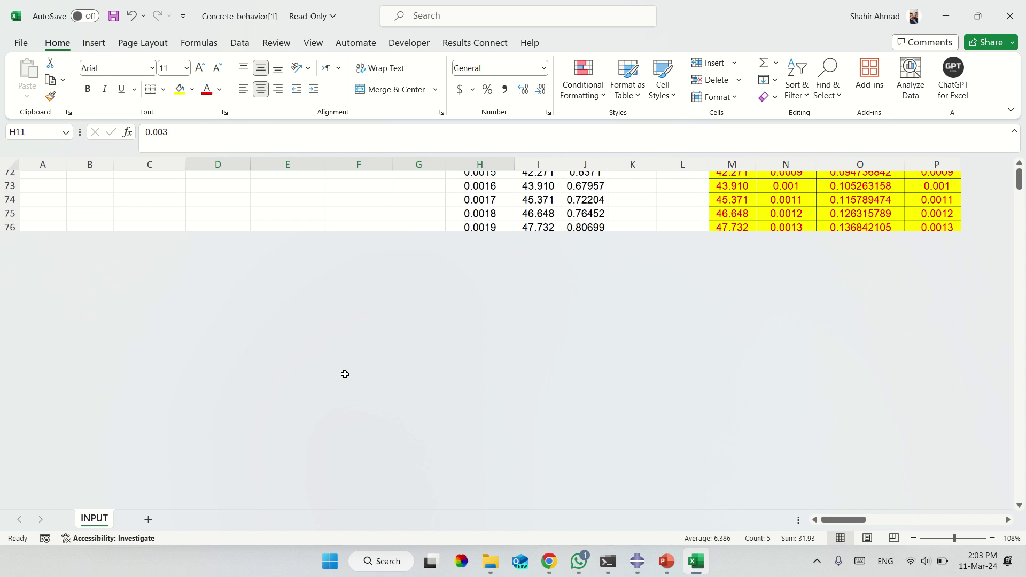
pyautogui.scroll(-10, 345, 374)
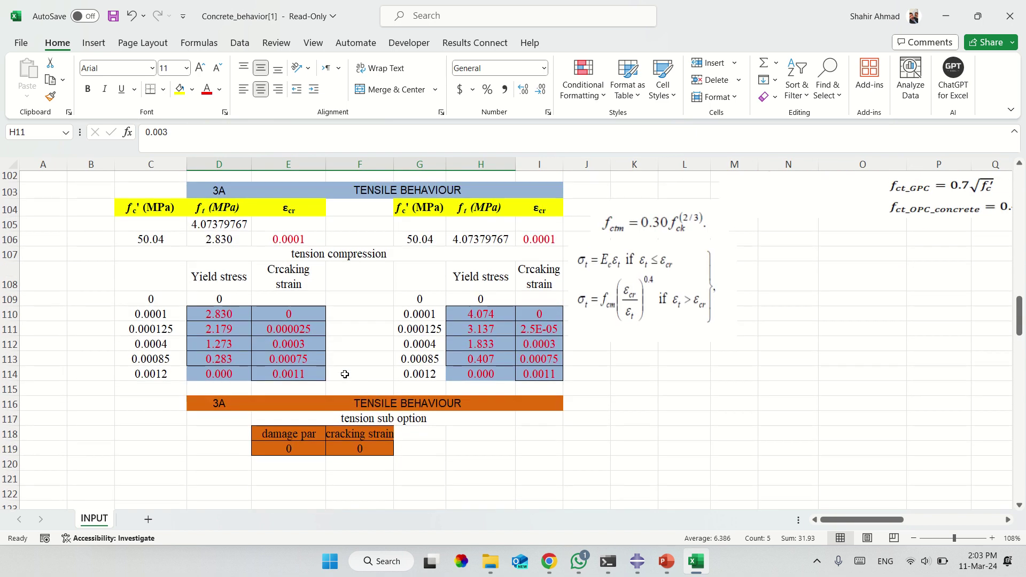
pyautogui.moveTo(237, 283); pyautogui.dragTo(280, 286)
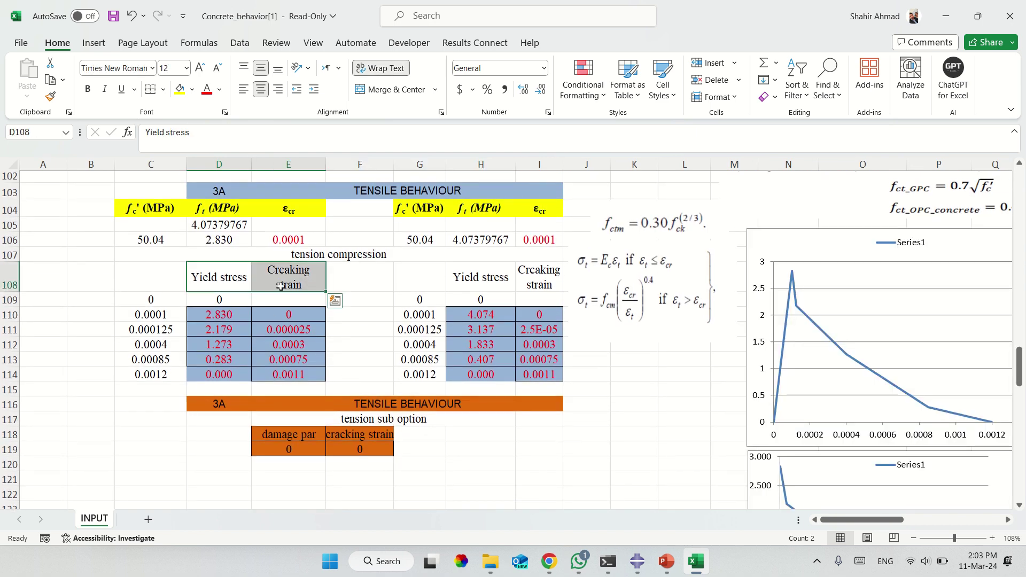
pyautogui.click(239, 315)
pyautogui.moveTo(275, 325); pyautogui.dragTo(280, 372)
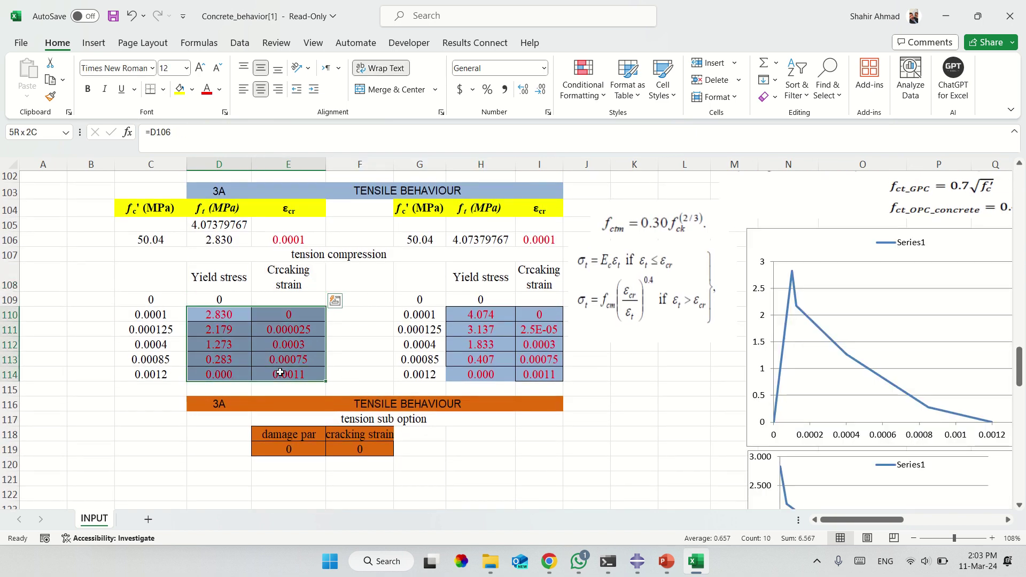
pyautogui.write('4')
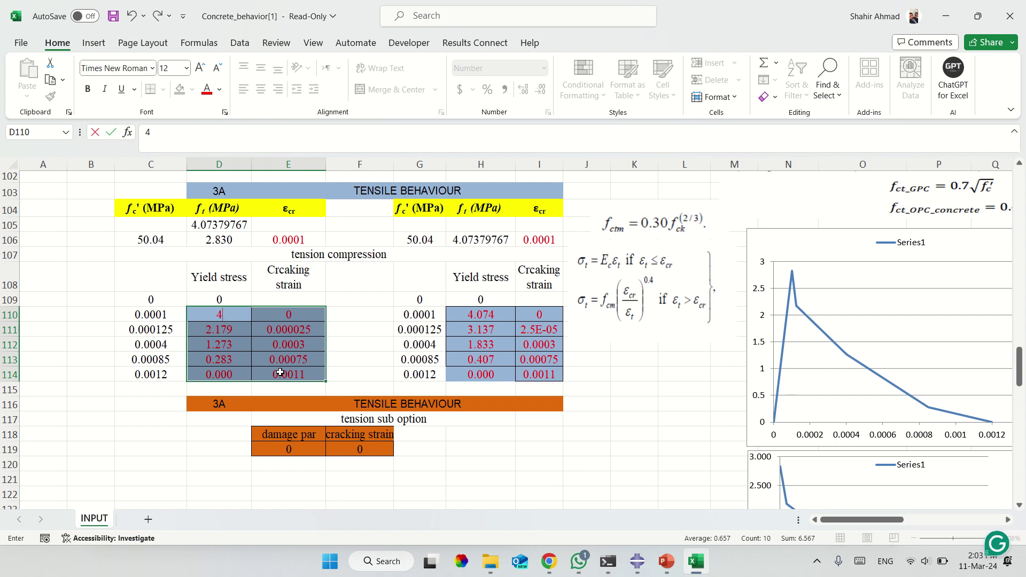
pyautogui.press('Escape')
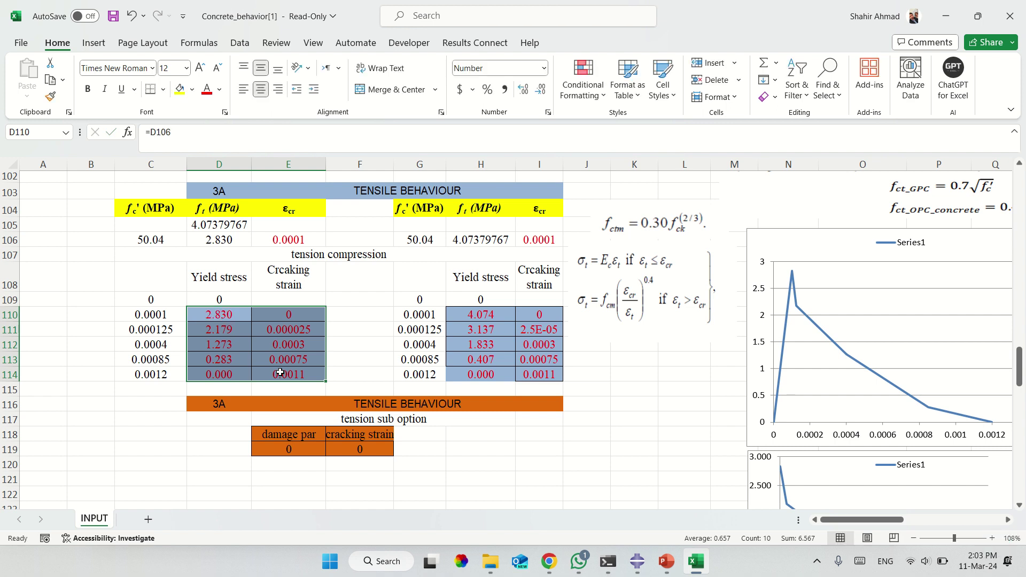
pyautogui.hotkey('ctrl', 'c')
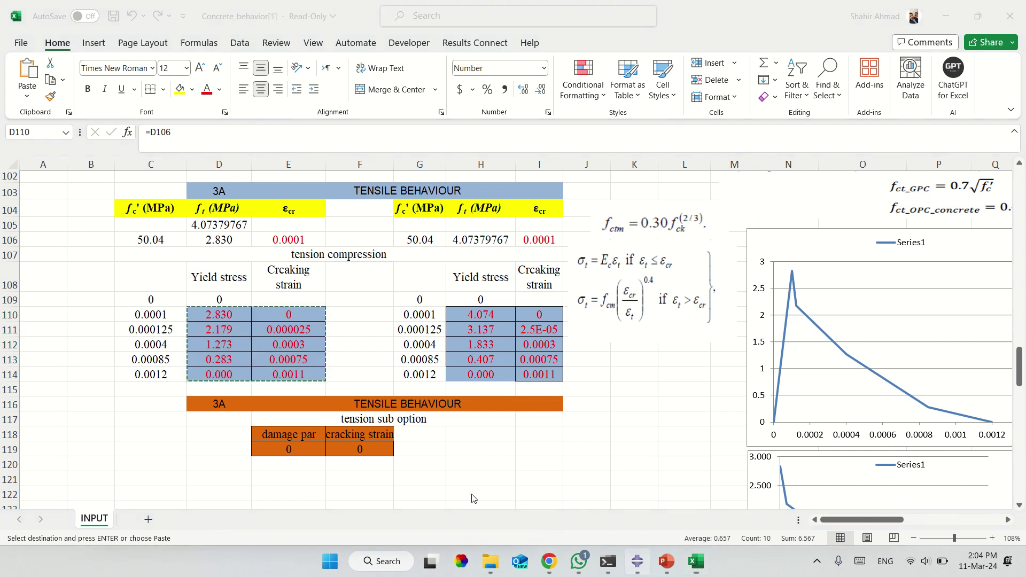
pyautogui.hotkey('alt', 'Tab')
pyautogui.click(68, 391)
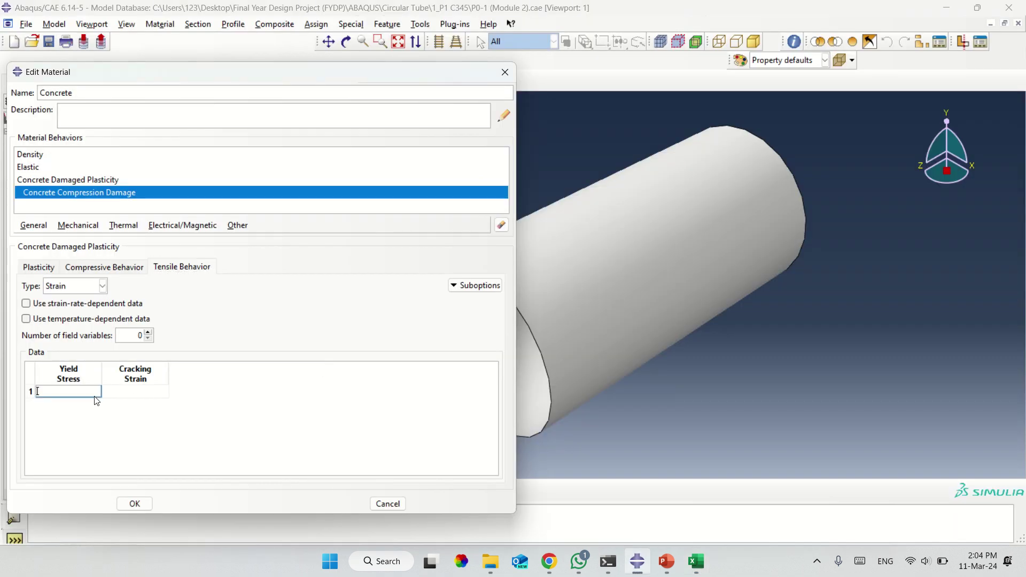
# Paste the five tensile stress–strain rows into the table and add a Tension Damage suboption.
pyautogui.rightClick(92, 396)
pyautogui.click(116, 431)
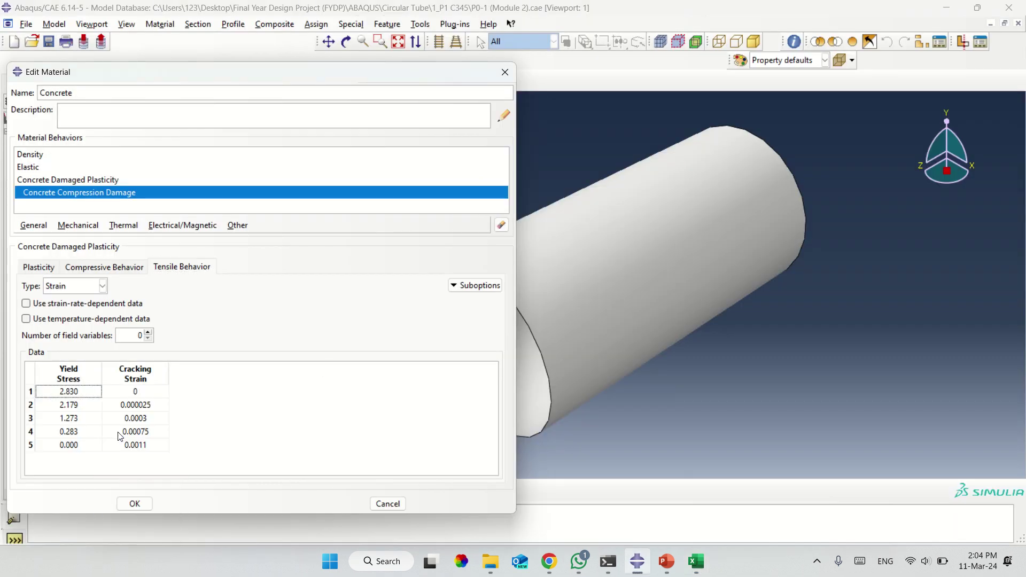
pyautogui.click(479, 285)
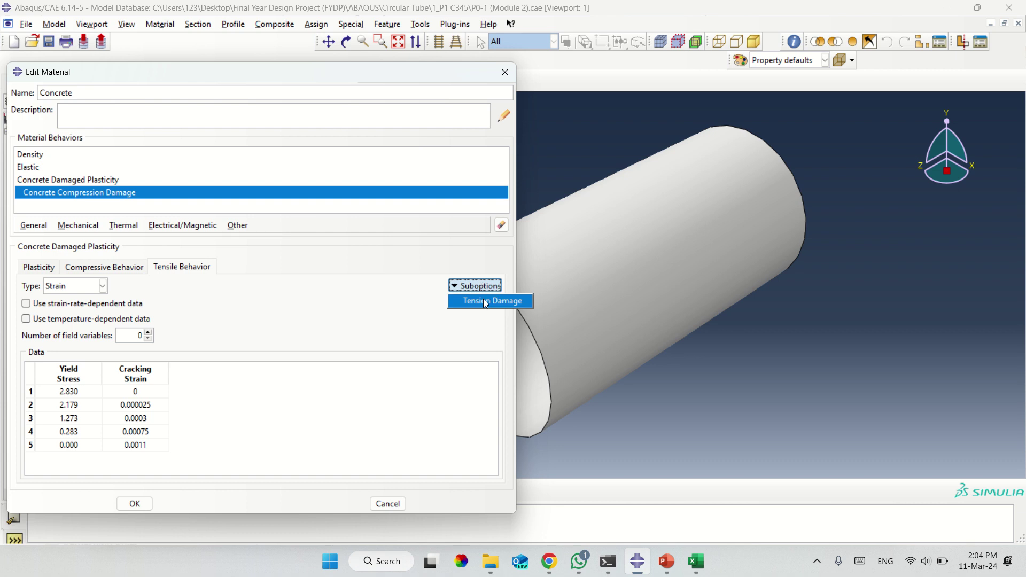
pyautogui.click(486, 300)
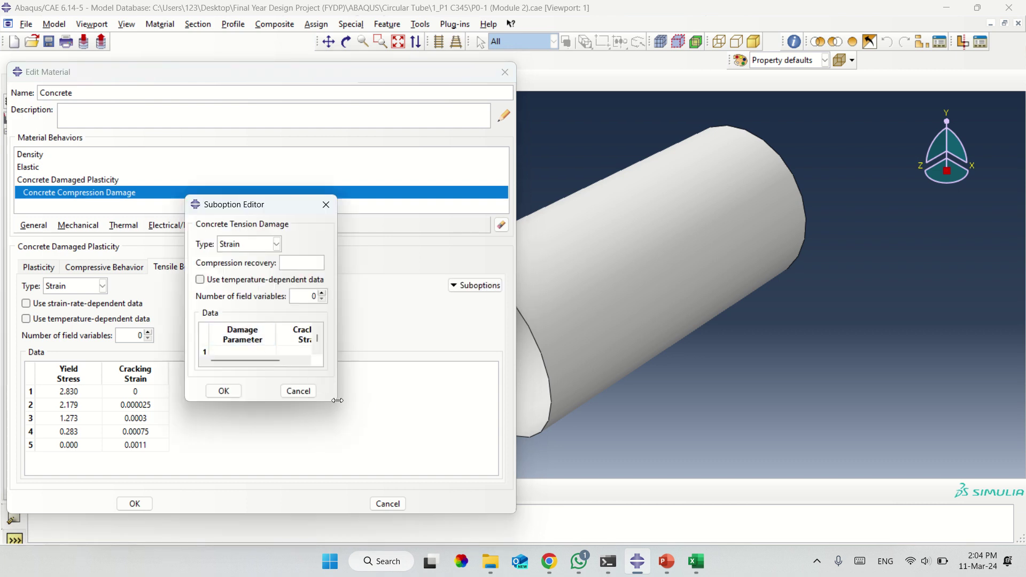
pyautogui.moveTo(380, 424); pyautogui.dragTo(406, 431)
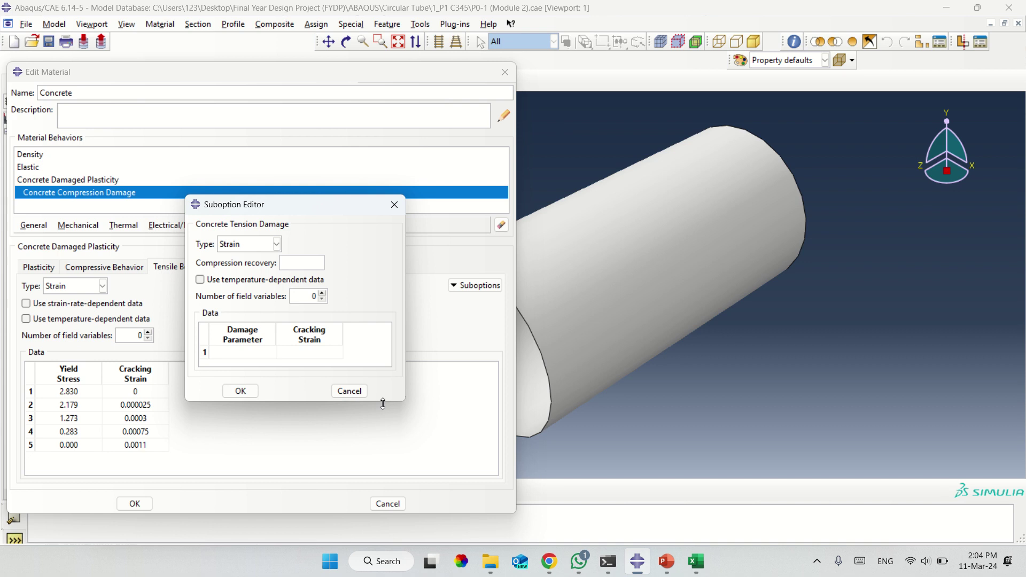
pyautogui.moveTo(382, 402); pyautogui.dragTo(383, 432)
# Set tension damage to 0 damage parameter at 0 cracking strain and confirm.
pyautogui.click(323, 352)
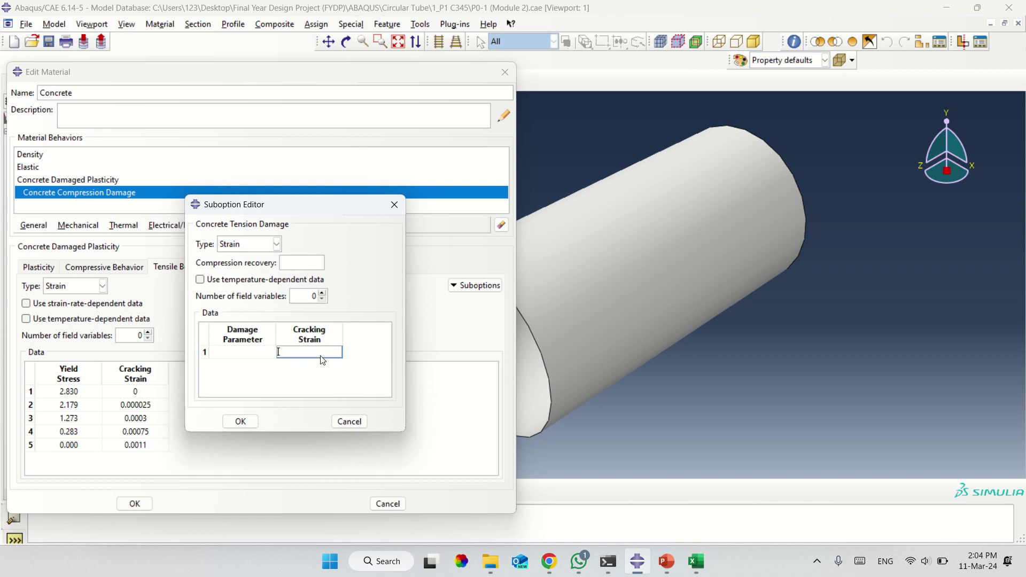
pyautogui.write('0')
pyautogui.click(265, 355)
pyautogui.write('0')
pyautogui.press('Return')
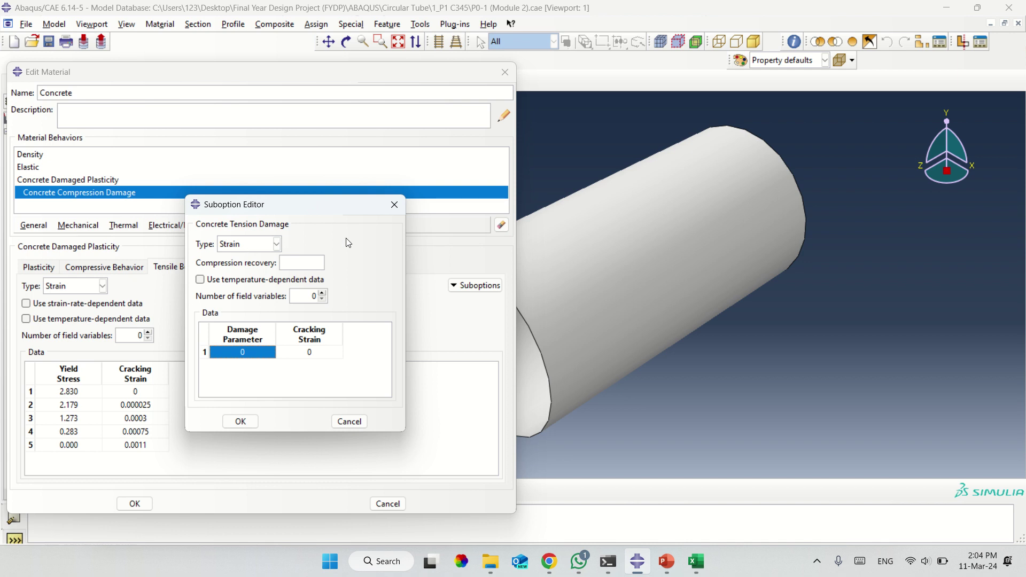
pyautogui.click(244, 422)
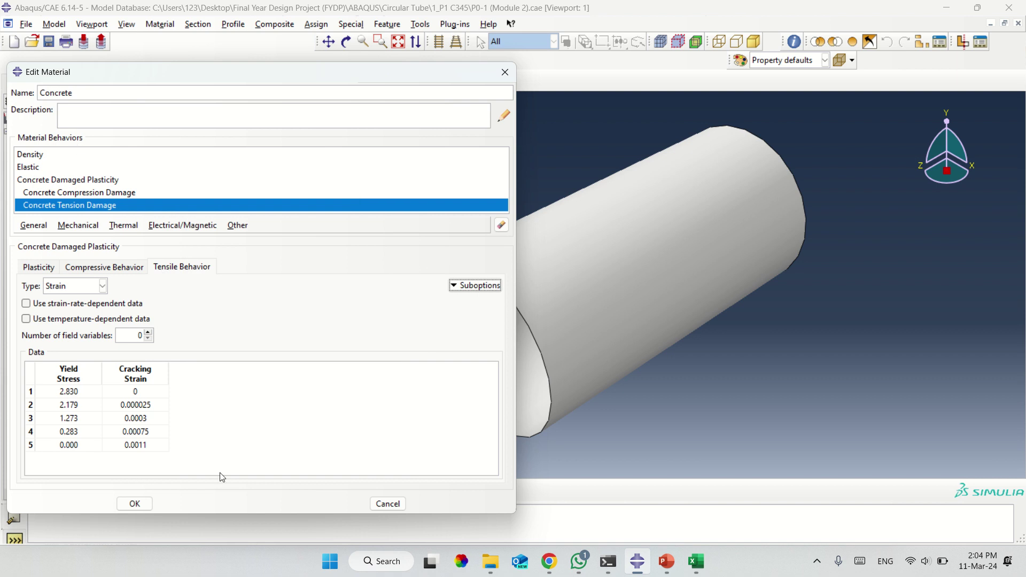
# Review the CDP, compression damage and tension damage entries and save the Concrete material.
pyautogui.click(66, 180)
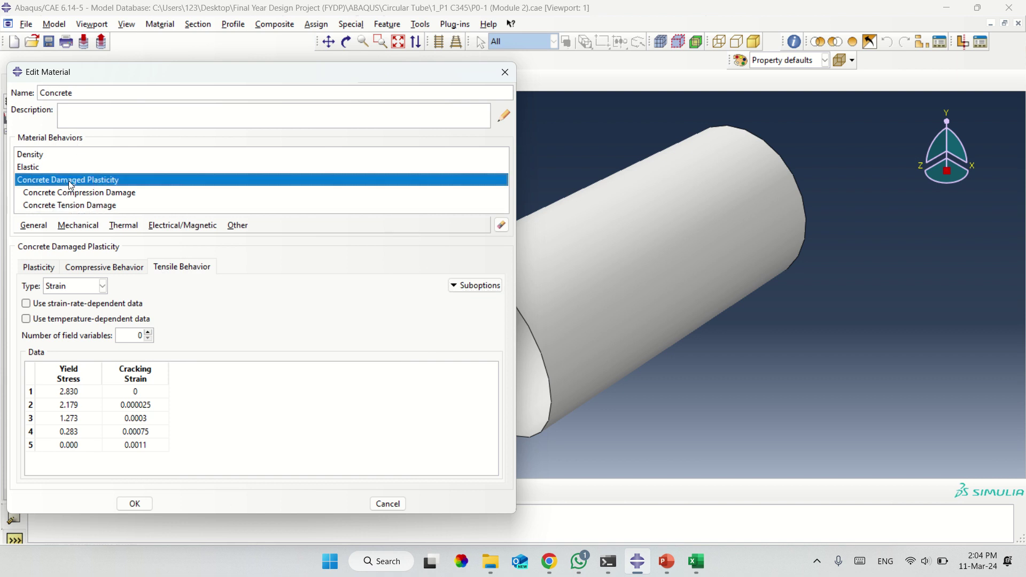
pyautogui.click(110, 192)
pyautogui.click(111, 201)
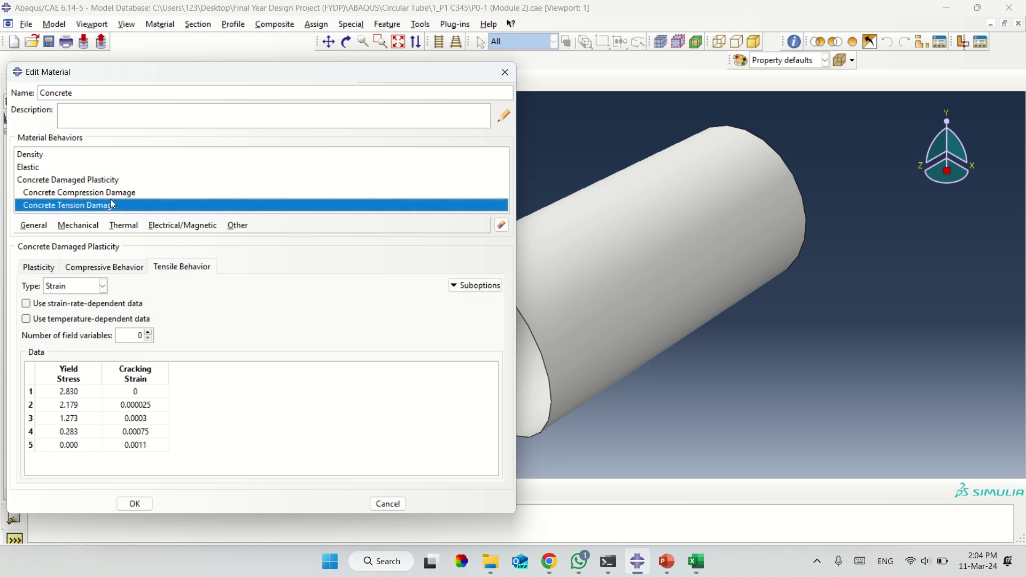
pyautogui.click(135, 503)
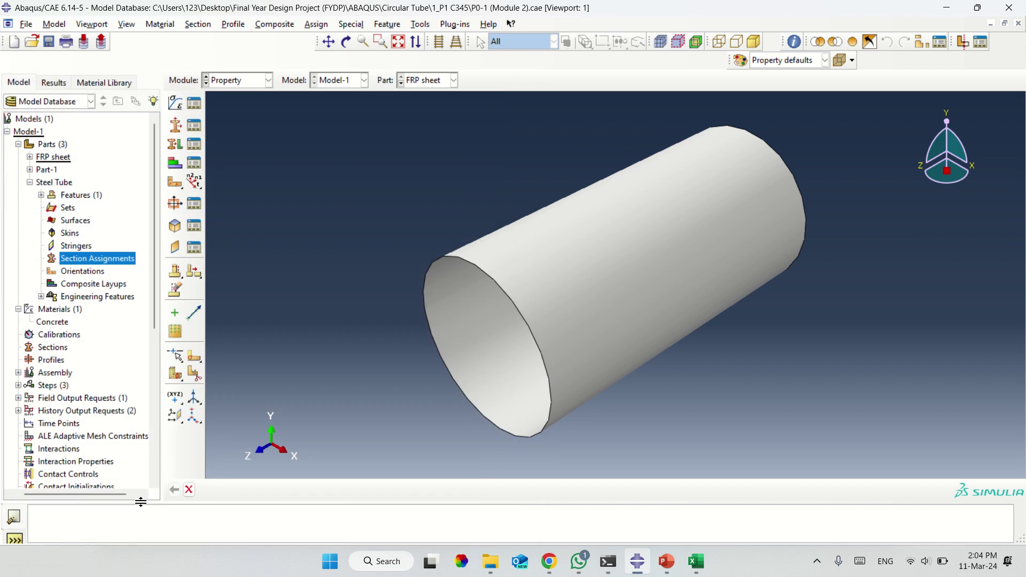
pyautogui.click(174, 105)
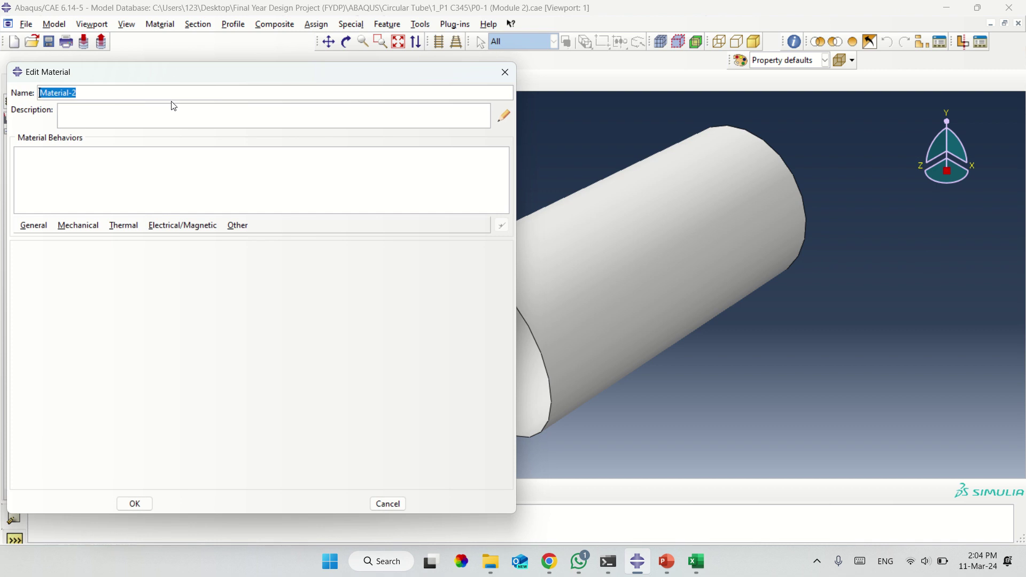
# Name the new material Steel and give it a mass density of 7.8e-9.
pyautogui.write('Steel')
pyautogui.click(42, 229)
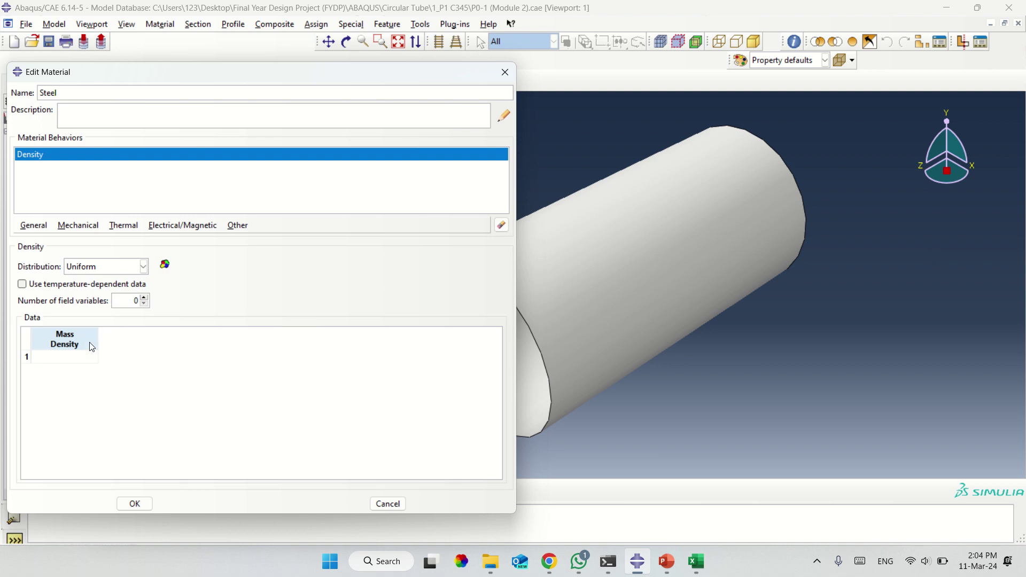
pyautogui.click(76, 357)
pyautogui.write('7')
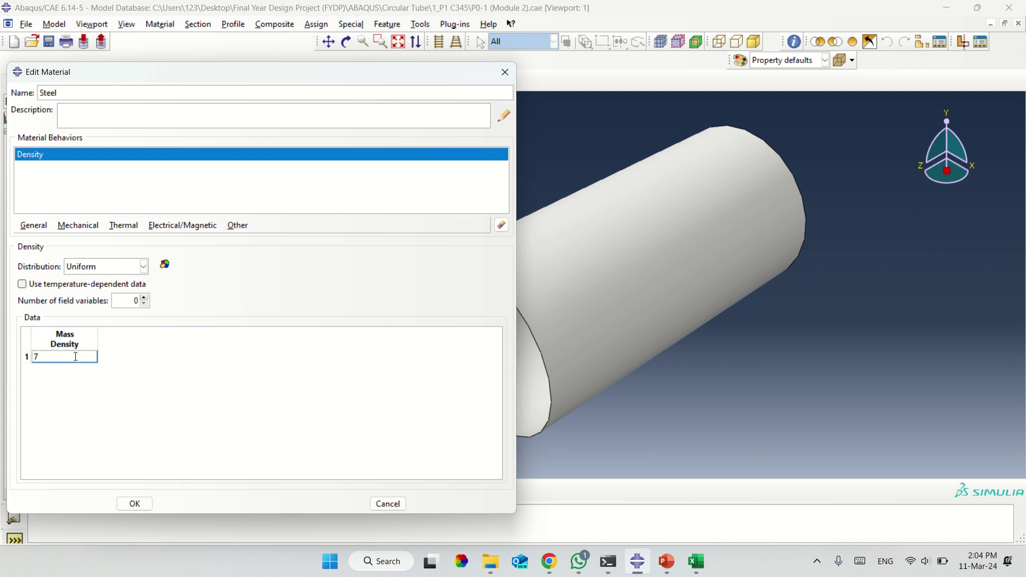
pyautogui.write('.8e-9')
pyautogui.click(65, 229)
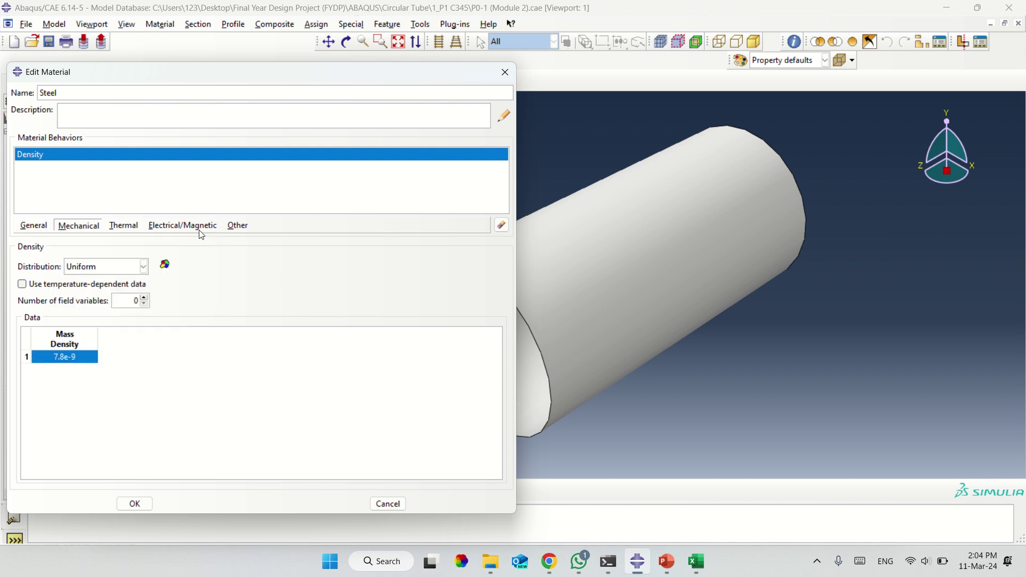
# Add an Elastic behaviour to the Steel material.
pyautogui.click(252, 198)
pyautogui.click(79, 232)
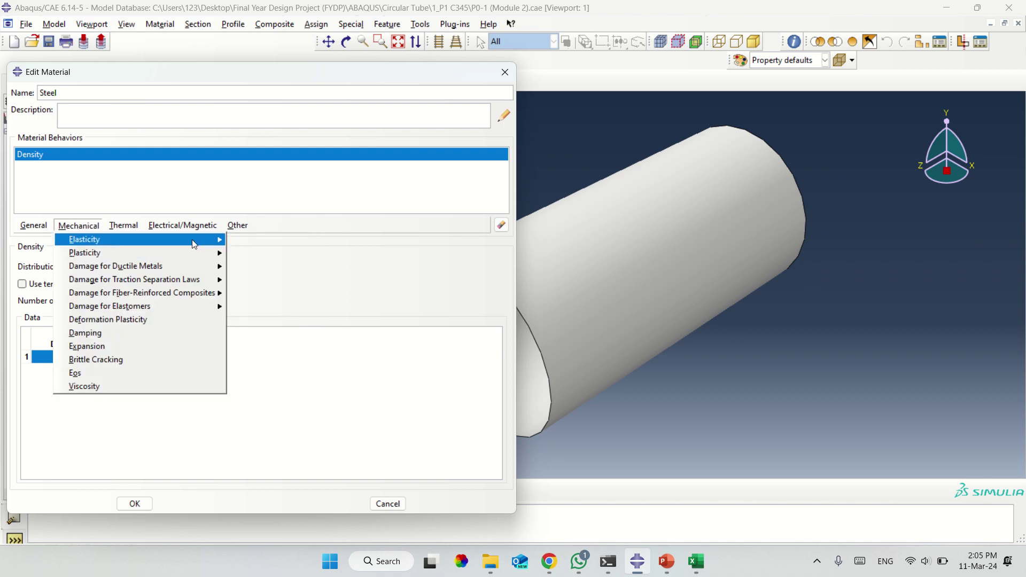
pyautogui.moveTo(194, 244)
pyautogui.click(253, 242)
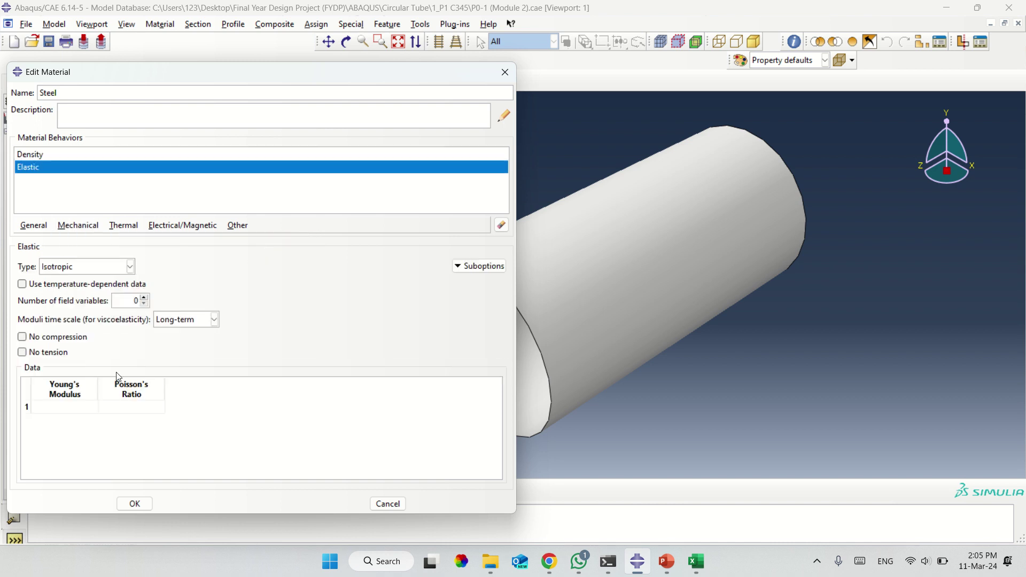
# Enter 200000 as Steel's Young's Modulus in row 1 of the Elastic table.
pyautogui.click(80, 407)
pyautogui.write('200000')
pyautogui.click(24, 407)
# Set Steel's Young's Modulus to 199800 and Poisson's Ratio to 0.26.
pyautogui.write('199800')
pyautogui.click(137, 409)
pyautogui.write('0.3')
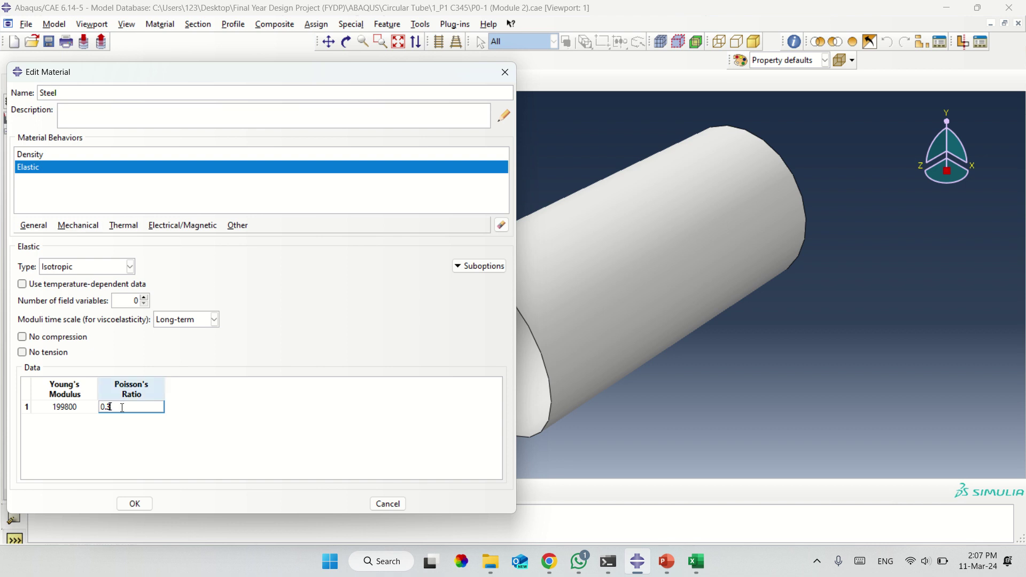
pyautogui.moveTo(123, 407); pyautogui.dragTo(88, 412)
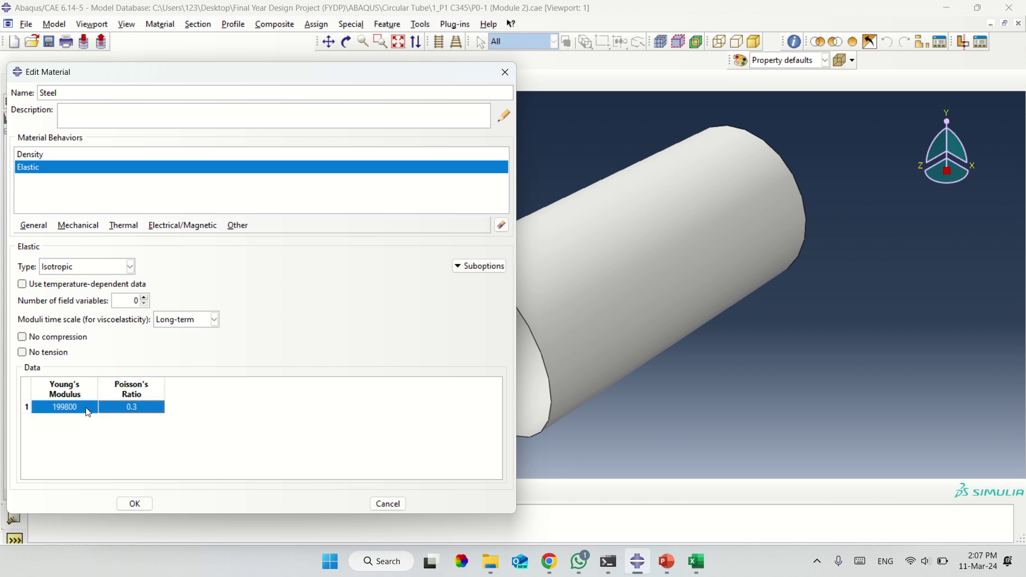
pyautogui.click(133, 408)
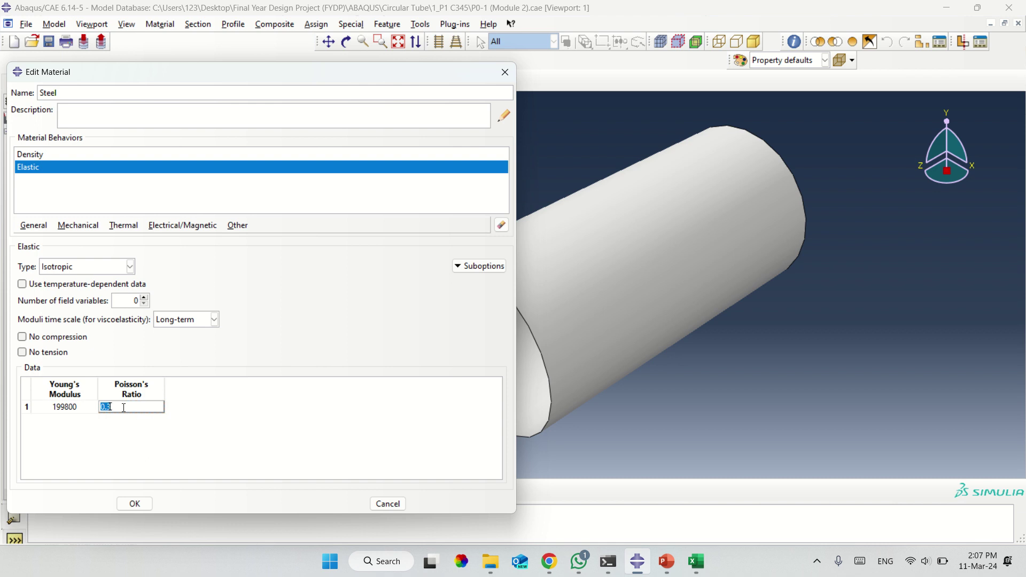
pyautogui.write('0.26')
# Add a Plastic behaviour to Steel, ready to fill its yield stress table.
pyautogui.click(78, 226)
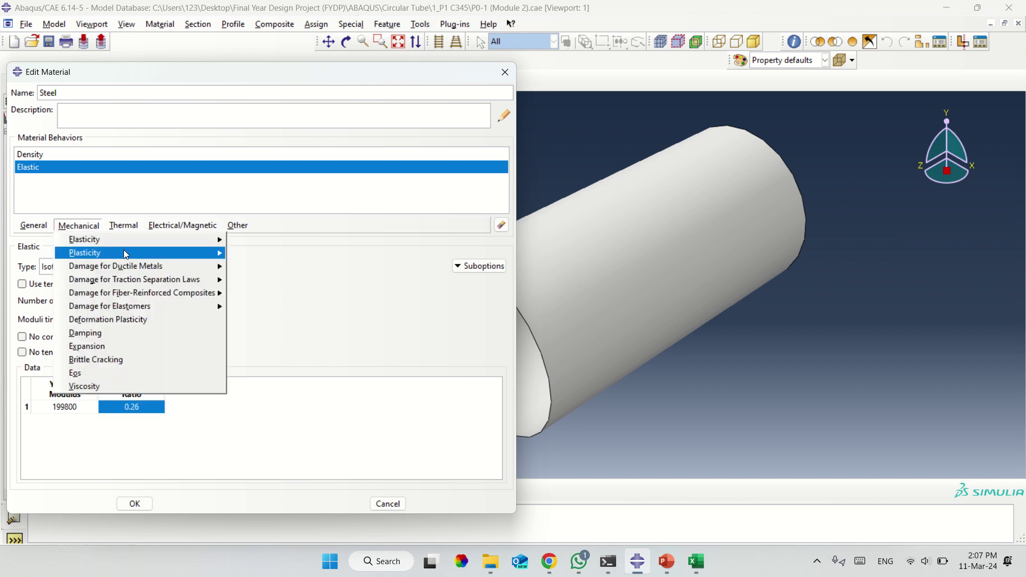
pyautogui.click(247, 256)
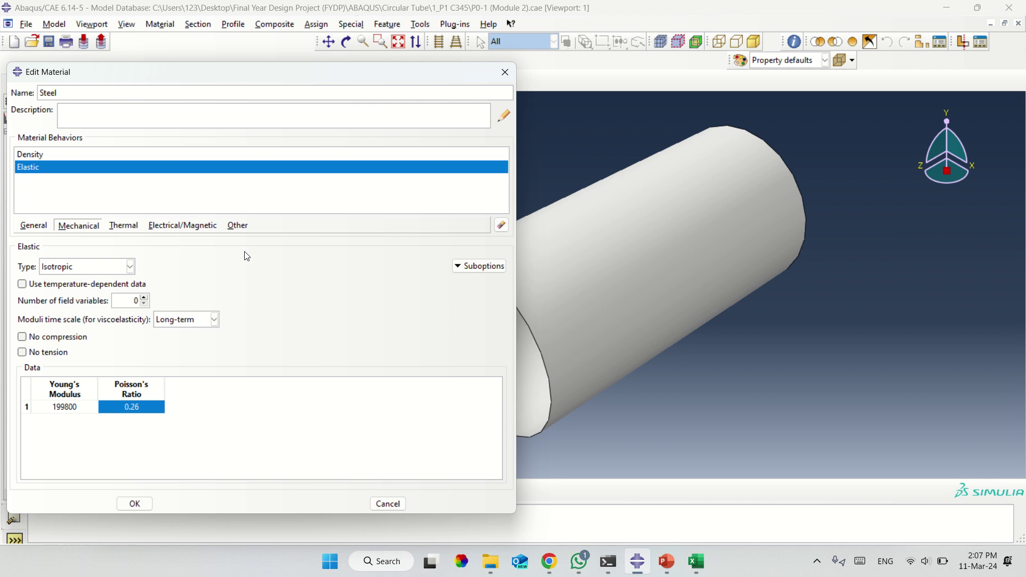
pyautogui.click(72, 379)
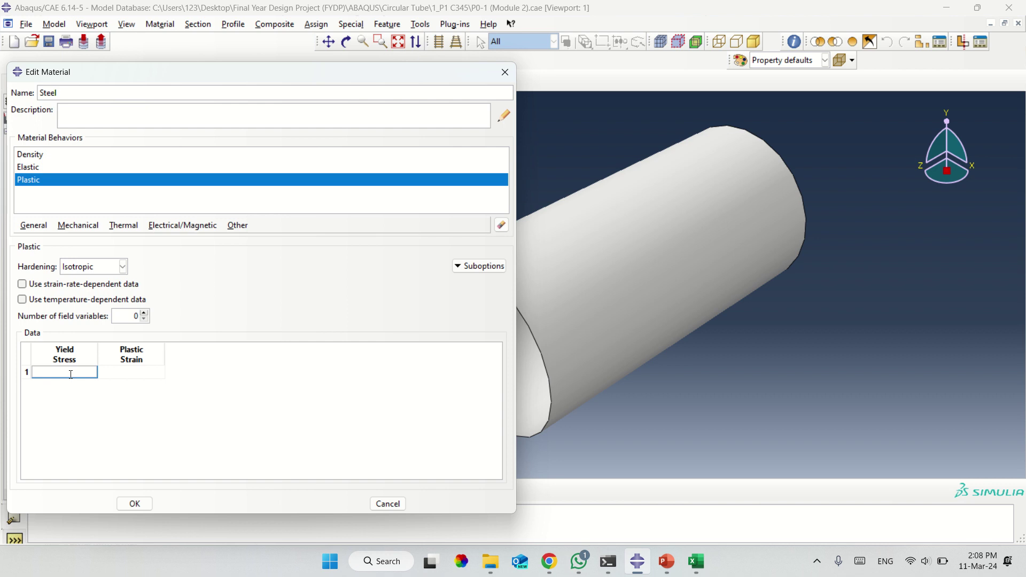
# Enter 517.7 as Steel's first Yield Stress, then switch to the WhatsApp chat.
pyautogui.write('517.7')
pyautogui.click(151, 373)
pyautogui.click(583, 564)
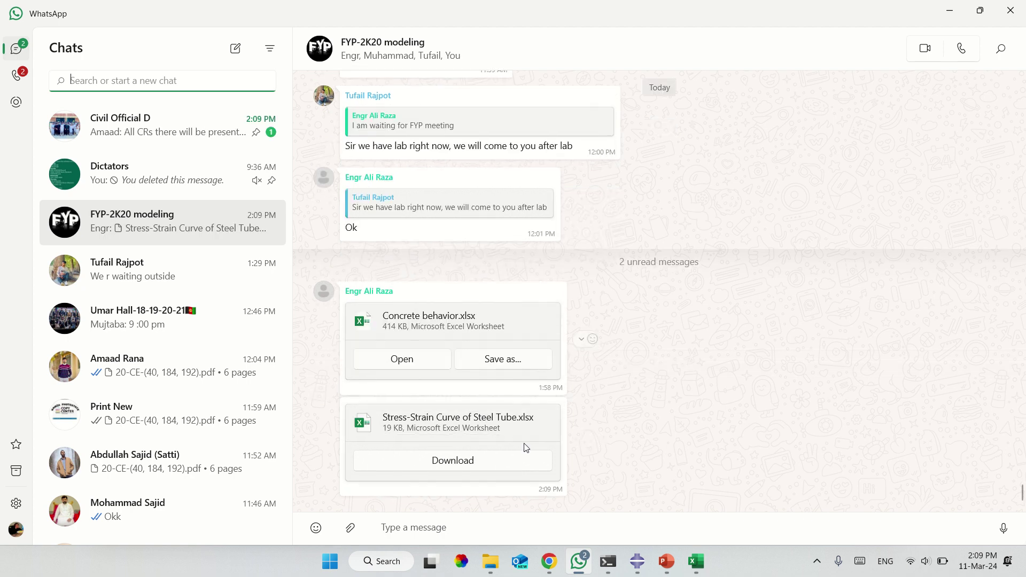
# Save the Stress-Strain Curve of Steel Tube workbook to the Desktop.
pyautogui.click(490, 461)
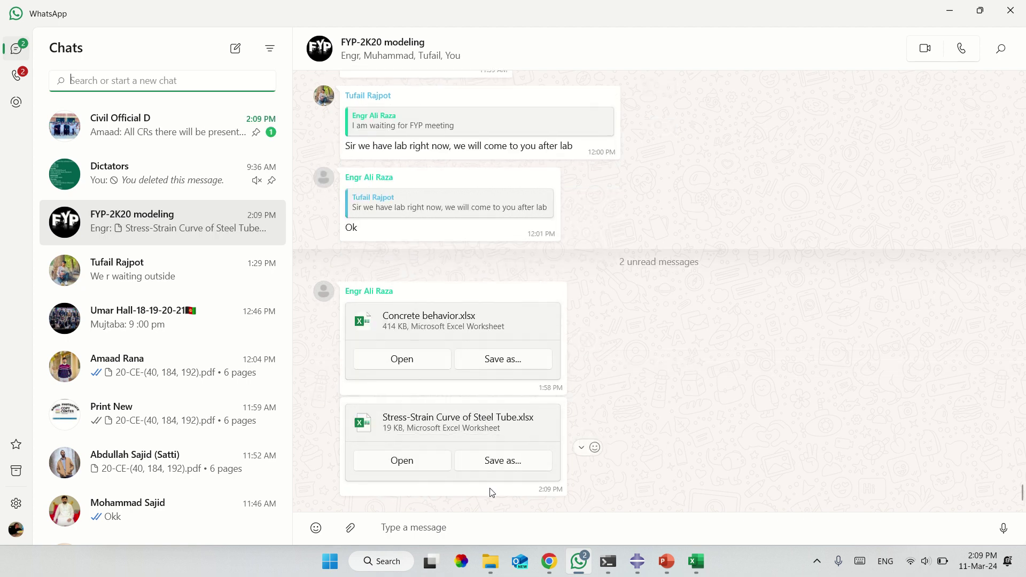
pyautogui.click(516, 466)
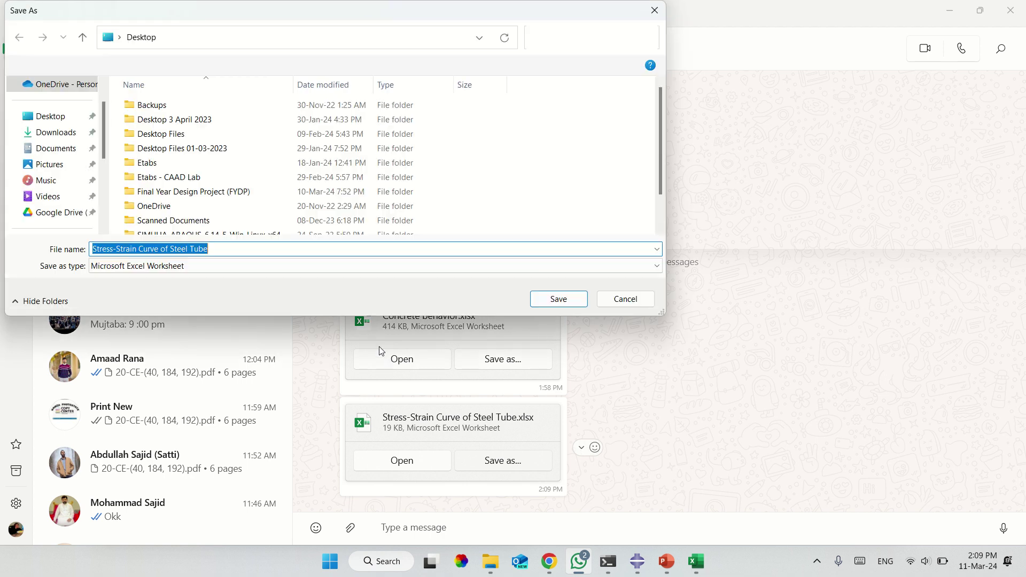
pyautogui.click(51, 120)
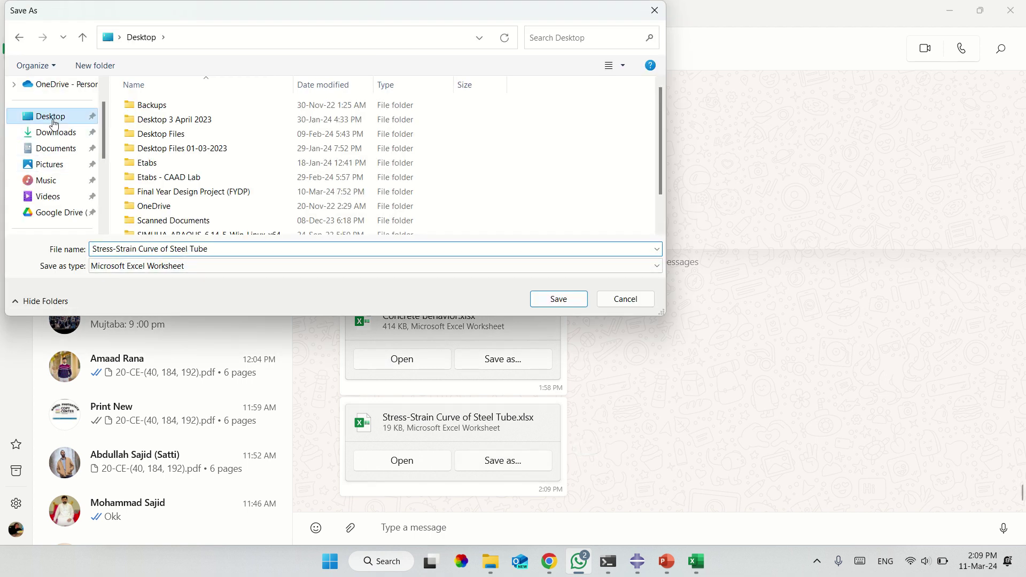
pyautogui.click(581, 300)
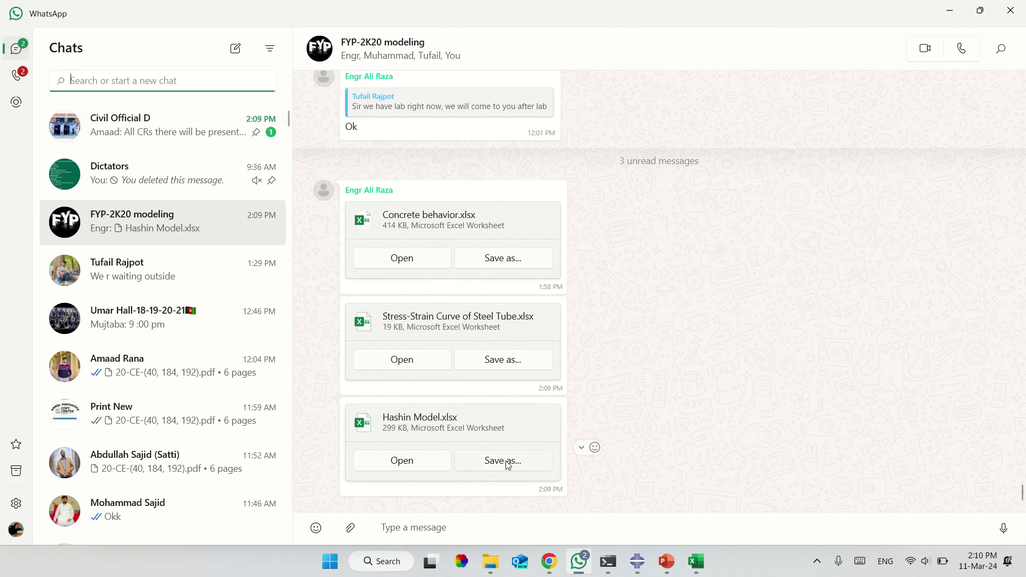
# Save the Hashin Model workbook to the Desktop and open the stress-strain workbook.
pyautogui.click(508, 463)
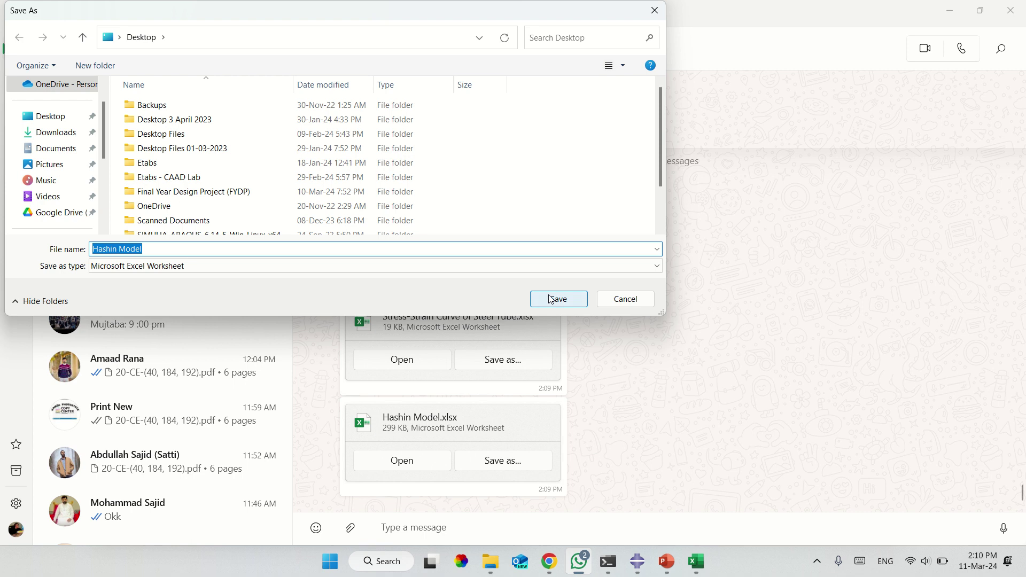
pyautogui.click(559, 299)
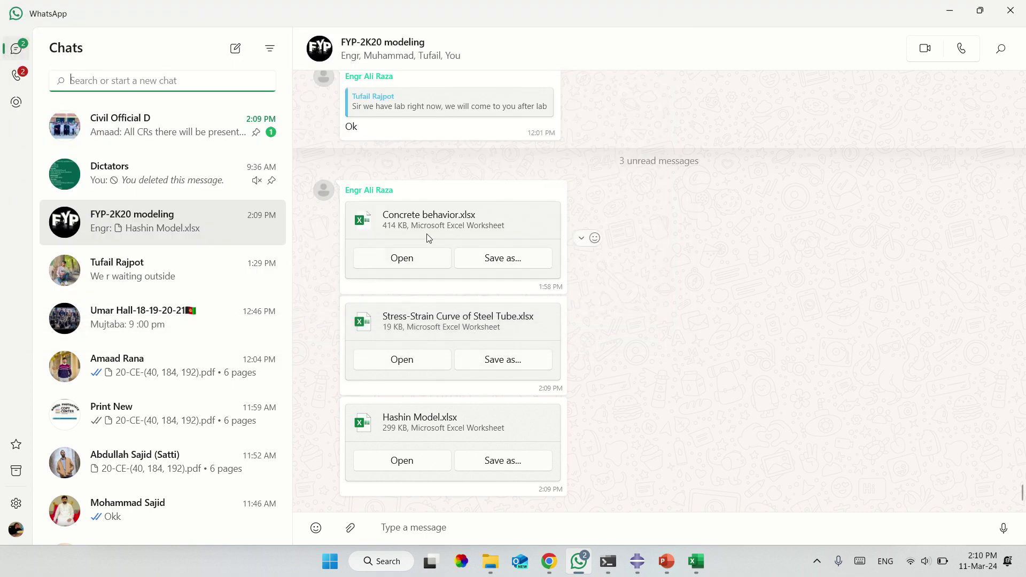
pyautogui.click(402, 359)
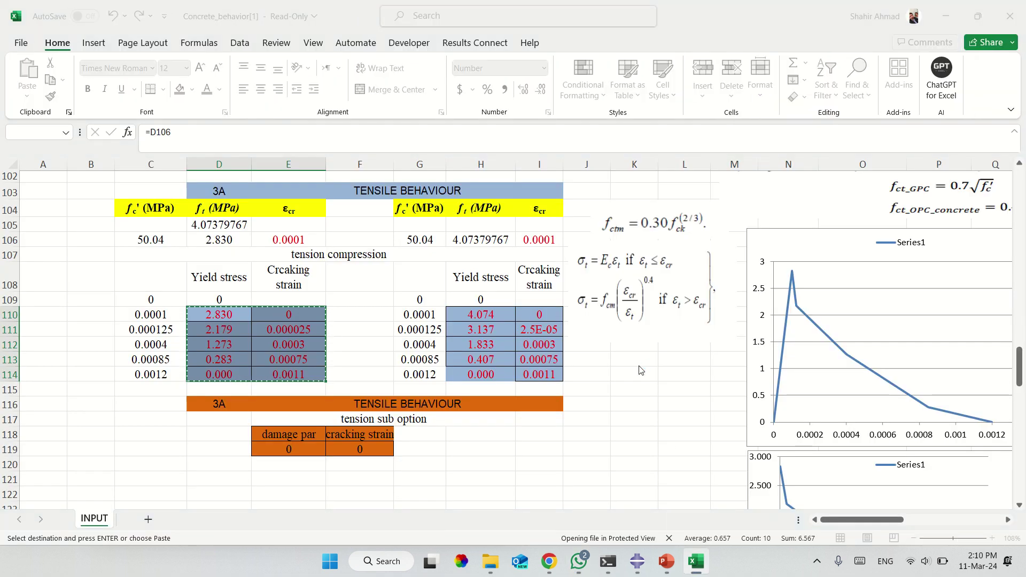
# Fill cells D110:E114 of the Concrete_behavior workbook yellow.
pyautogui.moveTo(696, 563)
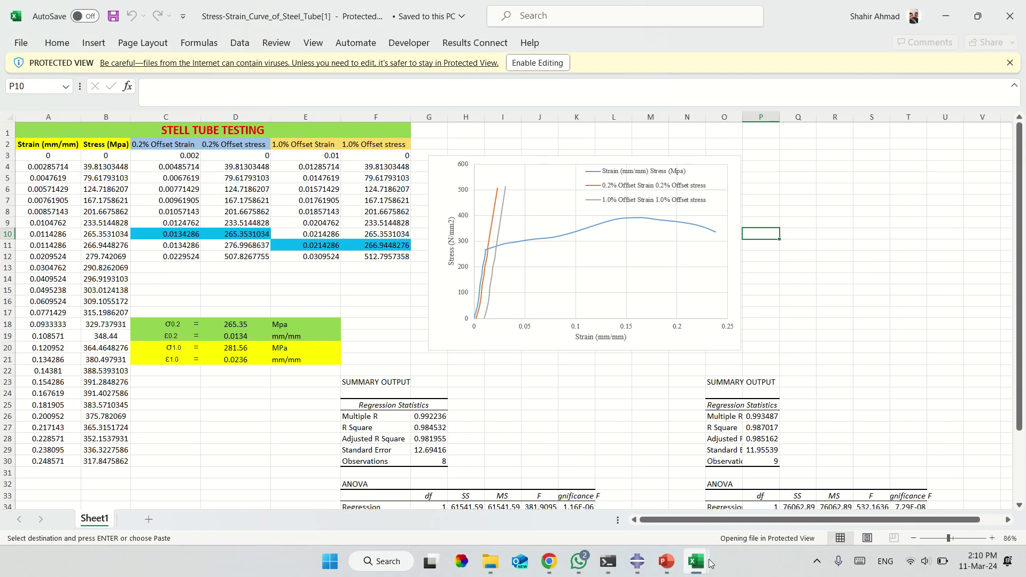
pyautogui.click(620, 484)
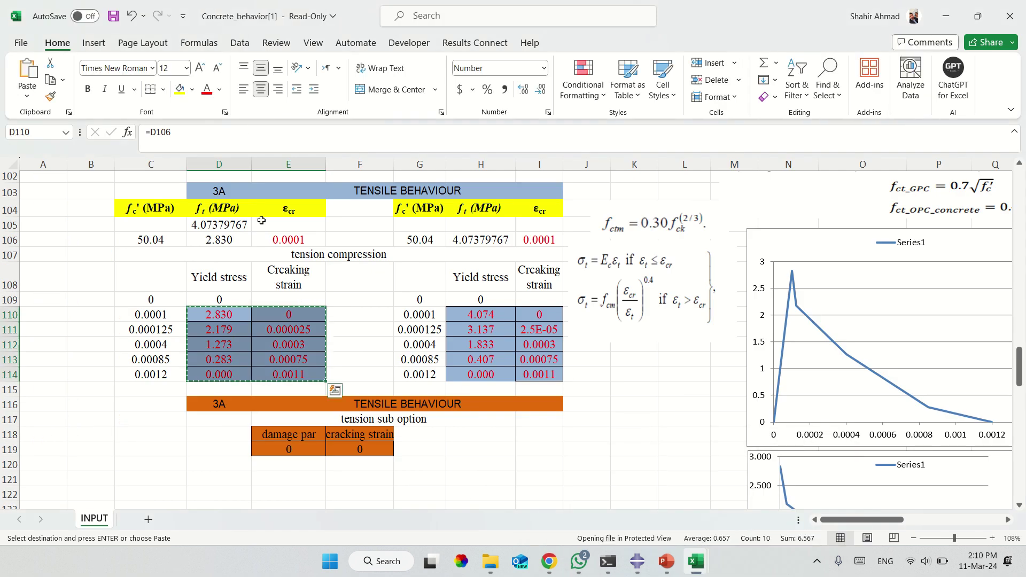
pyautogui.click(179, 88)
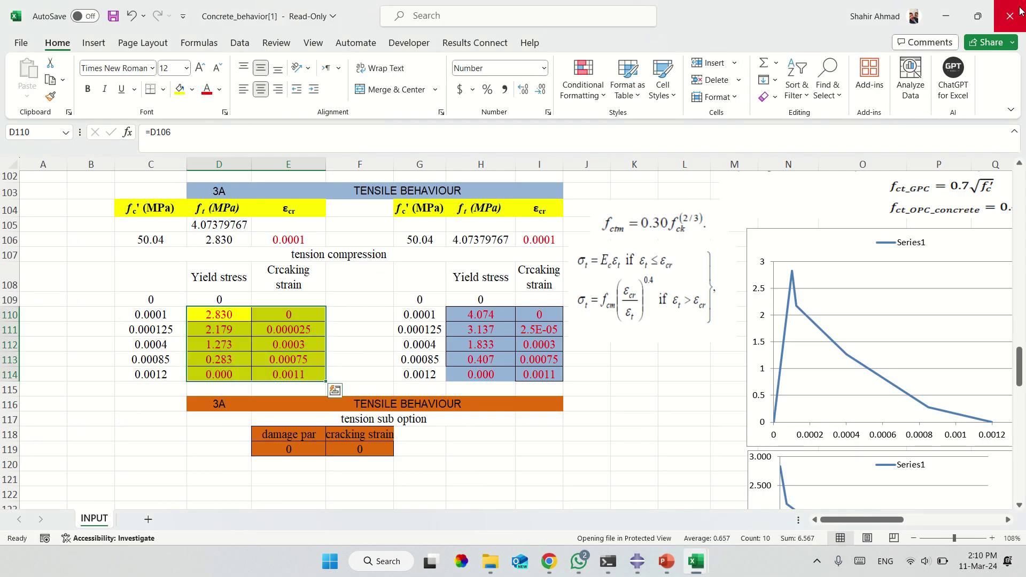
# Close the concrete workbook, saving a copy of it to the Desktop.
pyautogui.click(1019, 12)
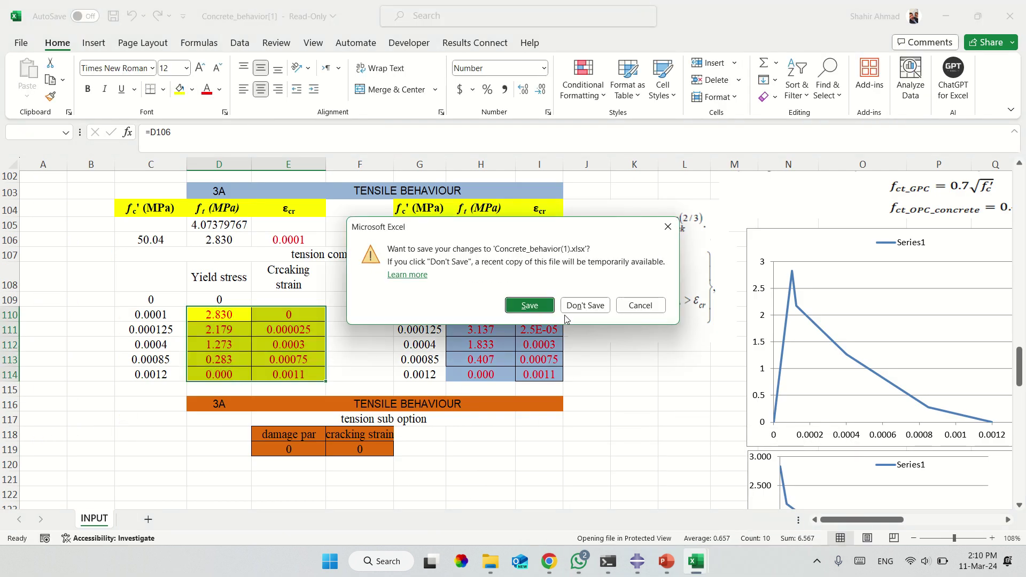
pyautogui.click(534, 305)
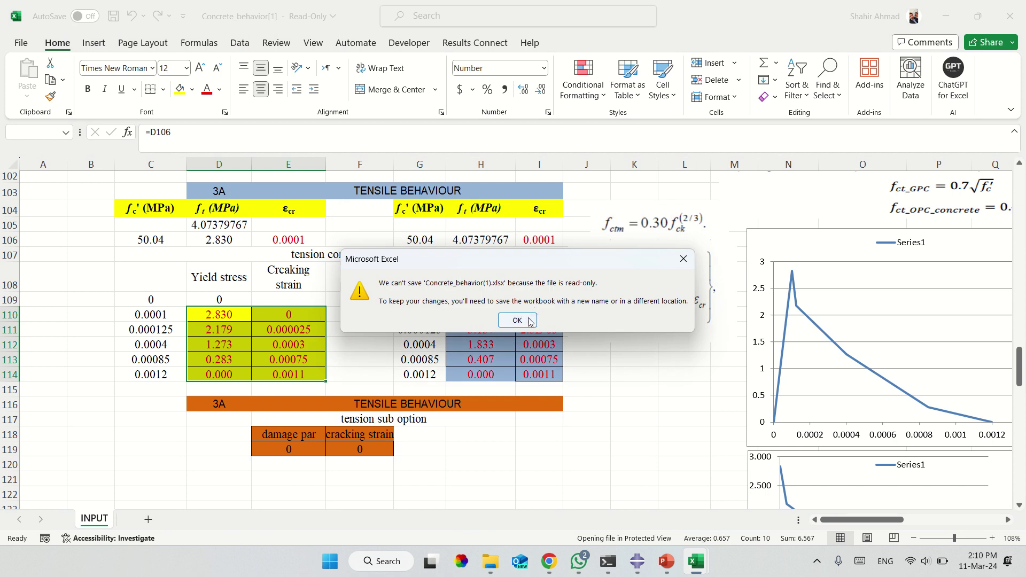
pyautogui.click(528, 321)
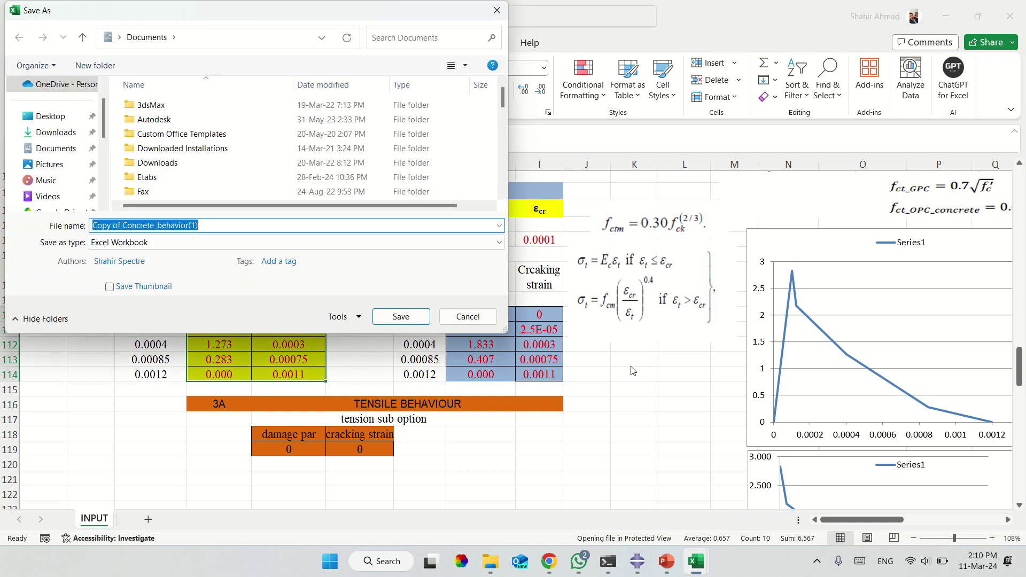
pyautogui.click(50, 116)
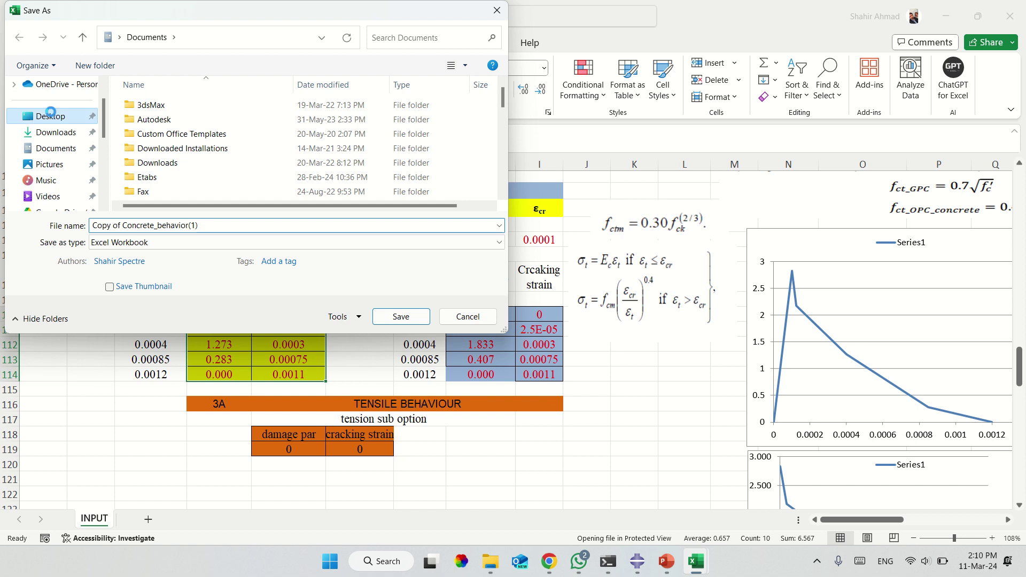
pyautogui.click(401, 316)
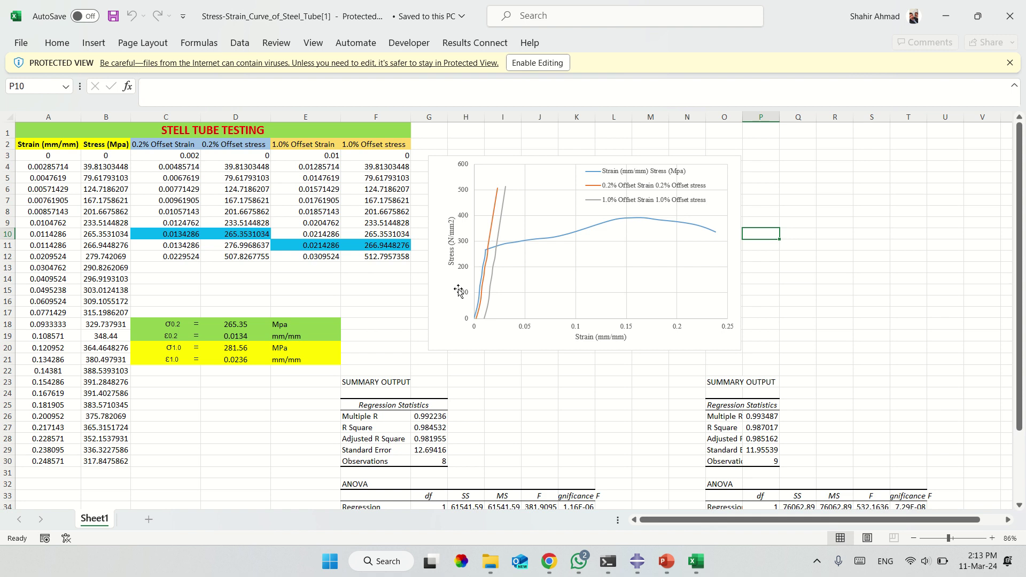
# Enable editing and change σ1.0 in D20 to 517.7 MPa and ε1.0 in D21 to 4.
pyautogui.click(536, 63)
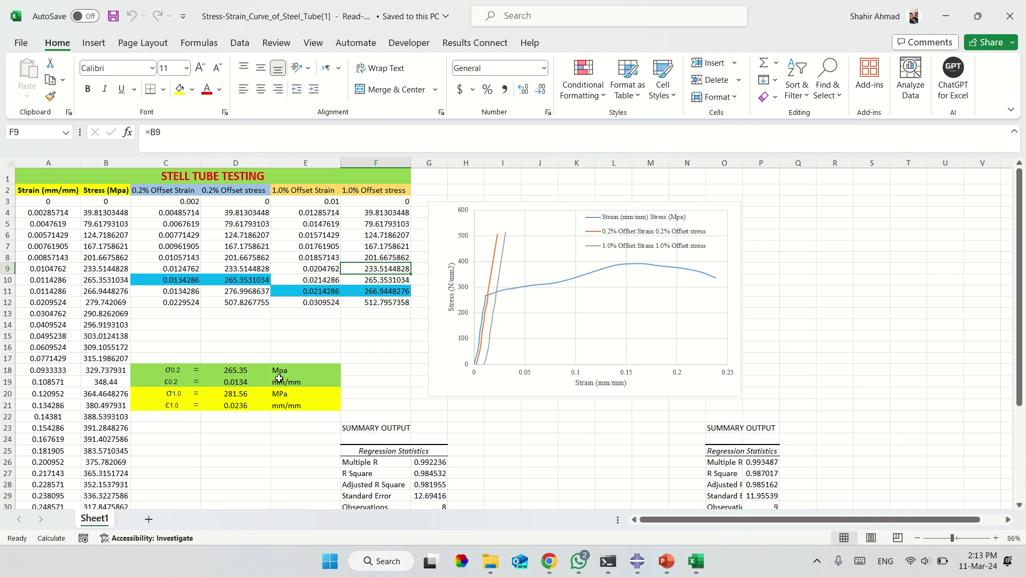
pyautogui.hscroll(-1, 229, 380)
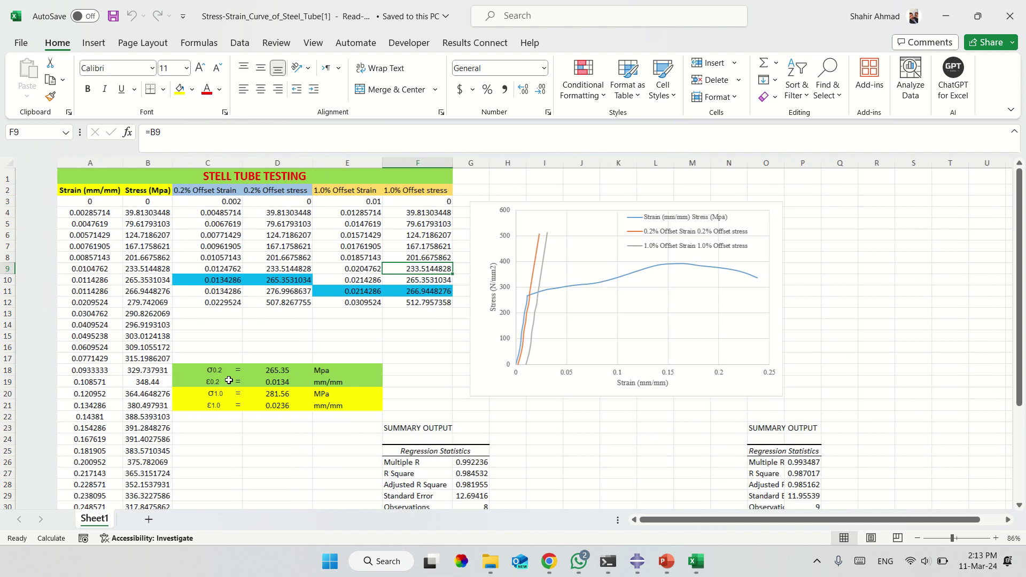
pyautogui.hscroll(1, 229, 380)
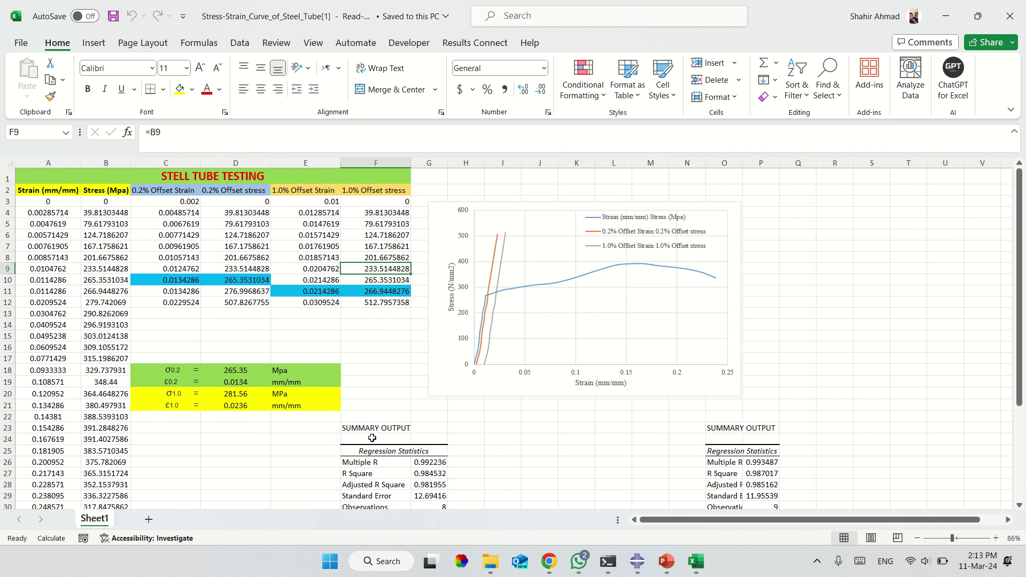
pyautogui.click(242, 370)
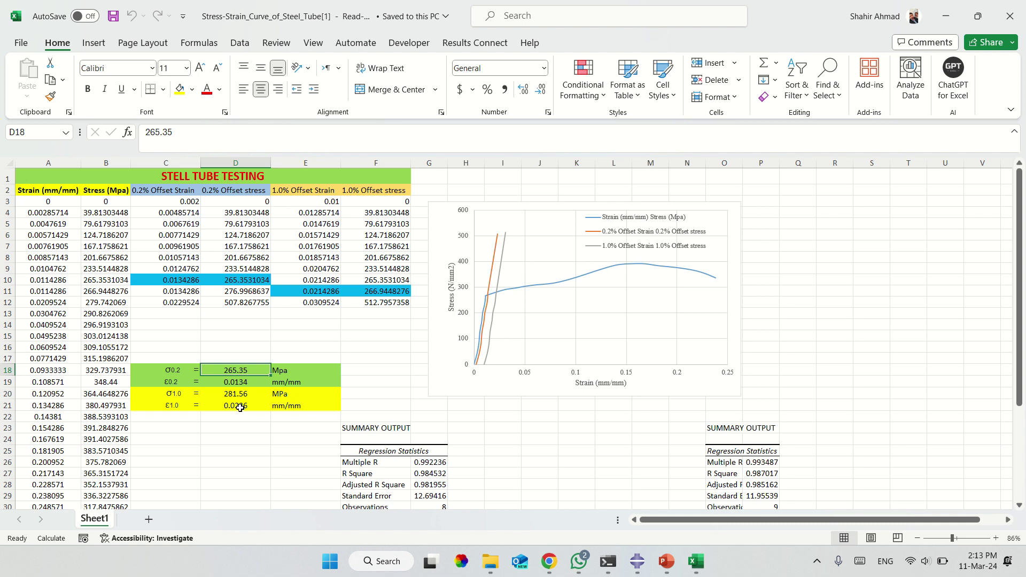
pyautogui.click(237, 395)
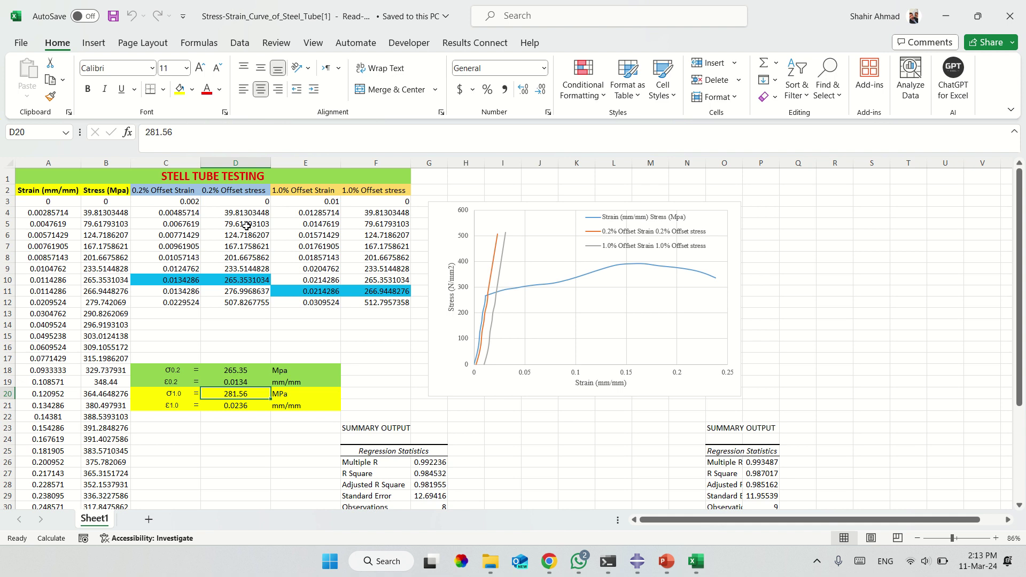
pyautogui.write('517.')
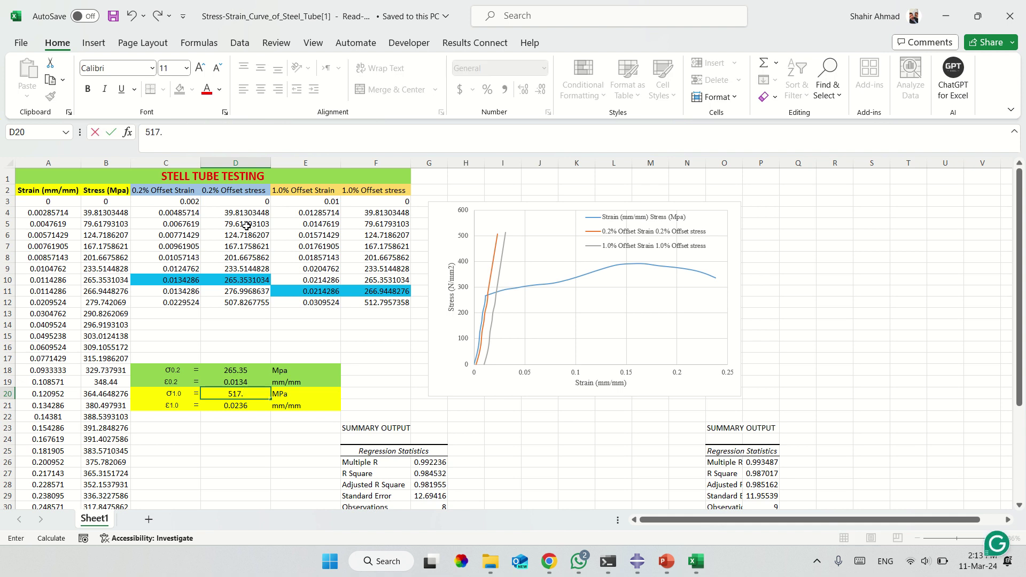
pyautogui.write('7')
pyautogui.press('Return')
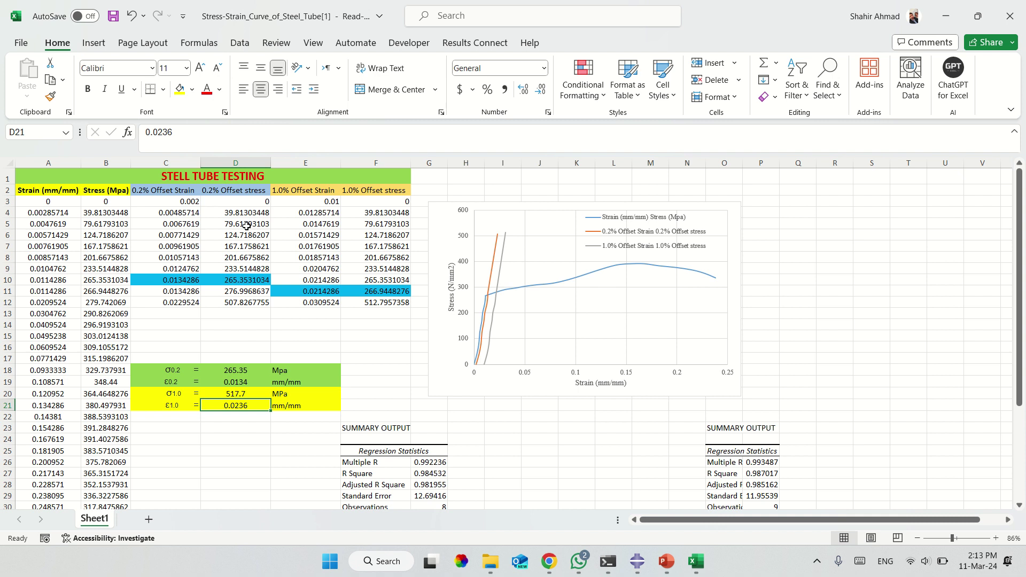
pyautogui.write('4')
# Try saving the workbook, dismiss the read-only warning and leave Save As.
pyautogui.hotkey('ctrl', 's')
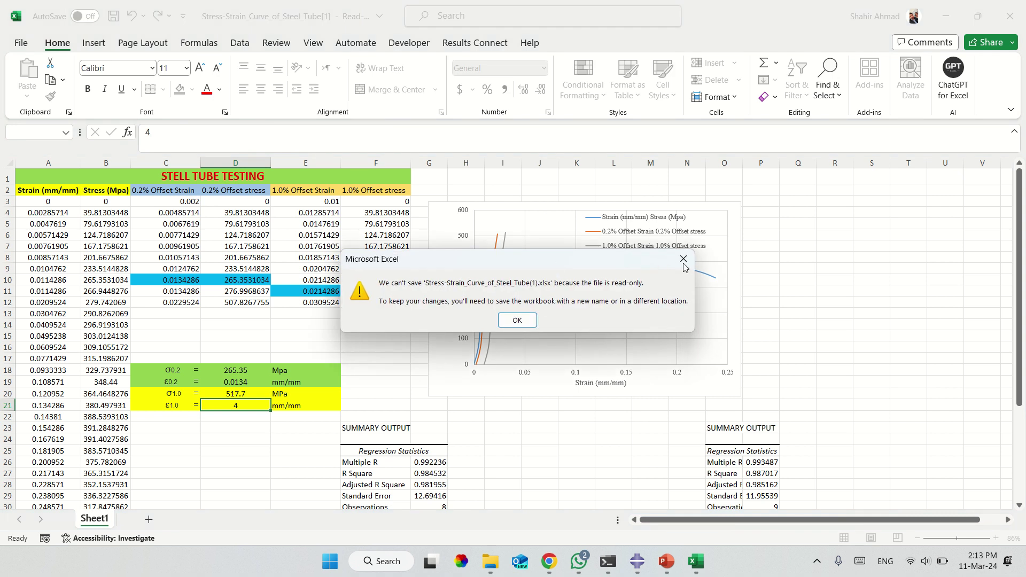
pyautogui.click(683, 261)
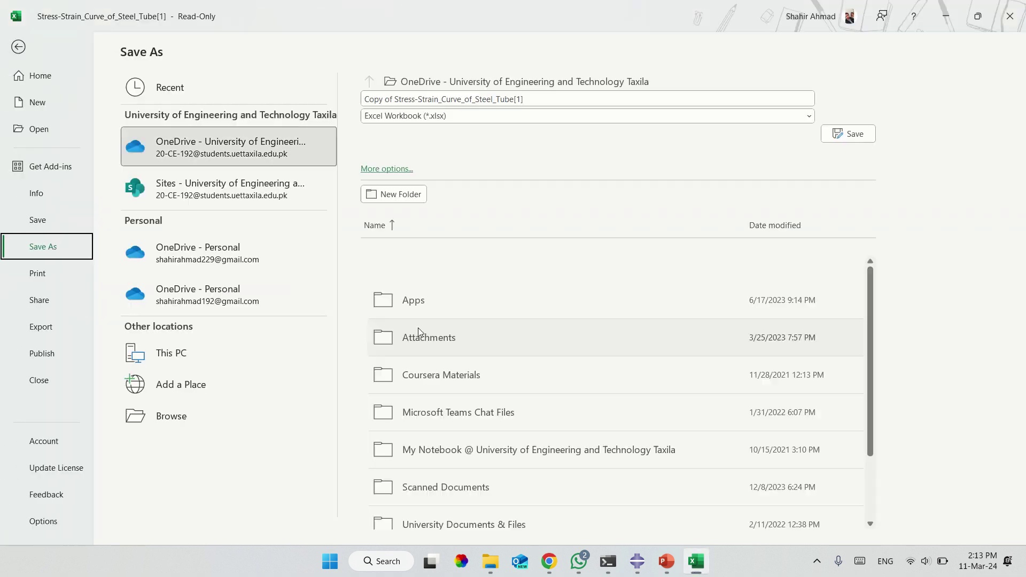
pyautogui.press('Escape')
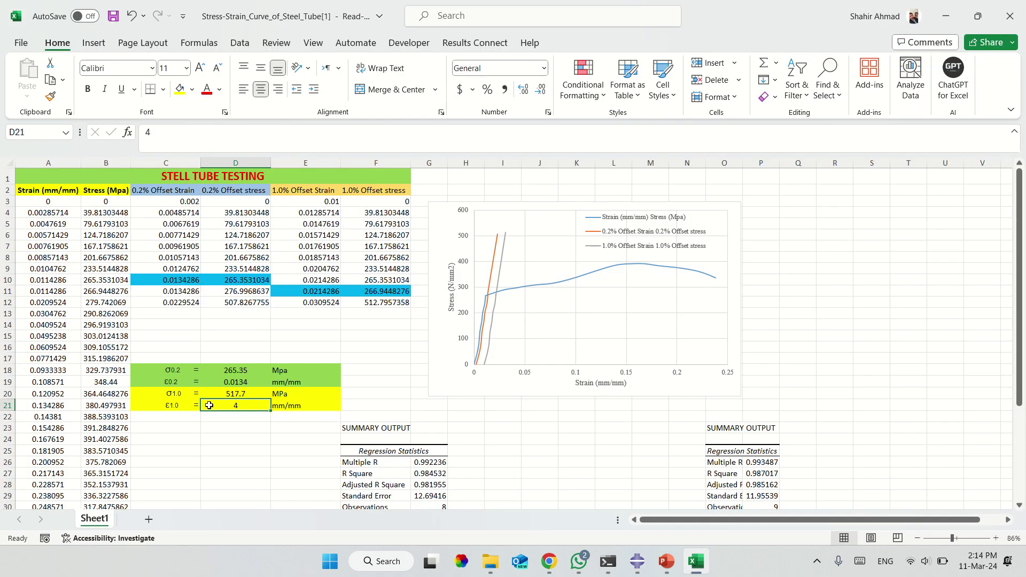
# Undo the ε1.0 entry to restore 0.0236 and check D5, A3 and the column B stresses.
pyautogui.click(245, 439)
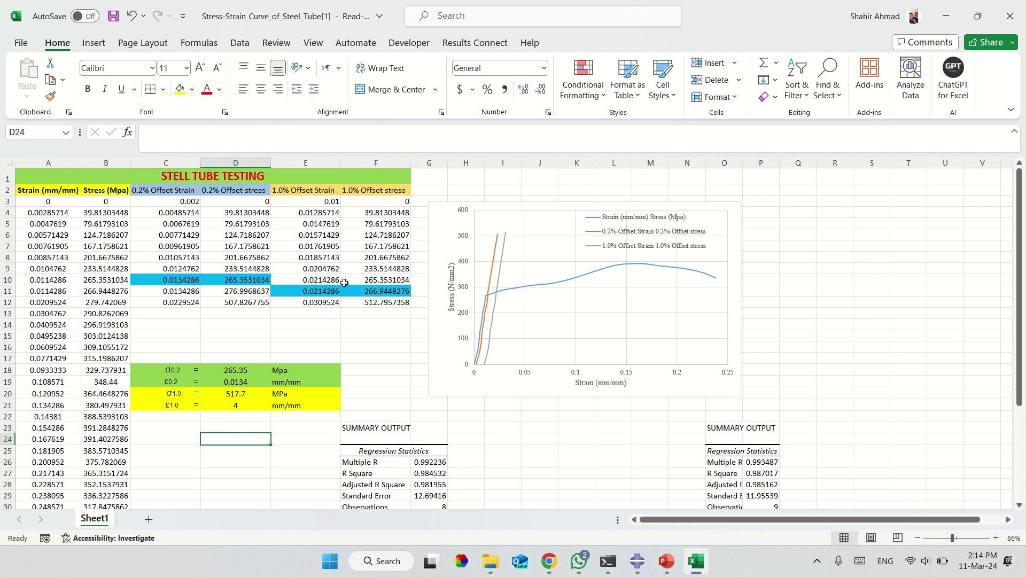
pyautogui.hotkey('ctrl', 'z')
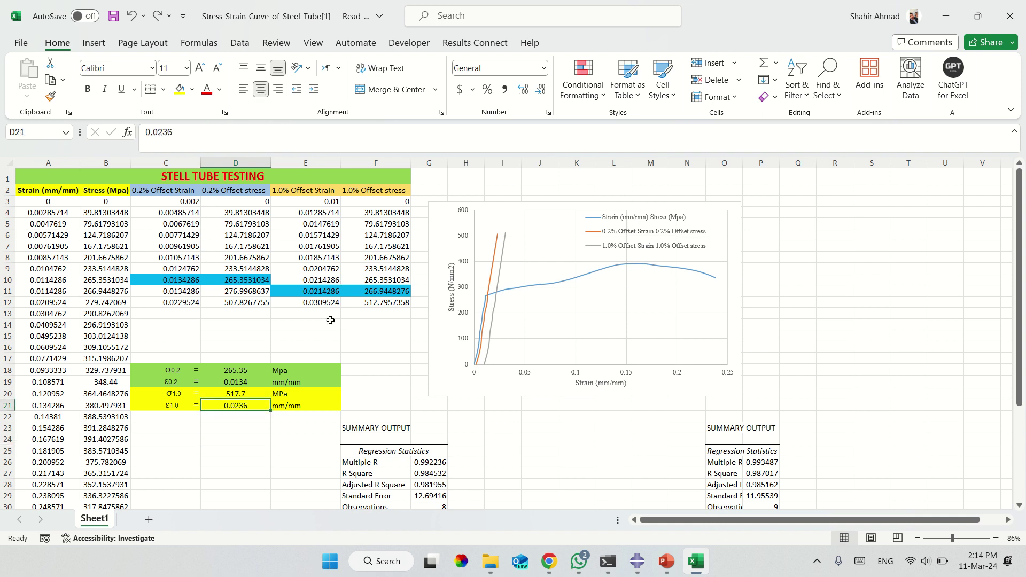
pyautogui.click(225, 225)
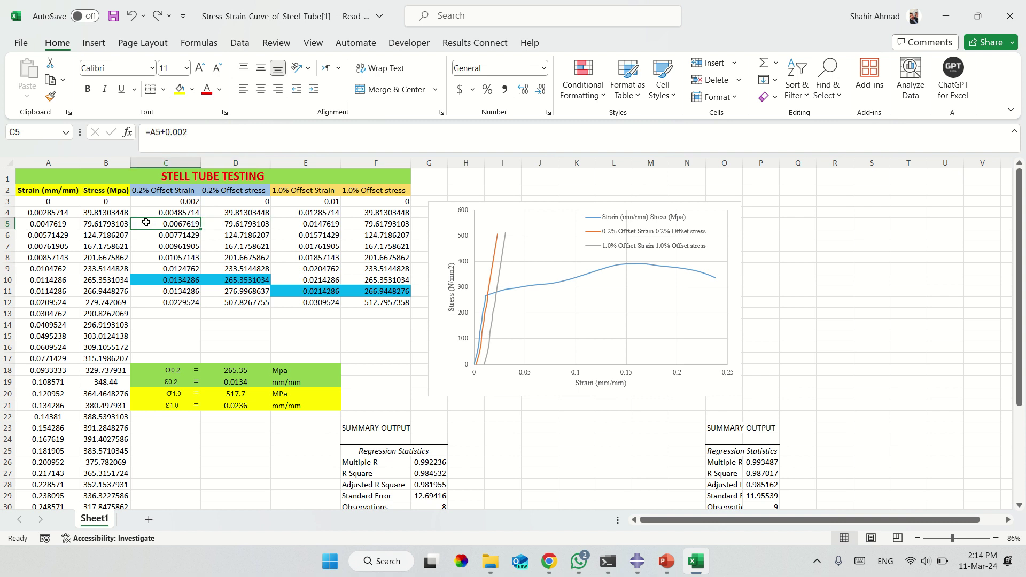
pyautogui.click(64, 202)
pyautogui.click(112, 206)
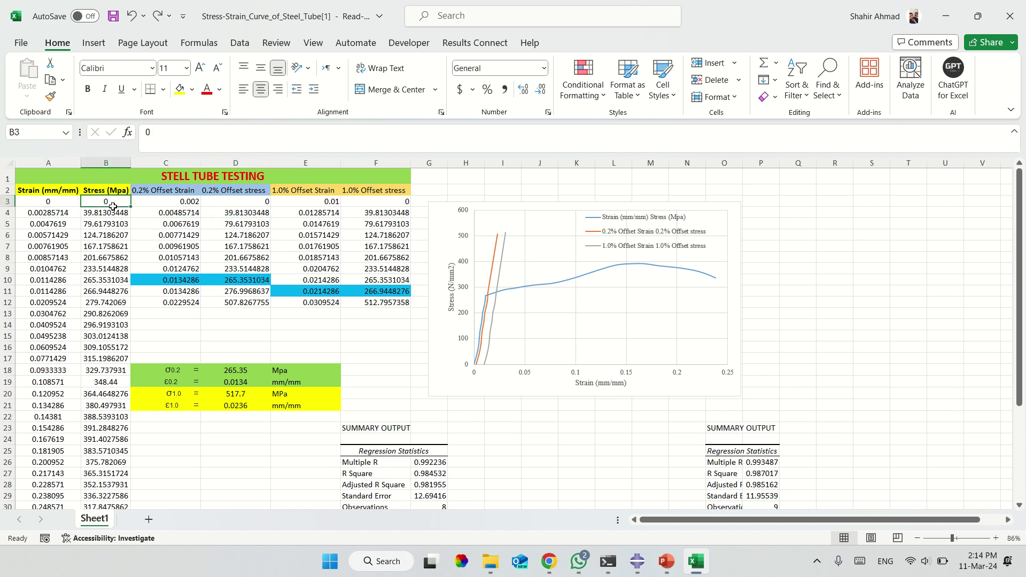
pyautogui.click(107, 234)
pyautogui.click(107, 276)
# Inspect the offset strain formulas in C4 and C3, then return to WhatsApp.
pyautogui.click(177, 212)
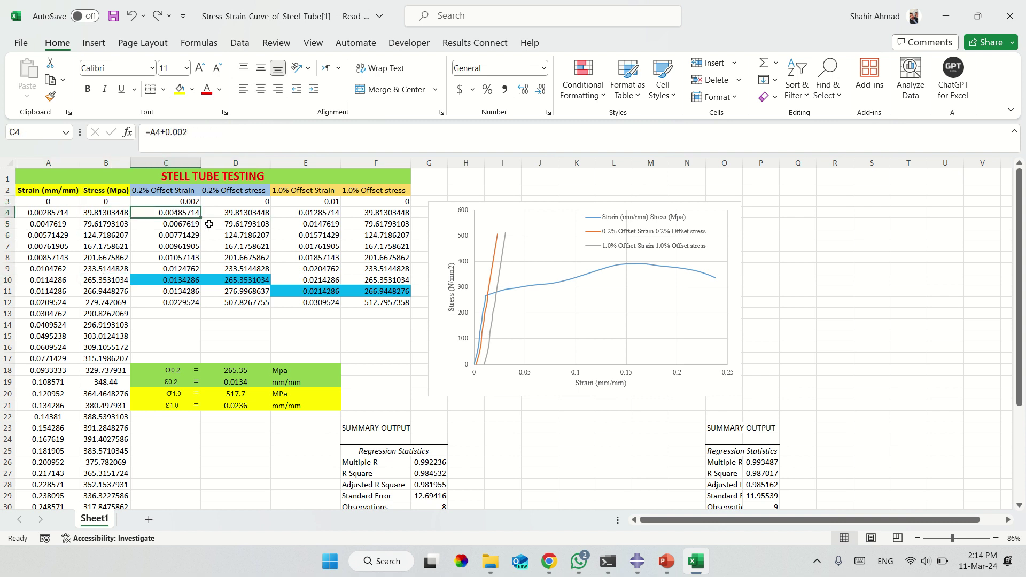
pyautogui.click(195, 203)
pyautogui.click(210, 136)
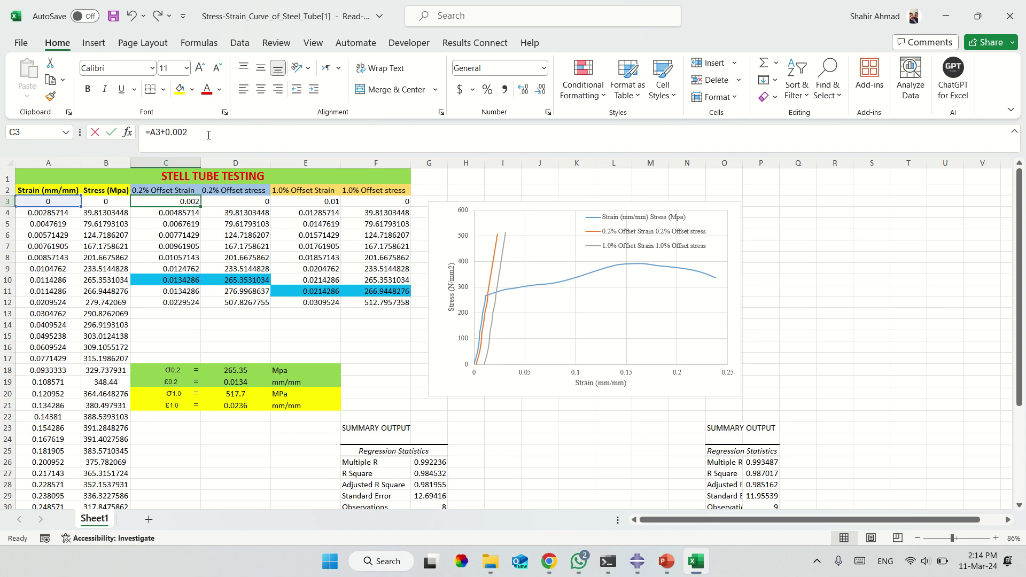
pyautogui.click(364, 348)
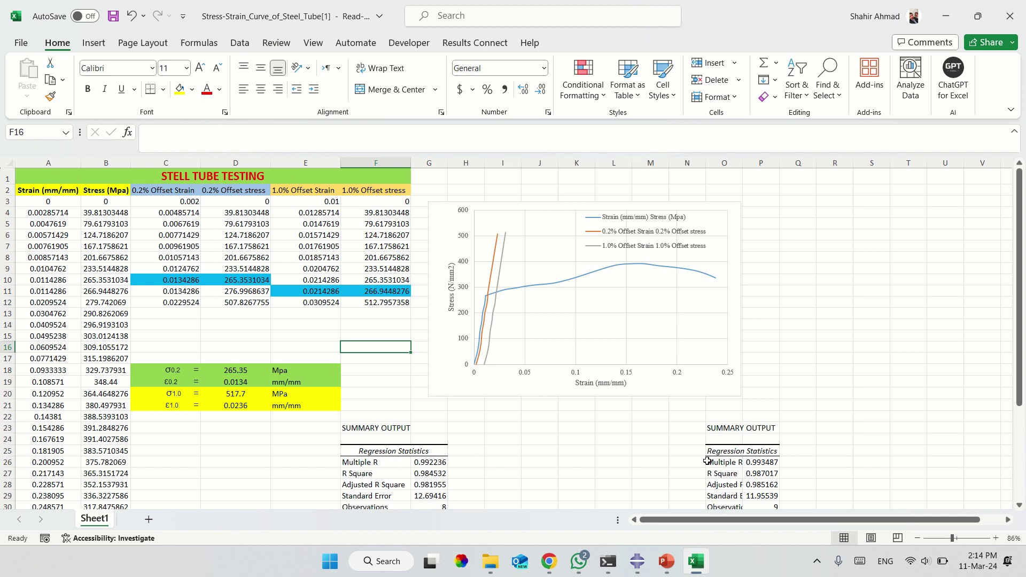
pyautogui.click(581, 561)
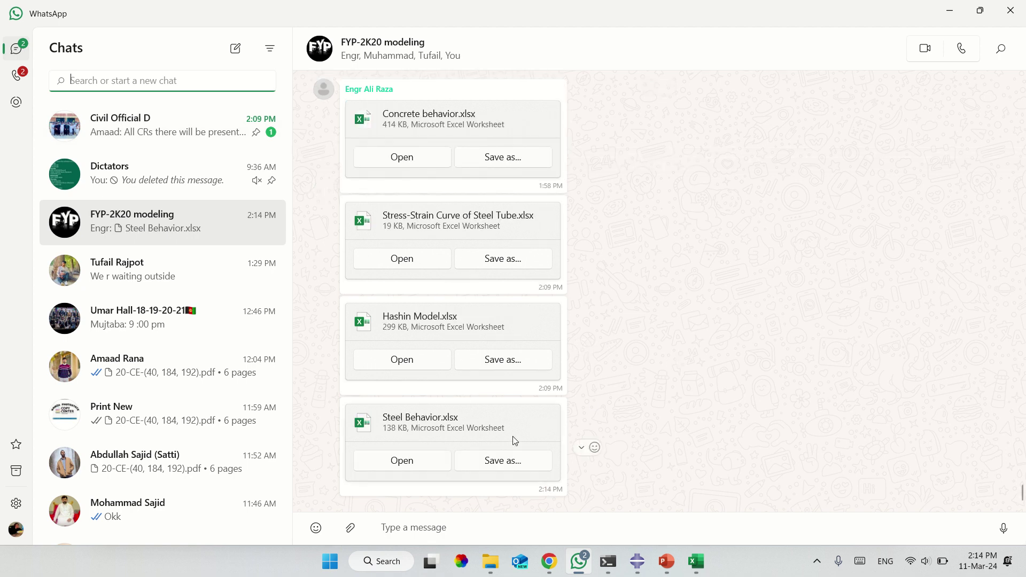
# Save Steel Behavior.xlsx to the Desktop and open it from the chat.
pyautogui.click(503, 460)
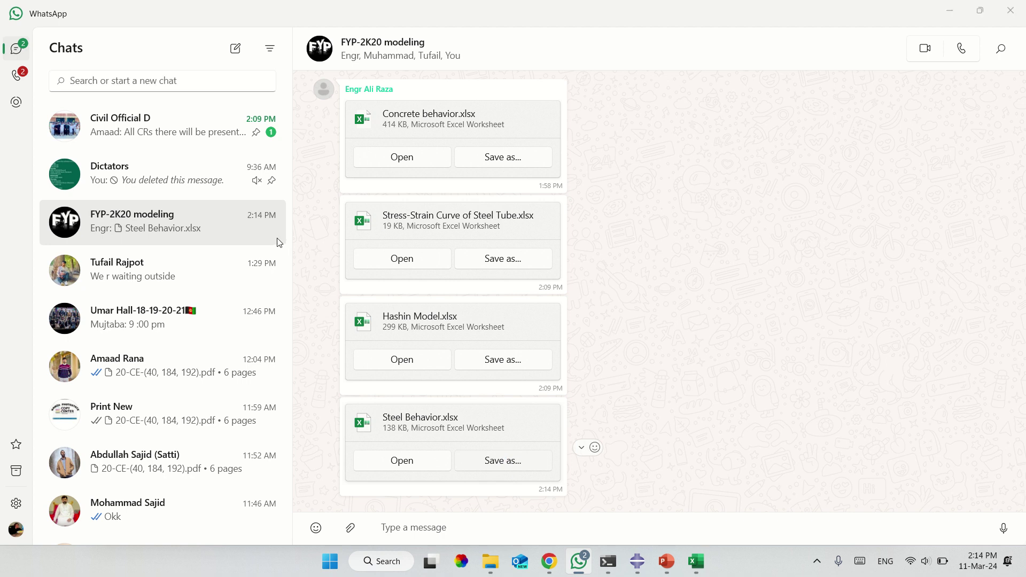
pyautogui.click(64, 121)
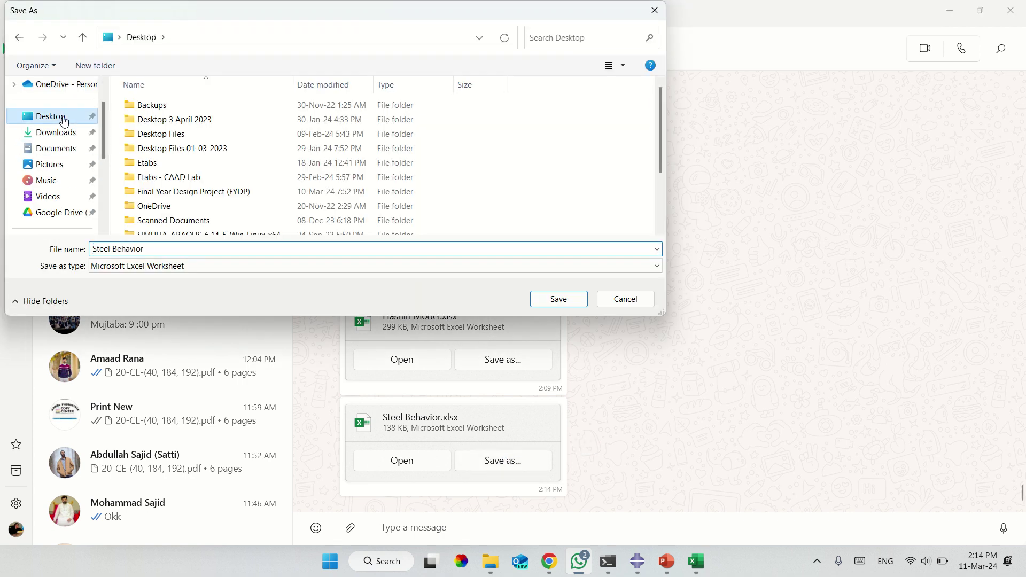
pyautogui.click(575, 300)
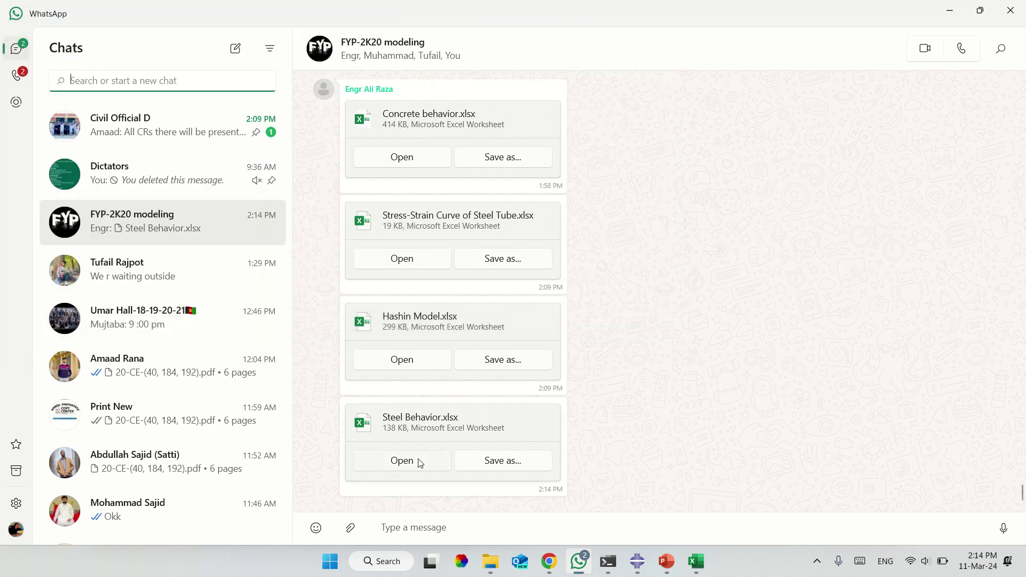
pyautogui.click(419, 461)
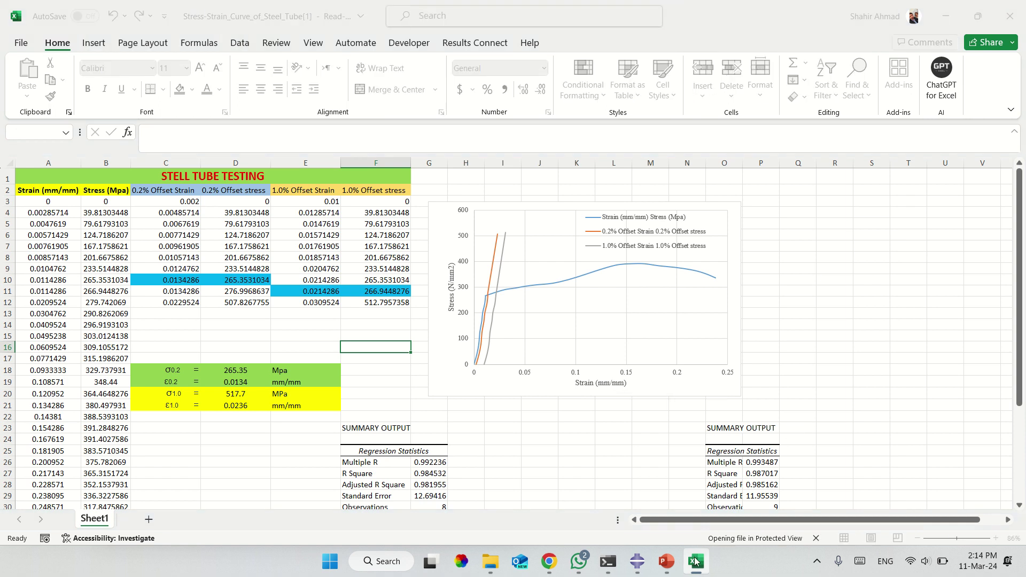
# Enable editing in the Steel Behavior workbook and select the fy value in E2.
pyautogui.moveTo(695, 561)
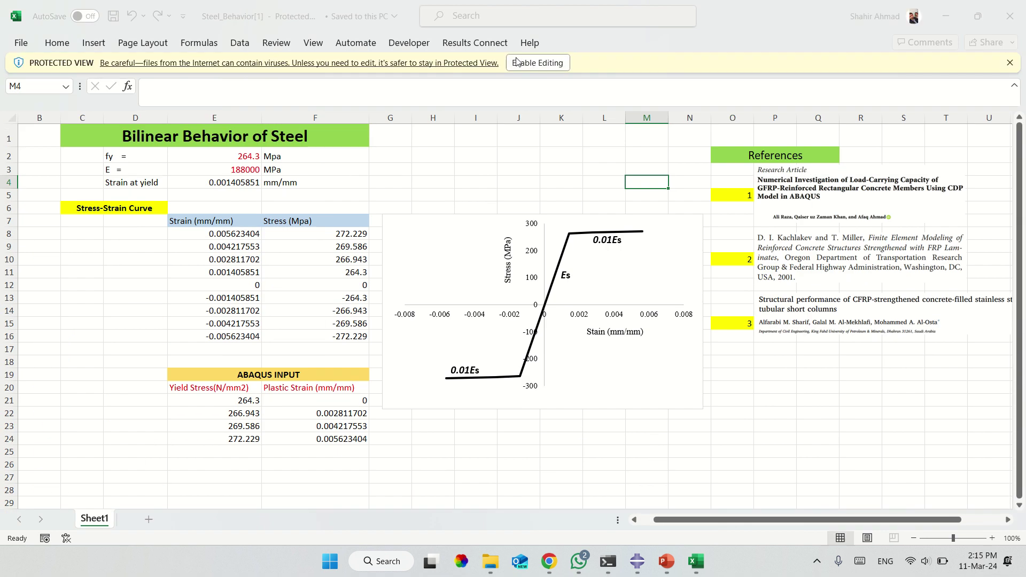
pyautogui.click(521, 61)
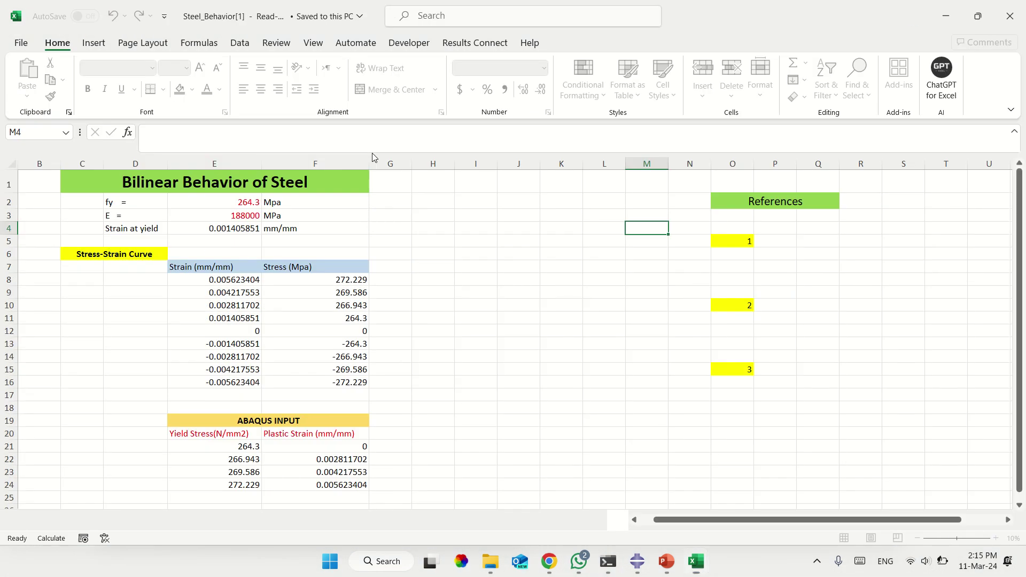
pyautogui.click(237, 206)
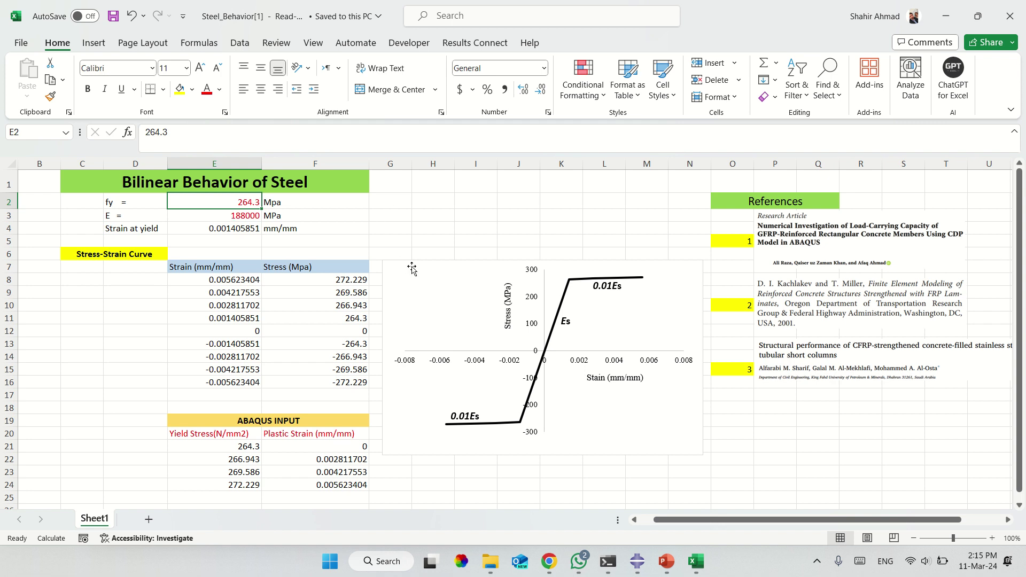
# In Steel_Behavior, set fy to 517.7 and E to 197200, and highlight both cells yellow.
pyautogui.write('517.7')
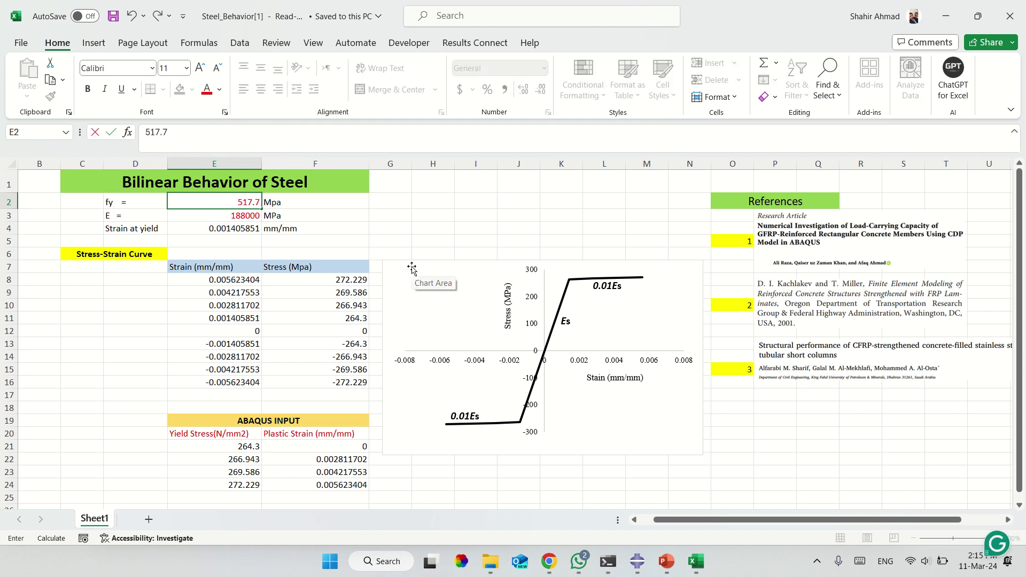
pyautogui.press('Return')
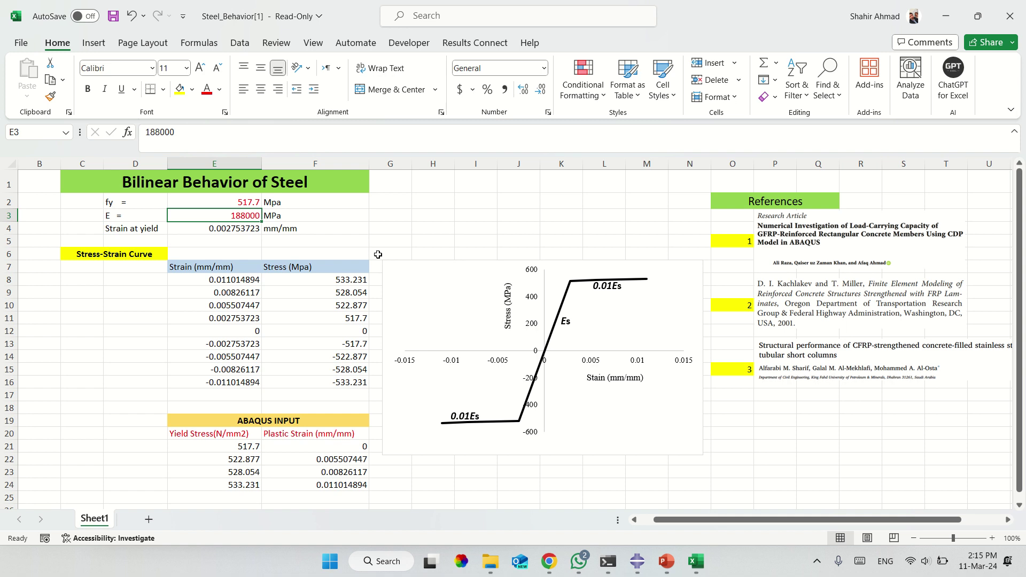
pyautogui.write('197200')
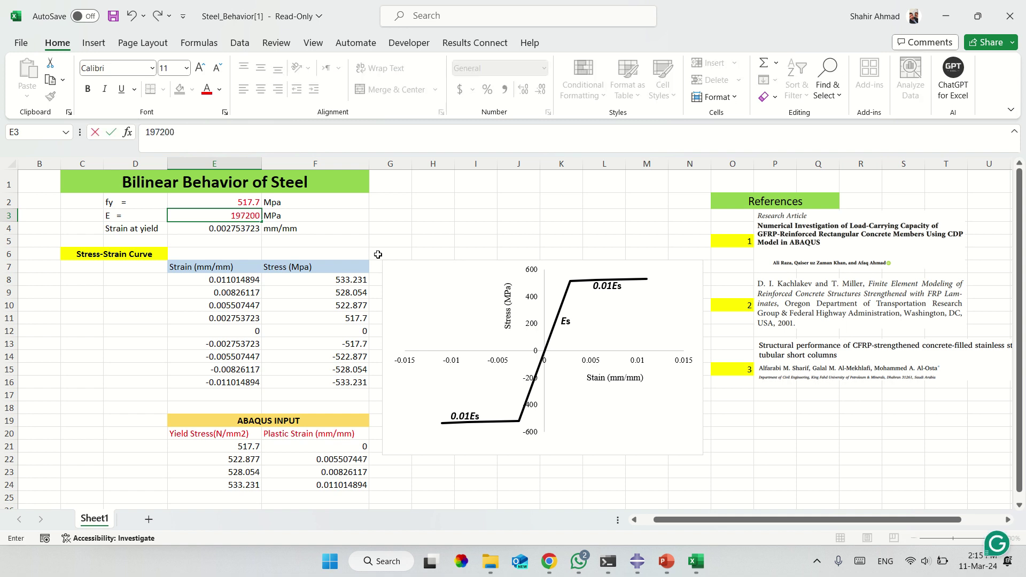
pyautogui.press('Return')
pyautogui.moveTo(561, 241); pyautogui.dragTo(243, 215)
pyautogui.doubleClick(272, 212)
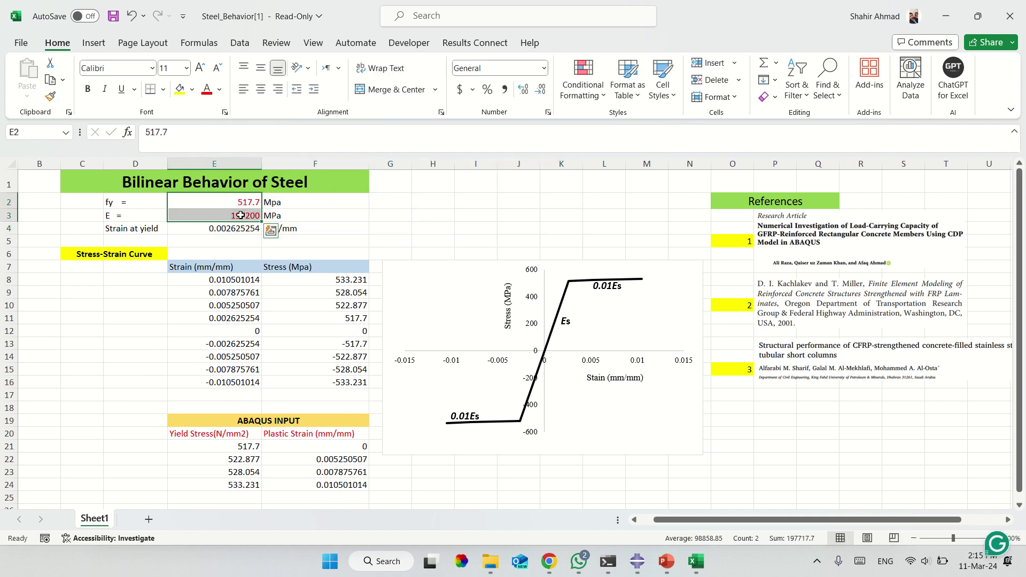
pyautogui.click(180, 88)
pyautogui.click(449, 203)
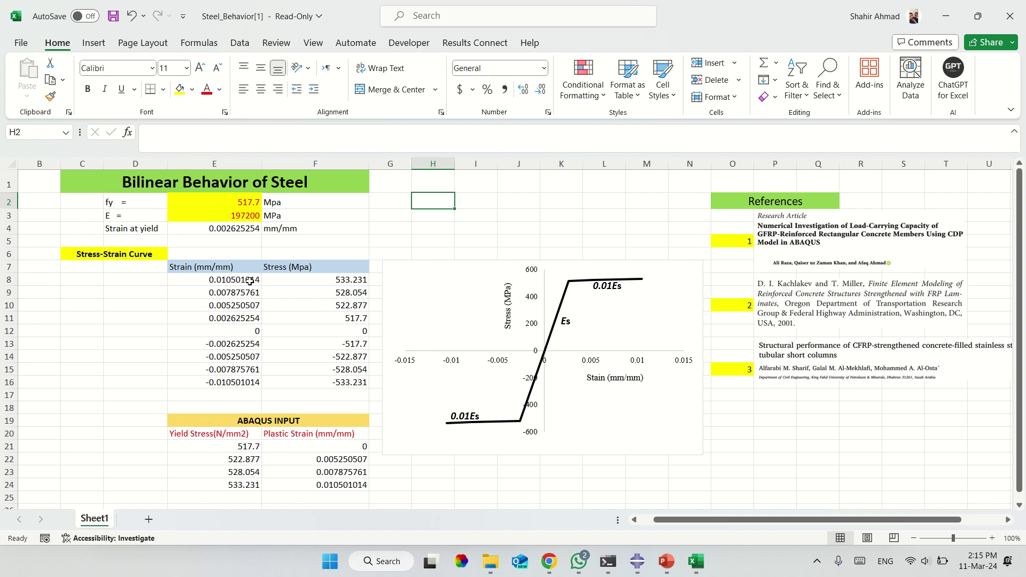
# Copy the four-row ABAQUS INPUT yield stress and plastic strain table.
pyautogui.click(283, 417)
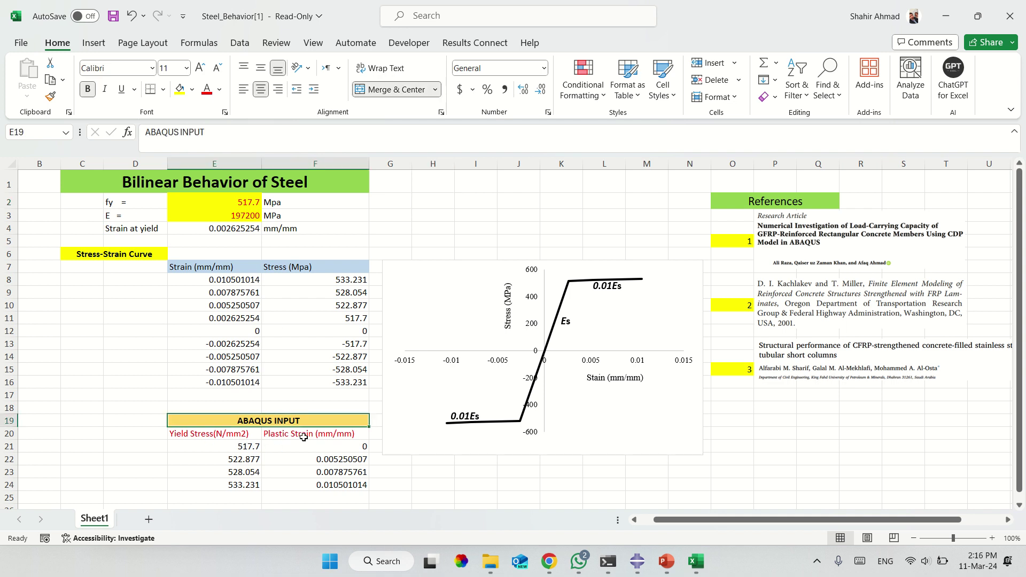
pyautogui.moveTo(233, 450); pyautogui.dragTo(287, 482)
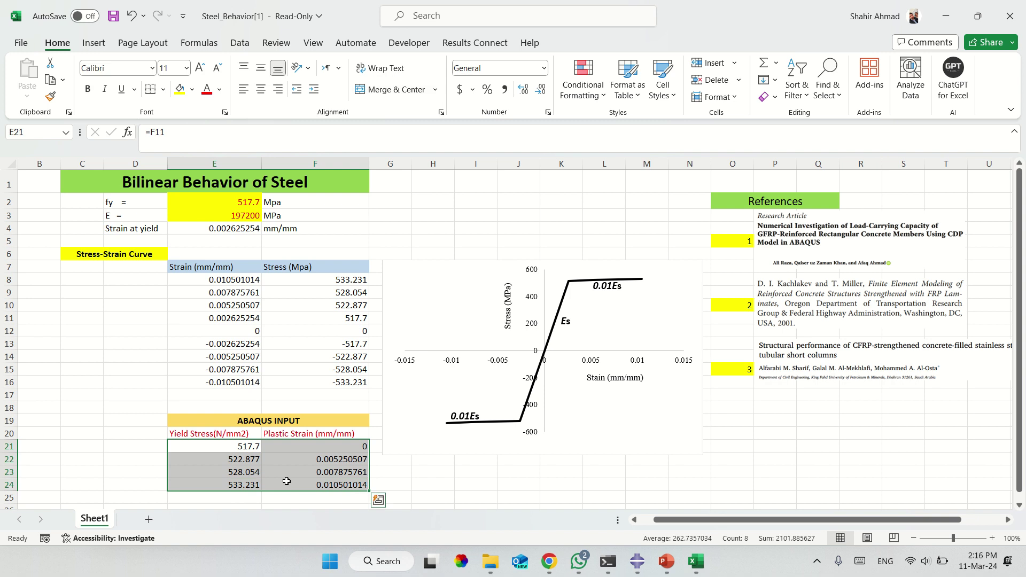
pyautogui.hotkey('ctrl', 'c')
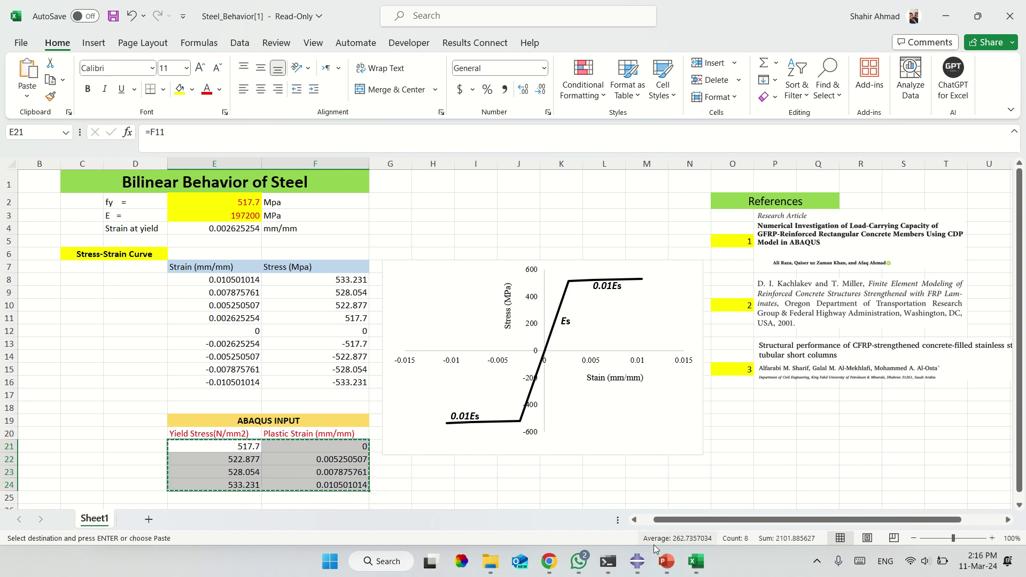
pyautogui.click(637, 561)
# Paste the four stress-strain rows (517.7 to 533.231 MPa) into Steel's Plastic table and save the material.
pyautogui.click(111, 369)
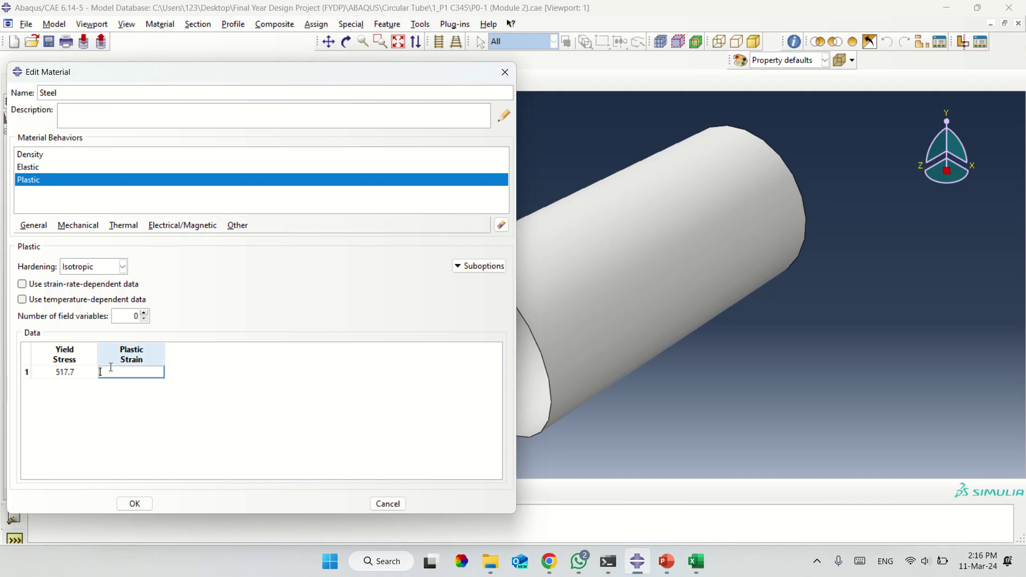
pyautogui.rightClick(74, 376)
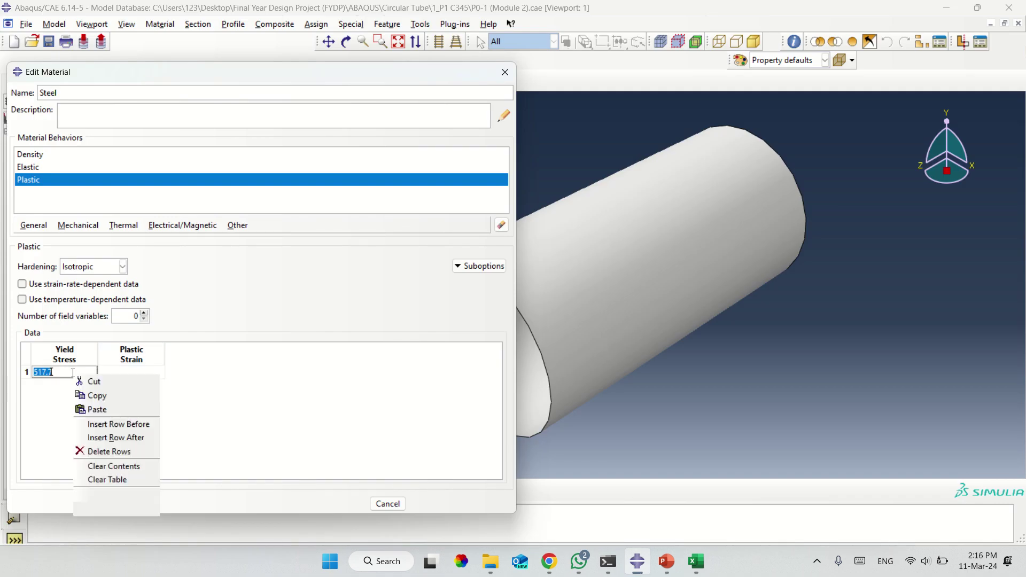
pyautogui.click(102, 409)
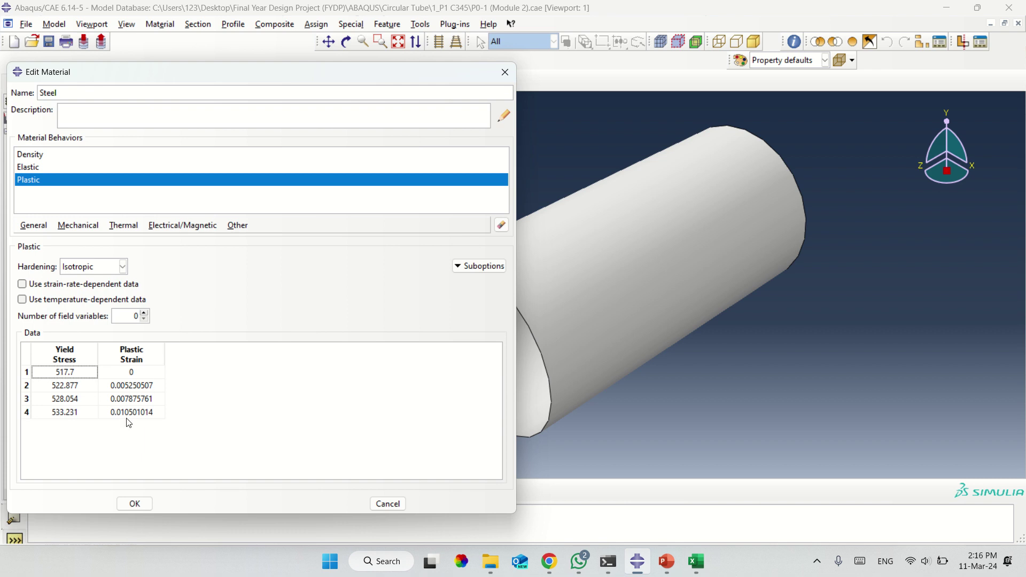
pyautogui.click(142, 509)
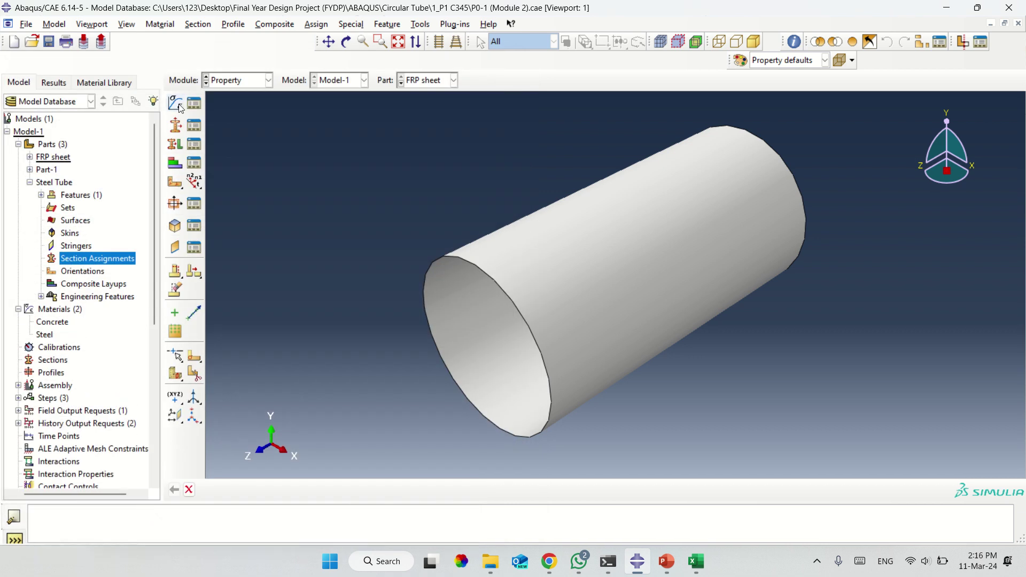
# Create a material named FRP with a Density behaviour, leaving mass density blank for lookup in the browser.
pyautogui.click(176, 104)
pyautogui.write('FR')
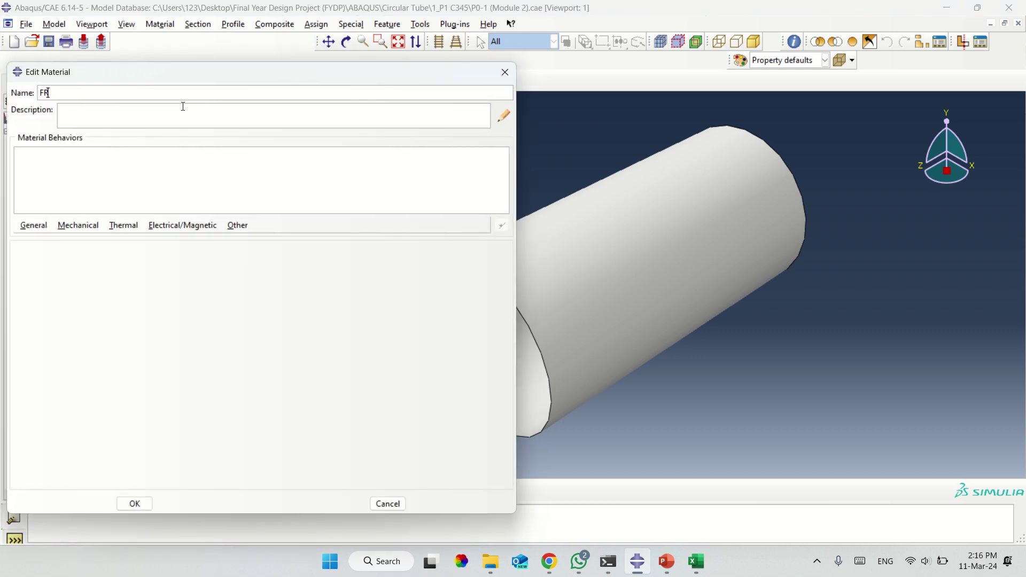
pyautogui.write('P')
pyautogui.click(43, 226)
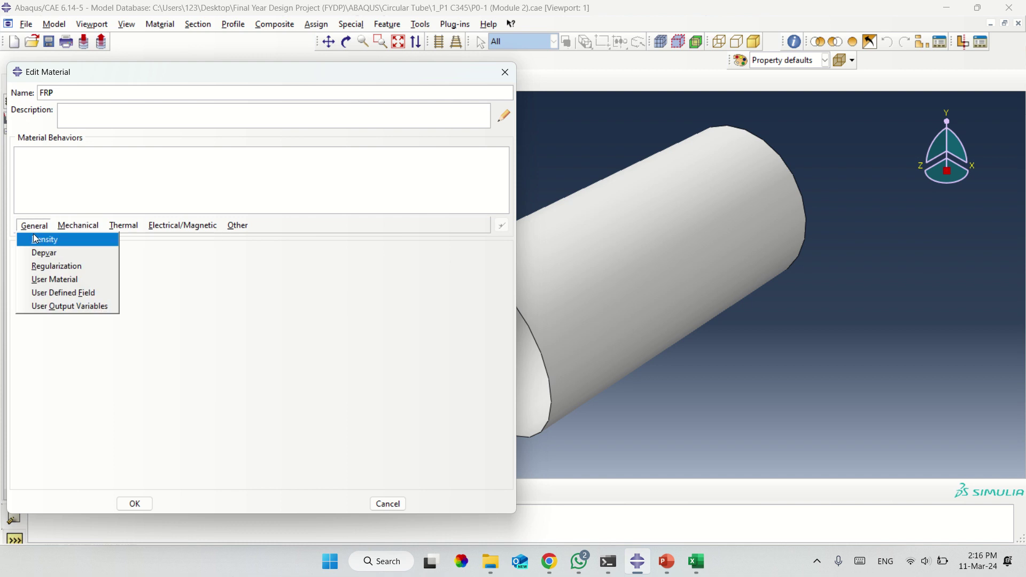
pyautogui.click(34, 235)
pyautogui.click(58, 355)
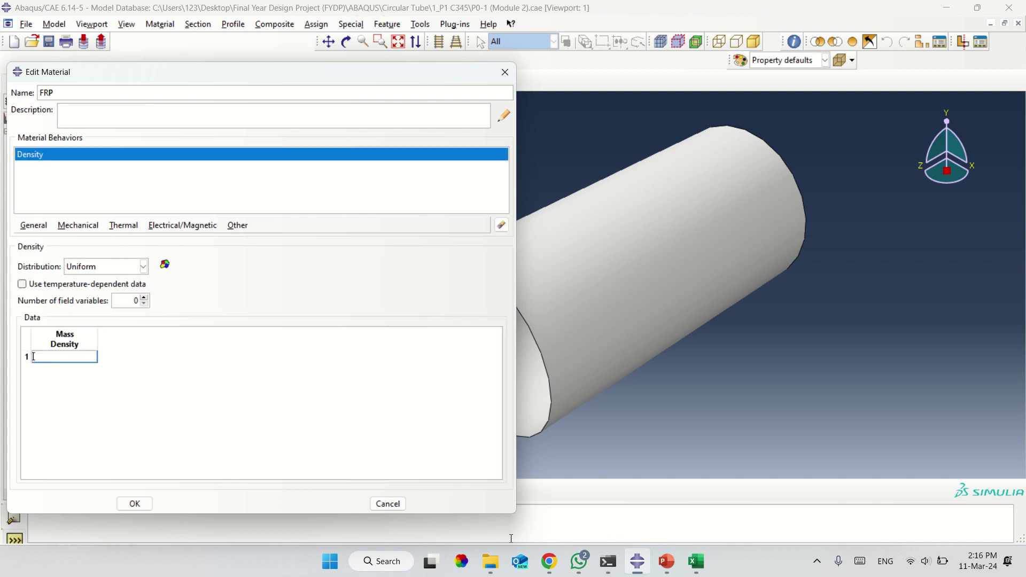
pyautogui.moveTo(557, 563)
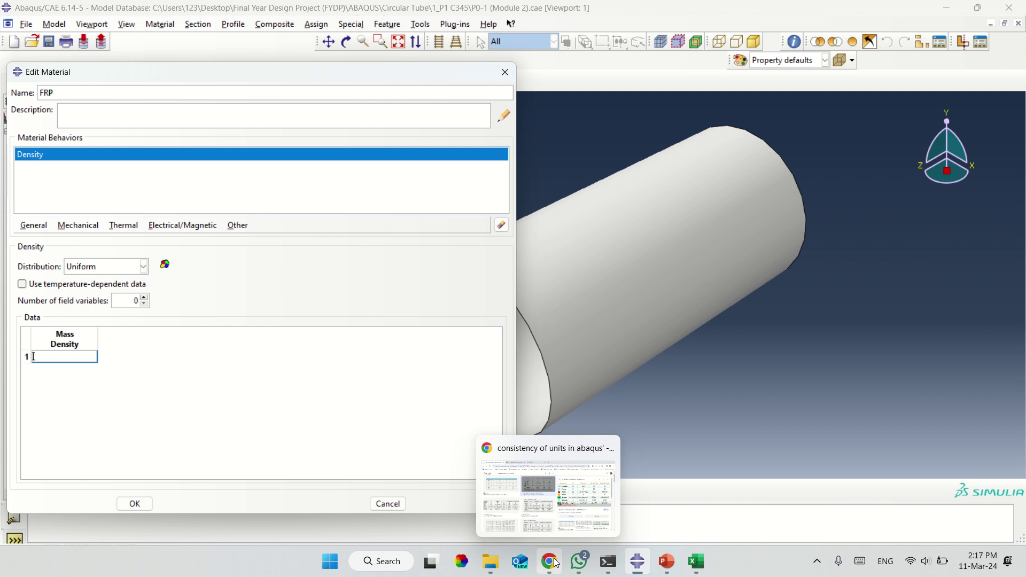
pyautogui.click(556, 562)
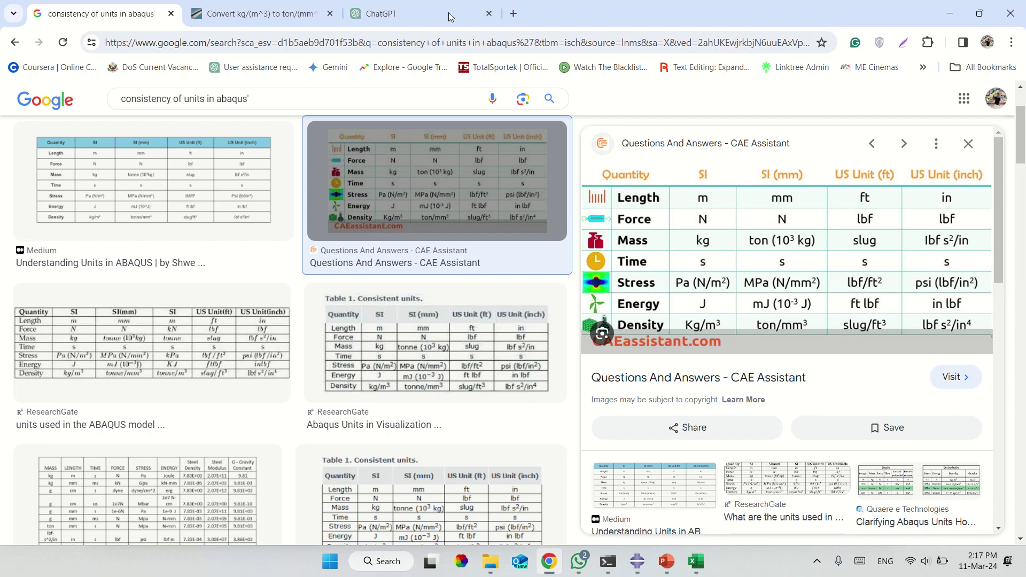
# Ask ChatGPT for the density of PET FRP sheets (1.38 g/cm³).
pyautogui.click(448, 12)
pyautogui.click(328, 501)
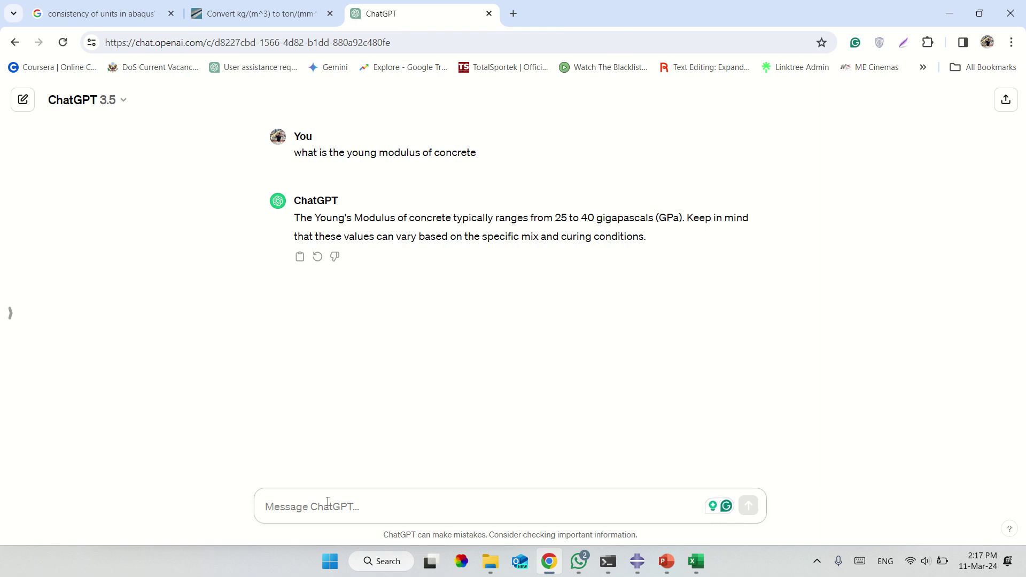
pyautogui.write('what is the')
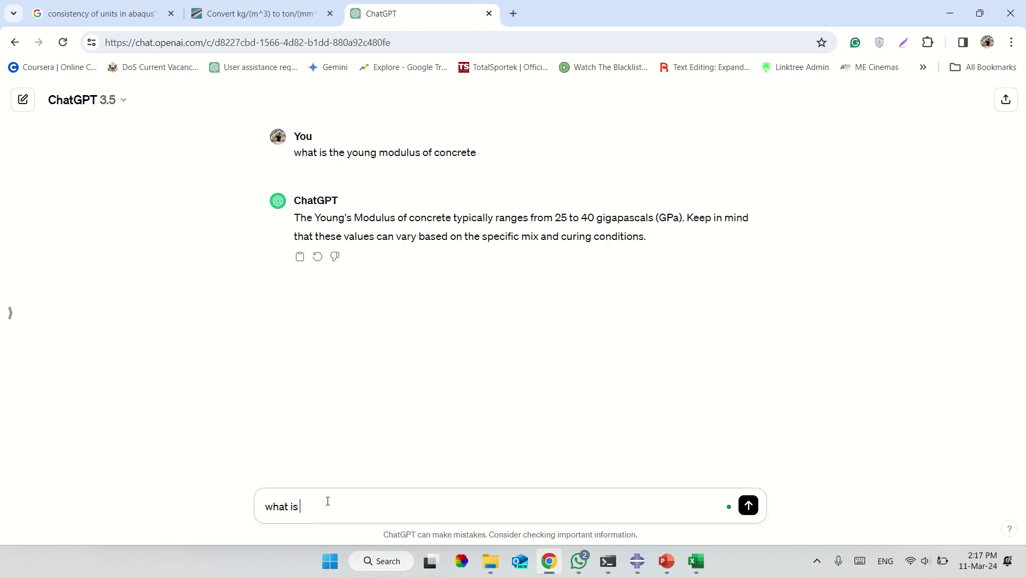
pyautogui.write('nsity of the pet frp sheets')
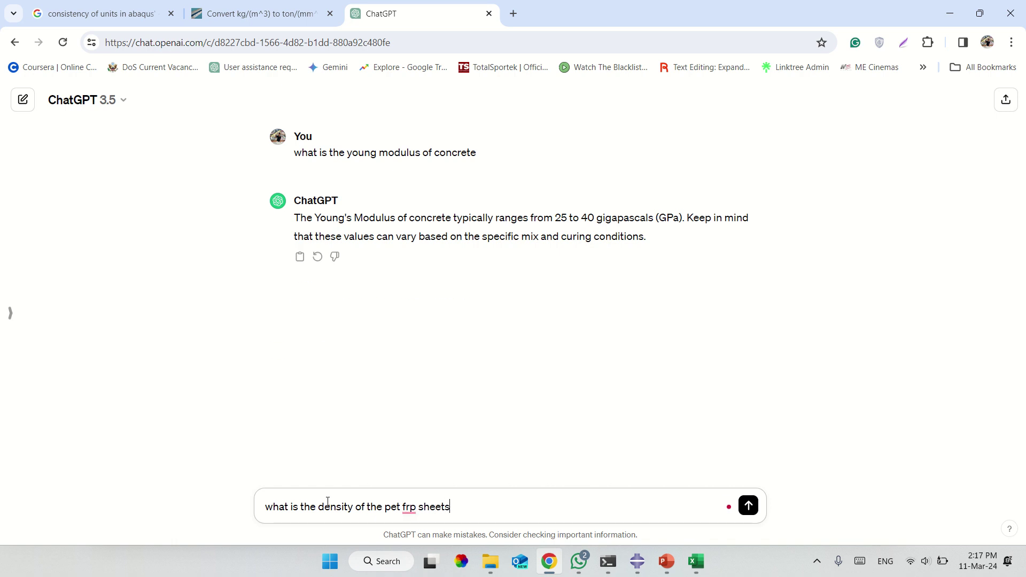
pyautogui.press('Return')
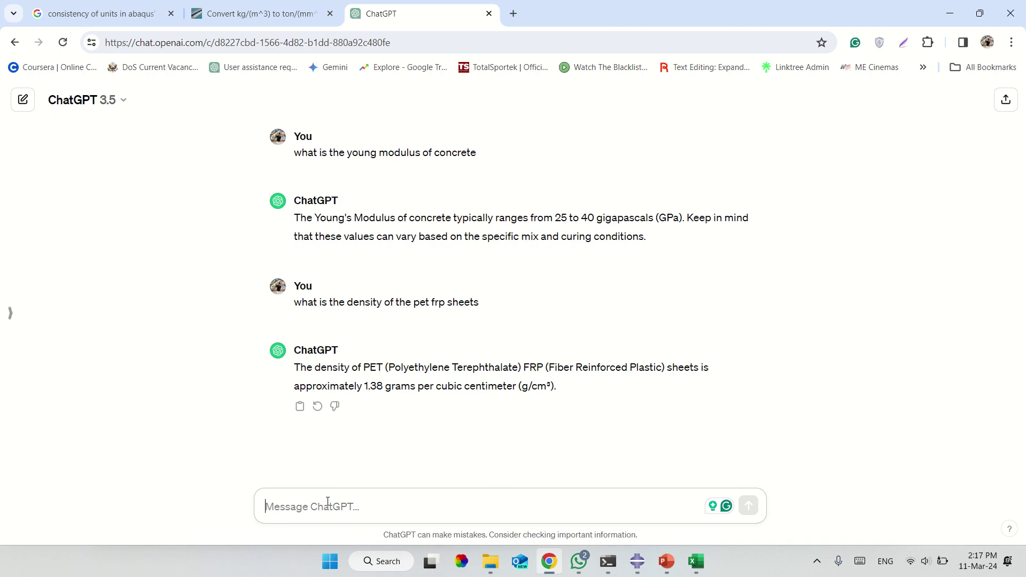
# Have ChatGPT convert the density to kg per cubic meter and select the 1380 value.
pyautogui.write('chn')
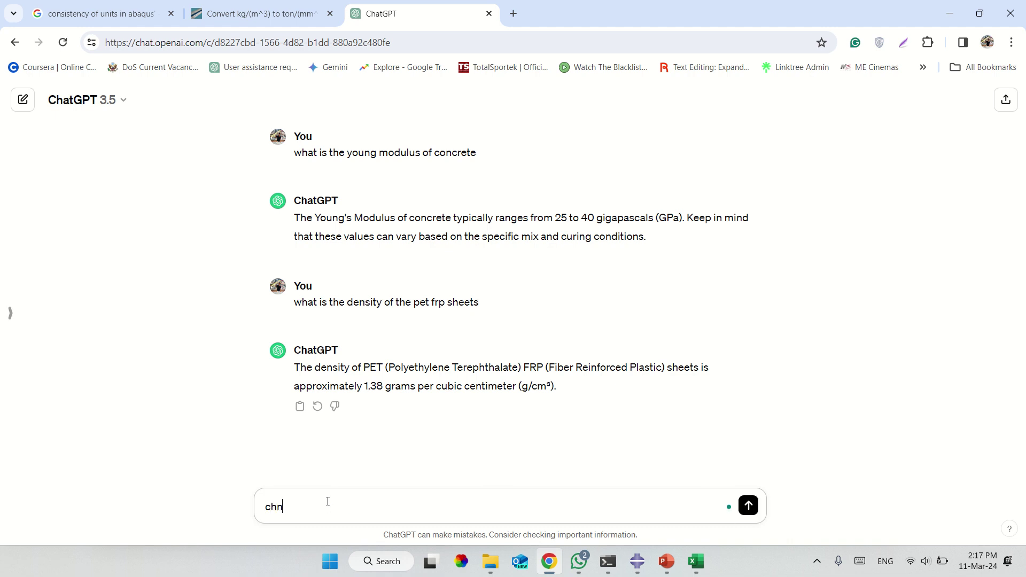
pyautogui.write('age it to kg per cuboc')
pyautogui.moveTo(374, 507); pyautogui.dragTo(454, 510)
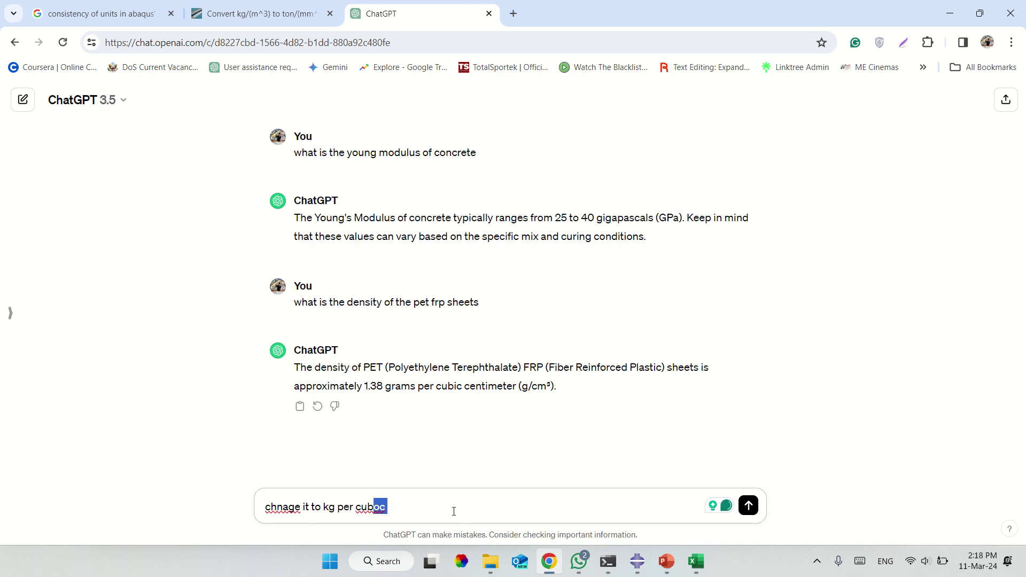
pyautogui.write('ic mete')
pyautogui.write('r')
pyautogui.press('Return')
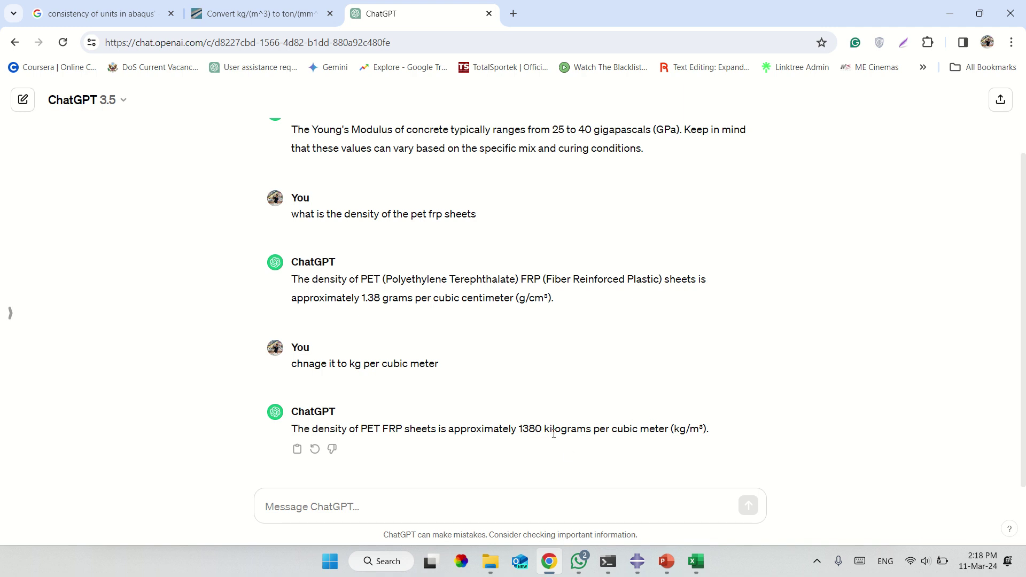
pyautogui.doubleClick(526, 429)
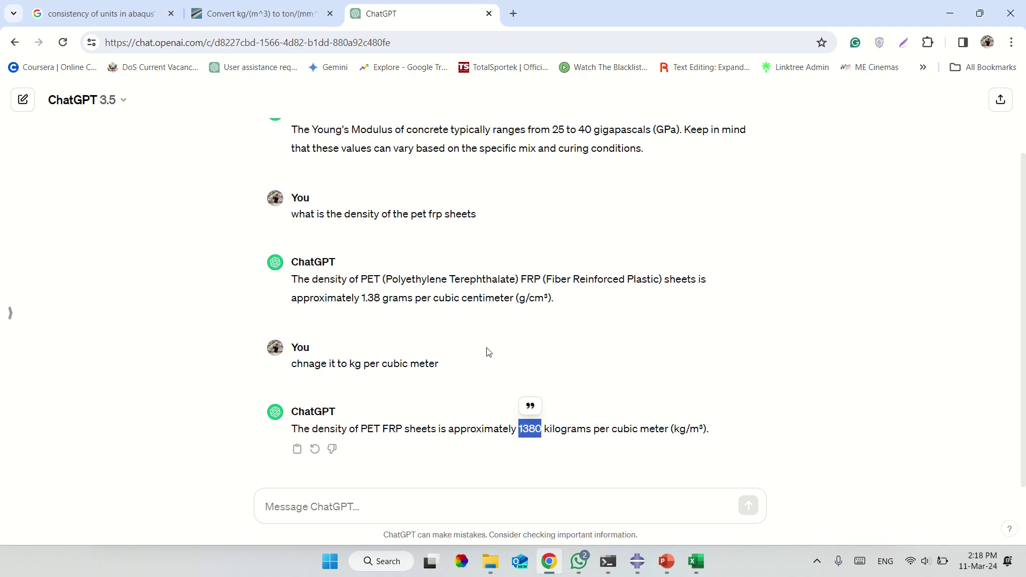
pyautogui.click(514, 14)
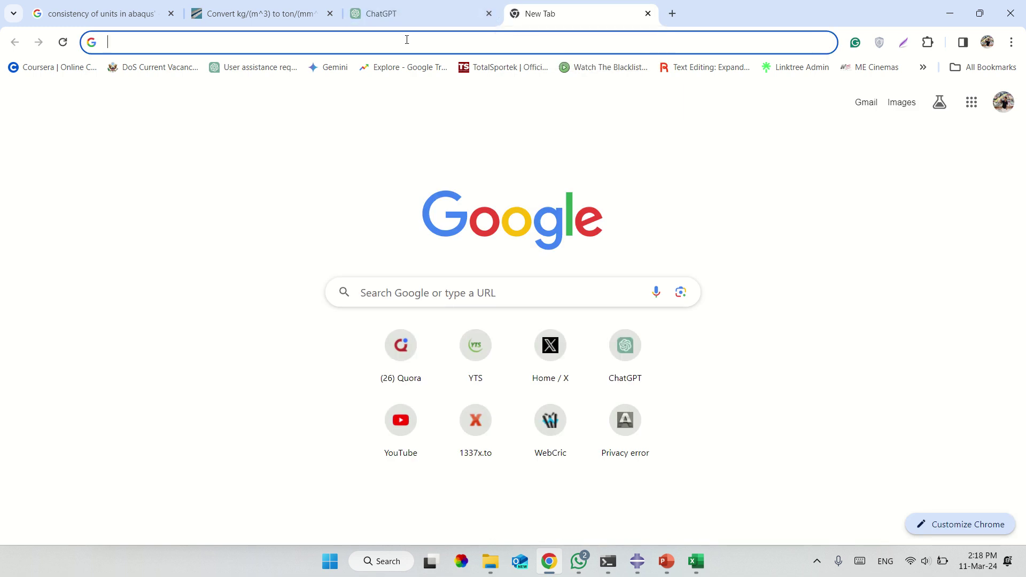
# Search Google for 'kgm3 to tonmm3', then select 'FRP sheets' in ChatGPT's 1380 kg/m³ answer.
pyautogui.write('k')
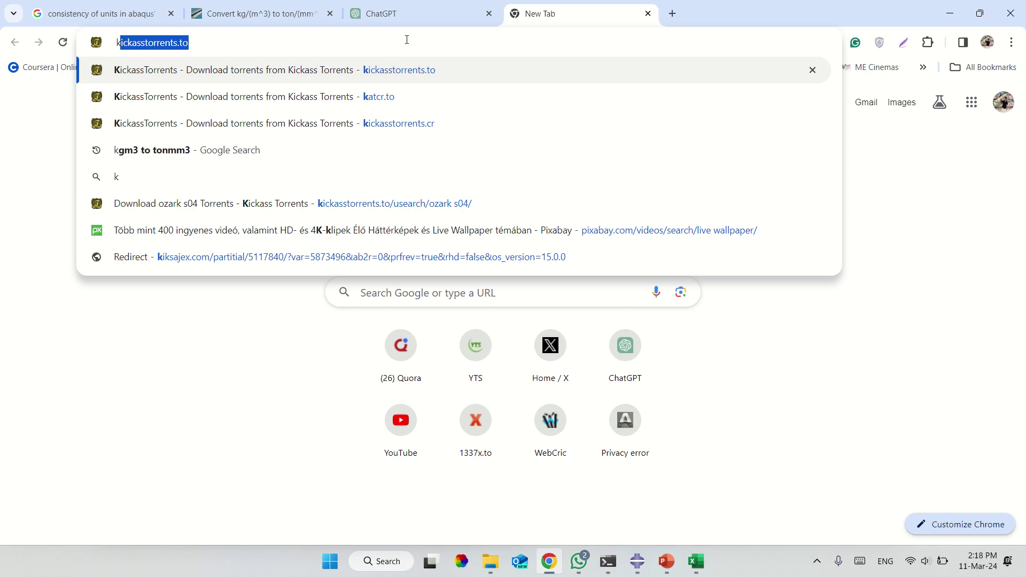
pyautogui.write('g')
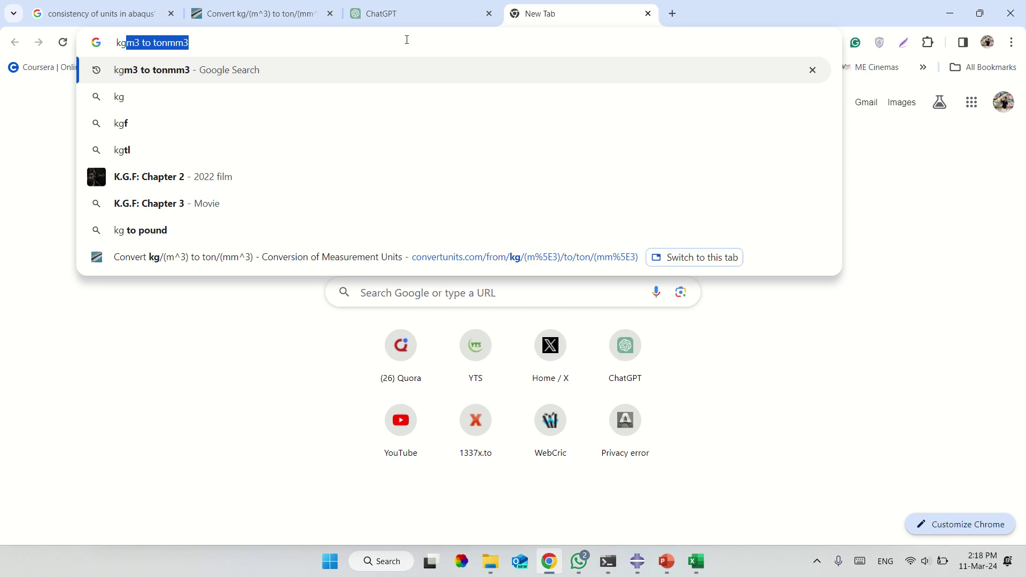
pyautogui.write('m')
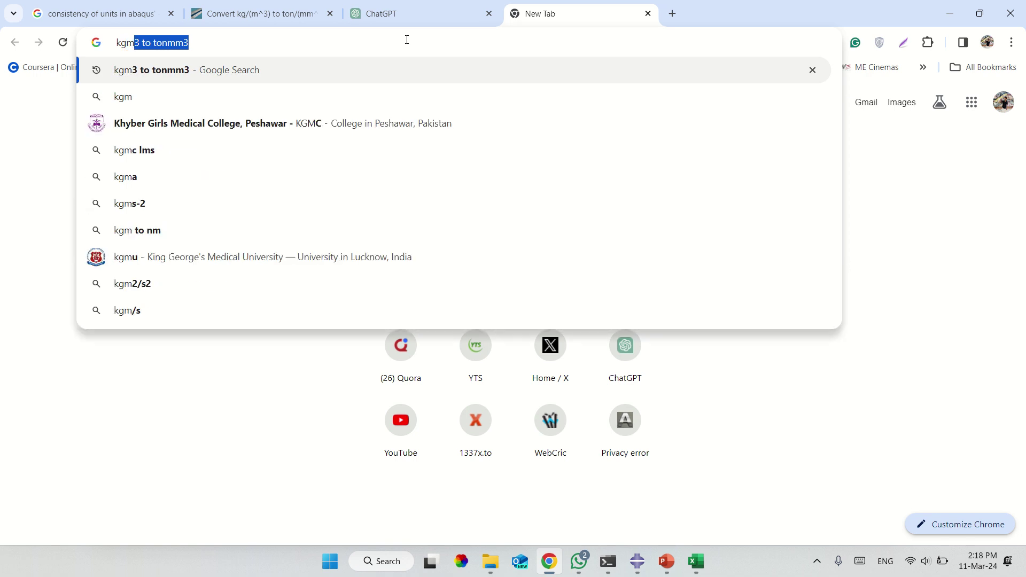
pyautogui.click(426, 60)
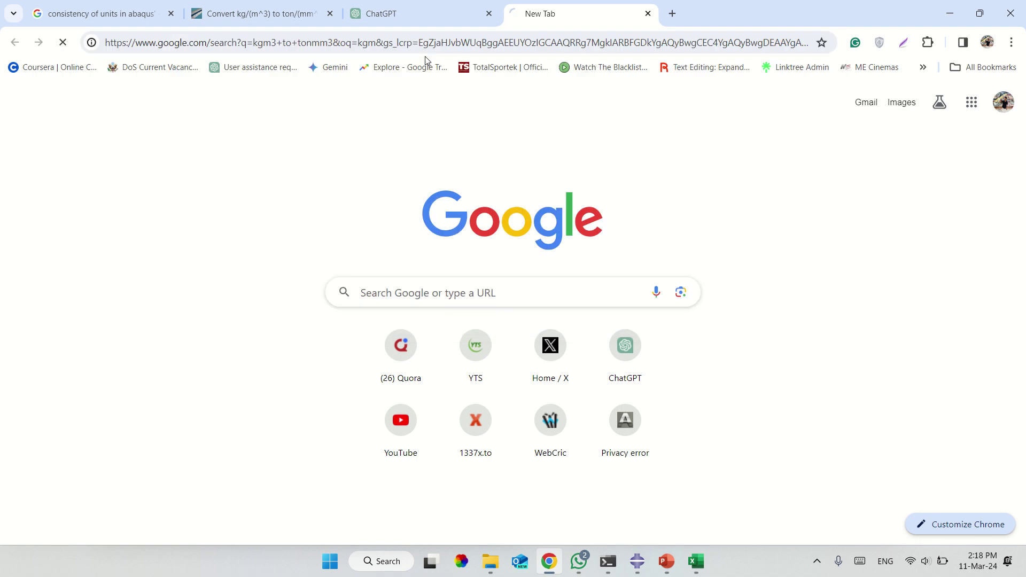
pyautogui.click(416, 8)
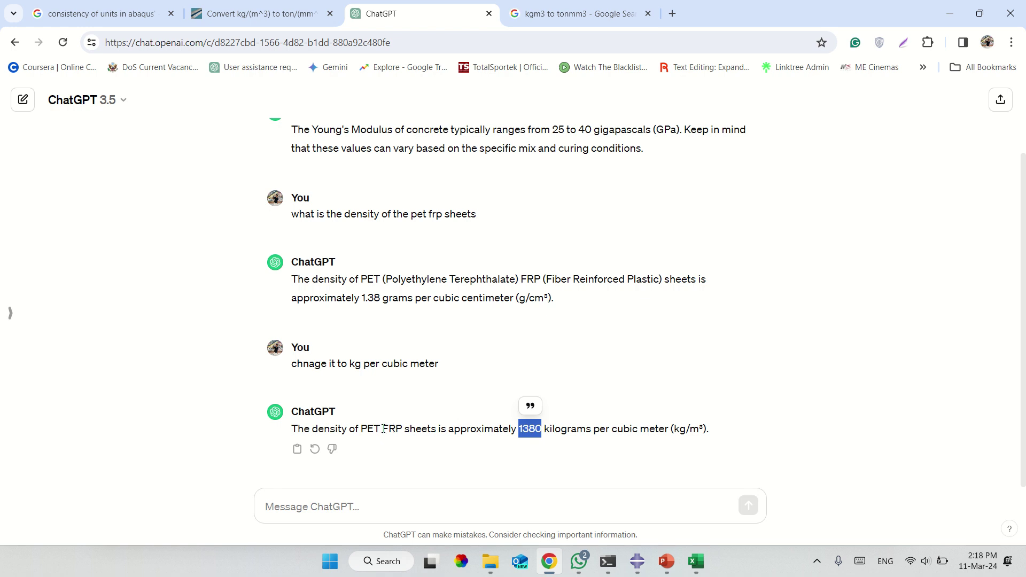
pyautogui.moveTo(384, 429); pyautogui.dragTo(436, 434)
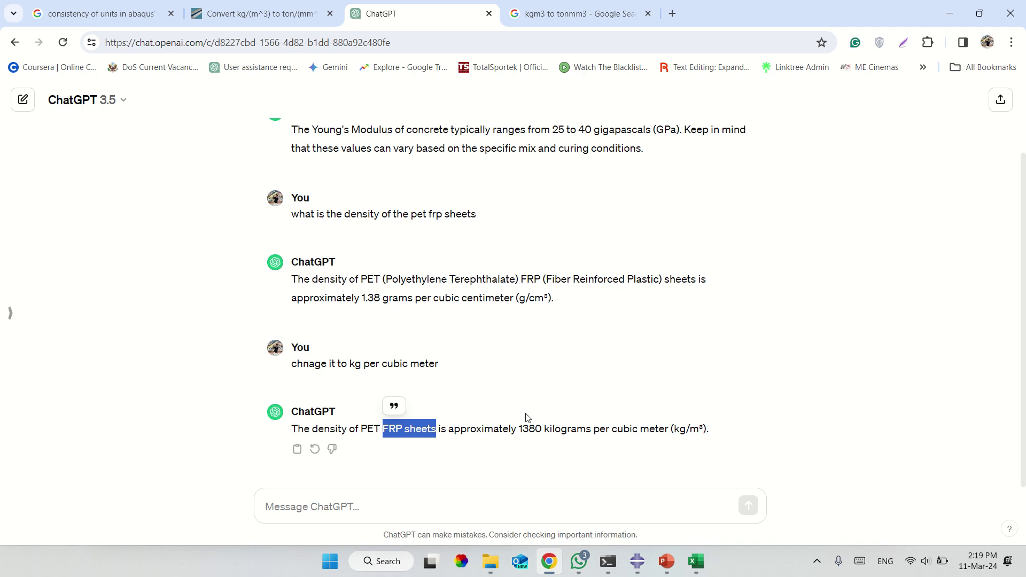
# Convert 1380 kg/m³ to ton/mm³ with an online unit converter, giving 1.521189609075672e-9.
pyautogui.click(580, 14)
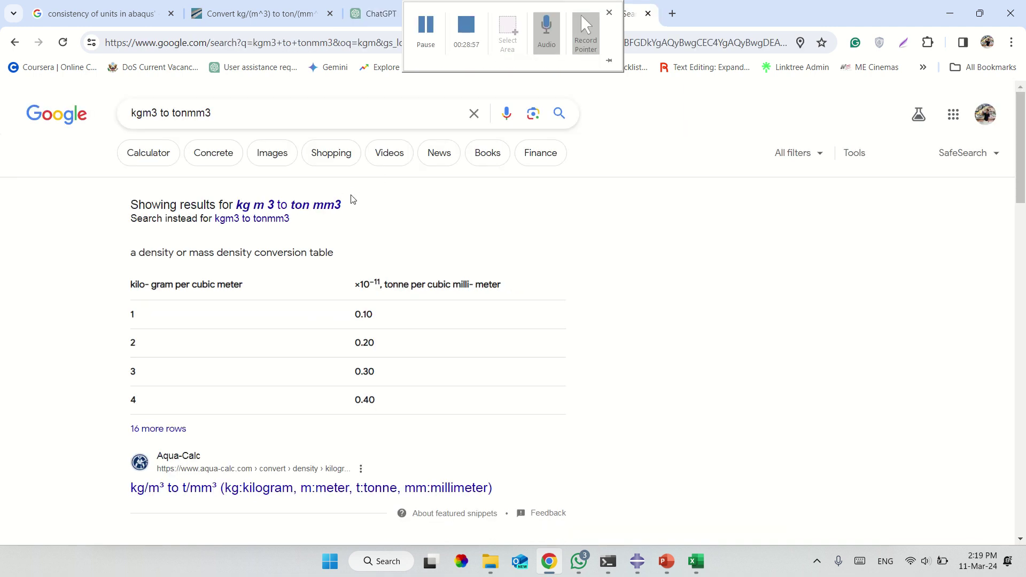
pyautogui.scroll(-3, 450, 405)
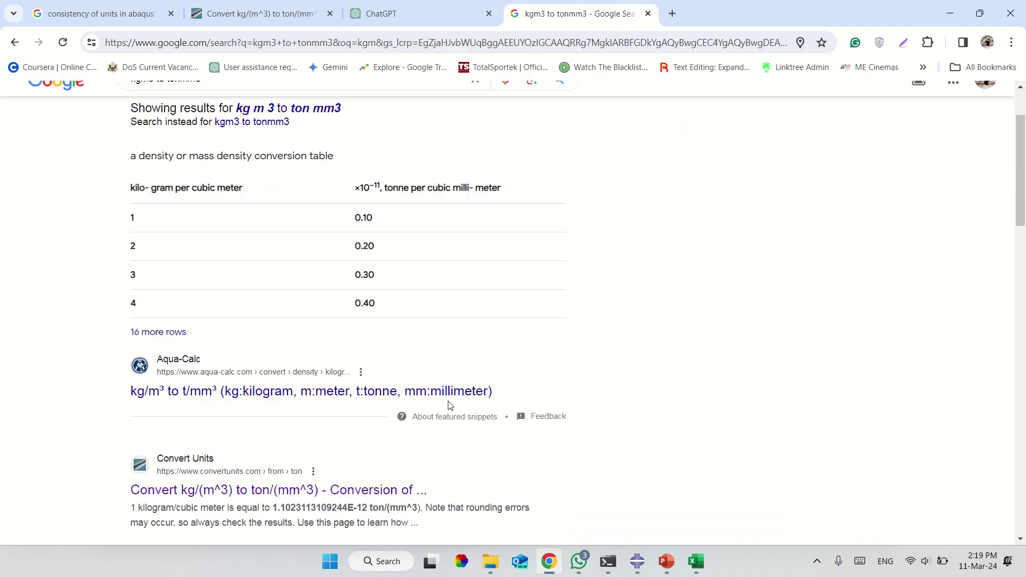
pyautogui.click(301, 416)
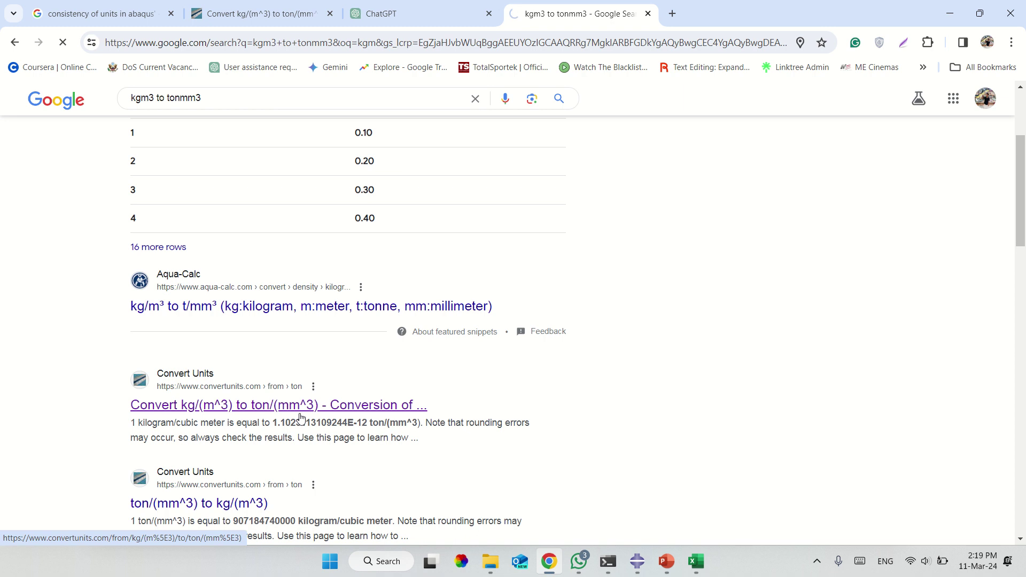
pyautogui.click(201, 289)
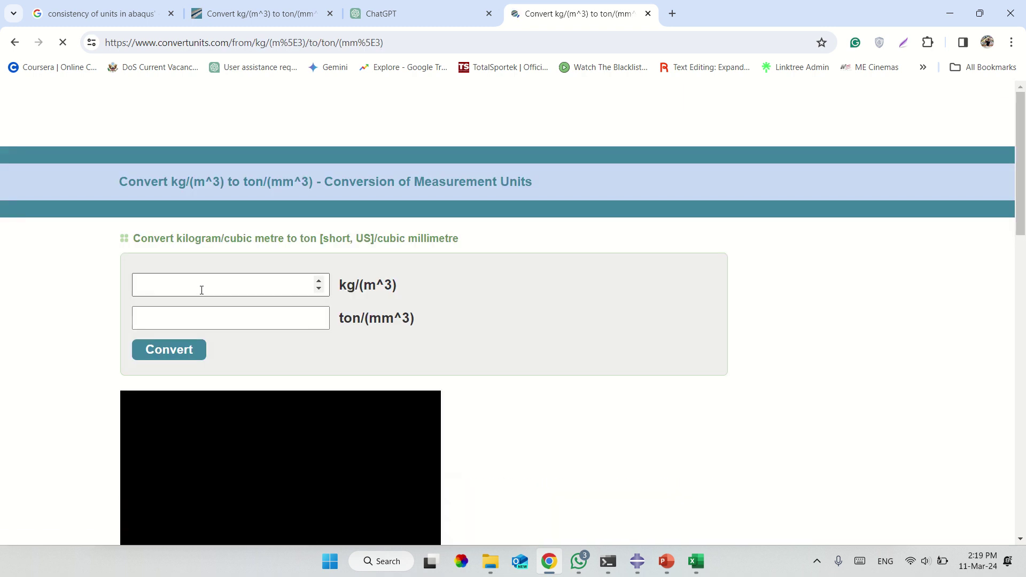
pyautogui.write('1380')
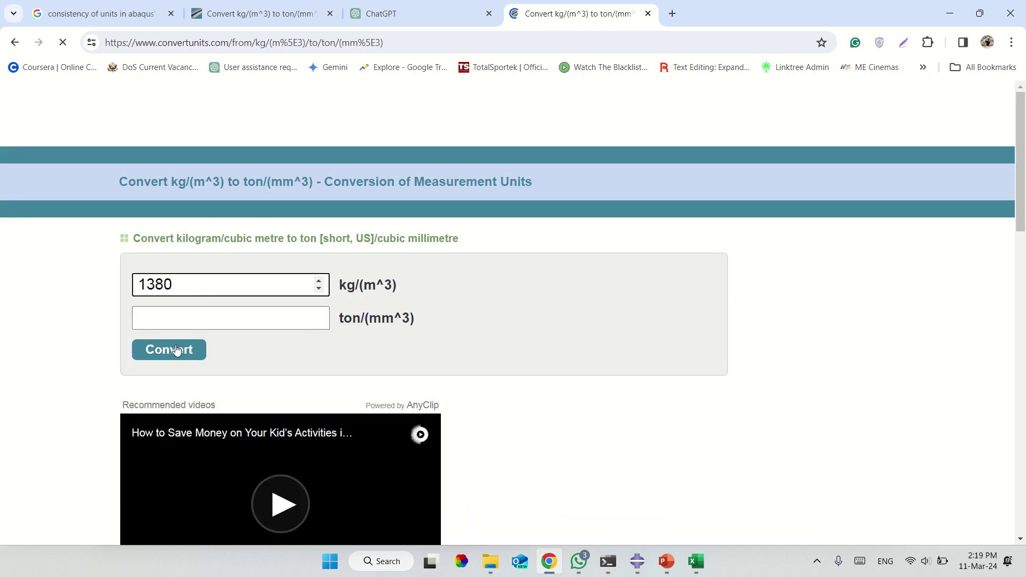
pyautogui.click(176, 354)
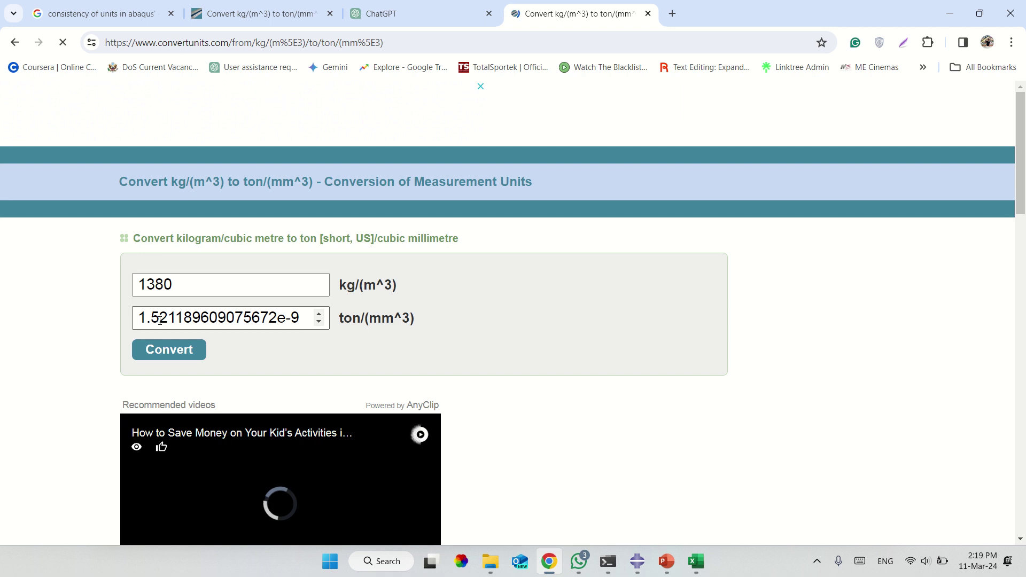
pyautogui.click(641, 569)
# Enter a mass density of 1.5e-9 for FRP and add a Lamina-type Elastic behaviour.
pyautogui.write('1')
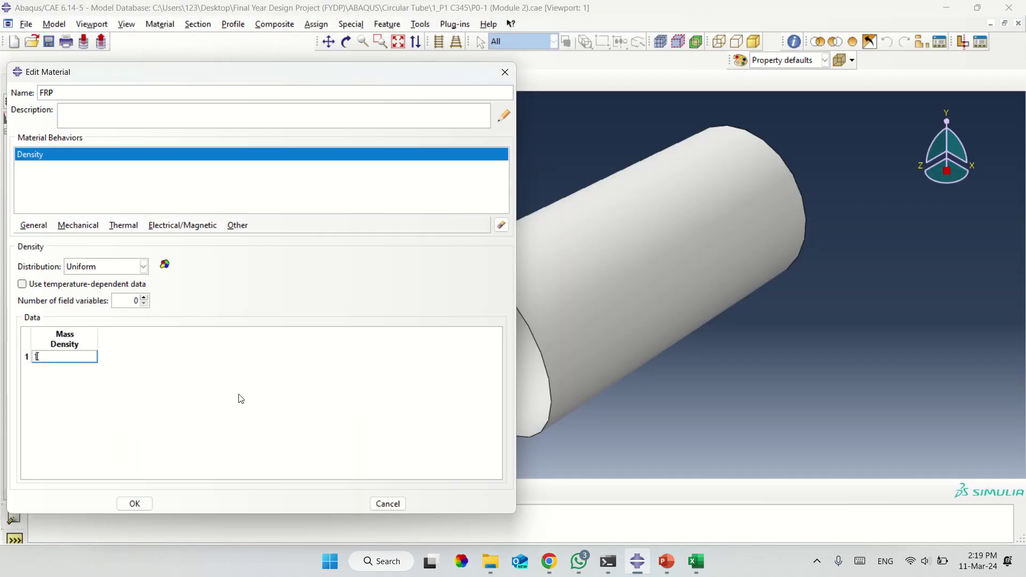
pyautogui.write('.5e-9')
pyautogui.click(80, 228)
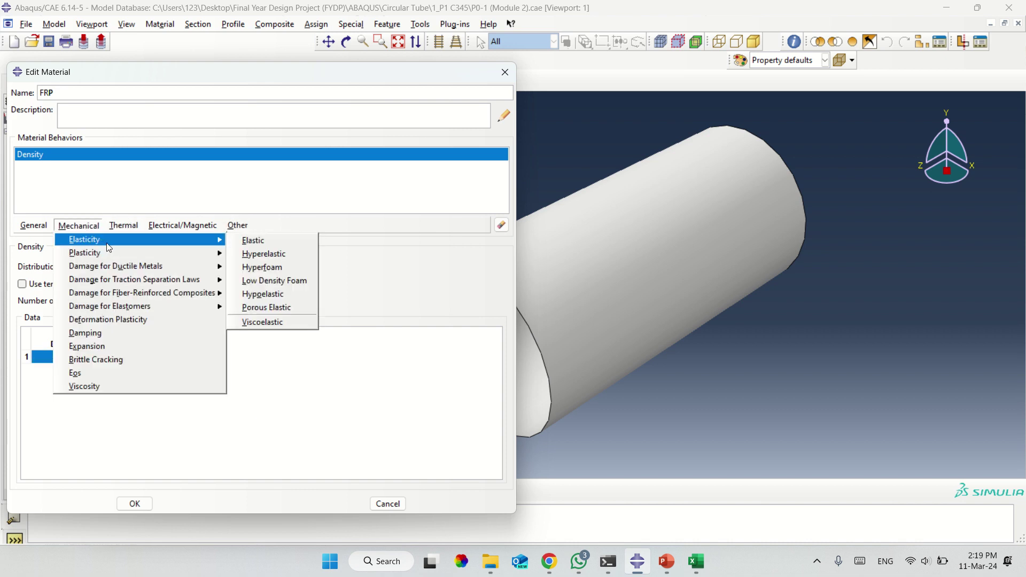
pyautogui.click(91, 228)
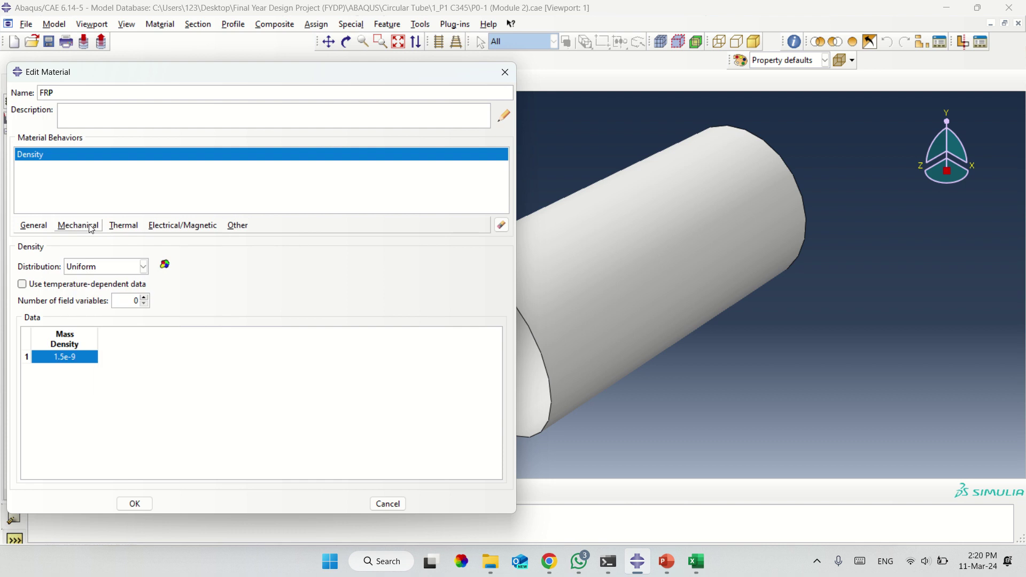
pyautogui.click(91, 228)
pyautogui.moveTo(94, 242)
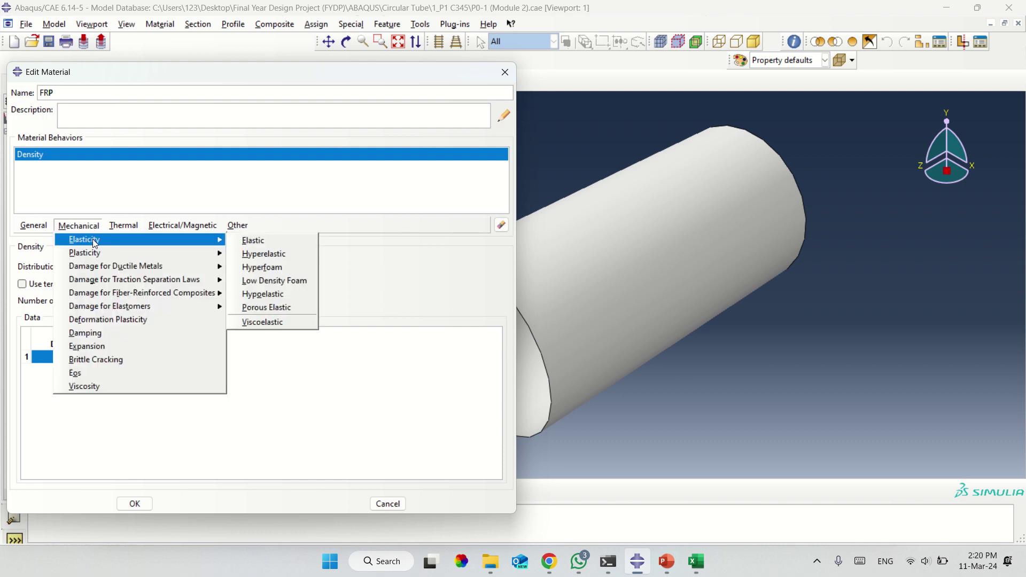
pyautogui.click(246, 241)
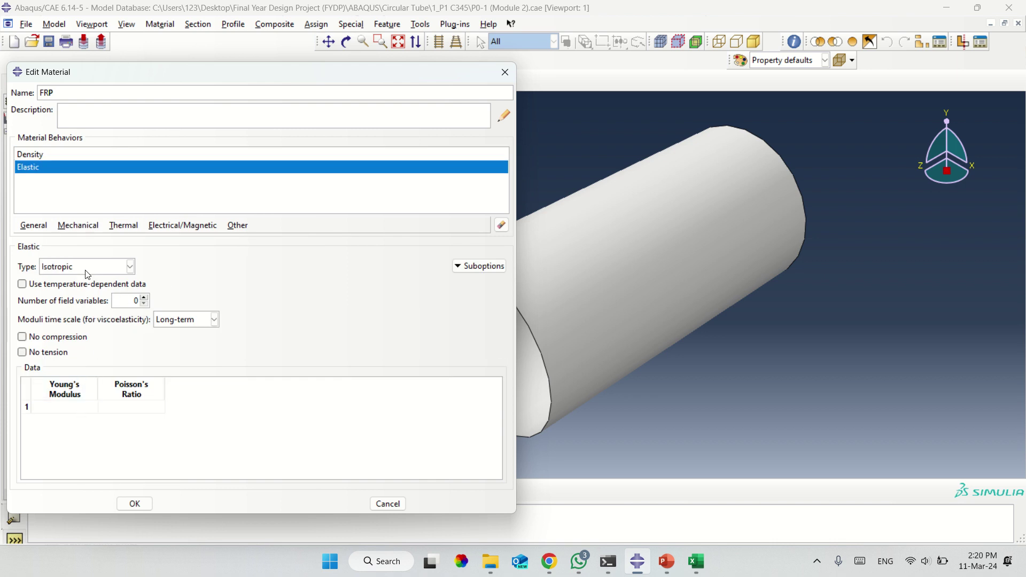
pyautogui.click(129, 266)
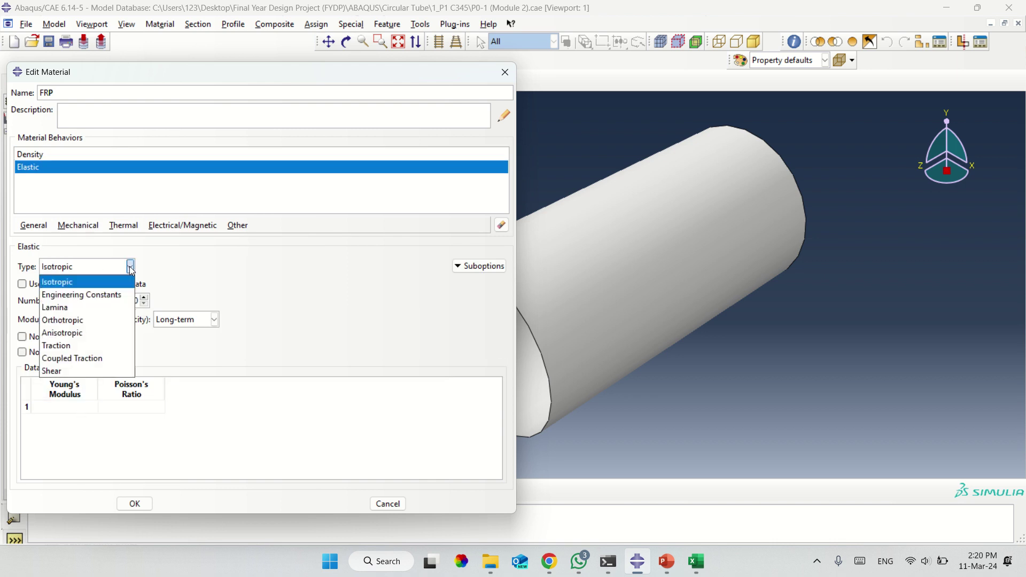
pyautogui.click(71, 308)
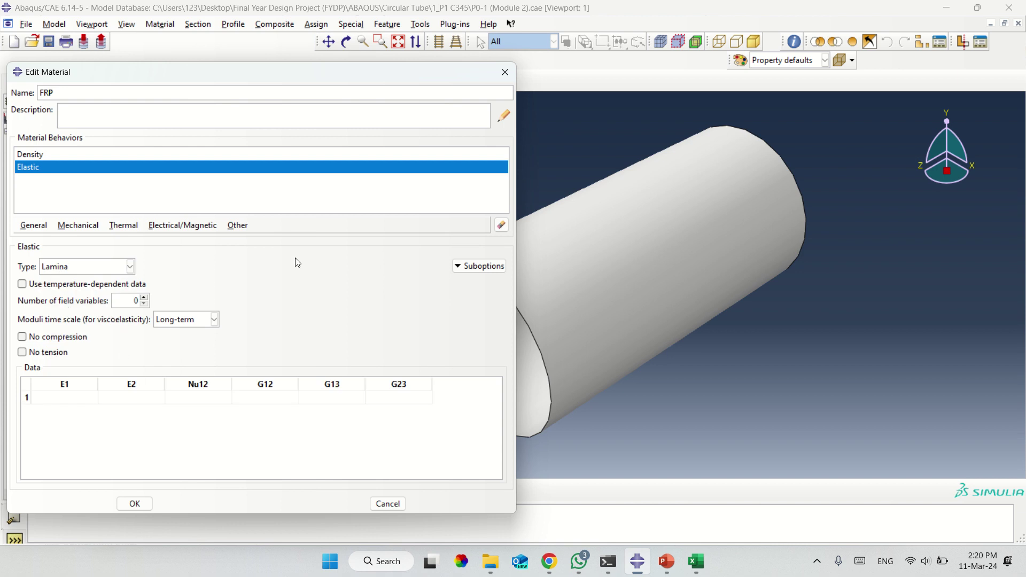
pyautogui.click(698, 564)
# Close the stress-strain workbook without saving its changes.
pyautogui.click(656, 511)
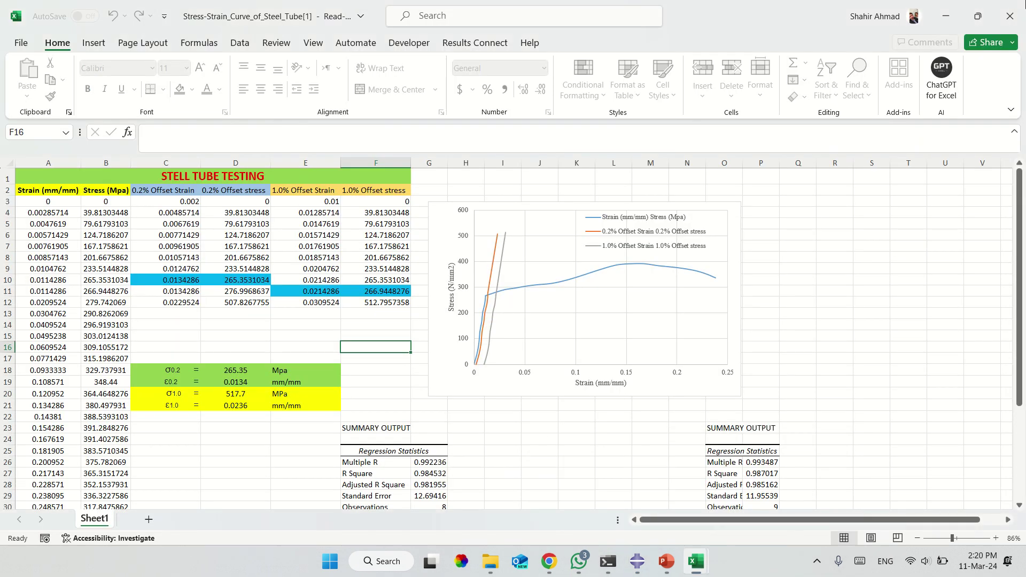
pyautogui.click(1011, 9)
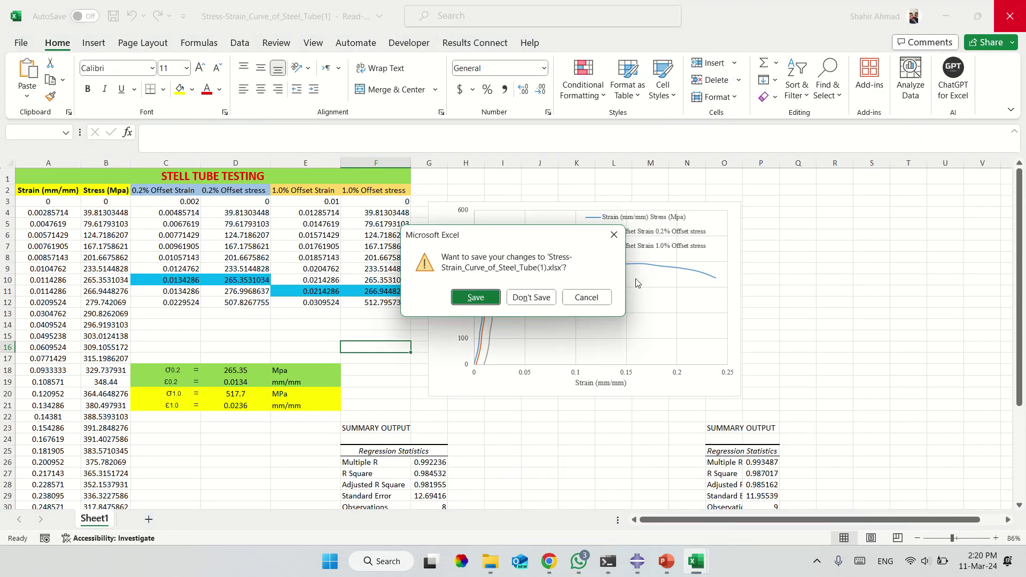
pyautogui.click(541, 297)
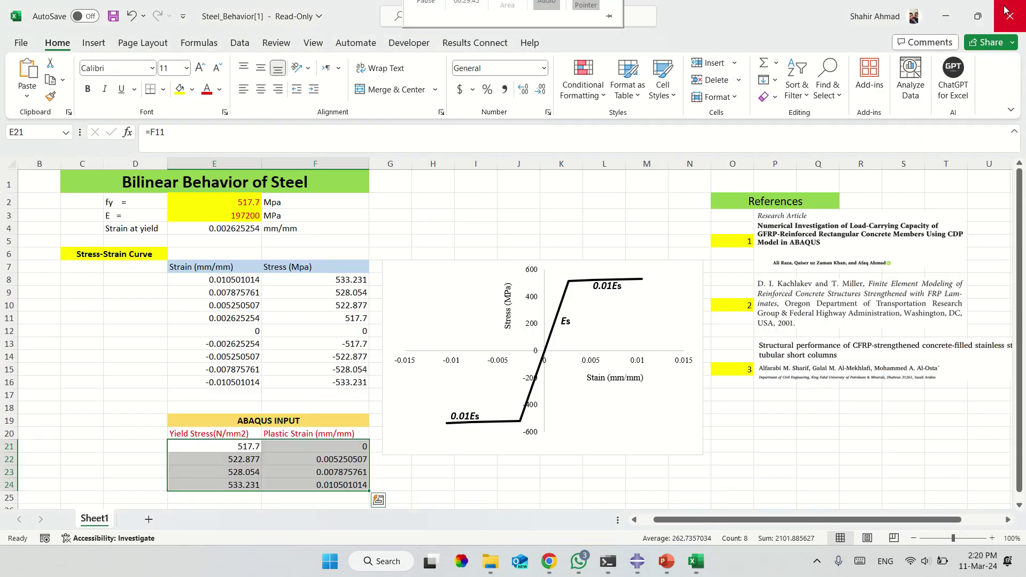
# Close the Steel_Behavior workbook, saving a copy to the Desktop.
pyautogui.click(1005, 11)
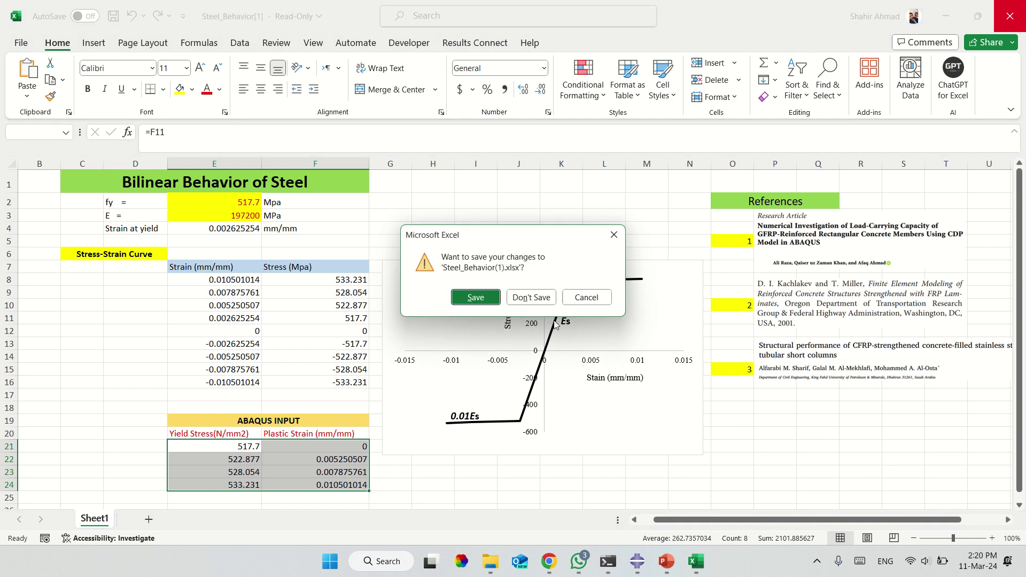
pyautogui.click(484, 301)
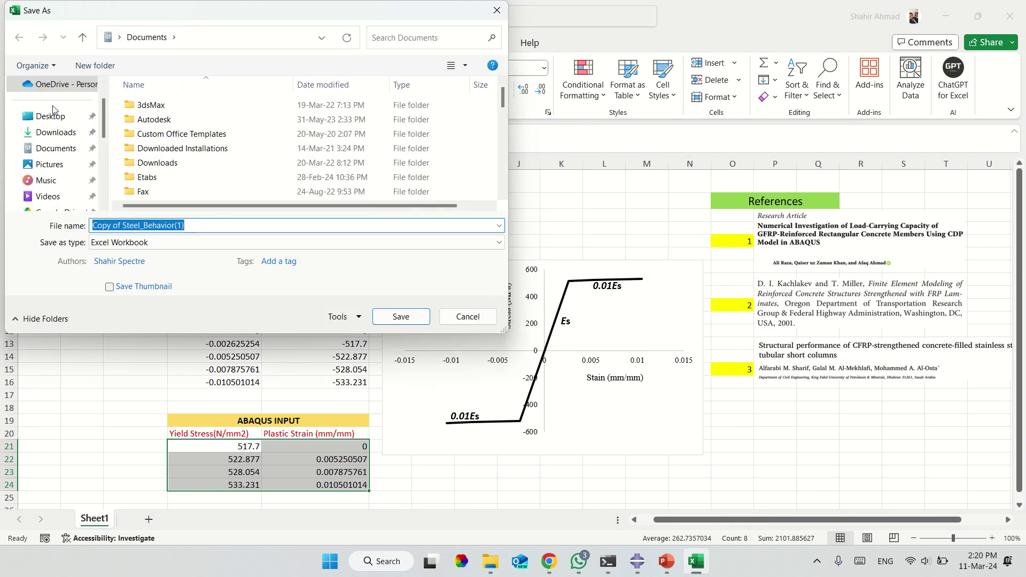
pyautogui.click(51, 116)
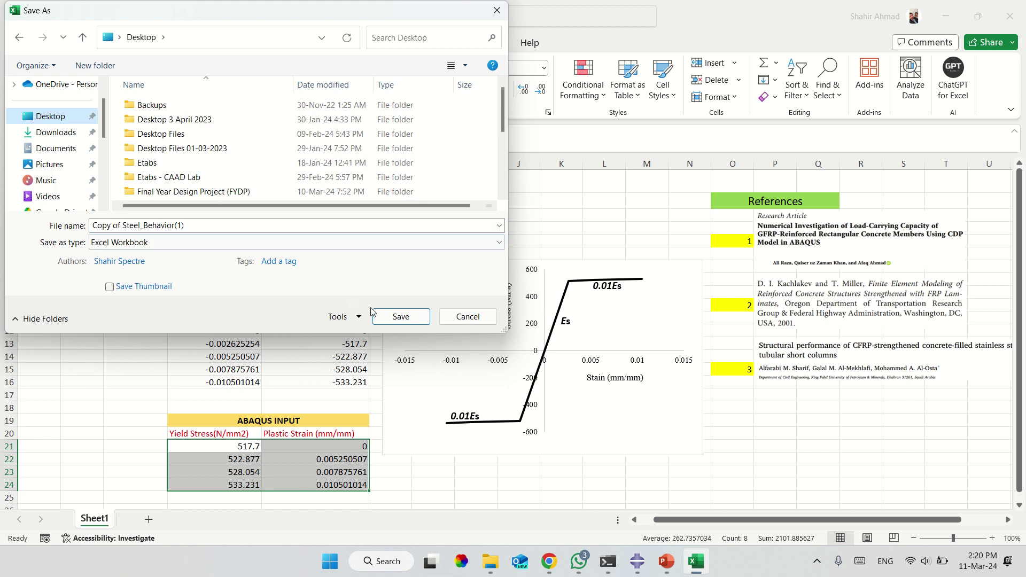
pyautogui.click(402, 317)
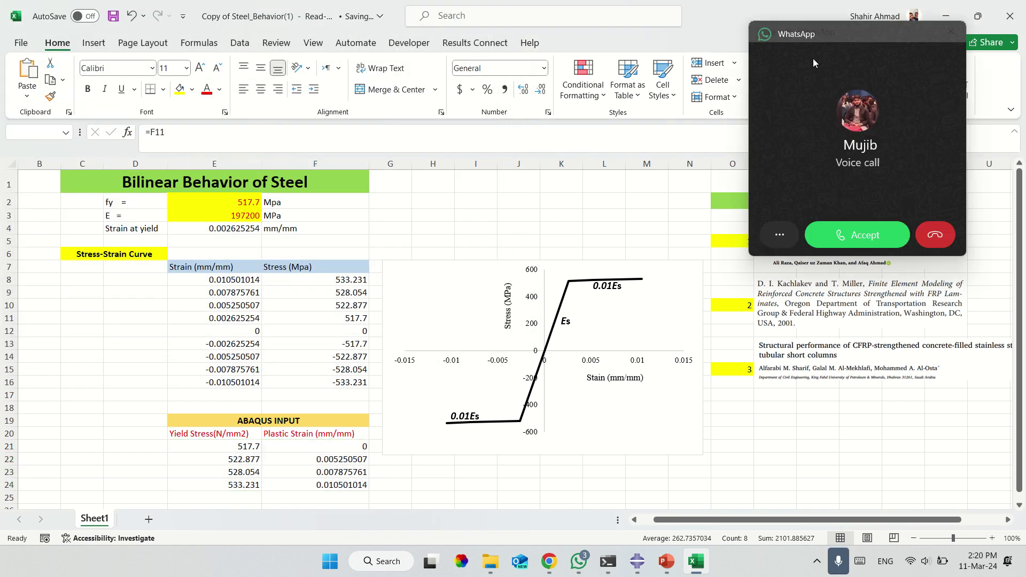
# Close the active window, decline the incoming call, and minimise Abaqus and Chrome.
pyautogui.hotkey('alt', 'F4')
pyautogui.click(923, 238)
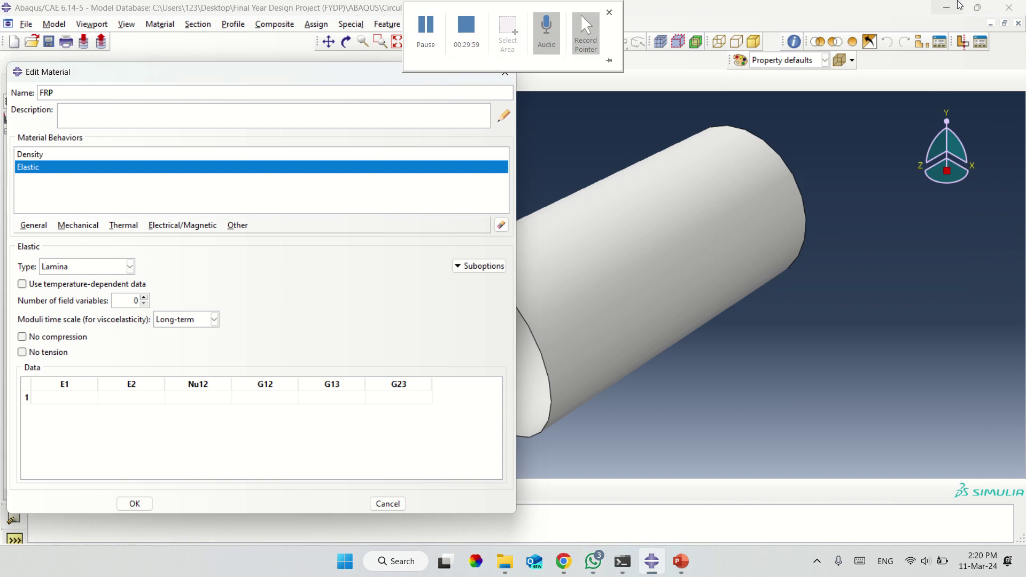
pyautogui.click(958, 5)
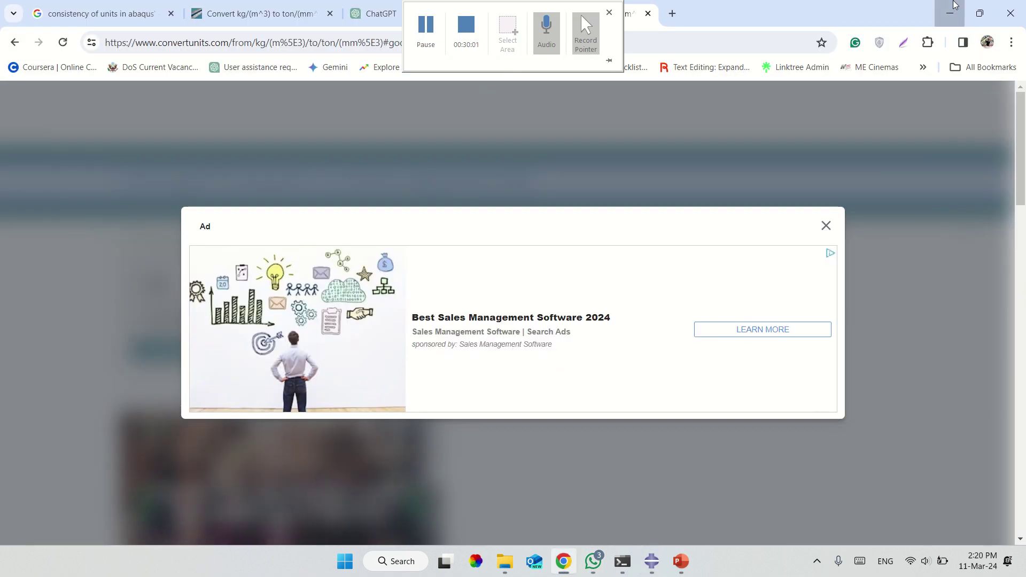
pyautogui.click(954, 7)
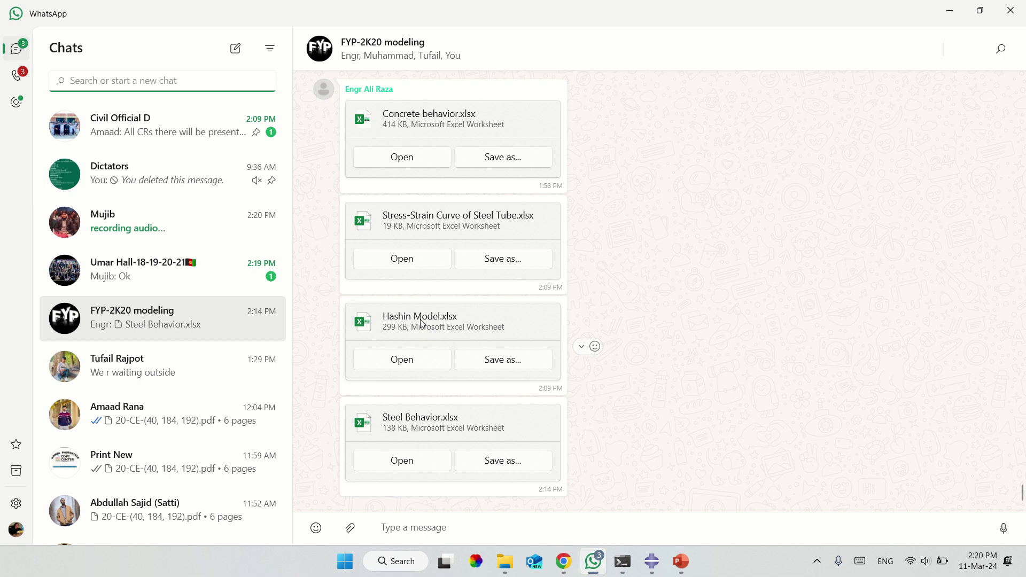
# Open the Hashin Model.xlsx attachment from the FYP-2K20 modeling group chat.
pyautogui.click(412, 368)
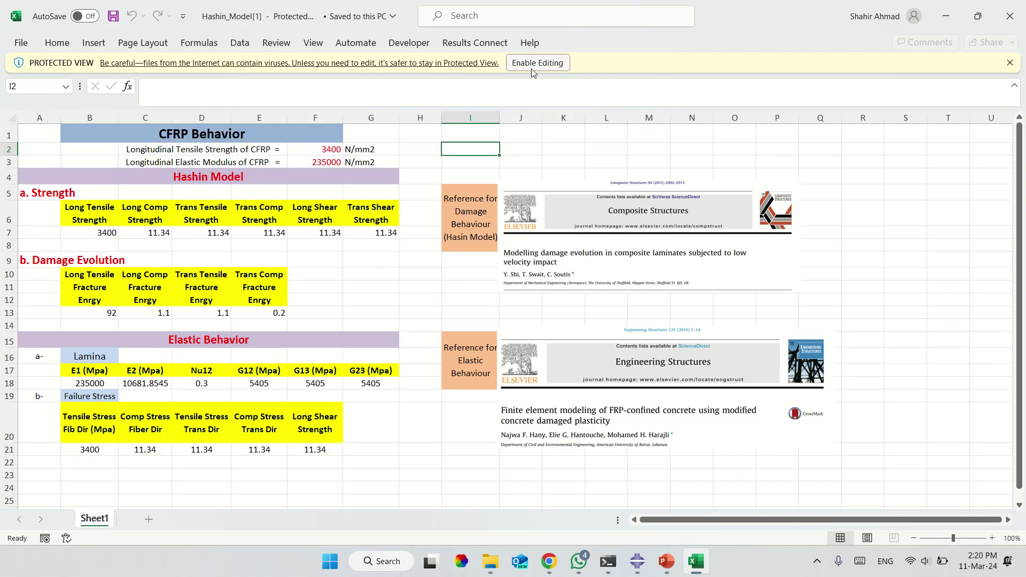
# Enable editing, then set CFRP tensile strength to 886.7 and elastic modulus to 18700.
pyautogui.click(531, 65)
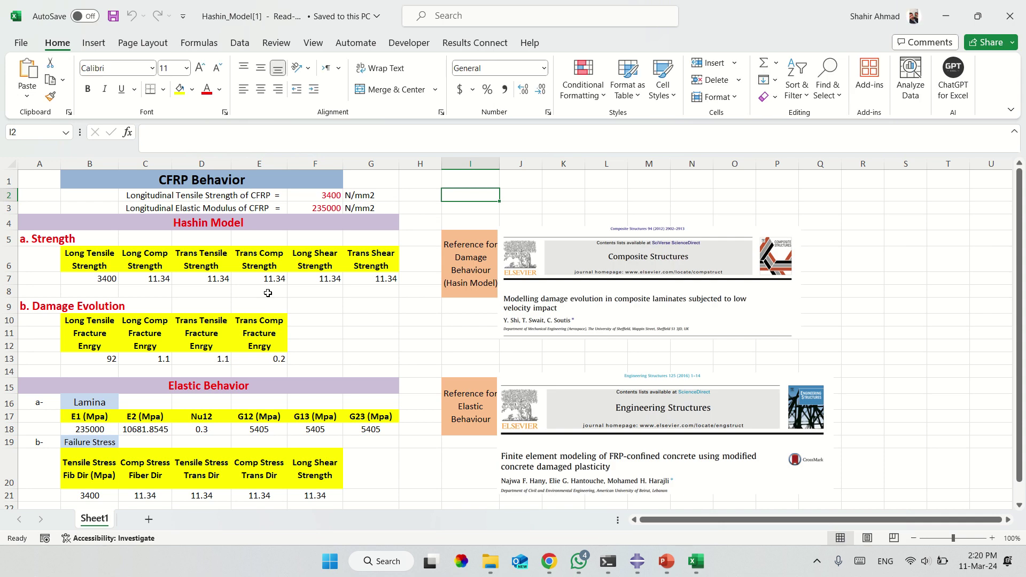
pyautogui.click(324, 200)
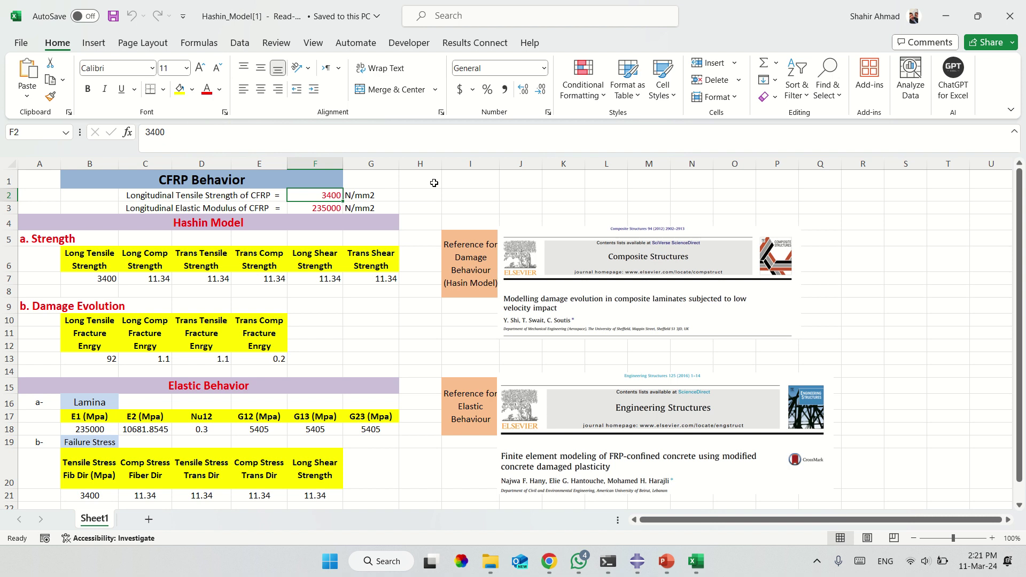
pyautogui.write('88')
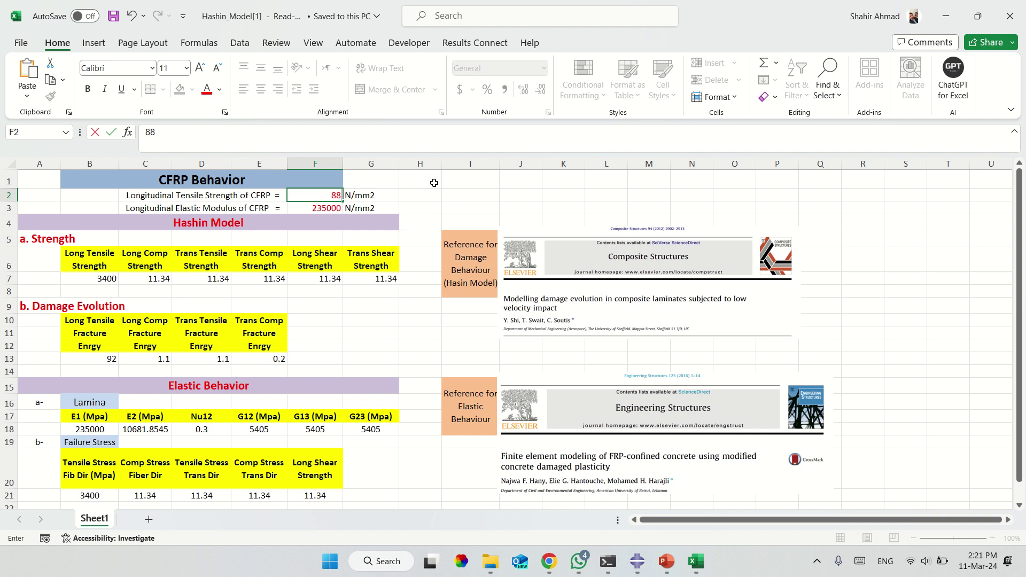
pyautogui.write('6.7')
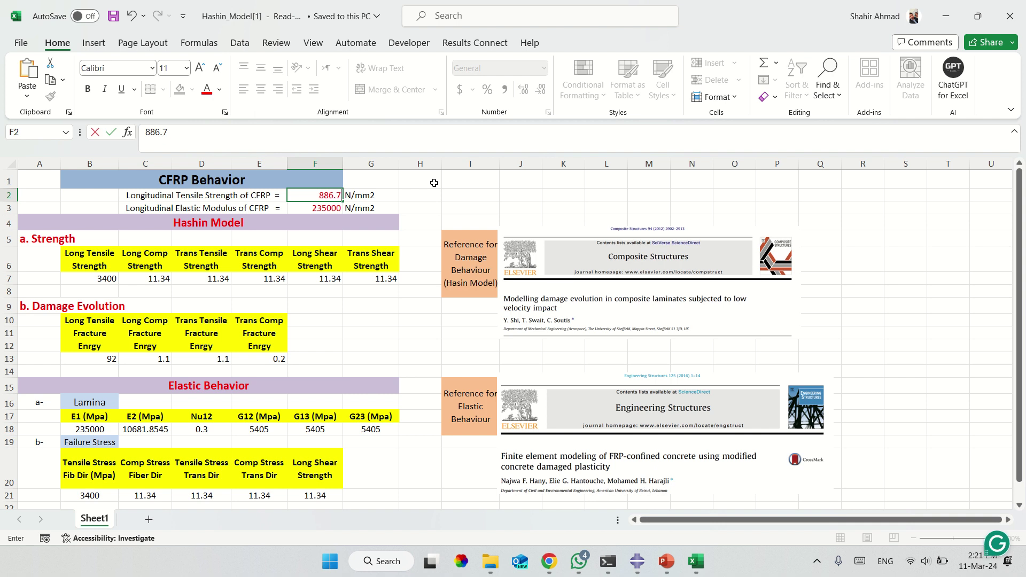
pyautogui.press('Return')
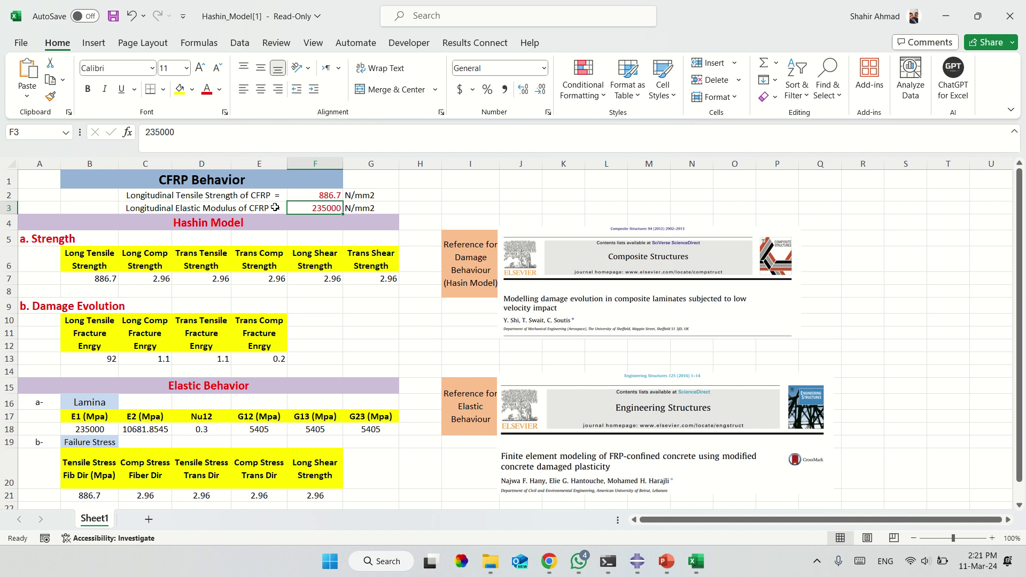
pyautogui.write('18700')
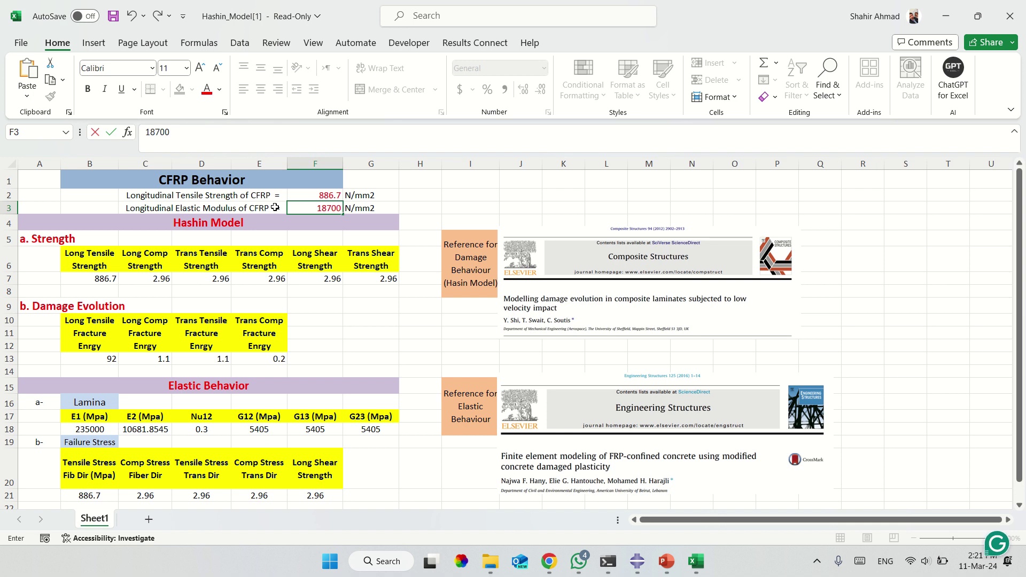
pyautogui.press('Return')
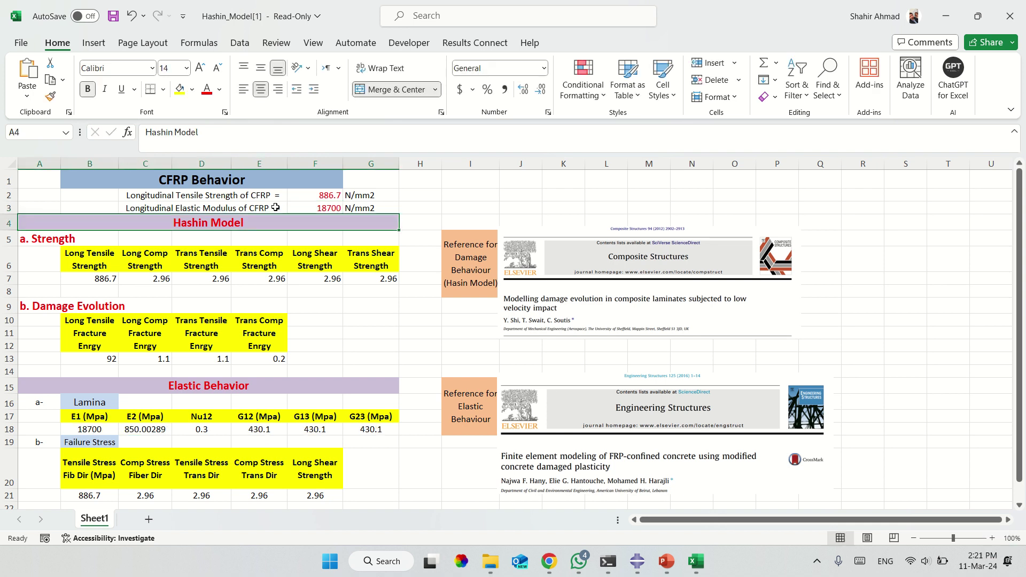
pyautogui.click(358, 208)
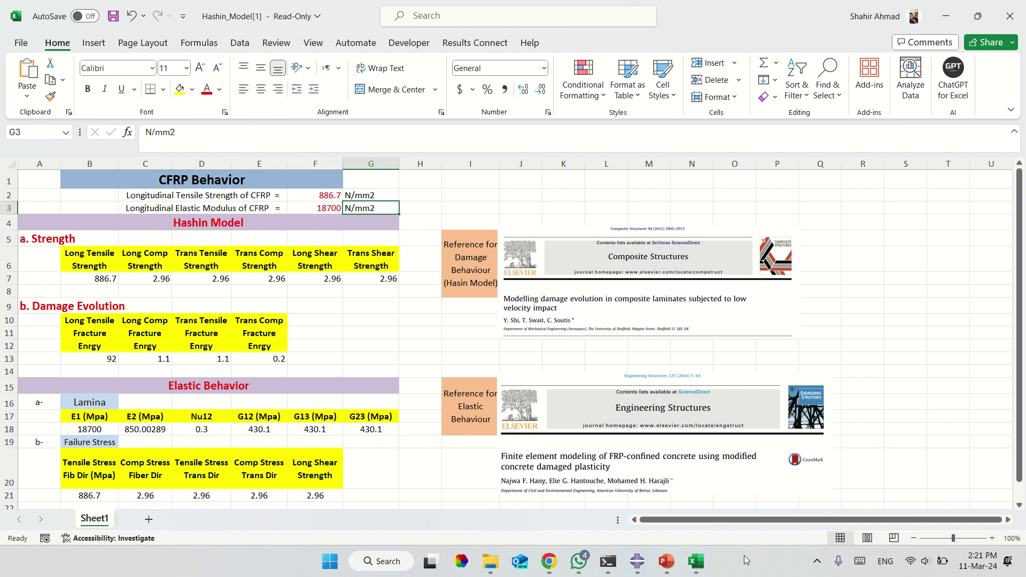
pyautogui.click(639, 567)
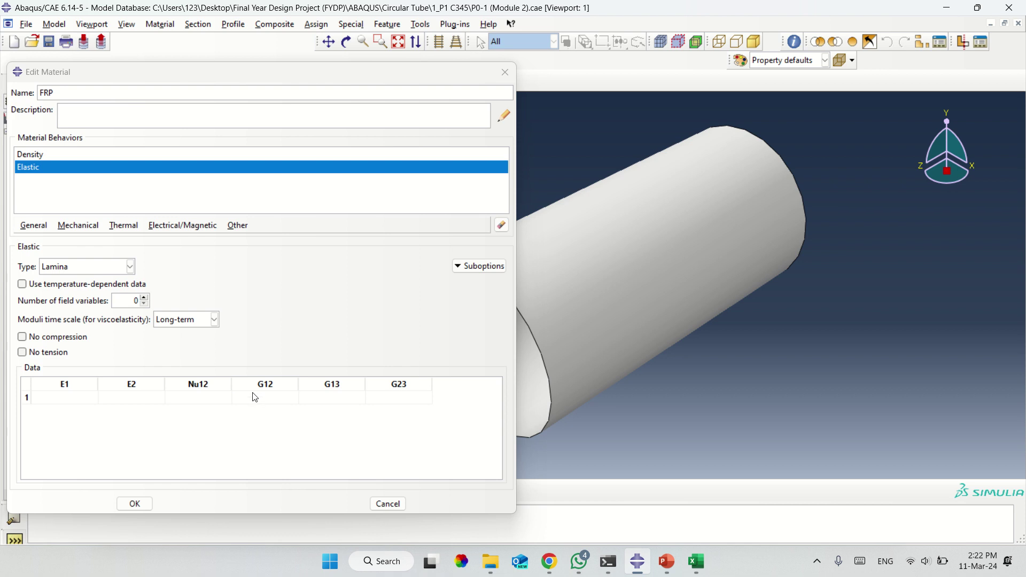
pyautogui.click(213, 397)
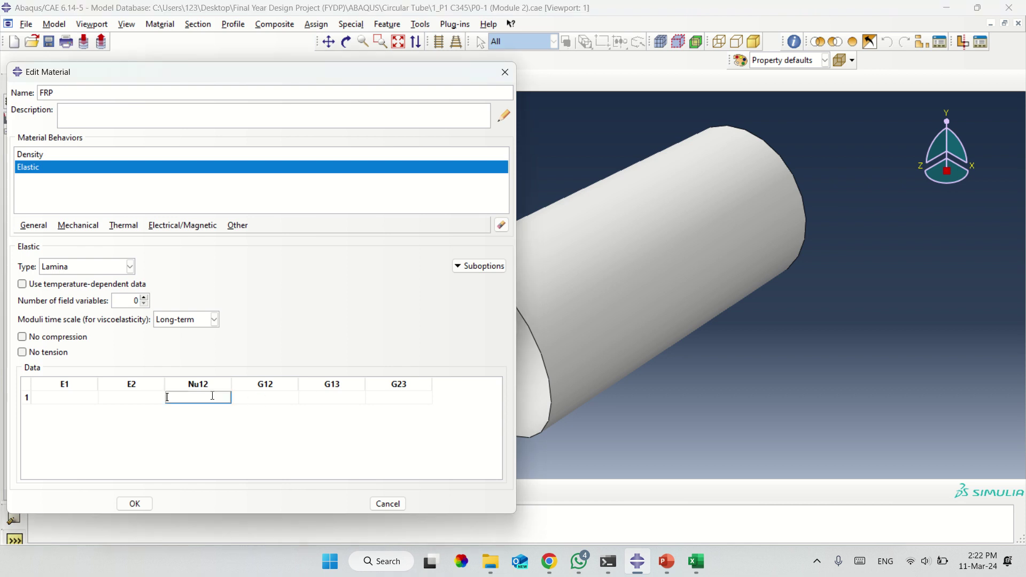
pyautogui.click(268, 402)
pyautogui.click(401, 404)
pyautogui.moveTo(401, 404); pyautogui.dragTo(271, 401)
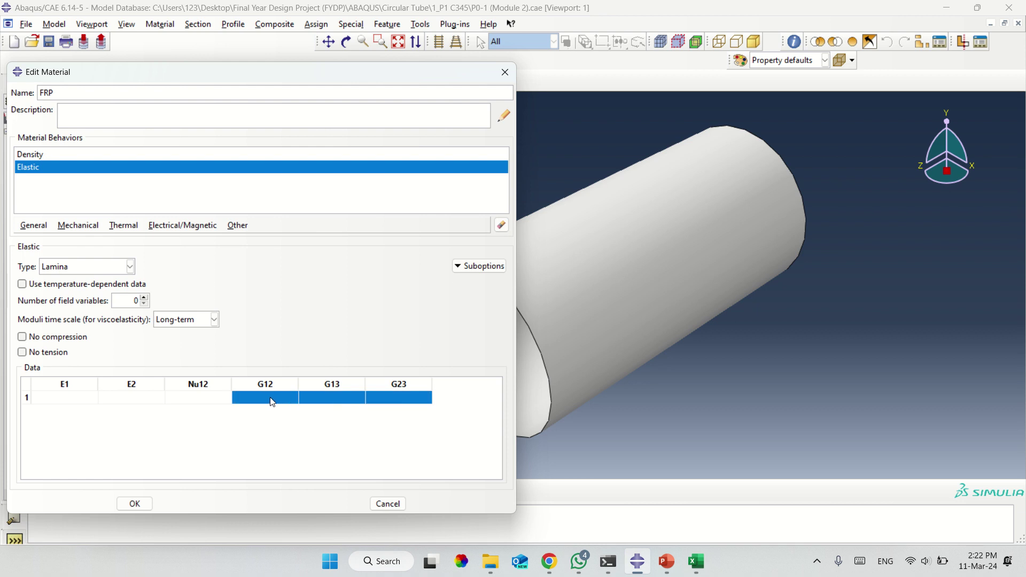
pyautogui.click(703, 568)
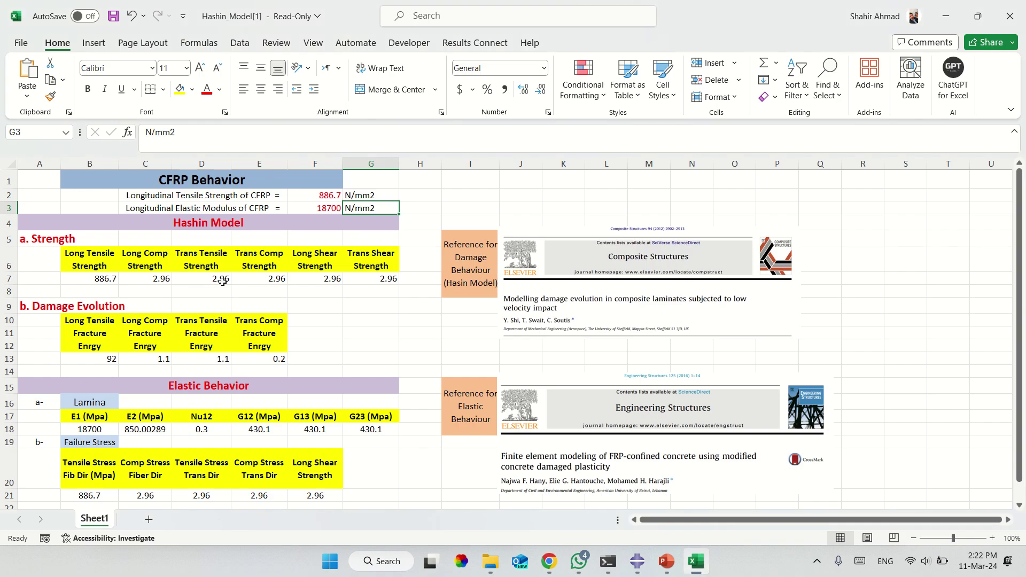
# Select the six Hashin strength values in row 7 (B7:G7), then return to Abaqus.
pyautogui.moveTo(113, 282); pyautogui.dragTo(374, 278)
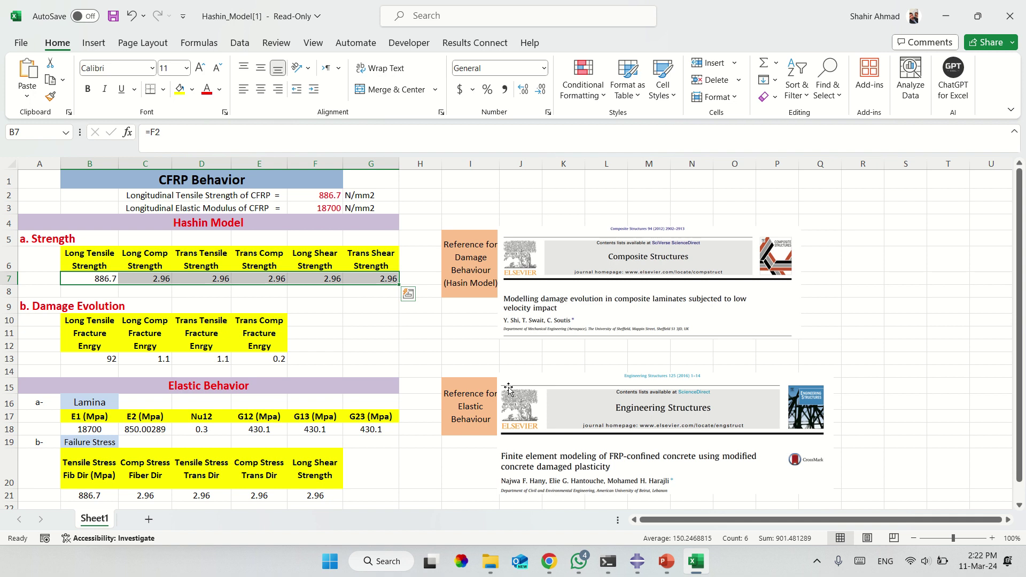
pyautogui.click(644, 564)
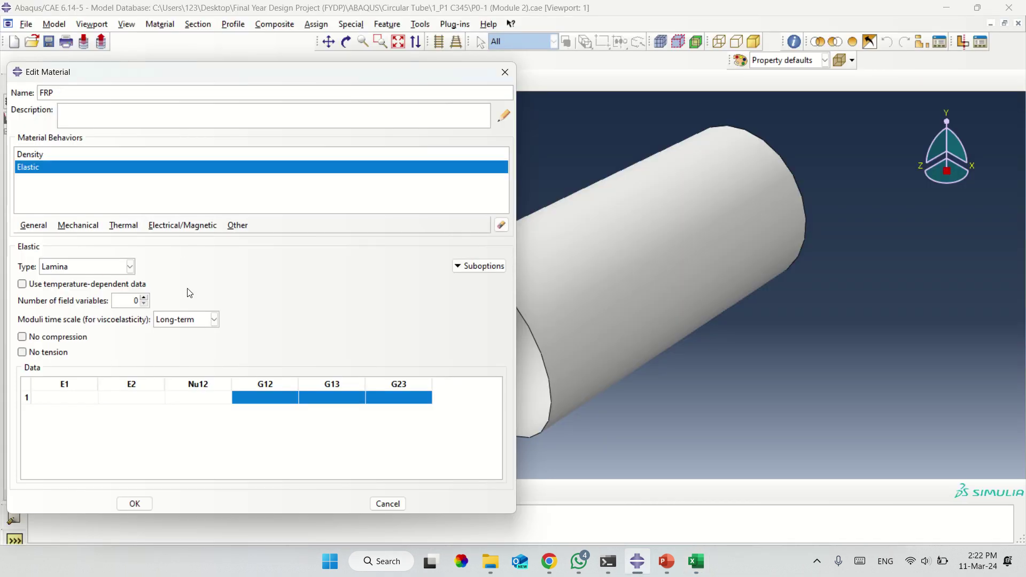
pyautogui.click(479, 266)
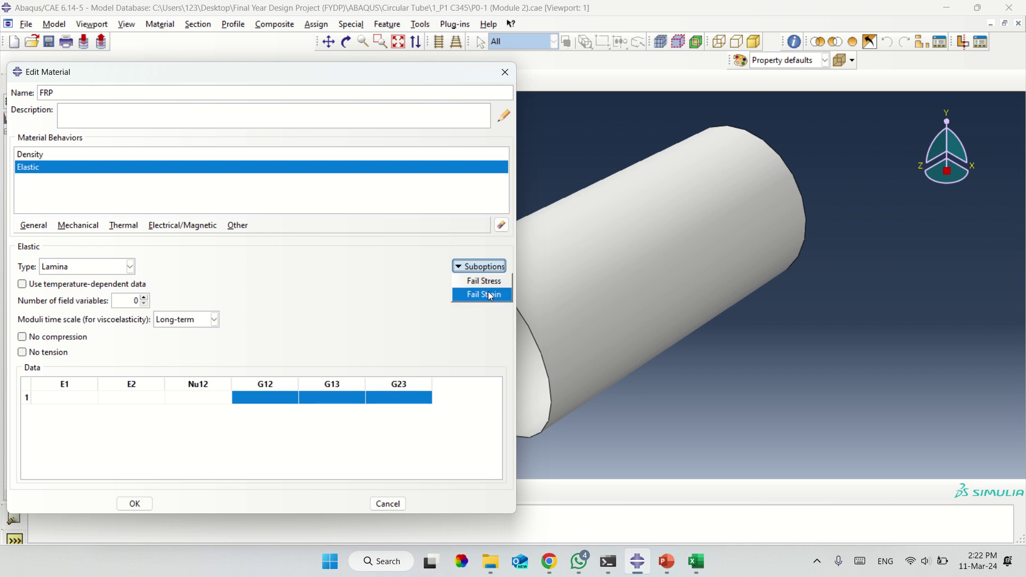
pyautogui.click(111, 271)
pyautogui.click(112, 271)
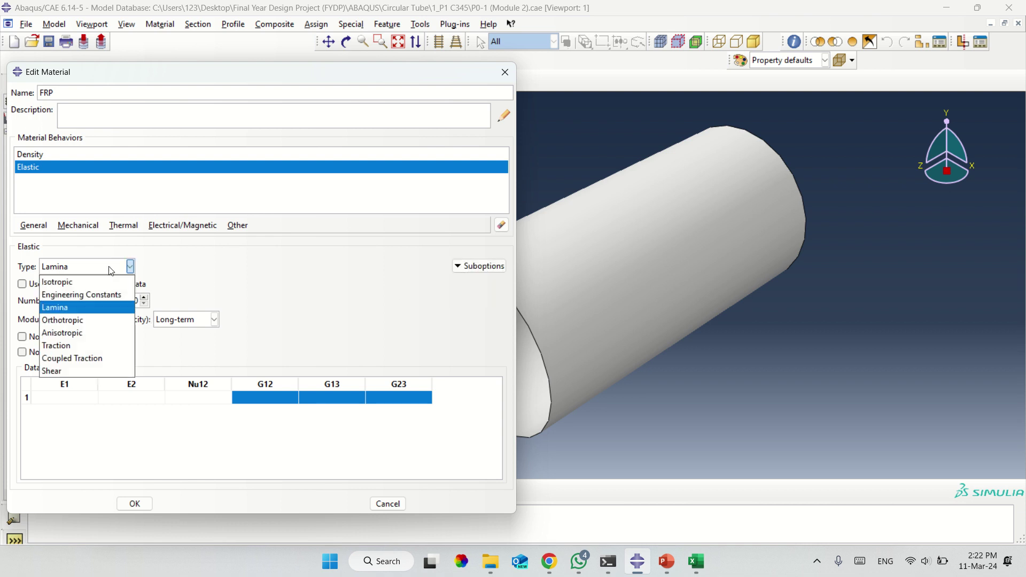
# Copy row 18's Lamina constants (18700, 850.00289, 0.3, 430.1 ×3) in Excel.
pyautogui.click(276, 273)
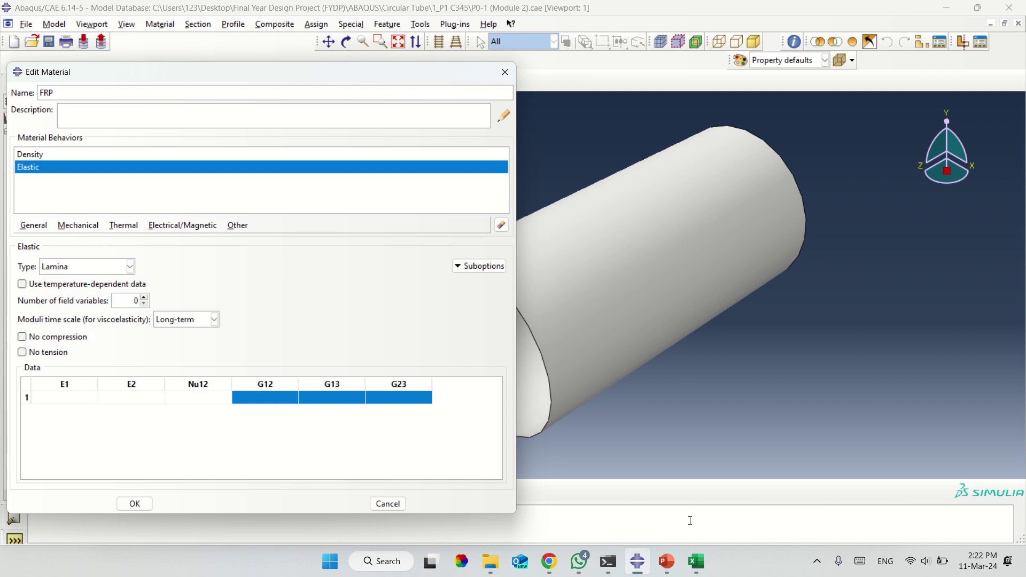
pyautogui.click(695, 566)
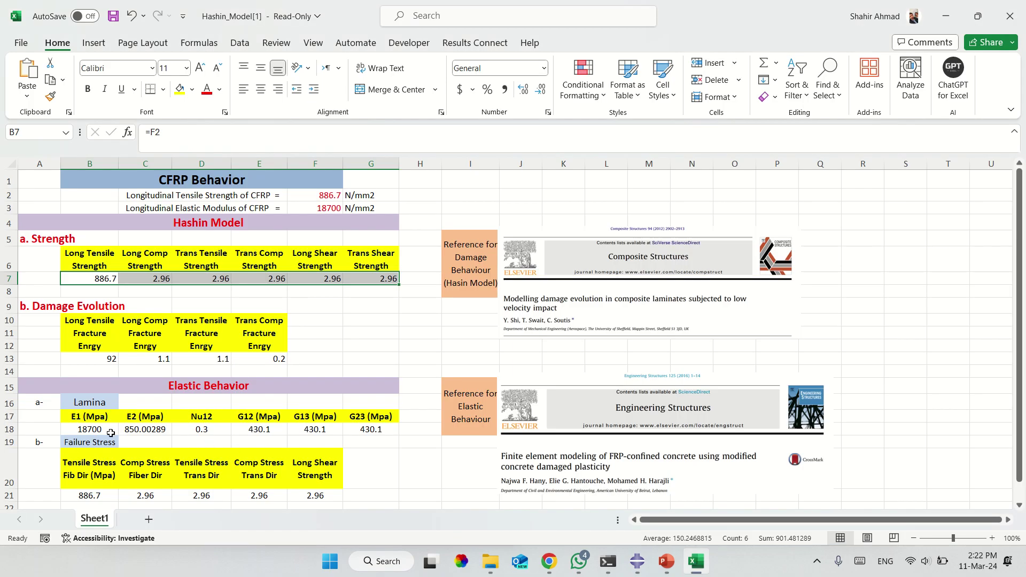
pyautogui.moveTo(96, 431); pyautogui.dragTo(398, 431)
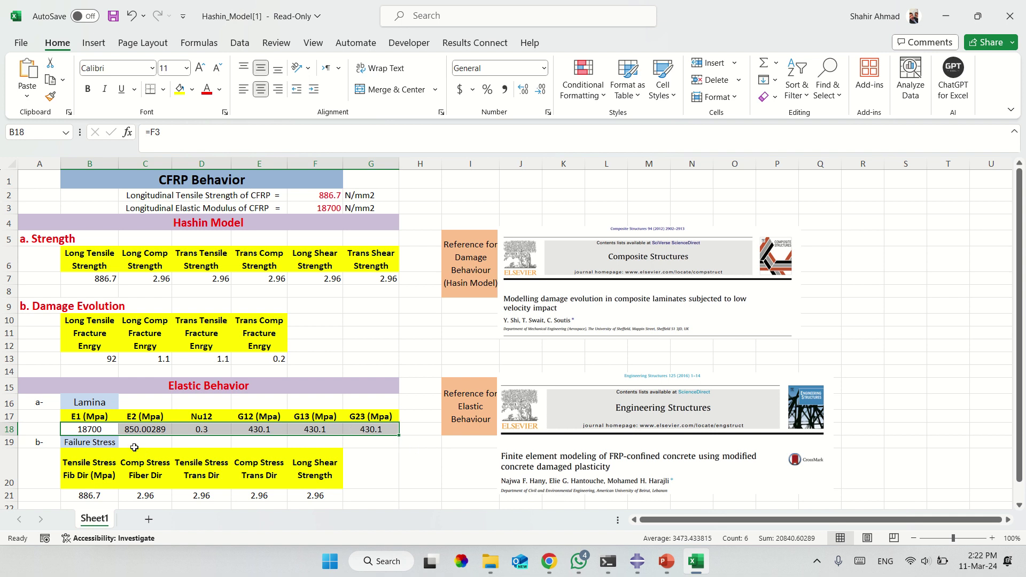
pyautogui.click(102, 430)
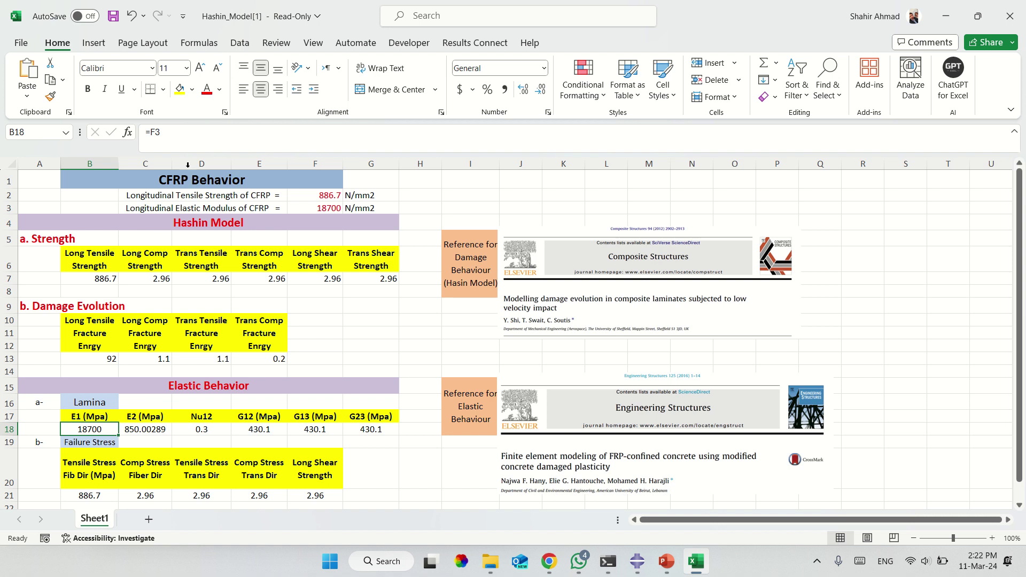
pyautogui.press('F2')
pyautogui.click(351, 357)
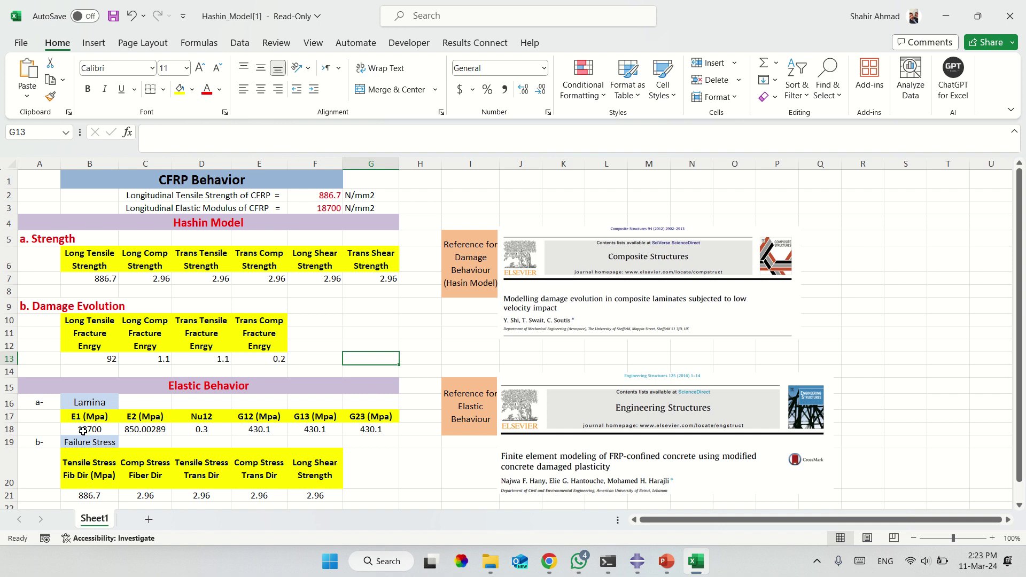
pyautogui.moveTo(83, 431); pyautogui.dragTo(371, 431)
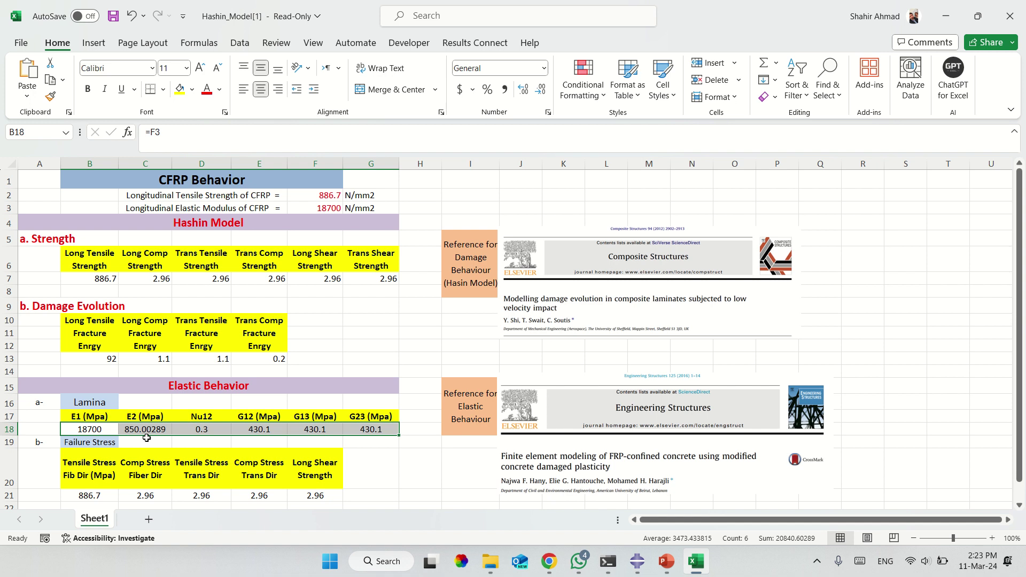
pyautogui.hotkey('ctrl', 'c')
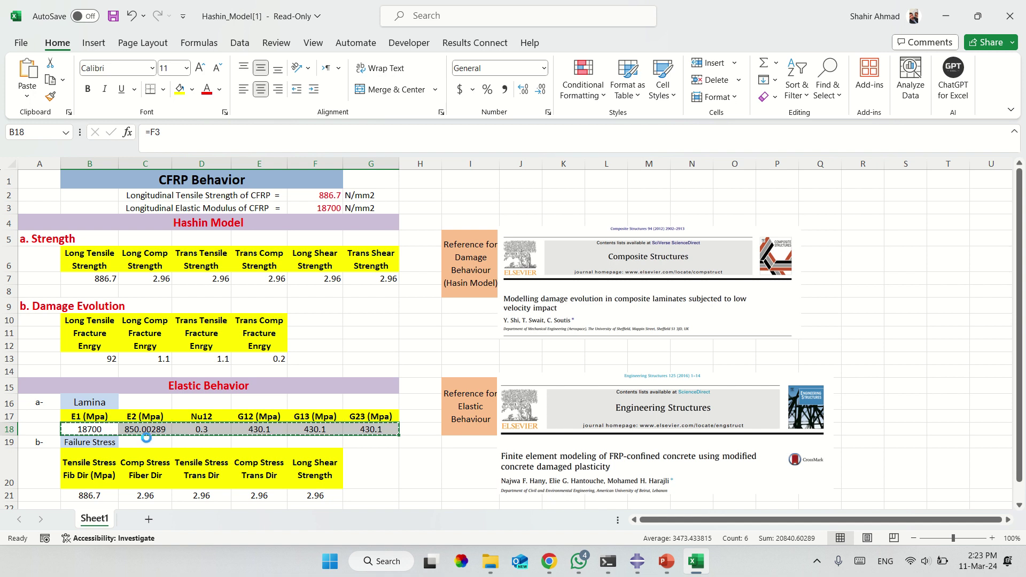
# Paste the six elastic constants into the first row of the Lamina table.
pyautogui.click(640, 564)
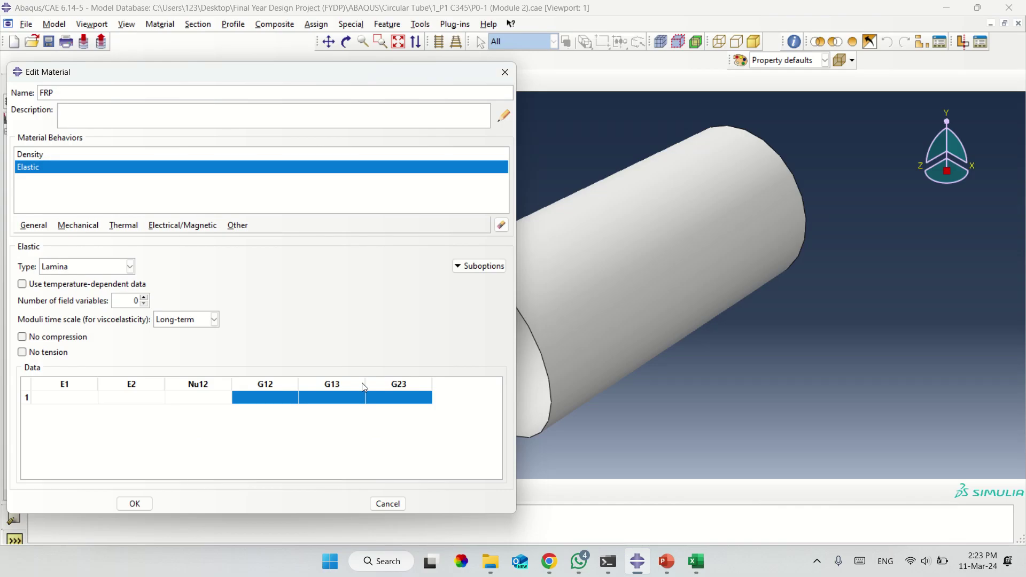
pyautogui.click(83, 398)
pyautogui.rightClick(81, 396)
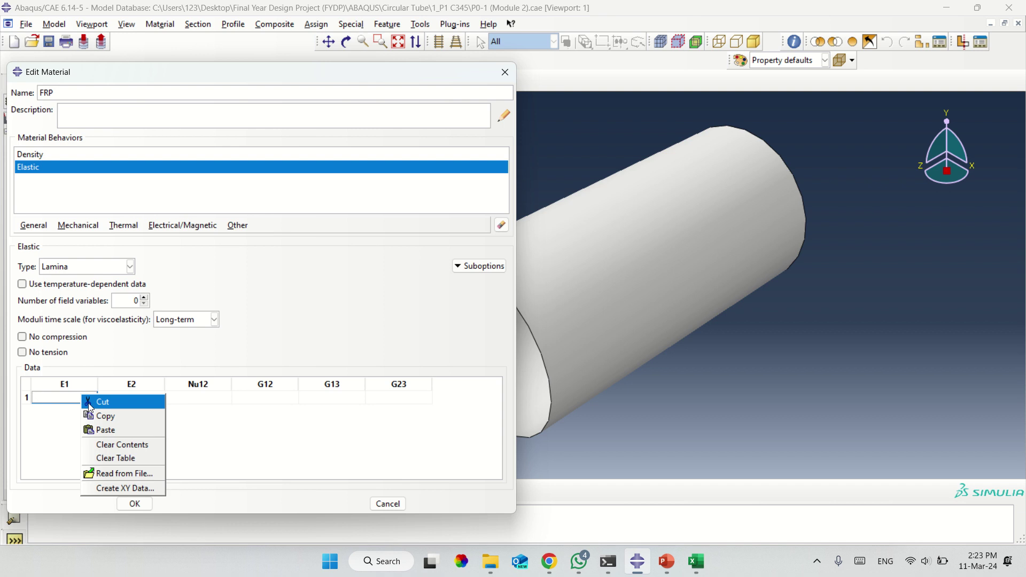
pyautogui.click(110, 430)
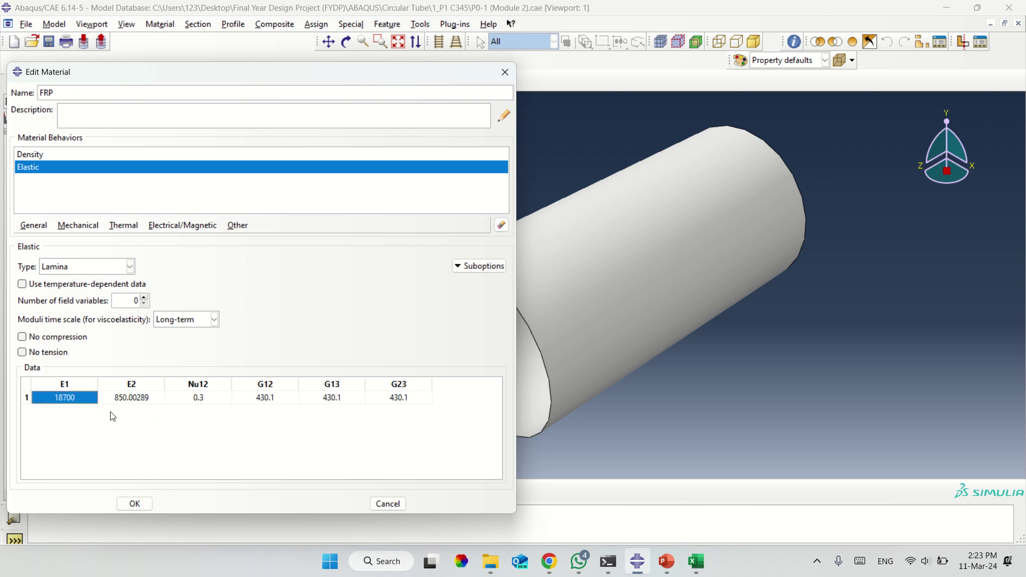
# Delete the Elastic behaviour from the FRP material.
pyautogui.click(81, 232)
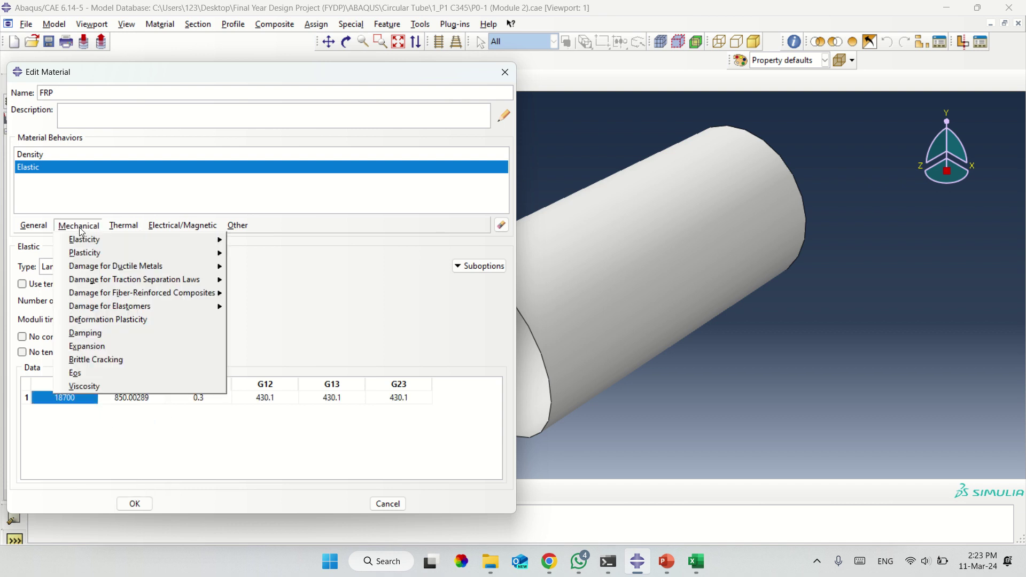
pyautogui.click(124, 225)
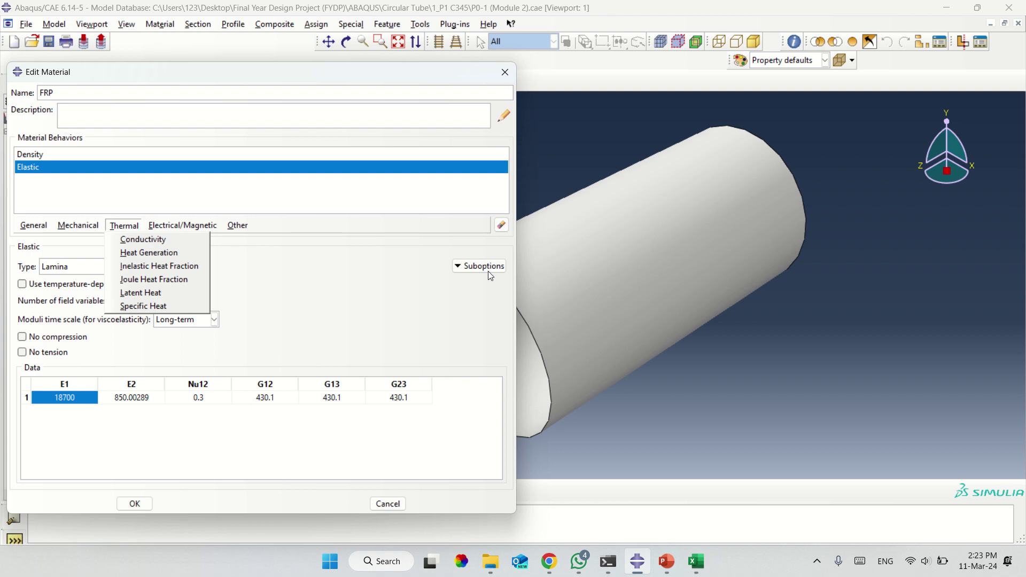
pyautogui.click(501, 233)
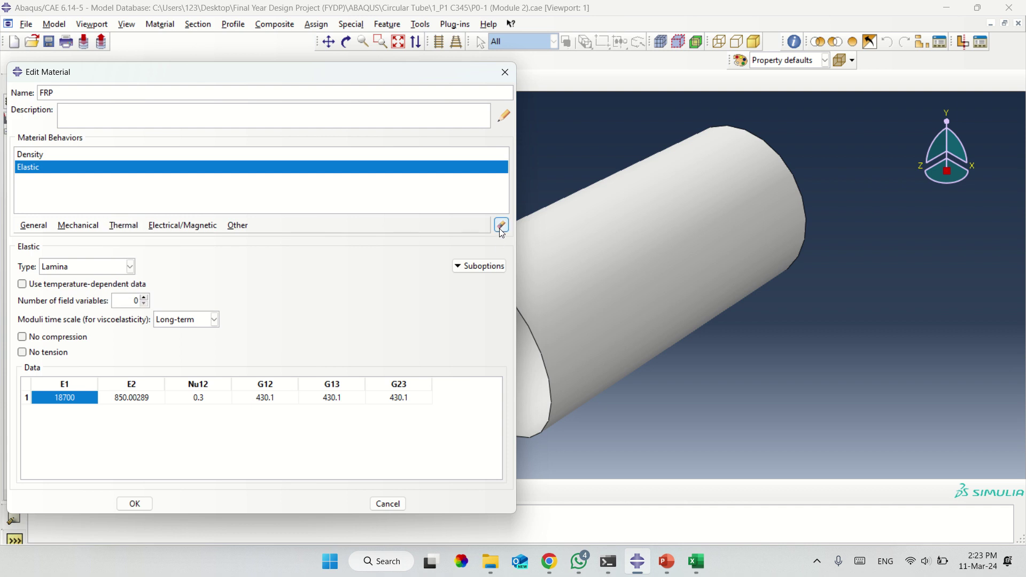
pyautogui.click(183, 164)
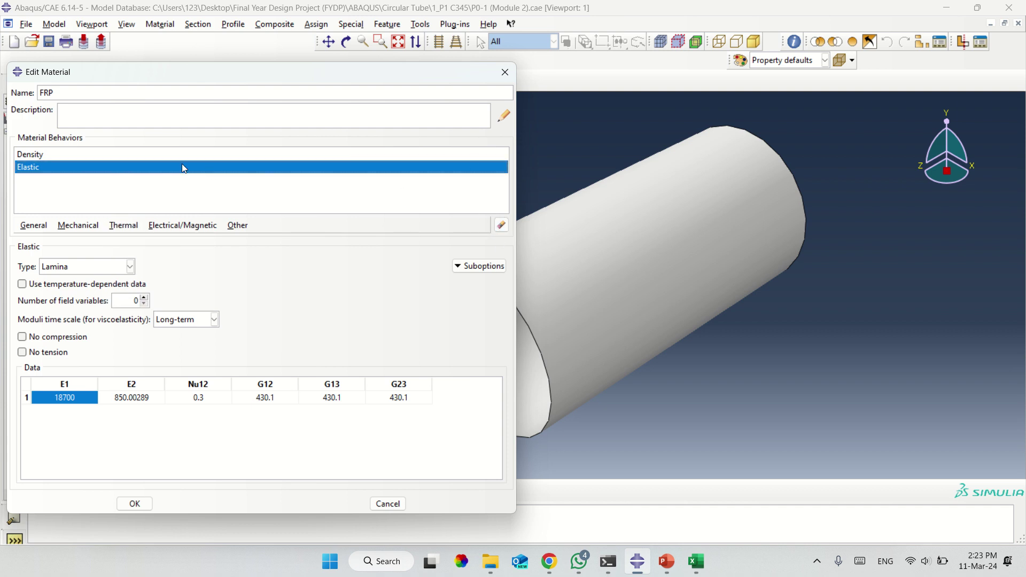
pyautogui.click(496, 231)
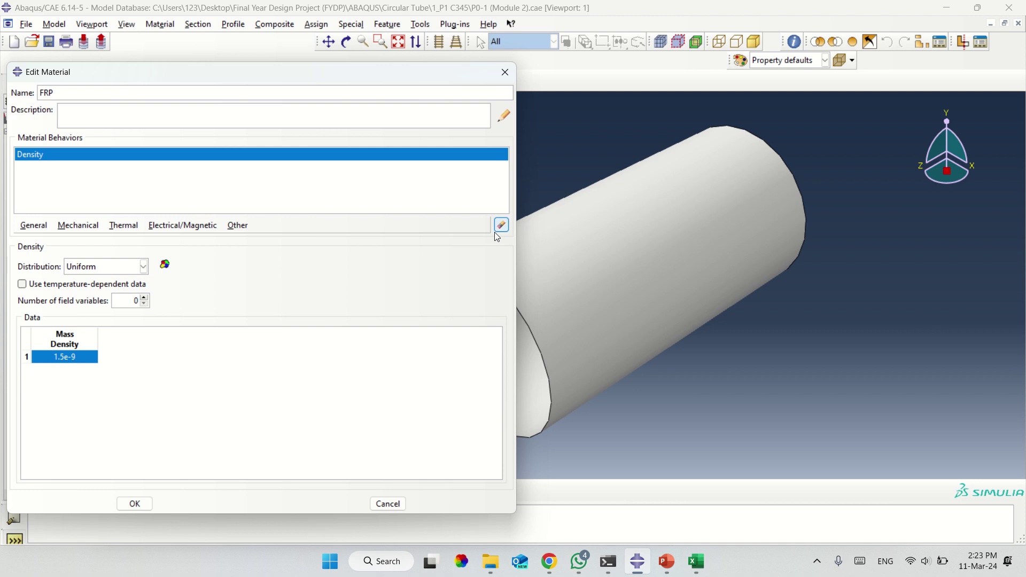
# Add a Hashin Damage behaviour to FRP, then delete it again.
pyautogui.click(89, 230)
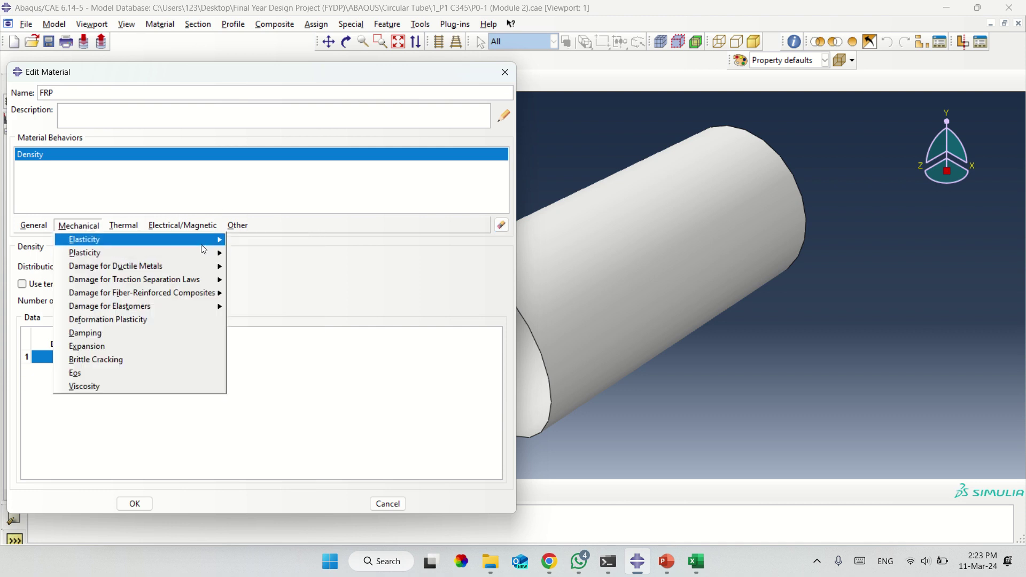
pyautogui.moveTo(204, 252)
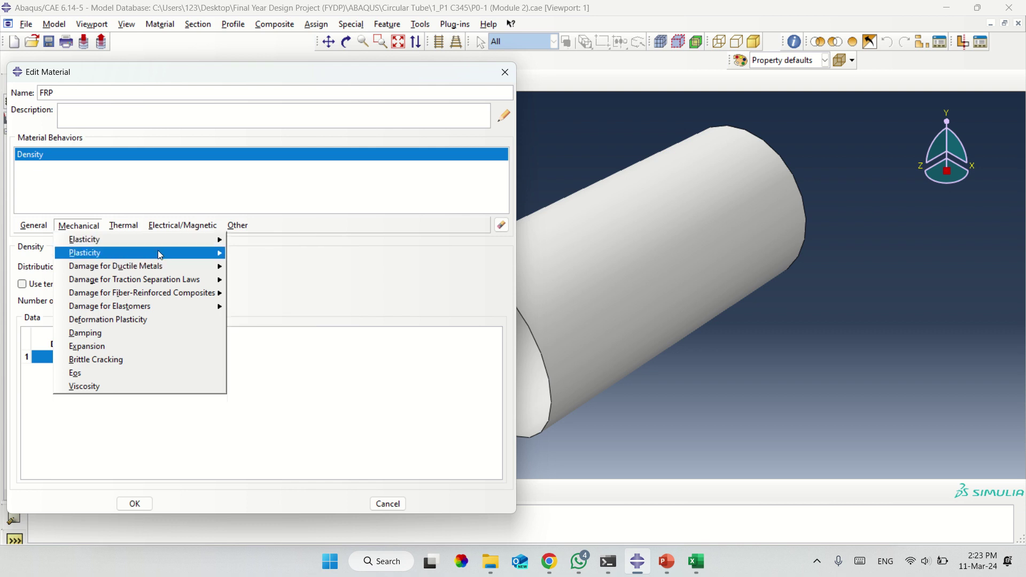
pyautogui.click(97, 227)
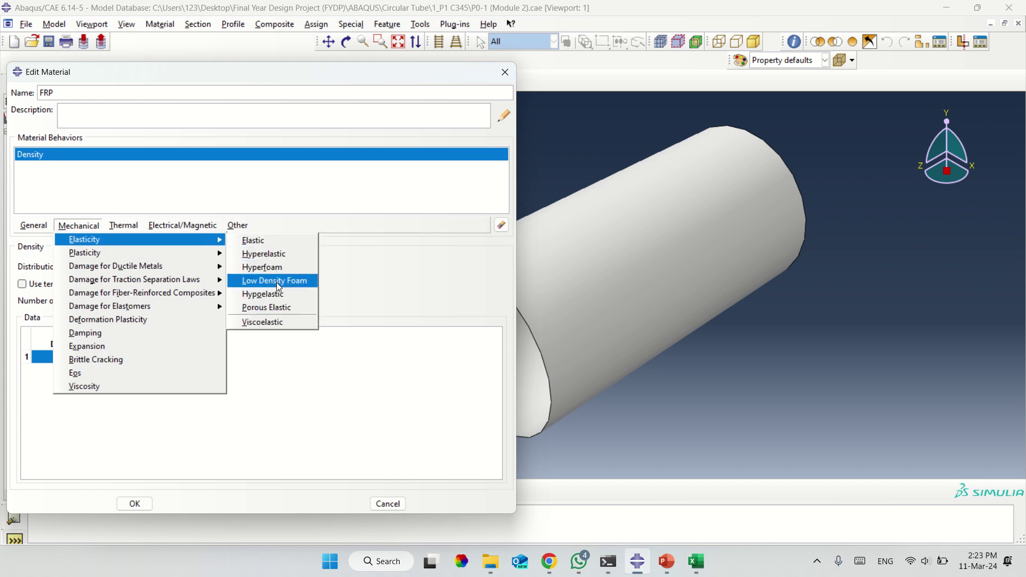
pyautogui.moveTo(143, 257)
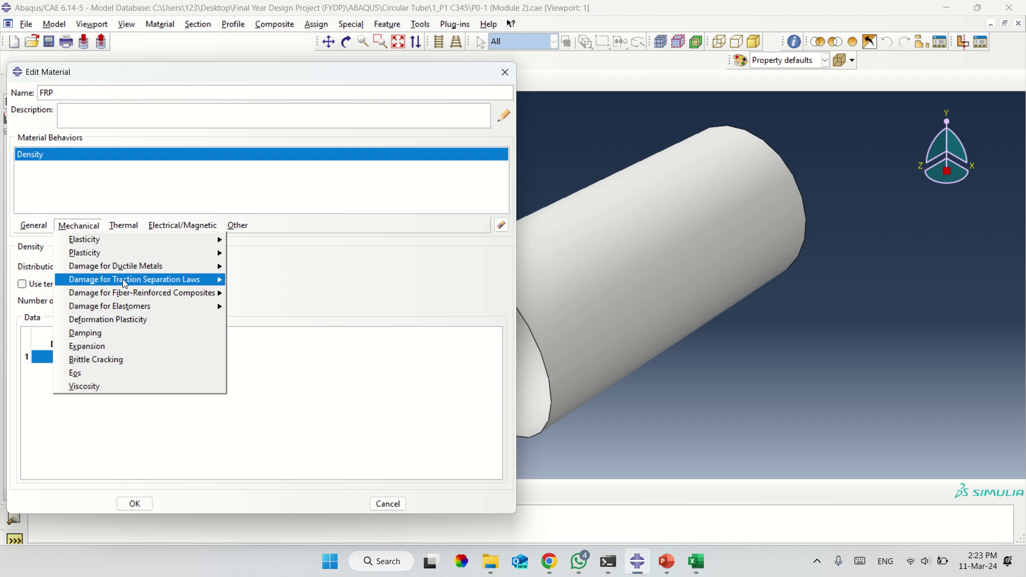
pyautogui.moveTo(162, 284)
pyautogui.moveTo(193, 289)
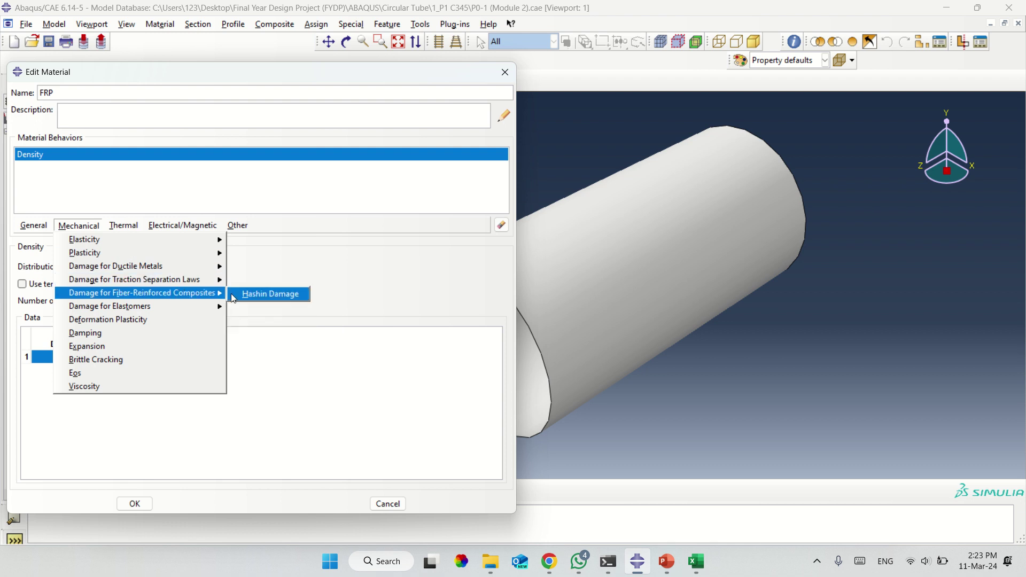
pyautogui.click(265, 297)
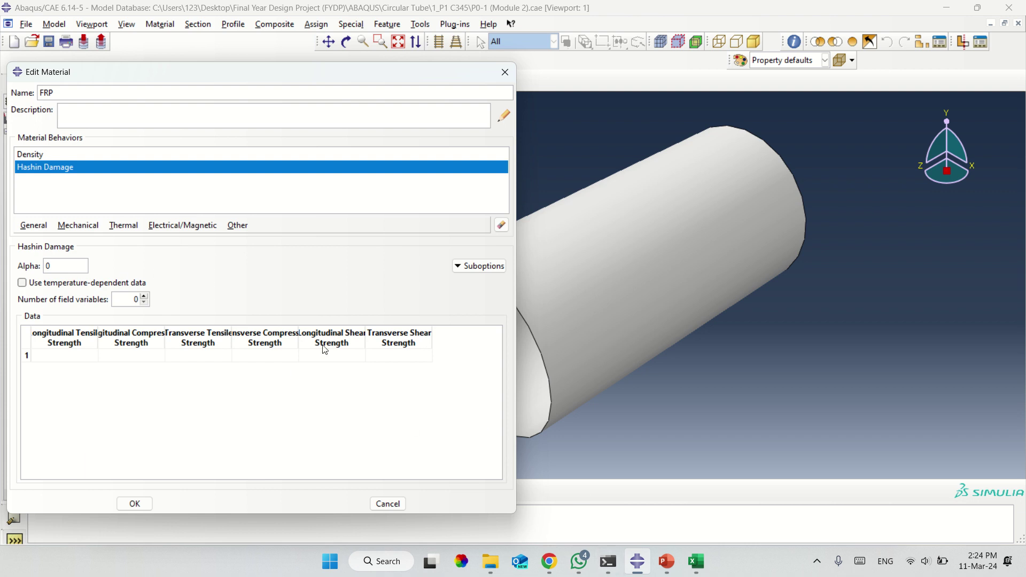
pyautogui.click(499, 228)
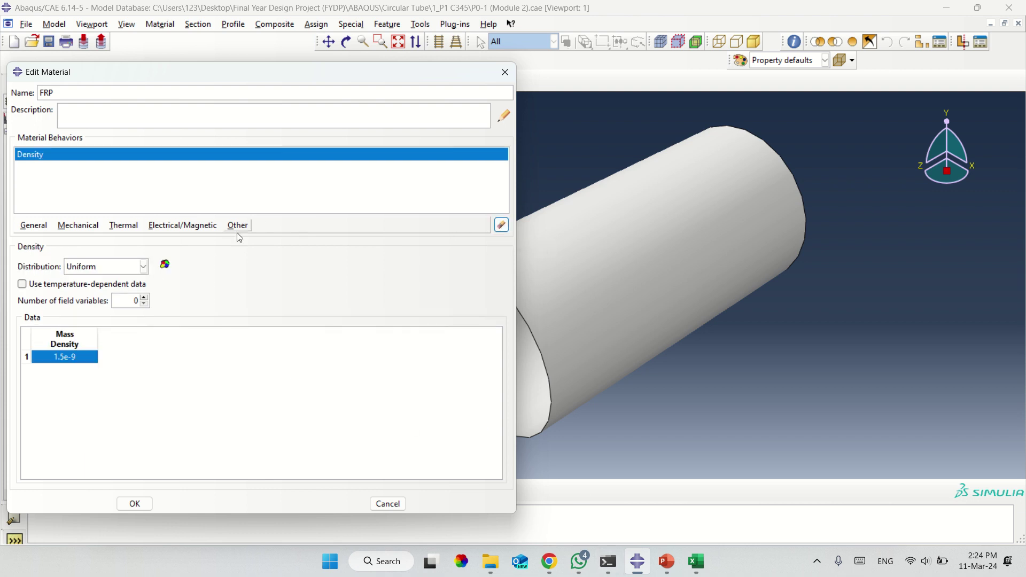
# Add a Lamina Elastic behaviour and paste in 18700, 850.00289, 0.3, 430.1, 430.1, 430.1.
pyautogui.click(80, 225)
pyautogui.moveTo(104, 239)
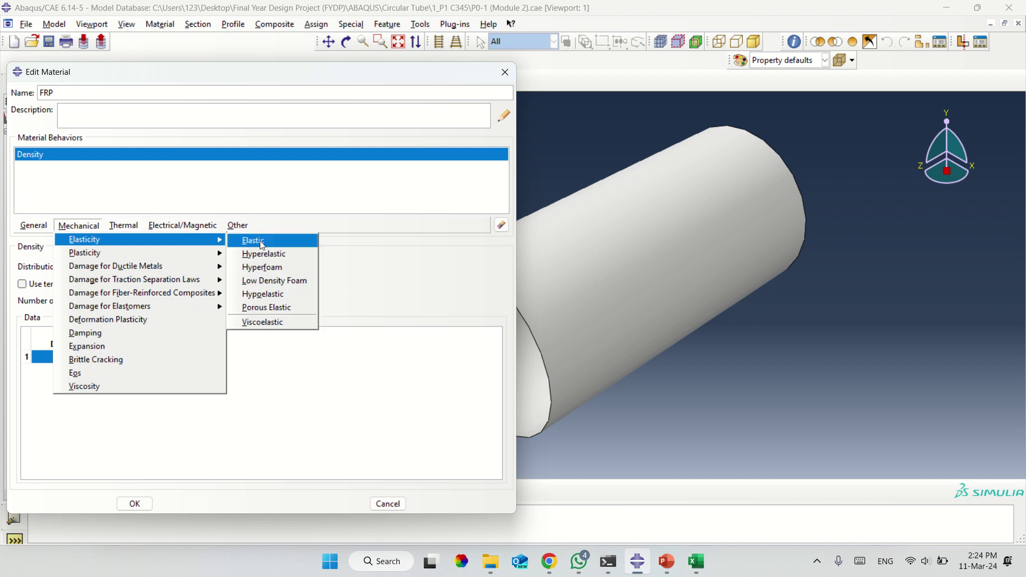
pyautogui.click(259, 241)
pyautogui.click(79, 412)
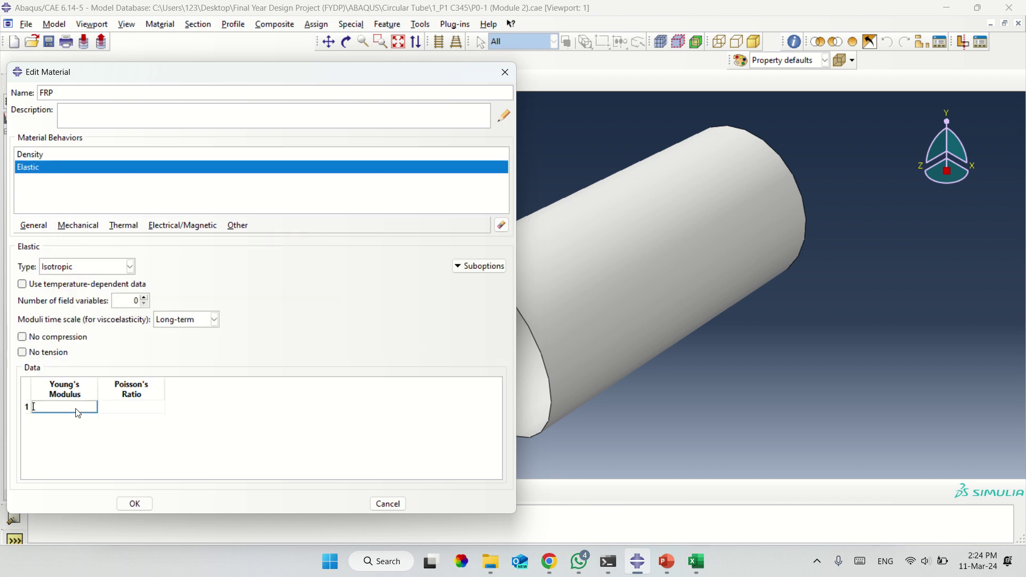
pyautogui.click(98, 268)
pyautogui.click(79, 309)
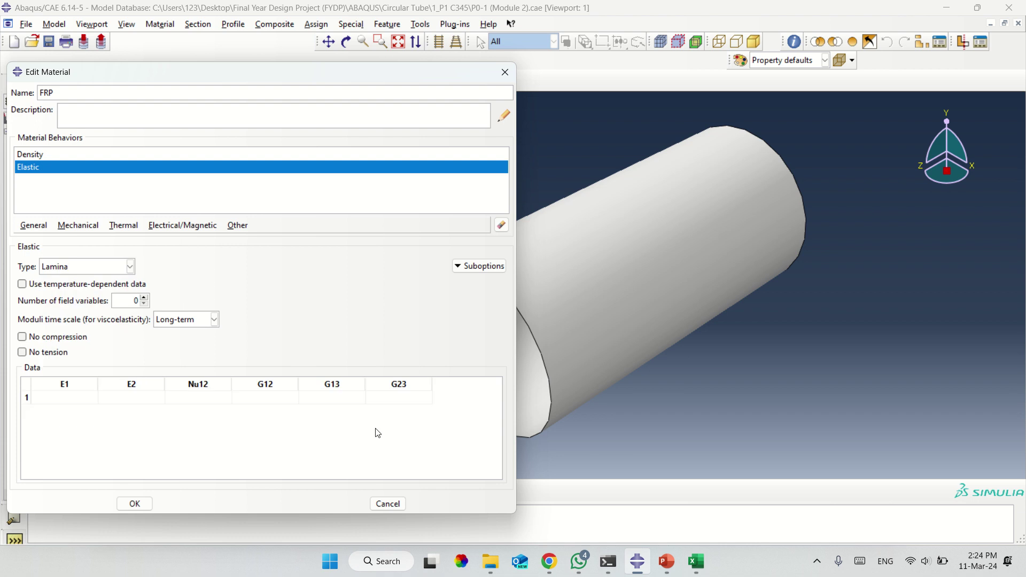
pyautogui.click(696, 561)
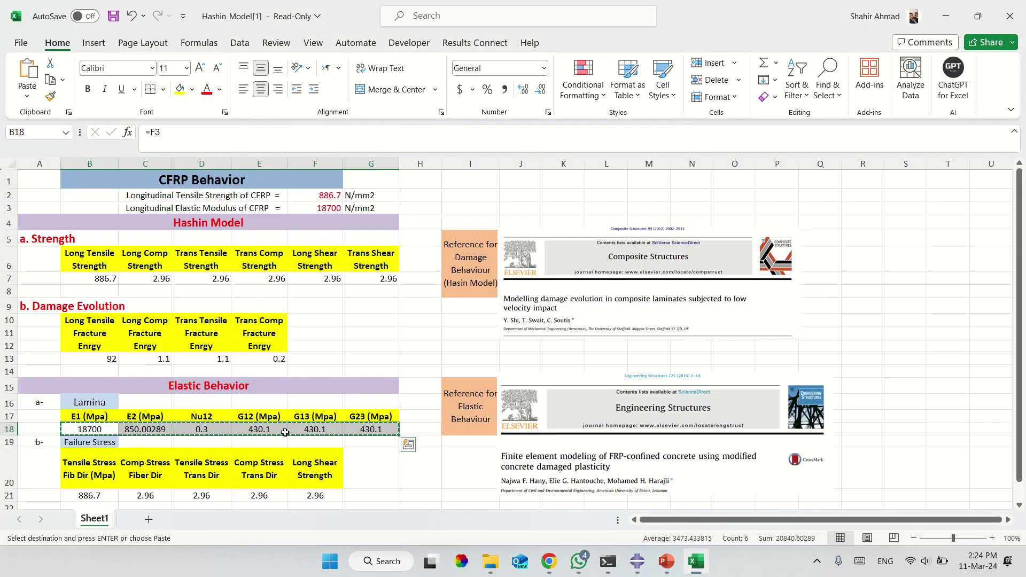
pyautogui.click(637, 561)
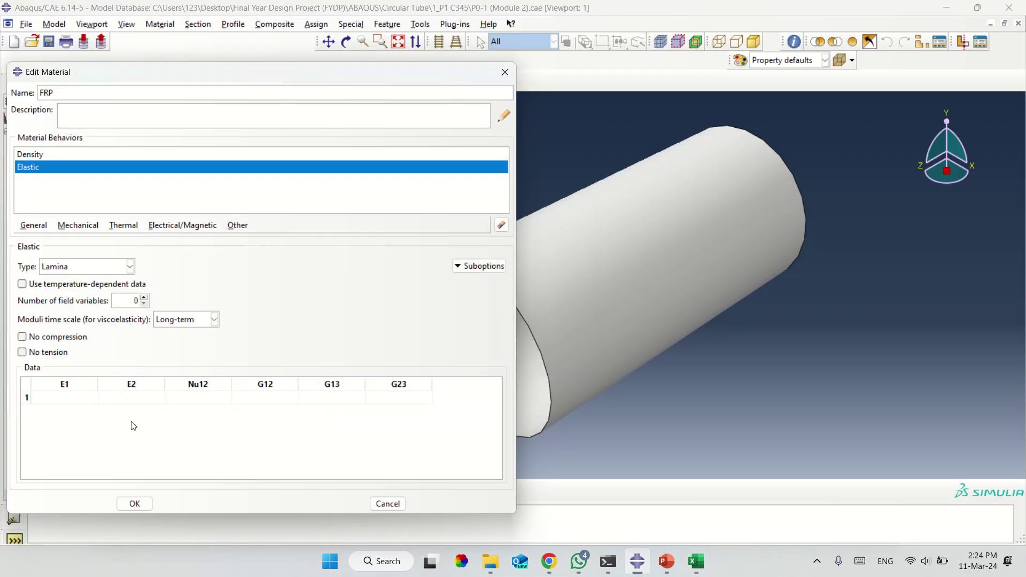
pyautogui.click(84, 404)
pyautogui.rightClick(84, 404)
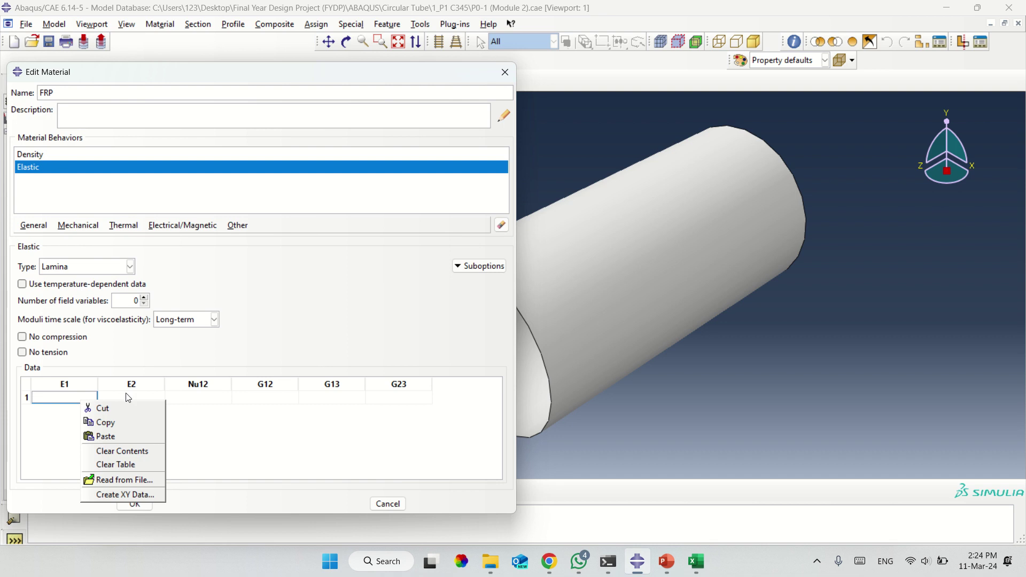
pyautogui.click(114, 432)
# Add a Hashin Damage behaviour to the FRP material.
pyautogui.click(80, 226)
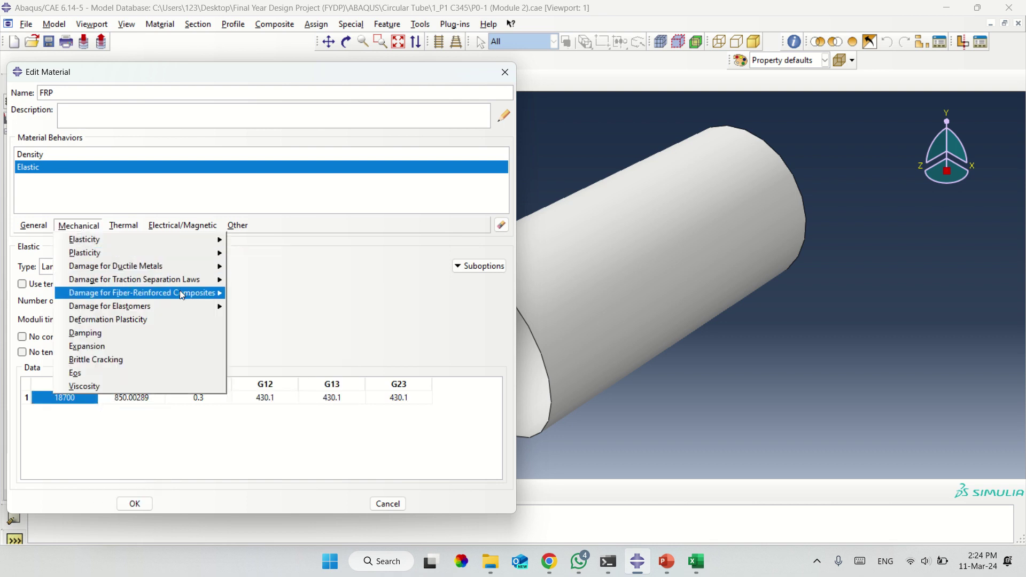
pyautogui.moveTo(193, 294)
pyautogui.click(254, 292)
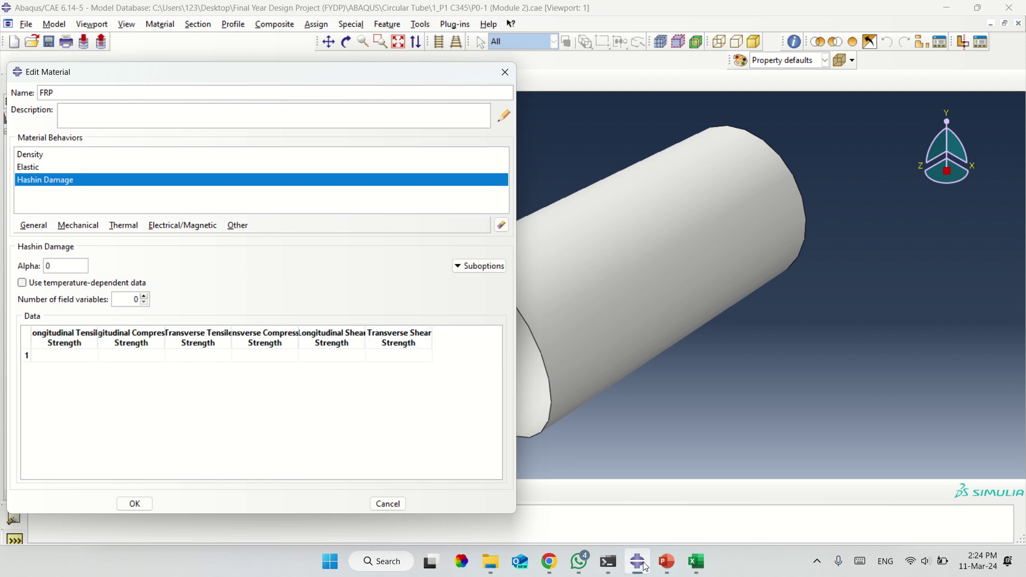
# Copy the B7:G7 Hashin strengths (886.7 and five 2.96 values) and switch back to Abaqus.
pyautogui.click(697, 563)
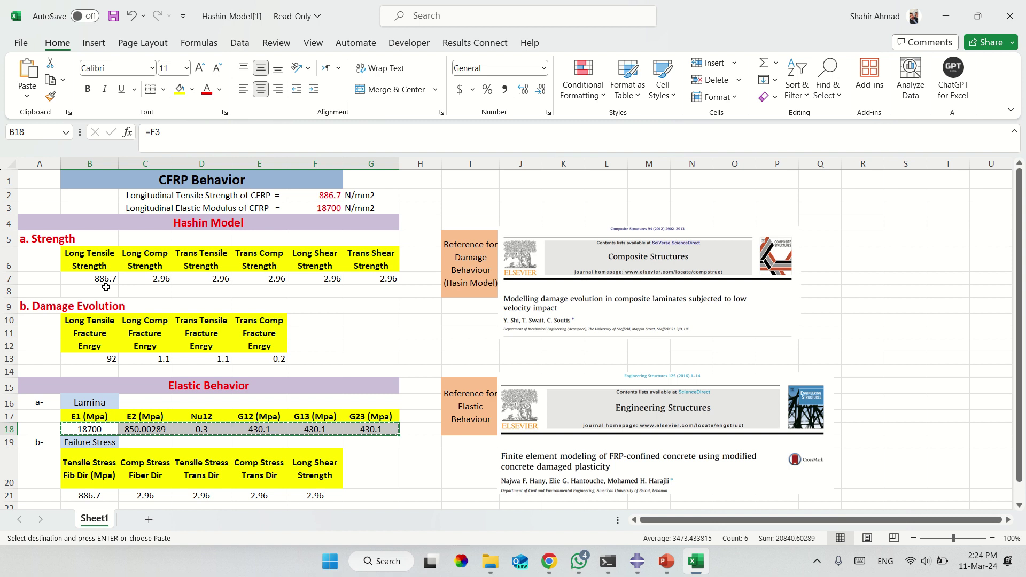
pyautogui.click(222, 222)
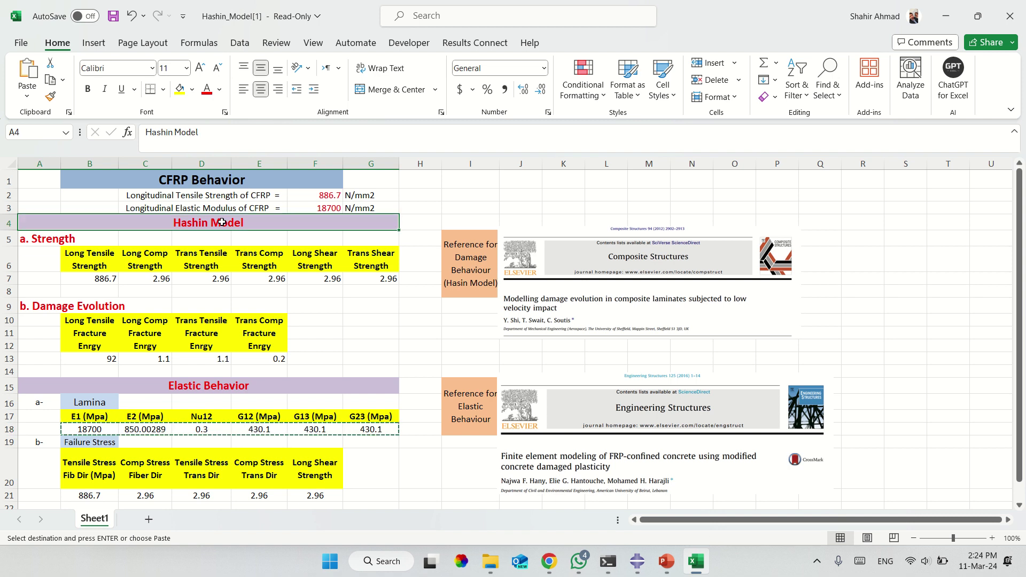
pyautogui.click(94, 278)
pyautogui.moveTo(95, 278); pyautogui.dragTo(368, 283)
pyautogui.rightClick(368, 283)
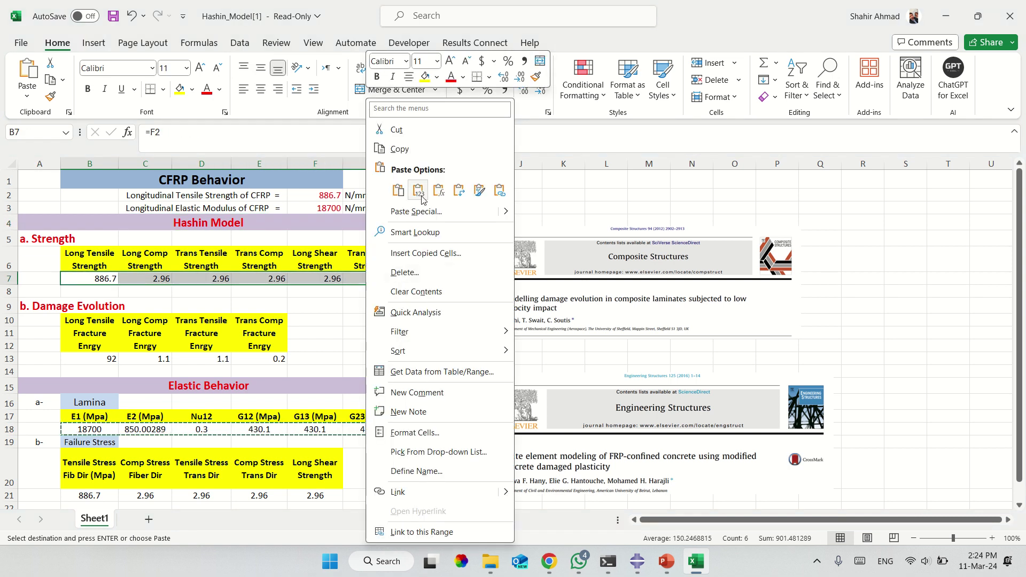
pyautogui.click(477, 191)
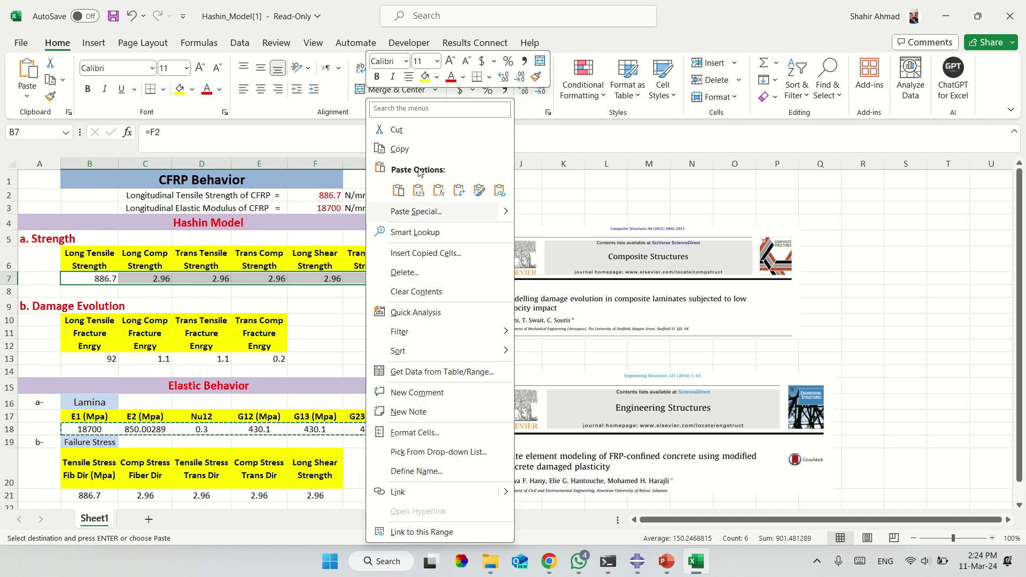
pyautogui.click(410, 156)
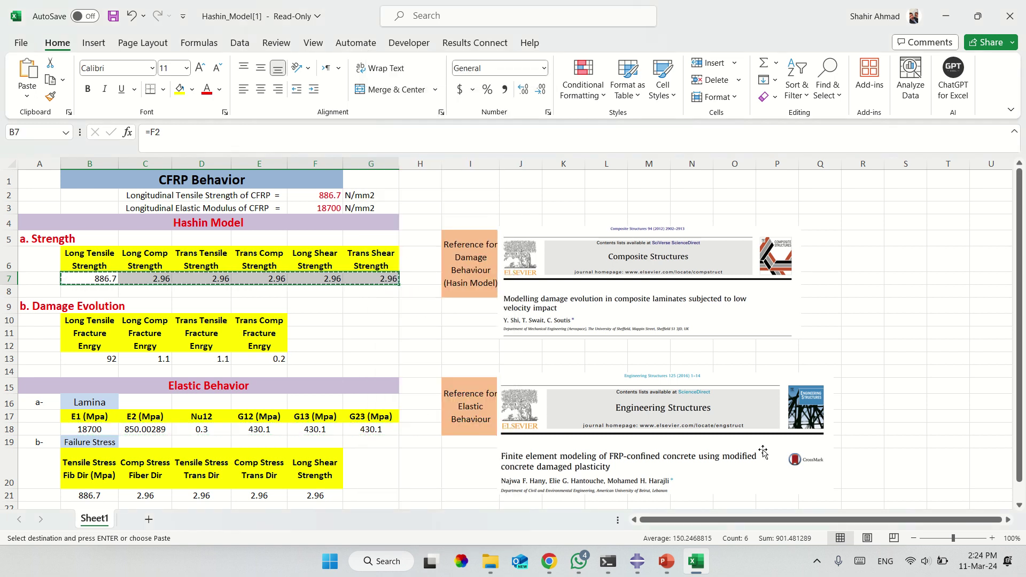
pyautogui.click(634, 570)
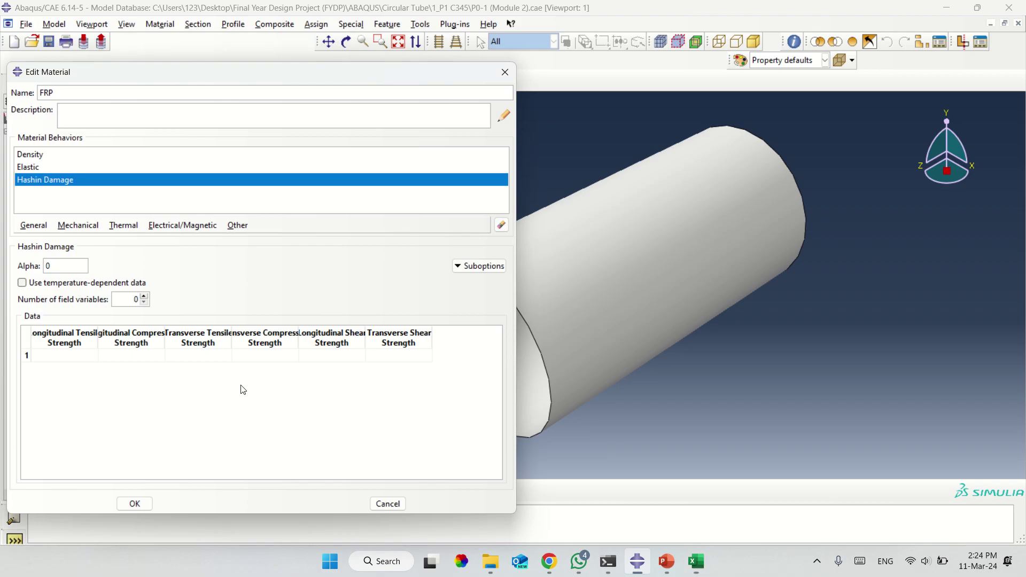
# Paste the Hashin Damage strengths, 886.7 and five 2.96 values, into the table.
pyautogui.click(65, 356)
pyautogui.rightClick(68, 362)
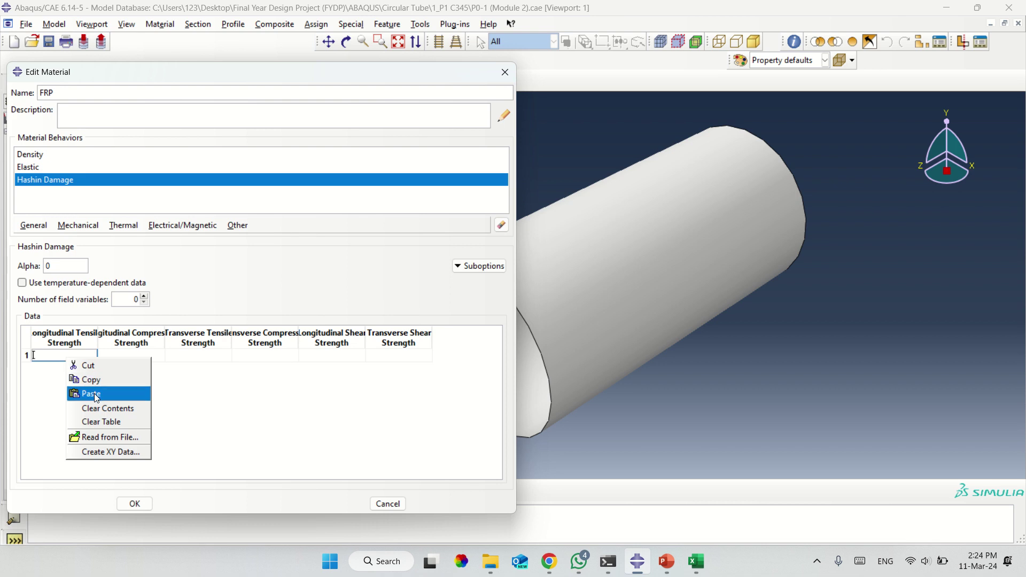
pyautogui.click(89, 392)
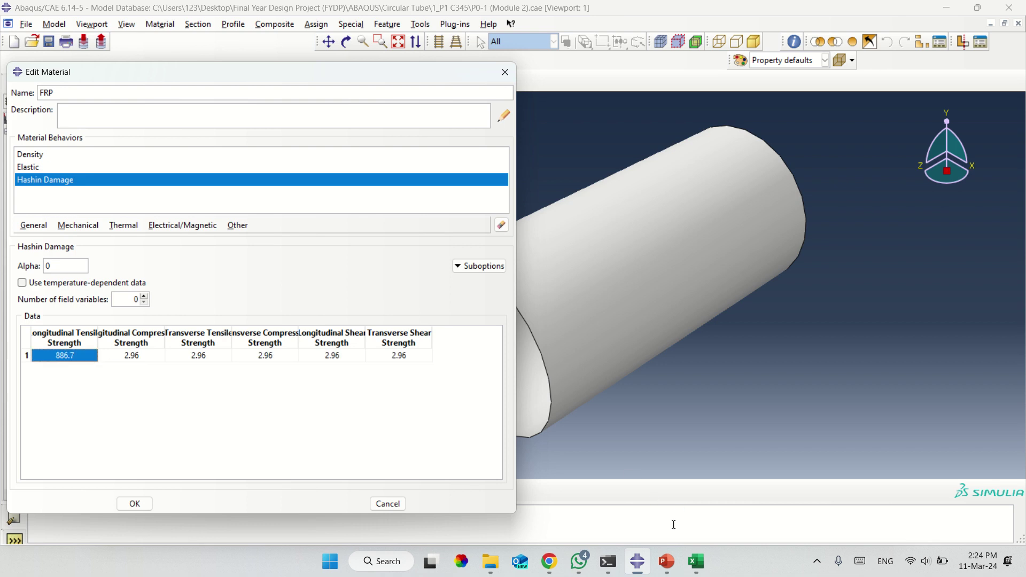
# Add a Damage Evolution suboption and copy fracture energies B13:E13 from the Hashin_Model workbook.
pyautogui.click(490, 266)
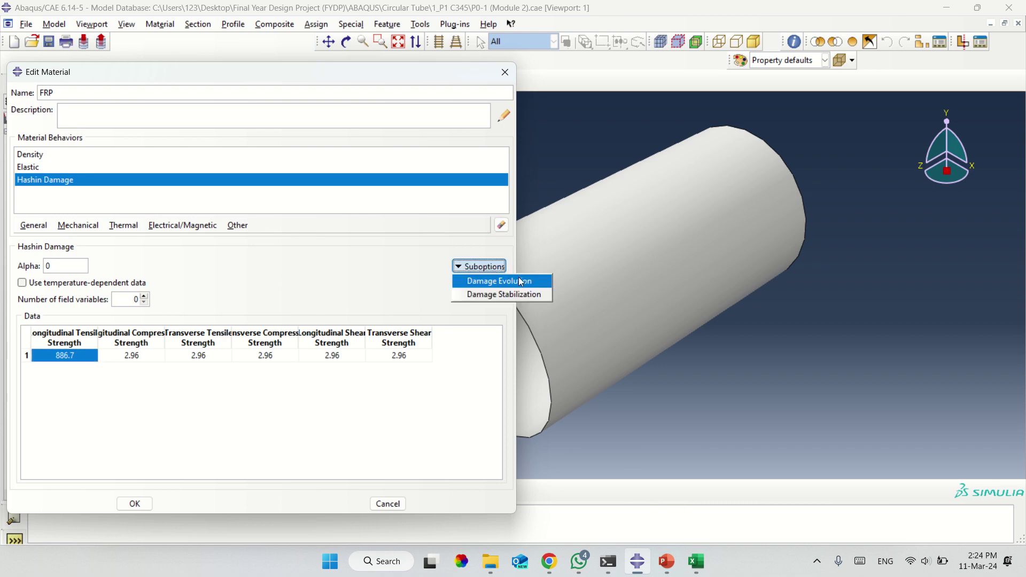
pyautogui.click(521, 282)
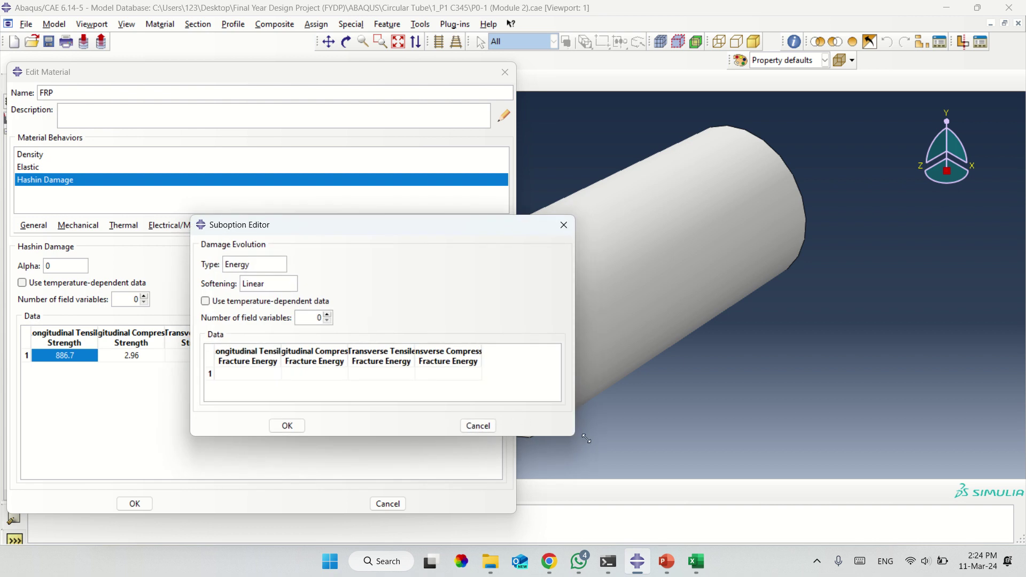
pyautogui.moveTo(576, 437); pyautogui.dragTo(780, 470)
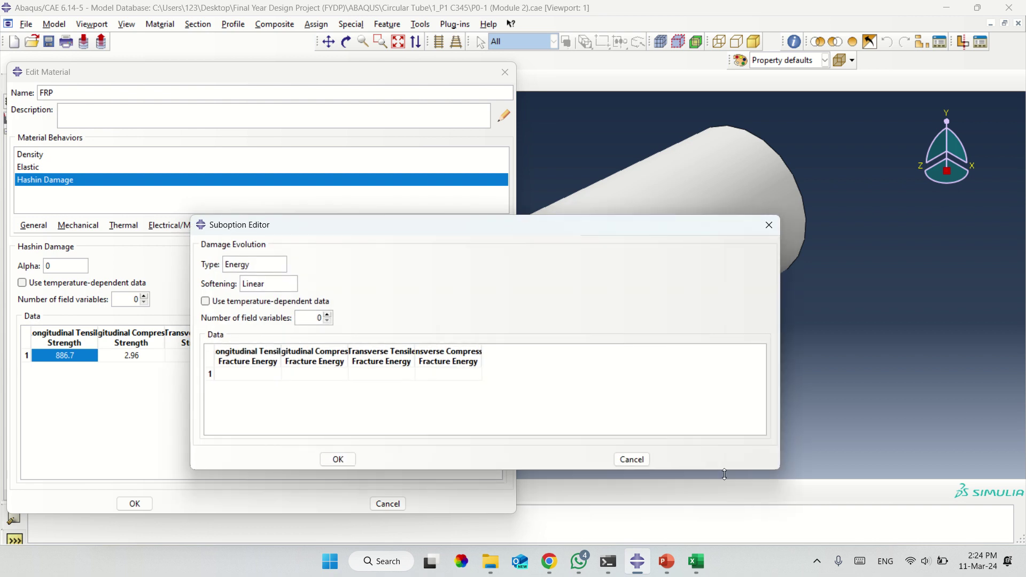
pyautogui.click(694, 561)
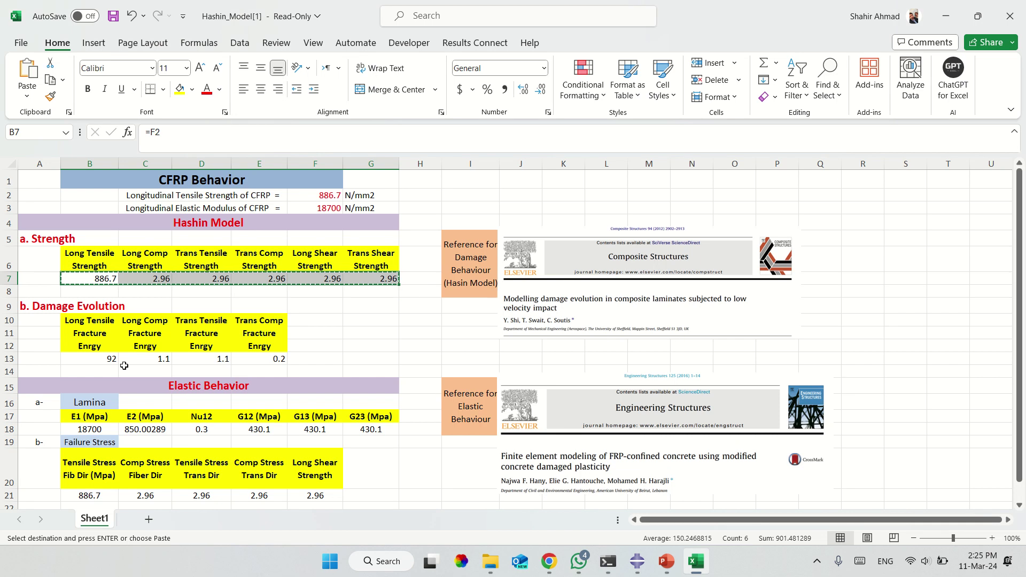
pyautogui.moveTo(113, 359); pyautogui.dragTo(266, 355)
pyautogui.rightClick(266, 355)
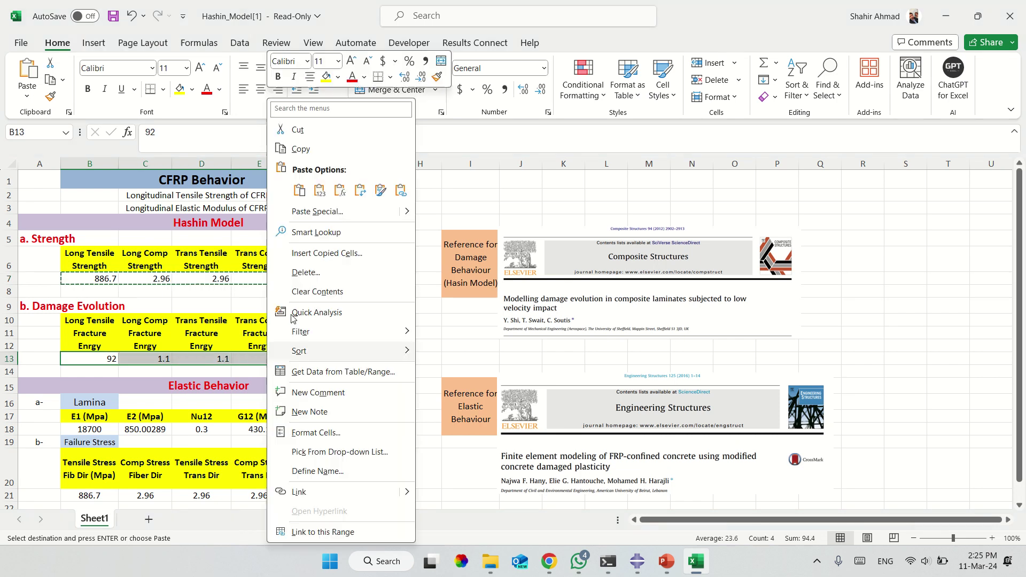
pyautogui.click(301, 149)
# Paste fracture energies 92, 1.1, 1.1, 0.2 into Damage Evolution and confirm it.
pyautogui.click(636, 561)
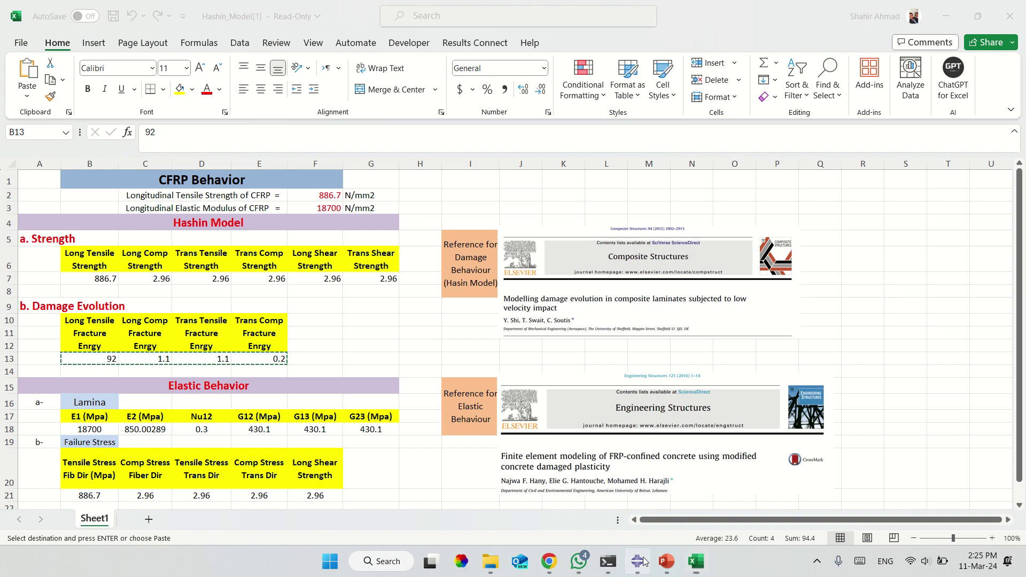
pyautogui.click(273, 374)
pyautogui.rightClick(268, 371)
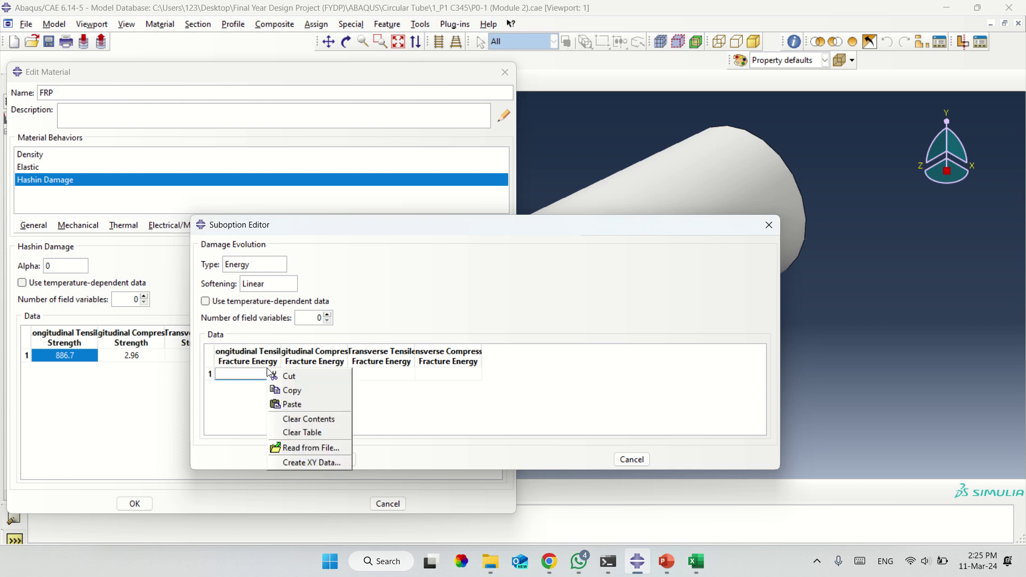
pyautogui.click(291, 405)
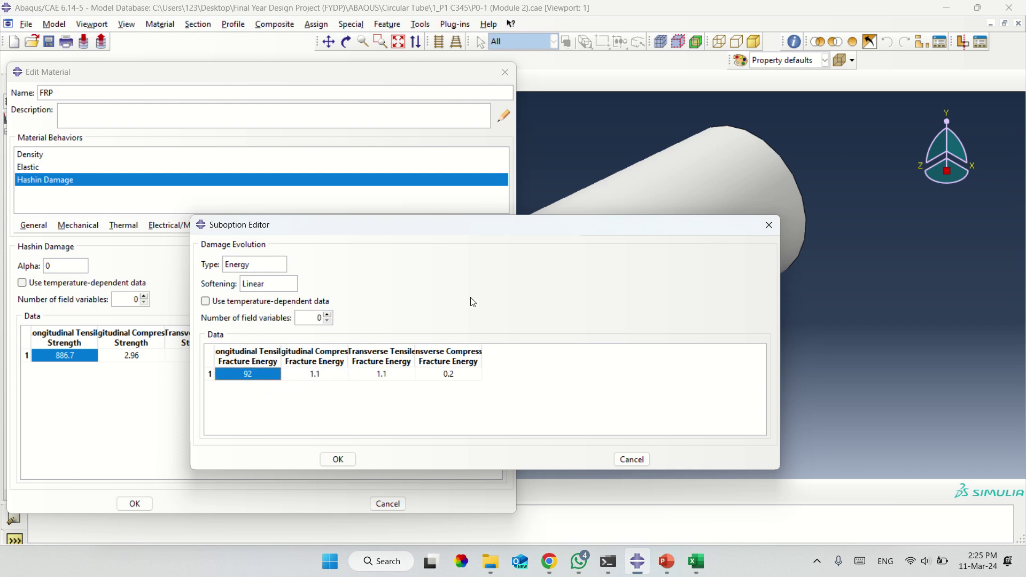
pyautogui.click(337, 459)
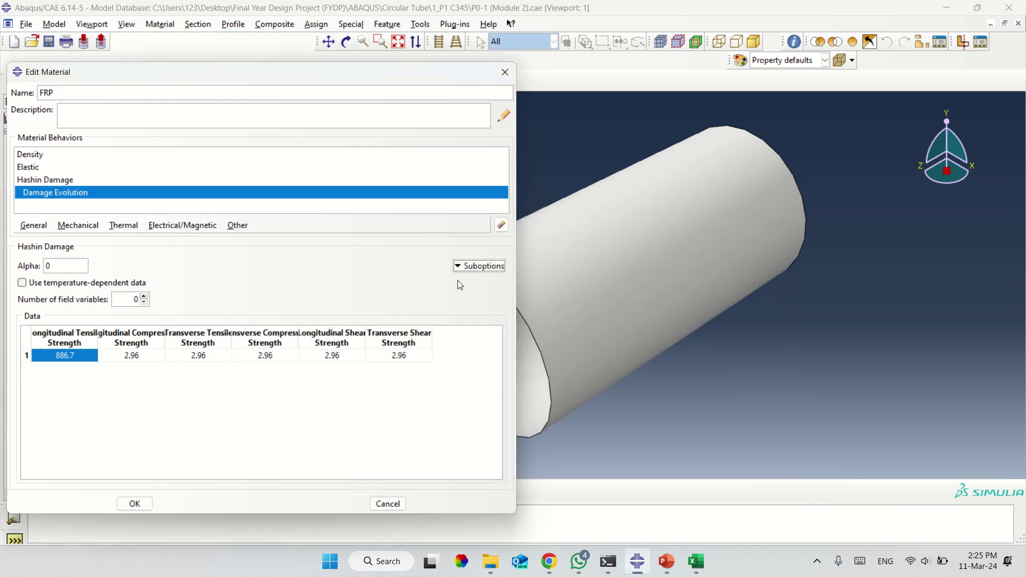
pyautogui.click(477, 270)
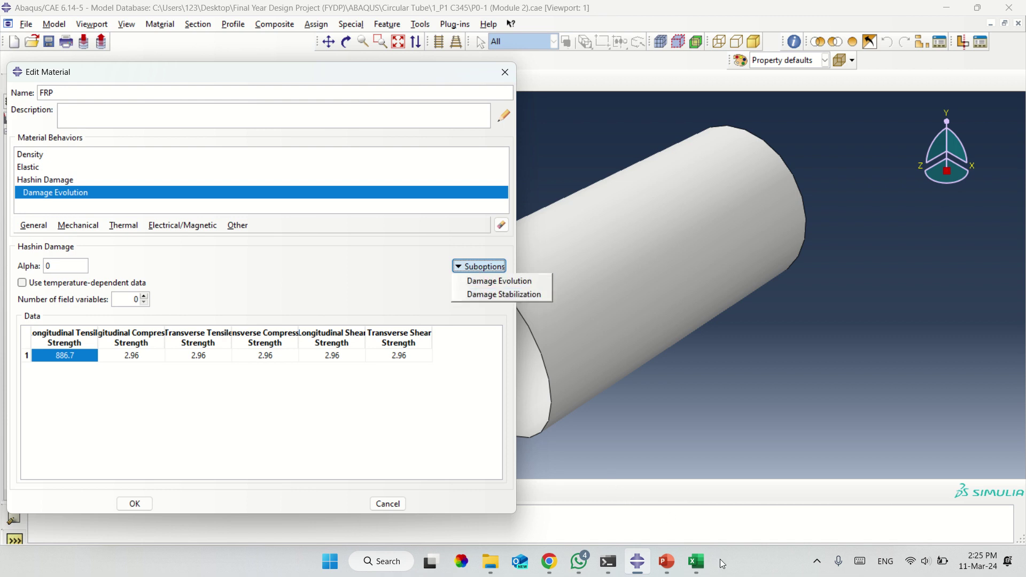
# Copy the row 21 failure stress values from the Hashin_Model workbook.
pyautogui.click(696, 561)
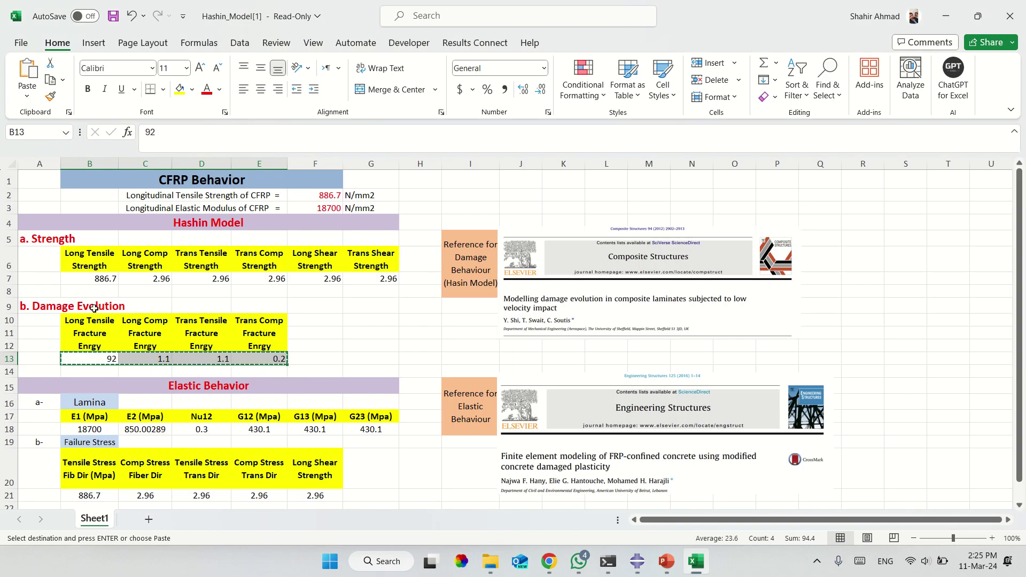
pyautogui.moveTo(68, 302); pyautogui.dragTo(43, 308)
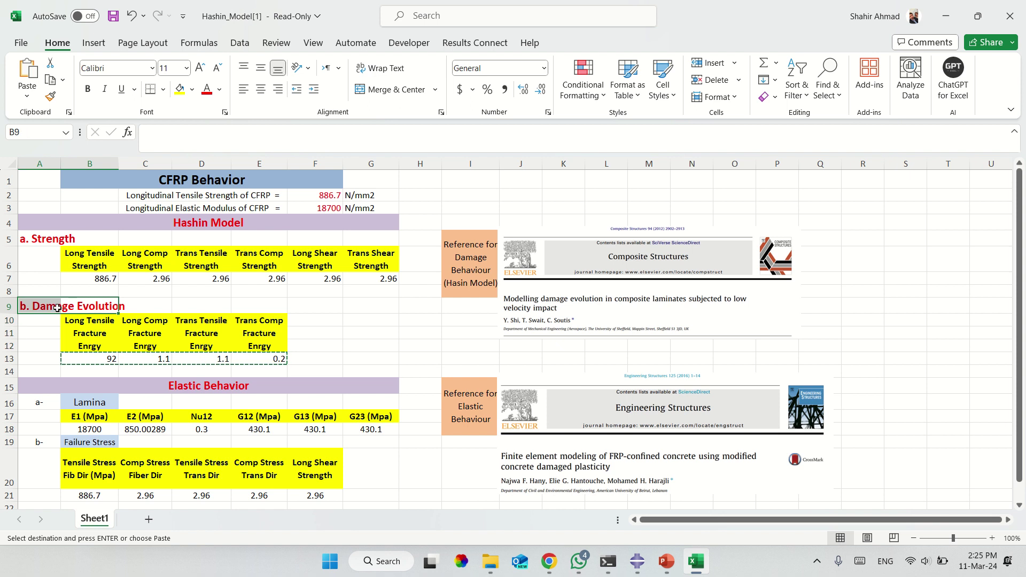
pyautogui.click(57, 235)
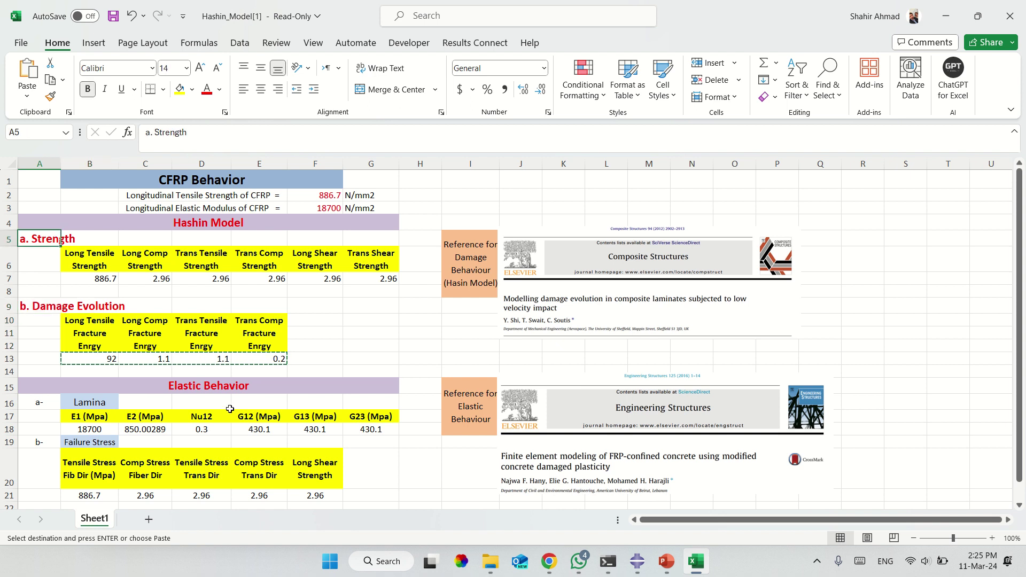
pyautogui.scroll(-2, 103, 422)
pyautogui.moveTo(103, 422); pyautogui.dragTo(320, 424)
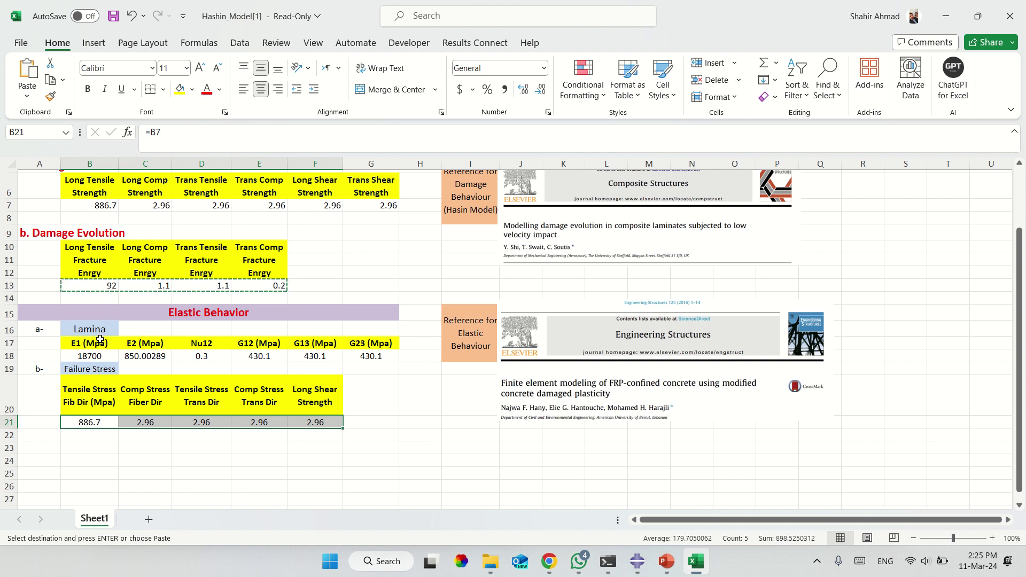
pyautogui.hotkey('ctrl', 'c')
pyautogui.click(637, 561)
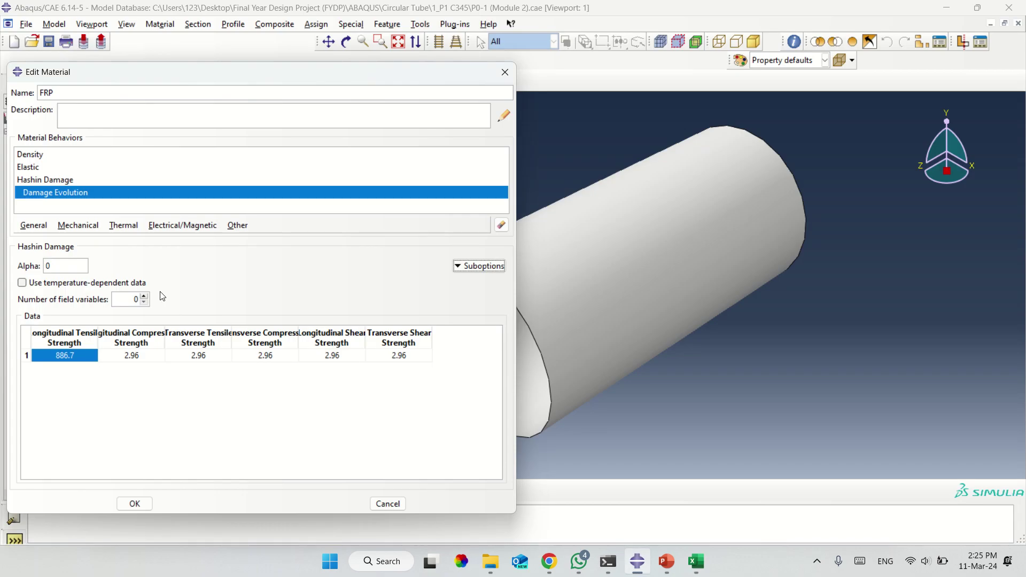
# Add a Fail Stress suboption to the FRP Elastic lamina behaviour.
pyautogui.click(31, 180)
pyautogui.click(30, 167)
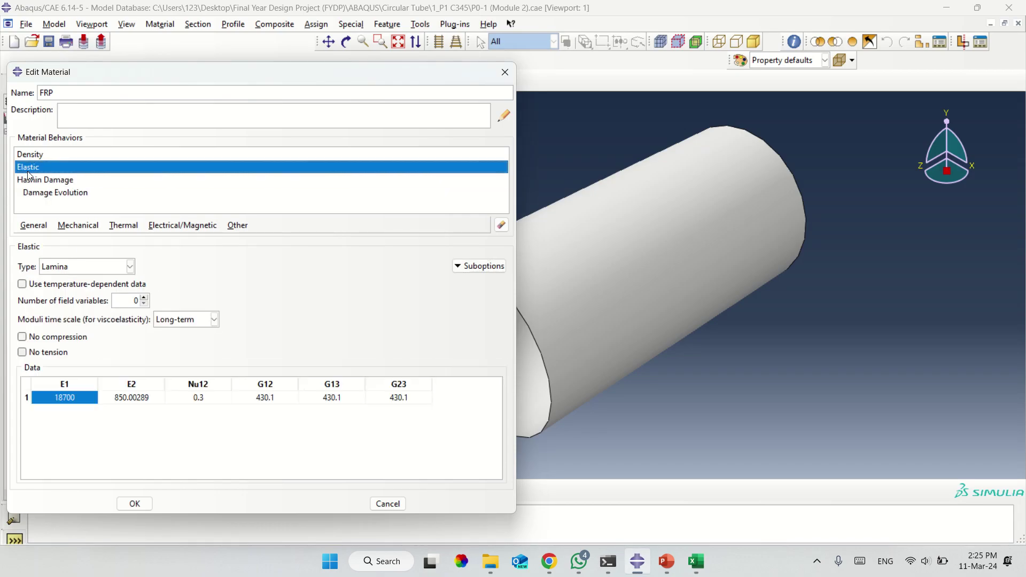
pyautogui.click(480, 266)
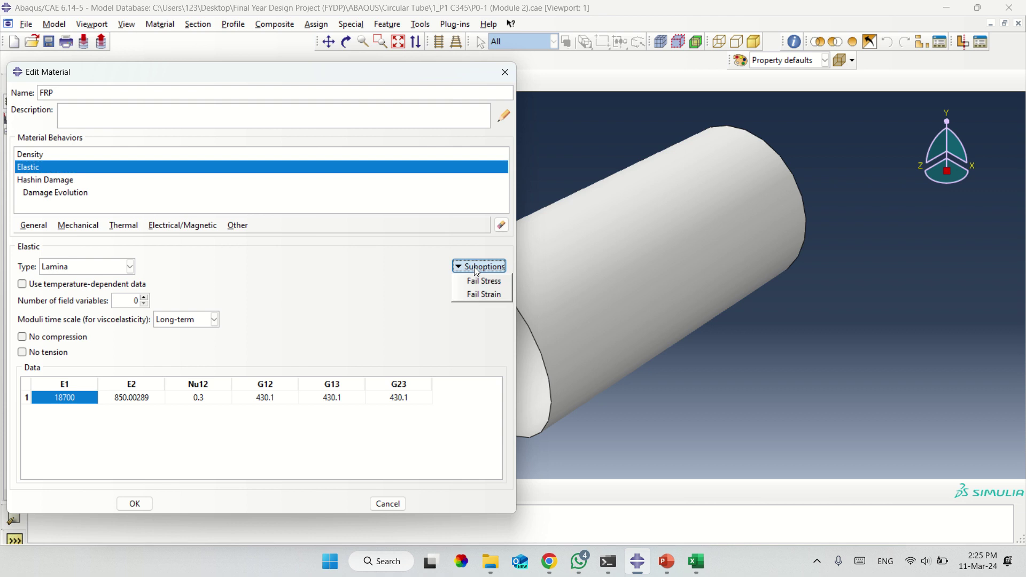
pyautogui.click(483, 282)
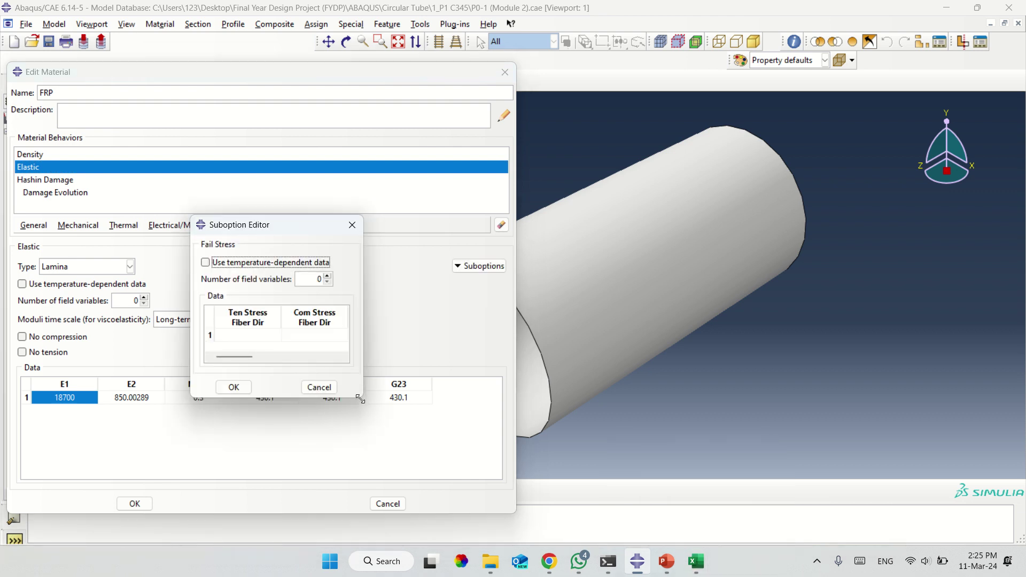
pyautogui.moveTo(361, 399); pyautogui.dragTo(712, 464)
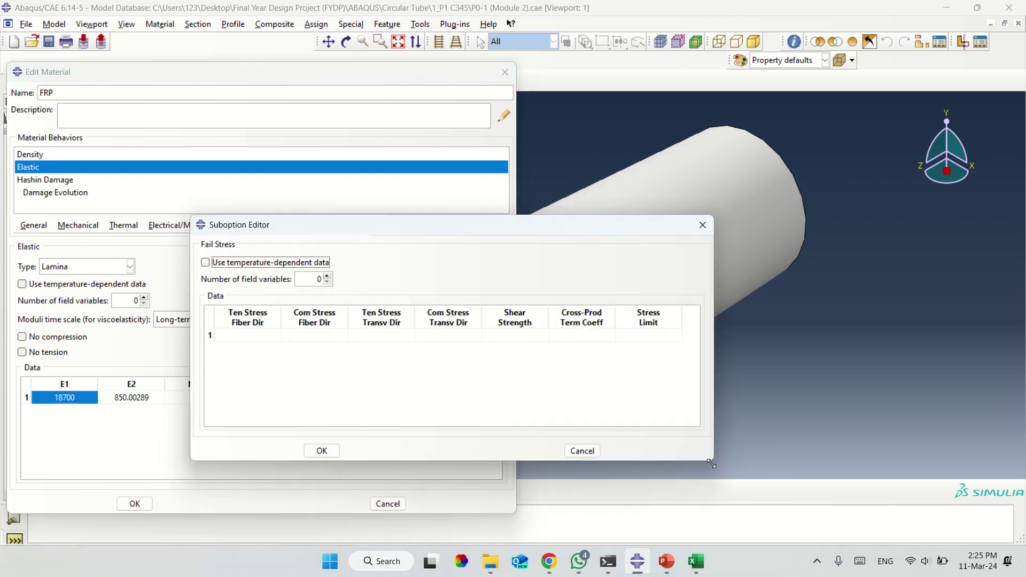
# Copy failure stresses B21:F21 from Excel and paste them into Fail Stress row 1.
pyautogui.click(696, 561)
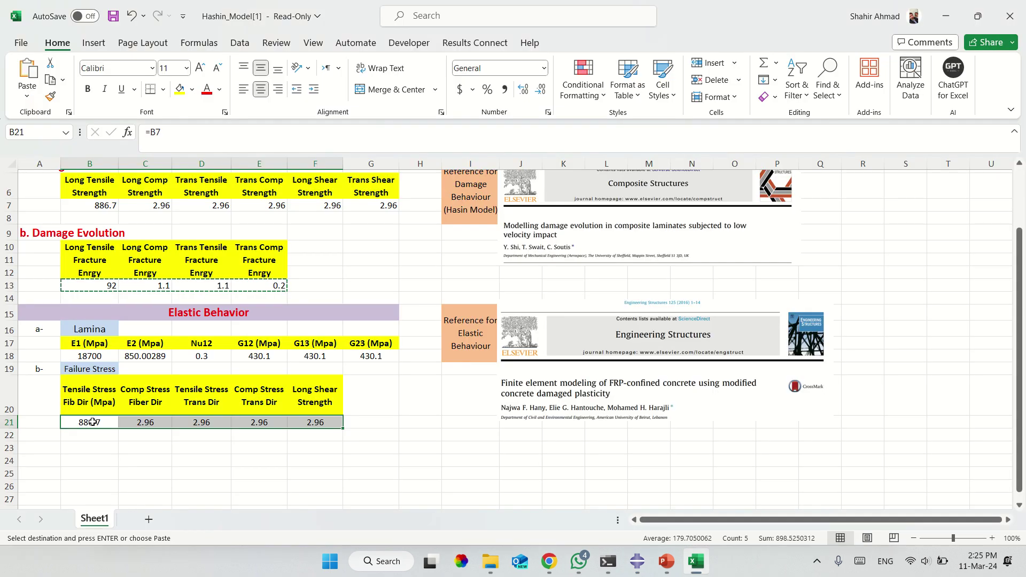
pyautogui.moveTo(91, 422); pyautogui.dragTo(316, 422)
pyautogui.rightClick(211, 419)
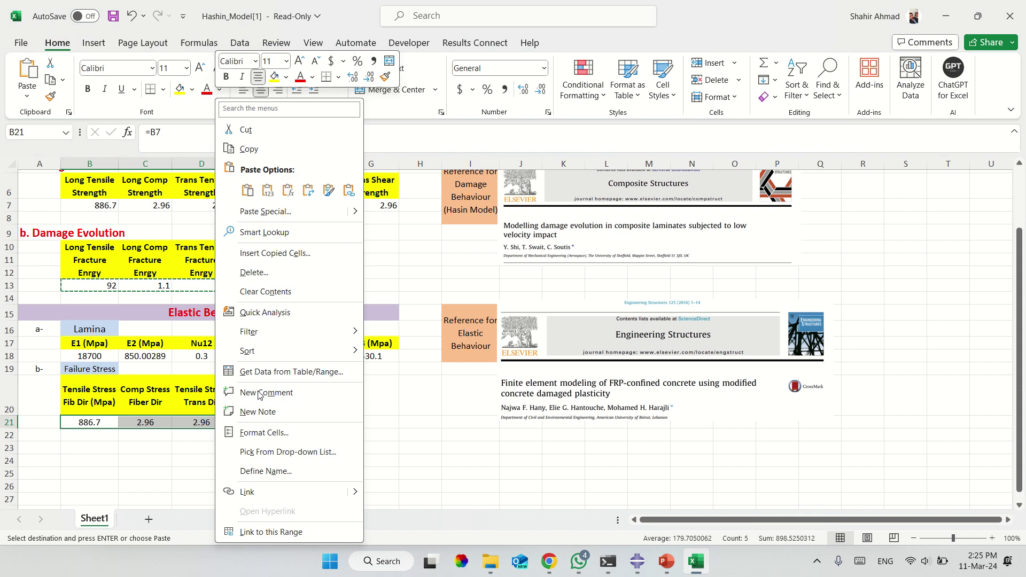
pyautogui.click(248, 148)
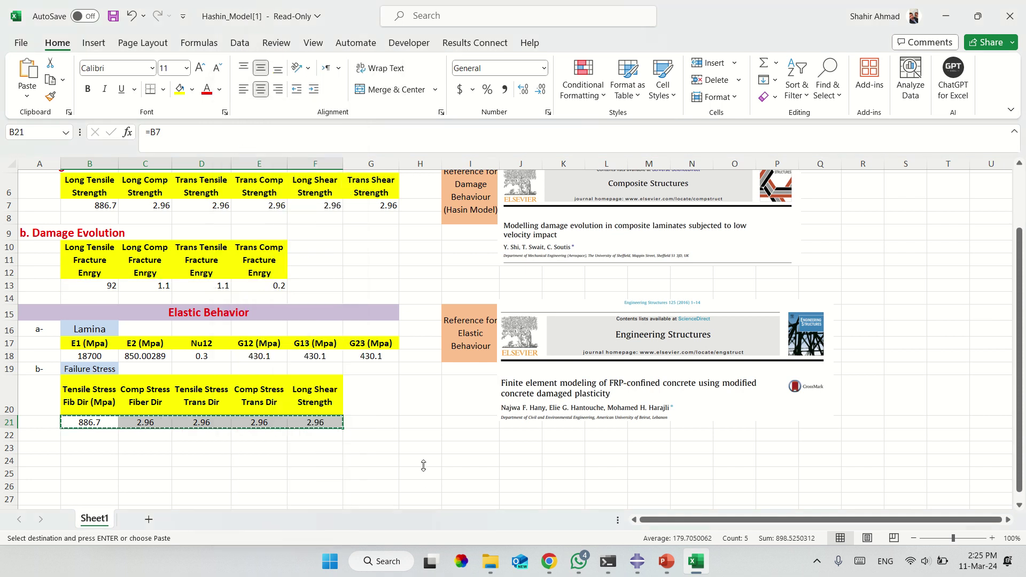
pyautogui.click(637, 561)
pyautogui.rightClick(237, 336)
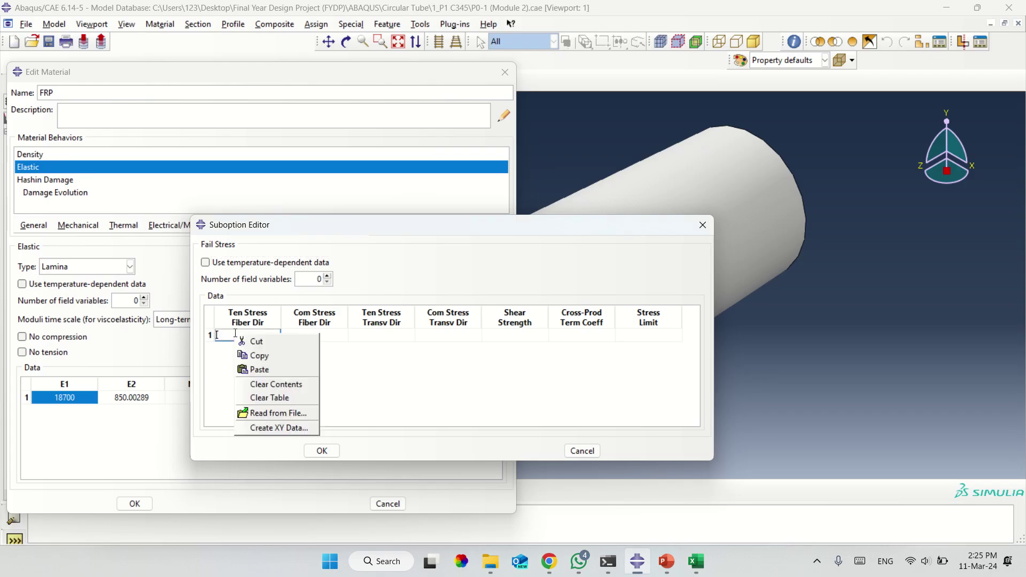
pyautogui.click(256, 369)
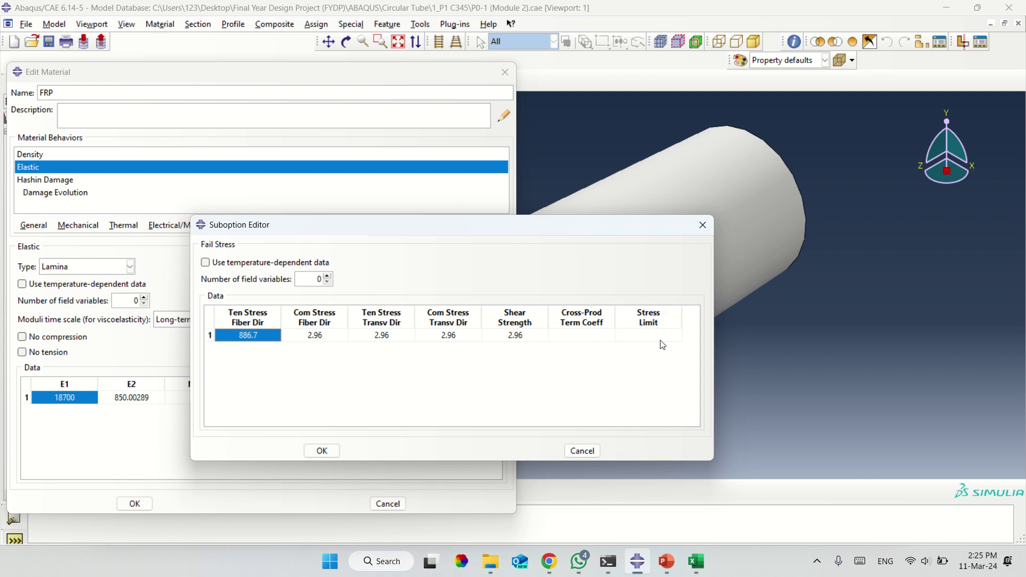
# Set Stress Limit and Cross-Prod Term Coeff to 0, then confirm and save the FRP material.
pyautogui.click(694, 569)
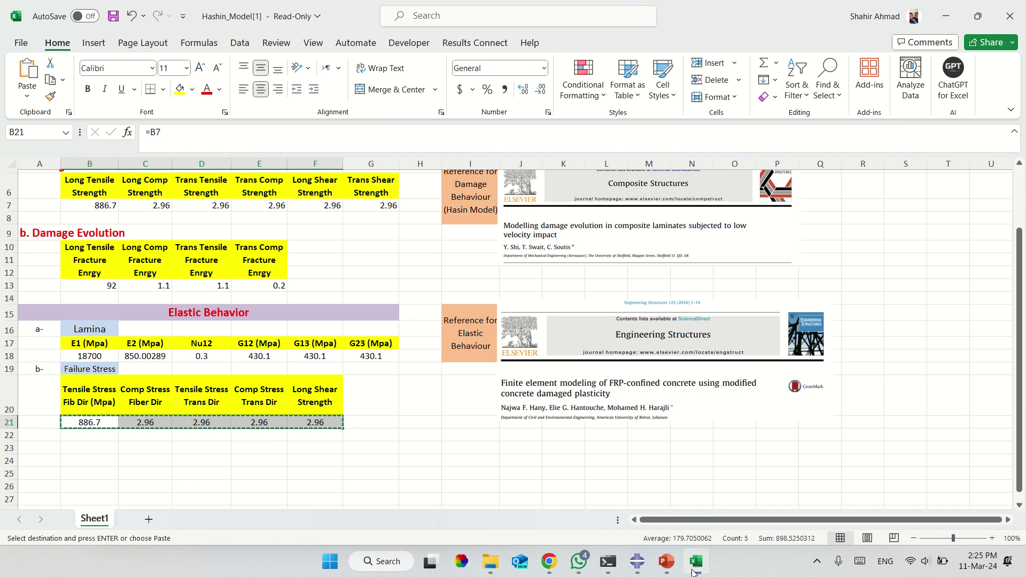
pyautogui.click(636, 561)
pyautogui.click(631, 336)
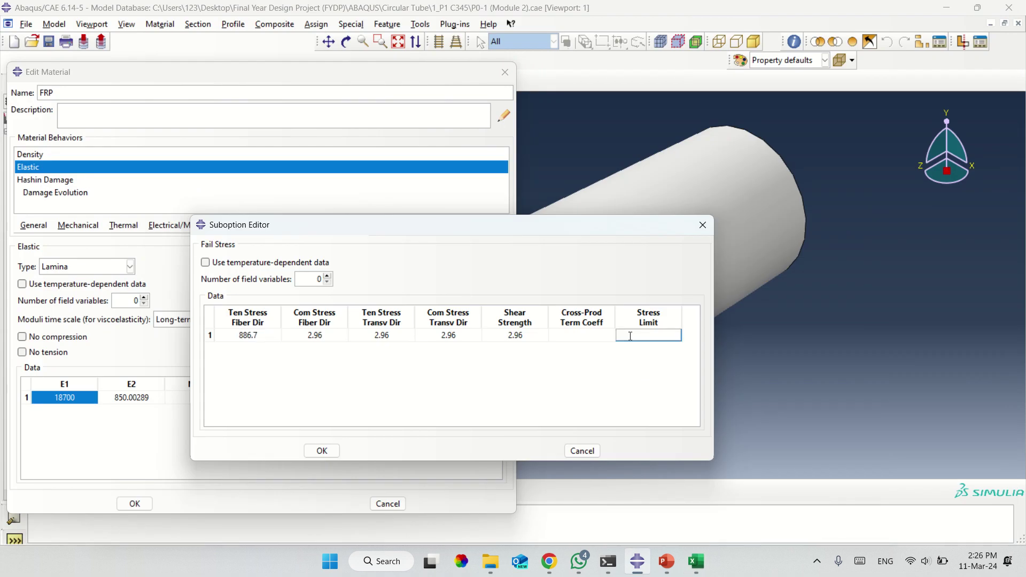
pyautogui.write('0')
pyautogui.click(601, 336)
pyautogui.write('0')
pyautogui.press('Return')
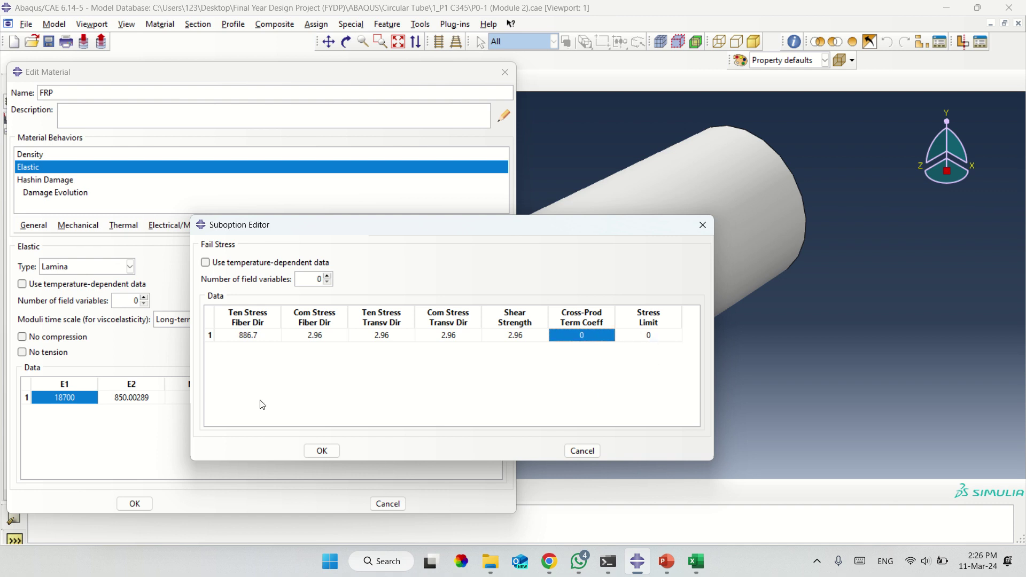
pyautogui.click(321, 450)
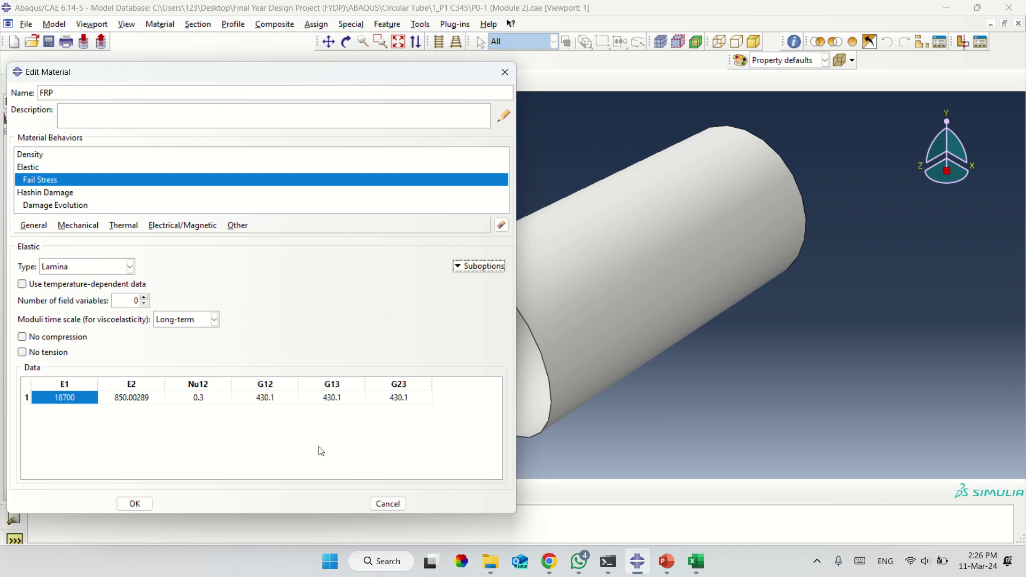
pyautogui.click(135, 504)
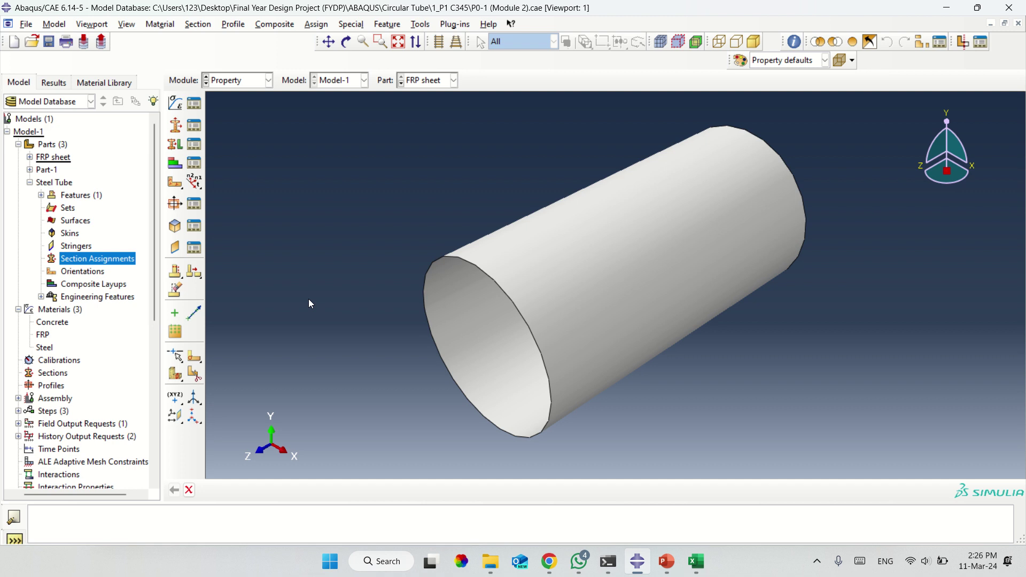
# Create section 'Column', solid homogeneous, using the Concrete material.
pyautogui.click(181, 126)
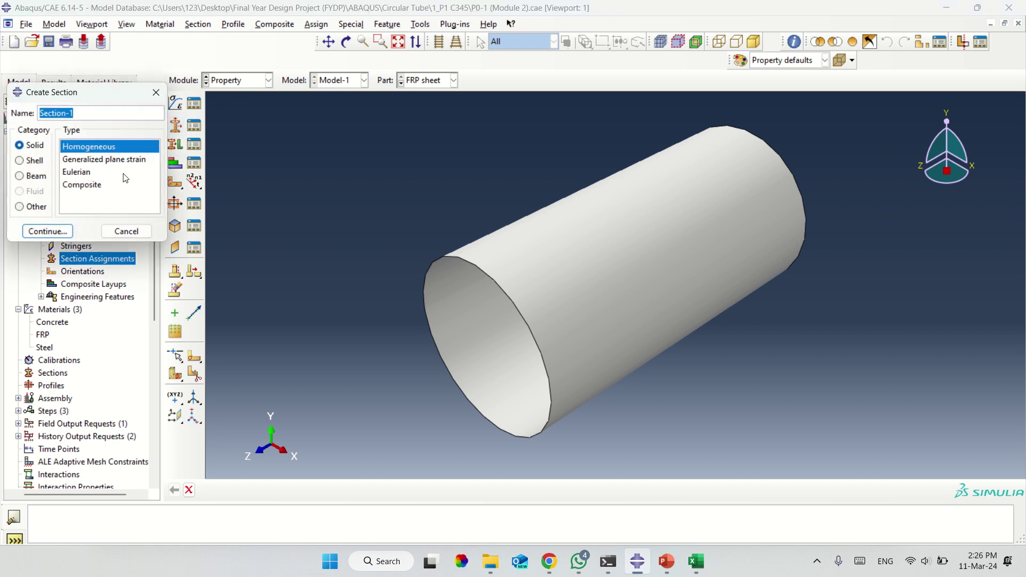
pyautogui.write('Column')
pyautogui.click(55, 231)
pyautogui.click(78, 167)
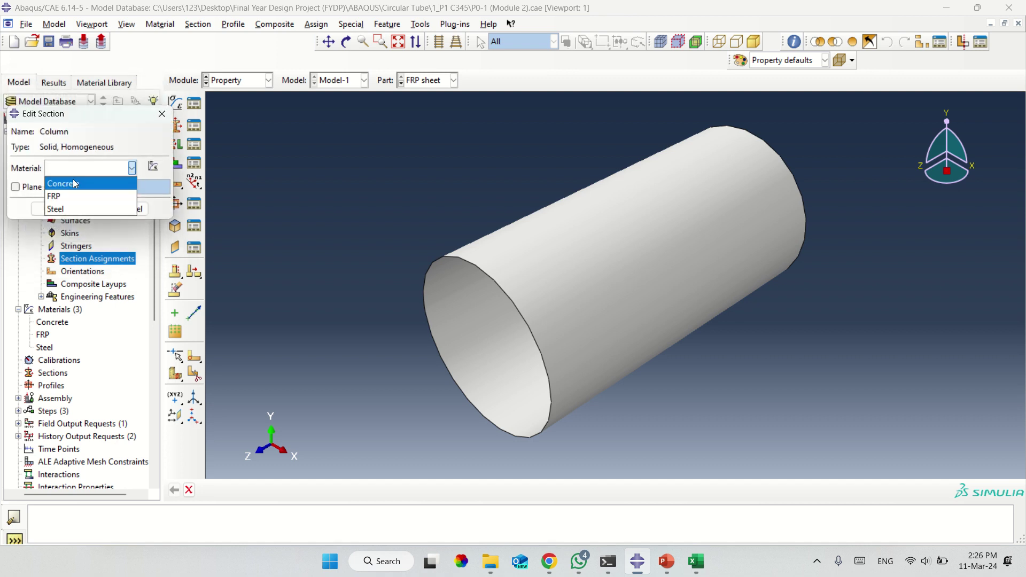
pyautogui.click(73, 183)
pyautogui.click(56, 209)
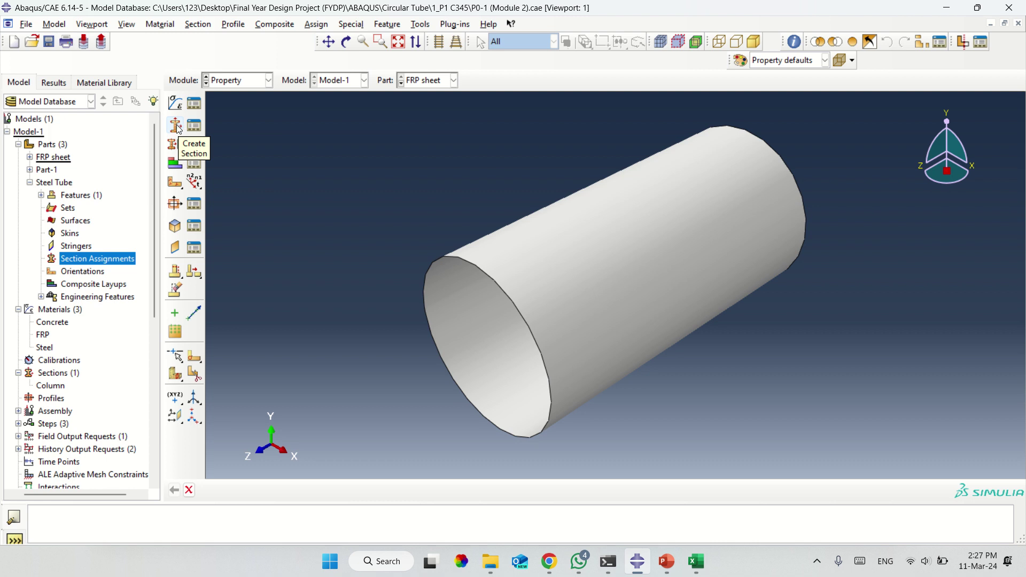
# Create a solid homogeneous section 'Steel' using the Steel material.
pyautogui.click(175, 126)
pyautogui.write('Steel')
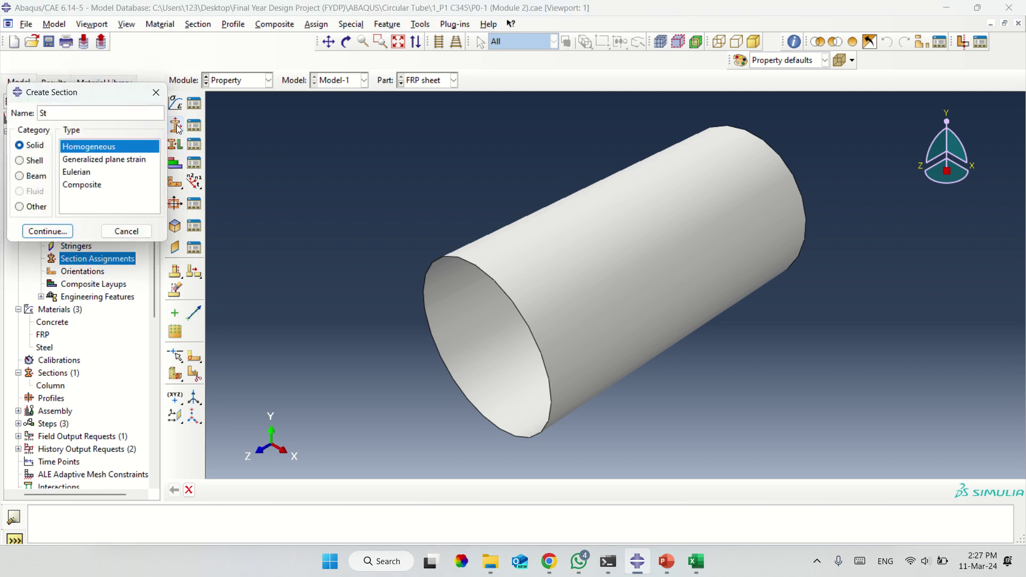
pyautogui.click(59, 232)
pyautogui.click(82, 168)
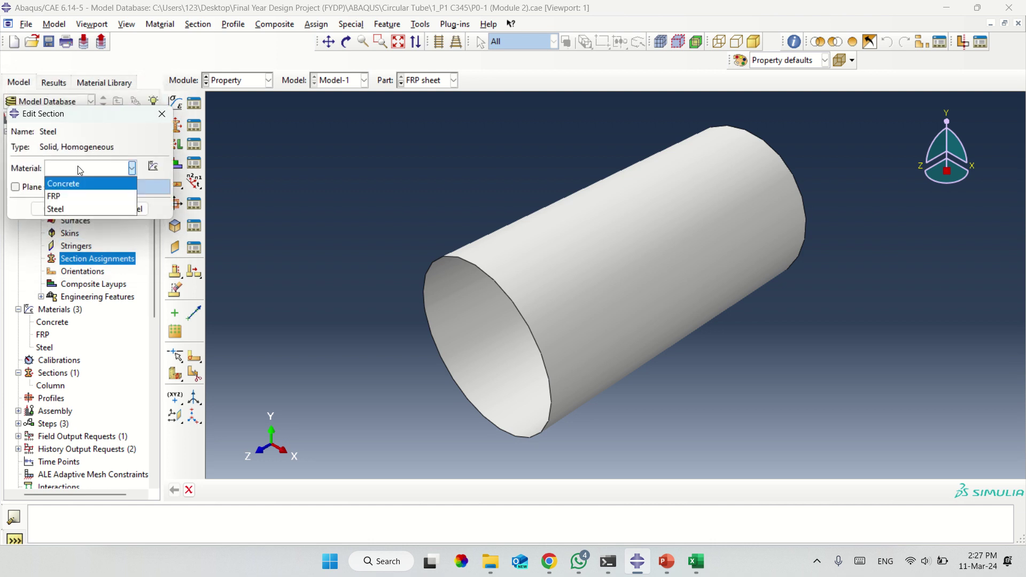
pyautogui.click(80, 208)
pyautogui.click(49, 209)
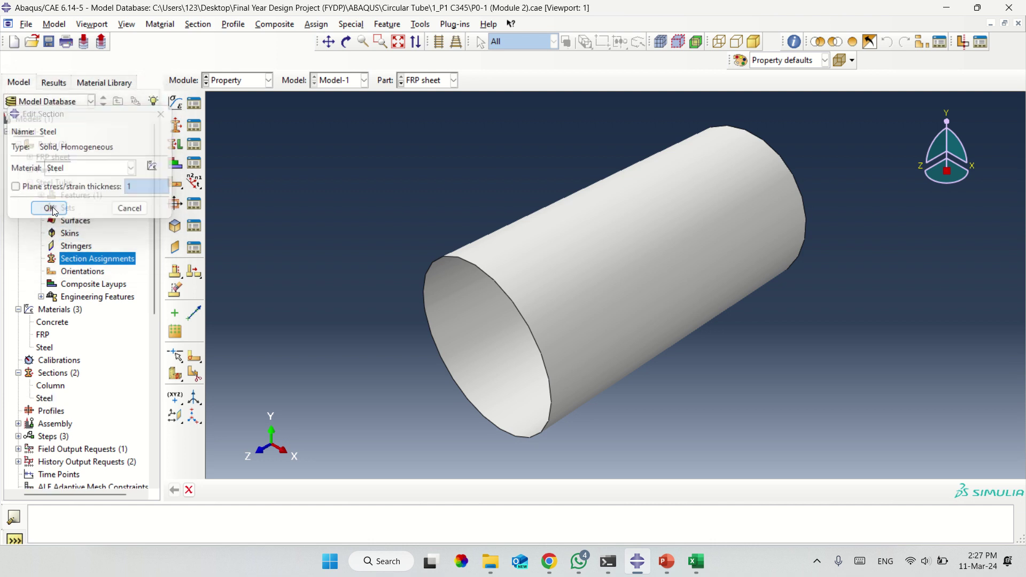
# Start a solid section named FRP, then discard it unsaved.
pyautogui.click(179, 131)
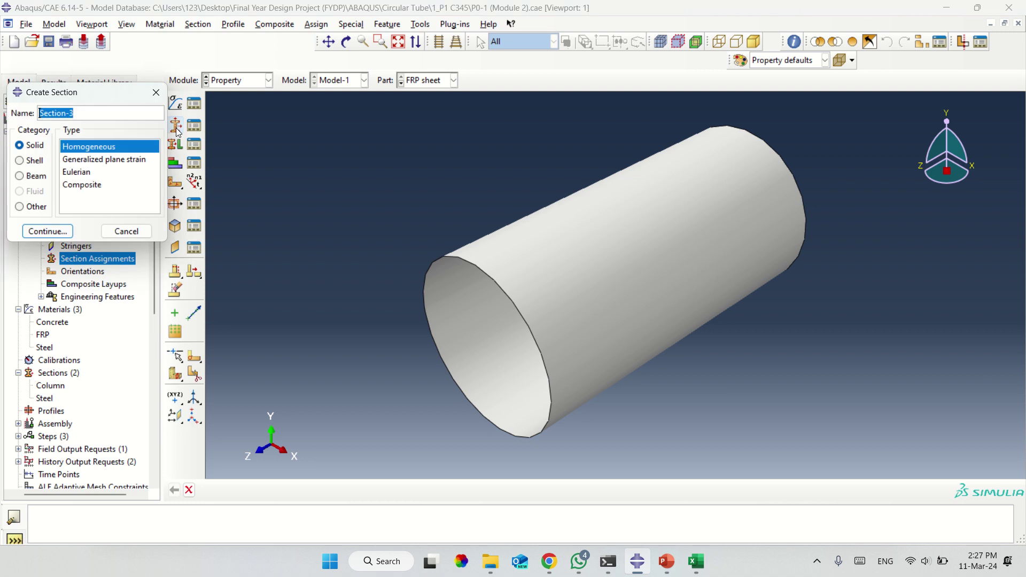
pyautogui.write('FRP')
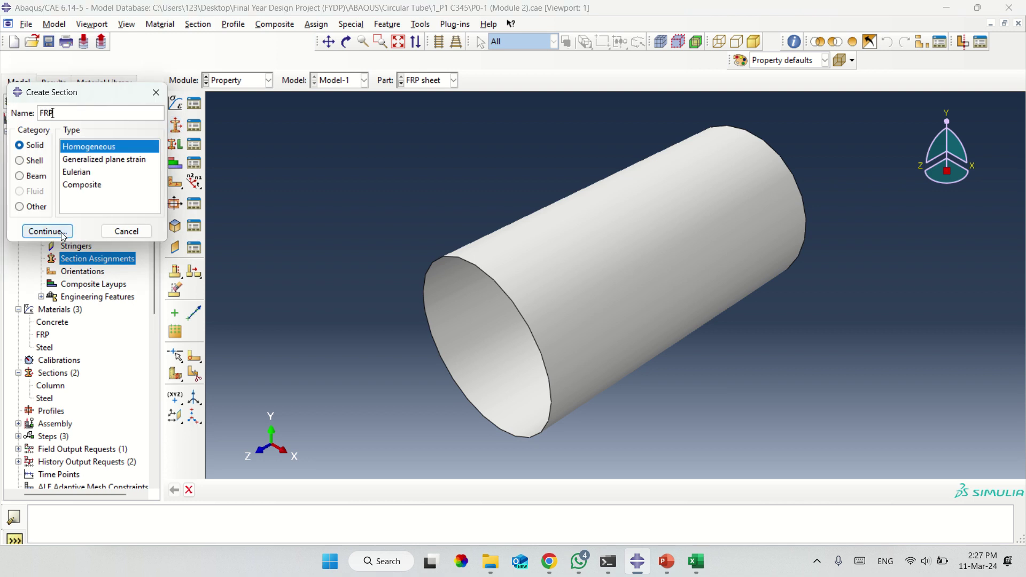
pyautogui.click(60, 233)
pyautogui.click(69, 172)
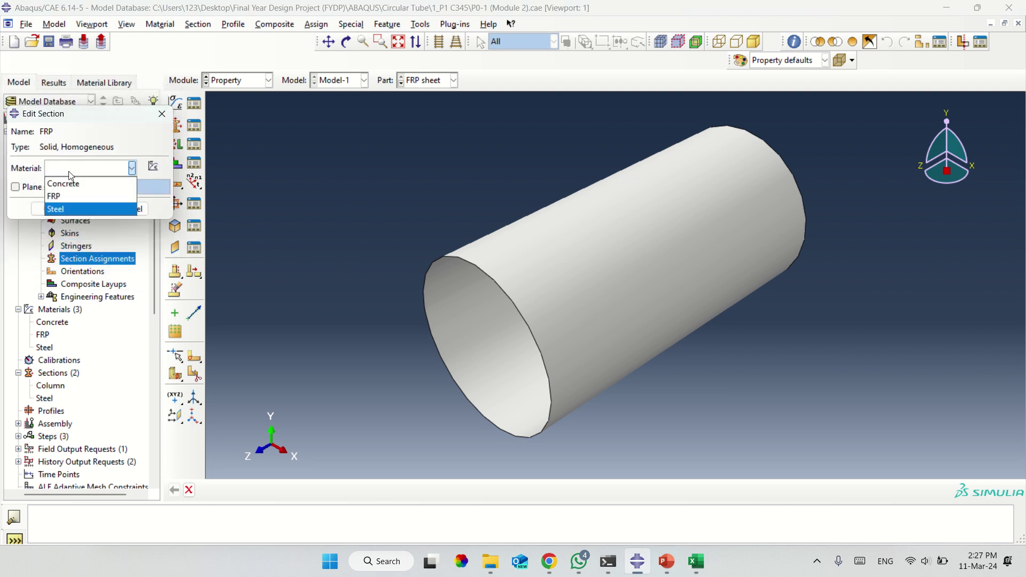
pyautogui.click(163, 122)
pyautogui.click(161, 114)
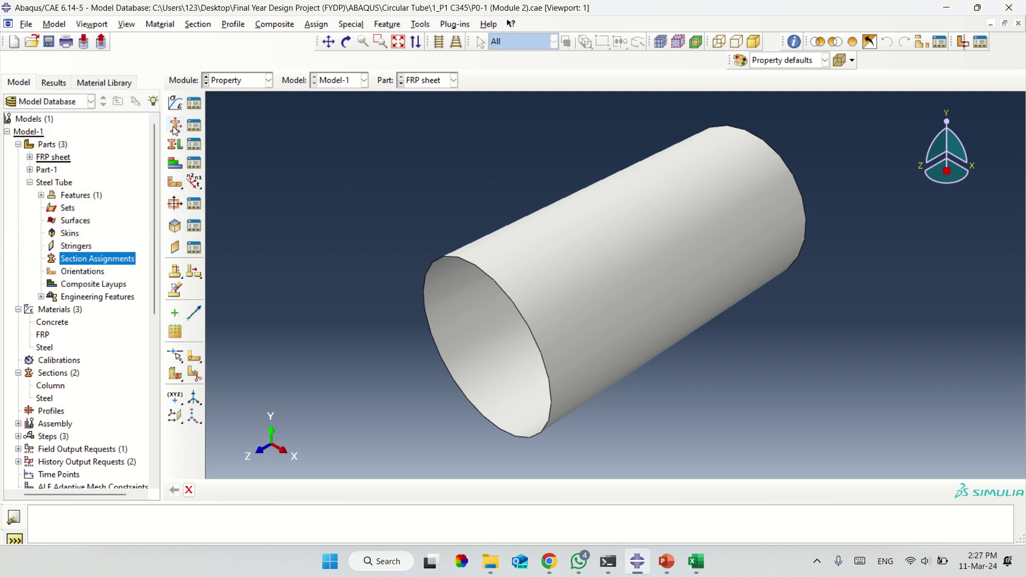
# Start a shell section named FRP with shell thickness 0.841.
pyautogui.click(175, 127)
pyautogui.write('FR')
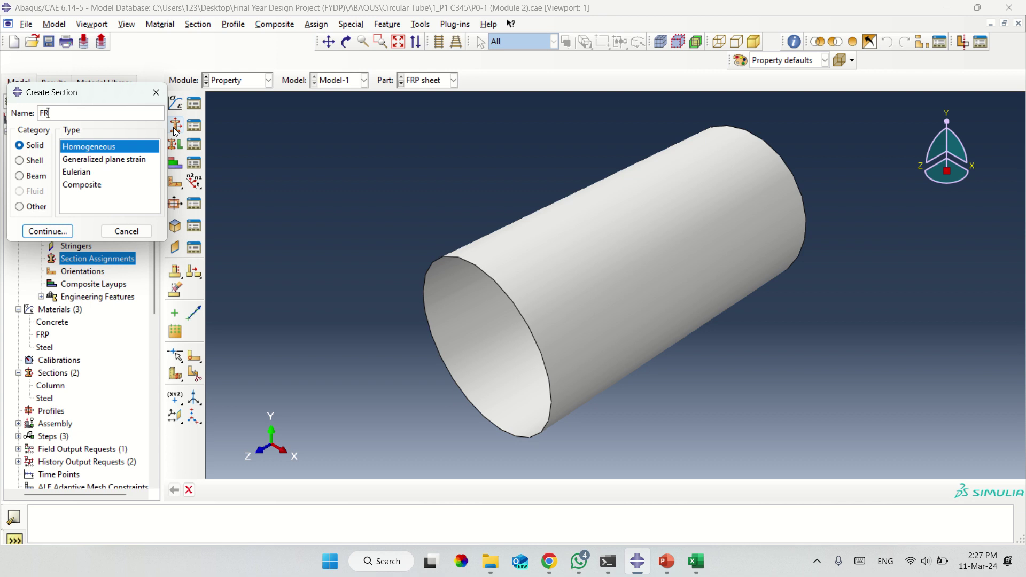
pyautogui.write('P')
pyautogui.click(35, 161)
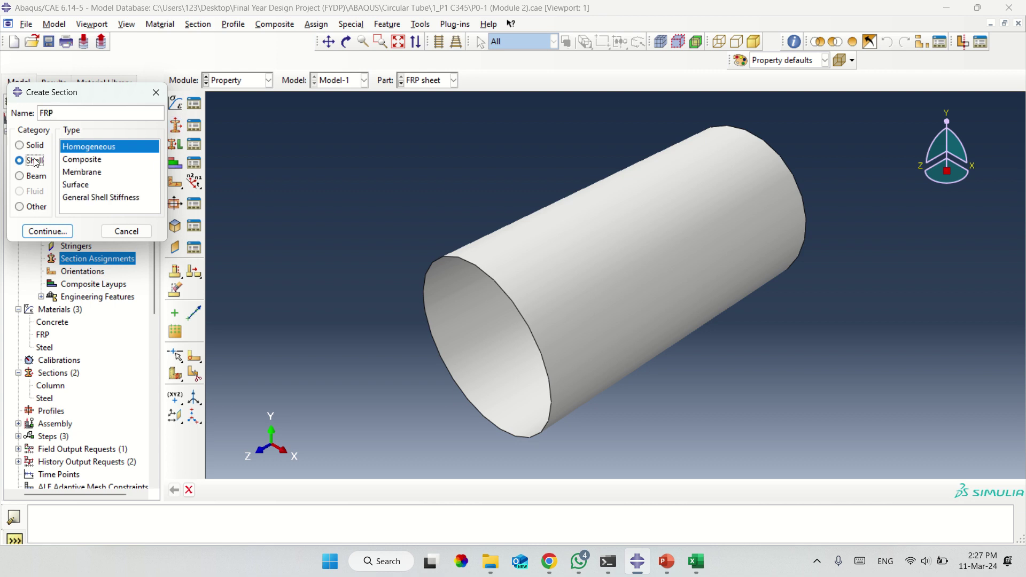
pyautogui.click(47, 229)
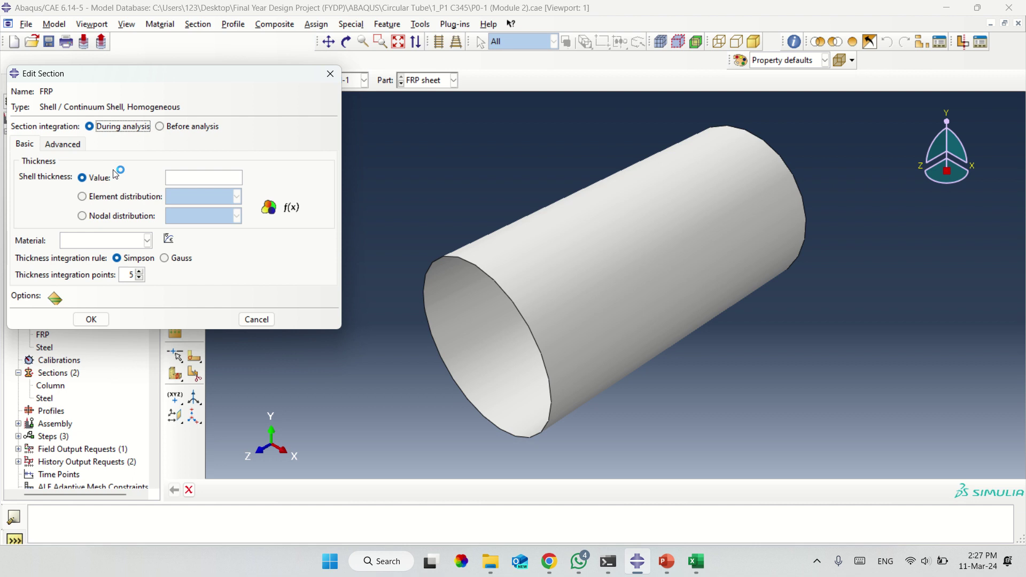
pyautogui.click(204, 177)
pyautogui.write('0.841')
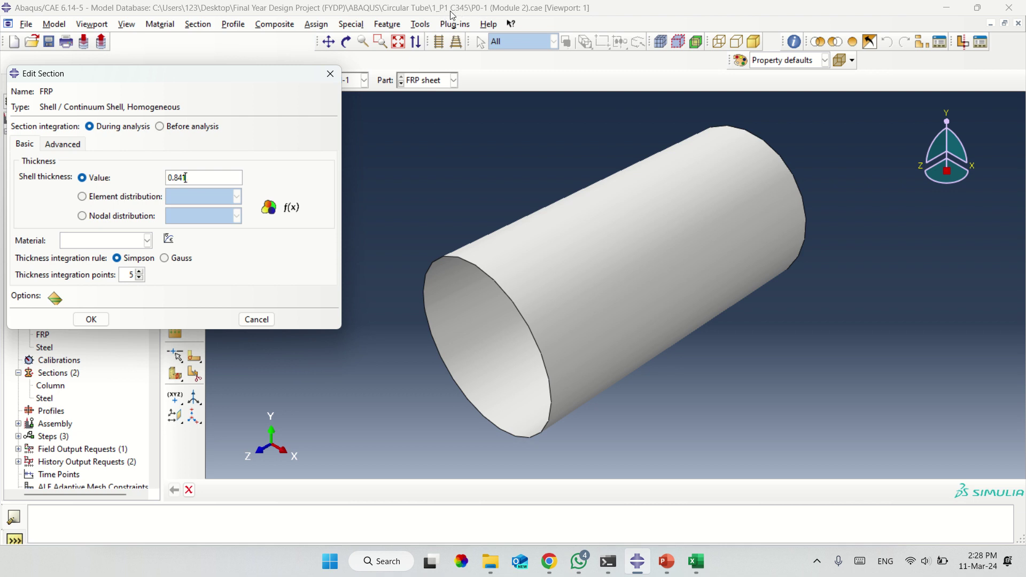
# Choose FRP as the shell section's material and highlight the thickness value.
pyautogui.click(86, 242)
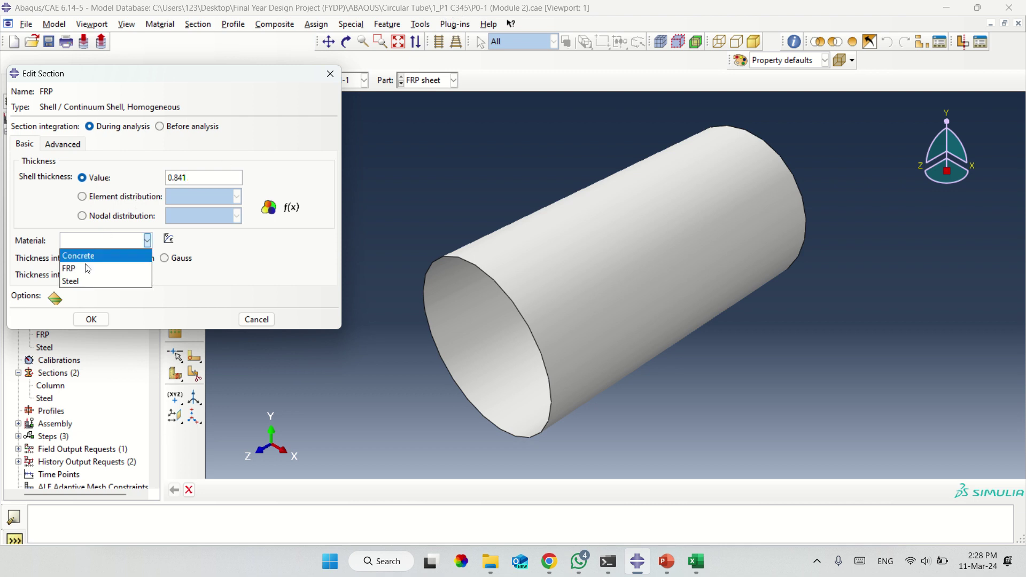
pyautogui.click(68, 269)
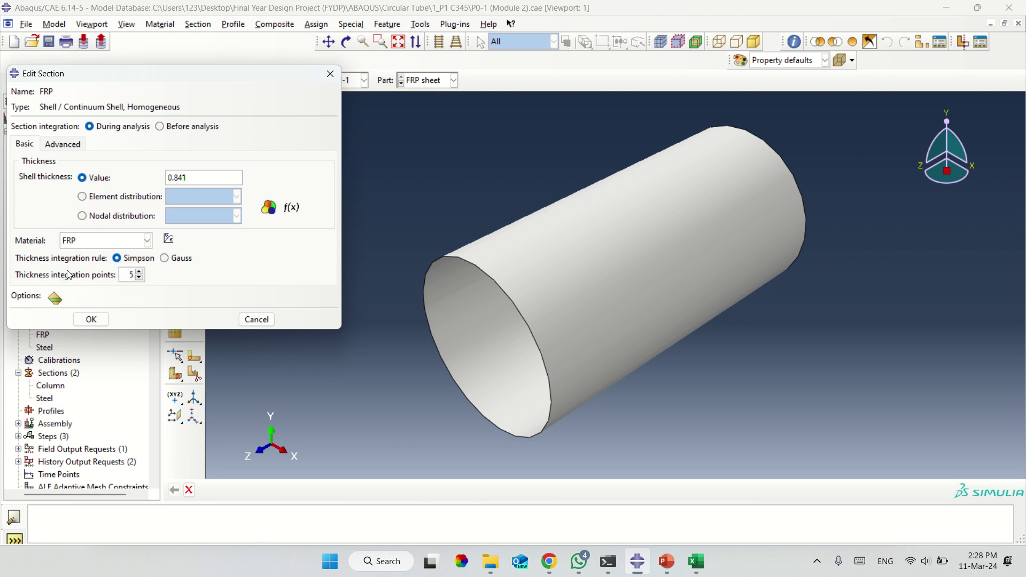
pyautogui.click(148, 241)
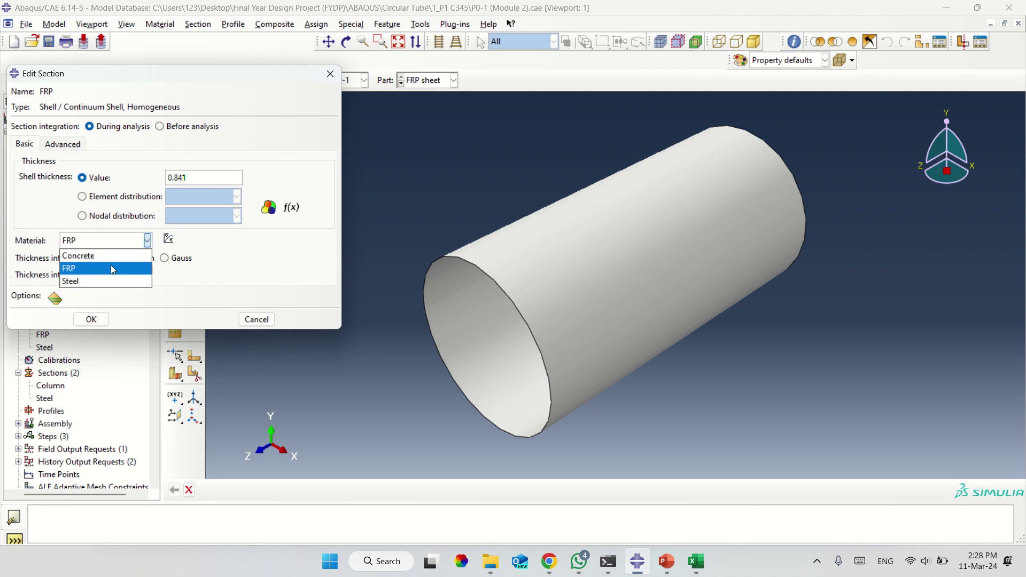
pyautogui.click(113, 268)
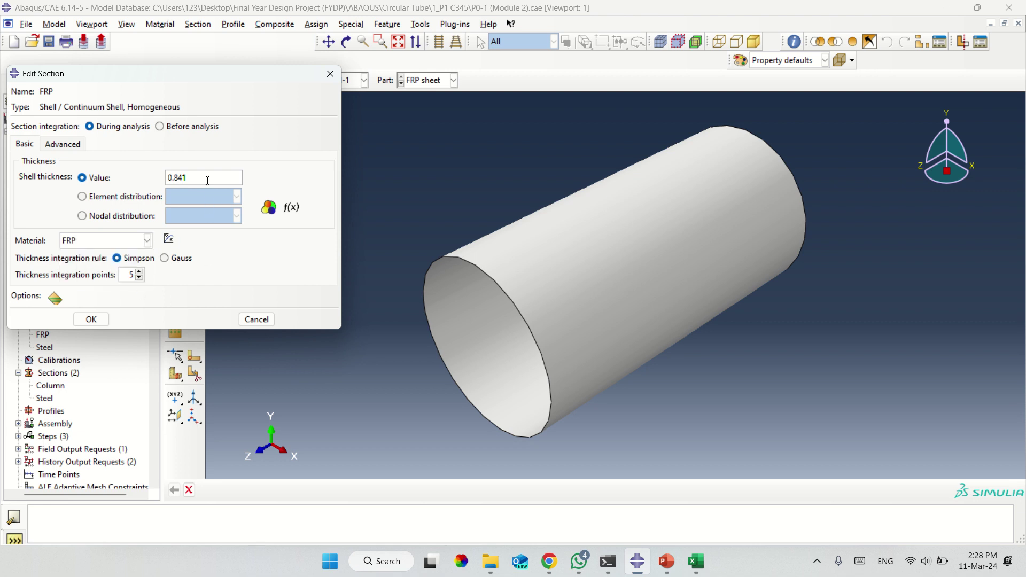
pyautogui.moveTo(206, 179); pyautogui.dragTo(121, 180)
pyautogui.click(550, 561)
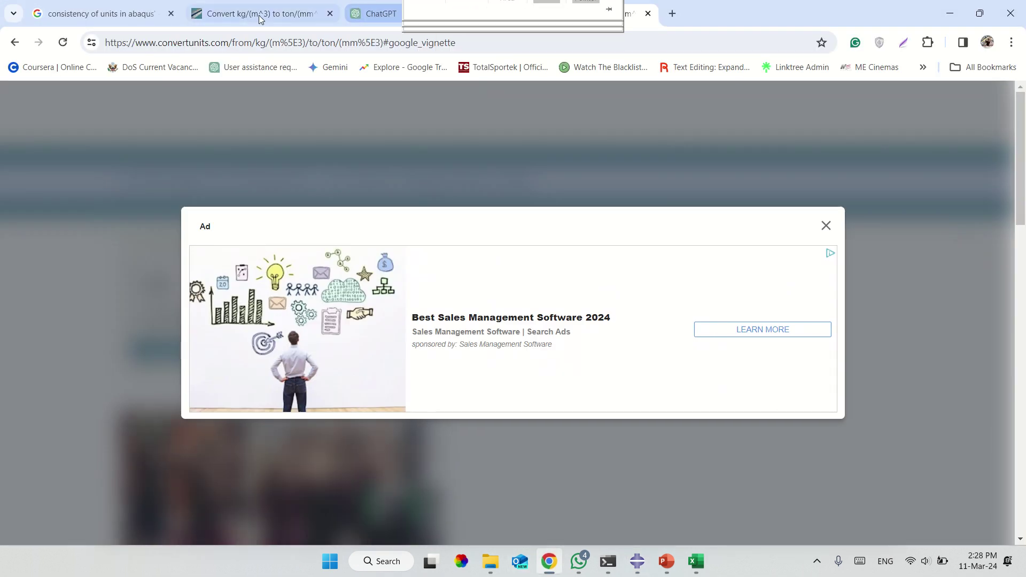
# Consult the Google Images consistent-units table (mm, N, tonne, MPa), then return to Abaqus.
pyautogui.click(97, 13)
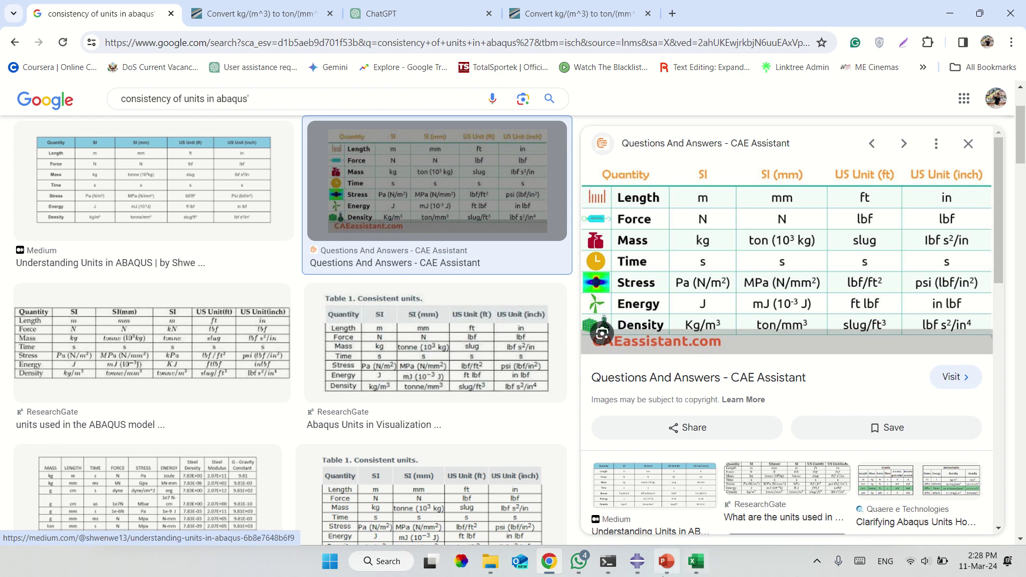
pyautogui.click(638, 562)
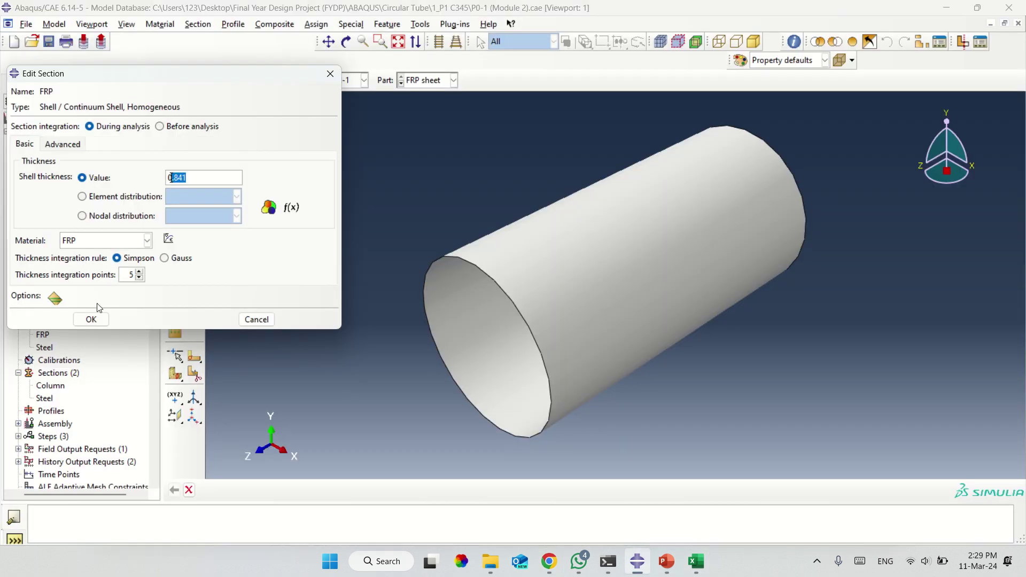
# Confirm the FRP shell section, then reopen it to check its 0.841 thickness.
pyautogui.click(91, 320)
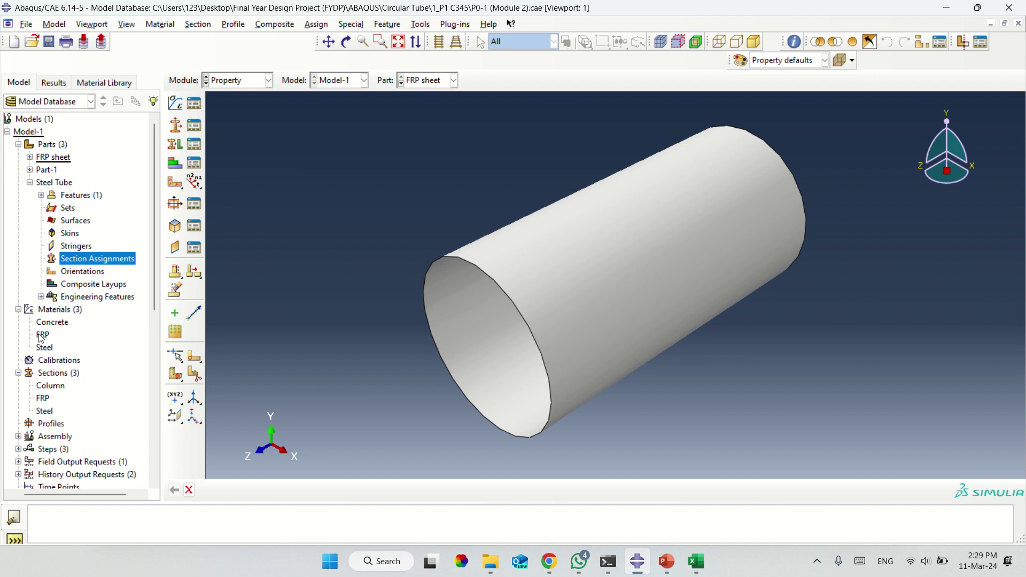
pyautogui.click(30, 184)
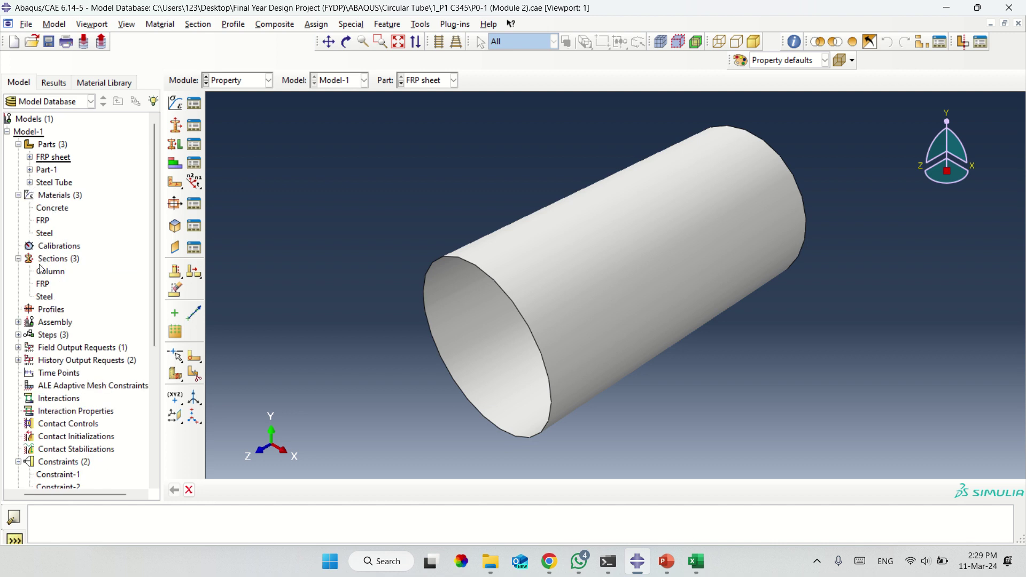
pyautogui.click(44, 287)
pyautogui.rightClick(45, 292)
pyautogui.click(63, 312)
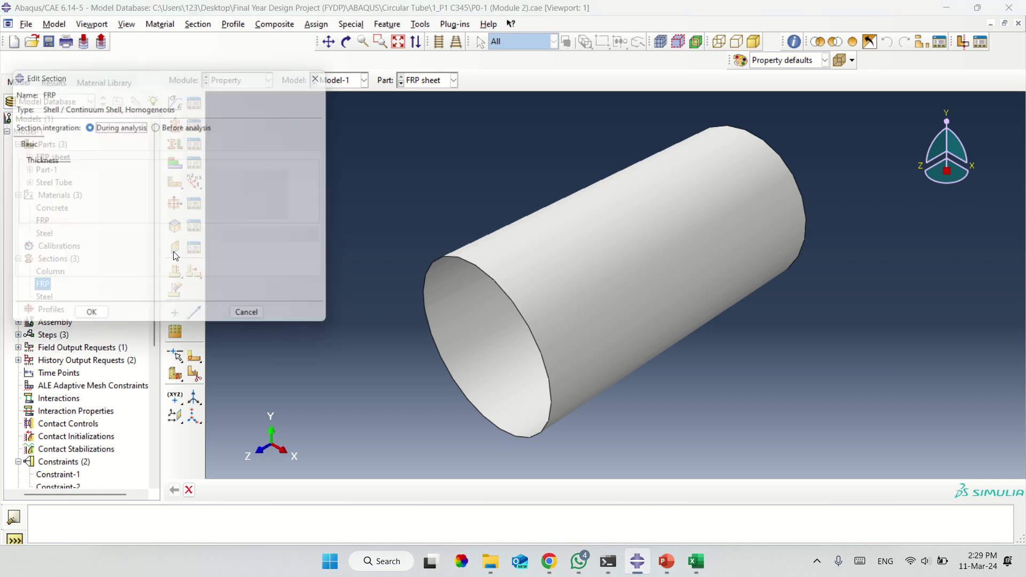
pyautogui.moveTo(195, 178); pyautogui.dragTo(94, 164)
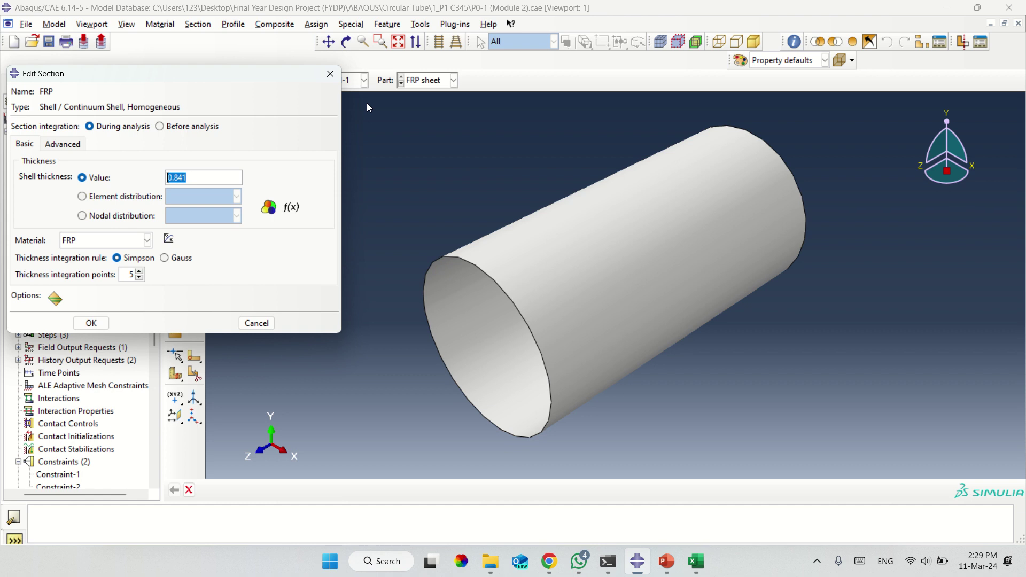
pyautogui.click(331, 74)
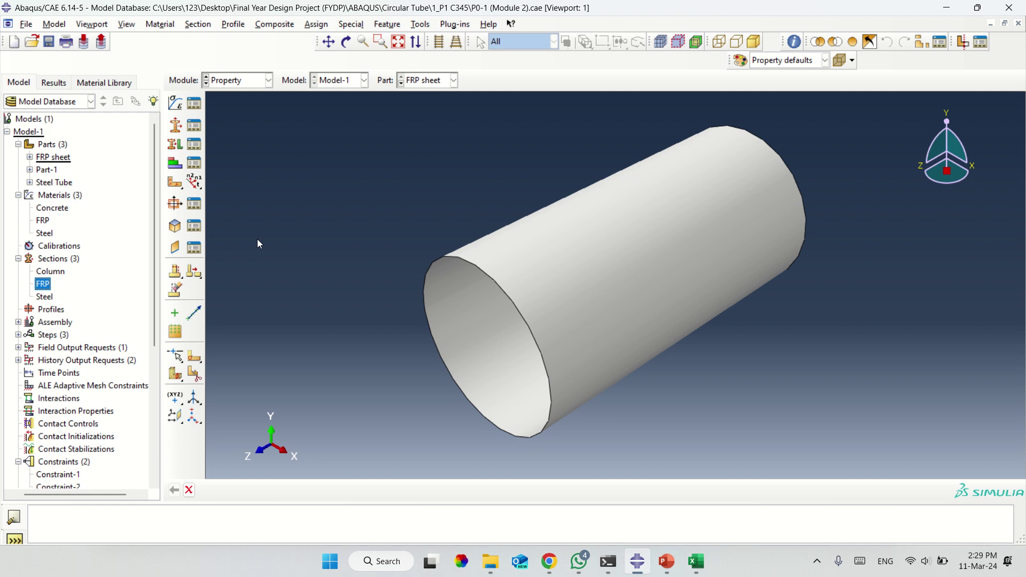
pyautogui.click(223, 82)
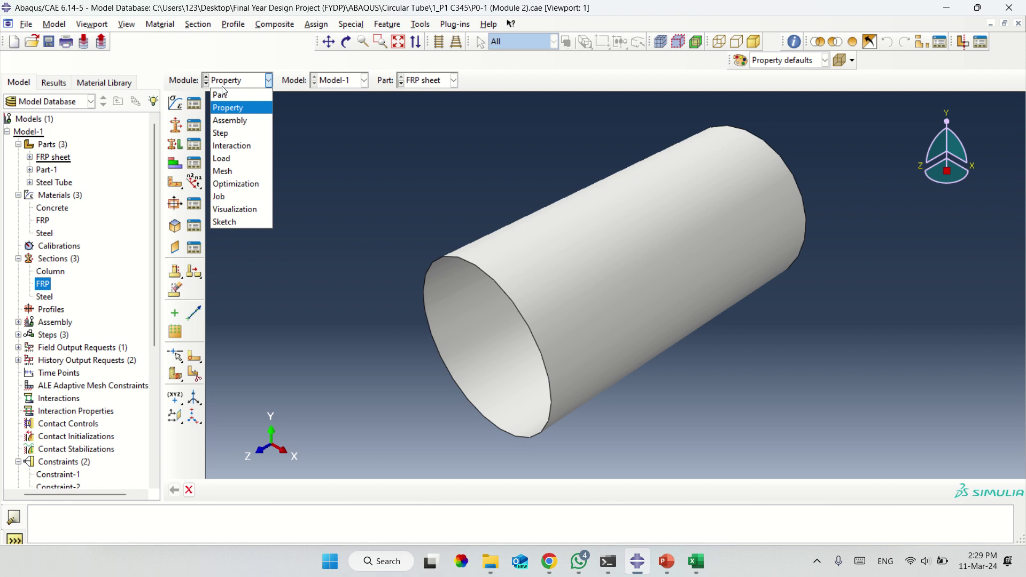
# Assign the FRP shell section to the whole FRP sheet tube without creating a set.
pyautogui.click(317, 255)
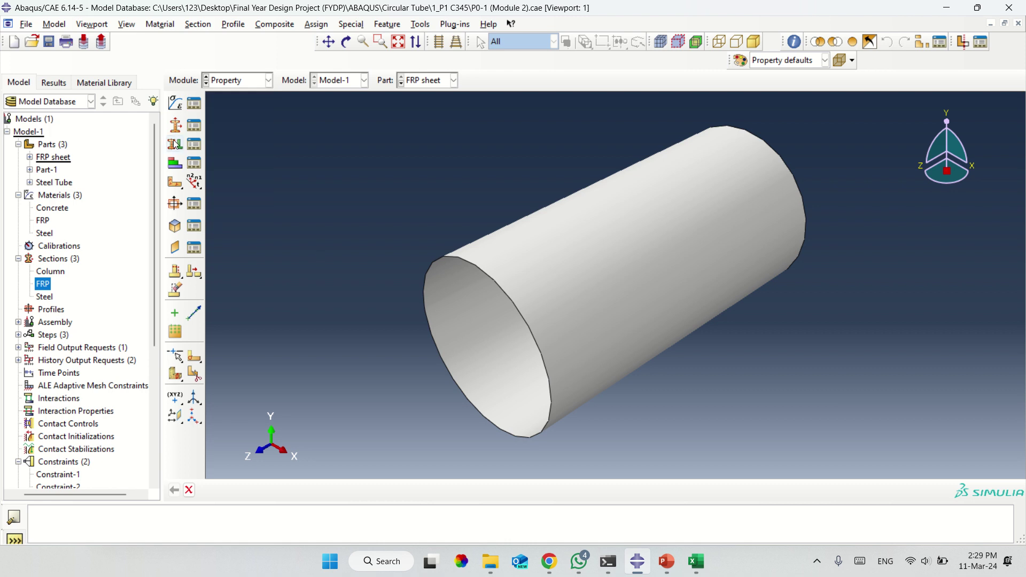
pyautogui.click(175, 145)
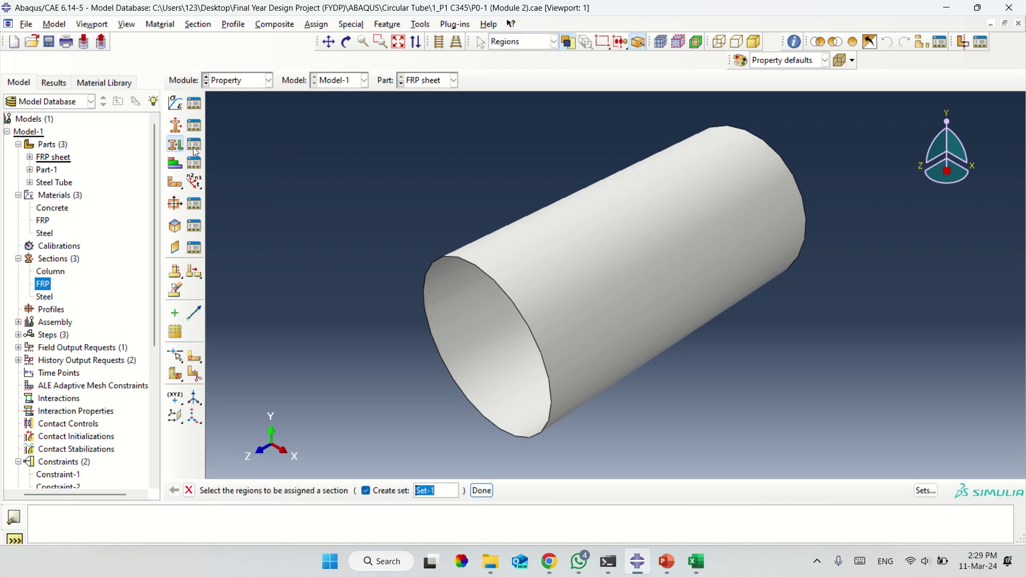
pyautogui.click(189, 490)
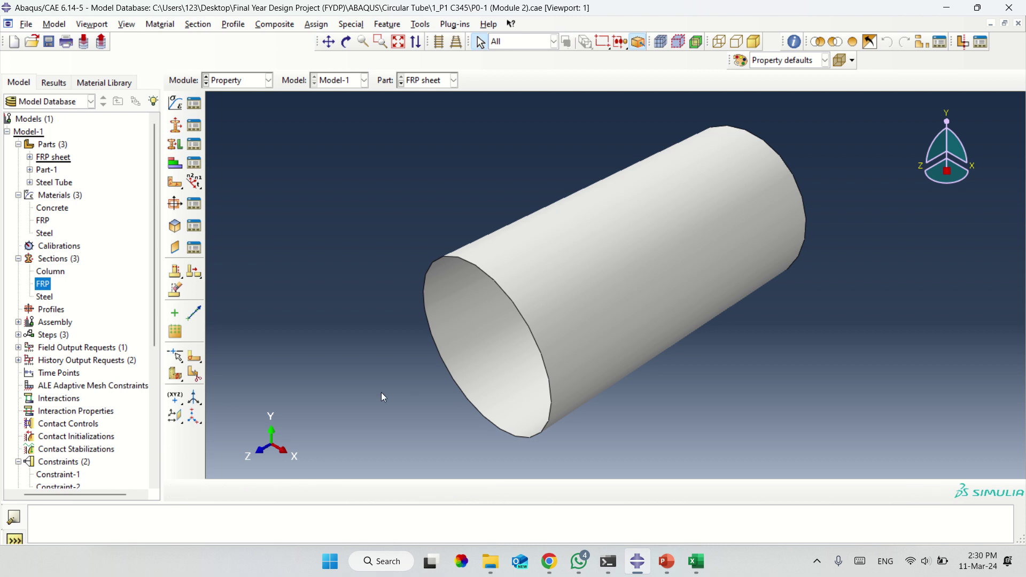
pyautogui.click(416, 88)
pyautogui.click(422, 98)
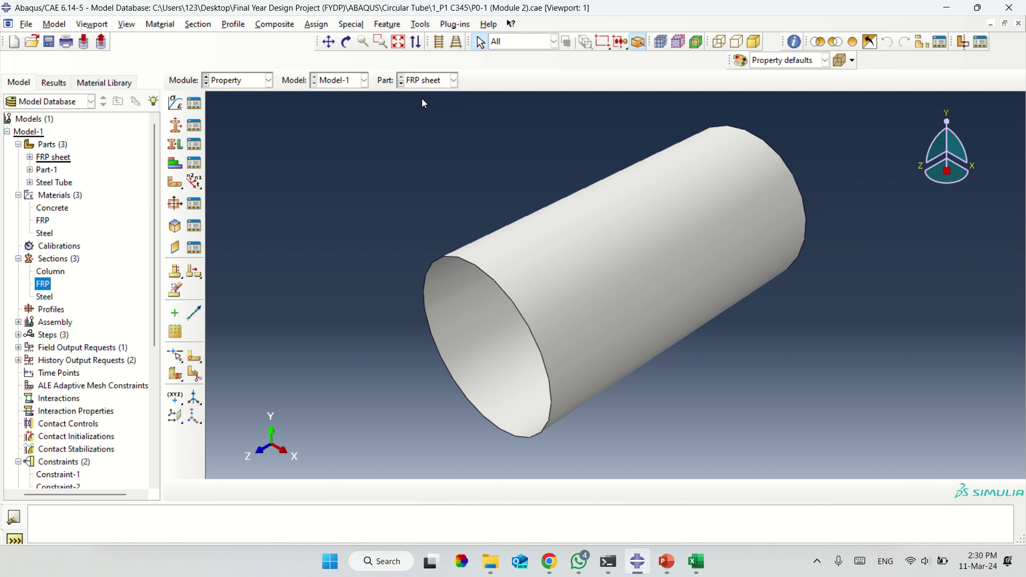
pyautogui.click(175, 144)
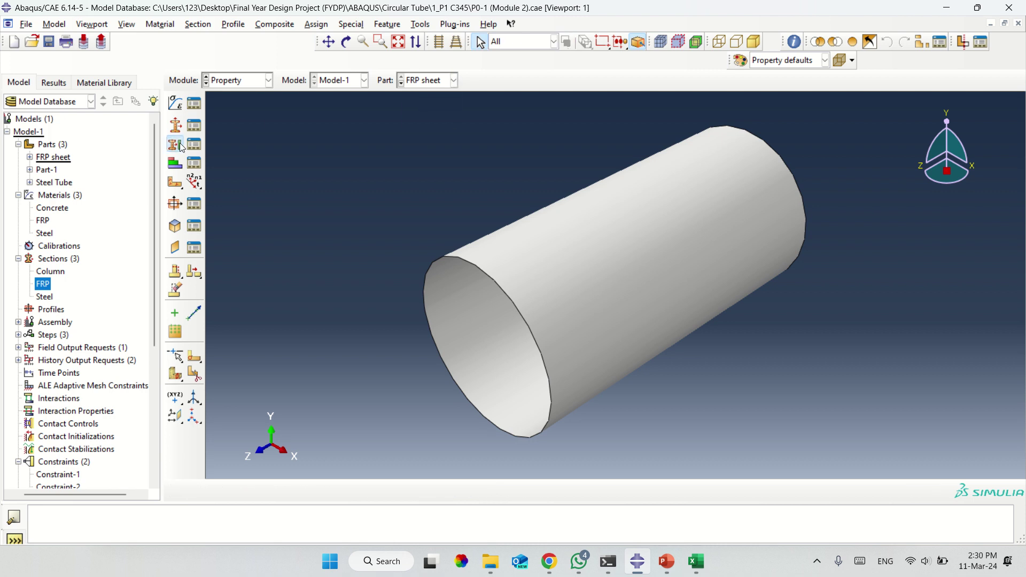
pyautogui.click(587, 313)
pyautogui.click(370, 494)
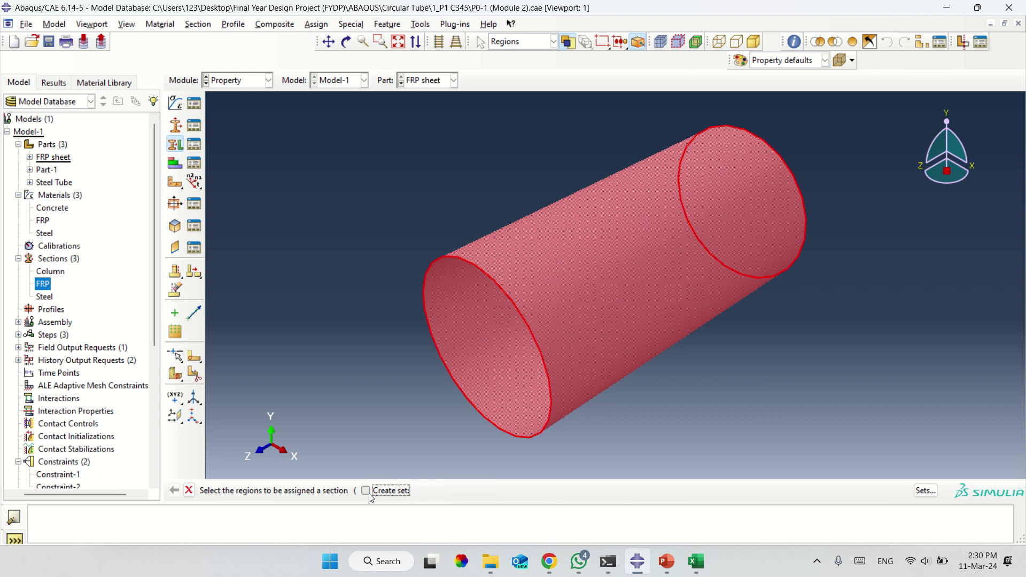
pyautogui.click(438, 491)
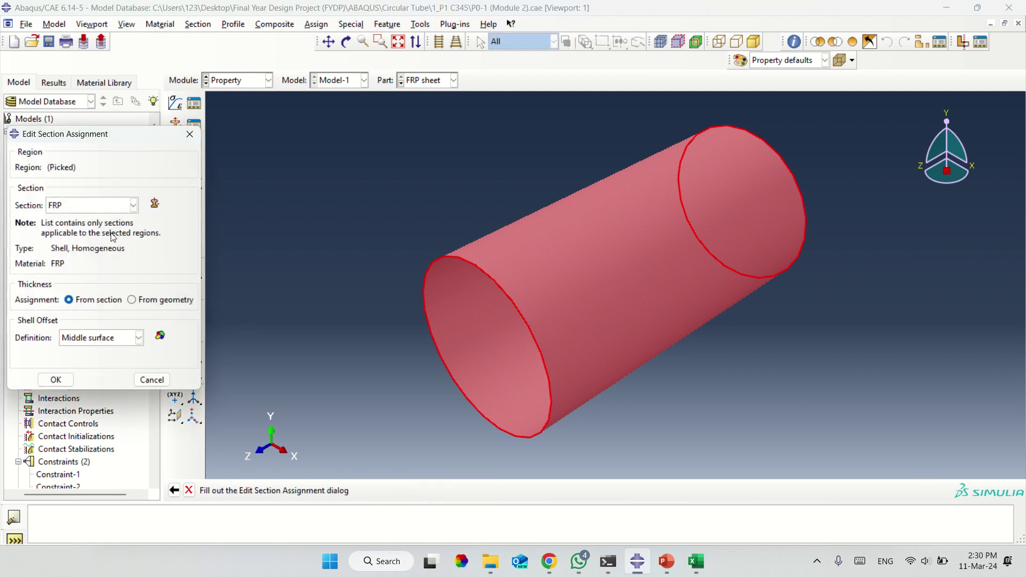
pyautogui.click(89, 207)
pyautogui.click(88, 208)
pyautogui.click(56, 379)
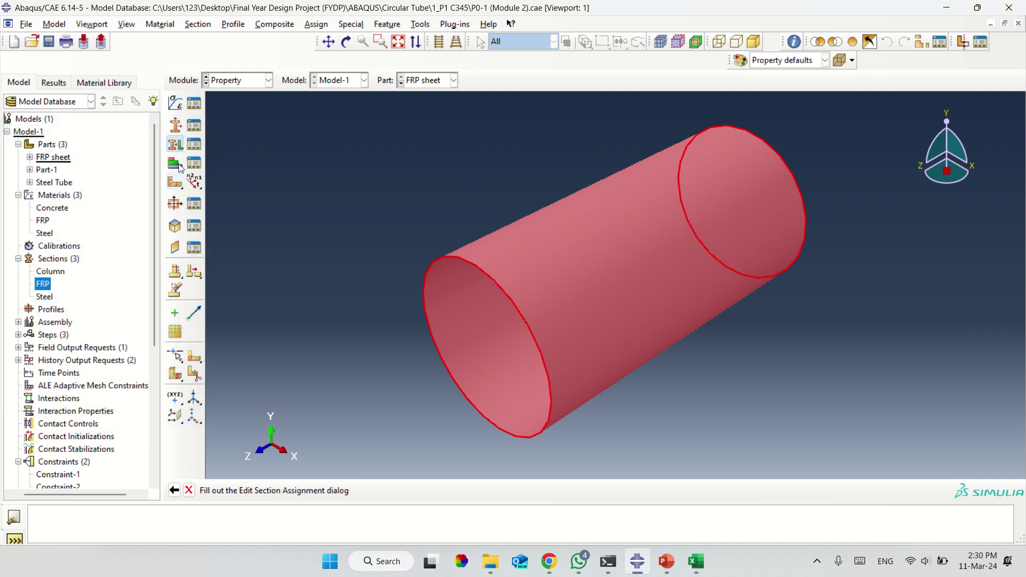
# Switch to Part-1 and assign the Column section to the whole cylinder.
pyautogui.click(423, 81)
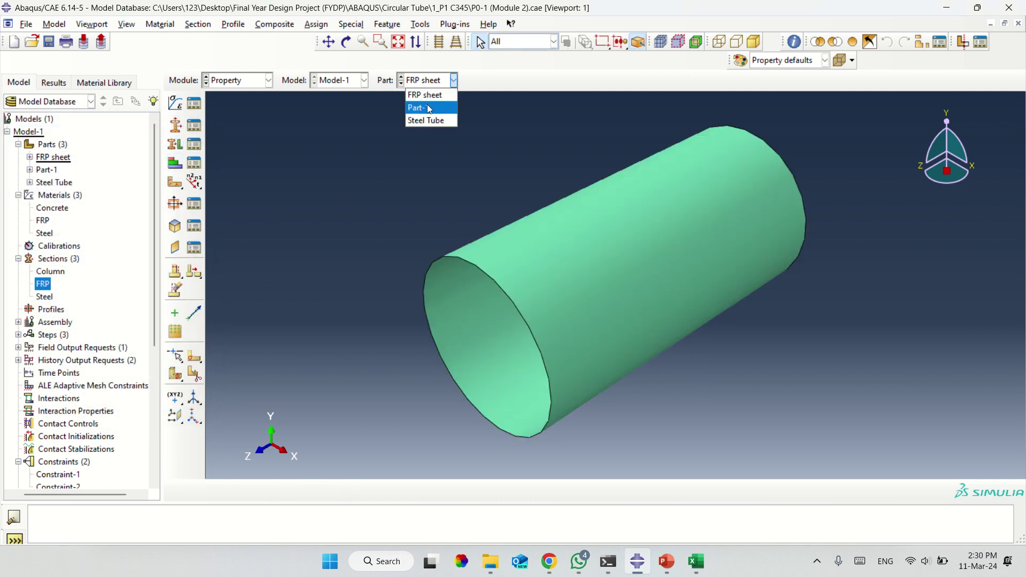
pyautogui.click(429, 109)
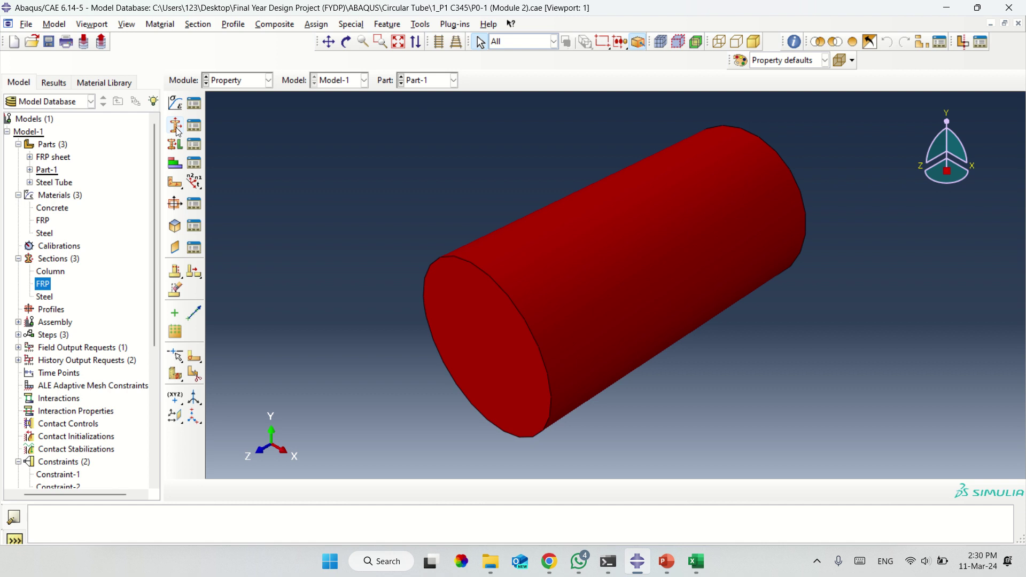
pyautogui.click(175, 144)
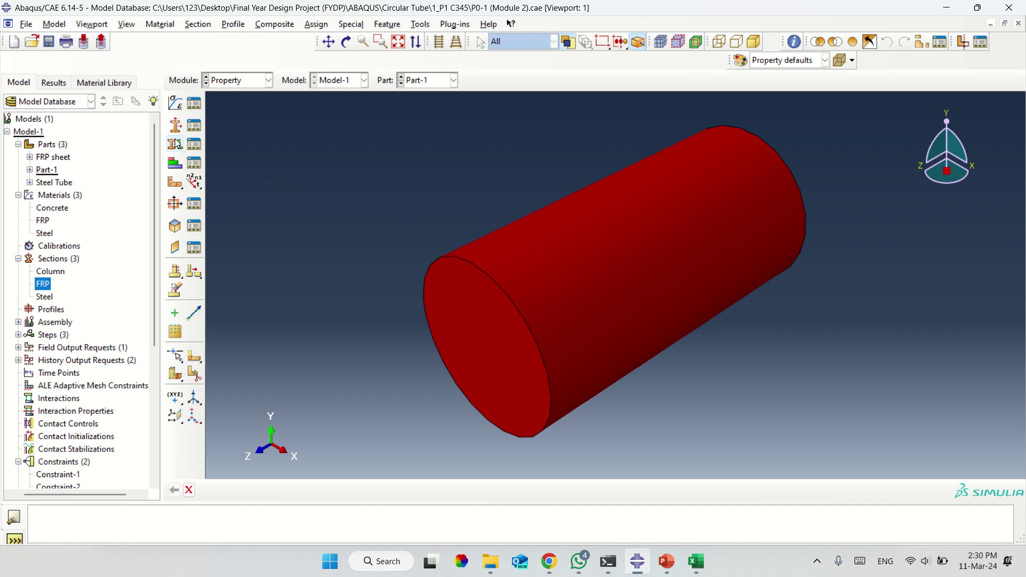
pyautogui.click(543, 320)
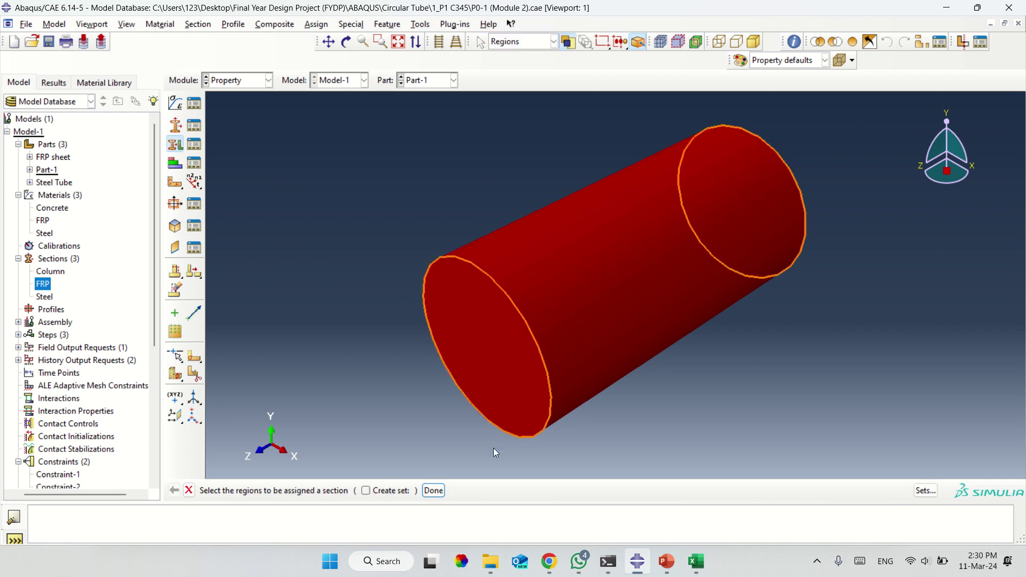
pyautogui.click(433, 490)
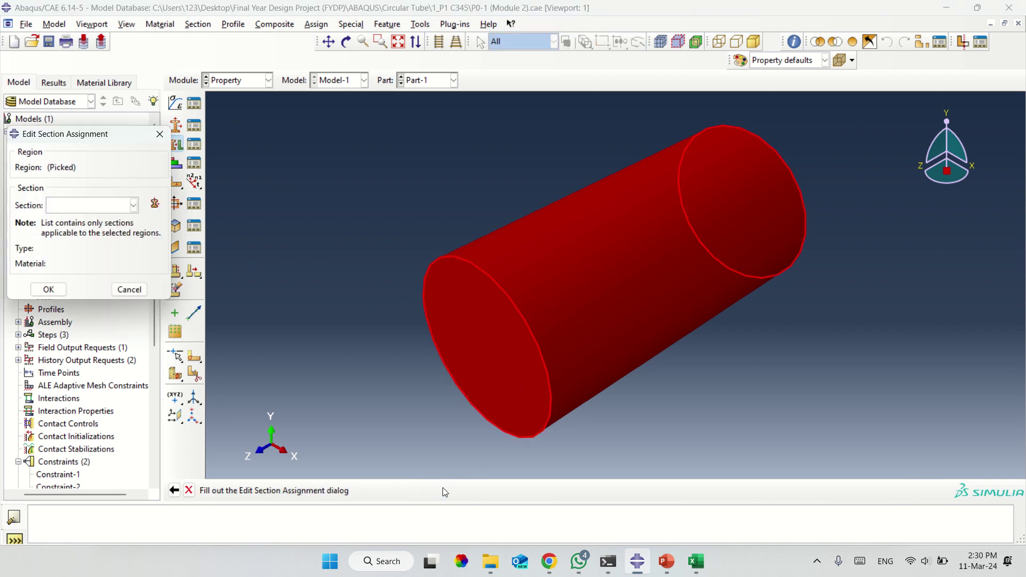
pyautogui.click(108, 211)
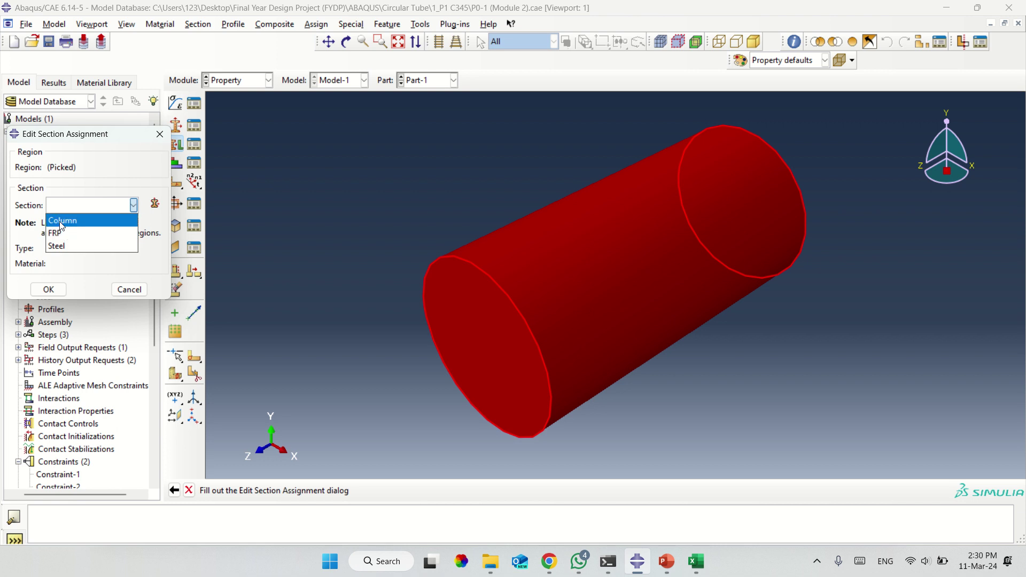
pyautogui.click(61, 221)
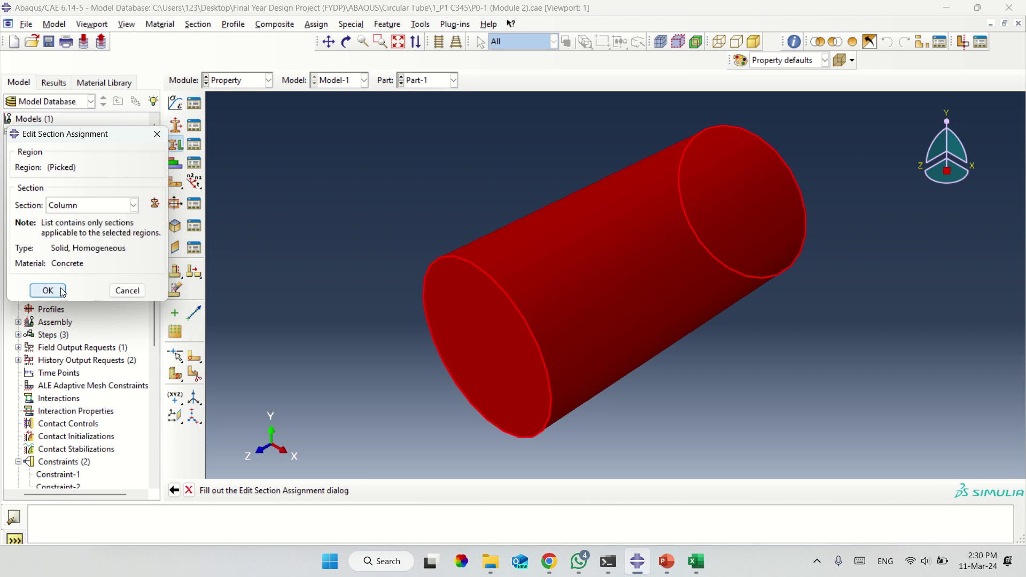
pyautogui.click(47, 290)
pyautogui.click(420, 80)
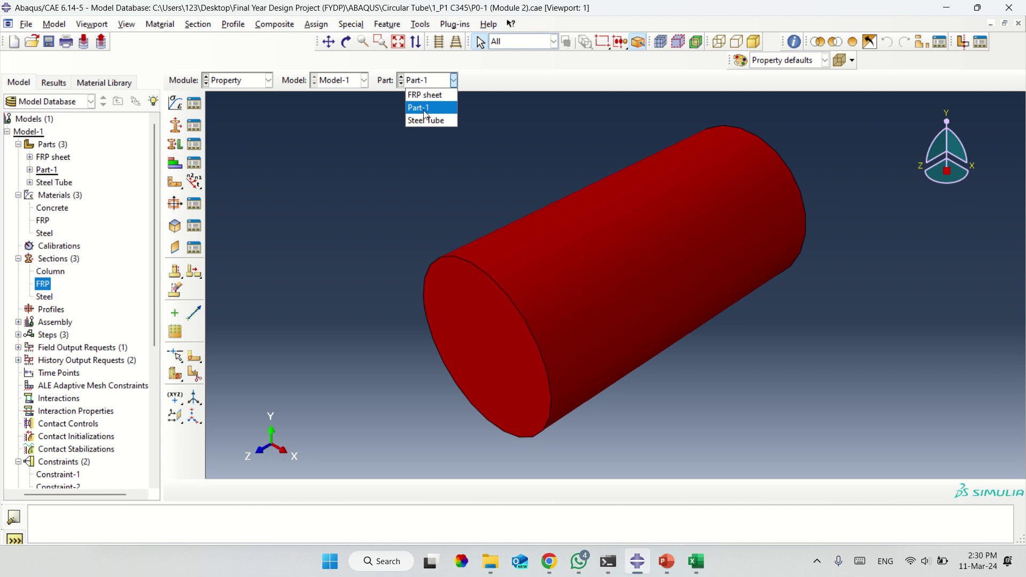
# Start a section assignment on the Steel Tube, browse available sections, then close without saving.
pyautogui.click(428, 121)
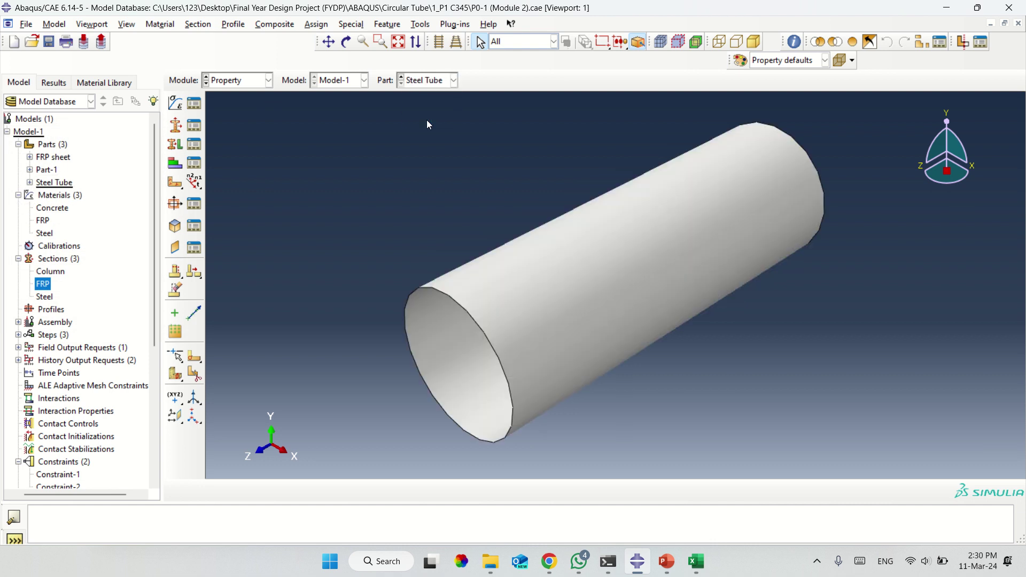
pyautogui.click(174, 144)
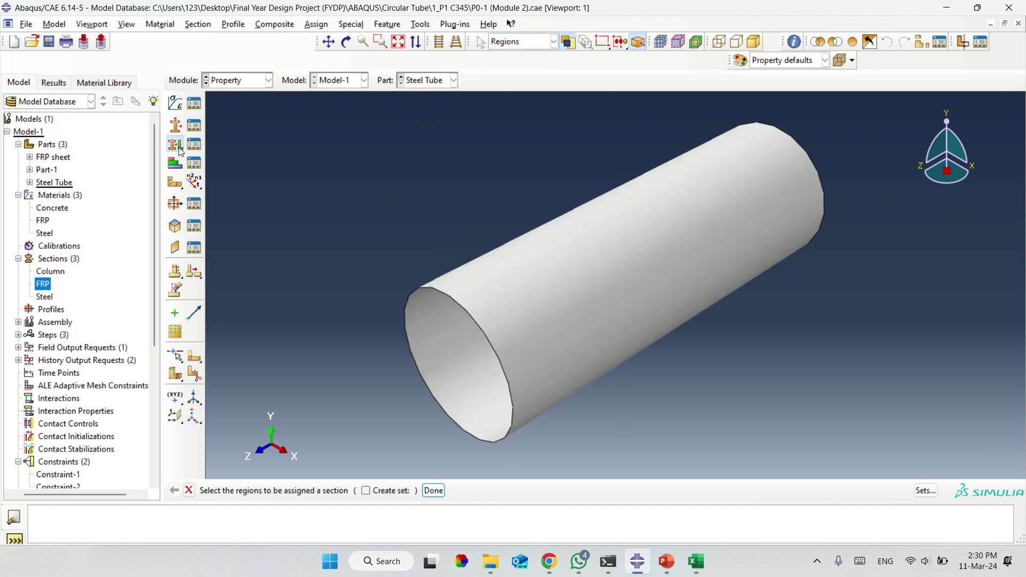
pyautogui.click(515, 292)
pyautogui.click(434, 490)
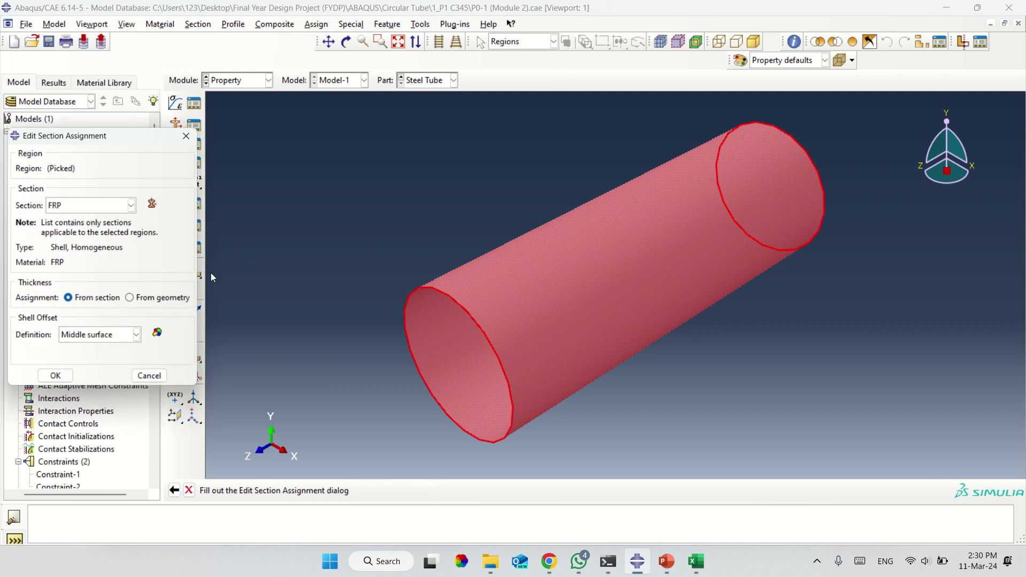
pyautogui.click(106, 206)
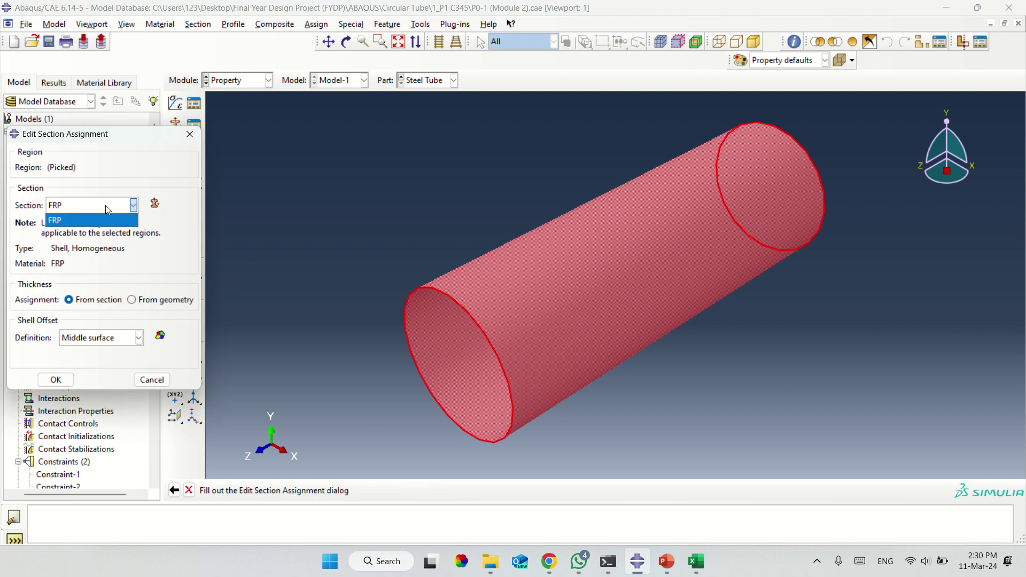
pyautogui.click(105, 205)
pyautogui.click(105, 205)
pyautogui.click(104, 205)
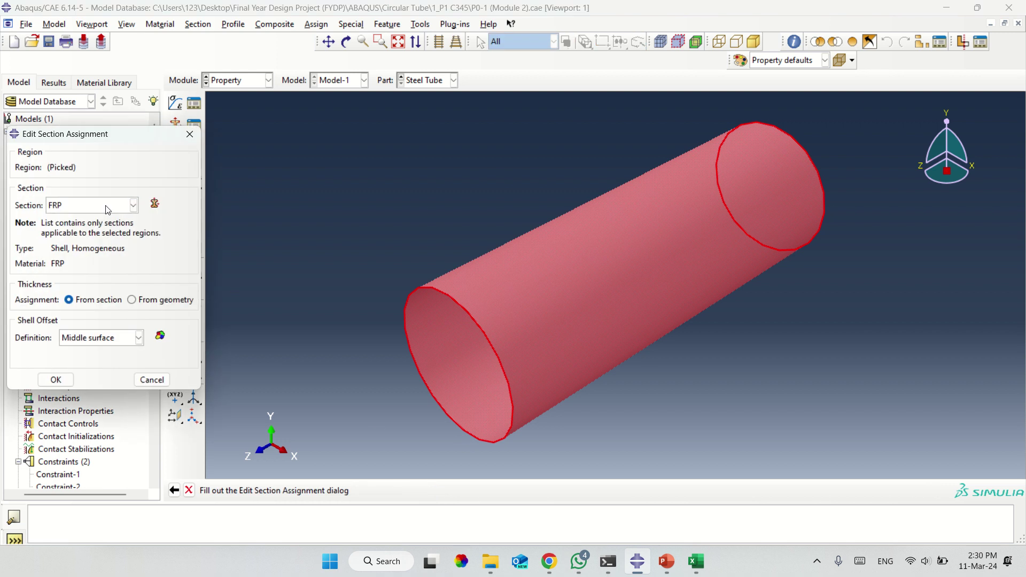
pyautogui.click(106, 206)
pyautogui.click(190, 133)
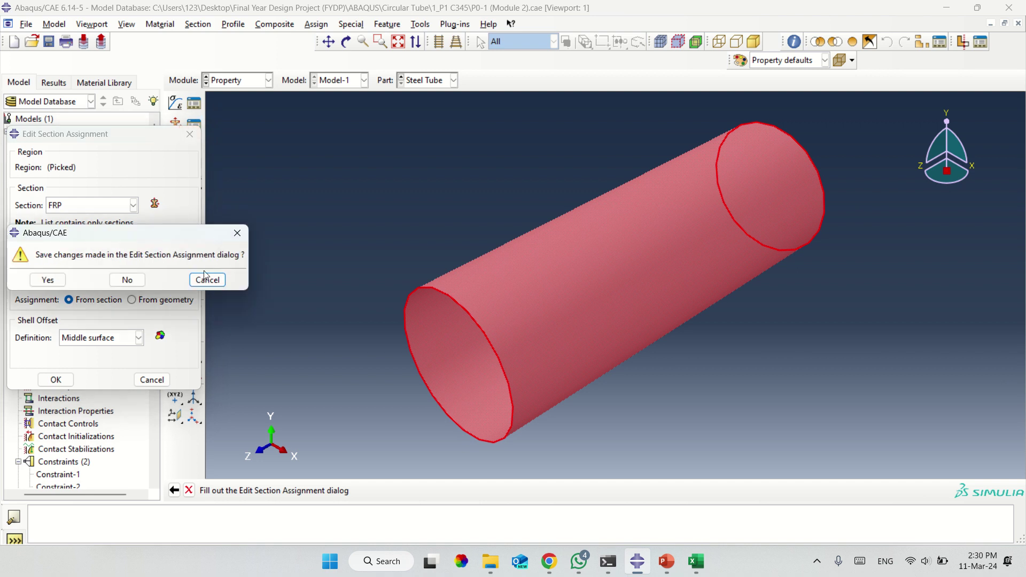
pyautogui.click(127, 279)
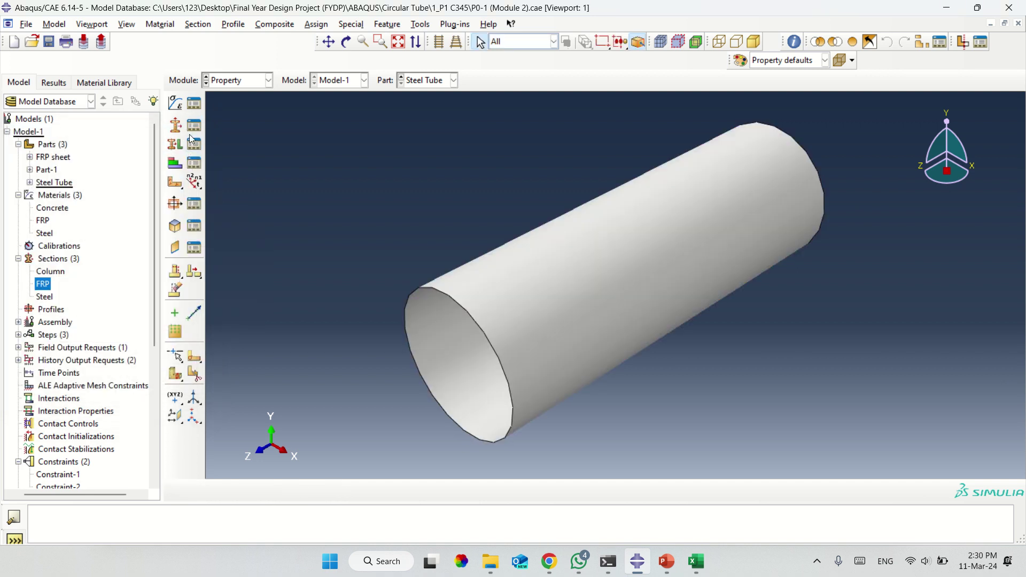
# Review the Steel material definition and close it unchanged.
pyautogui.doubleClick(43, 234)
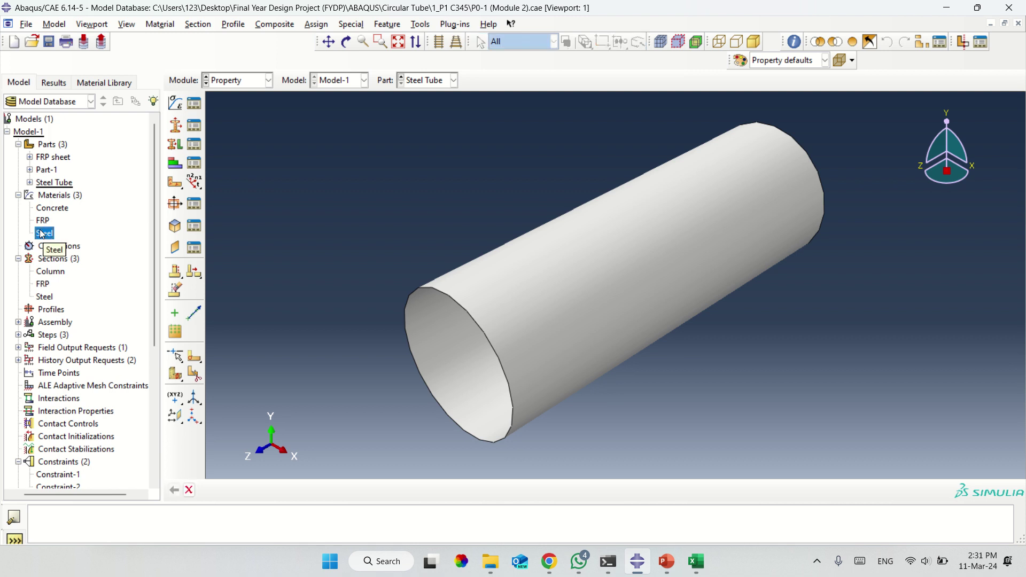
pyautogui.rightClick(42, 234)
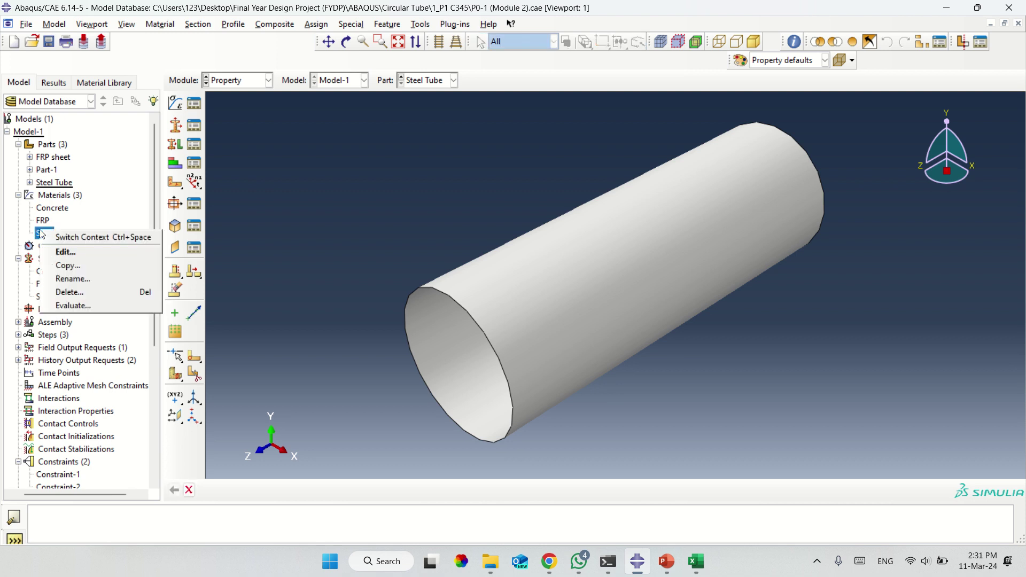
pyautogui.click(75, 254)
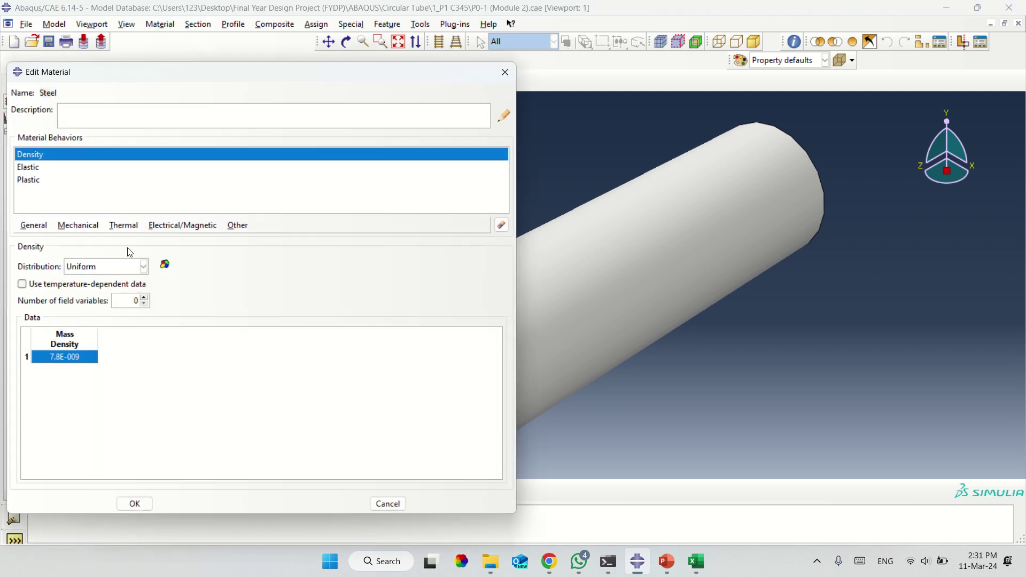
pyautogui.click(505, 72)
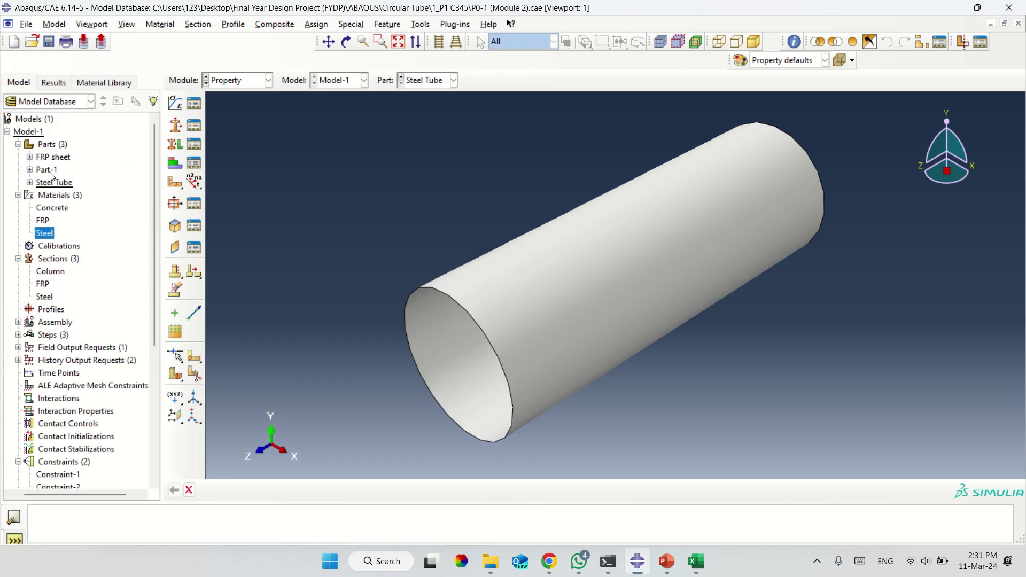
# Check the Steel Tube part is 3D deformable, leaving it unchanged, and dismiss a new part dialog.
pyautogui.click(48, 184)
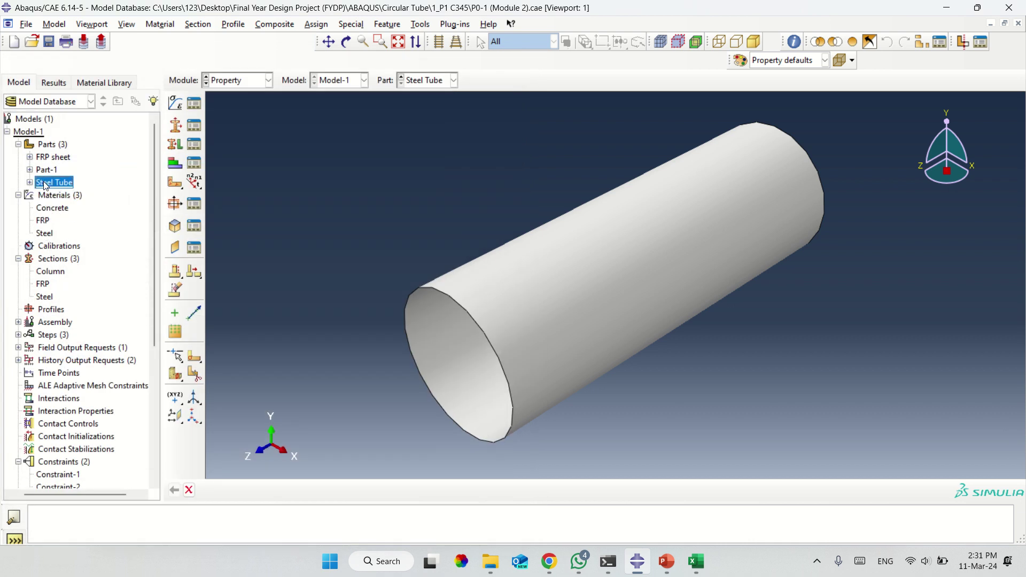
pyautogui.rightClick(46, 185)
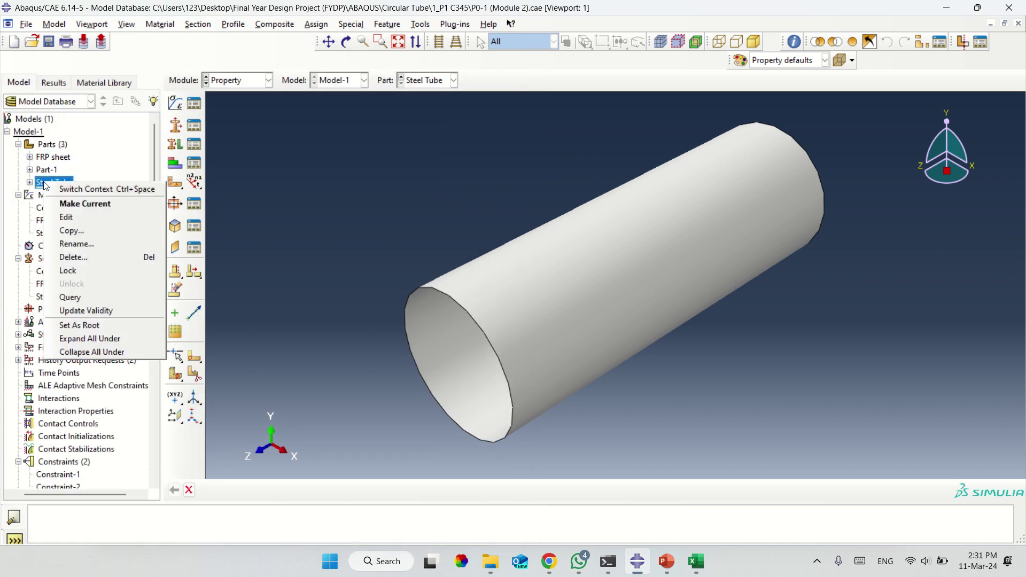
pyautogui.click(75, 217)
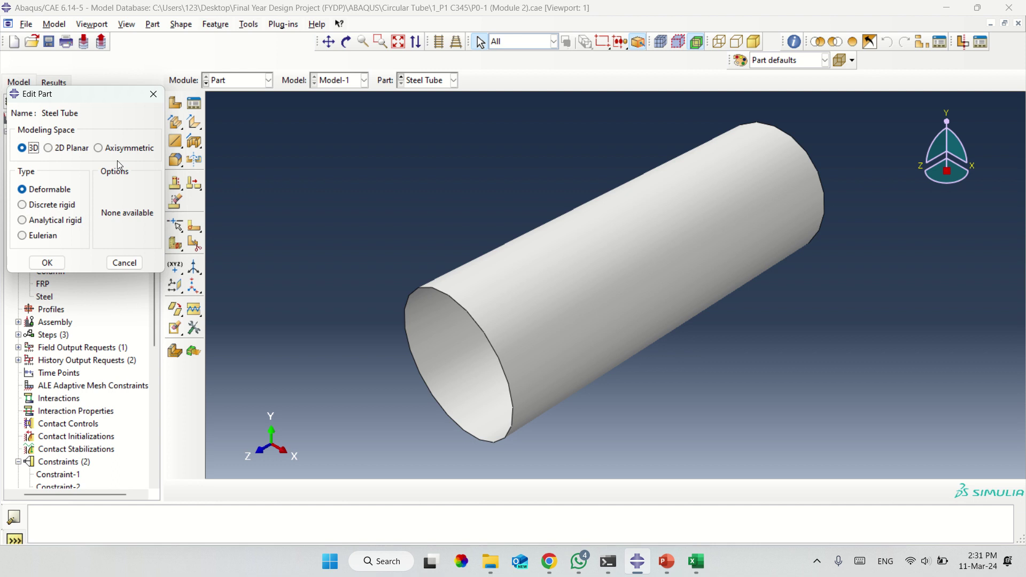
pyautogui.click(152, 95)
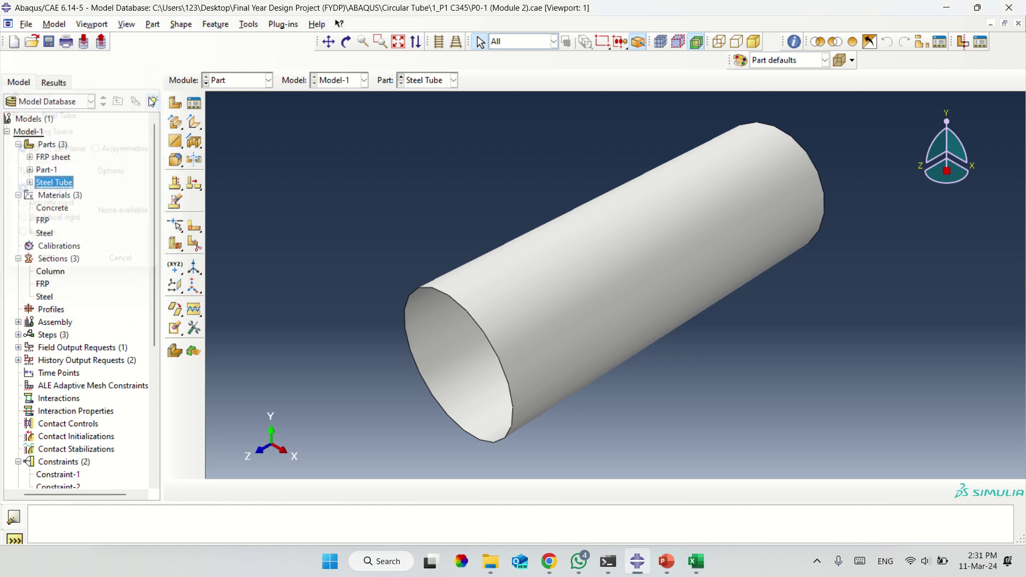
pyautogui.click(177, 103)
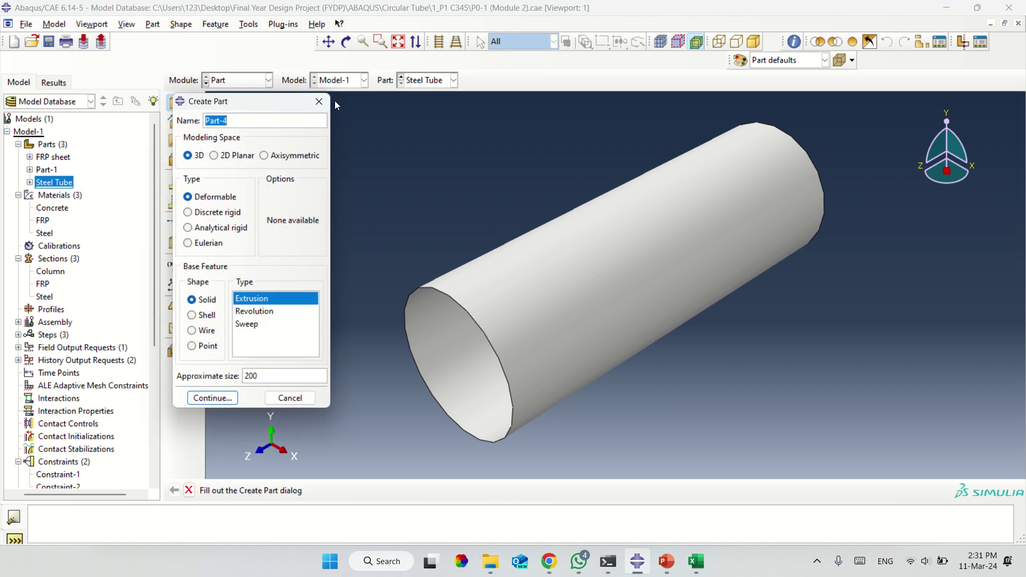
pyautogui.click(316, 102)
pyautogui.click(268, 80)
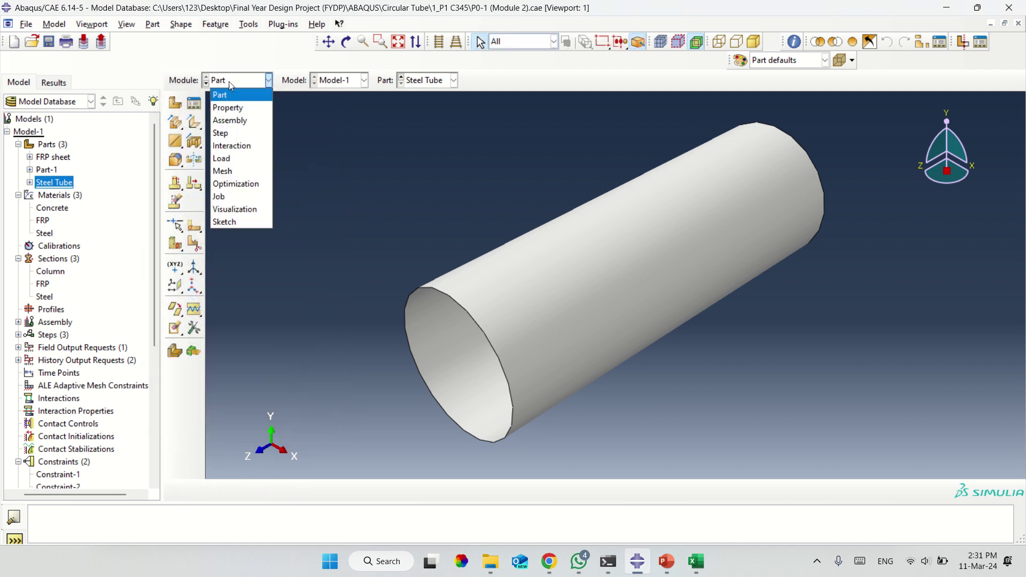
# Switch to the Property module, dismissing a new material dialog without creating one.
pyautogui.click(231, 108)
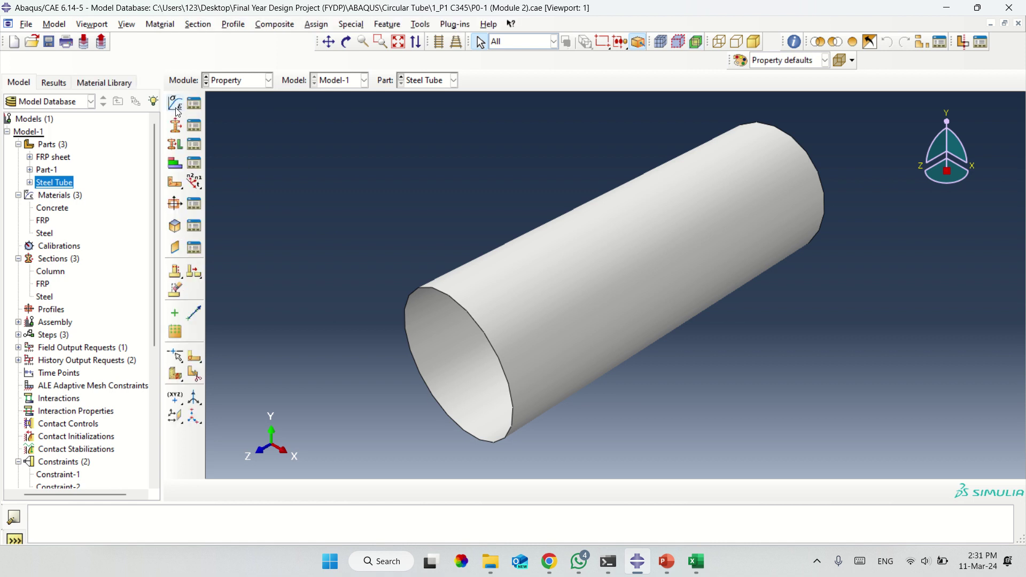
pyautogui.click(176, 104)
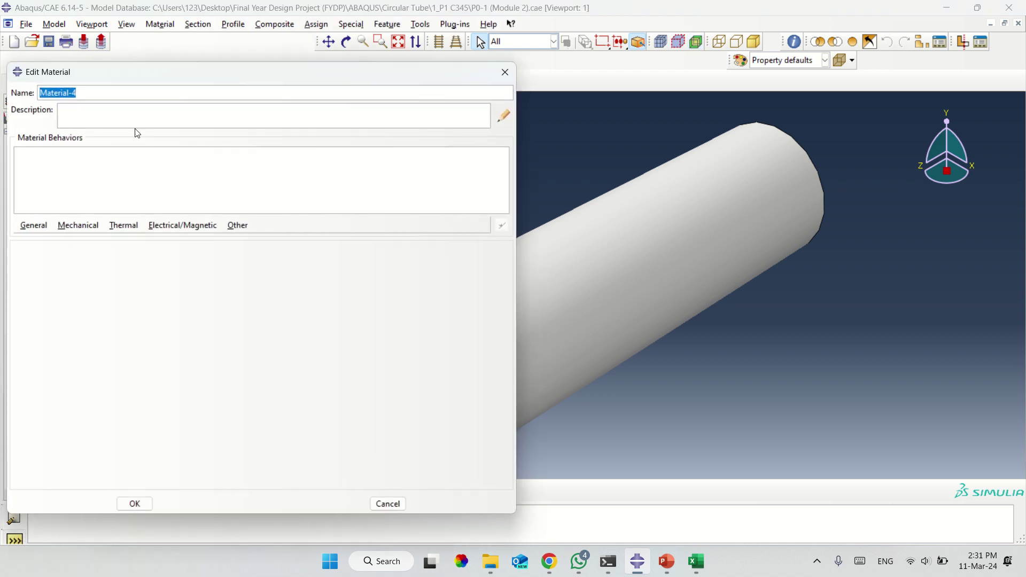
pyautogui.click(508, 76)
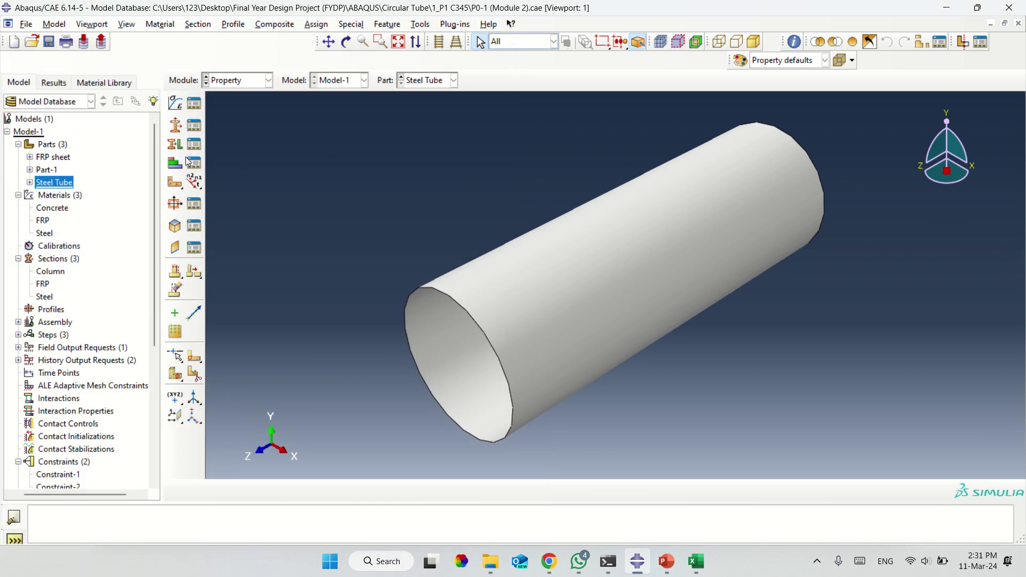
# Expand the Steel Tube part's features to reveal its Shell extrude-1 feature.
pyautogui.click(49, 159)
pyautogui.click(47, 171)
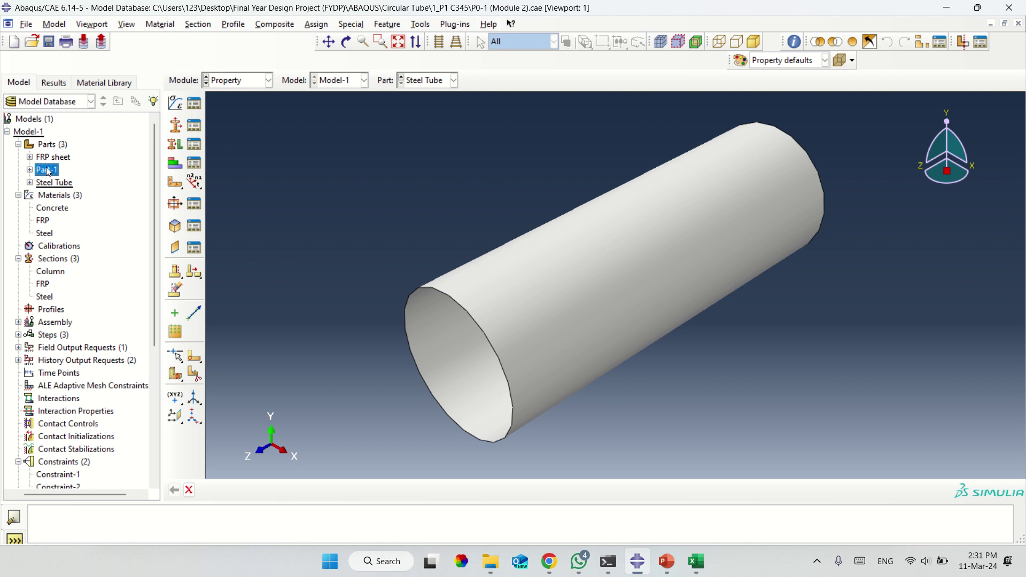
pyautogui.click(41, 184)
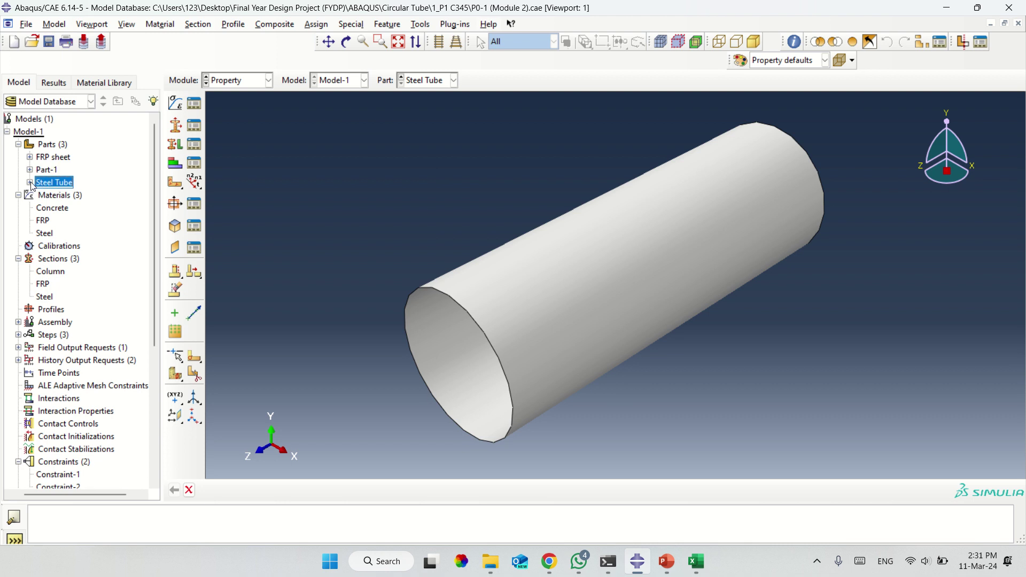
pyautogui.click(30, 183)
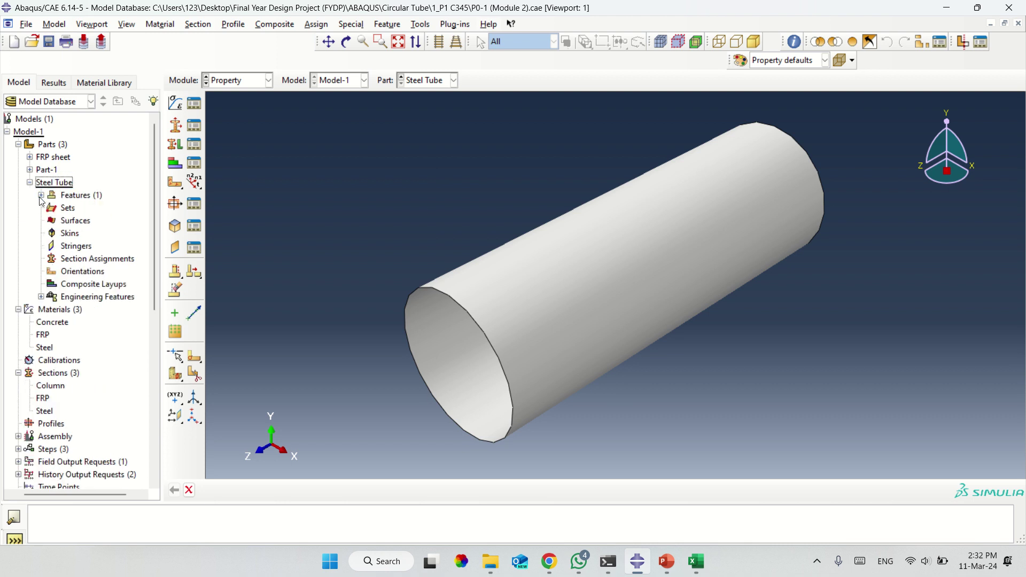
pyautogui.click(41, 196)
pyautogui.click(72, 210)
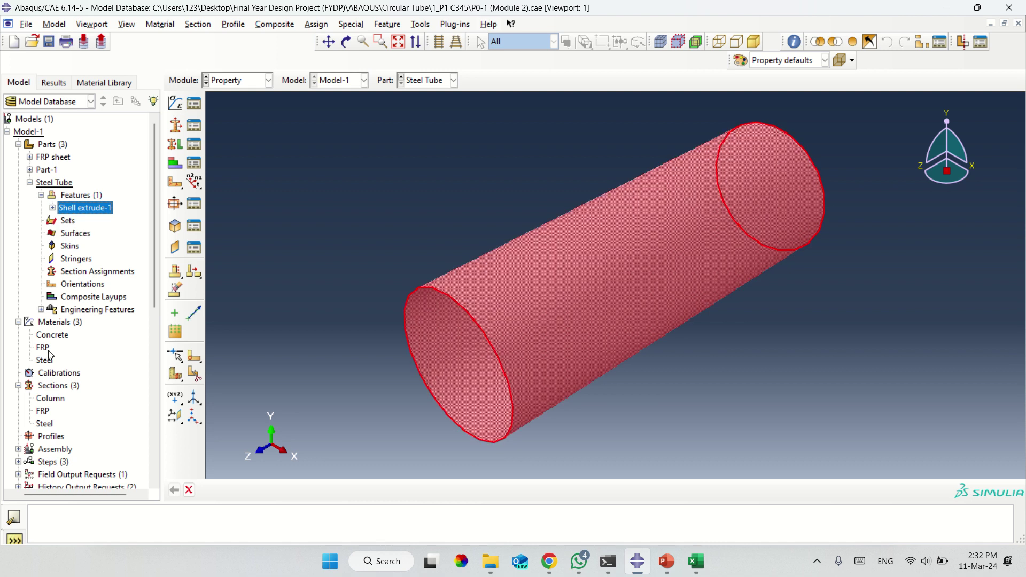
pyautogui.click(47, 350)
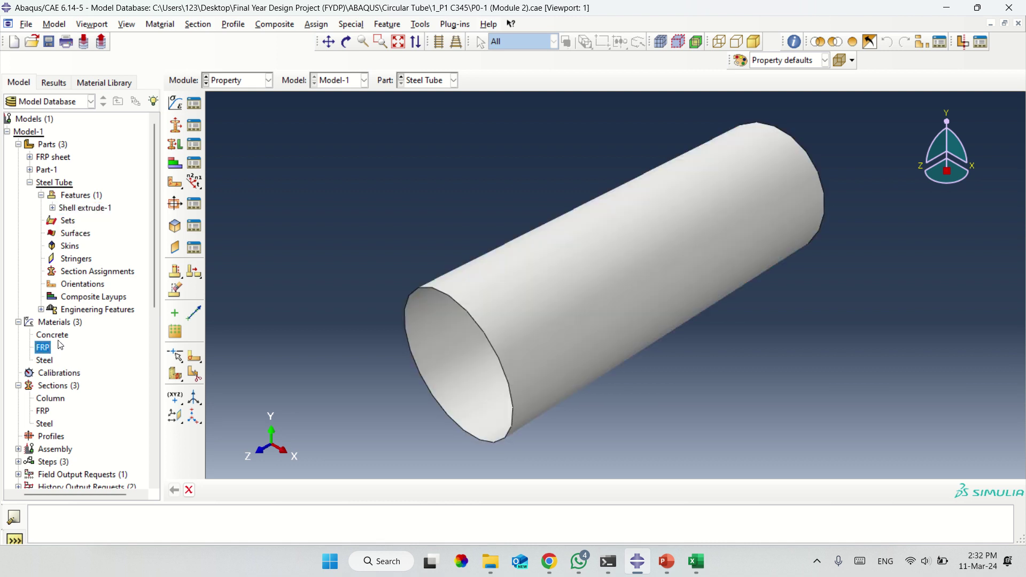
# Check the Steel material's elastic properties and plastic yield stress data without editing.
pyautogui.rightClick(47, 361)
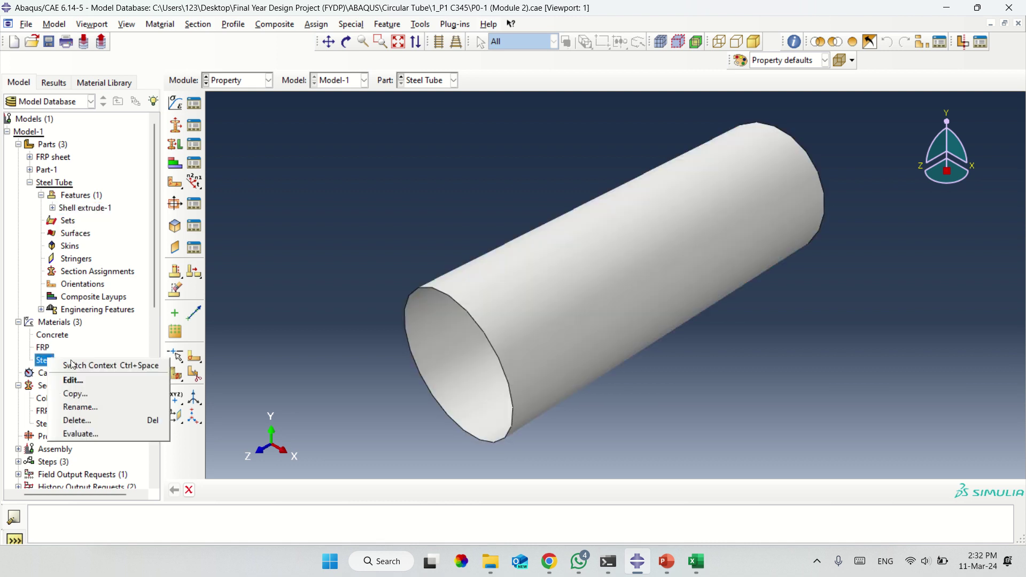
pyautogui.click(76, 381)
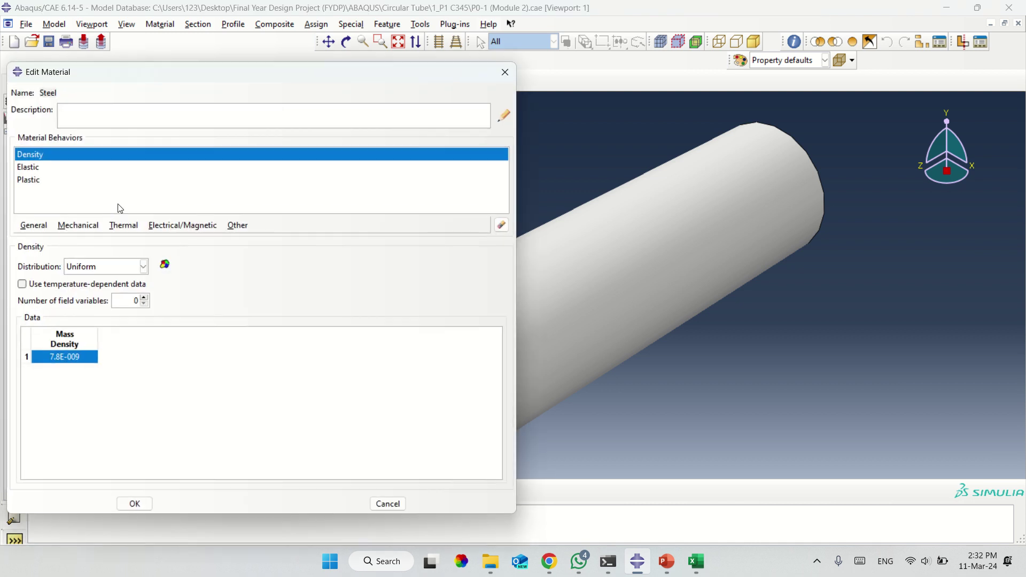
pyautogui.click(37, 170)
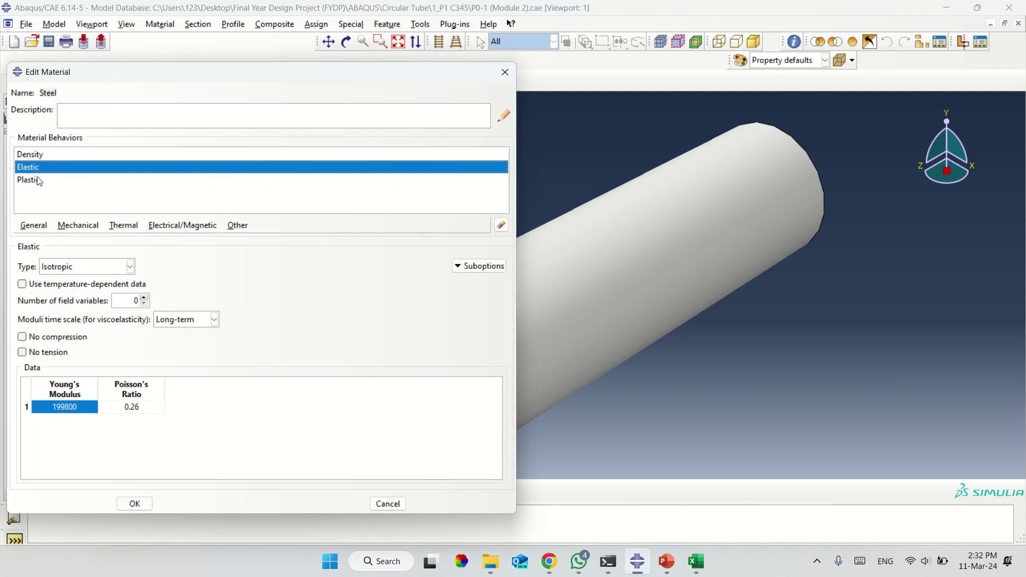
pyautogui.click(38, 180)
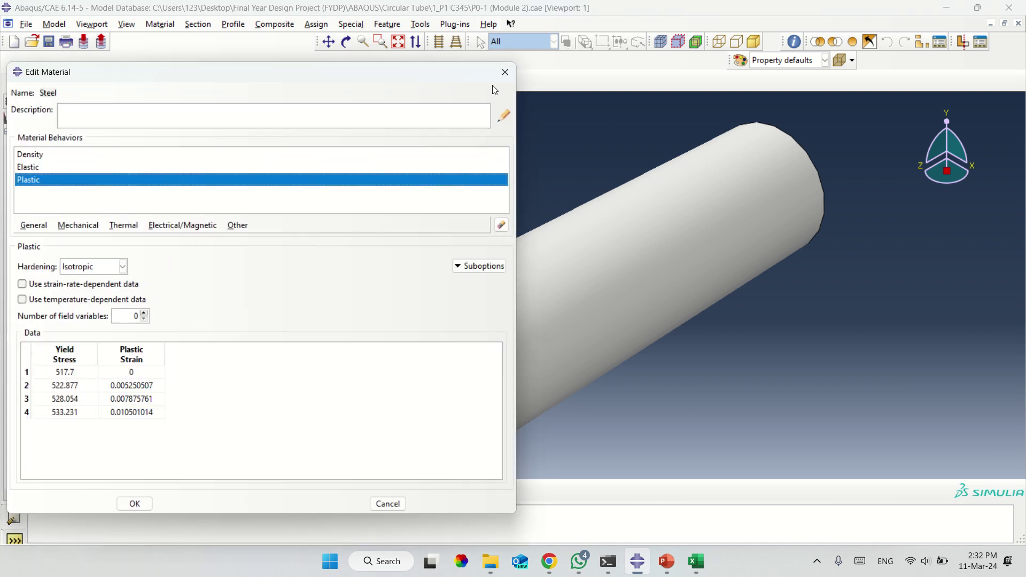
pyautogui.click(505, 73)
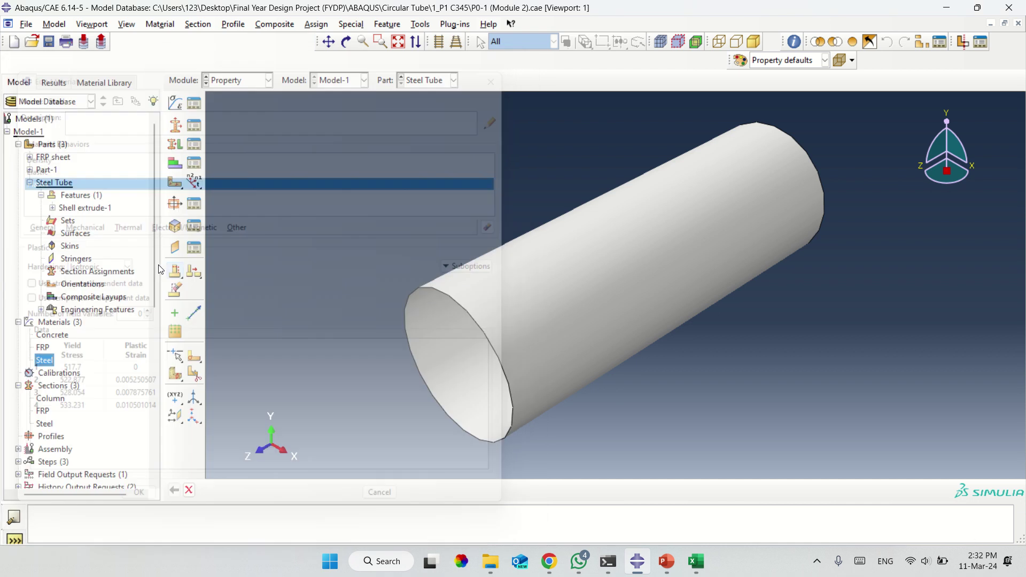
# Inspect the solid Steel section, then delete it, leaving Column and FRP sections.
pyautogui.click(44, 424)
pyautogui.rightClick(44, 427)
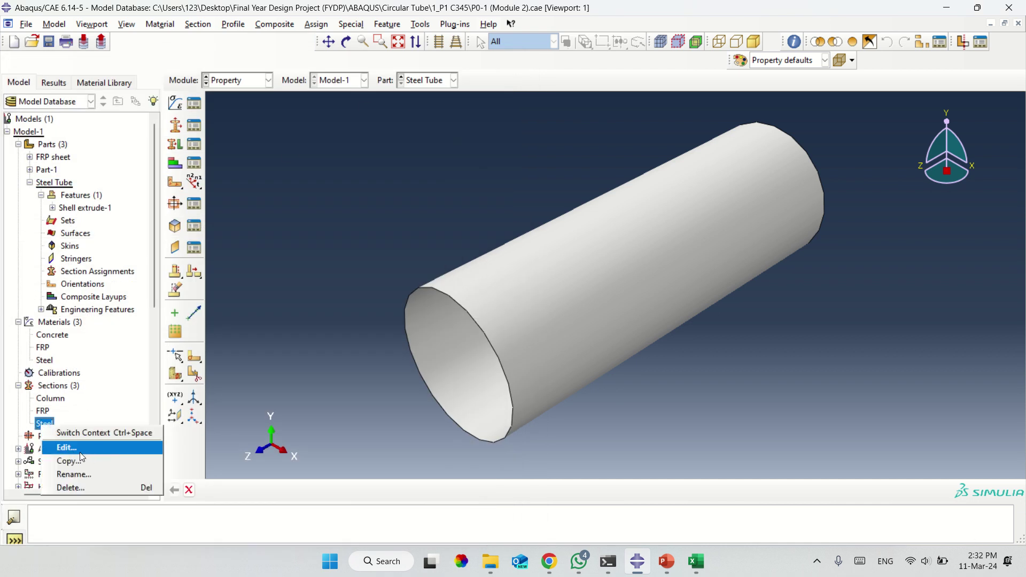
pyautogui.click(60, 447)
pyautogui.click(89, 170)
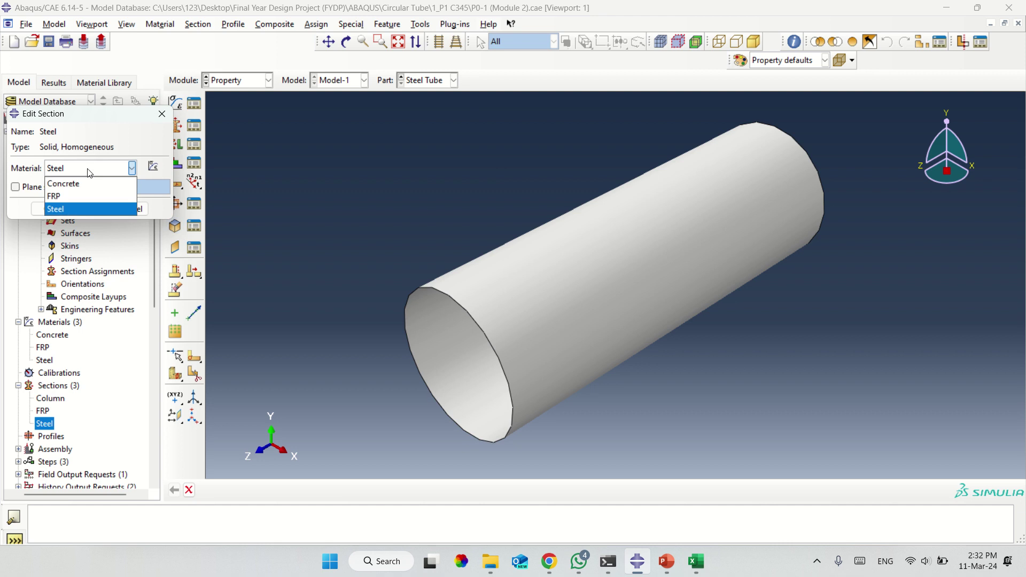
pyautogui.click(160, 118)
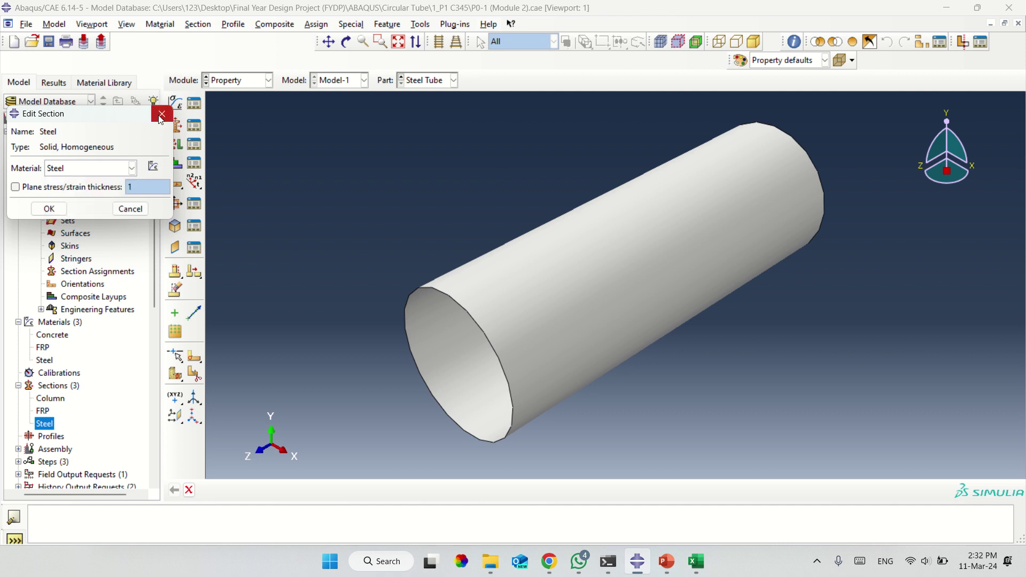
pyautogui.click(160, 117)
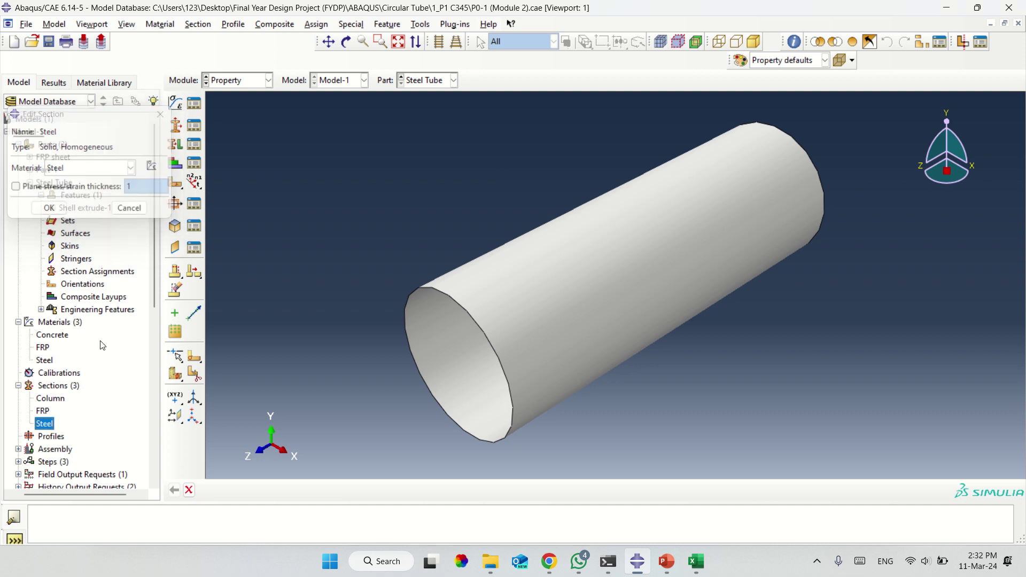
pyautogui.rightClick(45, 427)
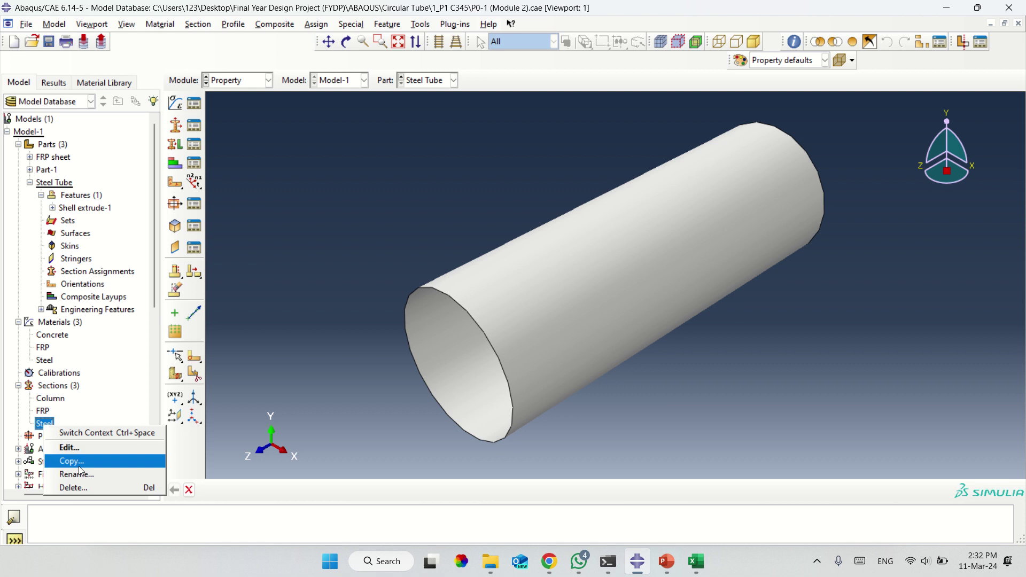
pyautogui.click(88, 488)
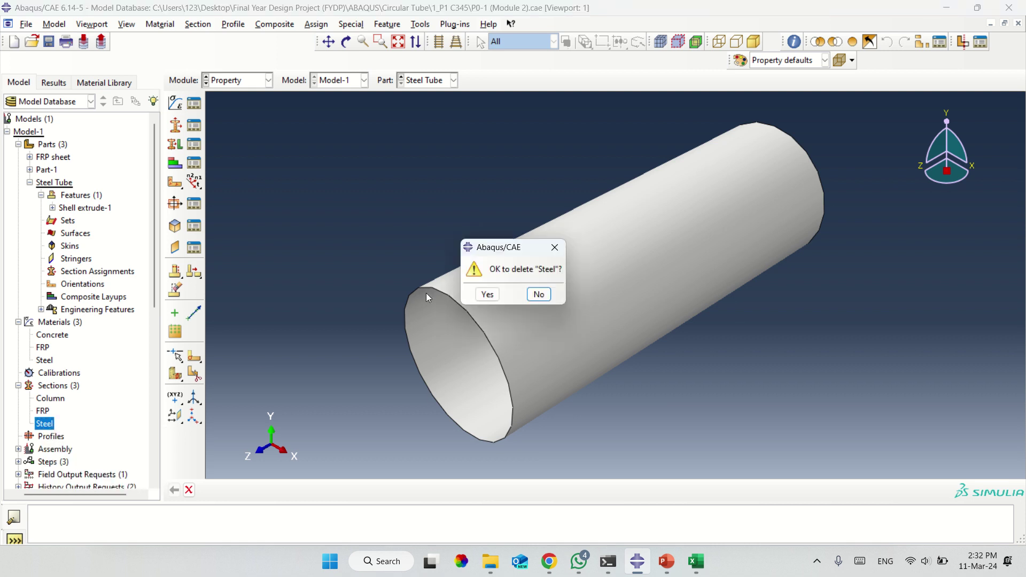
pyautogui.click(485, 292)
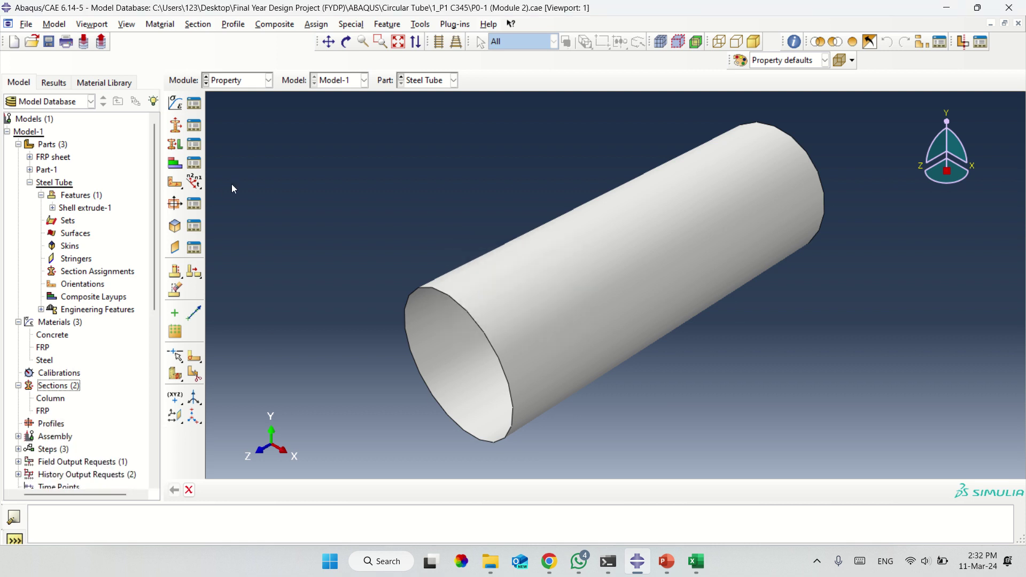
pyautogui.click(181, 144)
pyautogui.click(559, 287)
pyautogui.click(433, 491)
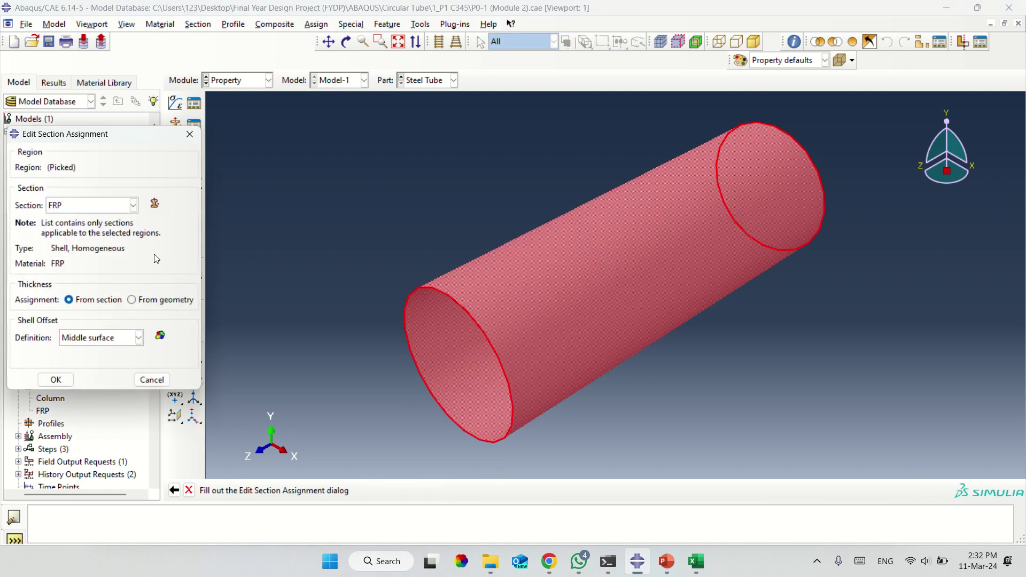
pyautogui.click(88, 206)
pyautogui.click(88, 206)
pyautogui.click(88, 205)
pyautogui.click(89, 205)
pyautogui.click(88, 205)
pyautogui.click(88, 206)
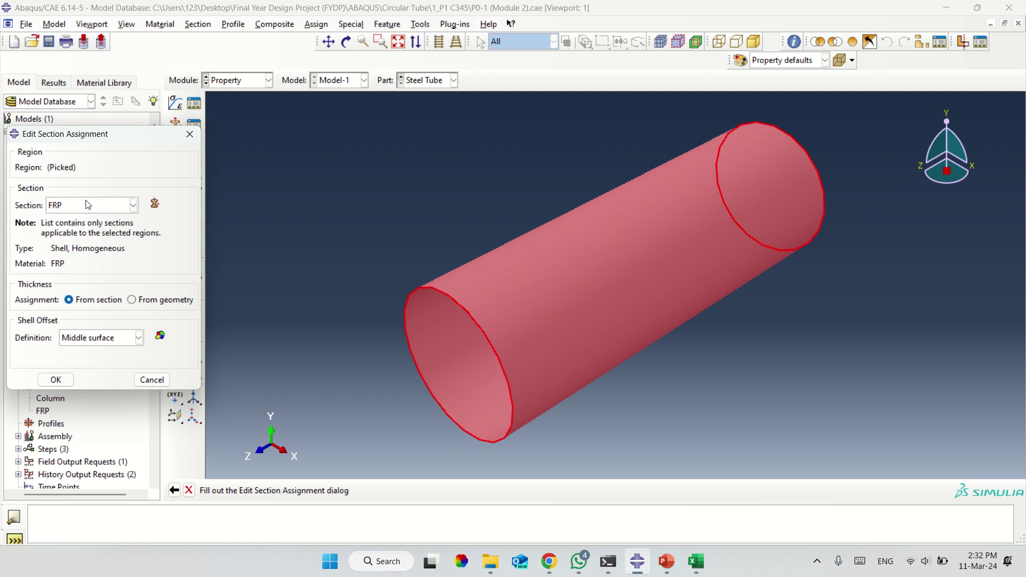
pyautogui.click(190, 134)
pyautogui.click(127, 280)
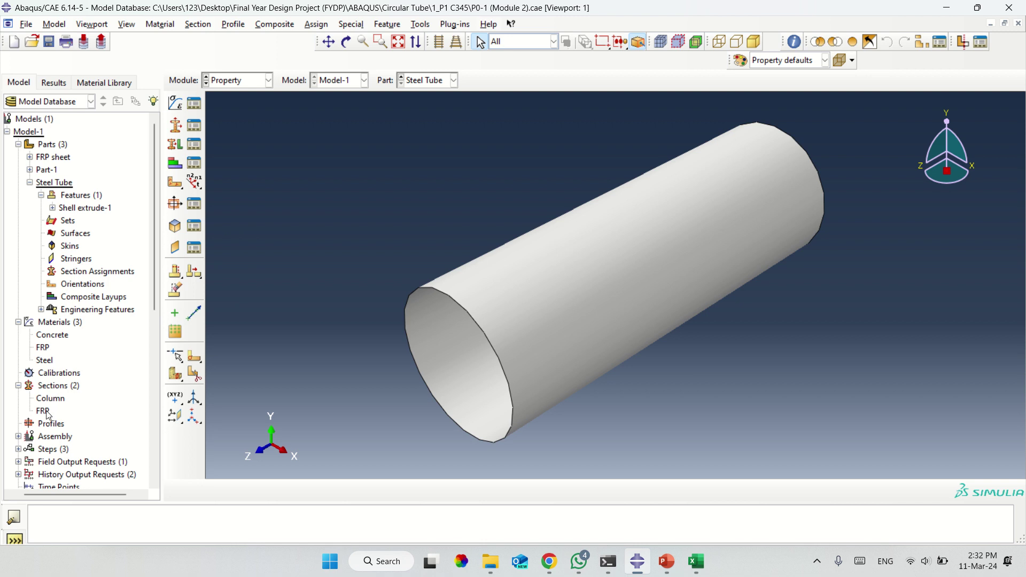
pyautogui.doubleClick(45, 360)
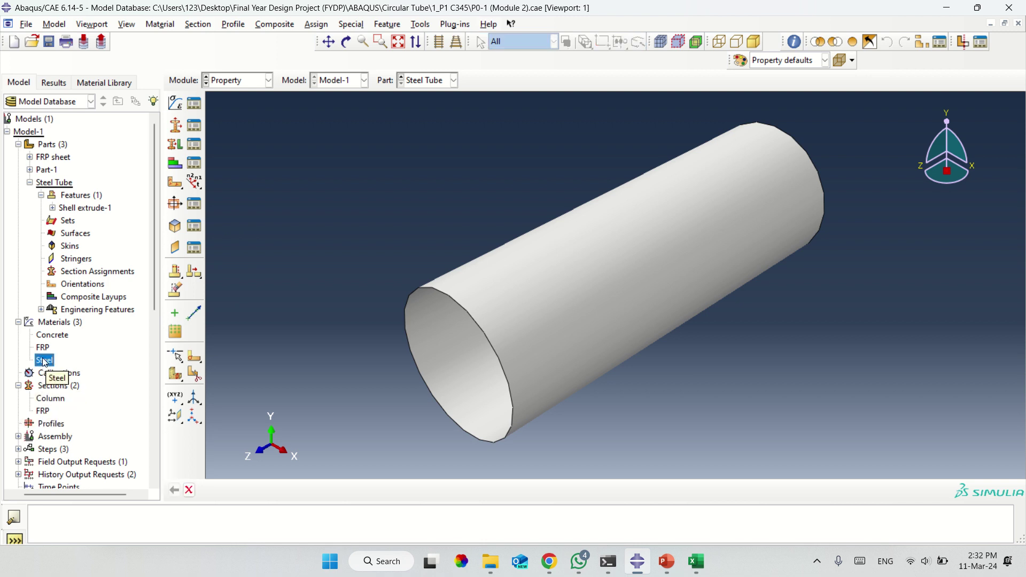
pyautogui.rightClick(45, 361)
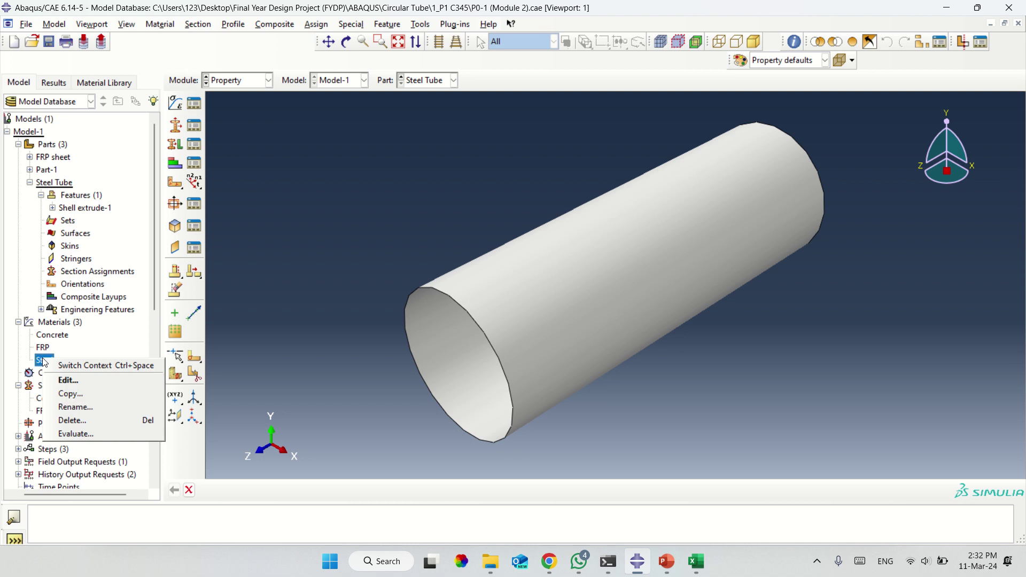
pyautogui.click(63, 380)
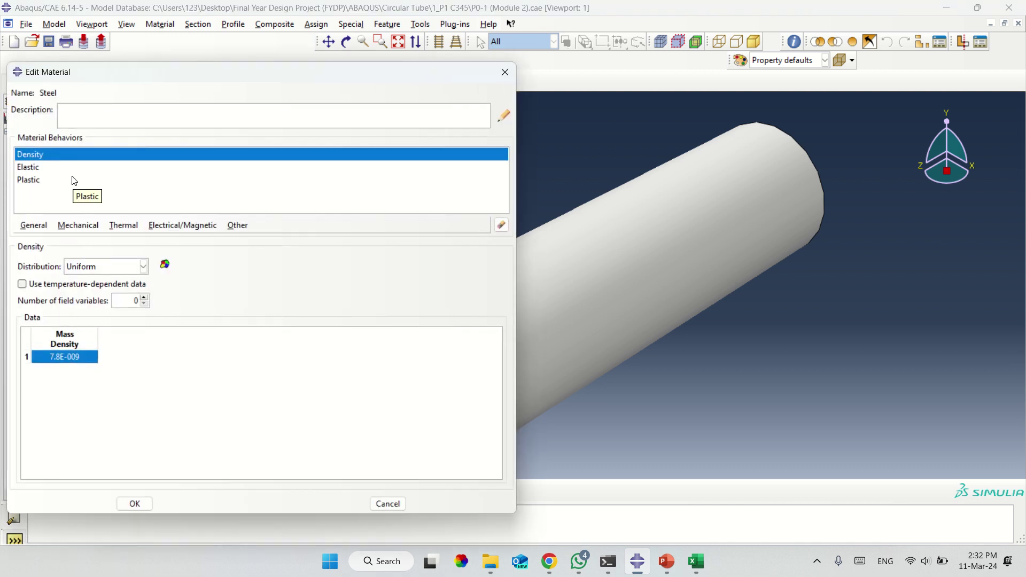
pyautogui.click(497, 75)
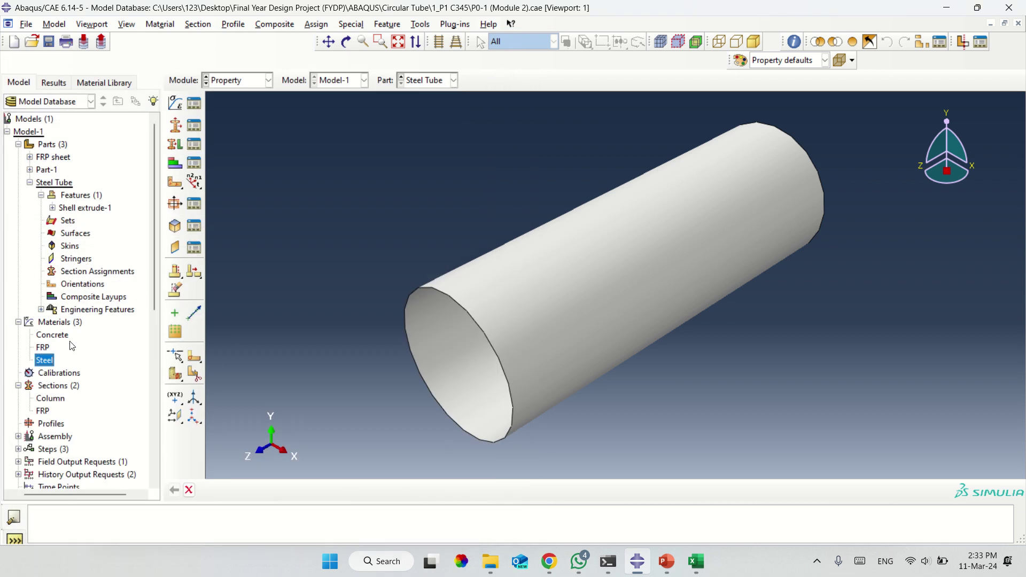
pyautogui.click(30, 170)
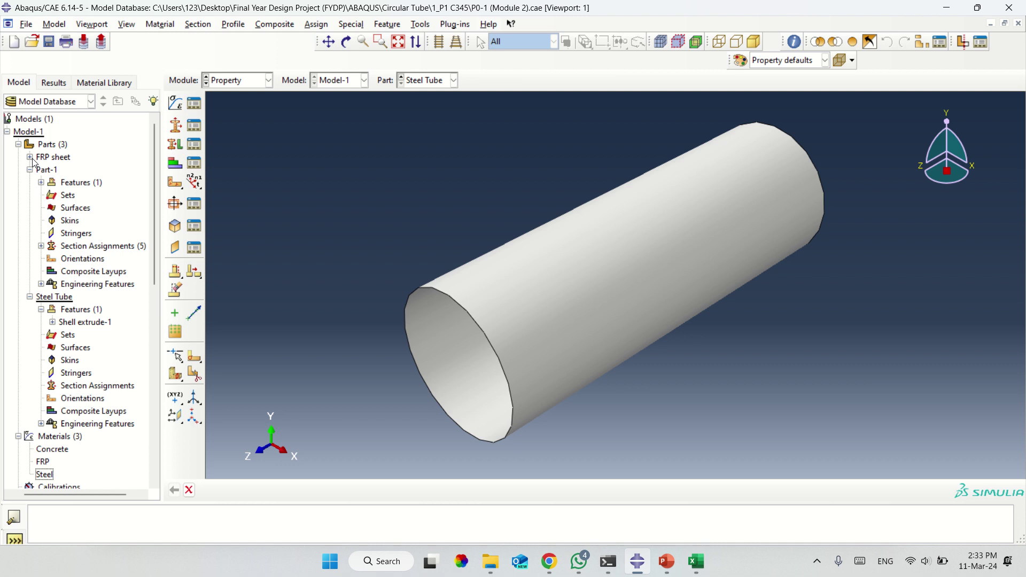
pyautogui.click(30, 157)
pyautogui.click(41, 170)
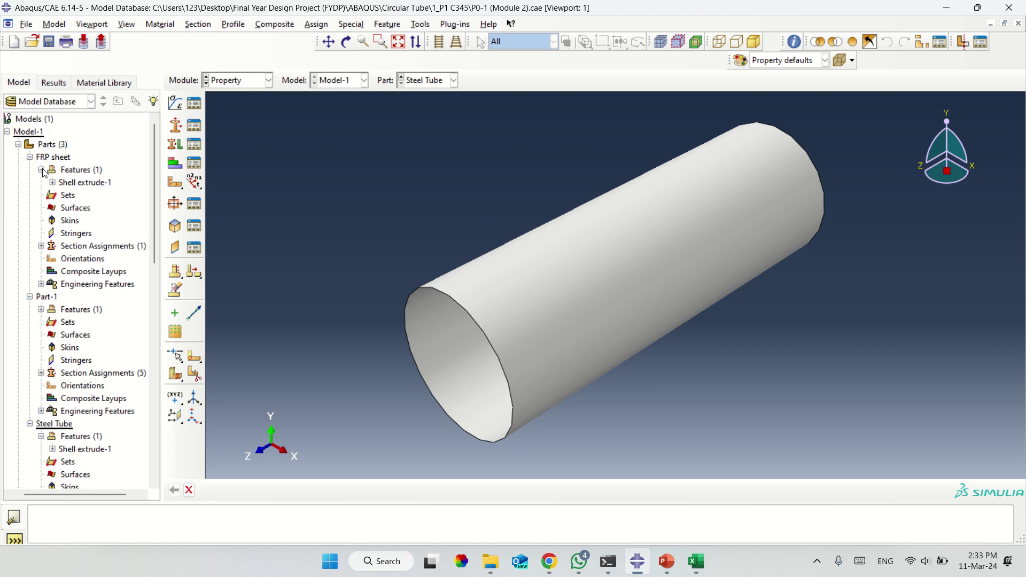
pyautogui.click(68, 185)
pyautogui.scroll(-3, 81, 315)
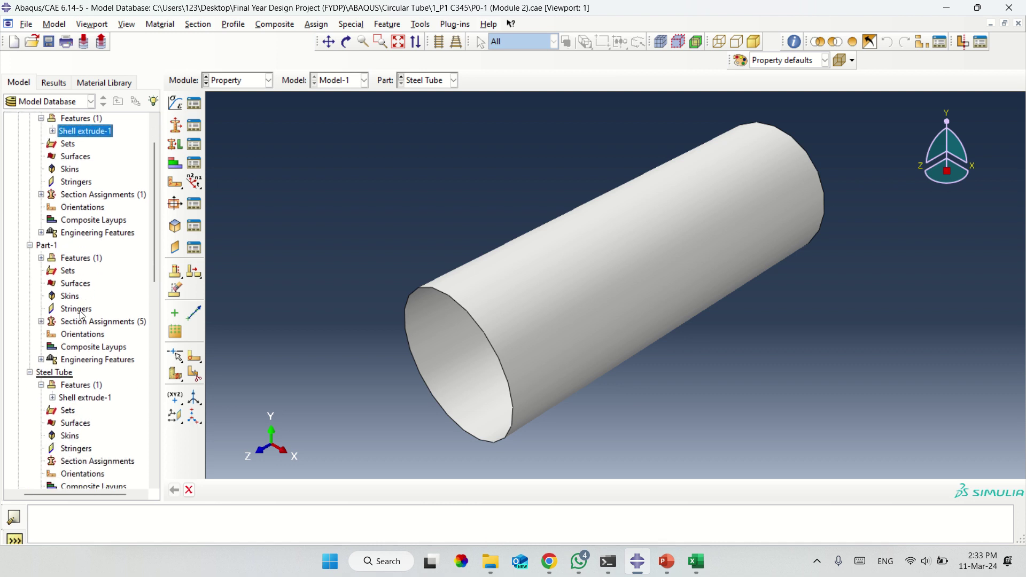
pyautogui.scroll(-2, 81, 315)
pyautogui.click(86, 371)
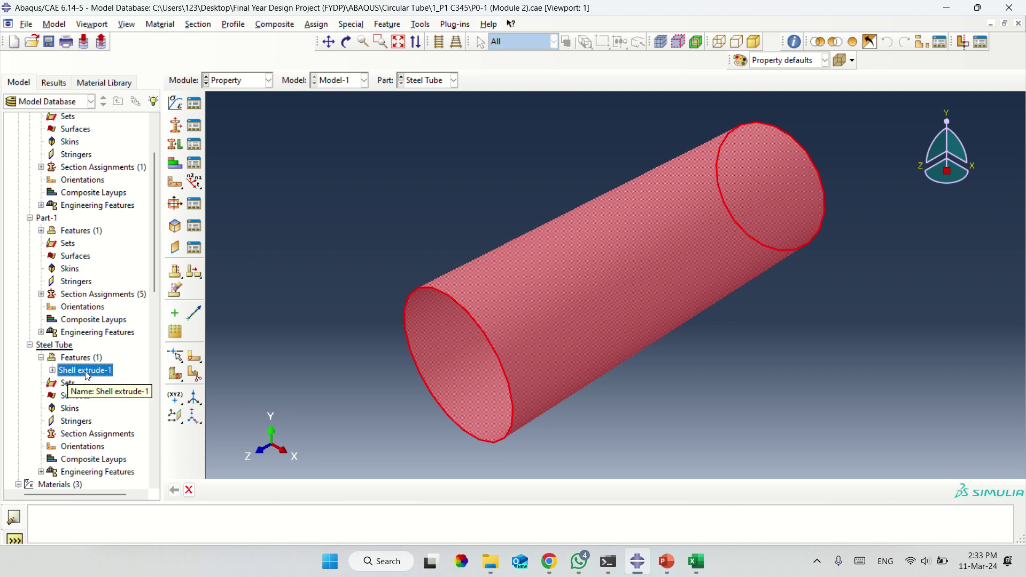
pyautogui.scroll(-15, 88, 375)
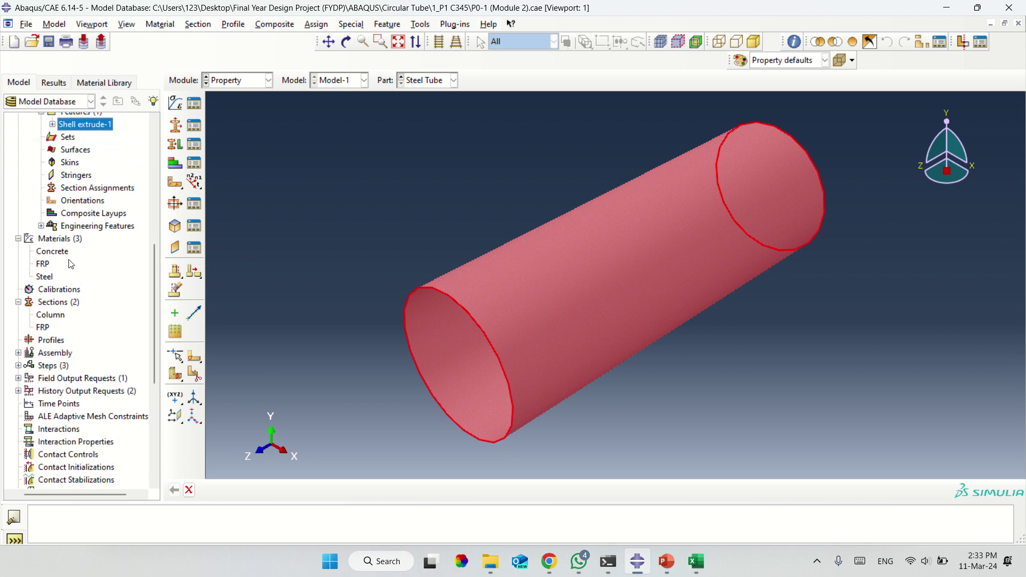
pyautogui.click(43, 265)
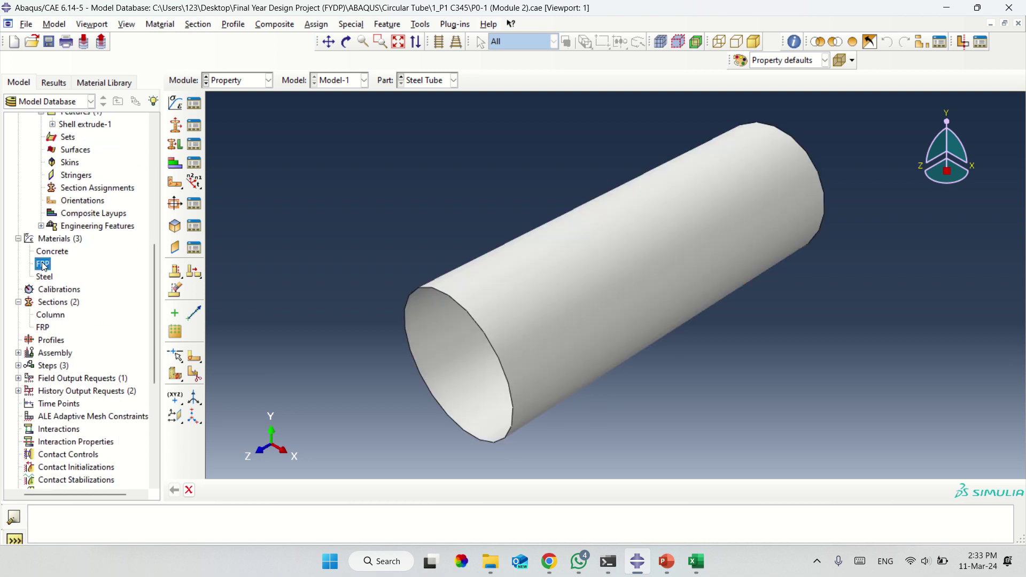
pyautogui.rightClick(44, 266)
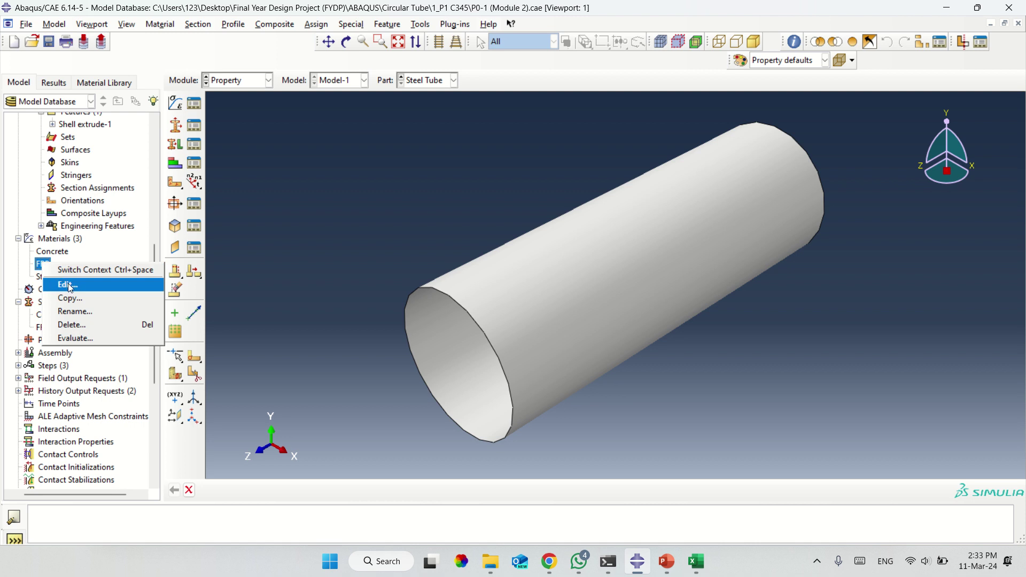
# Review Steel's elastic and plastic data, then select the FRP section and start Assign Section.
pyautogui.click(45, 276)
pyautogui.rightClick(47, 278)
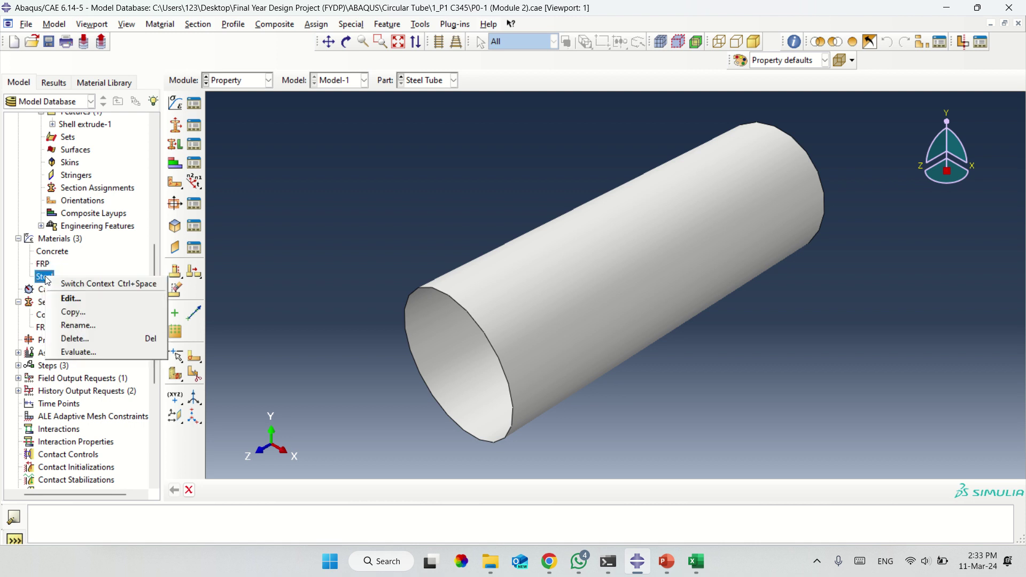
pyautogui.click(71, 298)
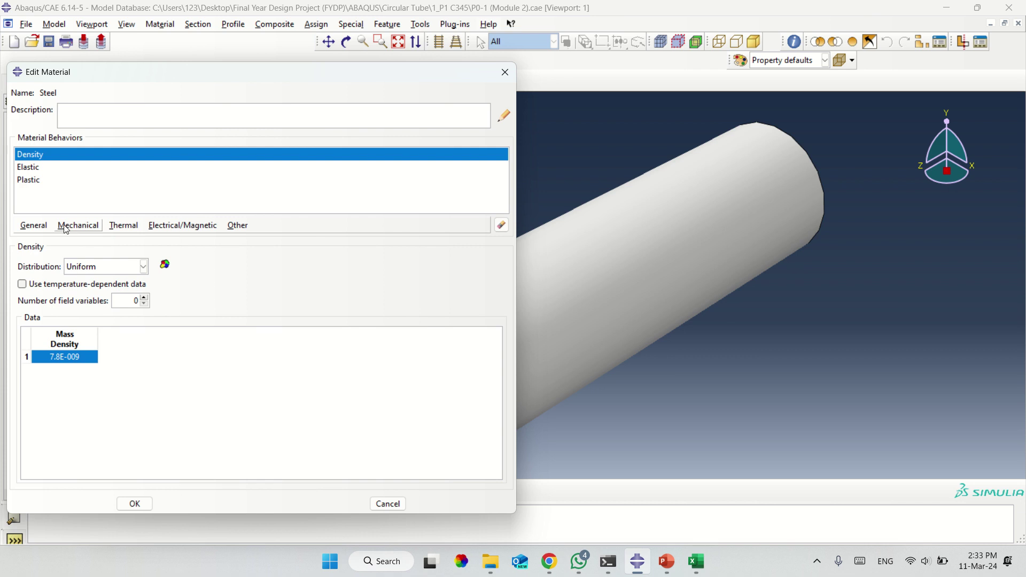
pyautogui.click(65, 226)
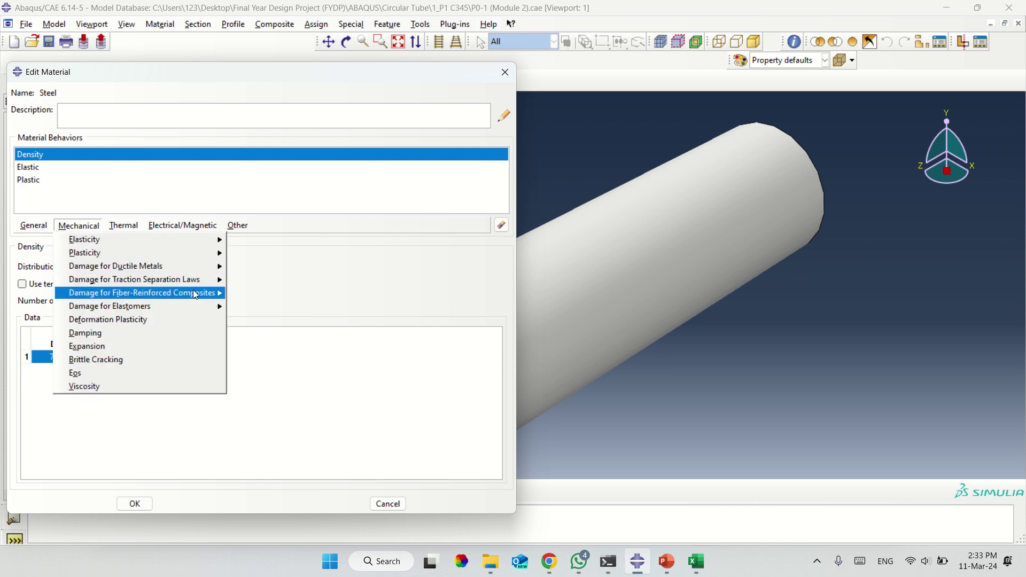
pyautogui.moveTo(194, 293)
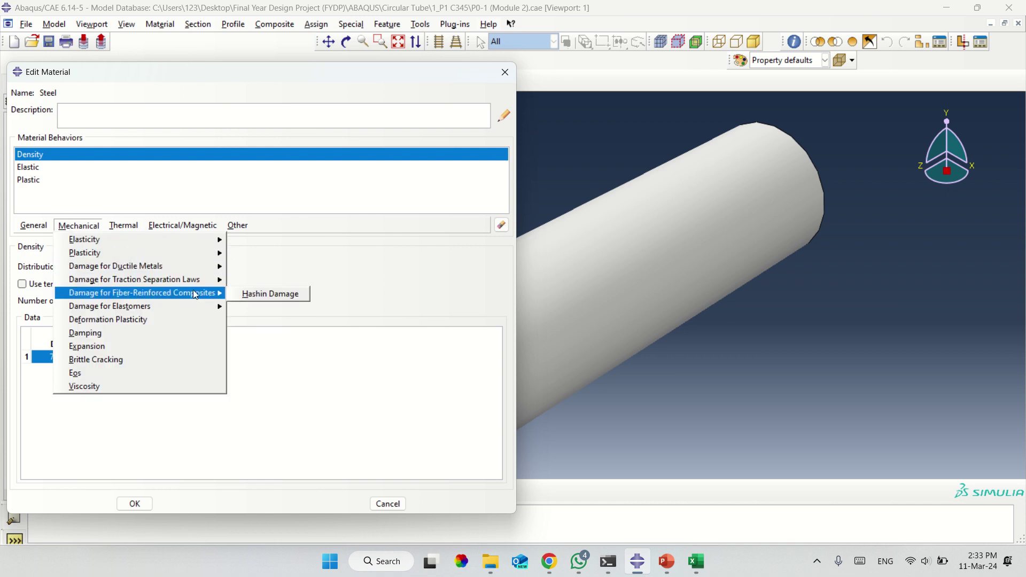
pyautogui.click(96, 193)
pyautogui.click(32, 167)
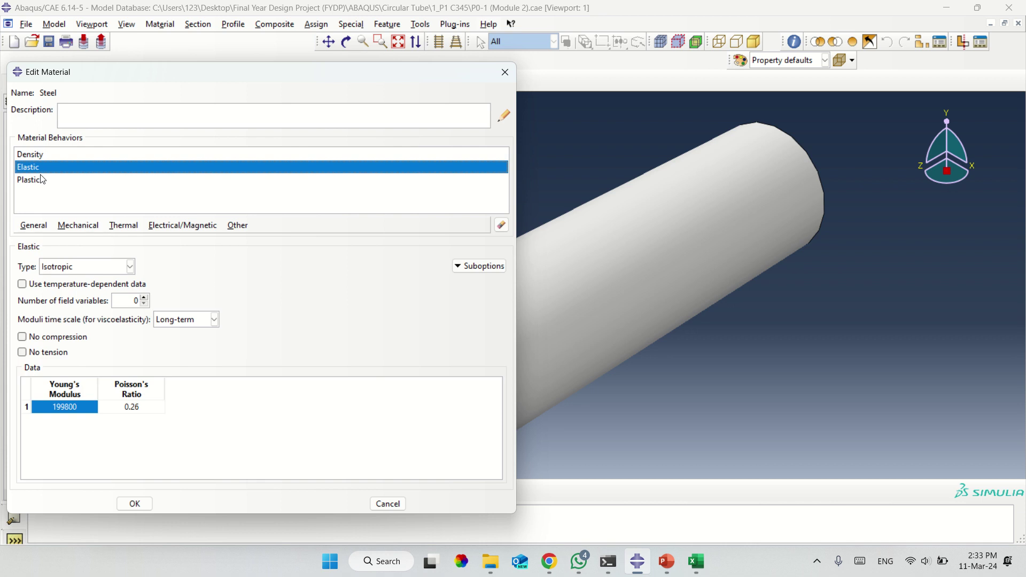
pyautogui.click(46, 181)
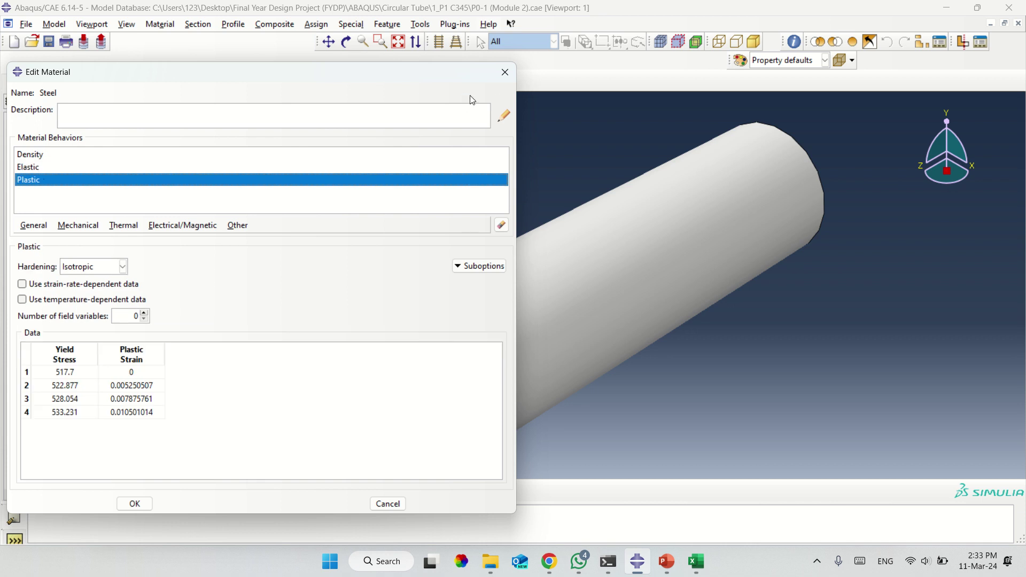
pyautogui.click(497, 80)
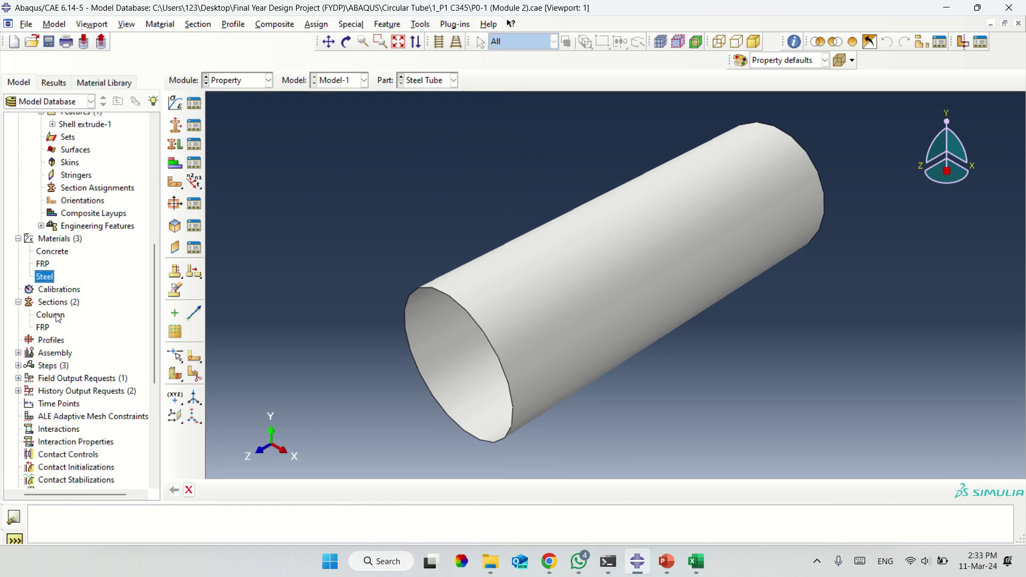
pyautogui.click(46, 327)
pyautogui.click(176, 147)
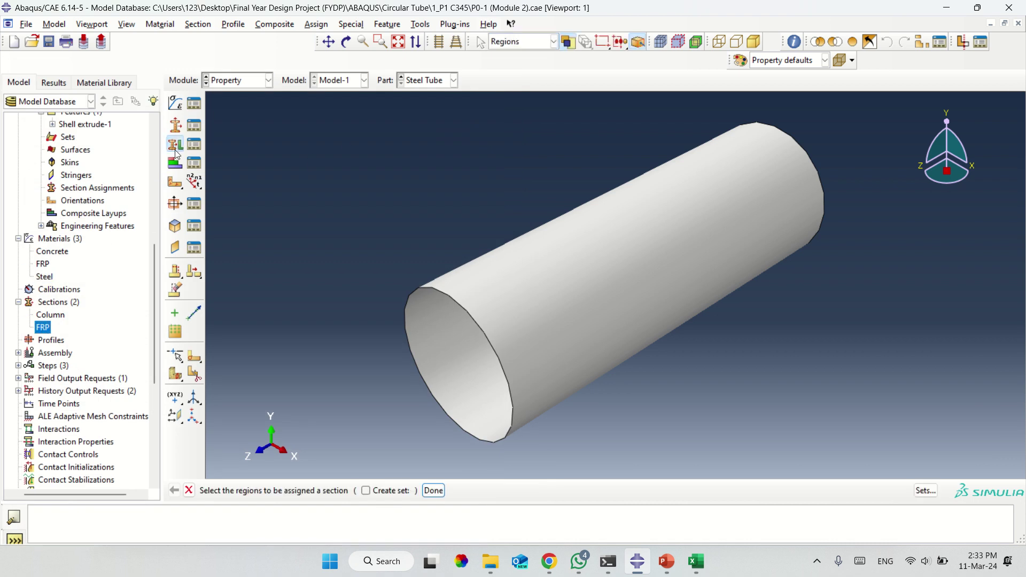
# Pick the tube region, see only FRP offered, and close the assignment without saving.
pyautogui.click(575, 274)
pyautogui.click(441, 491)
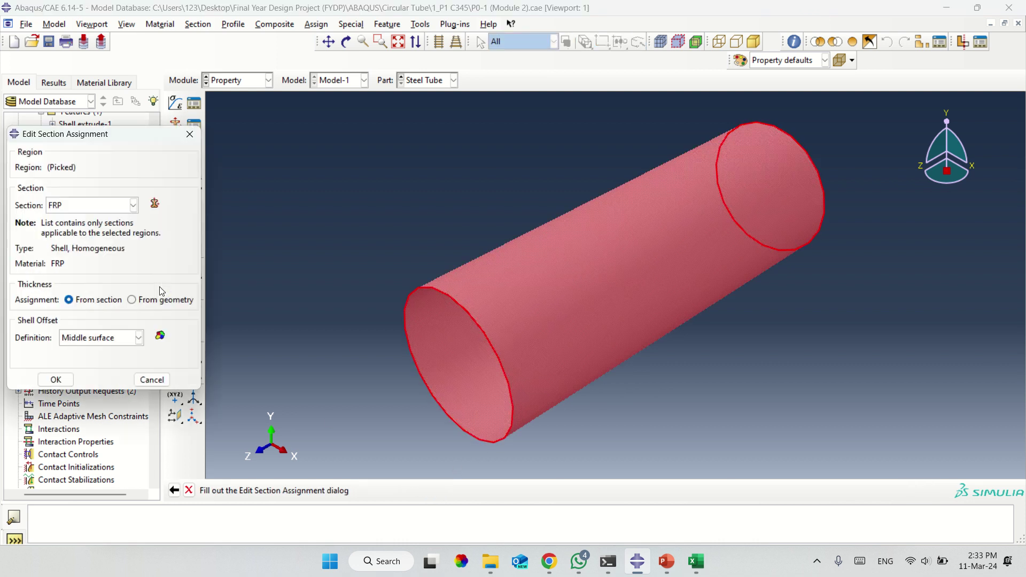
pyautogui.click(71, 206)
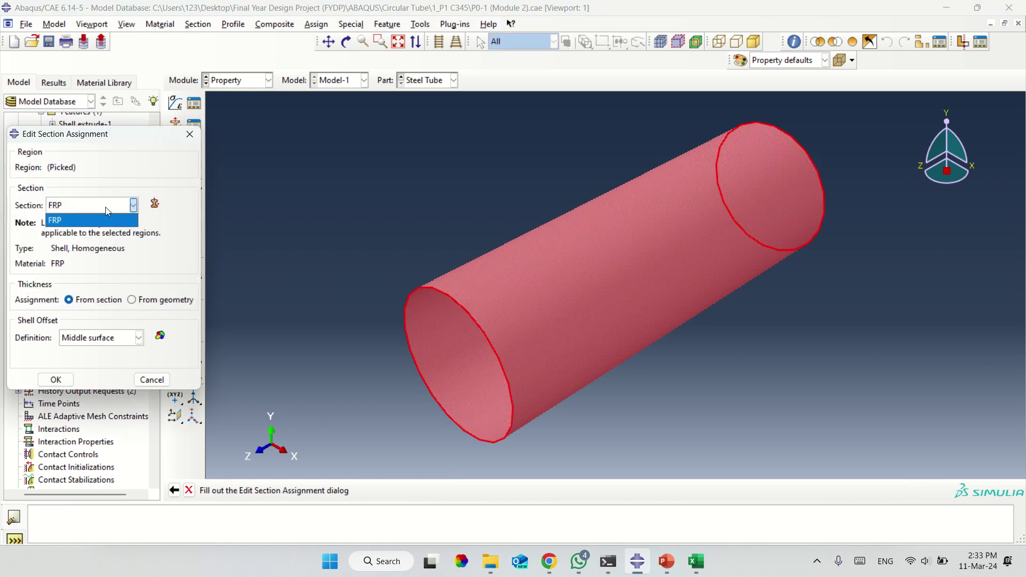
pyautogui.click(105, 207)
pyautogui.click(76, 207)
pyautogui.click(60, 221)
pyautogui.click(60, 209)
pyautogui.click(84, 246)
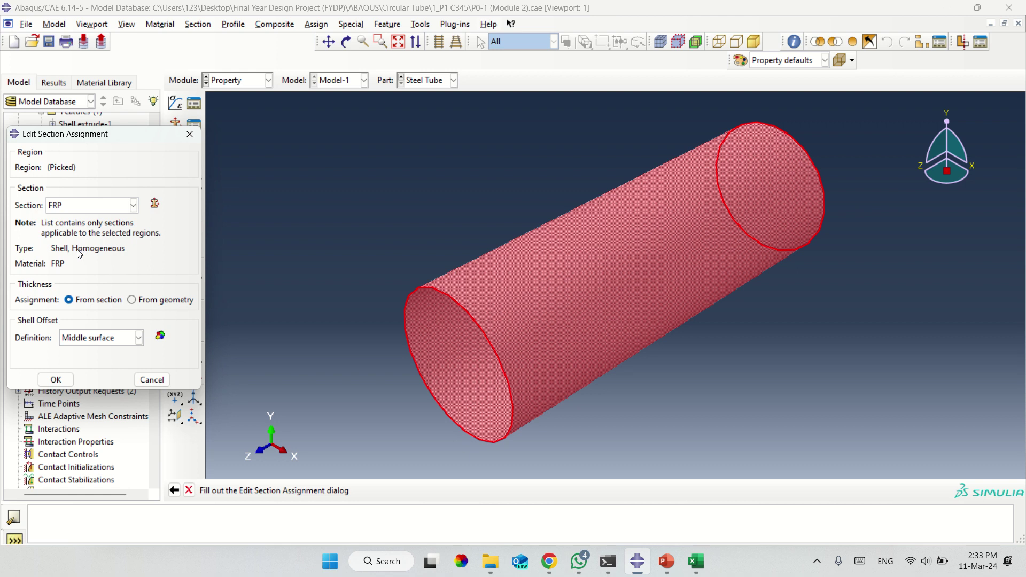
pyautogui.click(187, 140)
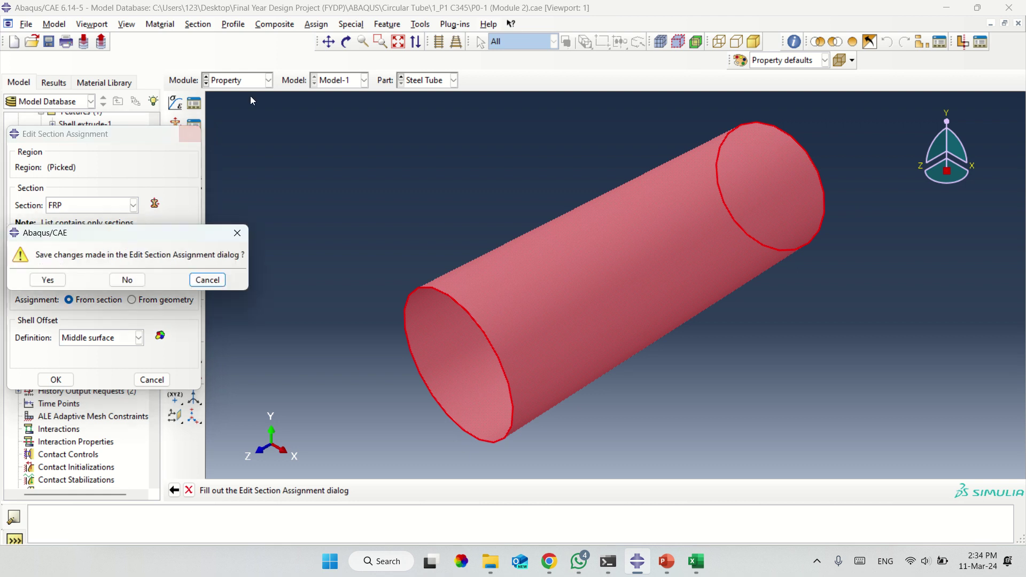
pyautogui.click(128, 280)
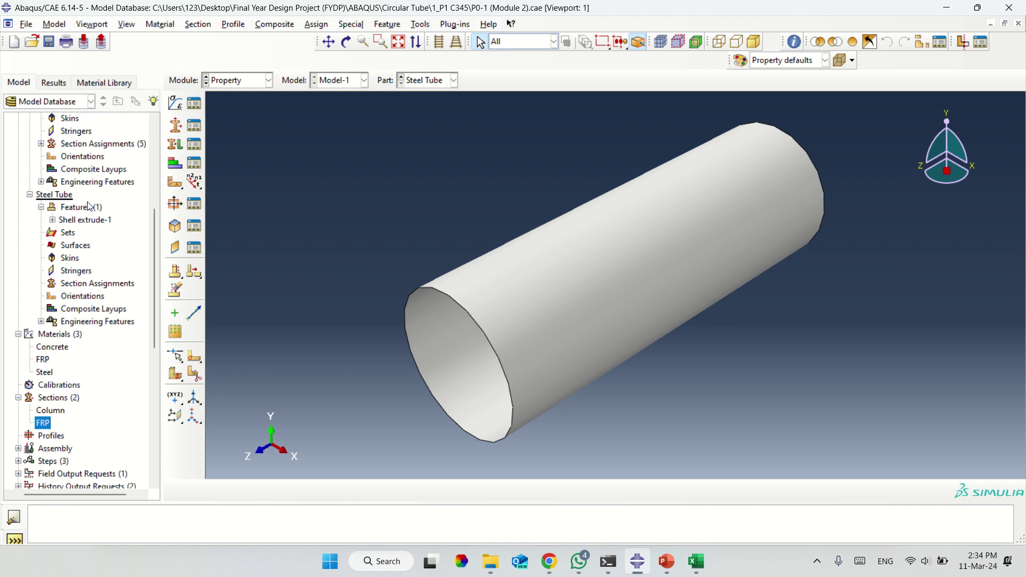
pyautogui.scroll(3, 75, 192)
pyautogui.scroll(4, 75, 193)
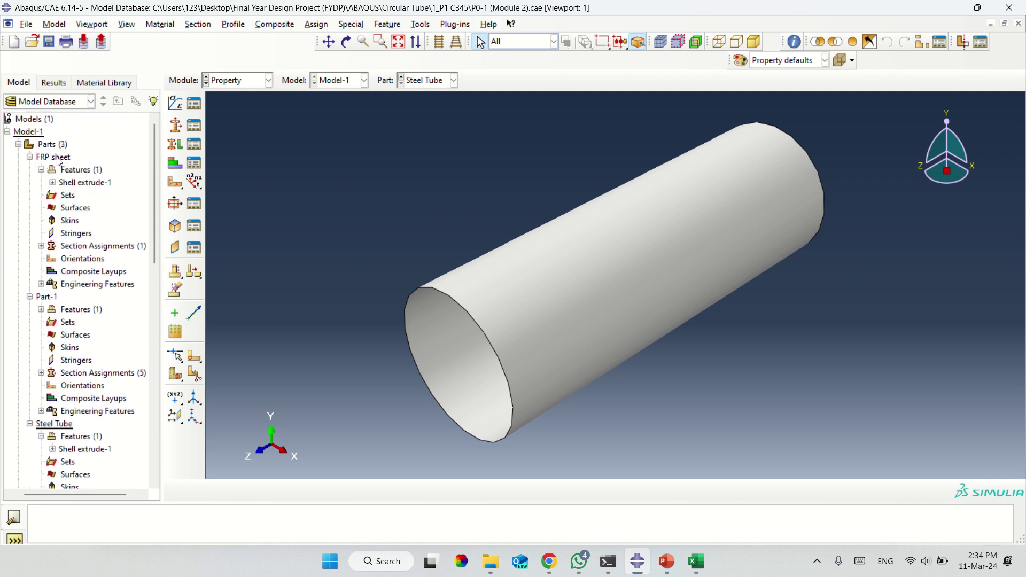
pyautogui.click(52, 158)
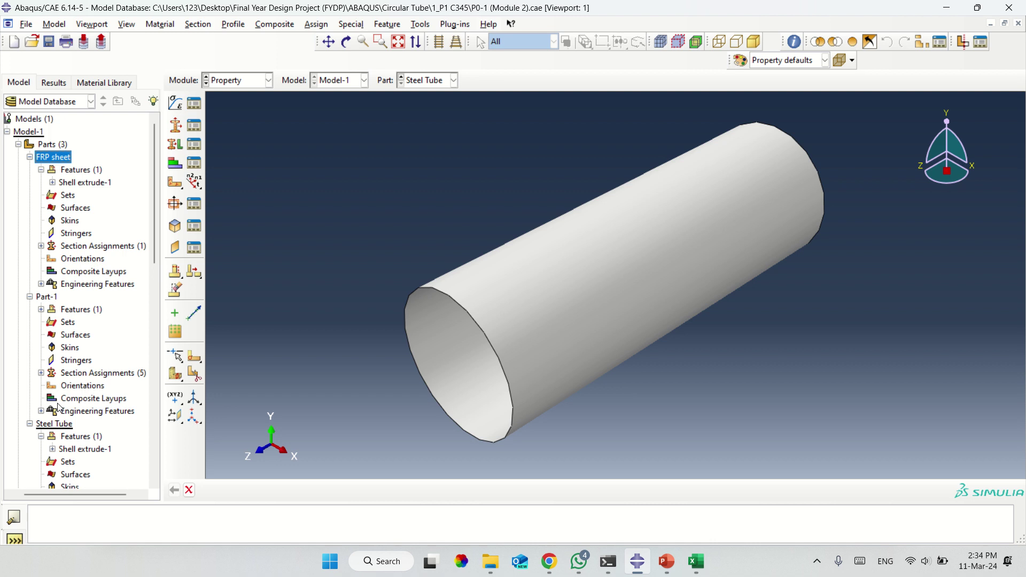
pyautogui.click(77, 452)
pyautogui.scroll(-6, 77, 455)
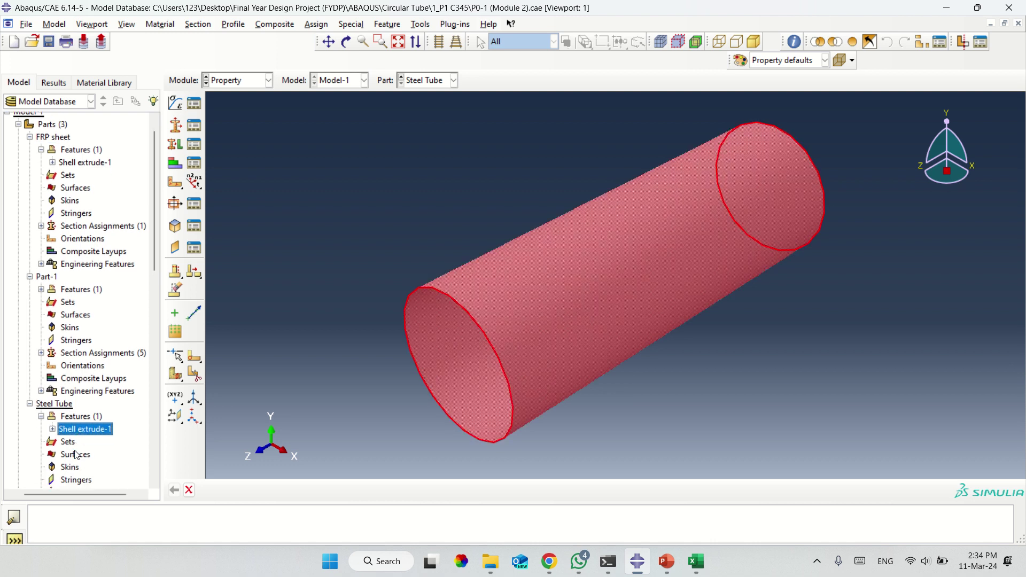
pyautogui.scroll(-2, 76, 455)
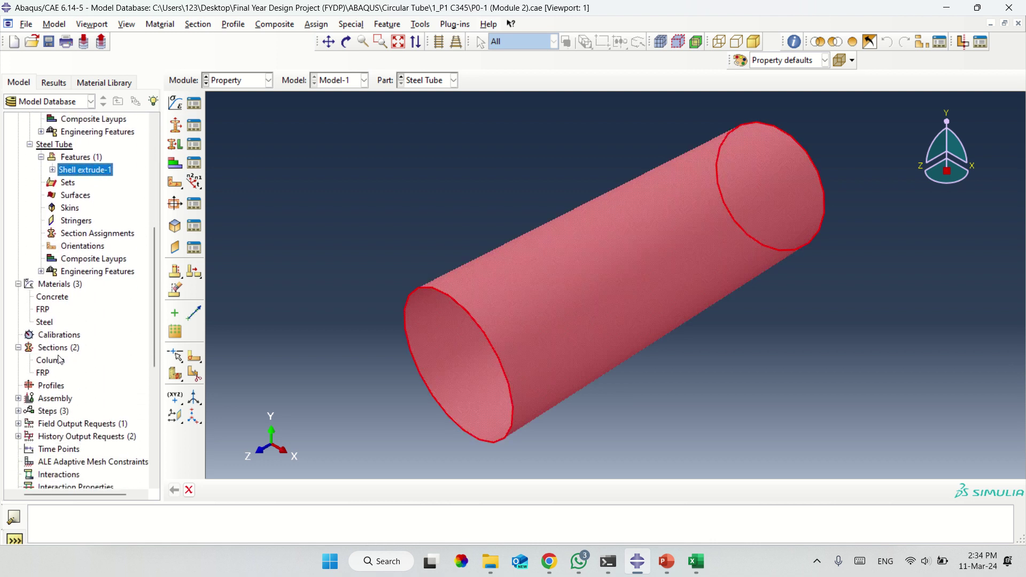
pyautogui.click(45, 322)
pyautogui.rightClick(45, 322)
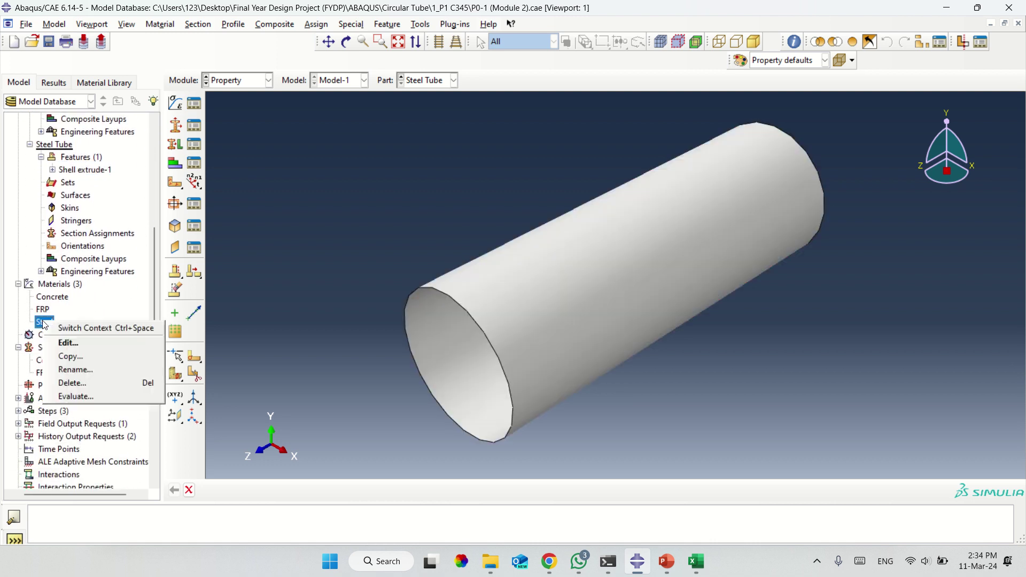
pyautogui.click(63, 343)
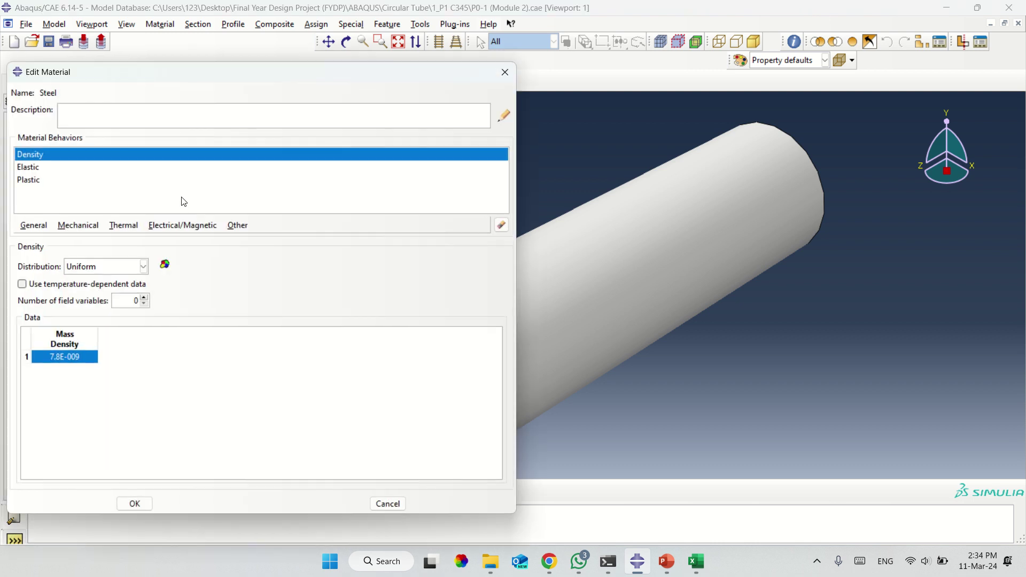
pyautogui.click(40, 171)
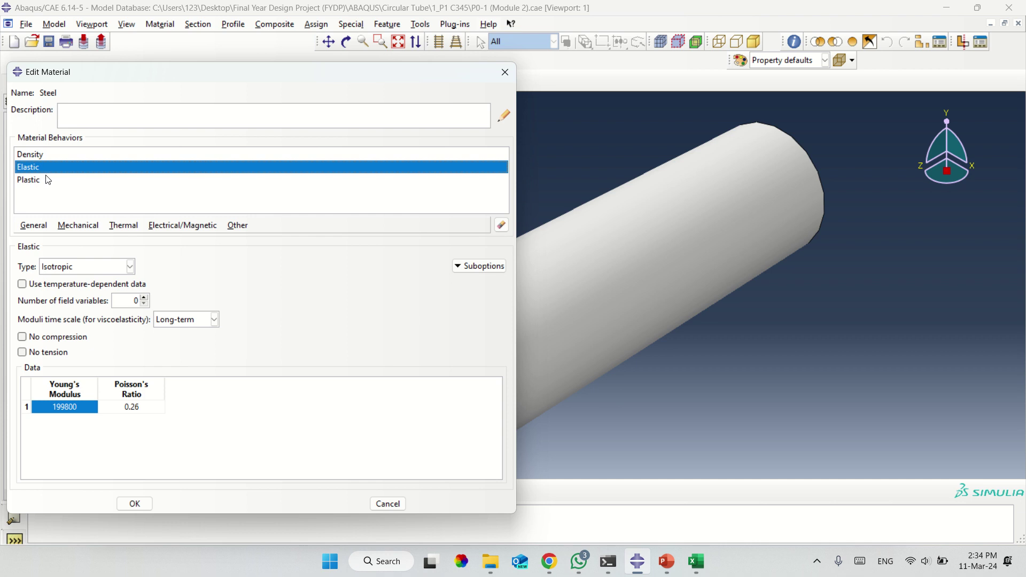
pyautogui.click(48, 180)
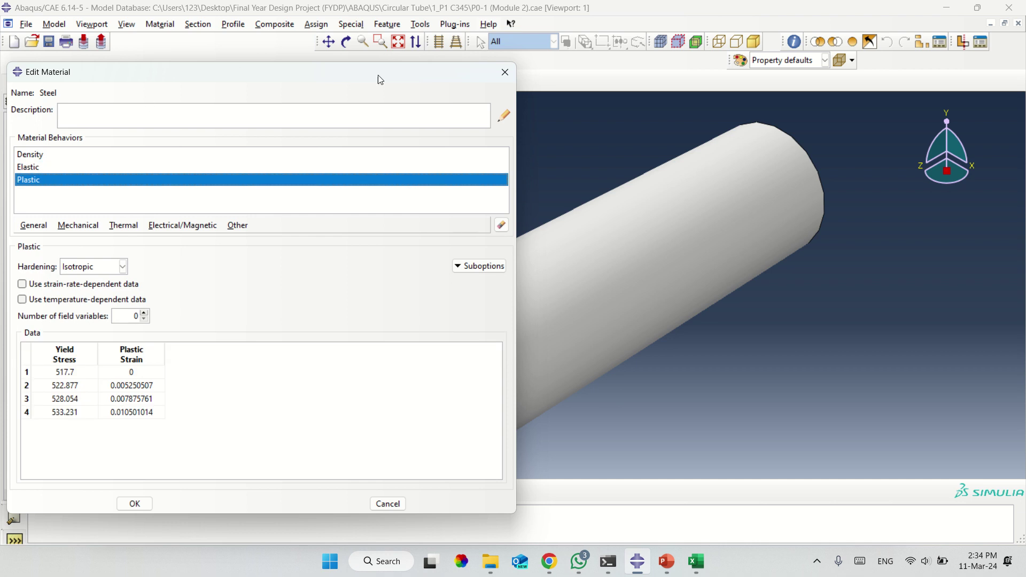
pyautogui.click(505, 79)
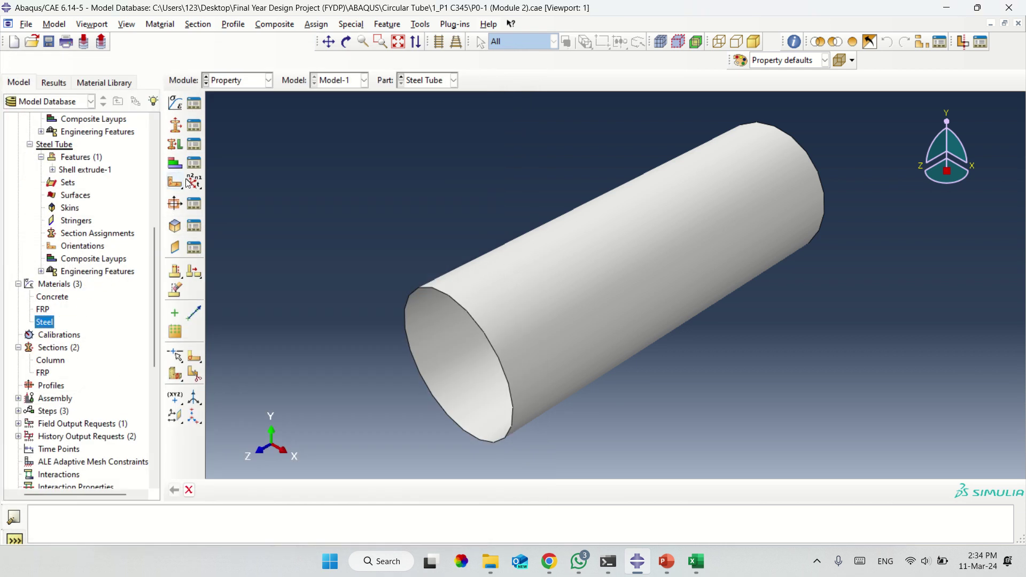
pyautogui.click(226, 81)
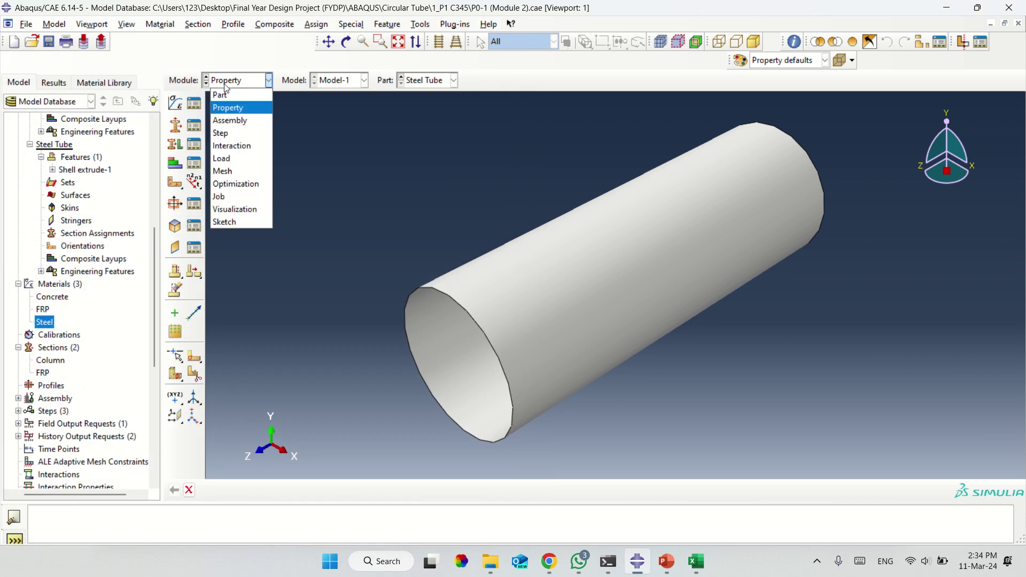
pyautogui.click(231, 113)
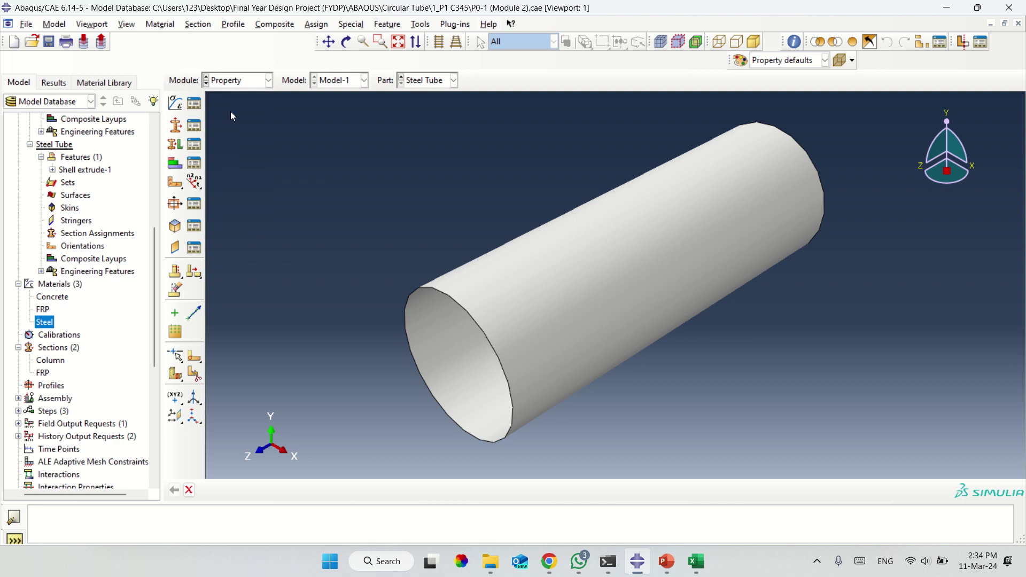
# Start a new homogeneous shell section named Steel.
pyautogui.click(177, 128)
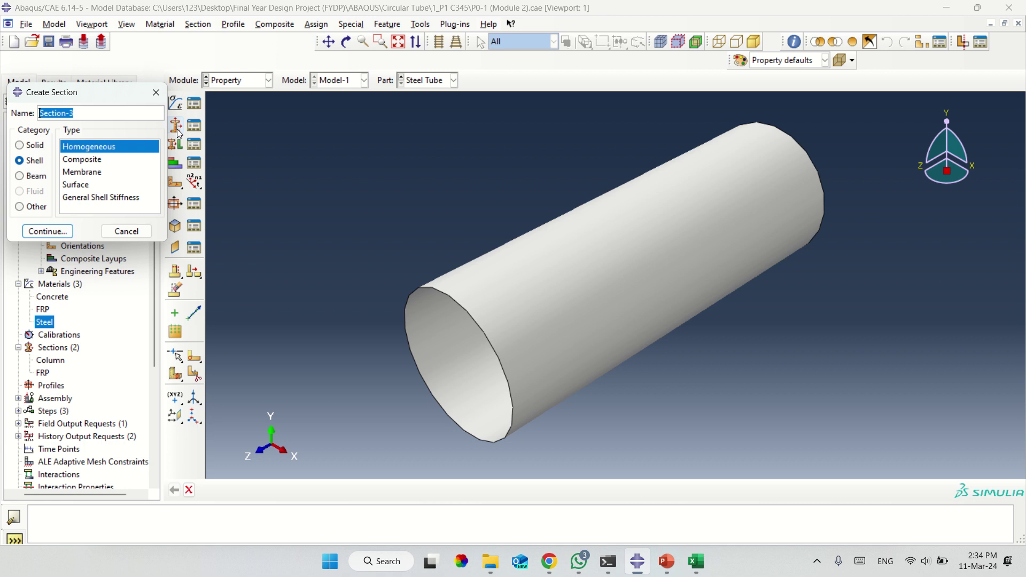
pyautogui.click(156, 92)
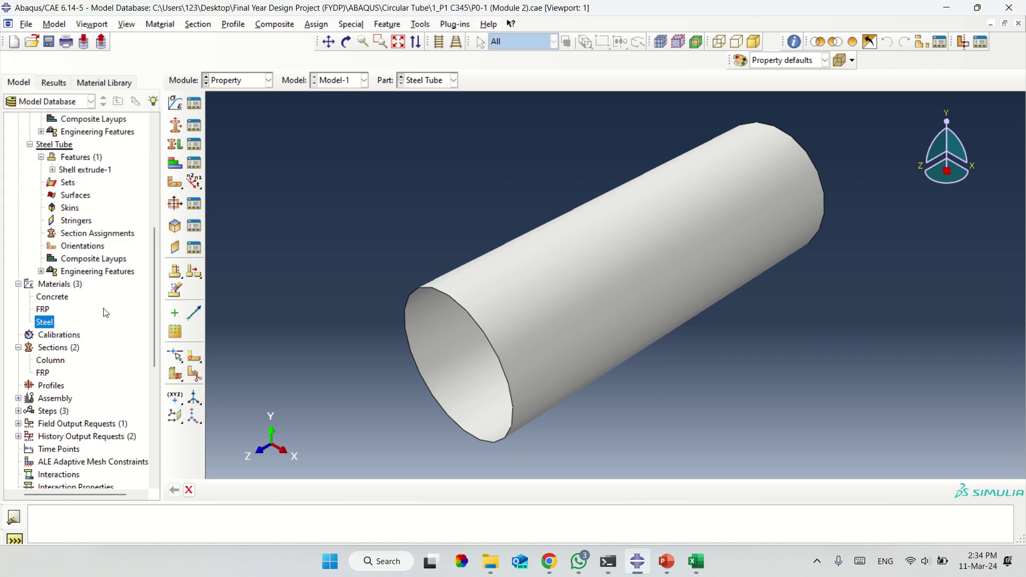
pyautogui.click(52, 362)
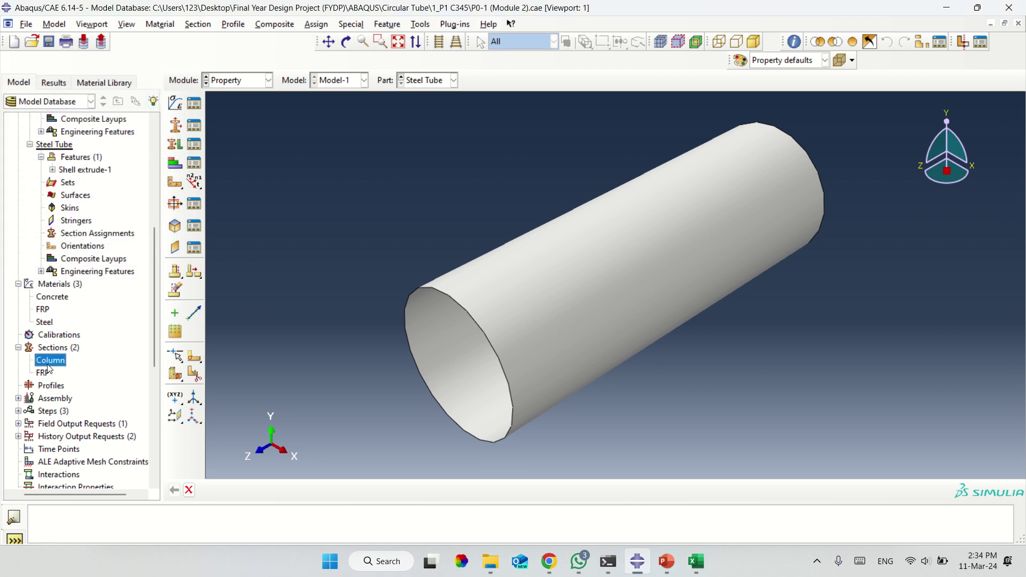
pyautogui.click(176, 126)
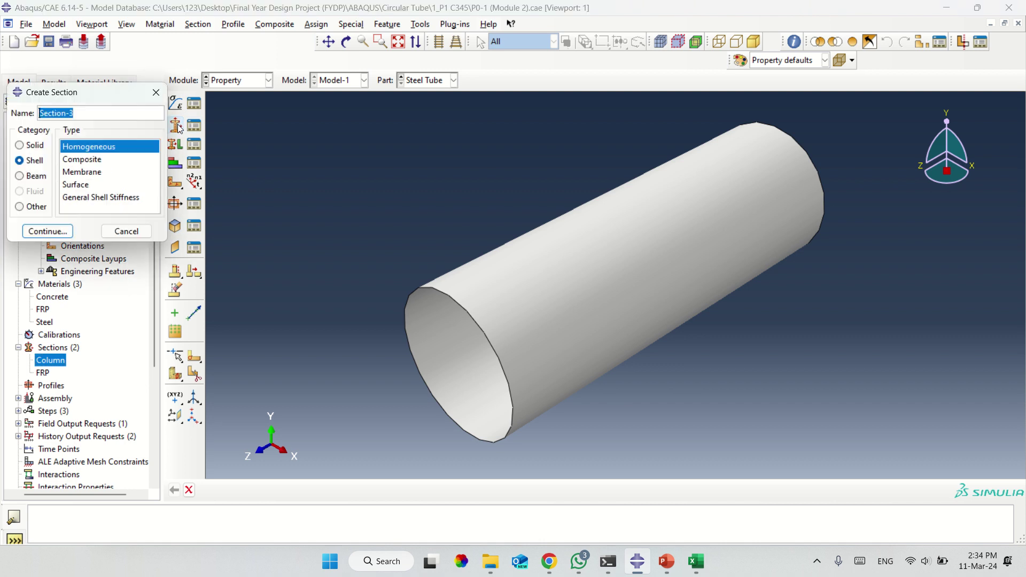
pyautogui.write('Steel')
pyautogui.click(65, 234)
# Give the Steel section shell thickness 4 and the Steel material, and confirm it.
pyautogui.click(97, 242)
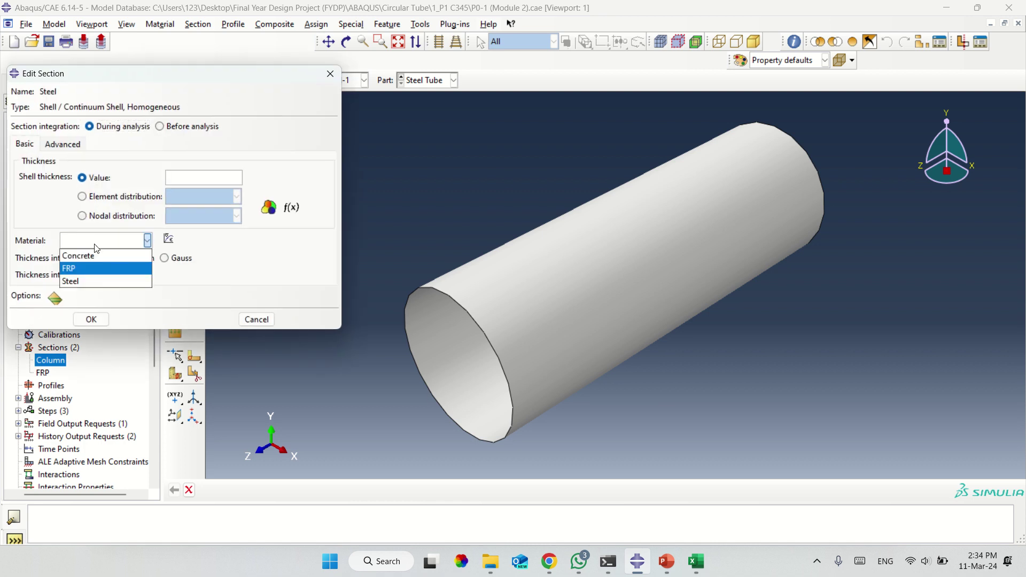
pyautogui.click(89, 279)
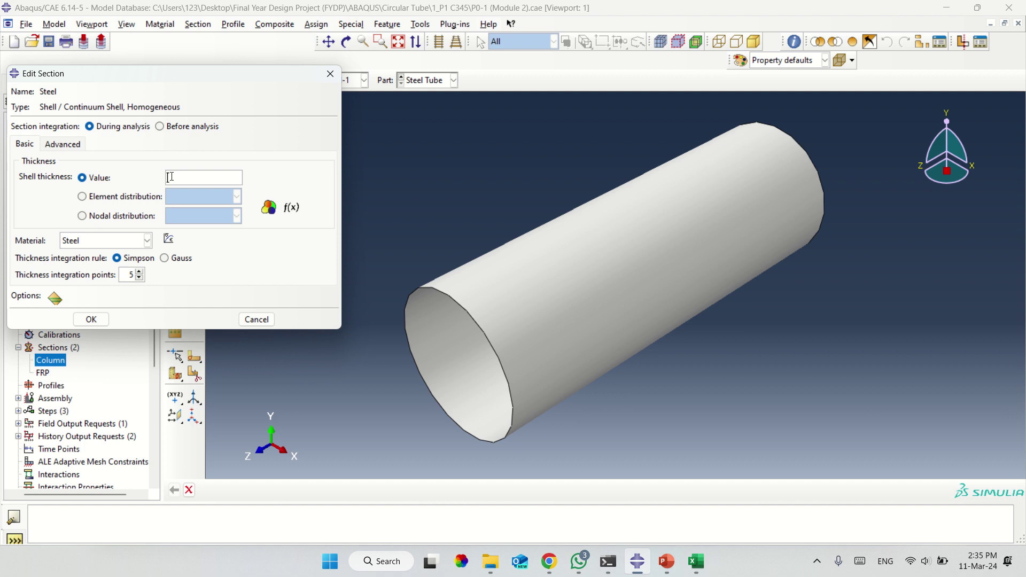
pyautogui.click(172, 176)
pyautogui.write('0.841')
pyautogui.moveTo(194, 176); pyautogui.dragTo(156, 181)
pyautogui.write('4')
pyautogui.click(119, 243)
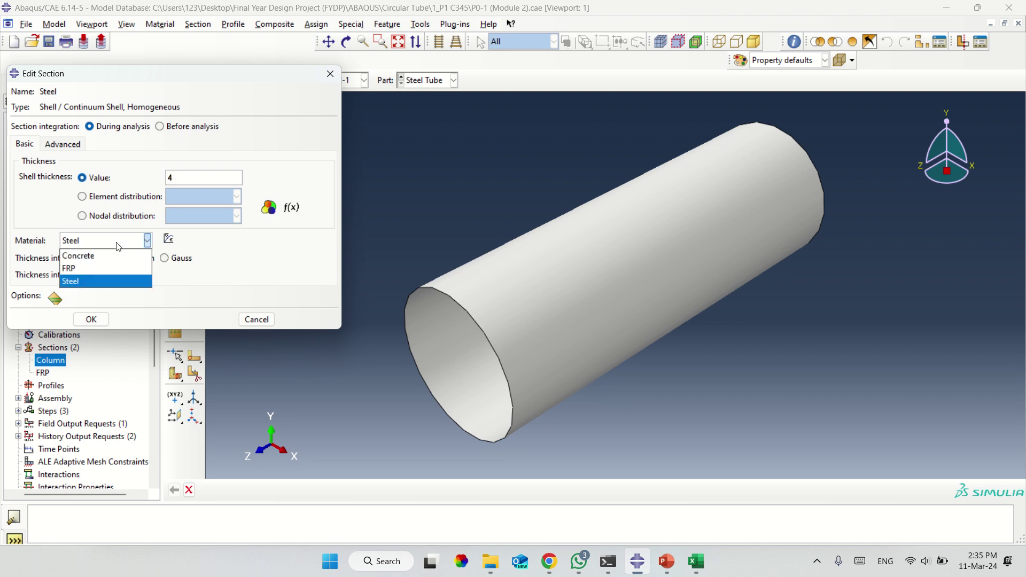
pyautogui.click(102, 285)
pyautogui.click(91, 319)
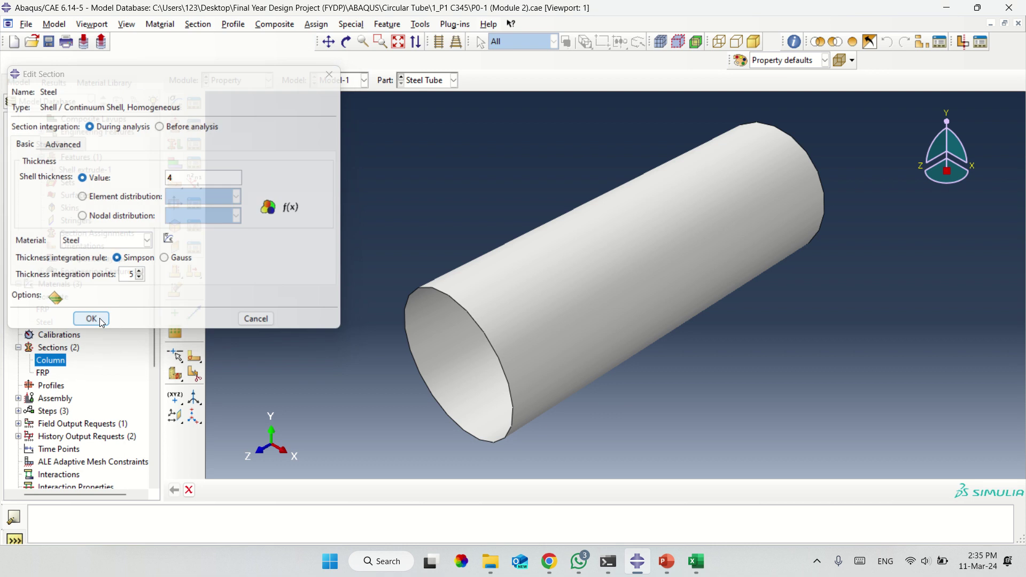
# Assign the Steel shell section to the whole Steel Tube region.
pyautogui.click(176, 144)
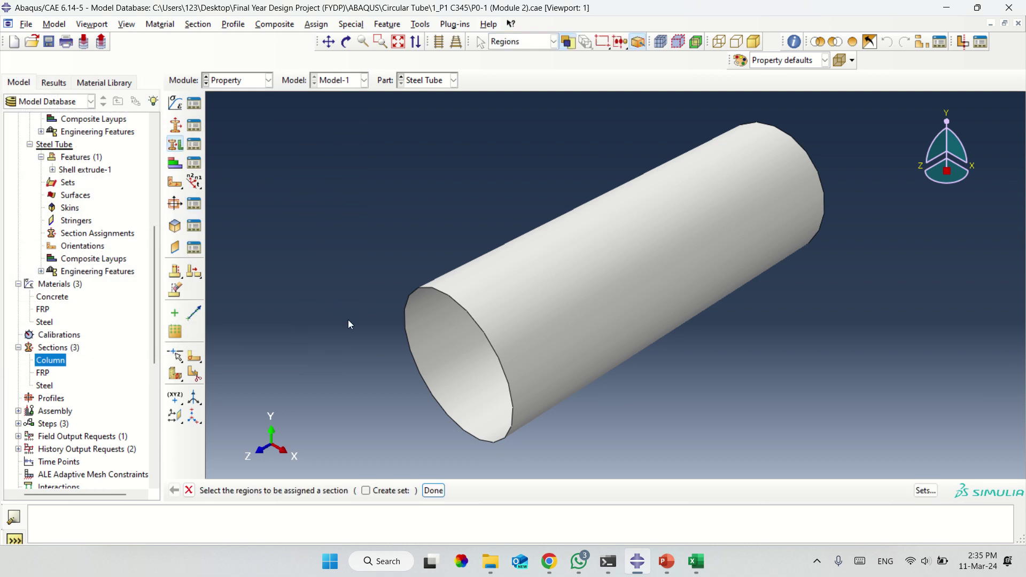
pyautogui.click(583, 319)
pyautogui.middleClick(584, 320)
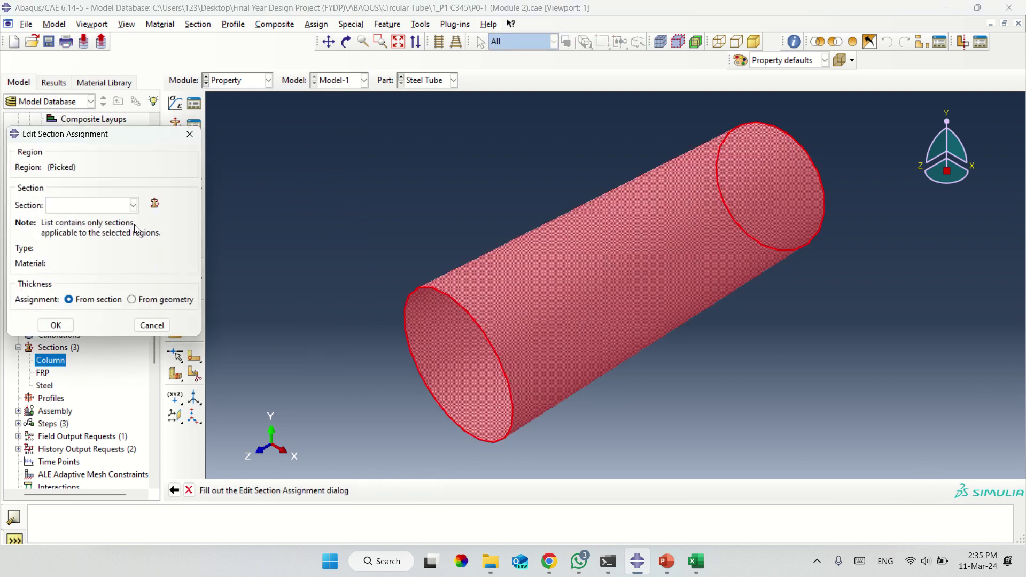
pyautogui.click(78, 206)
pyautogui.click(76, 231)
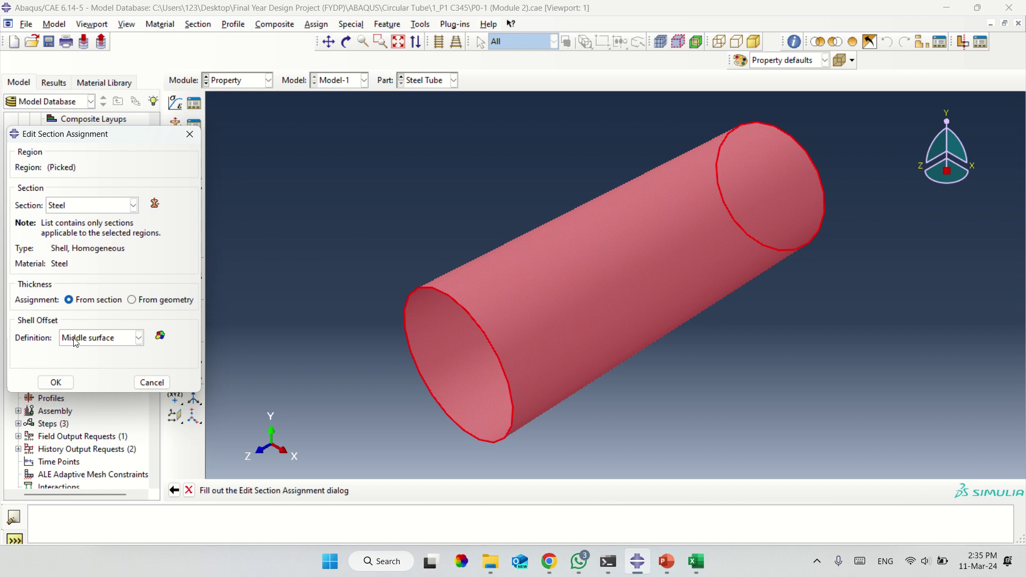
pyautogui.click(56, 382)
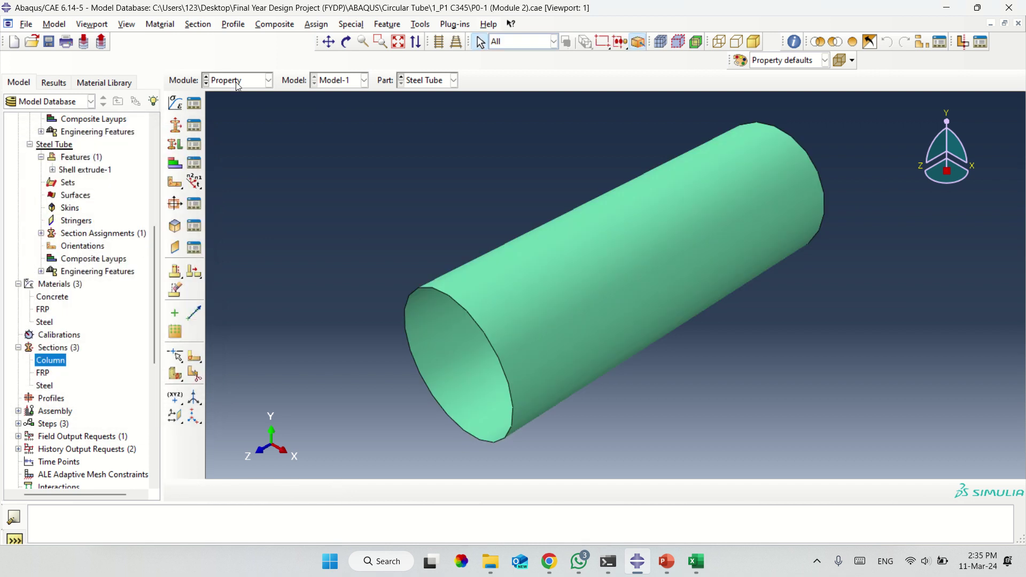
pyautogui.click(222, 83)
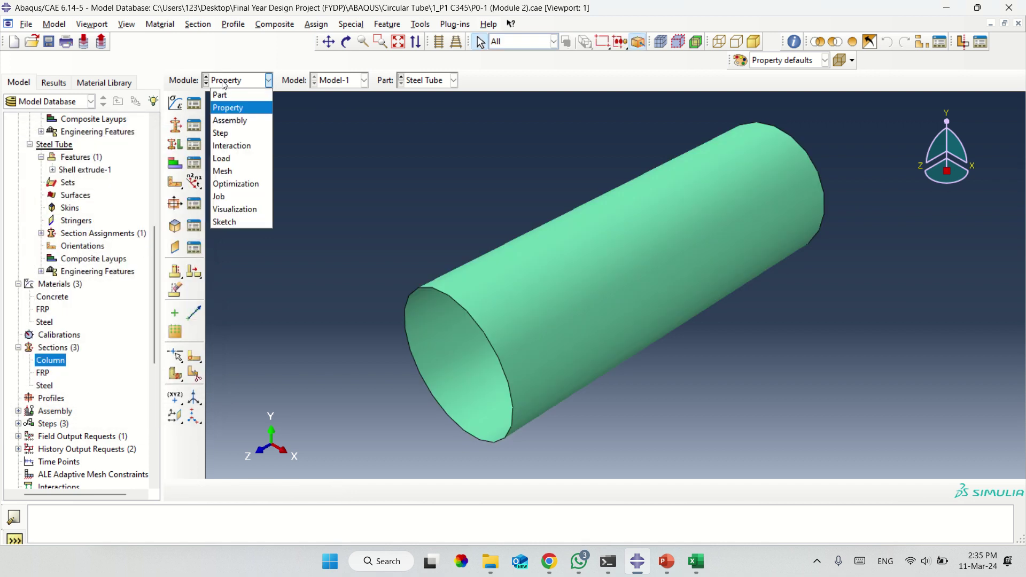
# Move through the Assembly and Load modules into the Job module.
pyautogui.click(230, 119)
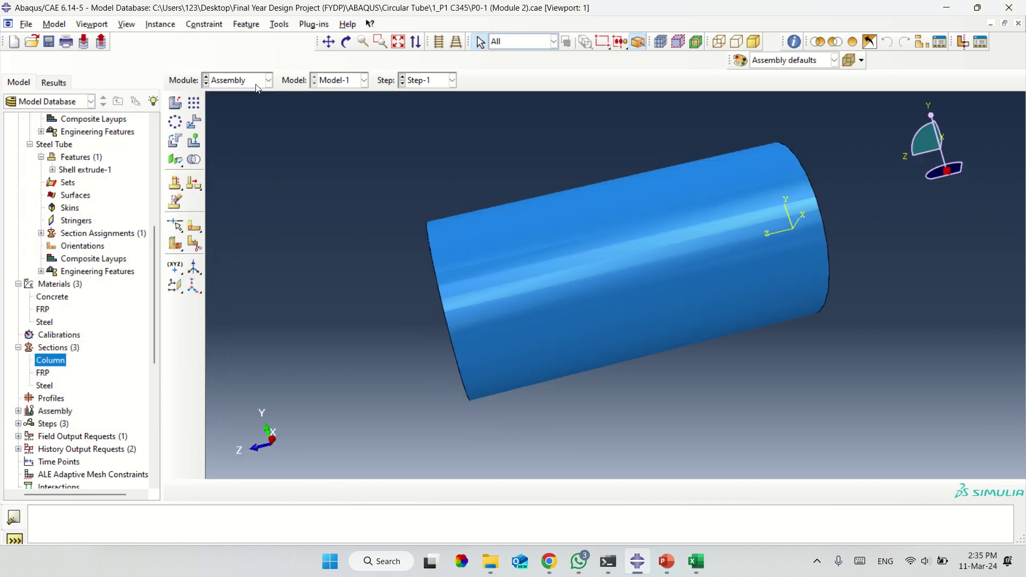
pyautogui.click(256, 84)
pyautogui.click(221, 158)
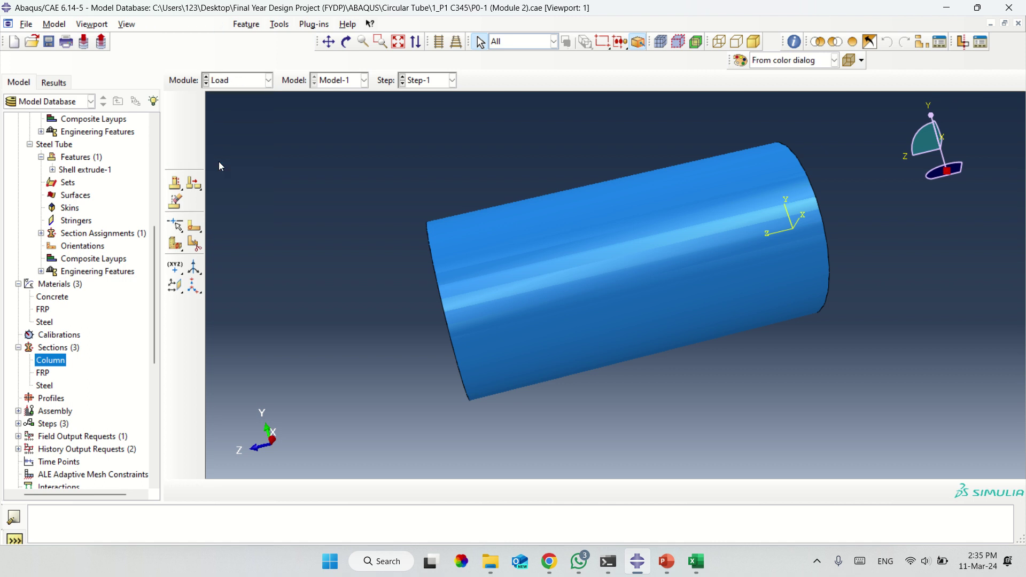
pyautogui.click(265, 80)
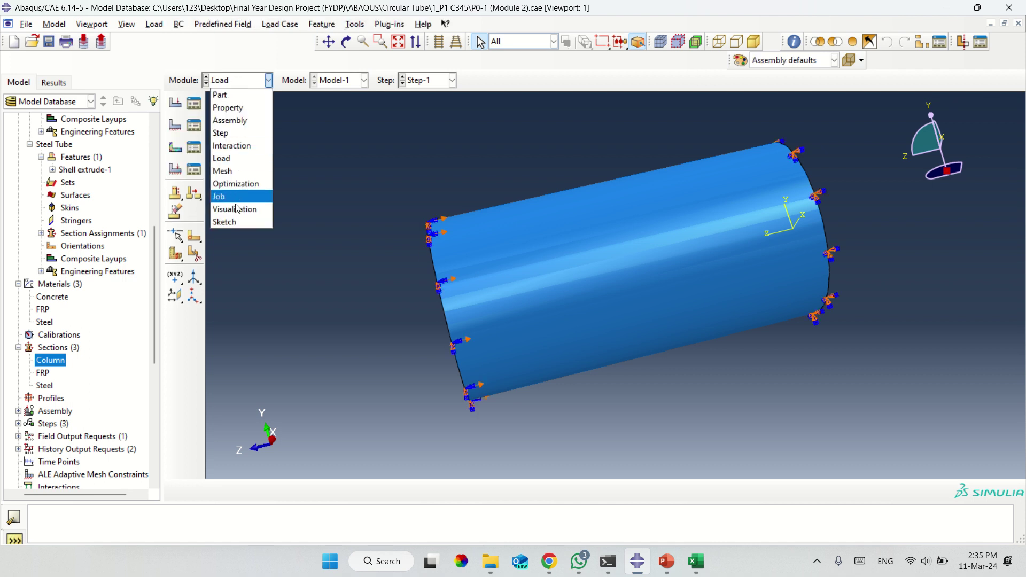
pyautogui.click(222, 198)
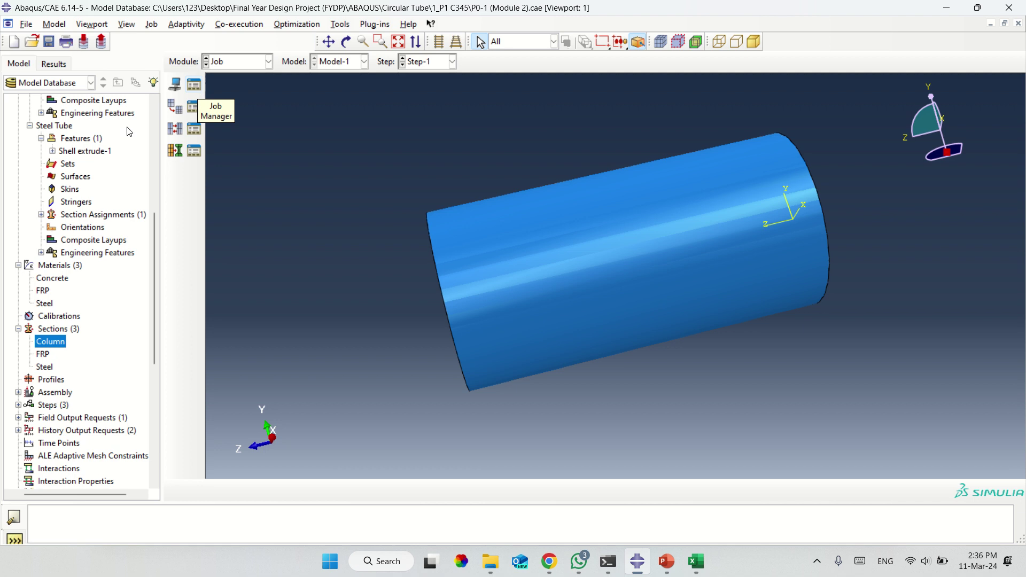
# Open the AppliedLoad boundary condition from the model tree for editing.
pyautogui.scroll(-5, 55, 416)
pyautogui.scroll(-2, 55, 416)
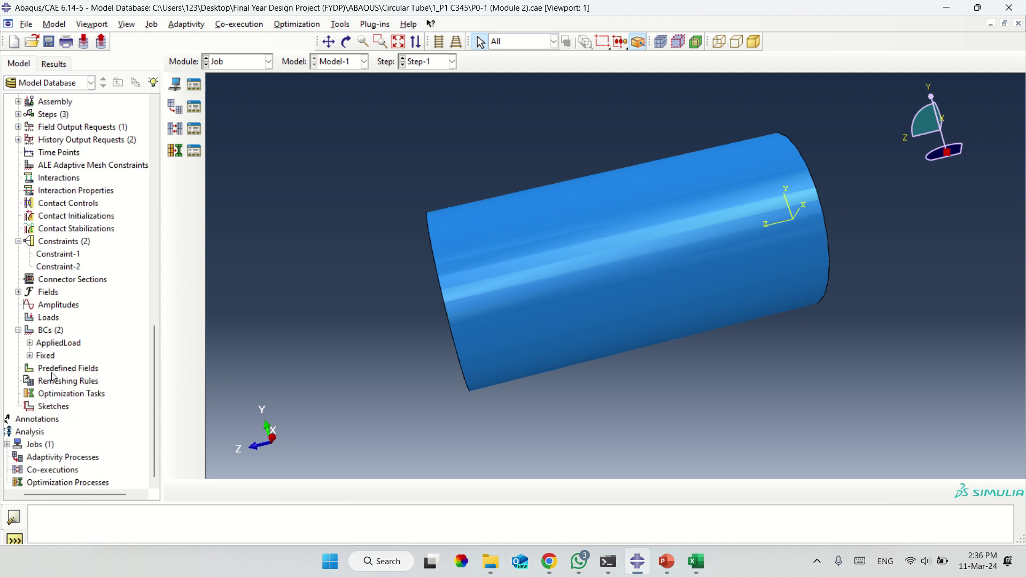
pyautogui.click(56, 345)
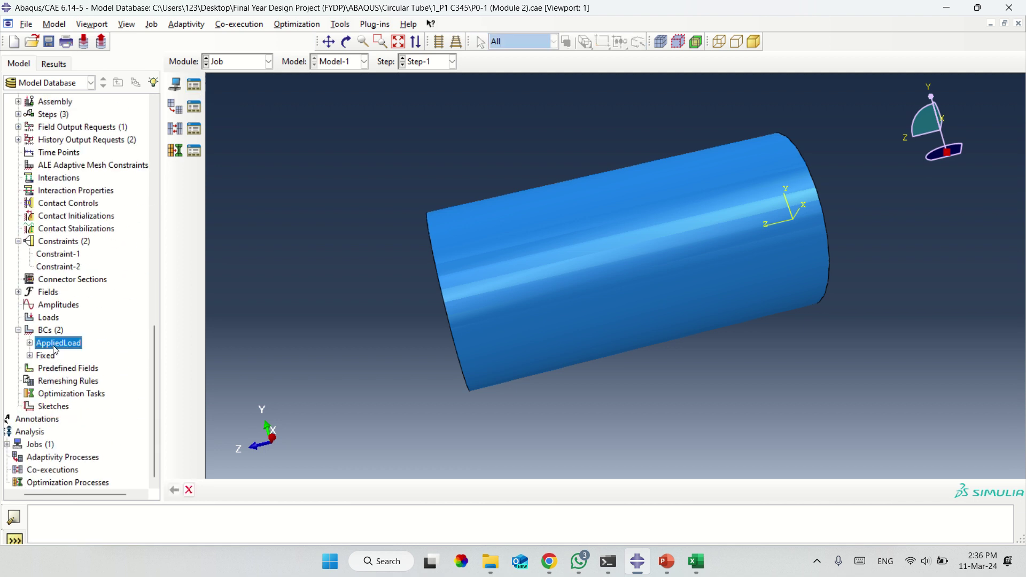
pyautogui.rightClick(54, 347)
pyautogui.click(79, 373)
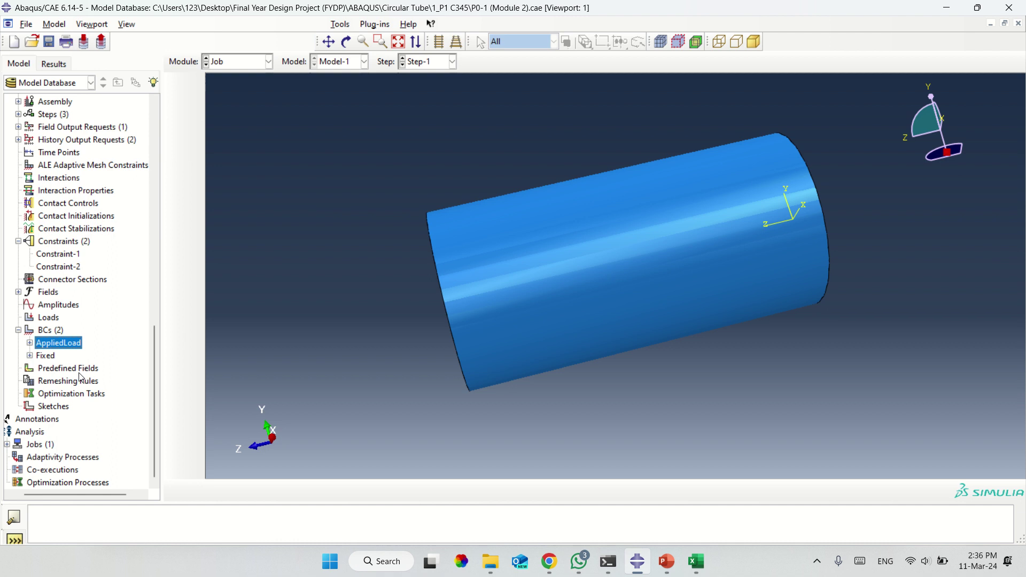
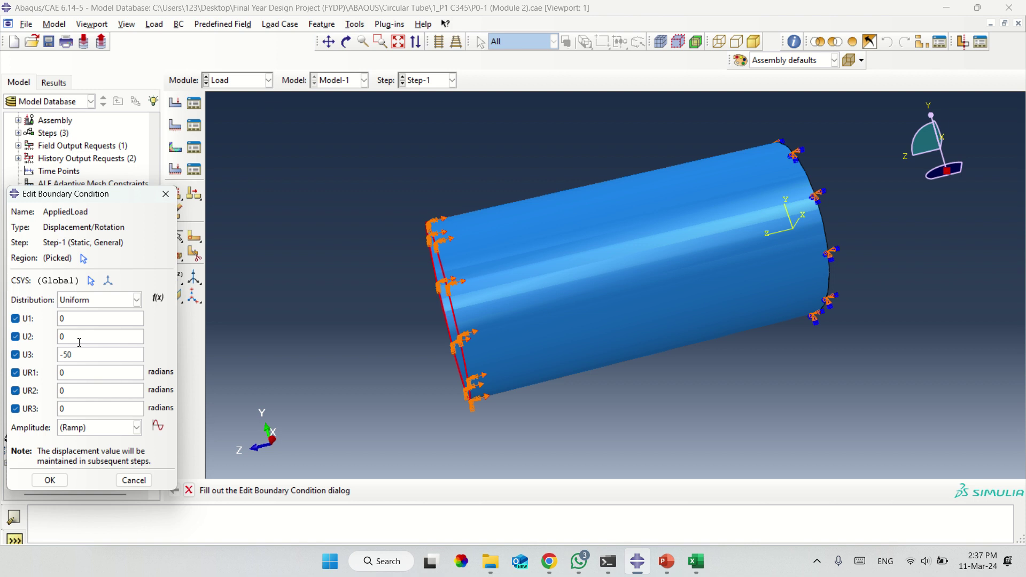
# Cancel the boundary condition edit and switch to the Job module.
pyautogui.click(133, 479)
pyautogui.click(235, 81)
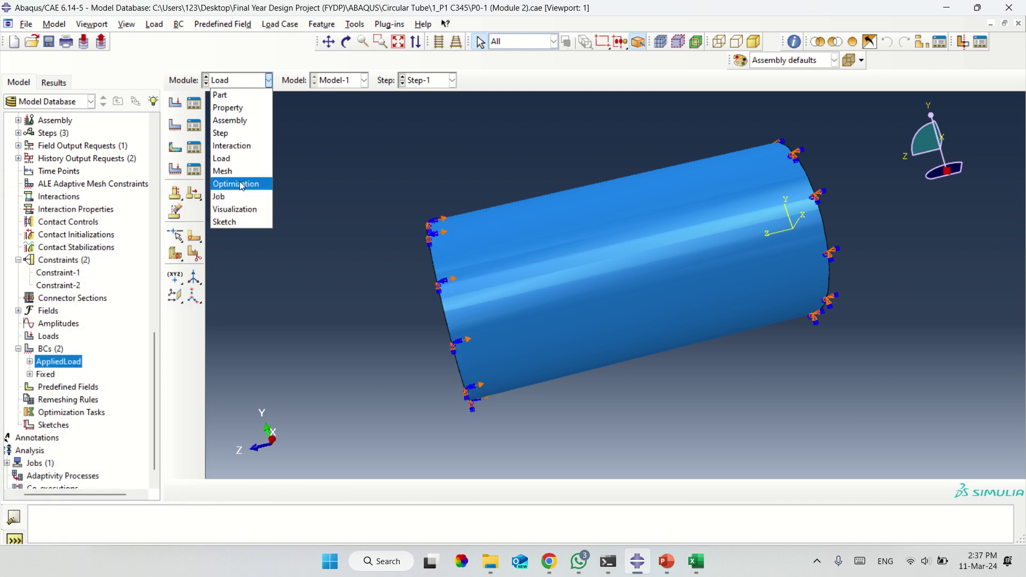
pyautogui.click(227, 170)
pyautogui.click(245, 81)
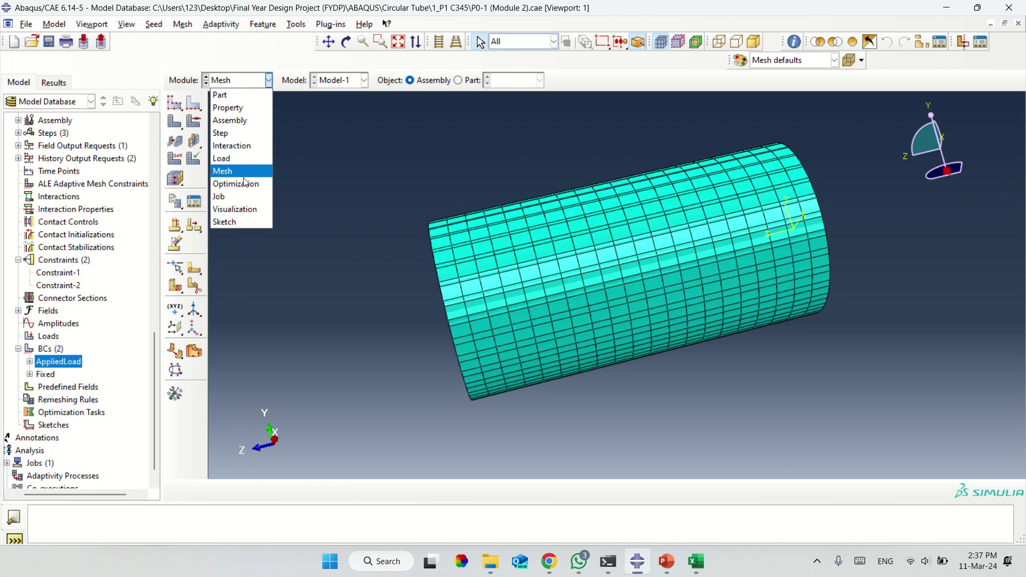
pyautogui.click(242, 197)
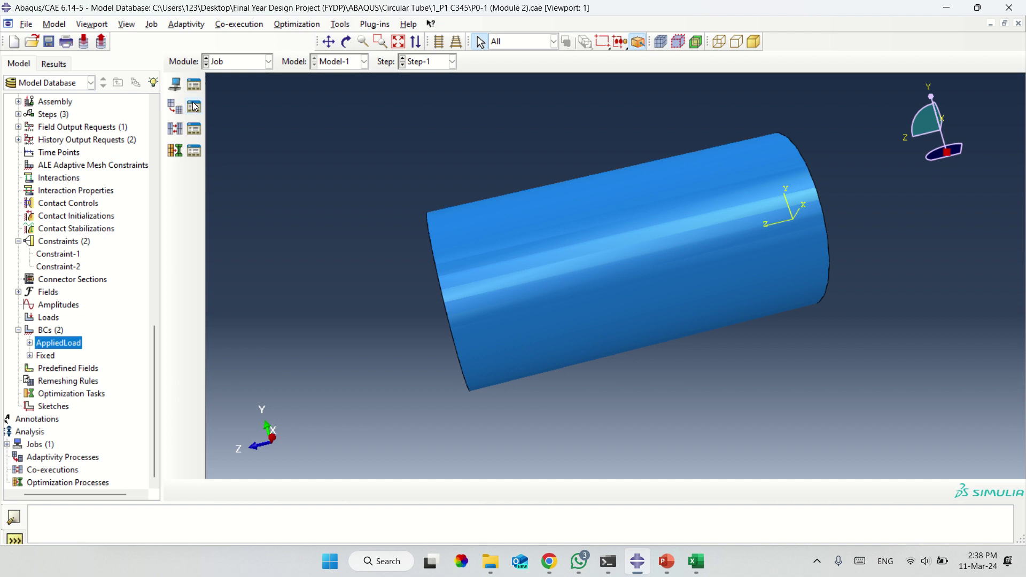
# Submit Job-1, dismiss the missing Column1 section warning, and close the Job Manager.
pyautogui.click(194, 84)
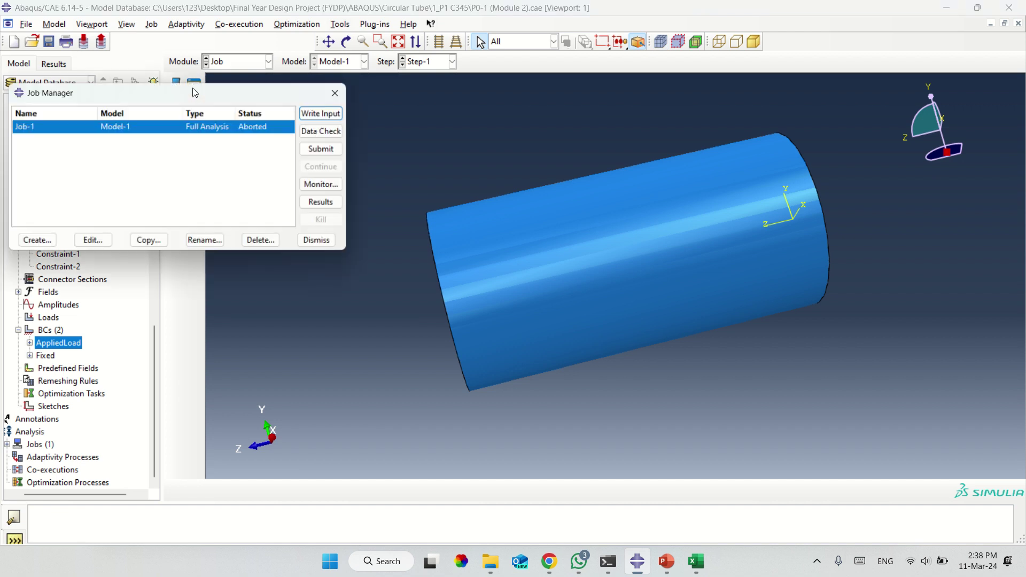
pyautogui.click(322, 151)
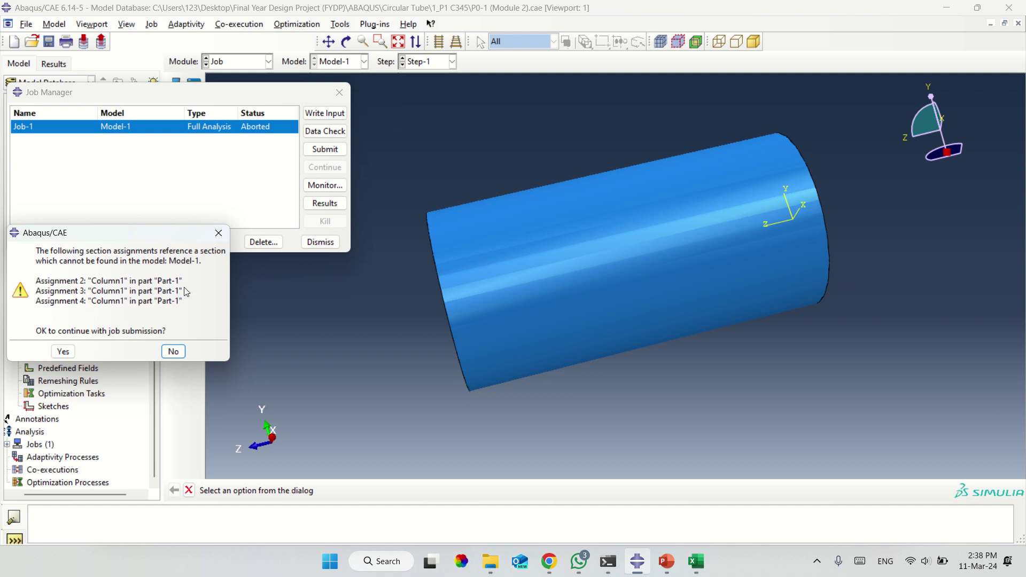
pyautogui.click(219, 235)
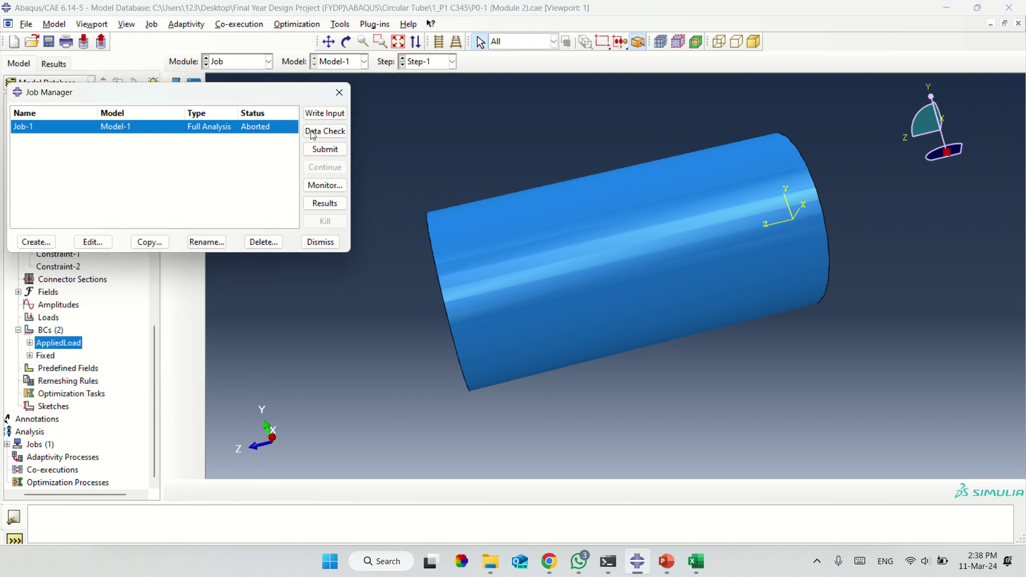
pyautogui.click(339, 92)
pyautogui.scroll(10, 124, 219)
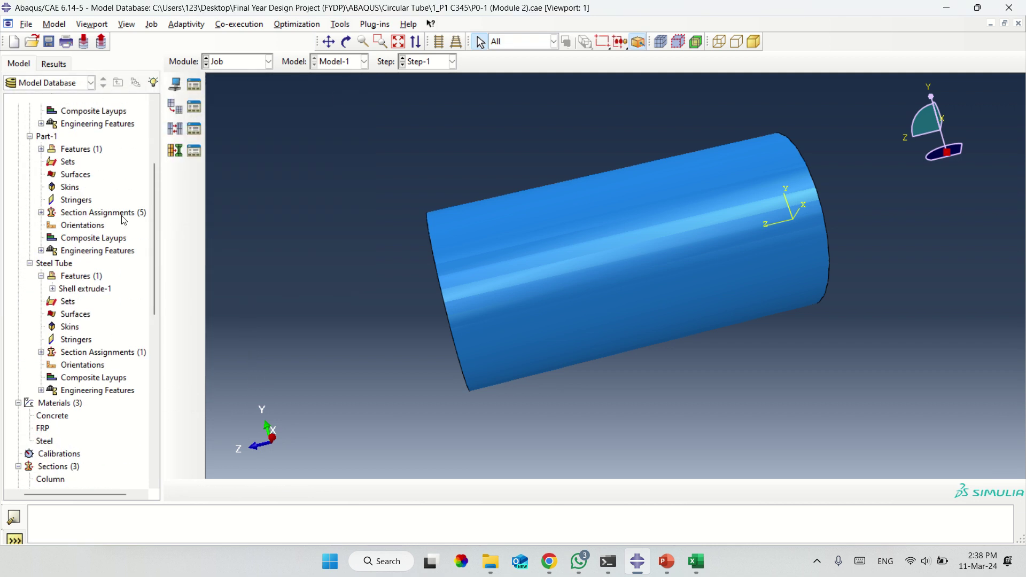
# Collapse the model tree branches and inspect Part-1 and the Steel and FRP materials.
pyautogui.scroll(4, 124, 219)
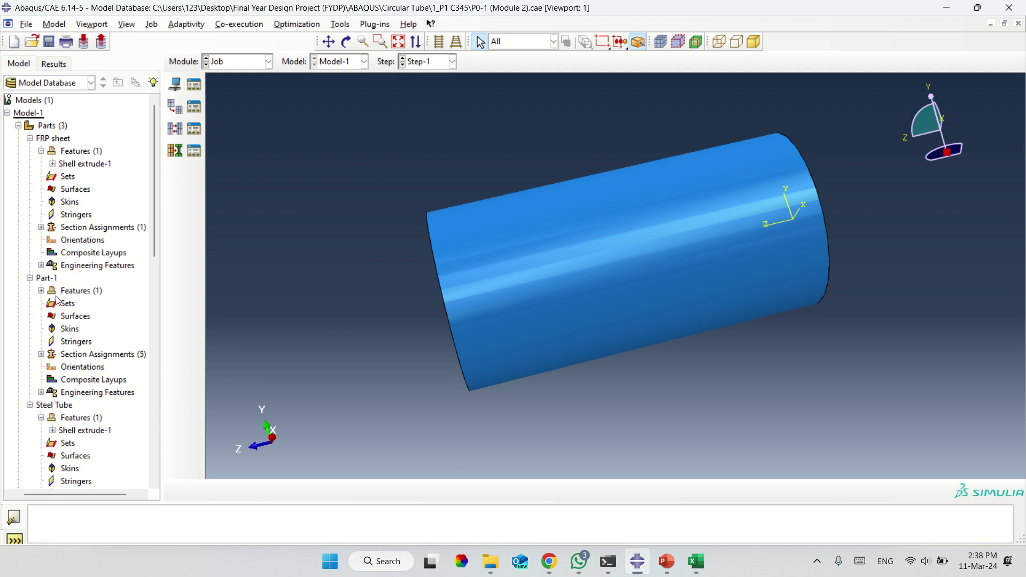
pyautogui.click(30, 278)
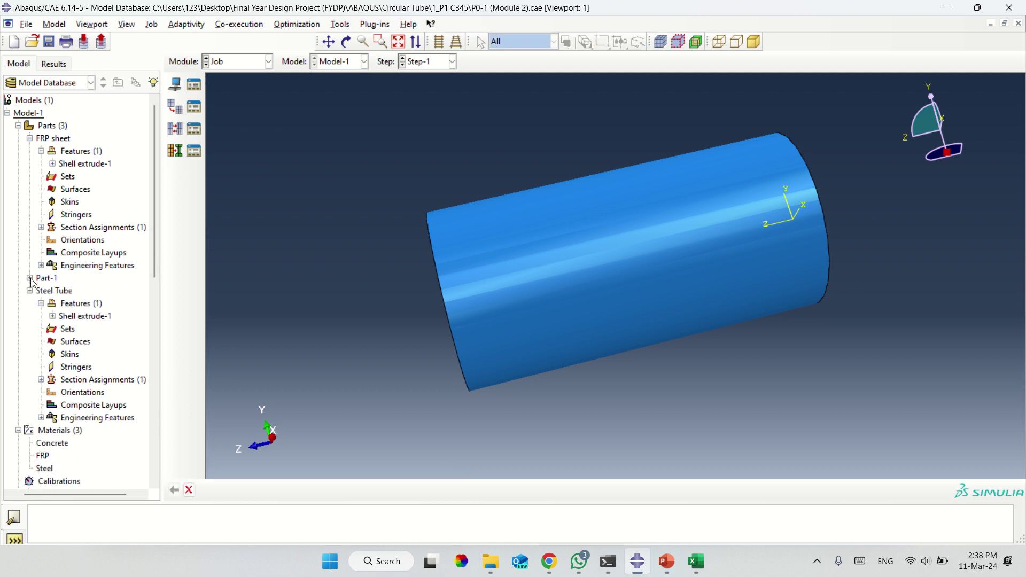
pyautogui.click(30, 291)
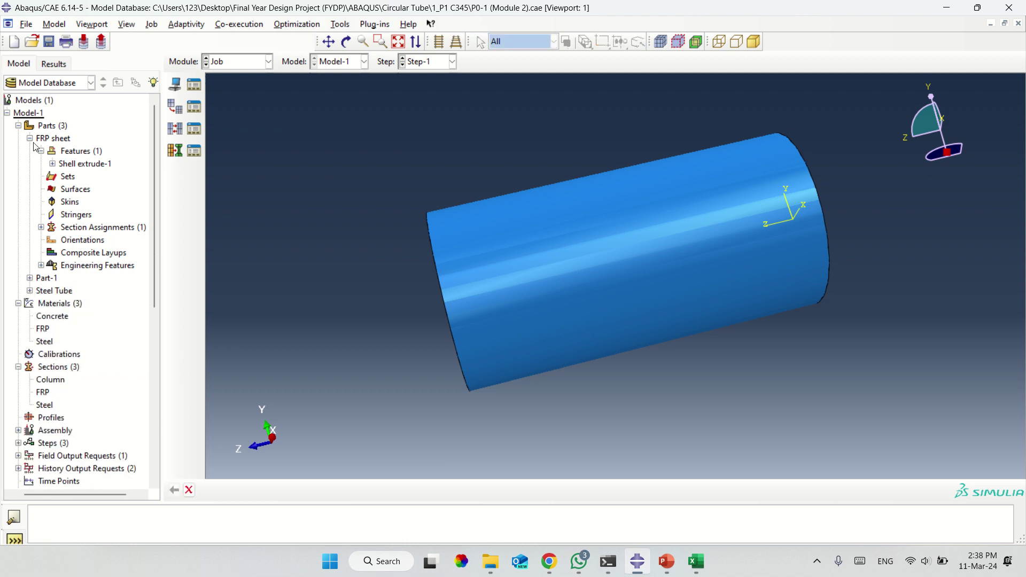
pyautogui.click(19, 125)
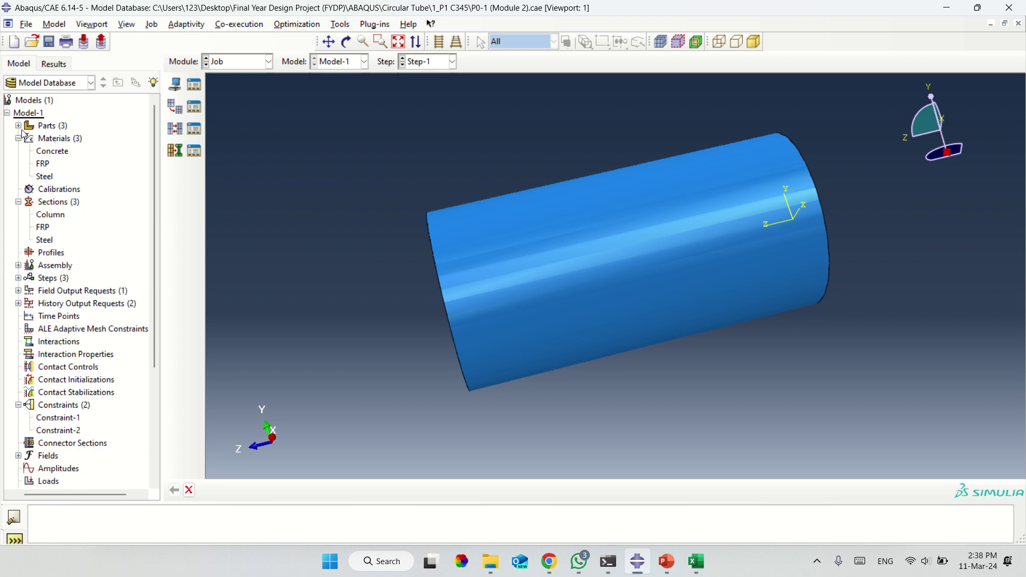
pyautogui.click(18, 126)
pyautogui.click(30, 139)
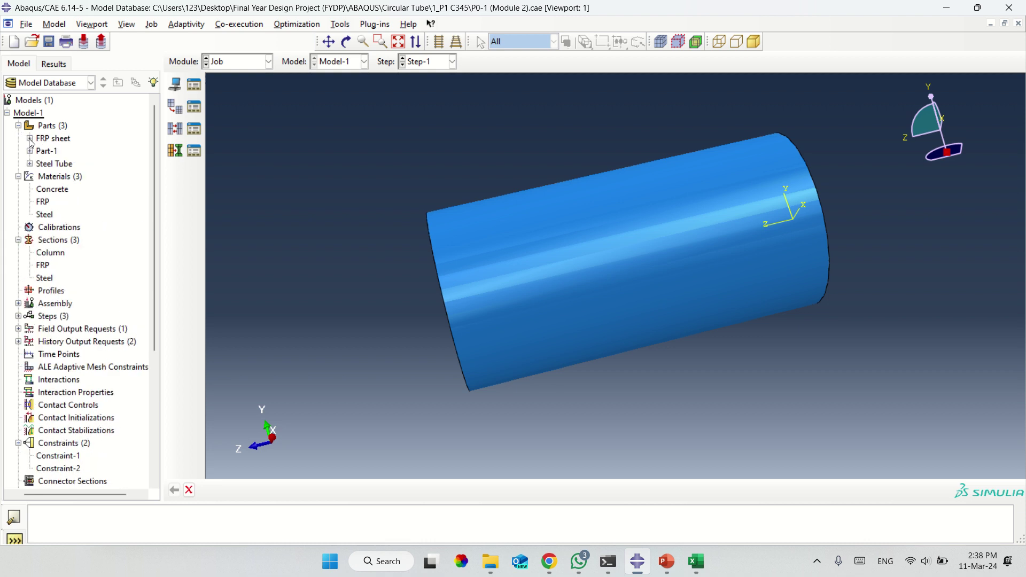
pyautogui.click(45, 152)
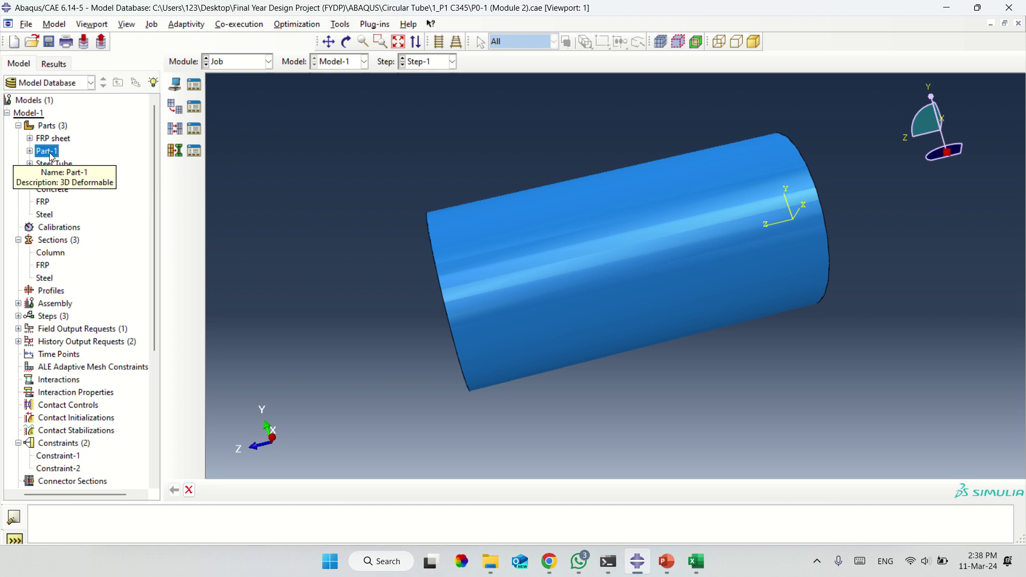
pyautogui.click(44, 216)
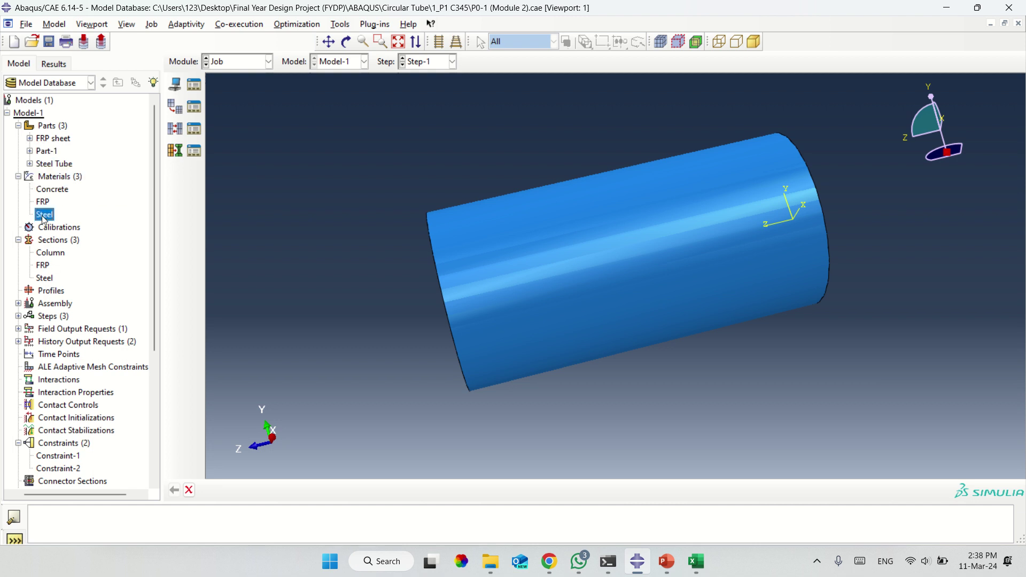
pyautogui.click(44, 207)
# Inspect the Steel section, then re-expand Materials, Parts and the Steel Tube branch.
pyautogui.click(19, 126)
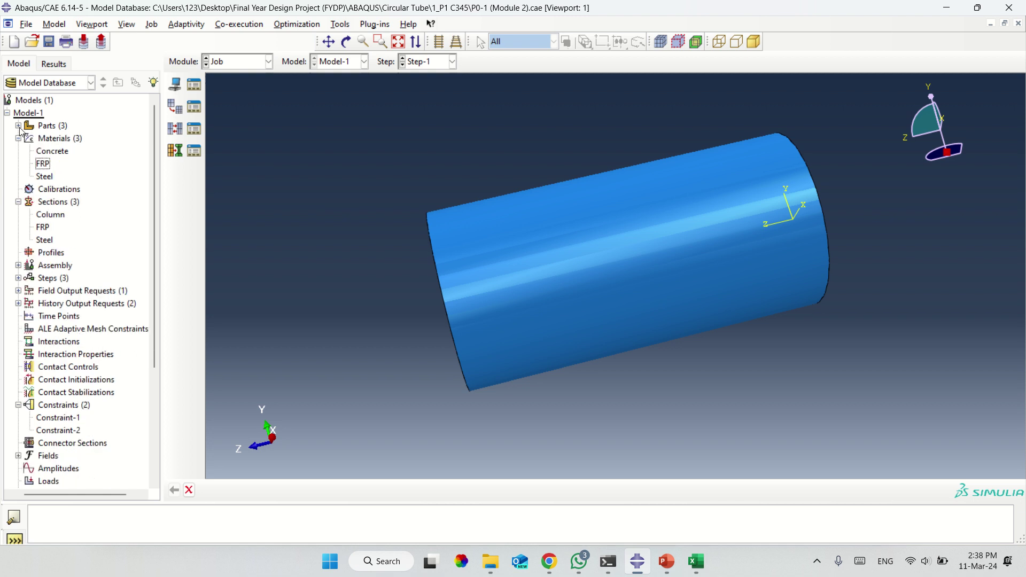
pyautogui.click(19, 139)
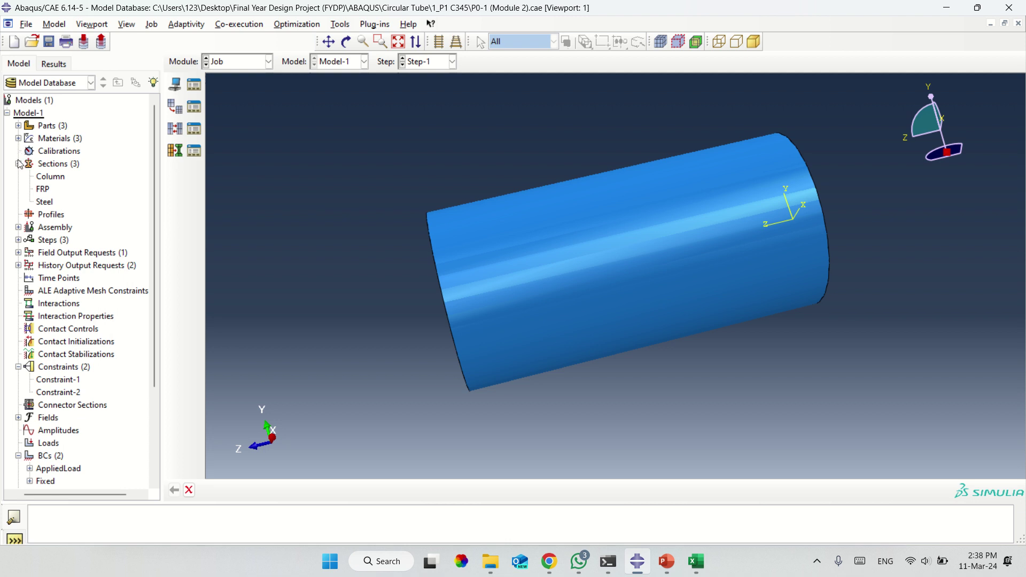
pyautogui.click(46, 203)
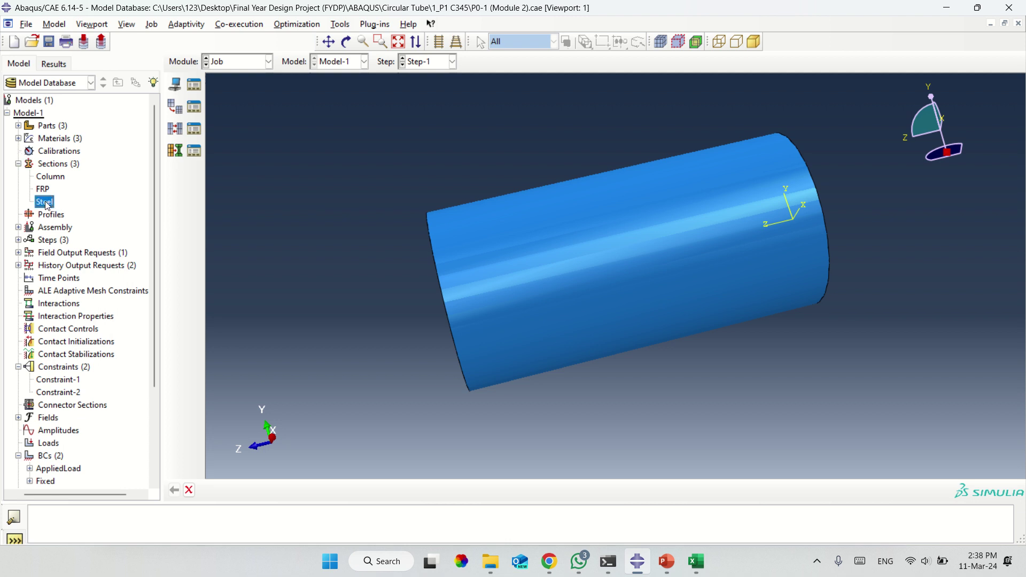
pyautogui.click(18, 138)
pyautogui.click(18, 125)
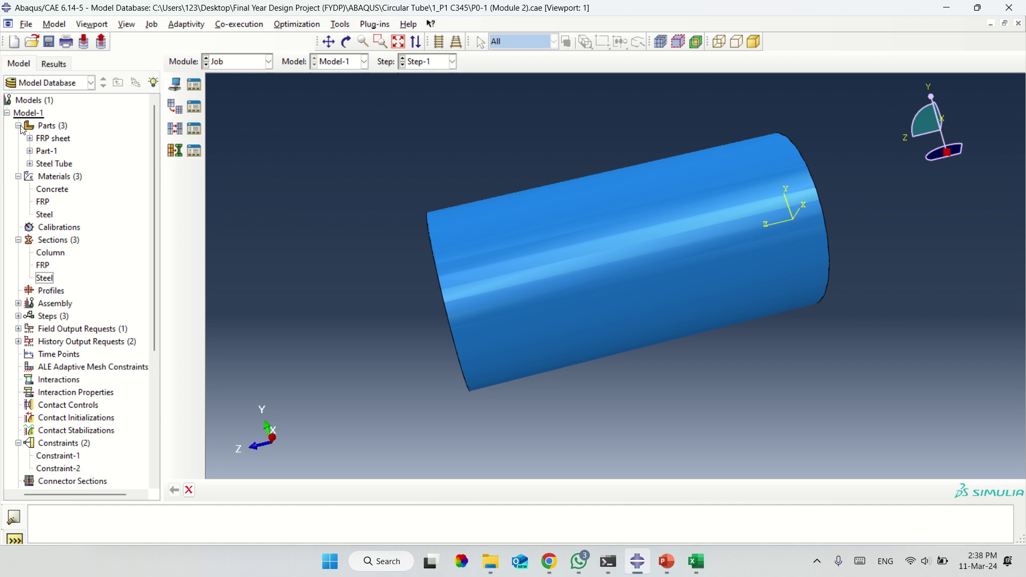
pyautogui.click(30, 164)
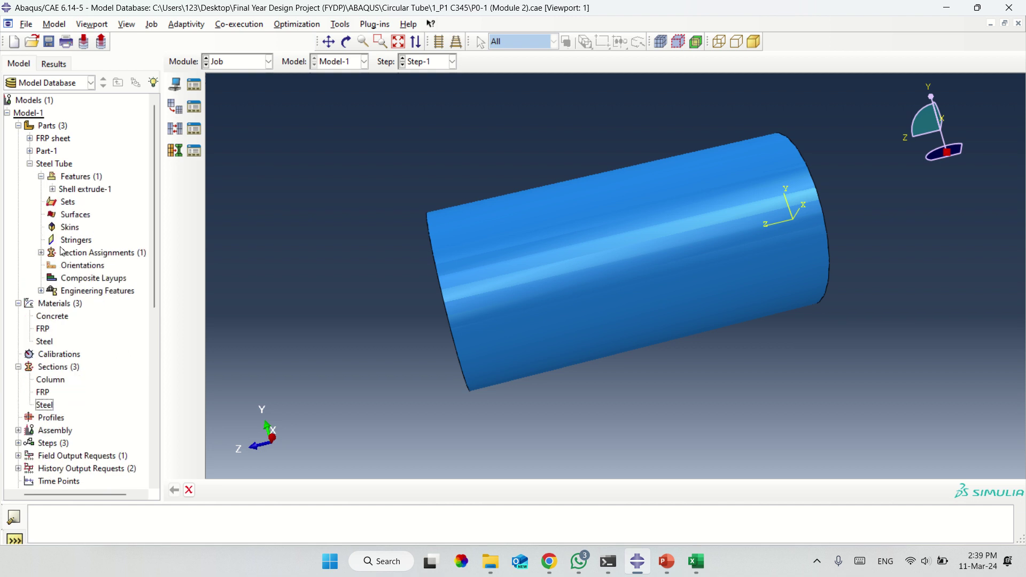
# Expand Part-1's five section assignments and select the first four Column entries.
pyautogui.click(109, 255)
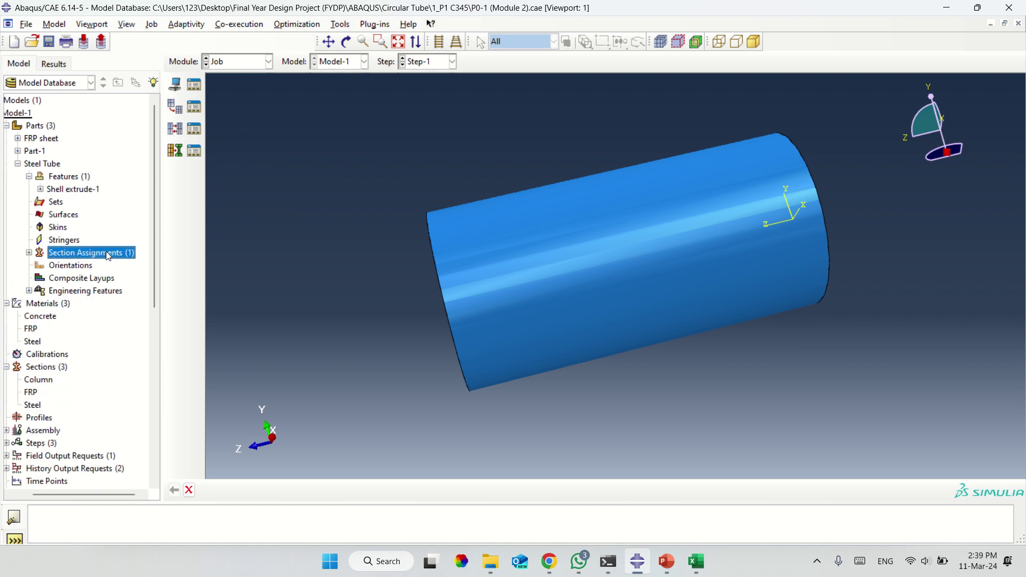
pyautogui.click(19, 152)
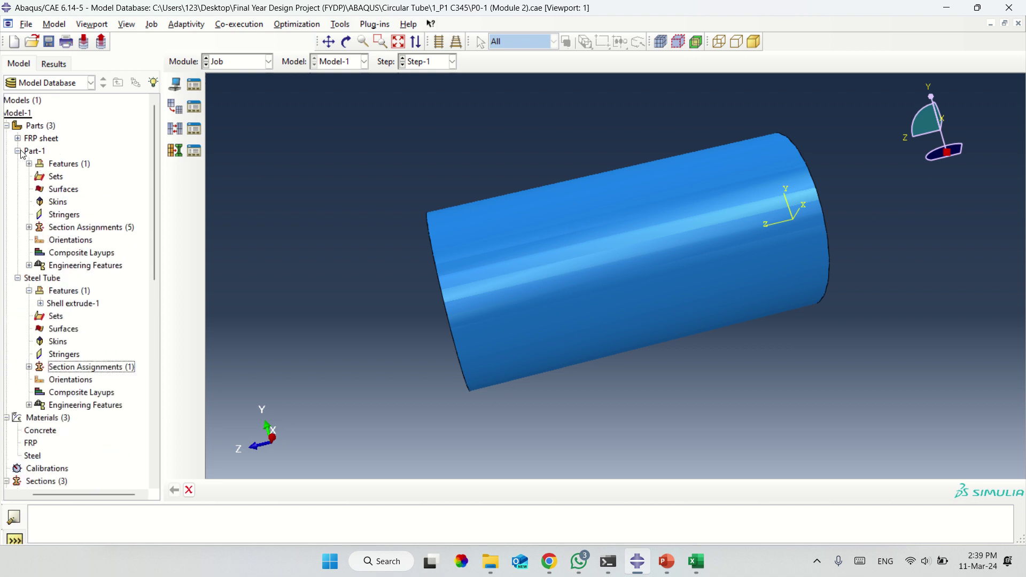
pyautogui.click(29, 227)
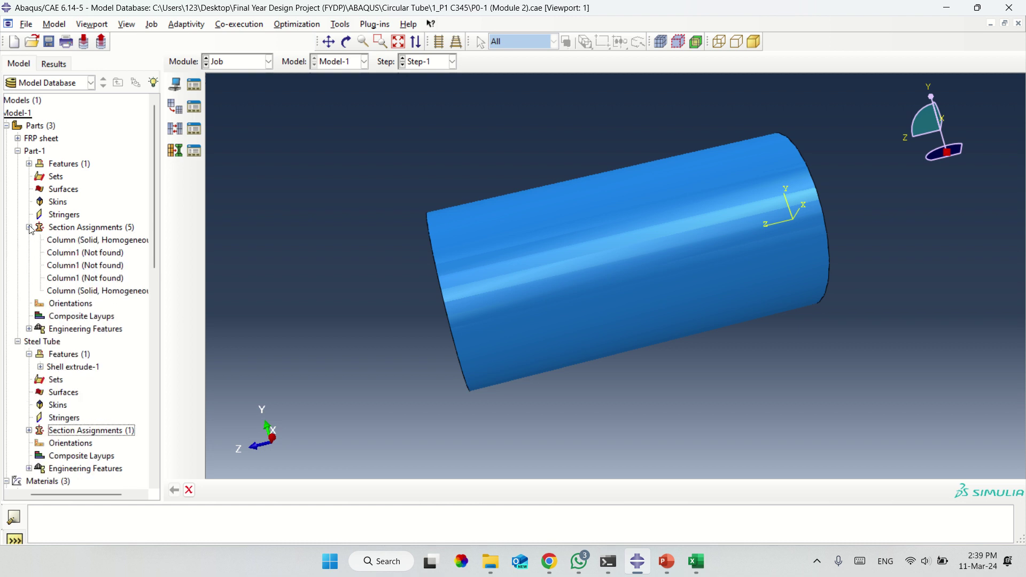
pyautogui.click(83, 244)
pyautogui.moveTo(83, 245); pyautogui.dragTo(101, 268)
pyautogui.click(96, 264)
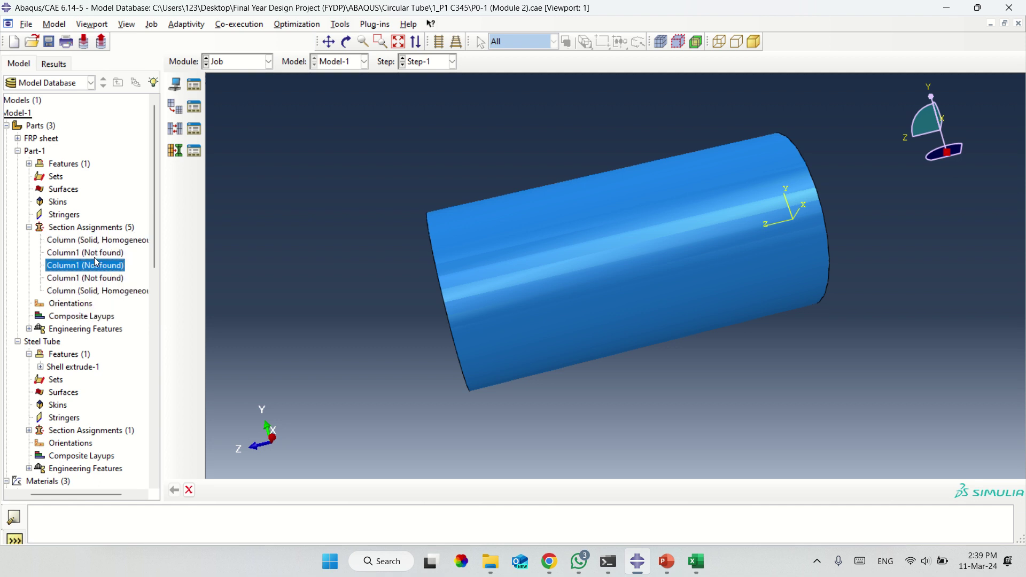
pyautogui.moveTo(78, 241); pyautogui.dragTo(75, 279)
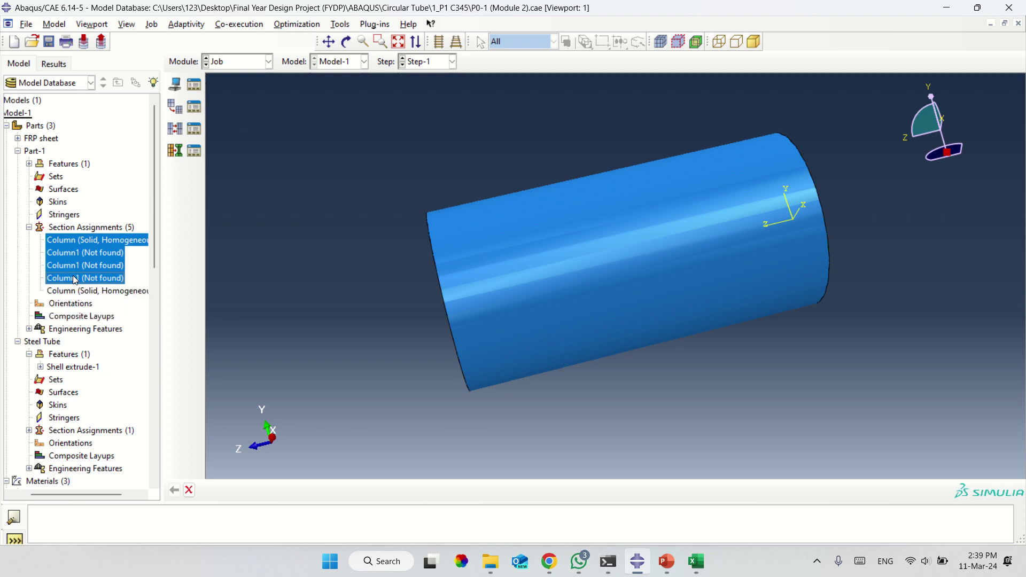
# Delete the extra section assignments, leaving Part-1 a single Column assignment.
pyautogui.rightClick(76, 279)
pyautogui.click(101, 309)
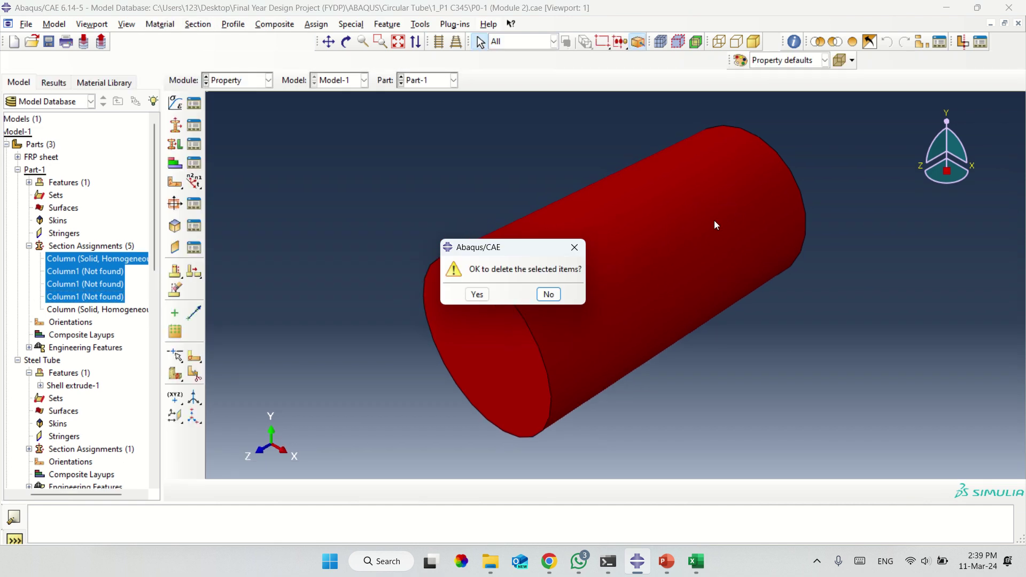
pyautogui.click(477, 294)
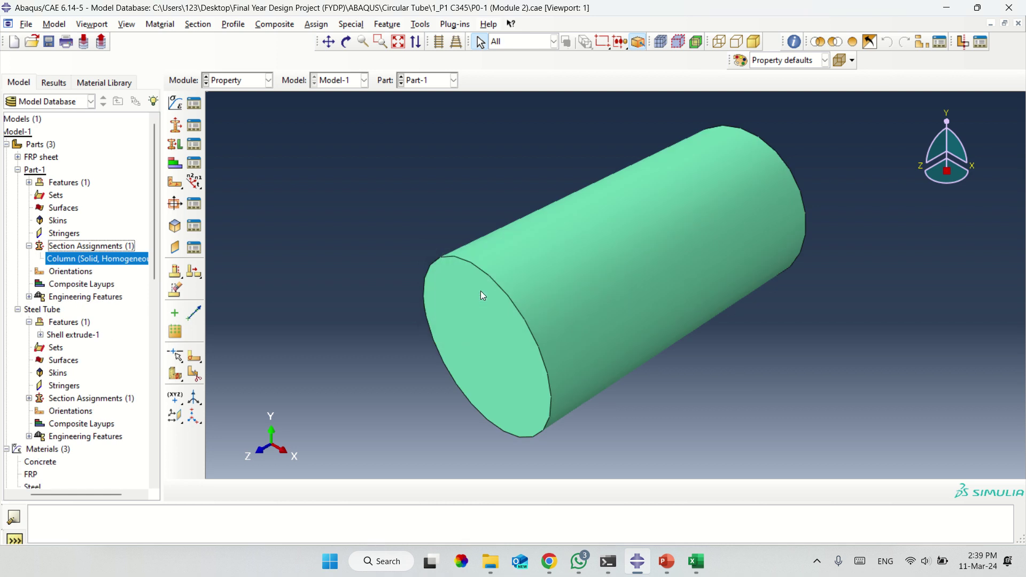
pyautogui.doubleClick(78, 272)
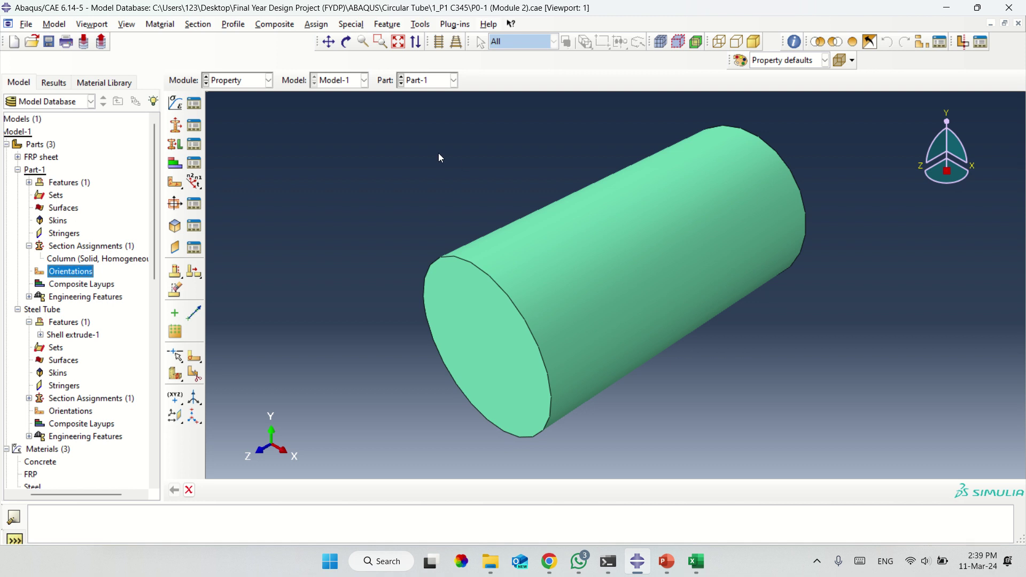
pyautogui.click(99, 257)
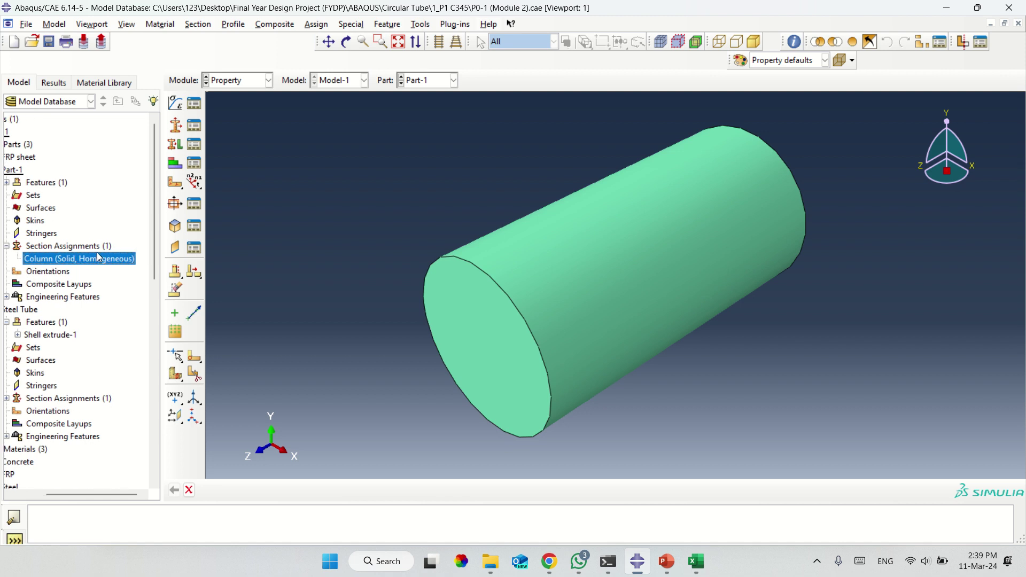
# Switch to the Job module and bring up the Job Manager.
pyautogui.click(268, 80)
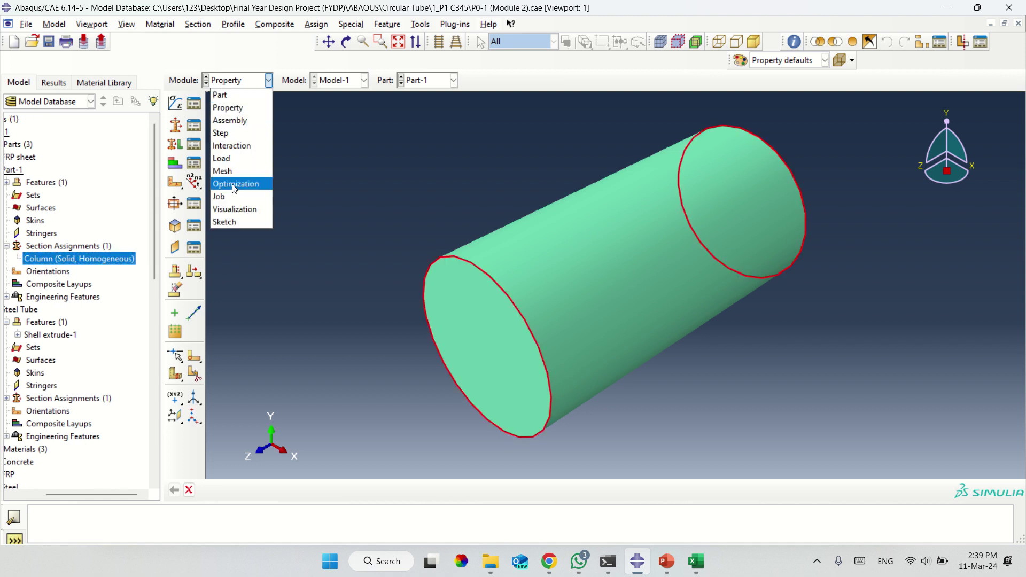
pyautogui.click(231, 197)
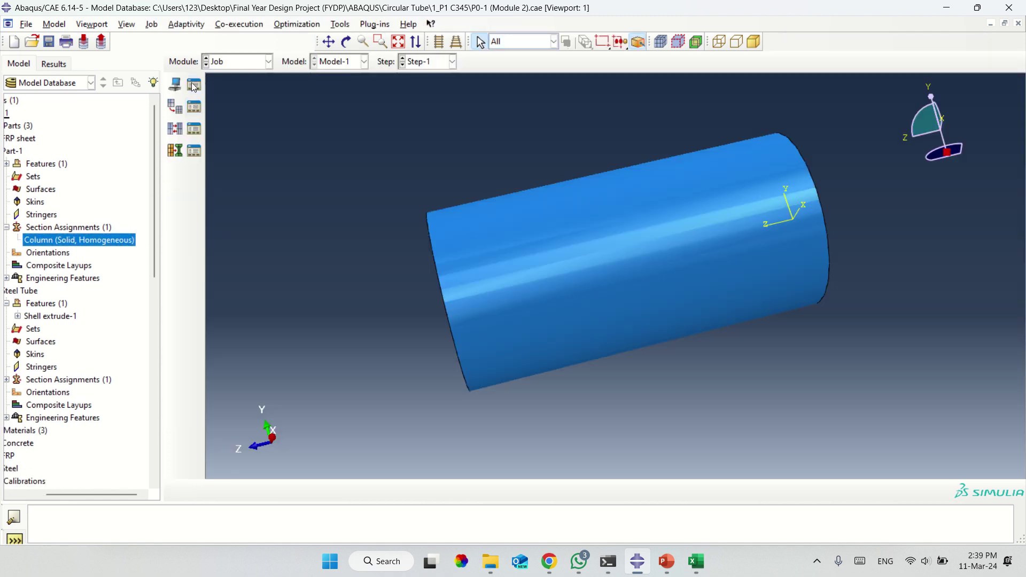
pyautogui.click(194, 86)
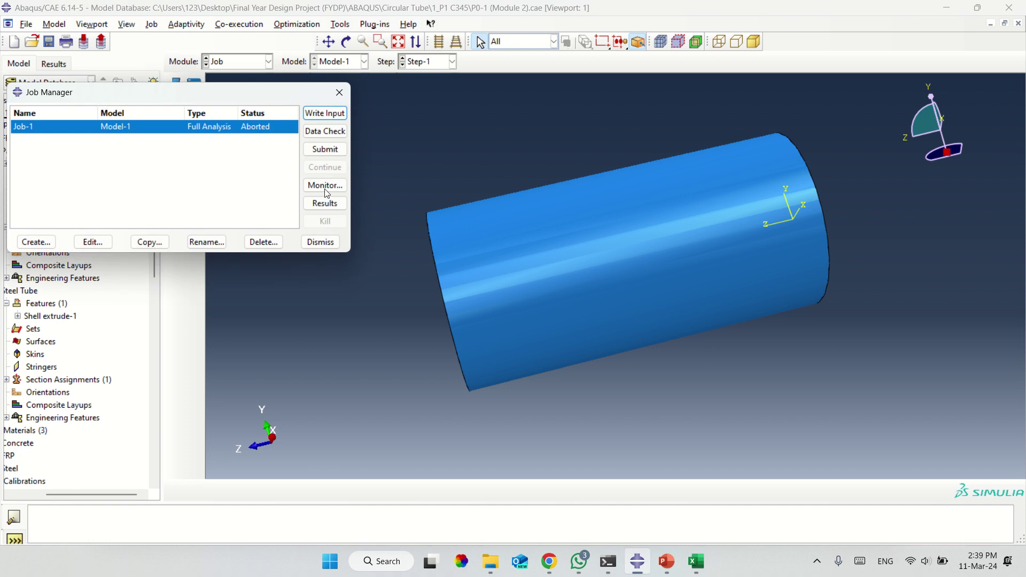
# Resubmit Job-1 and monitor its warnings, errors and increments in an enlarged table.
pyautogui.click(330, 151)
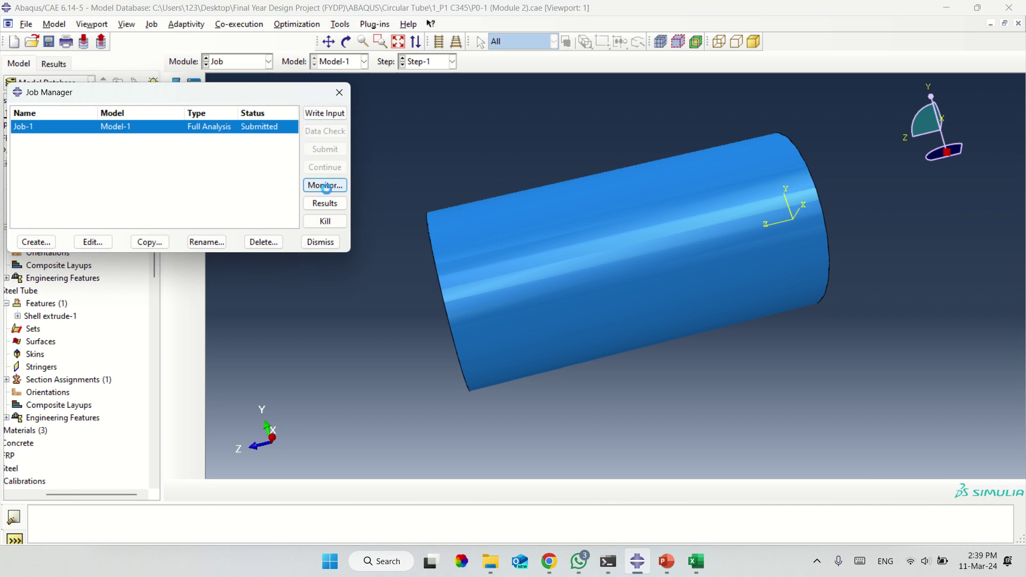
pyautogui.click(325, 186)
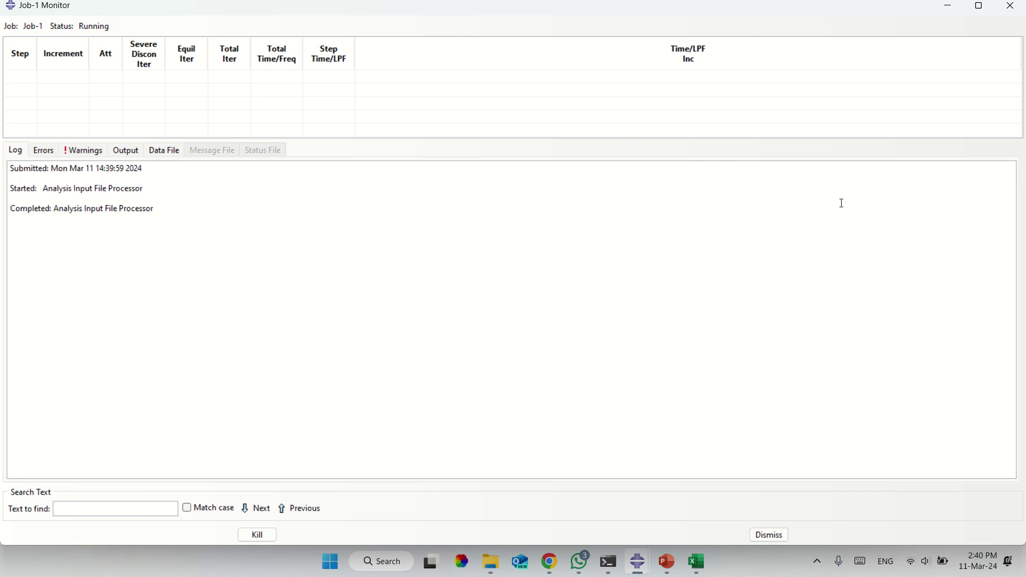
pyautogui.click(95, 149)
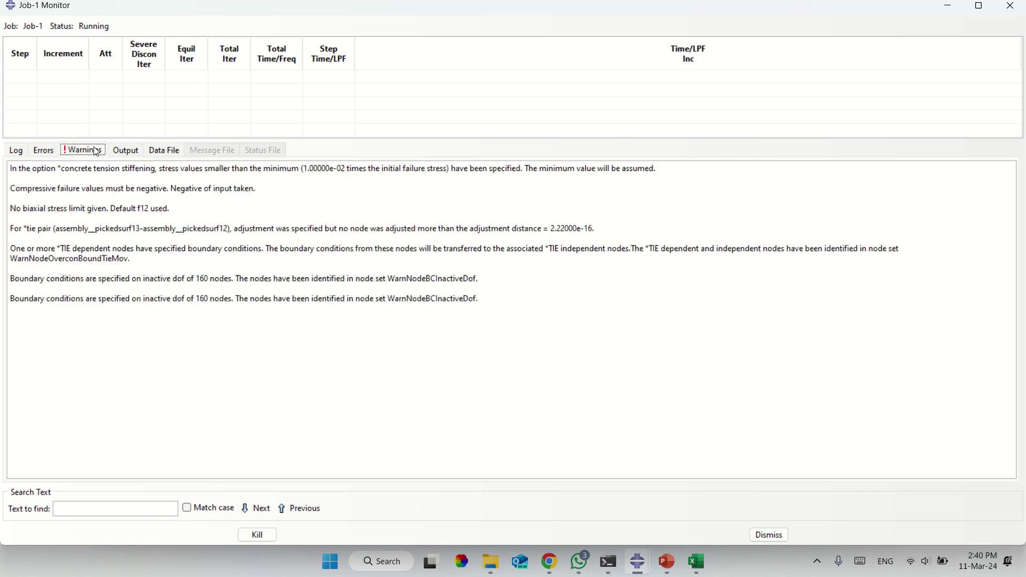
pyautogui.click(35, 155)
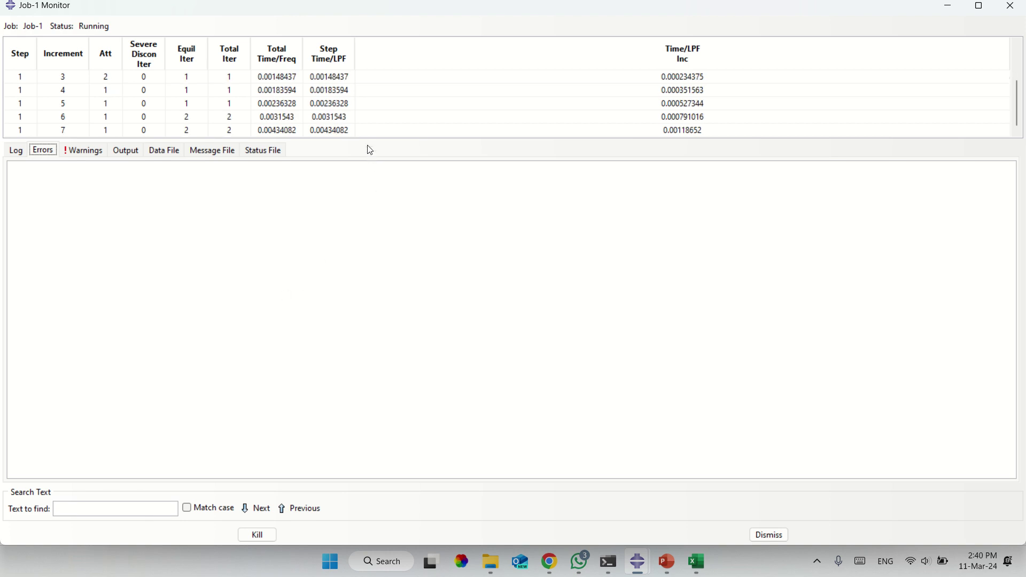
pyautogui.moveTo(363, 140); pyautogui.dragTo(355, 416)
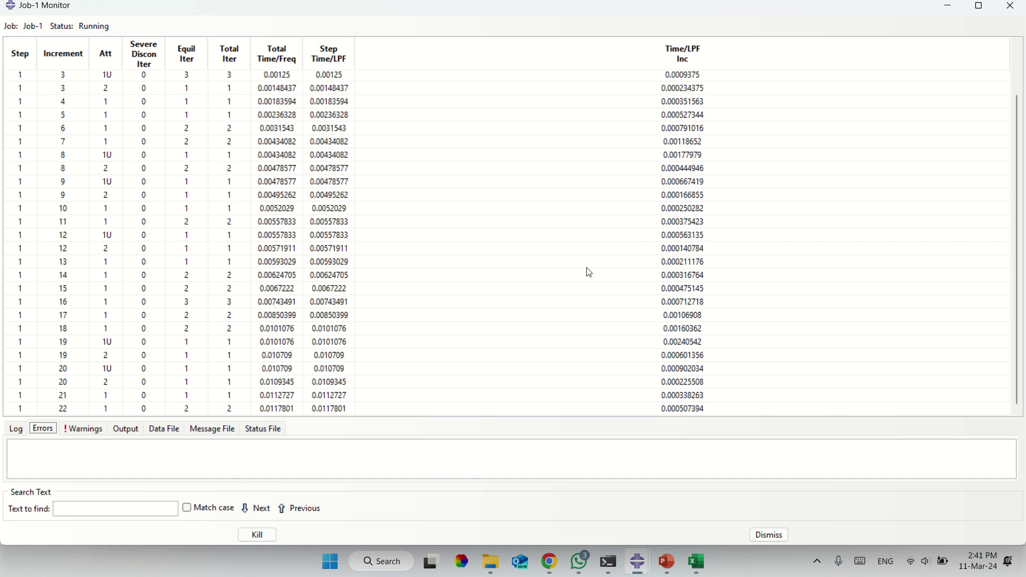
# Close the monitor, kill the running Job-1 after confirming, and close the Job Manager.
pyautogui.click(1014, 6)
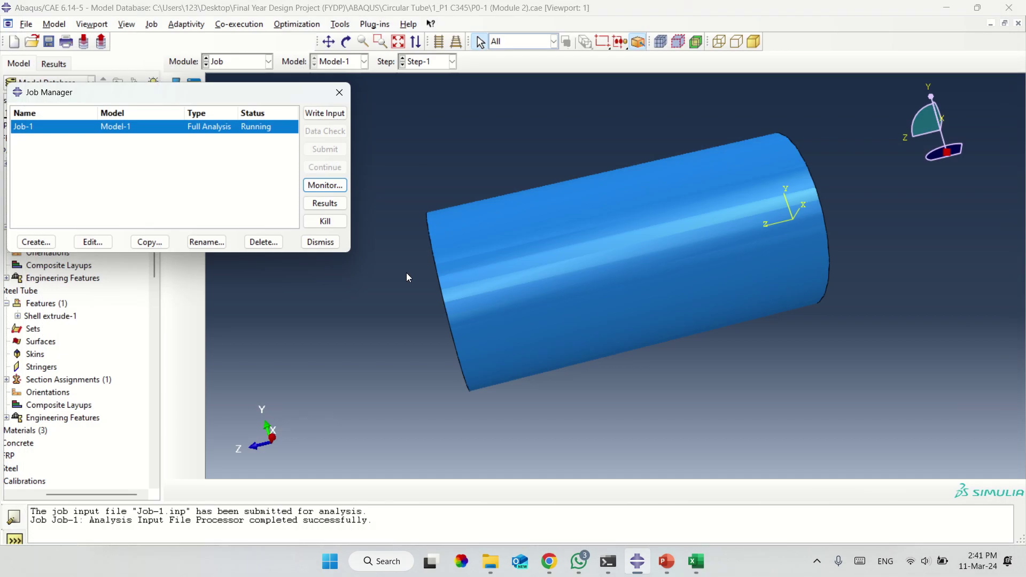
pyautogui.click(331, 222)
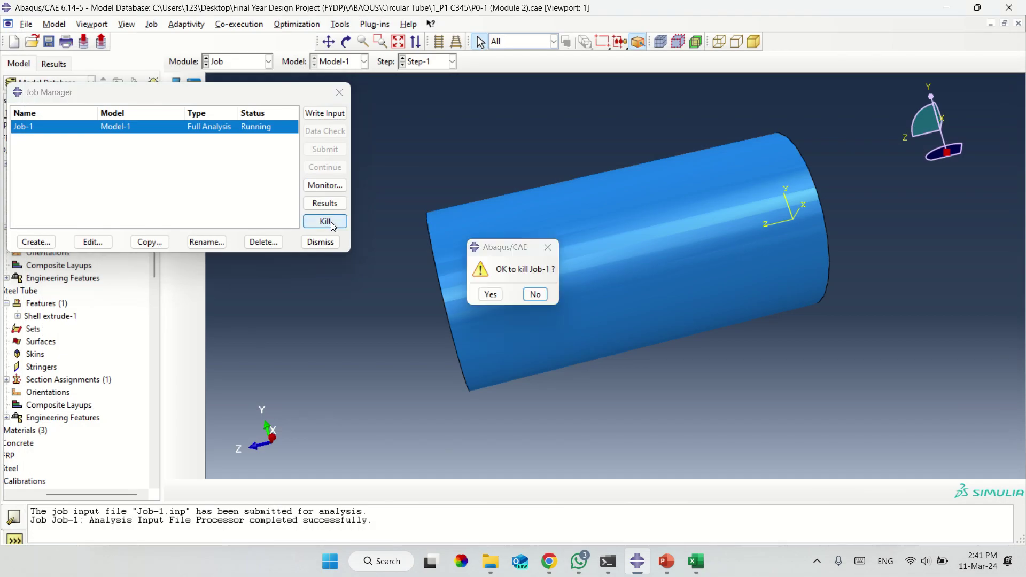
pyautogui.click(491, 294)
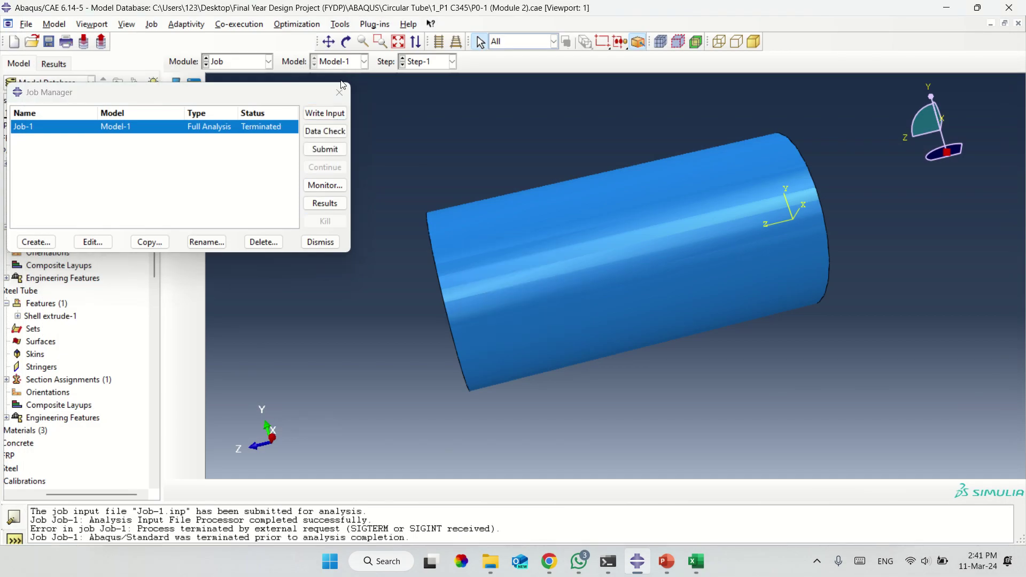
pyautogui.click(339, 92)
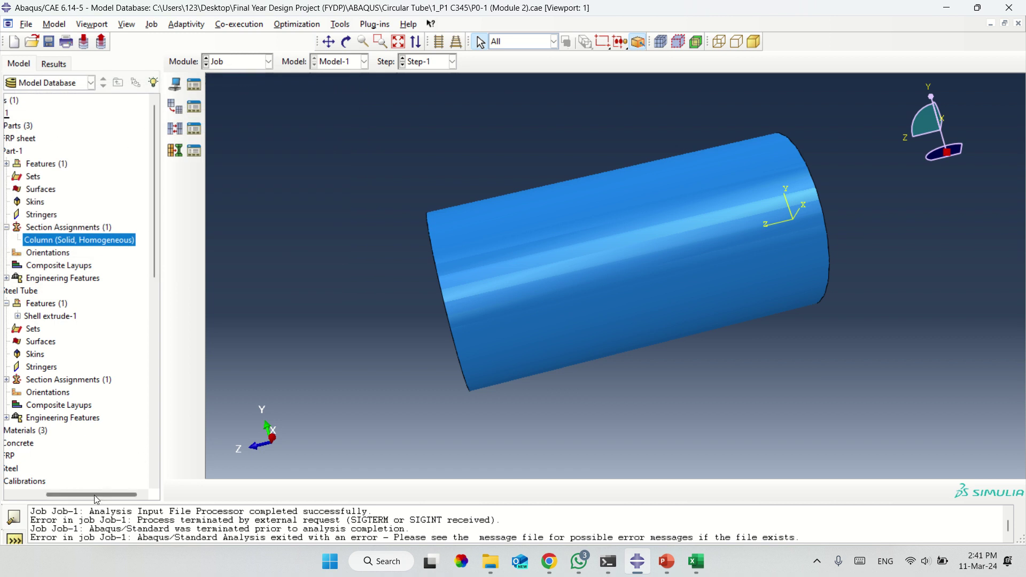
# Collapse Parts and expand History Output Requests to show H-Output-1 and H-Output-2.
pyautogui.click(16, 495)
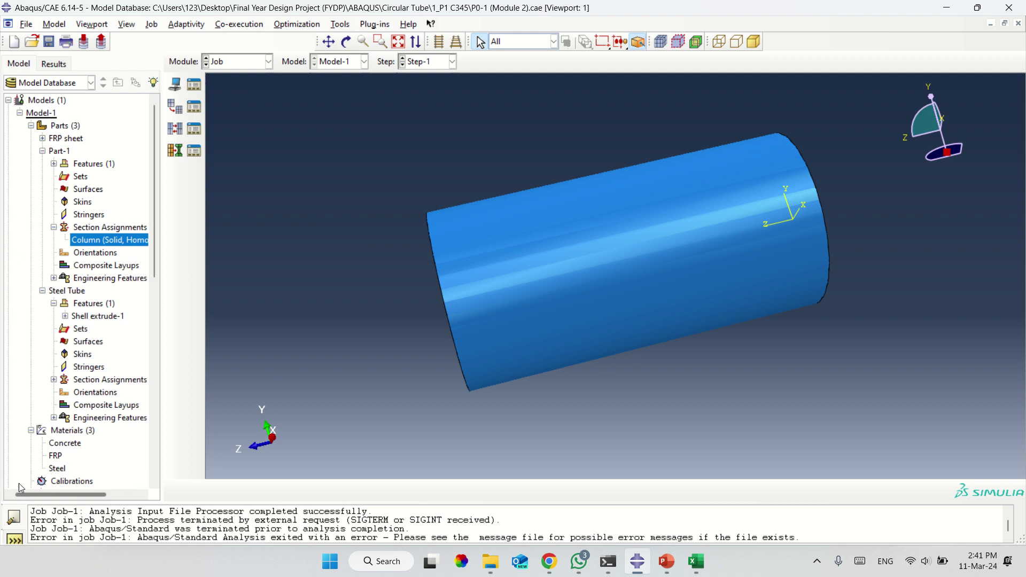
pyautogui.click(31, 125)
pyautogui.scroll(-1, 65, 320)
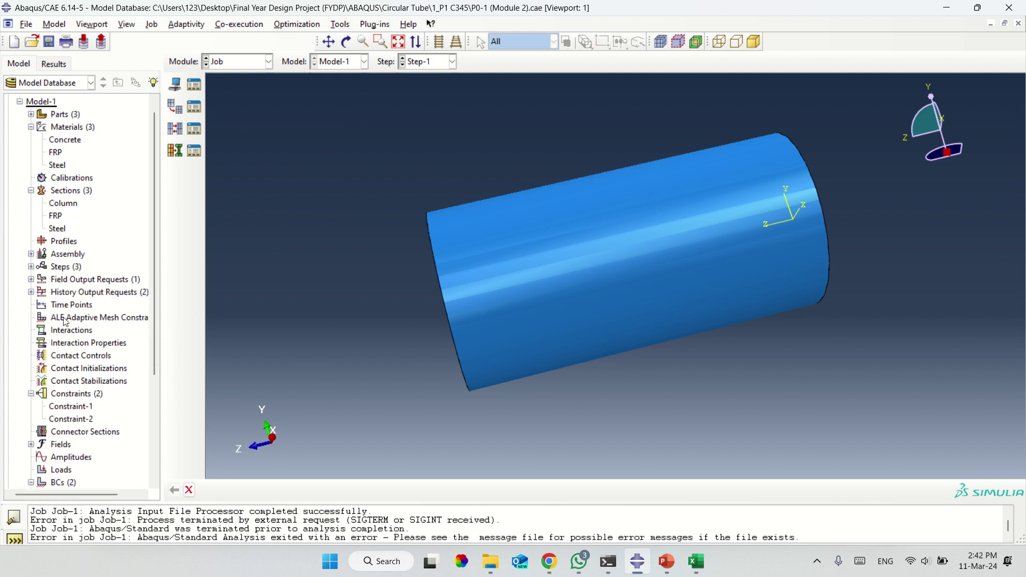
pyautogui.click(65, 281)
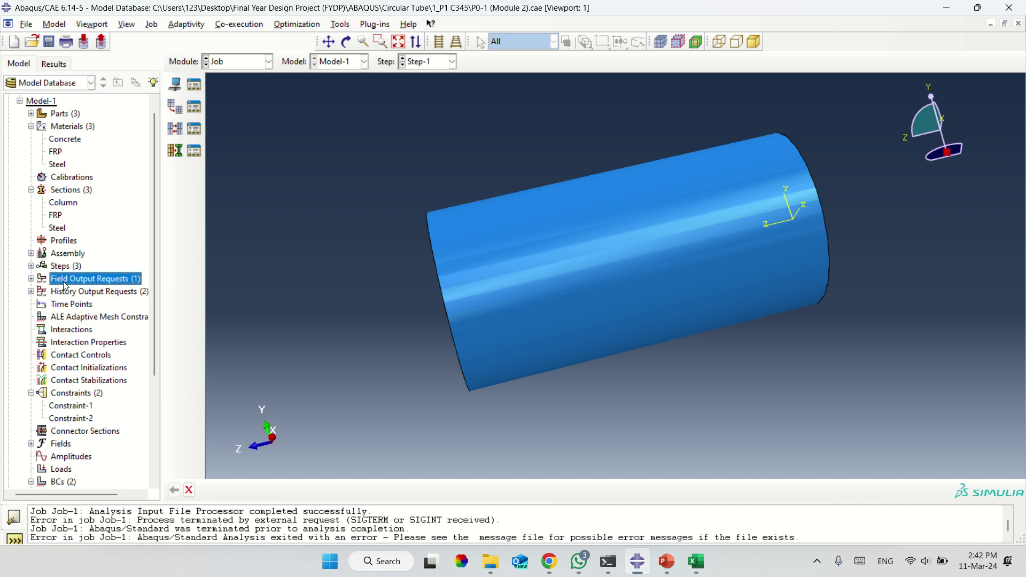
pyautogui.click(75, 293)
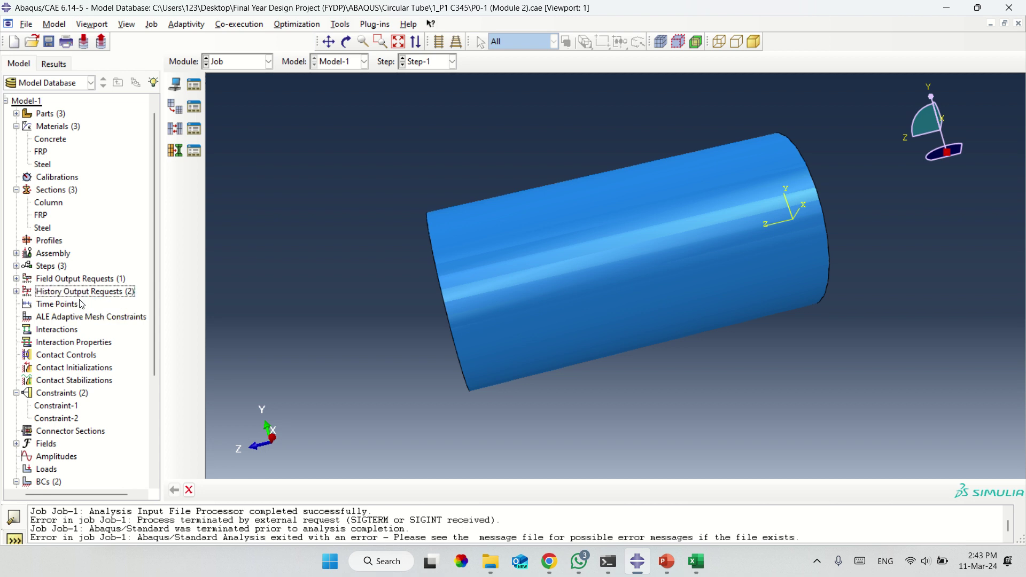
pyautogui.click(80, 295)
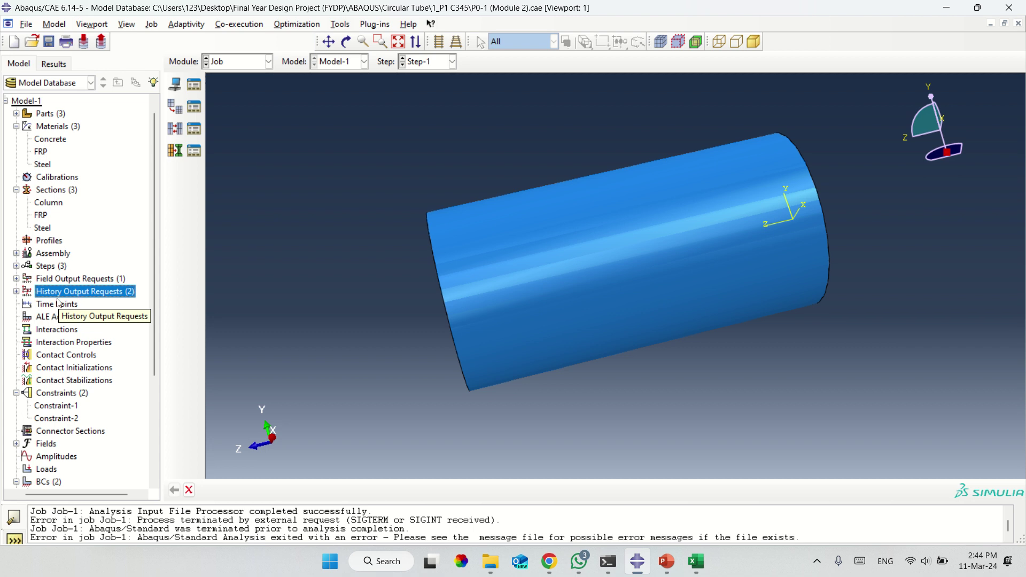
pyautogui.click(17, 291)
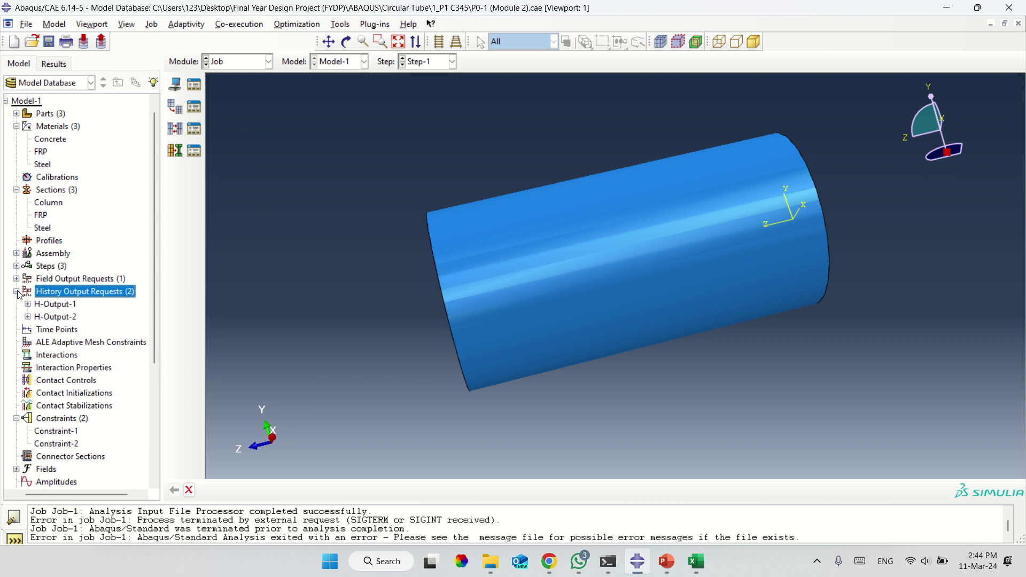
pyautogui.click(52, 305)
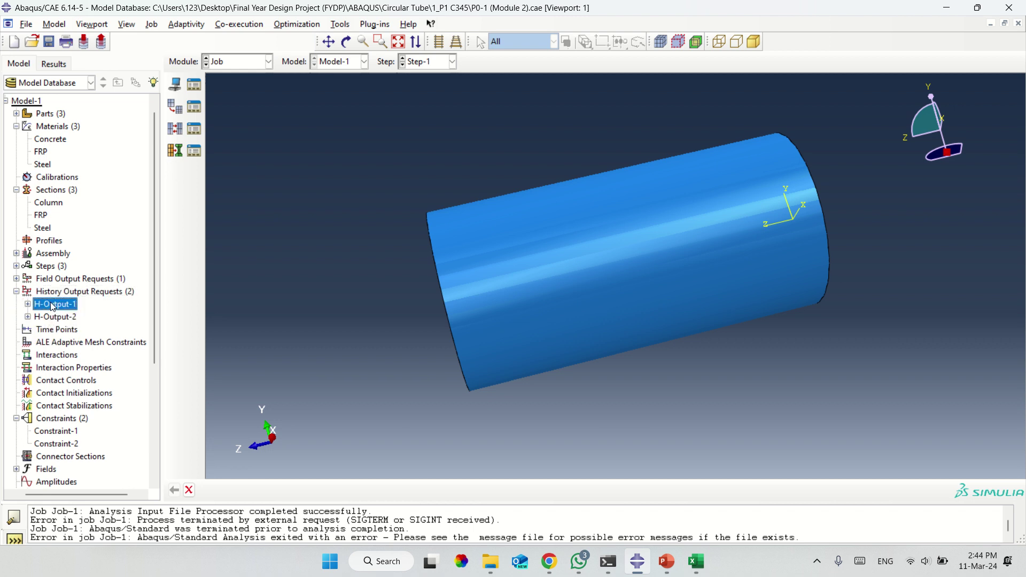
pyautogui.click(51, 318)
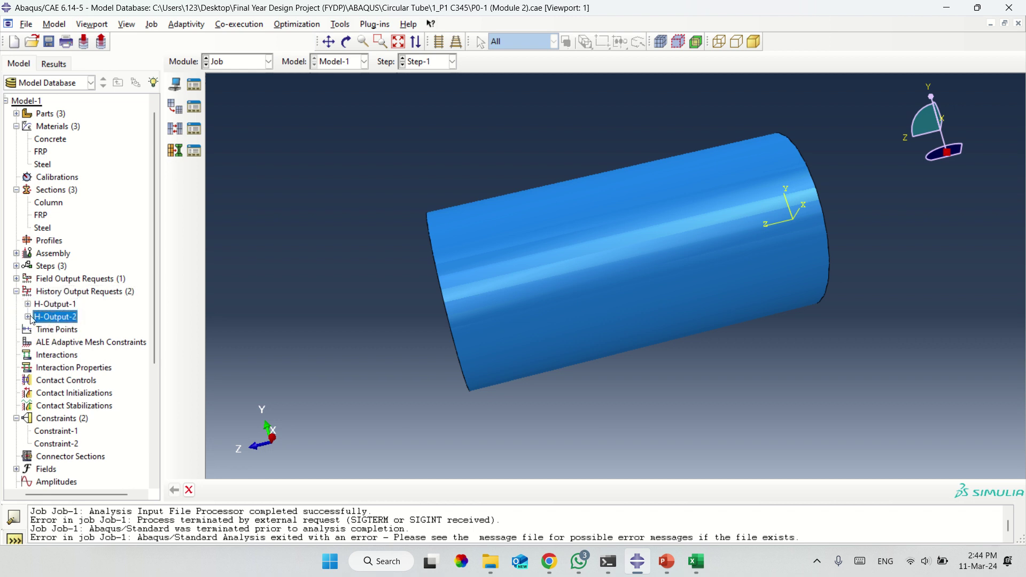
pyautogui.doubleClick(50, 319)
# Delete the H-Output-2 request, confirm, and select the remaining H-Output-1.
pyautogui.rightClick(51, 323)
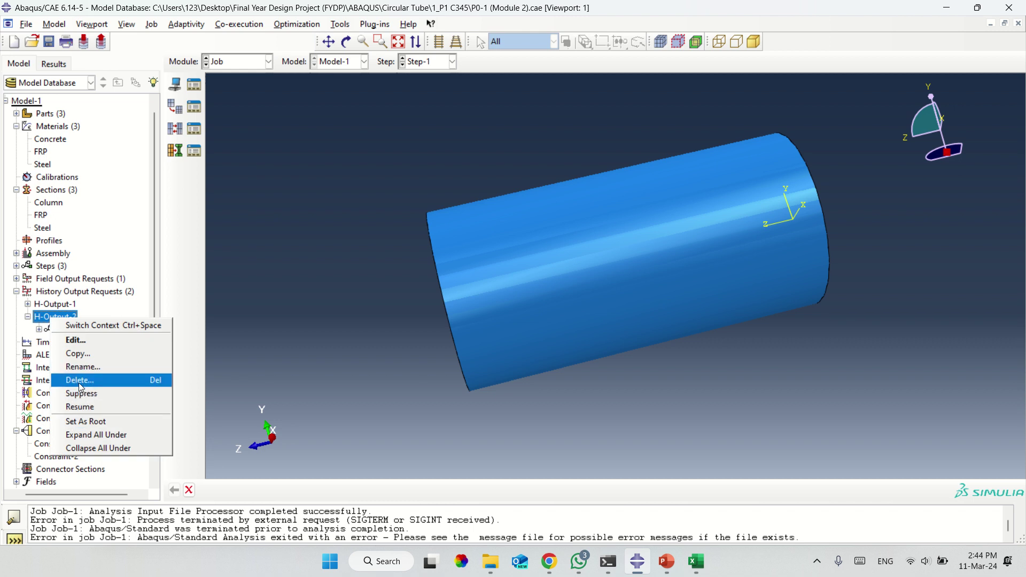
pyautogui.click(72, 324)
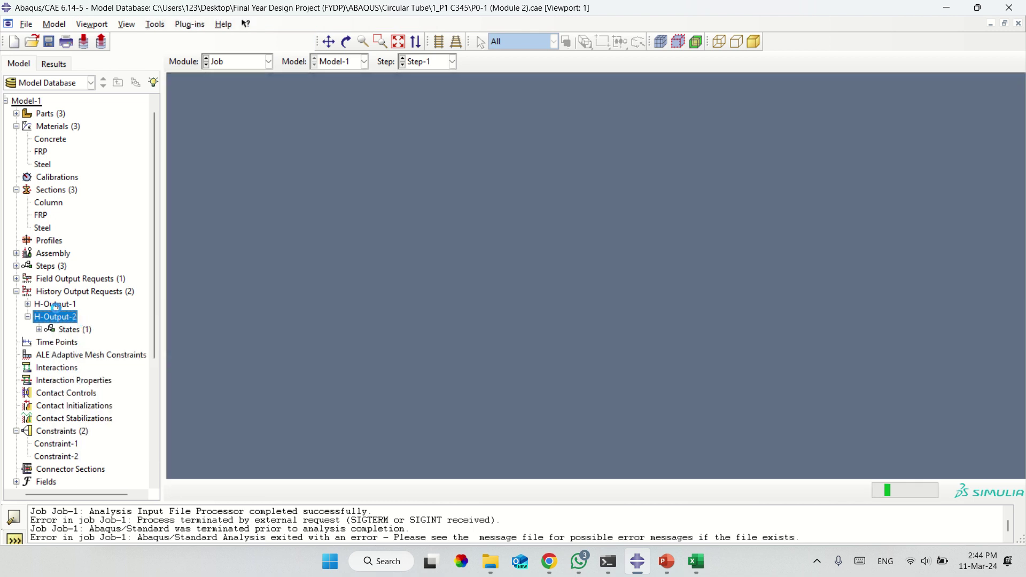
pyautogui.press('Delete')
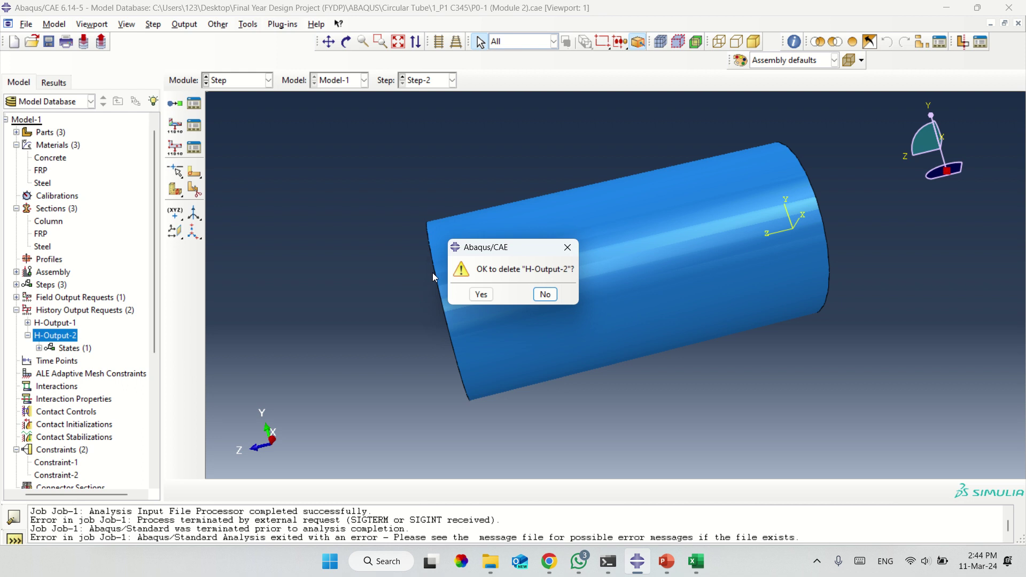
pyautogui.click(480, 294)
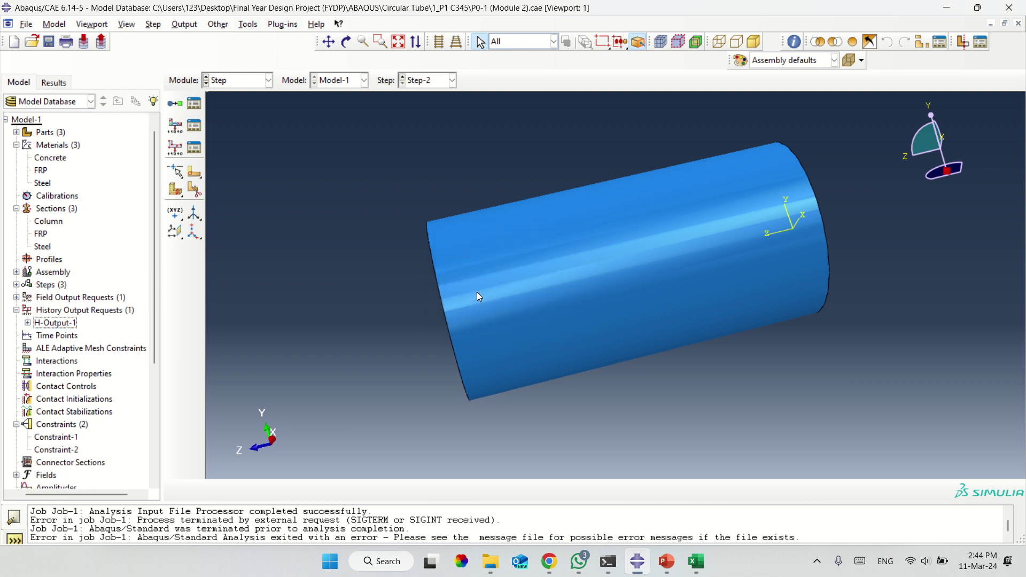
pyautogui.doubleClick(72, 325)
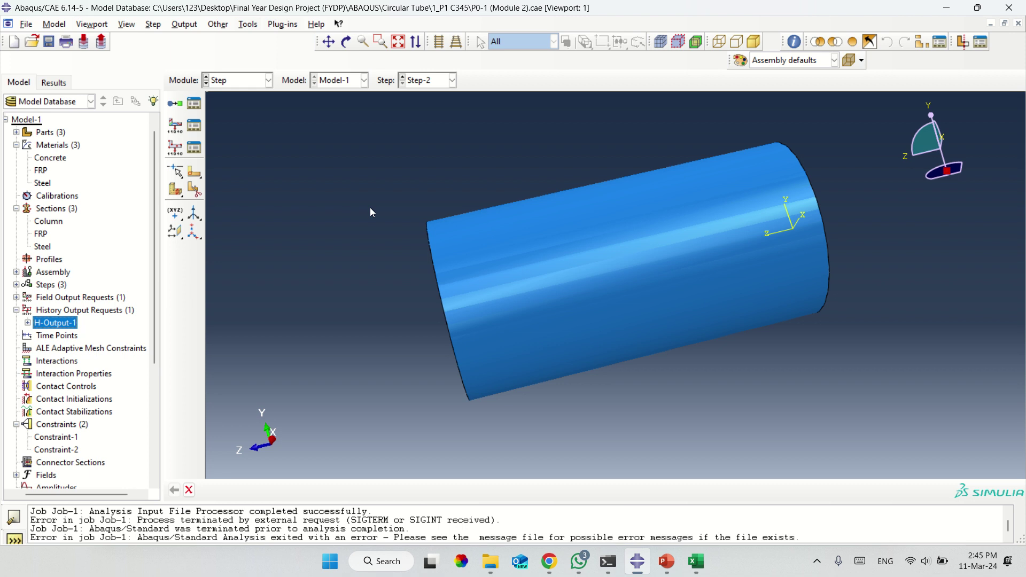
# Rotate to the tube's end face and try creating set TopSurface, abandoning it after the duplicate-name error.
pyautogui.click(346, 42)
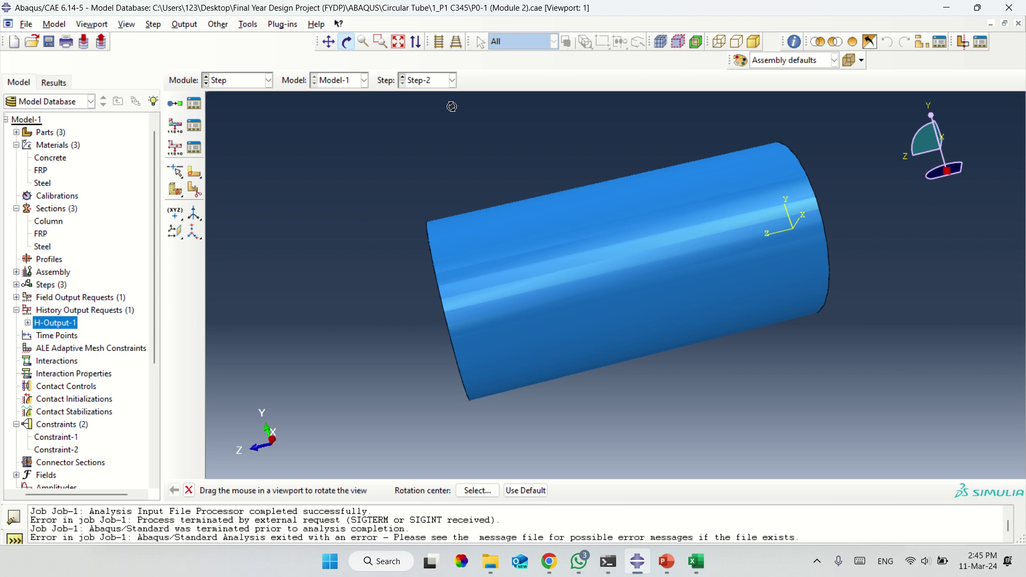
pyautogui.moveTo(771, 276)
pyautogui.mouseDown()
pyautogui.moveTo(586, 260)
pyautogui.moveTo(705, 294)
pyautogui.moveTo(521, 171)
pyautogui.mouseUp()
pyautogui.press('Escape')
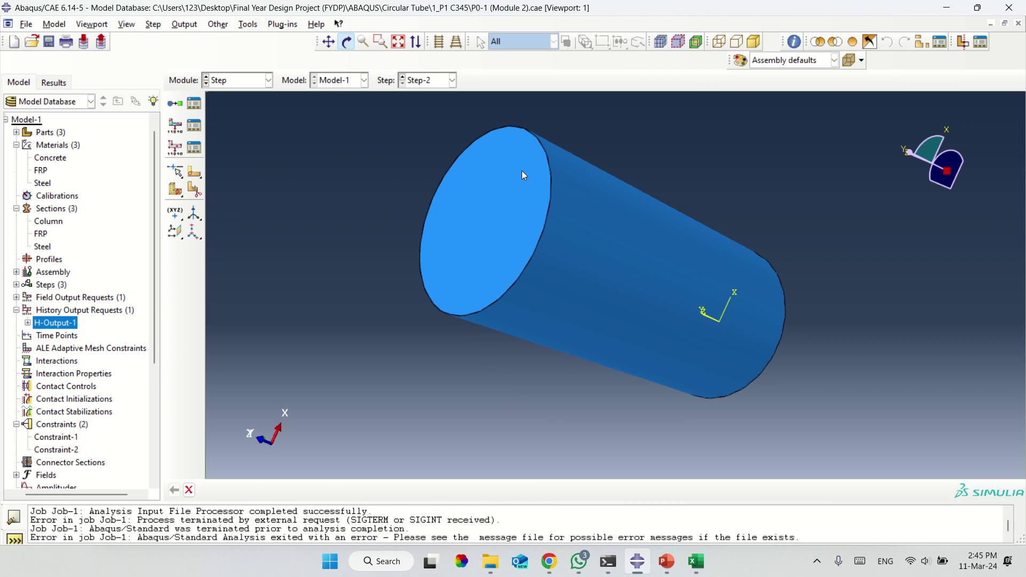
pyautogui.click(248, 24)
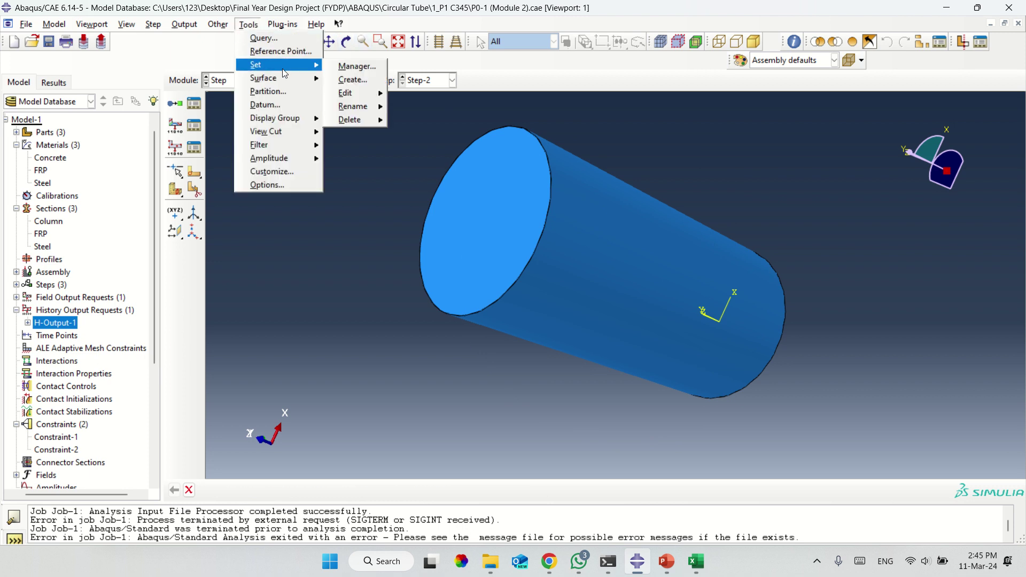
pyautogui.click(349, 81)
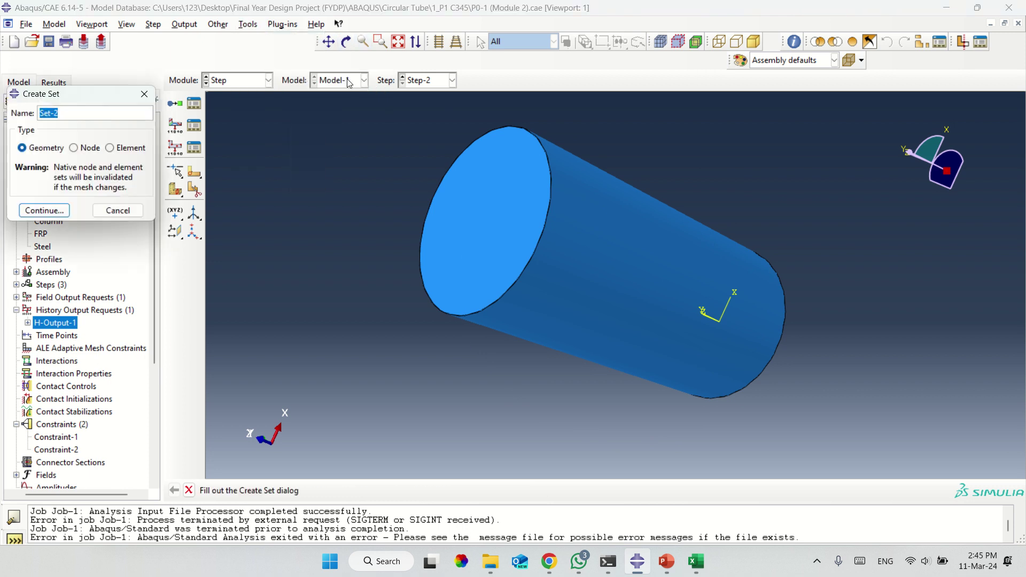
pyautogui.write('TopSurface')
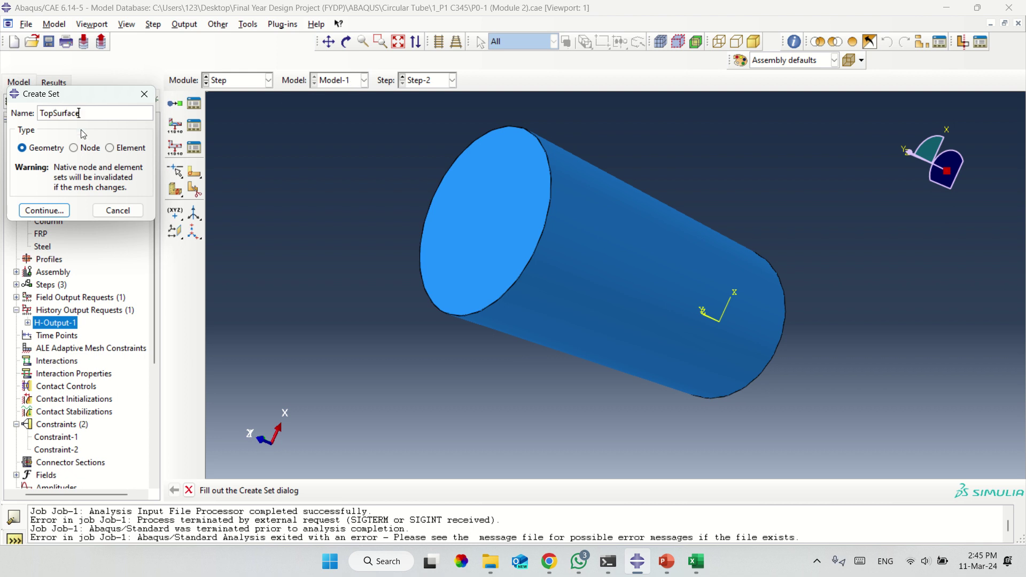
pyautogui.click(46, 214)
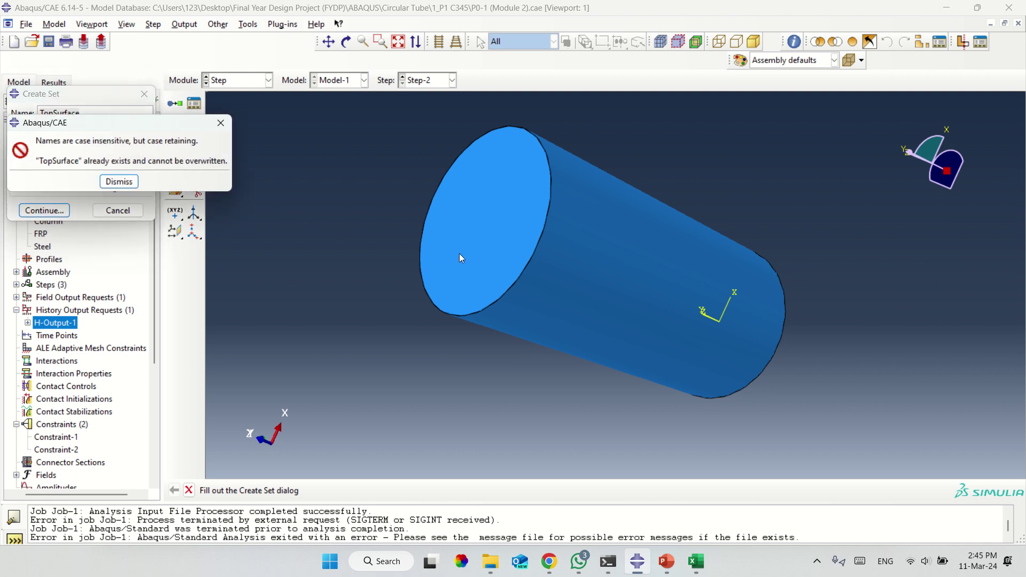
pyautogui.click(119, 182)
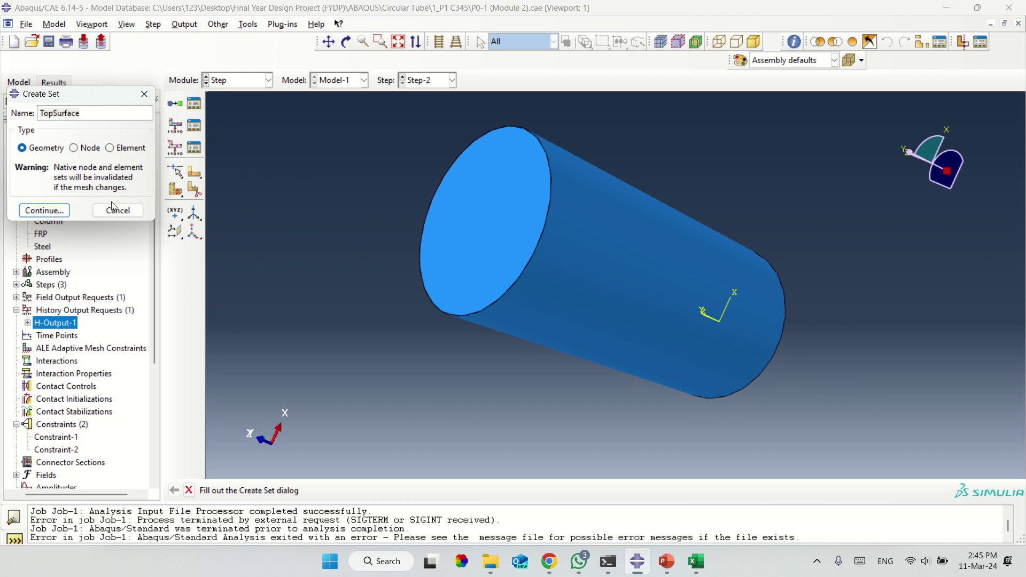
pyautogui.click(61, 212)
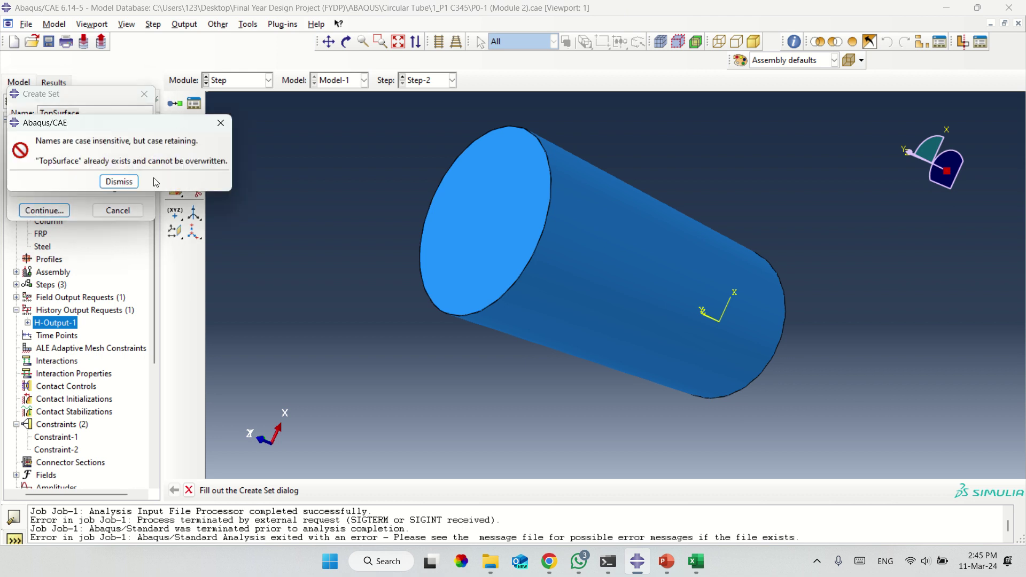
pyautogui.press('Return')
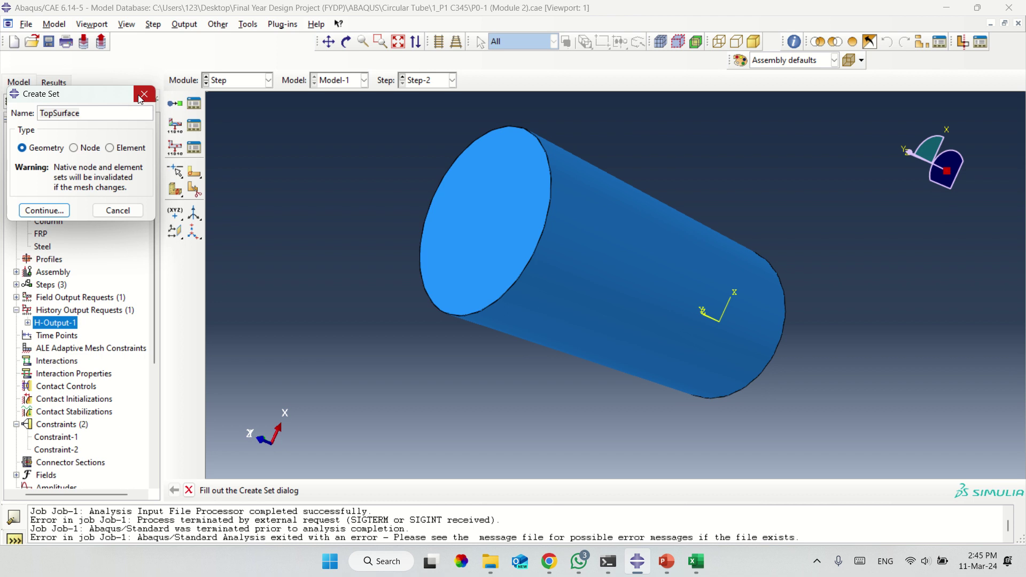
pyautogui.click(144, 94)
# Edit the existing topsurface set to contain just the tube's end face.
pyautogui.click(249, 25)
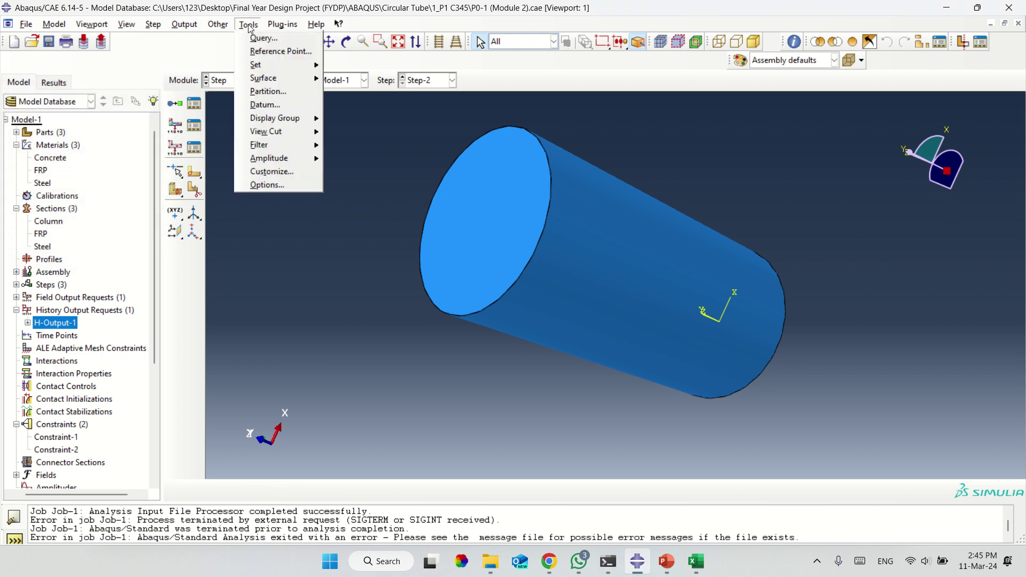
pyautogui.moveTo(314, 68)
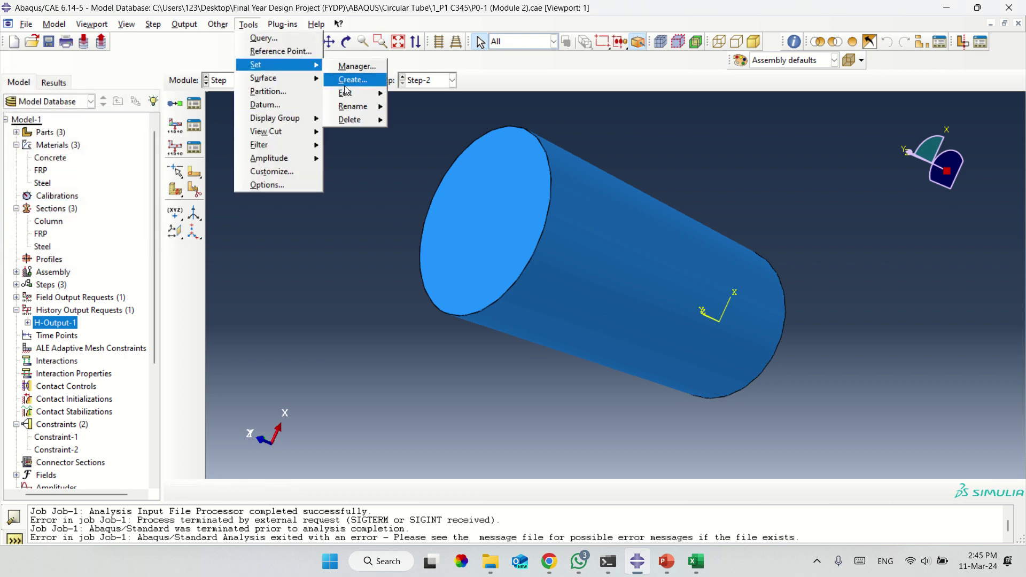
pyautogui.moveTo(348, 94)
pyautogui.click(402, 97)
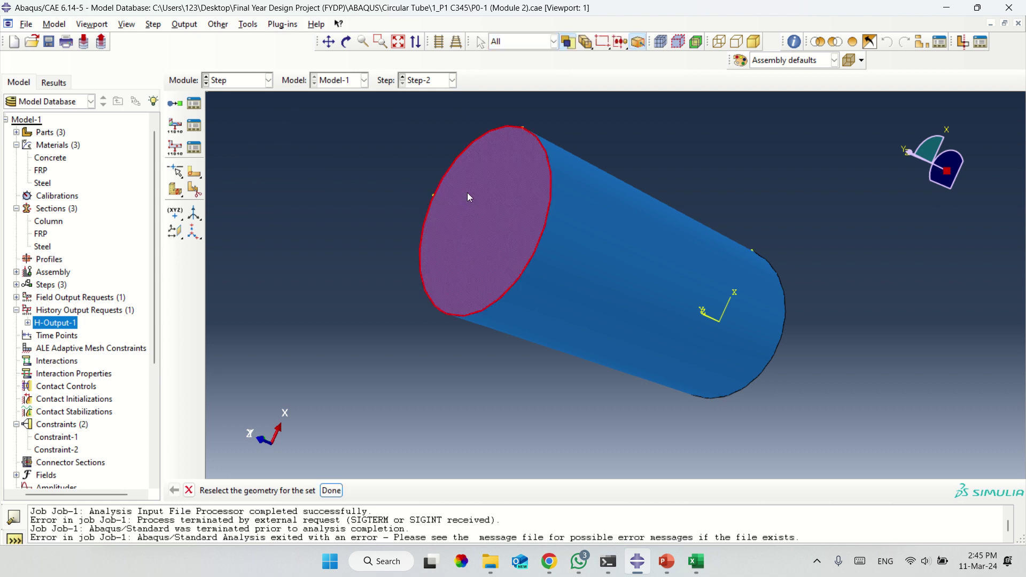
pyautogui.click(329, 489)
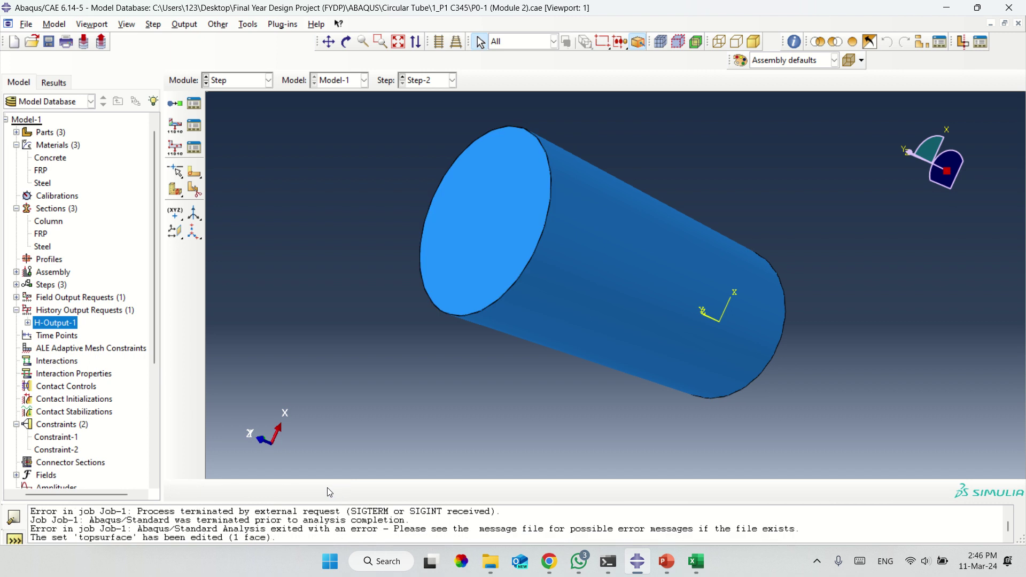
pyautogui.doubleClick(56, 325)
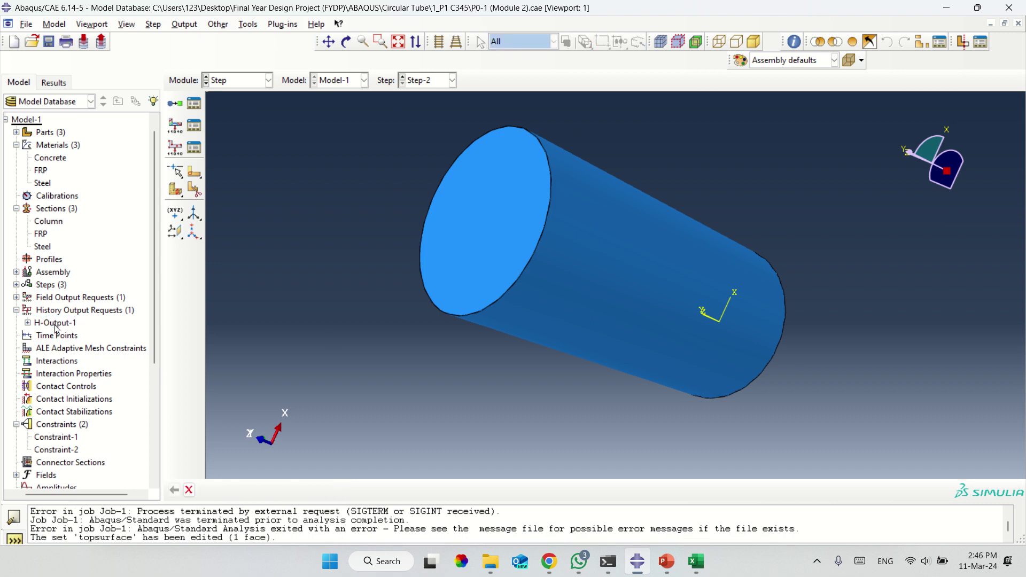
pyautogui.rightClick(55, 325)
pyautogui.click(75, 348)
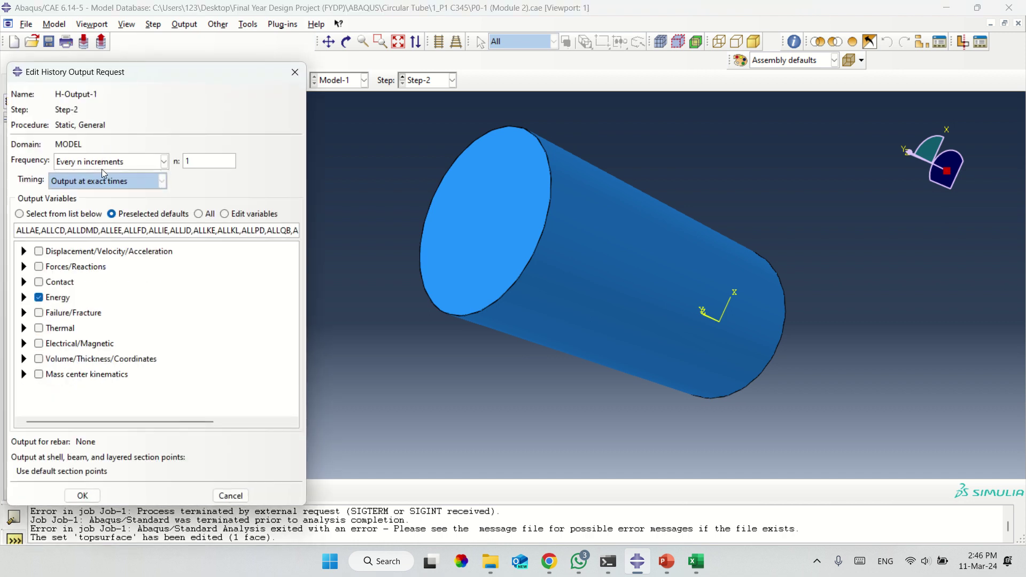
pyautogui.click(99, 161)
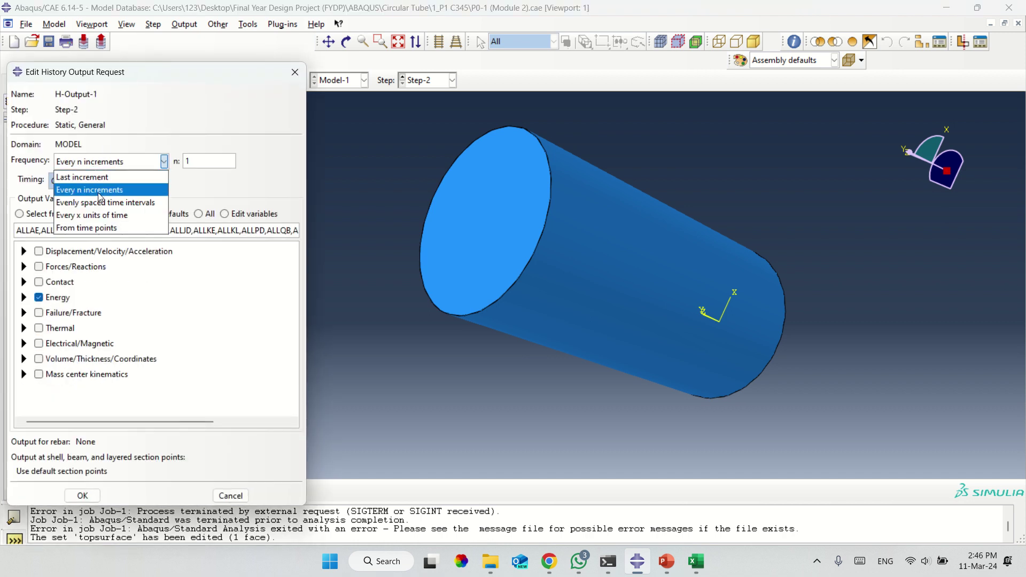
pyautogui.click(134, 126)
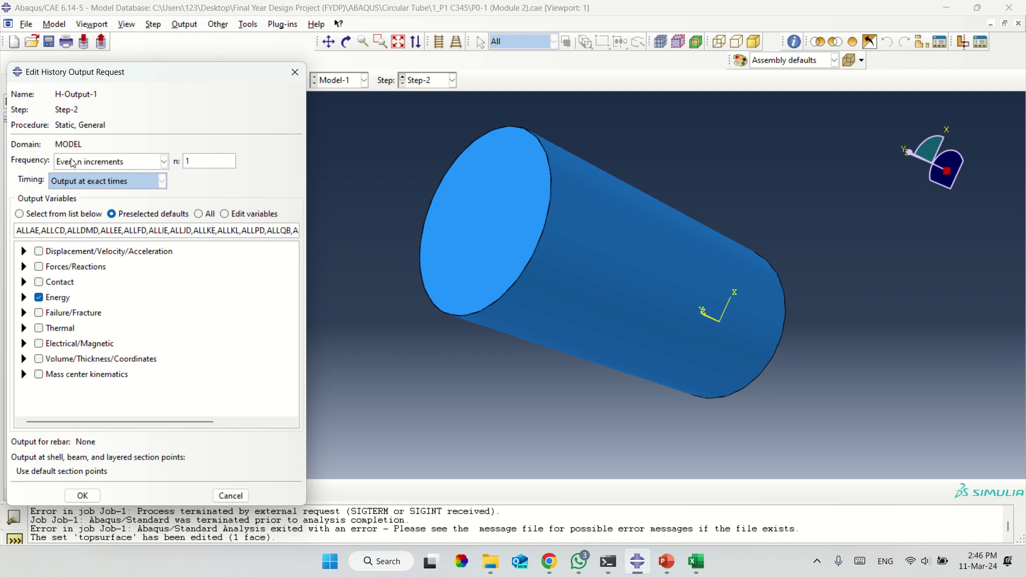
pyautogui.click(73, 163)
pyautogui.click(232, 107)
pyautogui.click(295, 71)
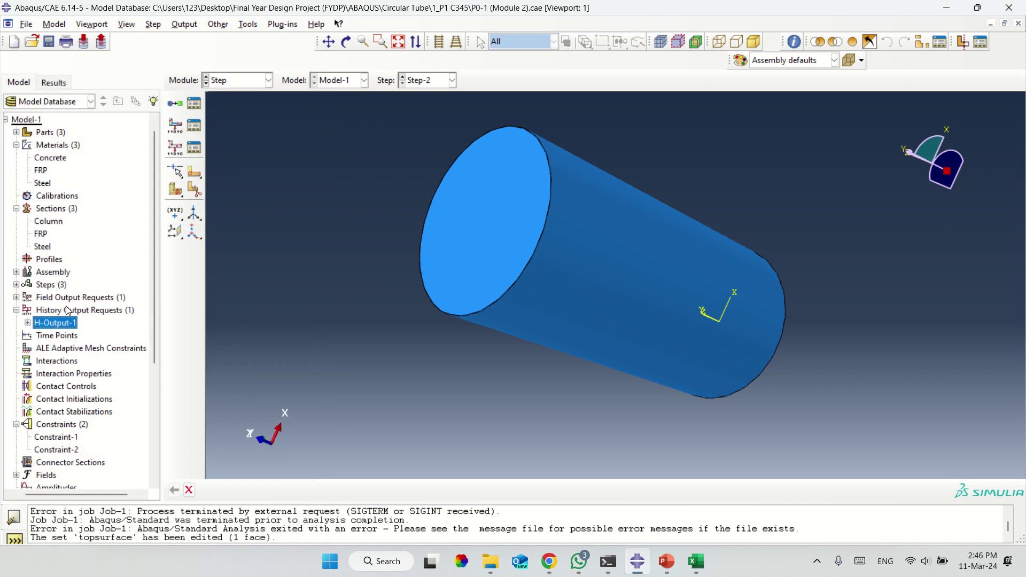
pyautogui.click(69, 311)
# Create a history output request named LDCures with its domain set to the topsurface set.
pyautogui.rightClick(68, 311)
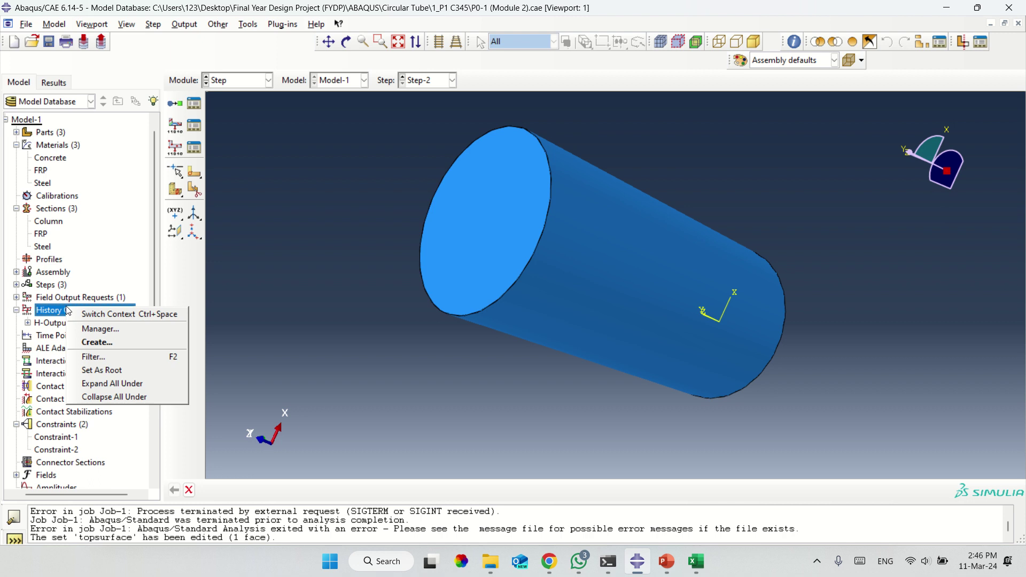
pyautogui.click(92, 342)
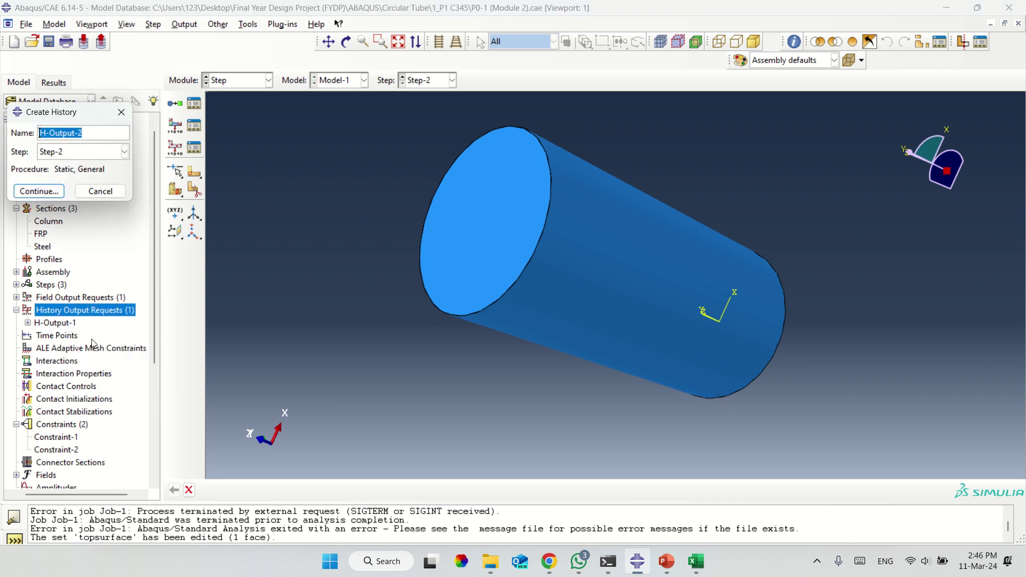
pyautogui.write('LDCures')
pyautogui.click(45, 195)
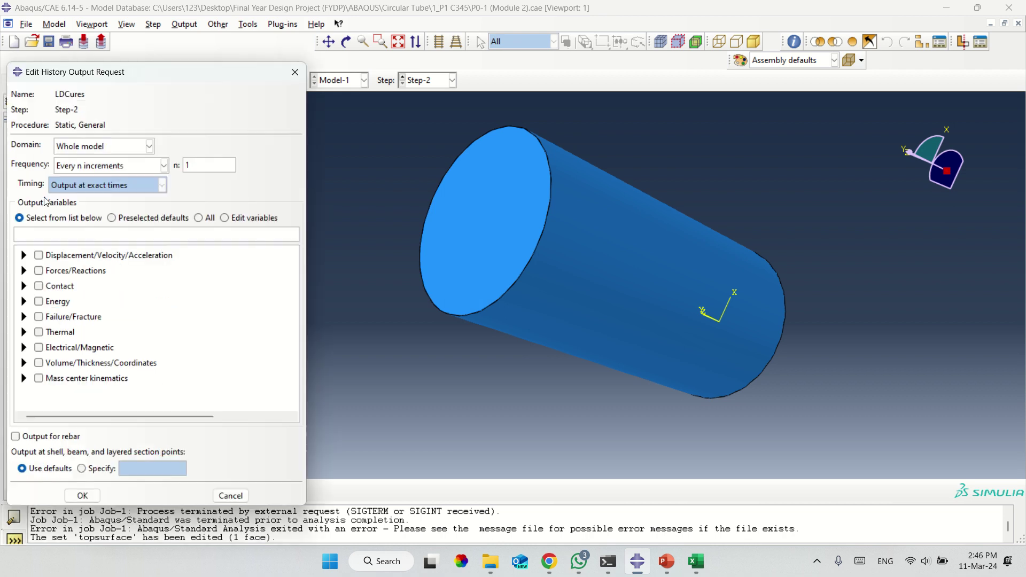
pyautogui.click(91, 146)
pyautogui.click(86, 175)
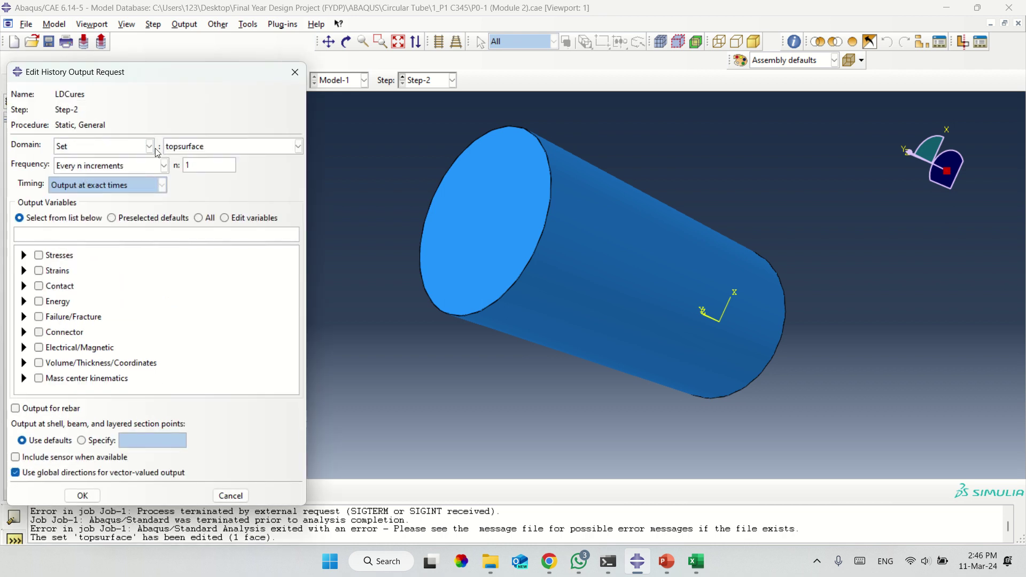
pyautogui.click(176, 151)
pyautogui.click(176, 151)
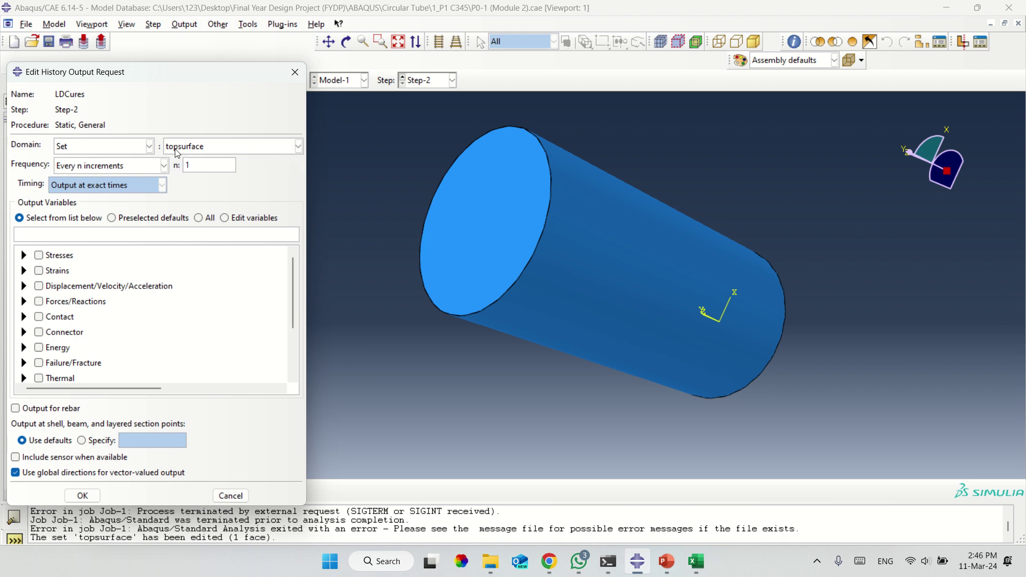
pyautogui.click(145, 146)
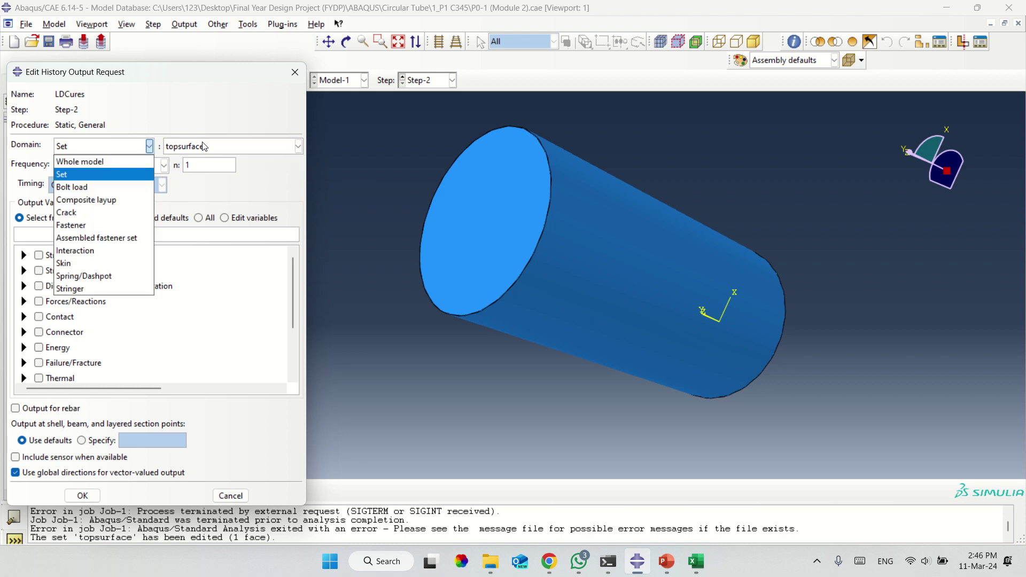
pyautogui.click(89, 176)
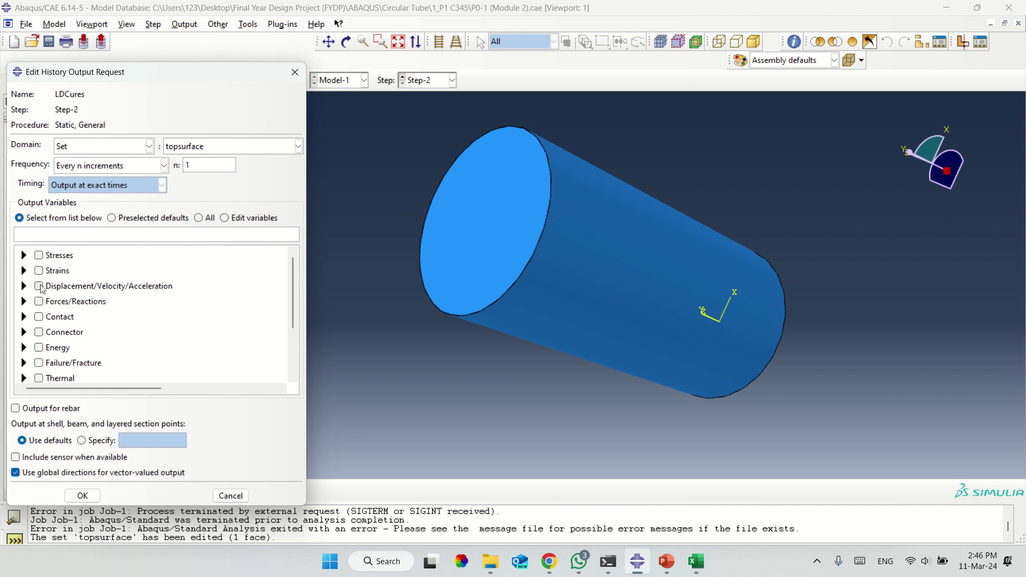
# Select the U3 displacement and RF3 reaction force outputs and save the request.
pyautogui.click(43, 289)
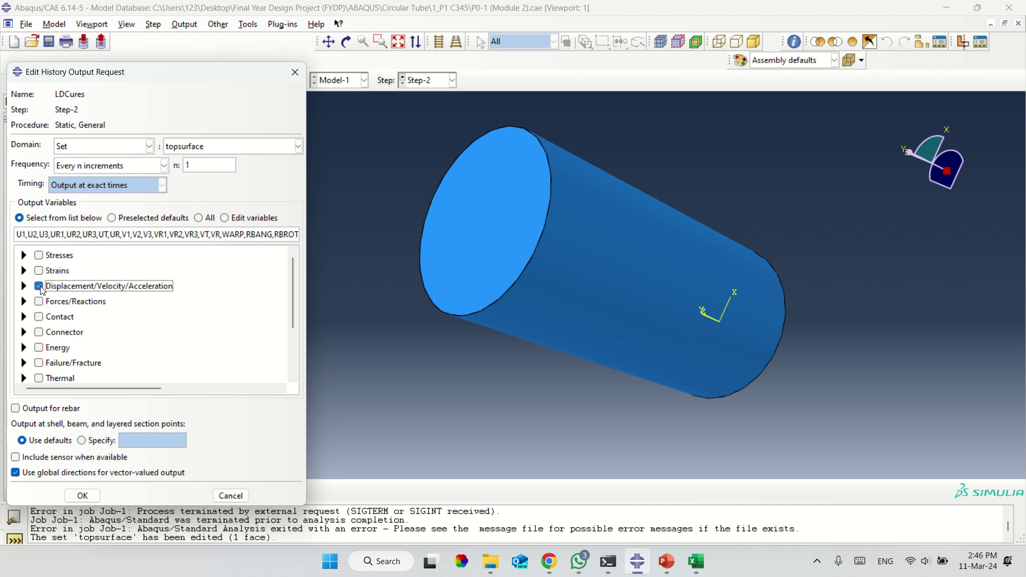
pyautogui.click(41, 288)
pyautogui.click(24, 288)
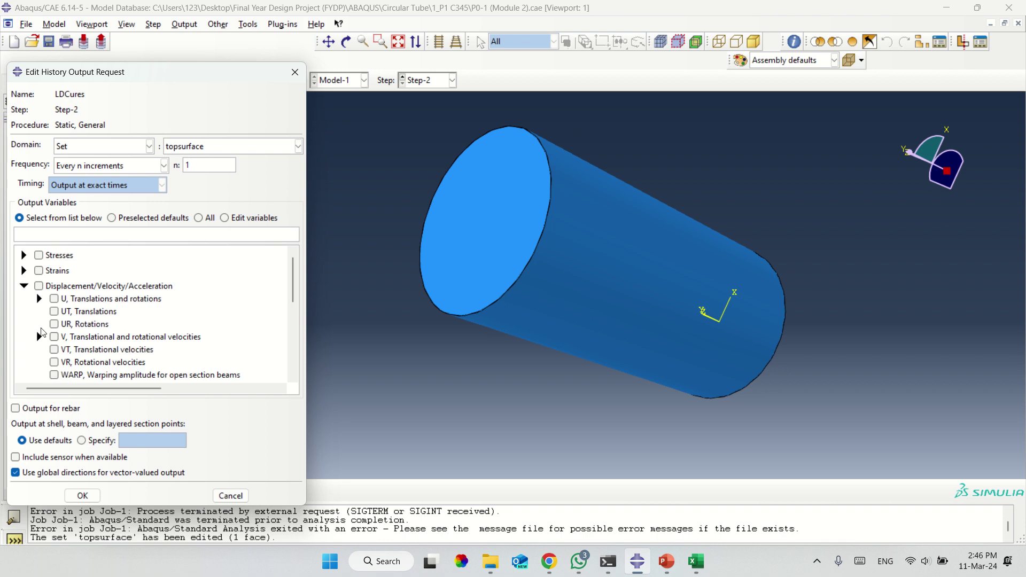
pyautogui.click(39, 298)
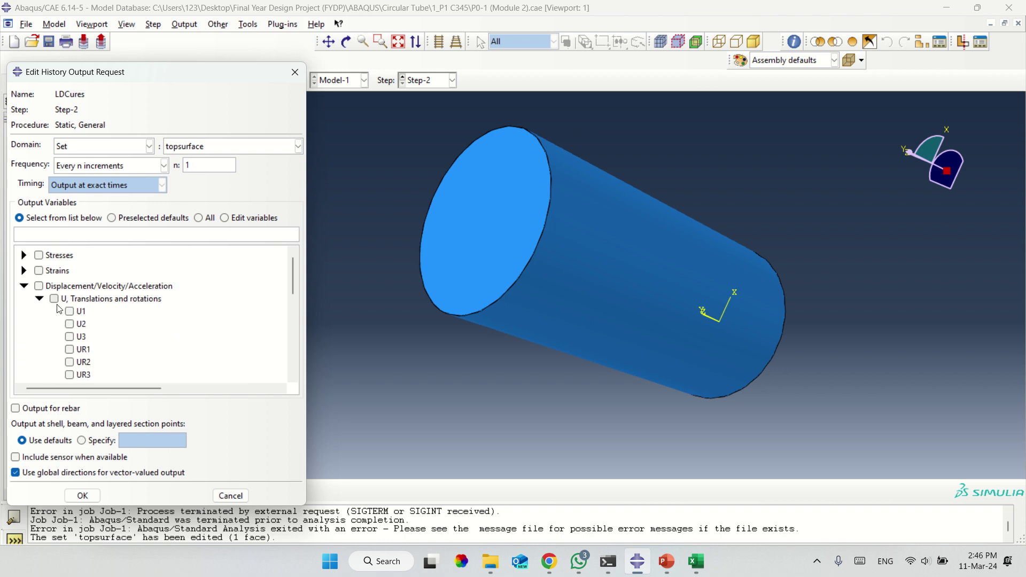
pyautogui.click(70, 337)
pyautogui.click(24, 287)
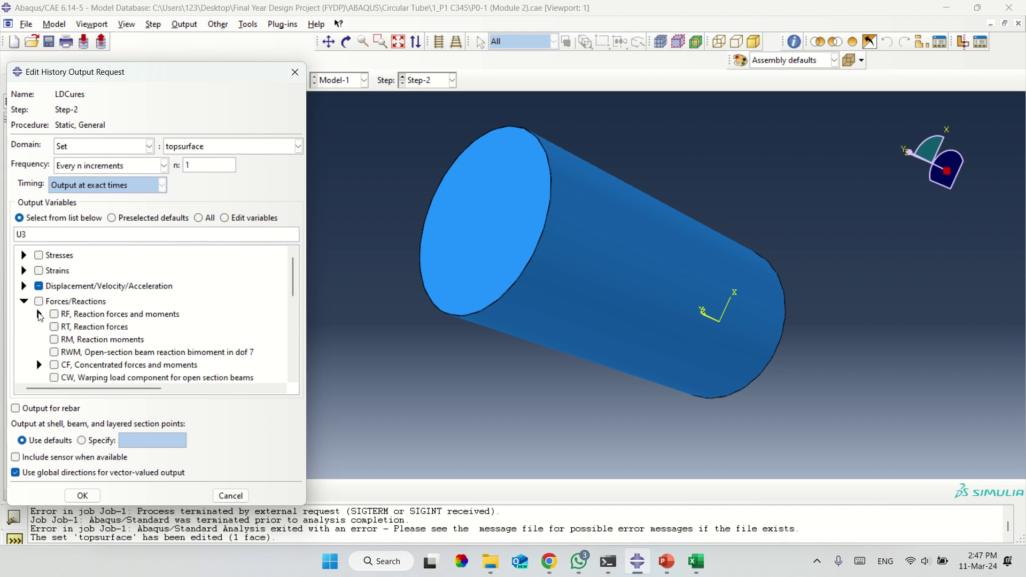
pyautogui.click(40, 316)
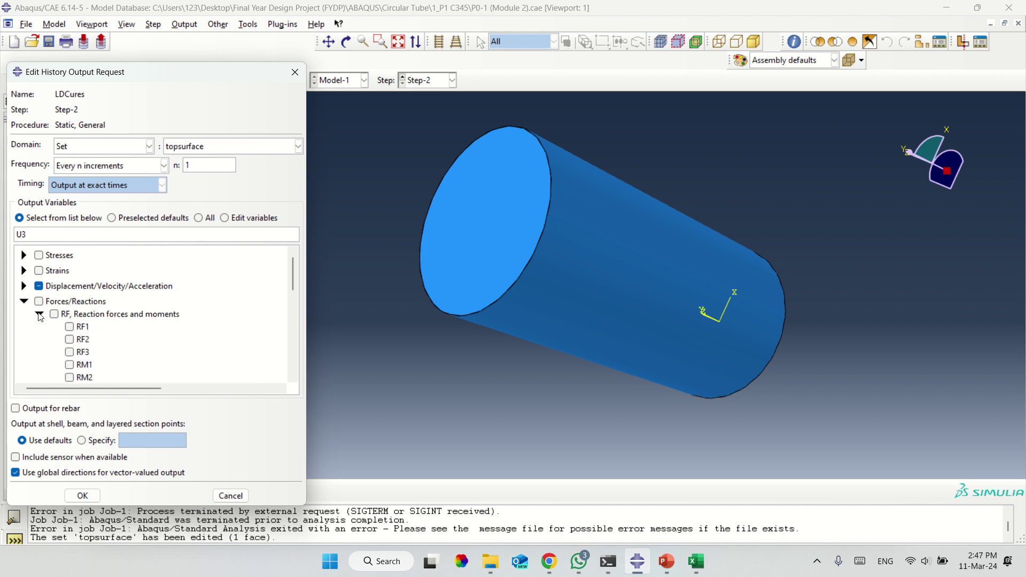
pyautogui.click(69, 352)
pyautogui.click(86, 496)
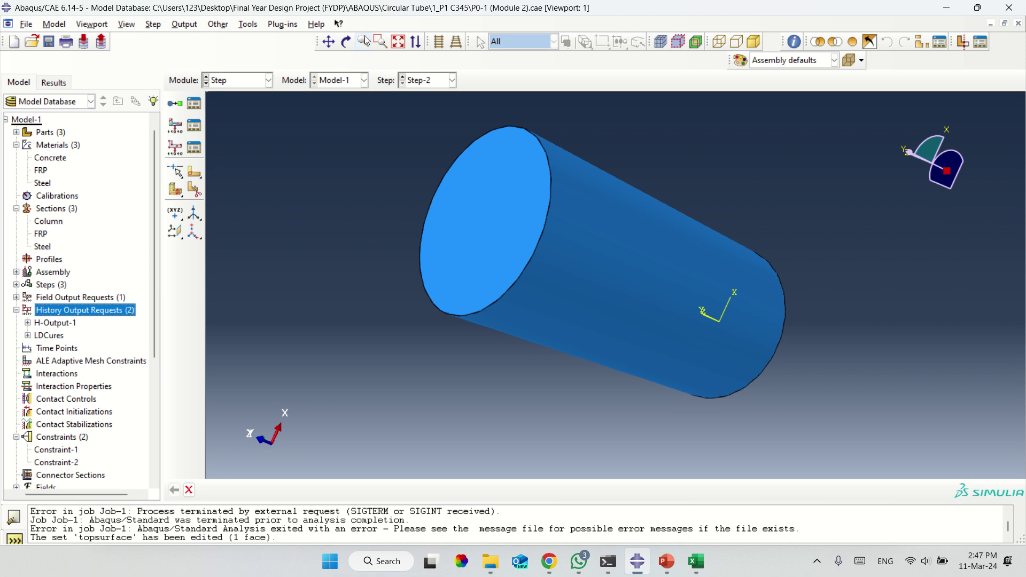
pyautogui.click(345, 42)
# Orbit to a side view of the tube, then open and close the Job Manager in the Job module.
pyautogui.moveTo(687, 280); pyautogui.dragTo(563, 308)
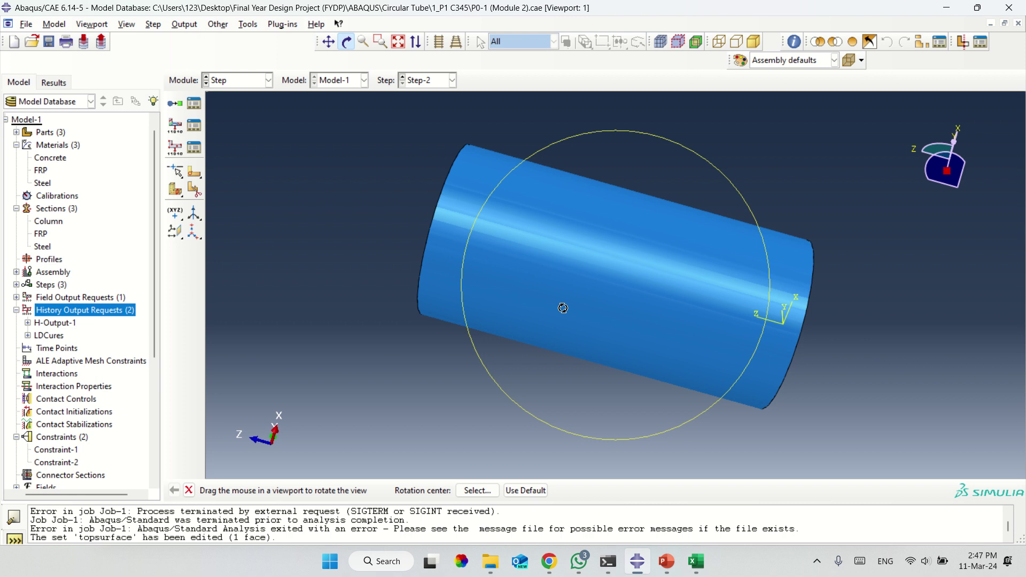
pyautogui.click(244, 82)
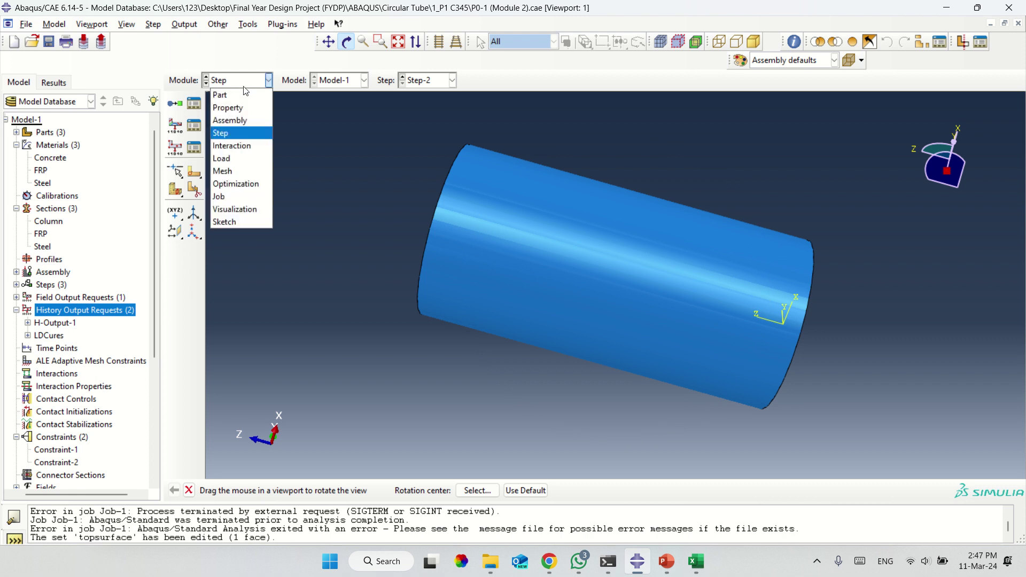
pyautogui.click(230, 197)
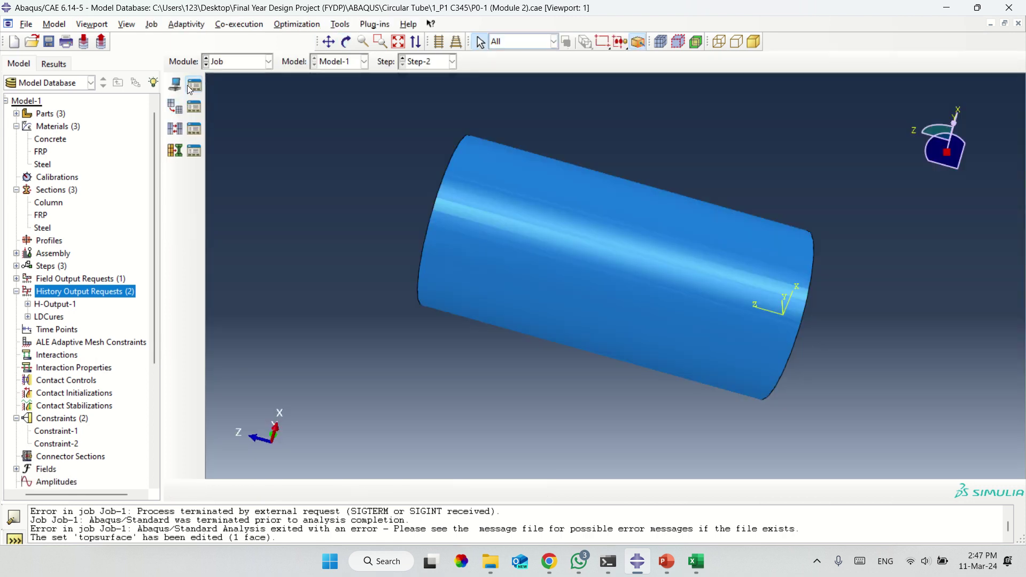
pyautogui.click(194, 83)
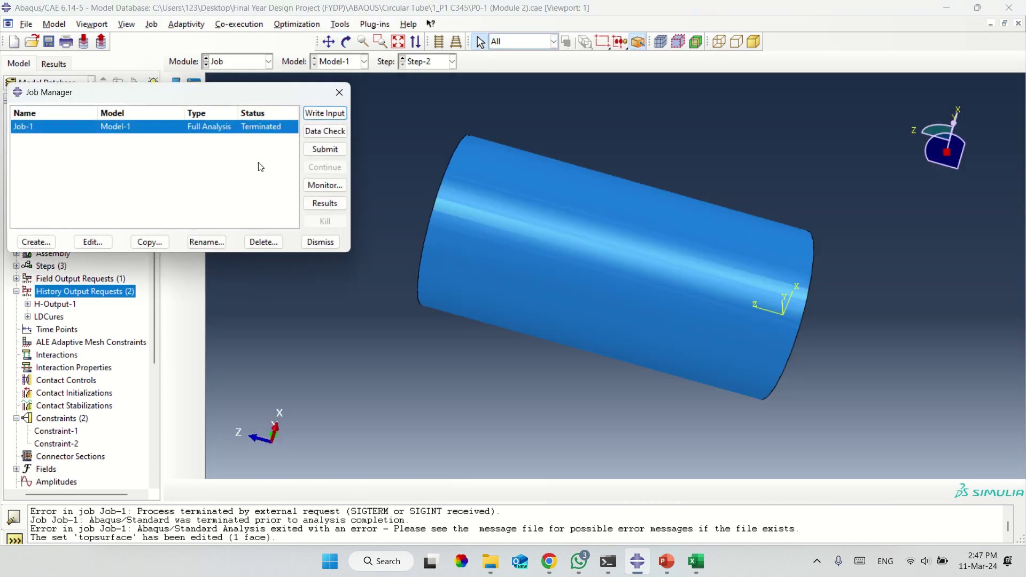
pyautogui.click(338, 93)
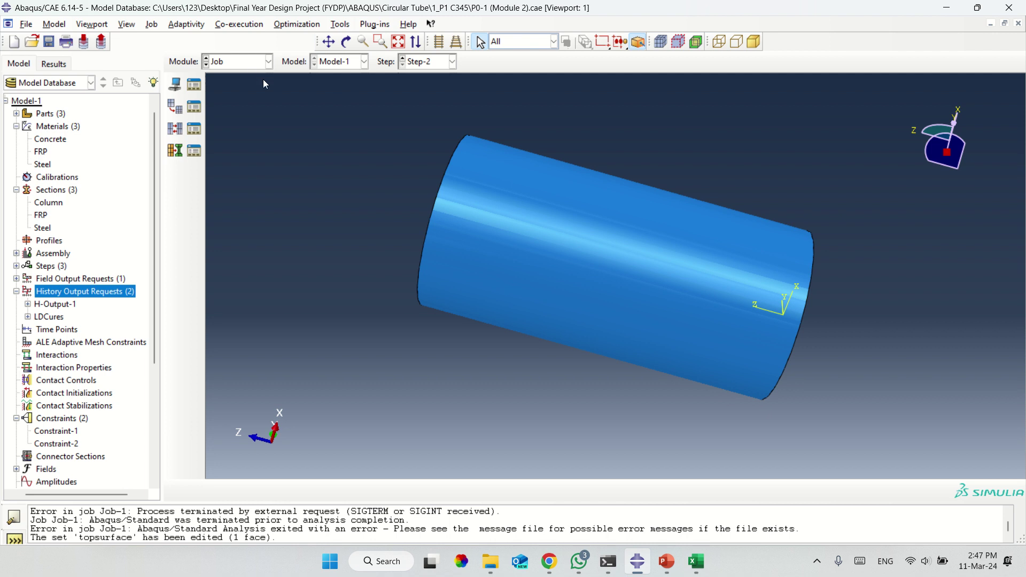
pyautogui.click(242, 66)
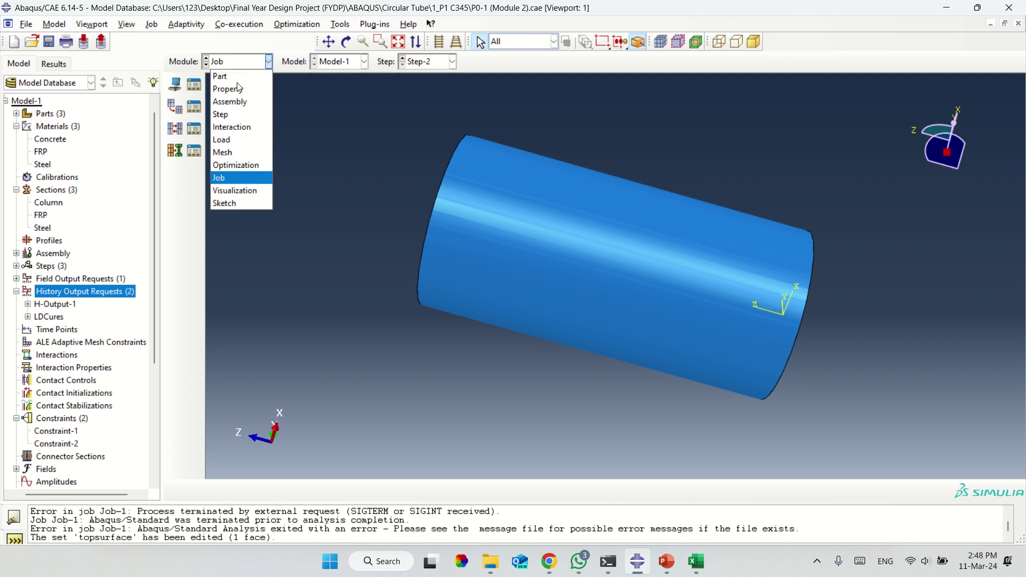
# Reseed the whole tube assembly with approximate global size 40, deleting the old meshes.
pyautogui.click(228, 152)
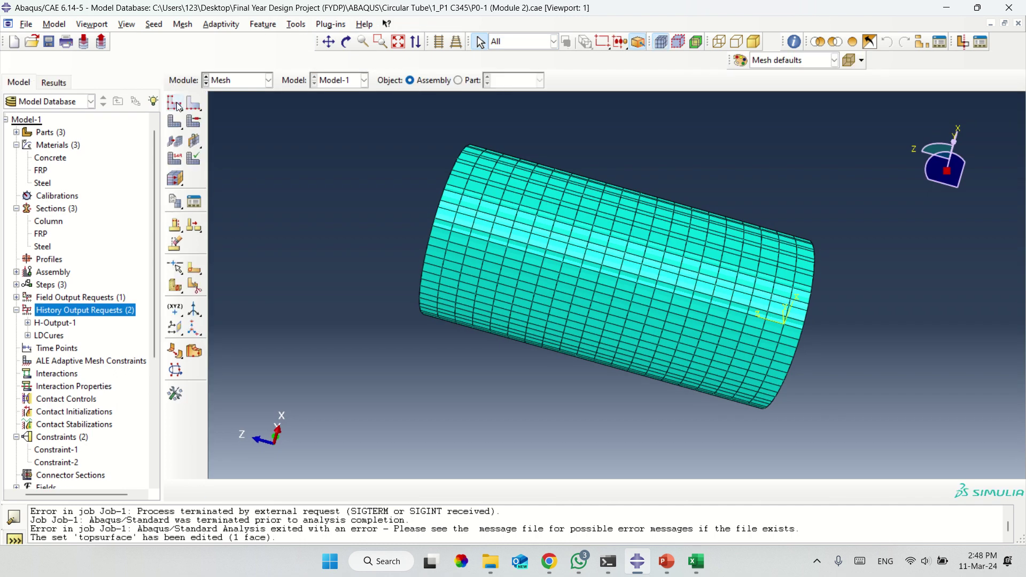
pyautogui.click(175, 103)
pyautogui.moveTo(386, 127); pyautogui.dragTo(867, 467)
pyautogui.middleClick(867, 467)
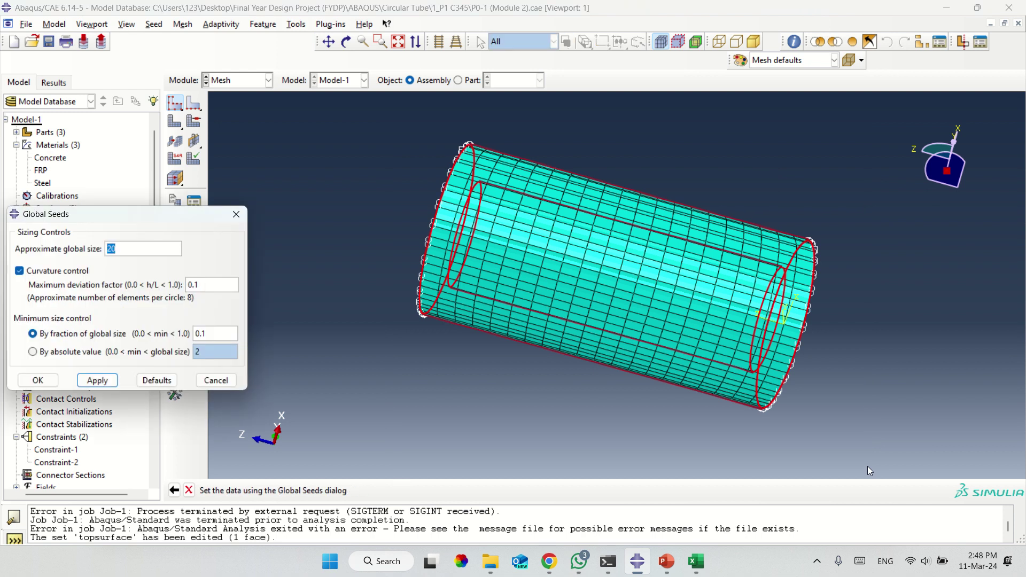
pyautogui.write('30')
pyautogui.press('BackSpace')
pyautogui.press('BackSpace')
pyautogui.write('40')
pyautogui.click(91, 383)
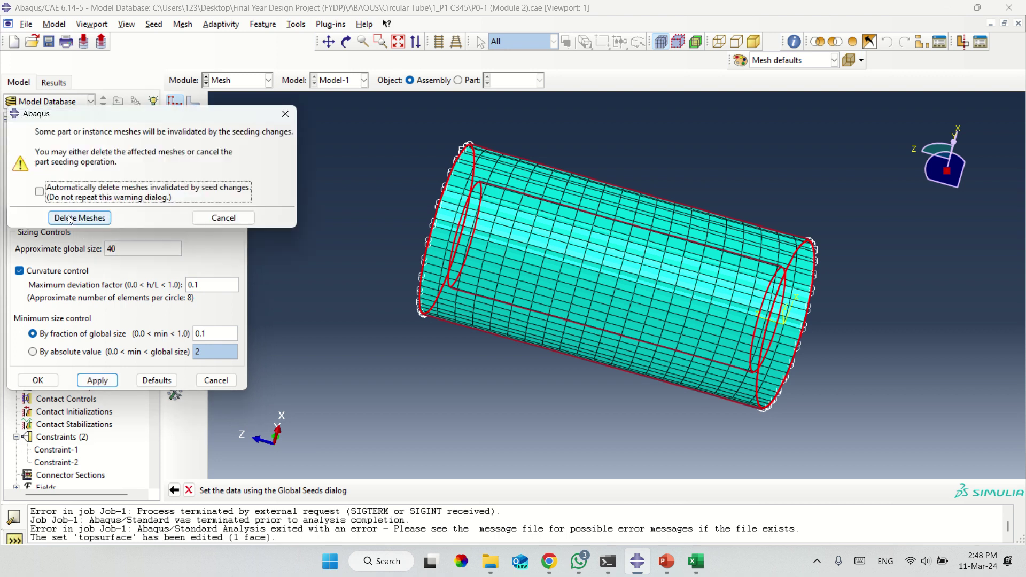
pyautogui.click(69, 217)
pyautogui.click(38, 381)
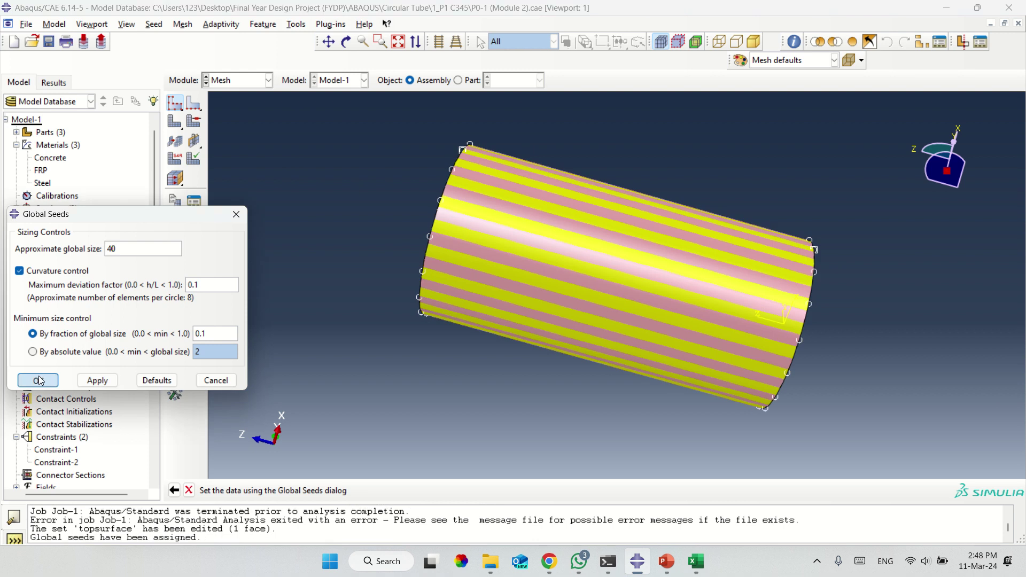
# Generate the coarser mesh on all selected tube instances.
pyautogui.click(179, 123)
pyautogui.moveTo(351, 117); pyautogui.dragTo(862, 428)
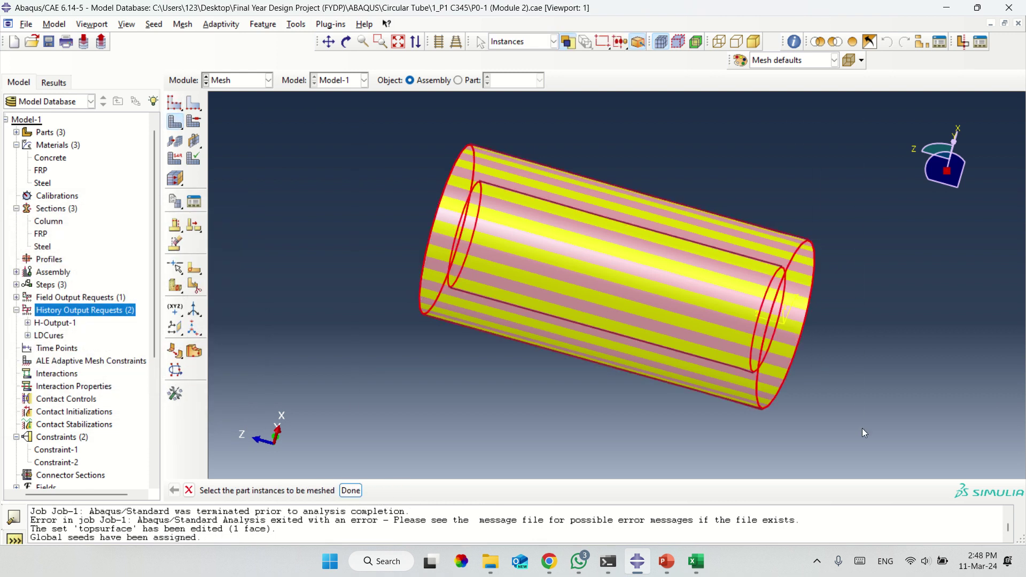
pyautogui.middleClick(862, 429)
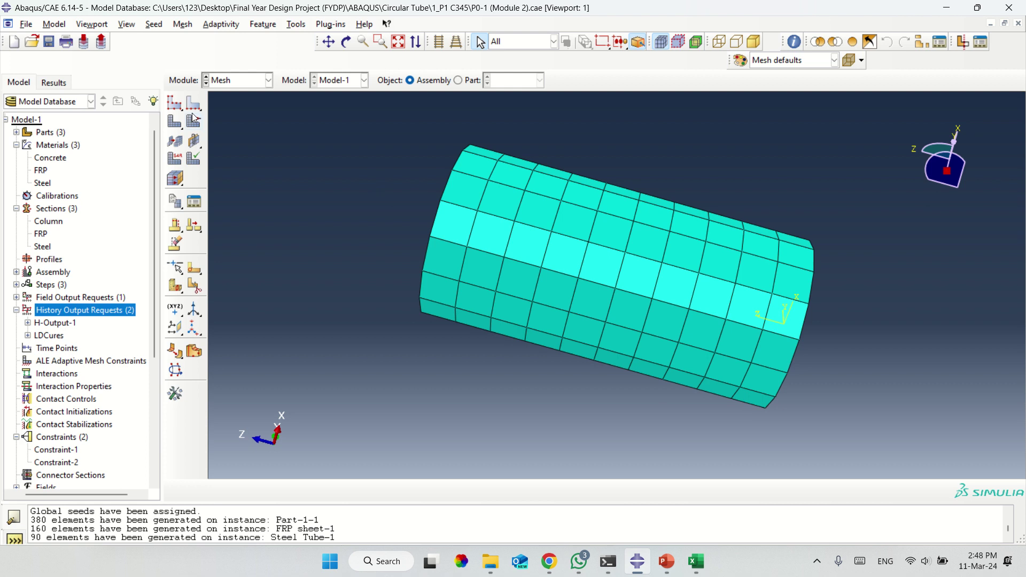
pyautogui.click(240, 84)
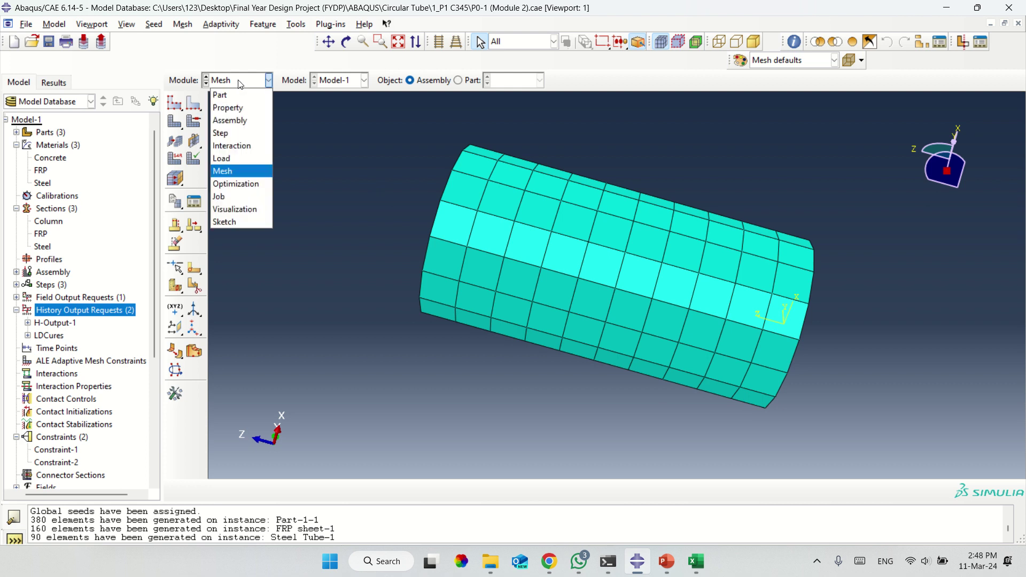
# Resubmit Job-1 from the Job Manager, overwriting the old files, and open its monitor.
pyautogui.click(232, 197)
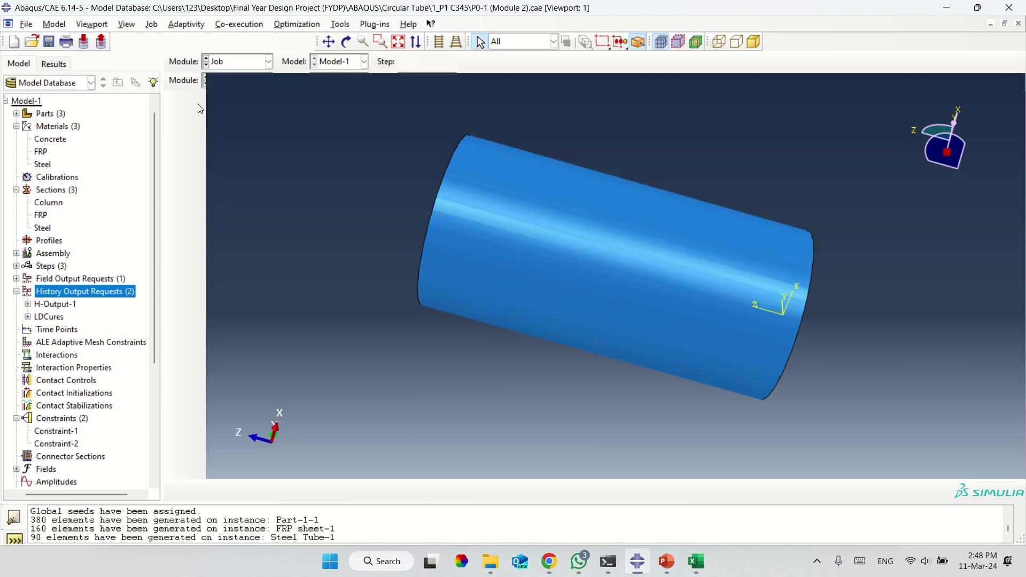
pyautogui.click(193, 86)
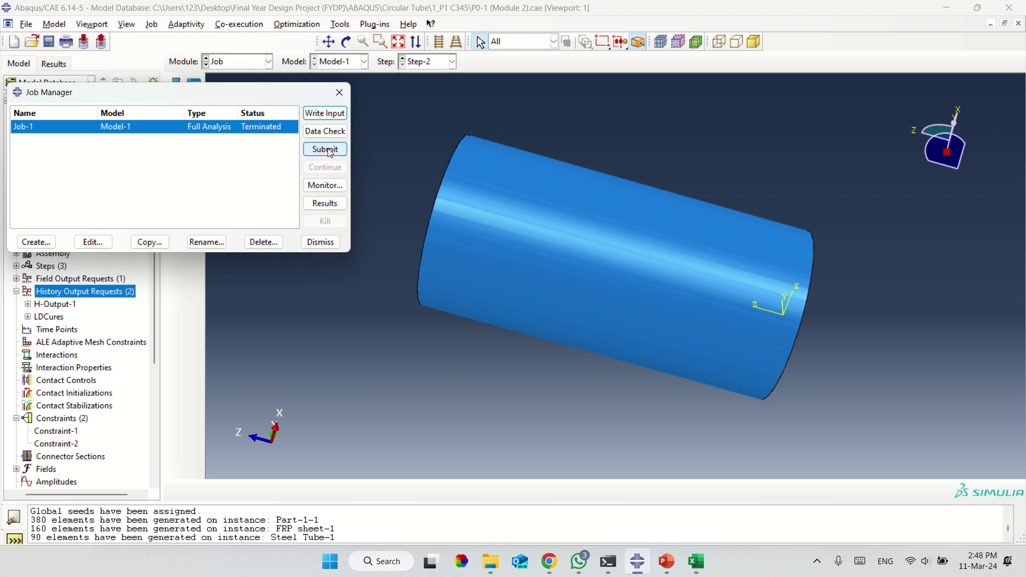
pyautogui.click(325, 150)
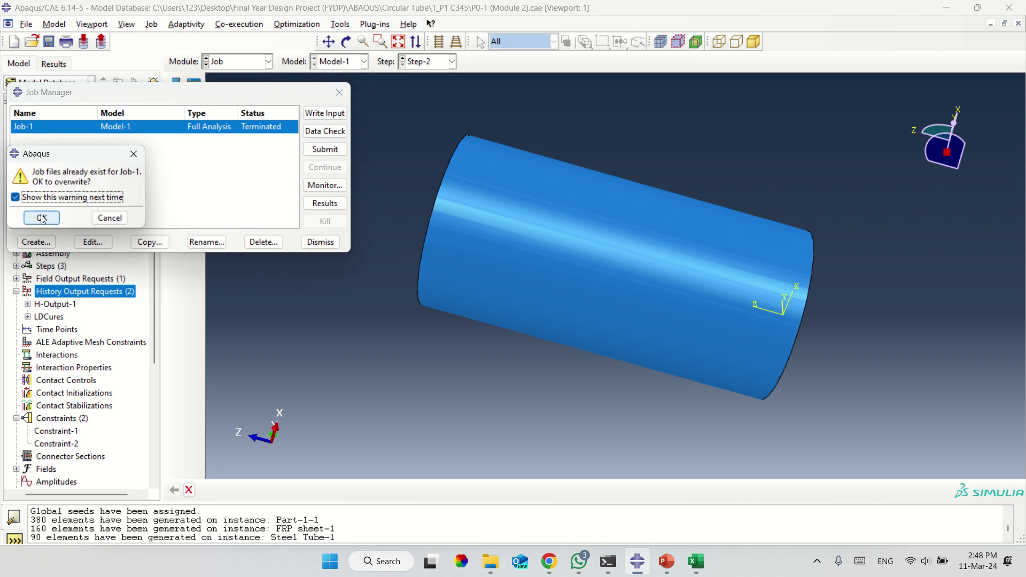
pyautogui.click(42, 218)
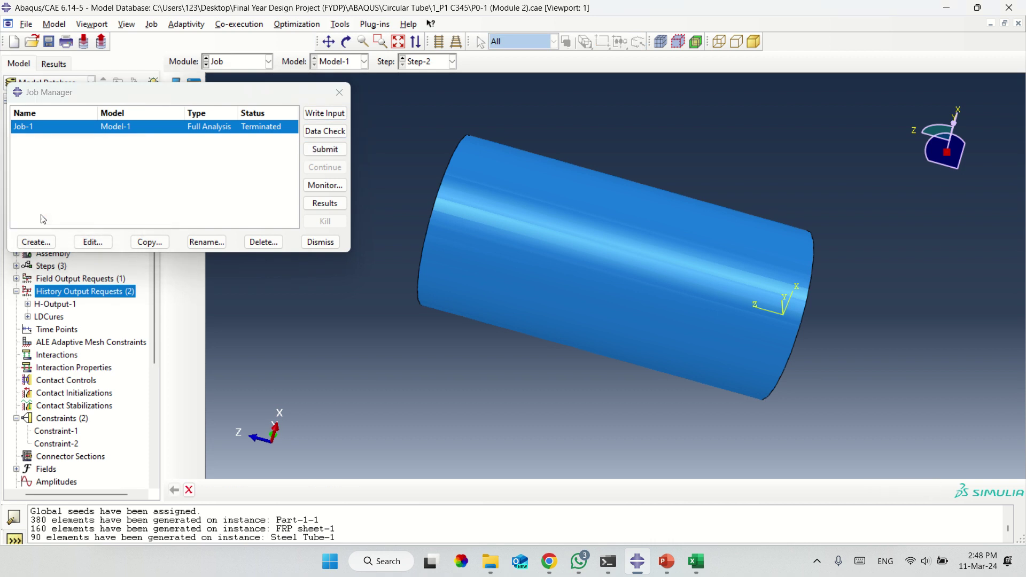
pyautogui.click(331, 186)
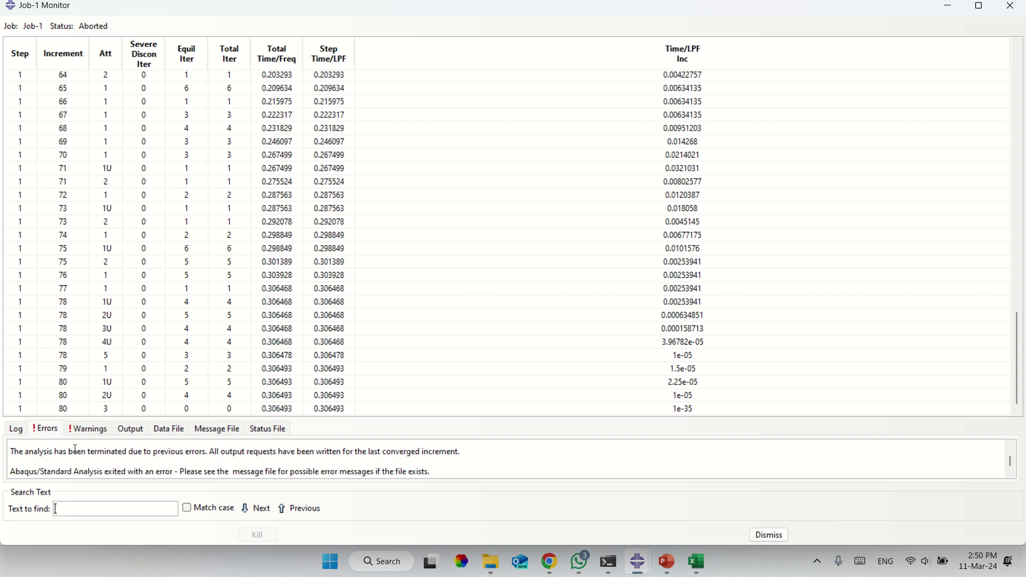
# Read the termination and output-request messages in the Errors tab, then close the monitor.
pyautogui.click(53, 432)
pyautogui.moveTo(29, 452); pyautogui.dragTo(211, 452)
pyautogui.moveTo(215, 452); pyautogui.dragTo(463, 453)
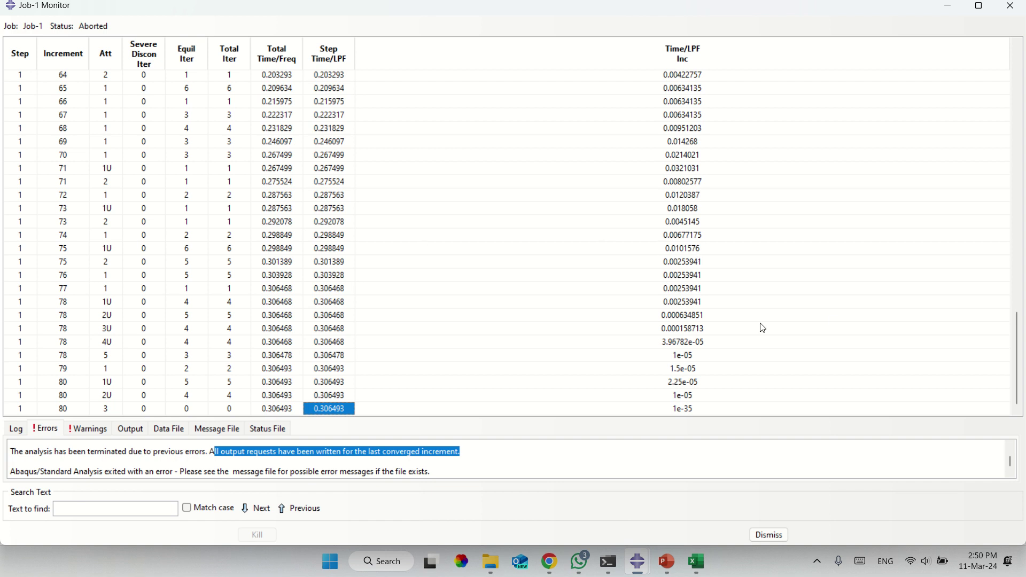
pyautogui.click(1011, 6)
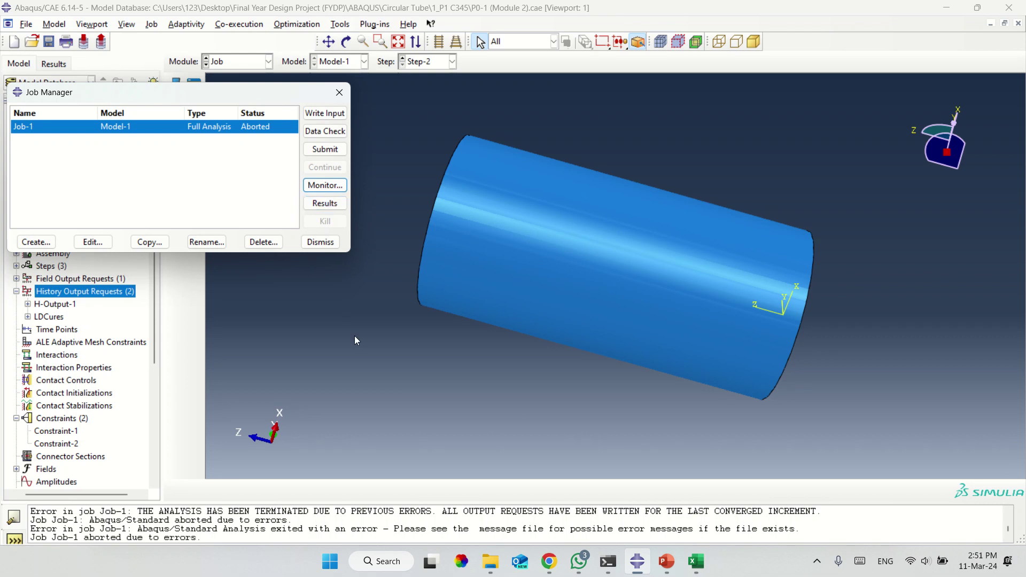
pyautogui.click(322, 206)
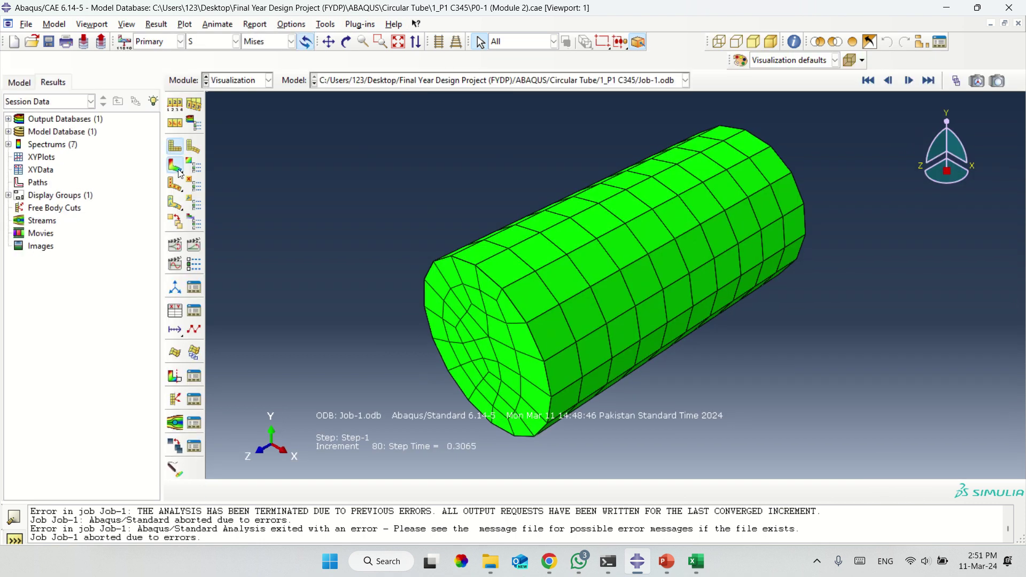
# Plot the Mises stress contour on the deformed tube and orbit it to inspect the stresses.
pyautogui.click(177, 169)
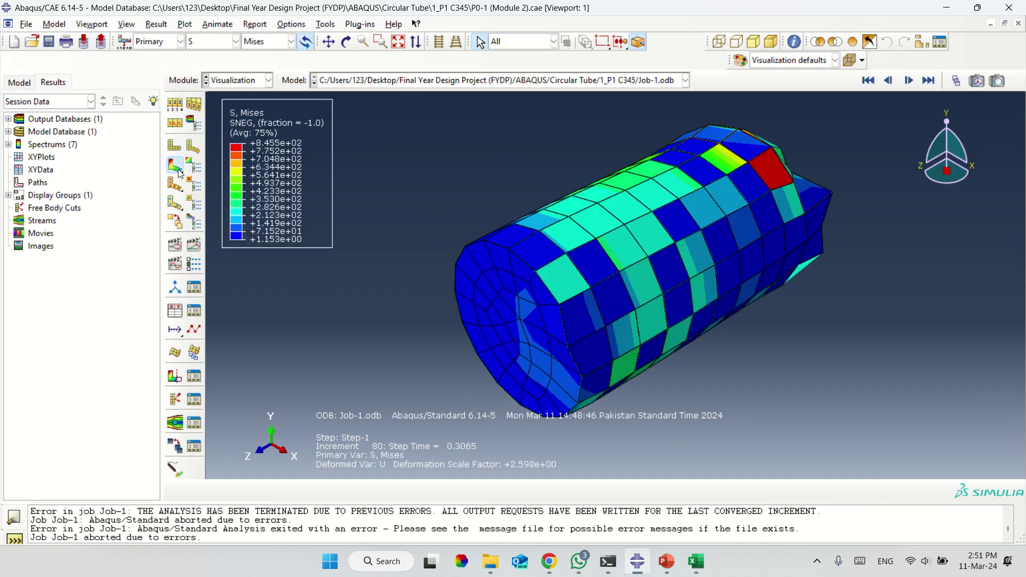
pyautogui.click(345, 41)
pyautogui.moveTo(534, 251)
pyautogui.mouseDown()
pyautogui.moveTo(552, 271)
pyautogui.moveTo(682, 239)
pyautogui.moveTo(743, 293)
pyautogui.moveTo(663, 295)
pyautogui.moveTo(755, 332)
pyautogui.mouseUp()
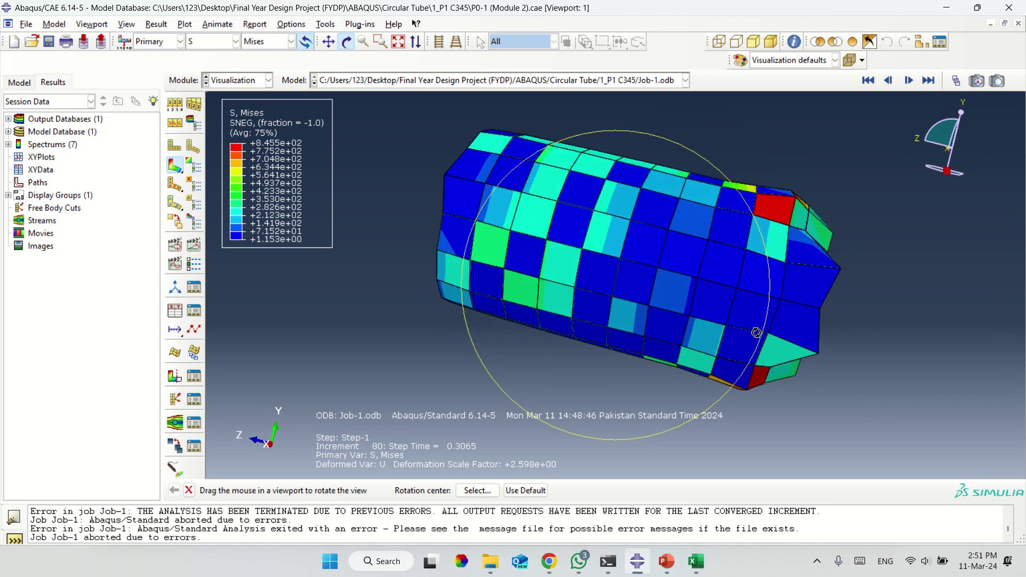
pyautogui.moveTo(621, 287); pyautogui.dragTo(609, 349)
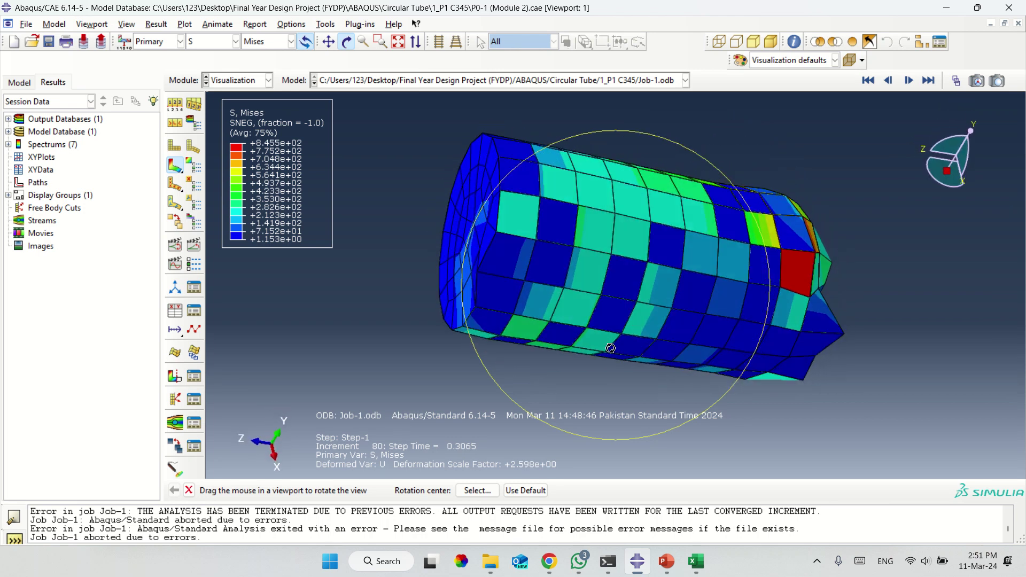
pyautogui.moveTo(614, 271); pyautogui.dragTo(564, 338)
pyautogui.press('Escape')
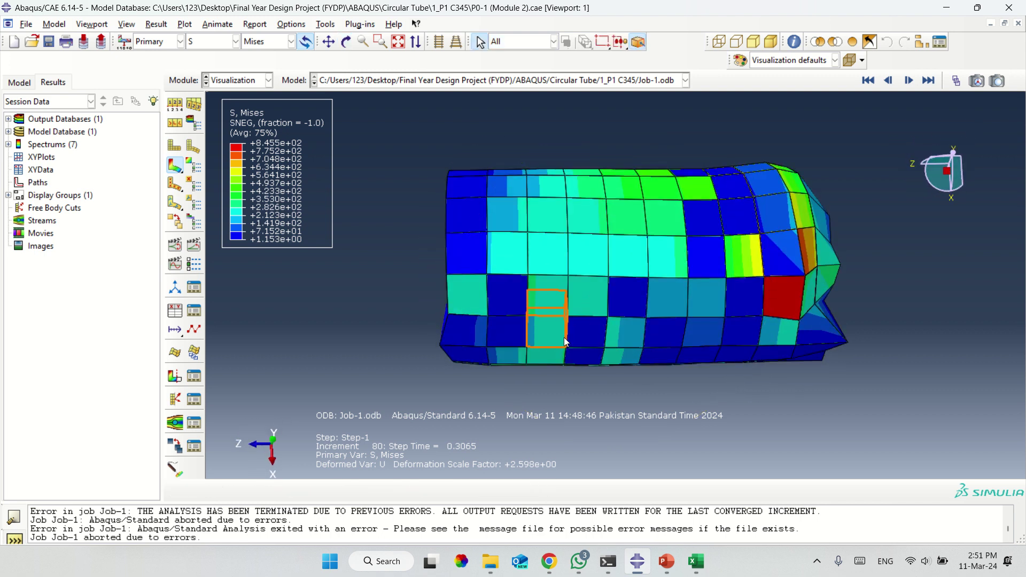
# Switch to the Assembly module, then the Job module, and reopen Job-1's results.
pyautogui.click(255, 80)
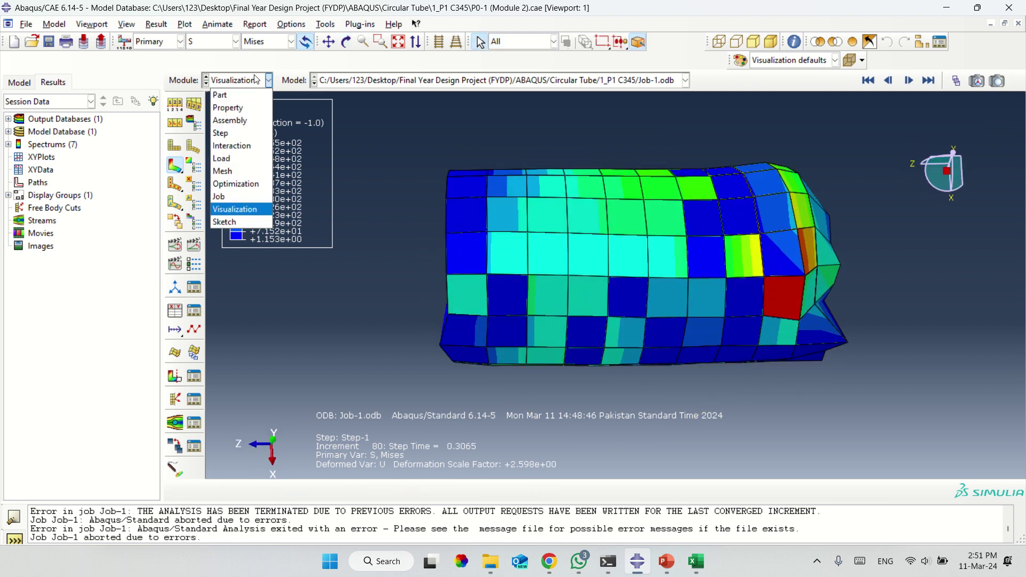
pyautogui.click(236, 121)
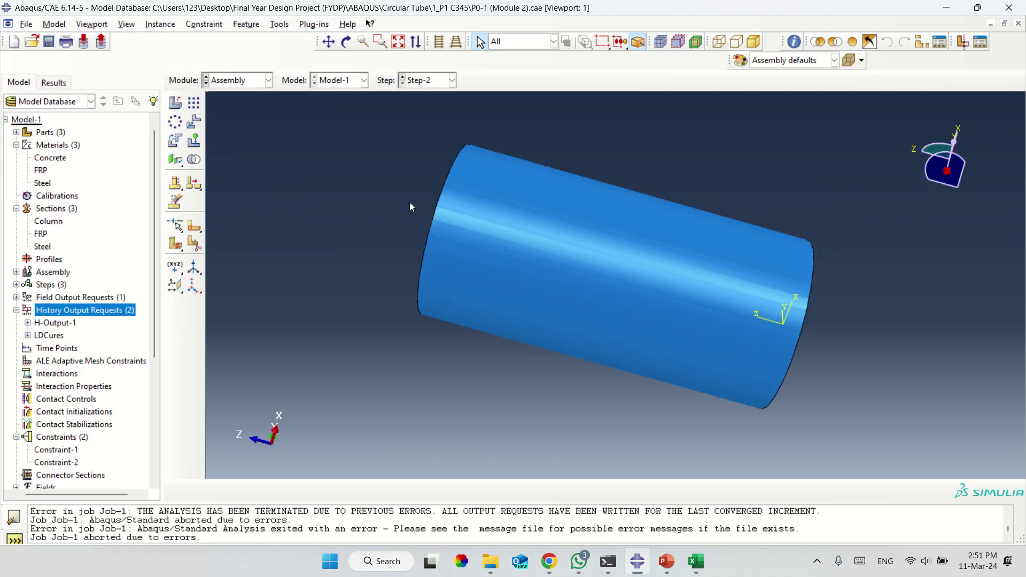
pyautogui.click(235, 80)
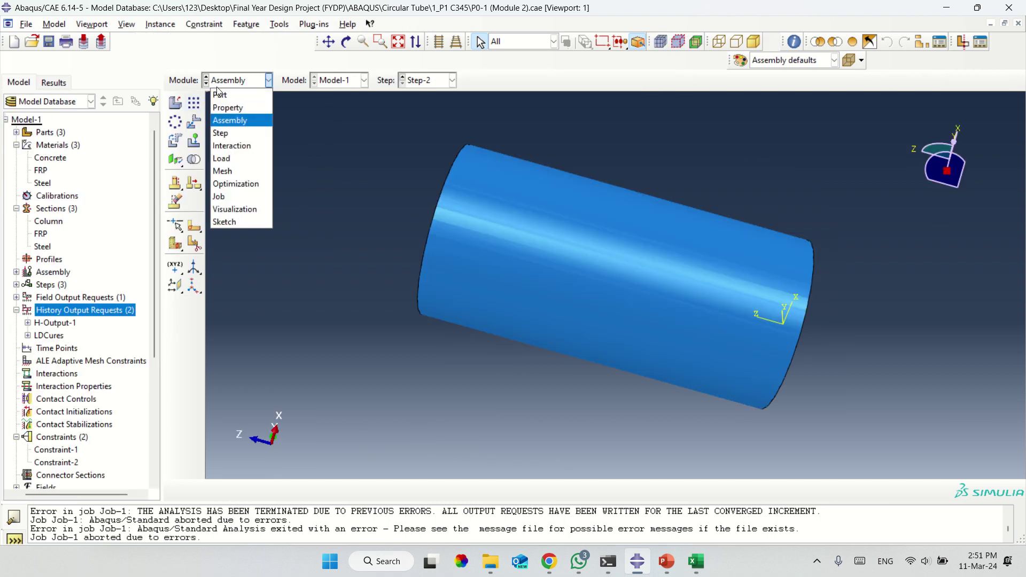
pyautogui.click(235, 196)
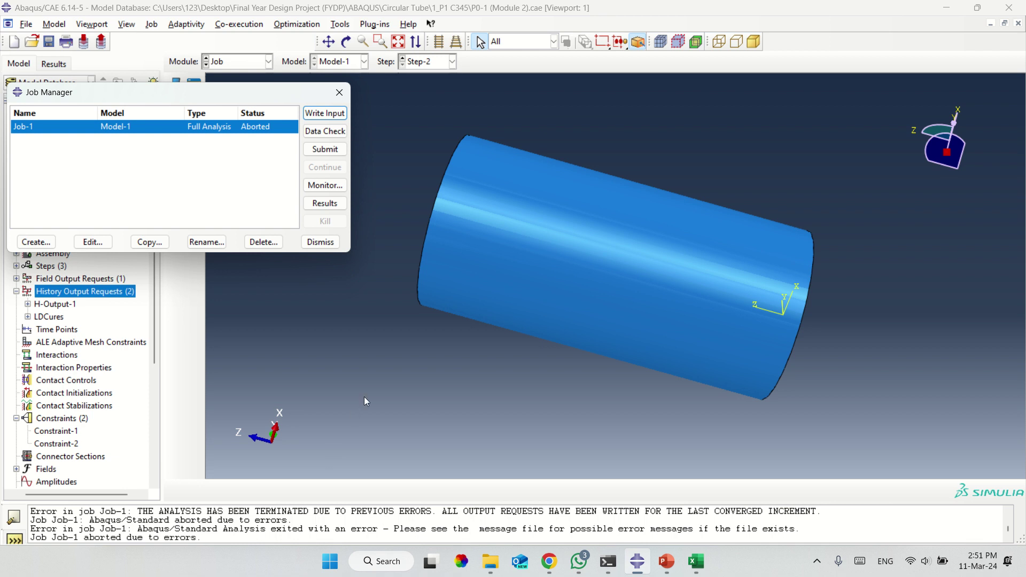
pyautogui.click(316, 203)
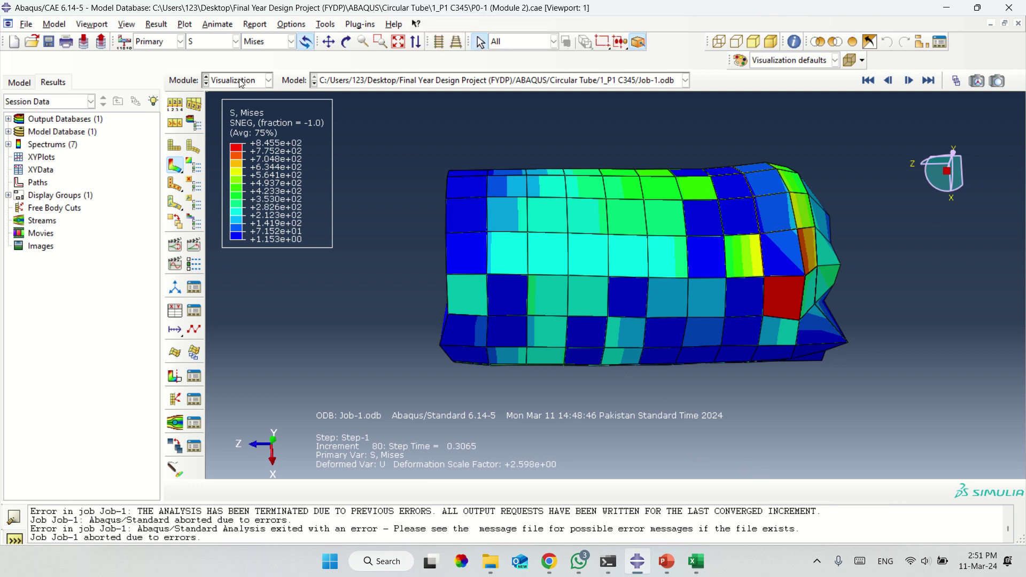
pyautogui.click(268, 80)
# Check the AppliedLoad boundary condition's U3 = -50 setting and dismiss it unchanged.
pyautogui.click(222, 171)
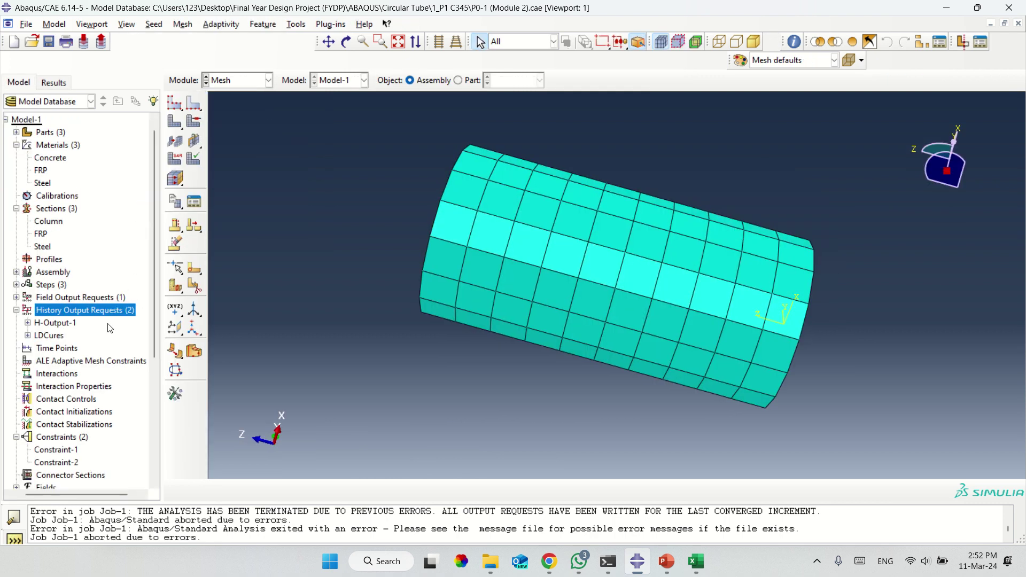
pyautogui.moveTo(152, 268); pyautogui.dragTo(155, 307)
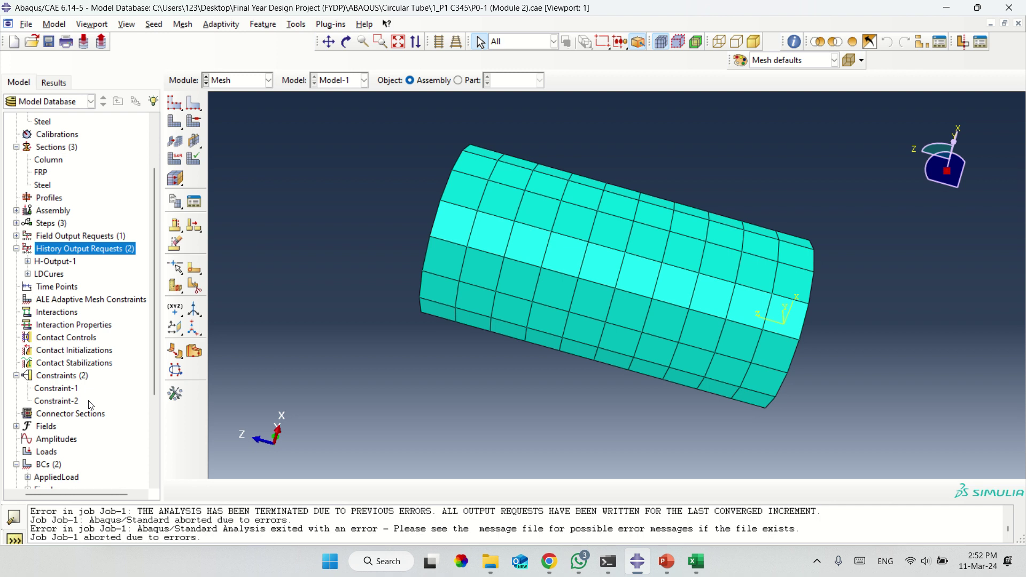
pyautogui.click(52, 479)
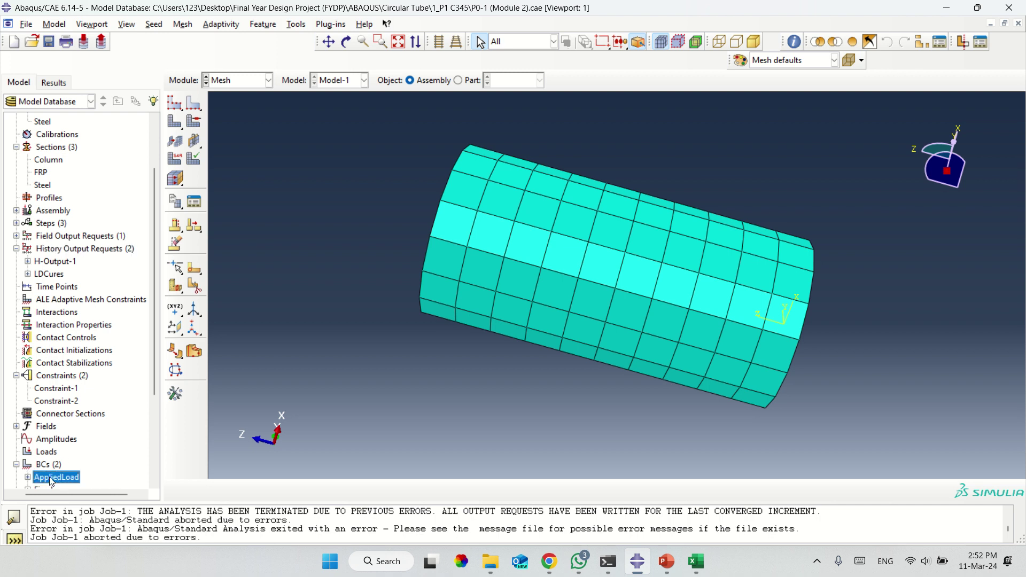
pyautogui.rightClick(52, 480)
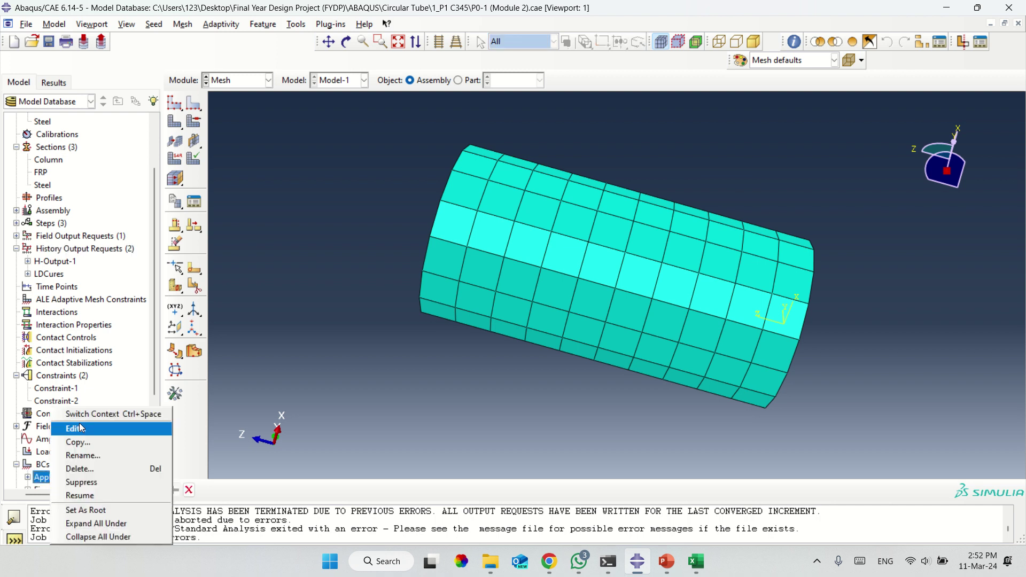
pyautogui.click(83, 430)
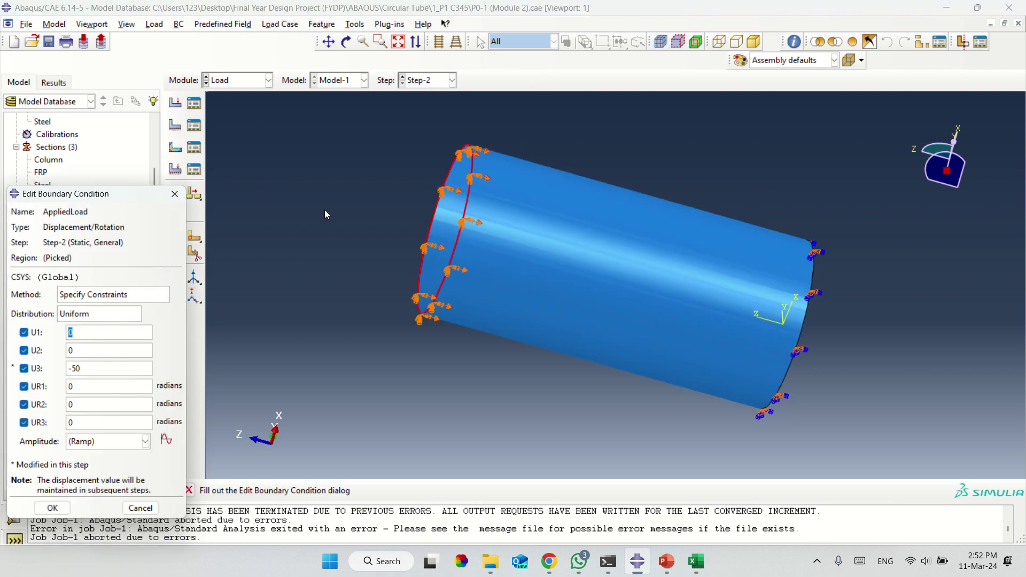
pyautogui.press('Escape')
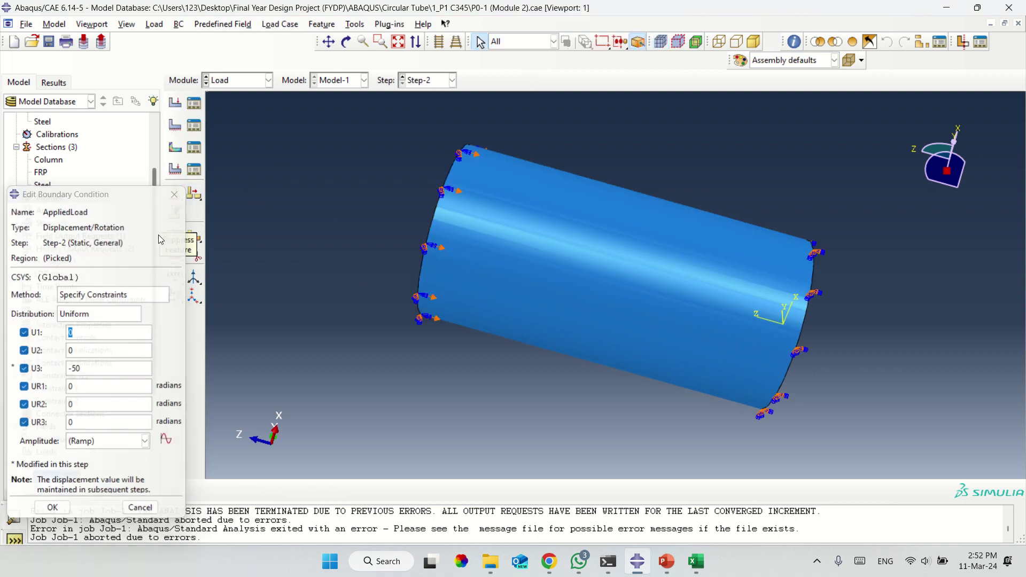
# Check the Fixed boundary condition's all-zero values and close it unchanged.
pyautogui.scroll(-5, 151, 248)
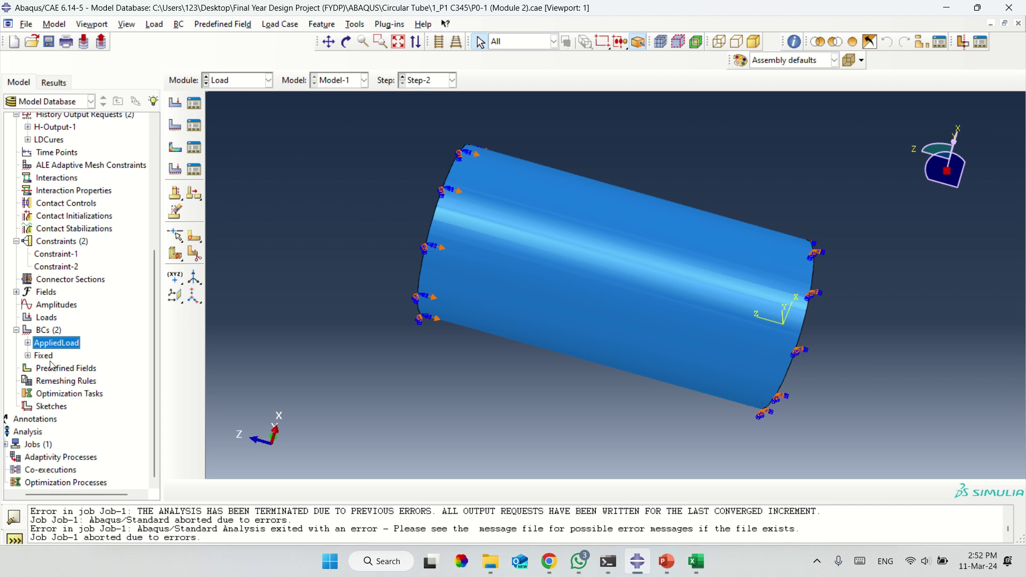
pyautogui.click(46, 357)
pyautogui.rightClick(46, 357)
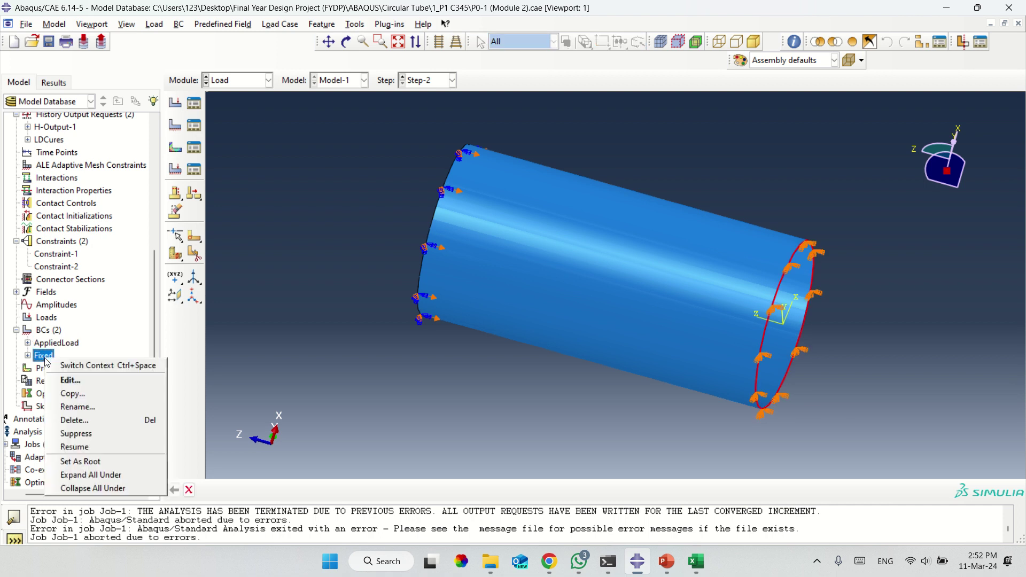
pyautogui.click(80, 382)
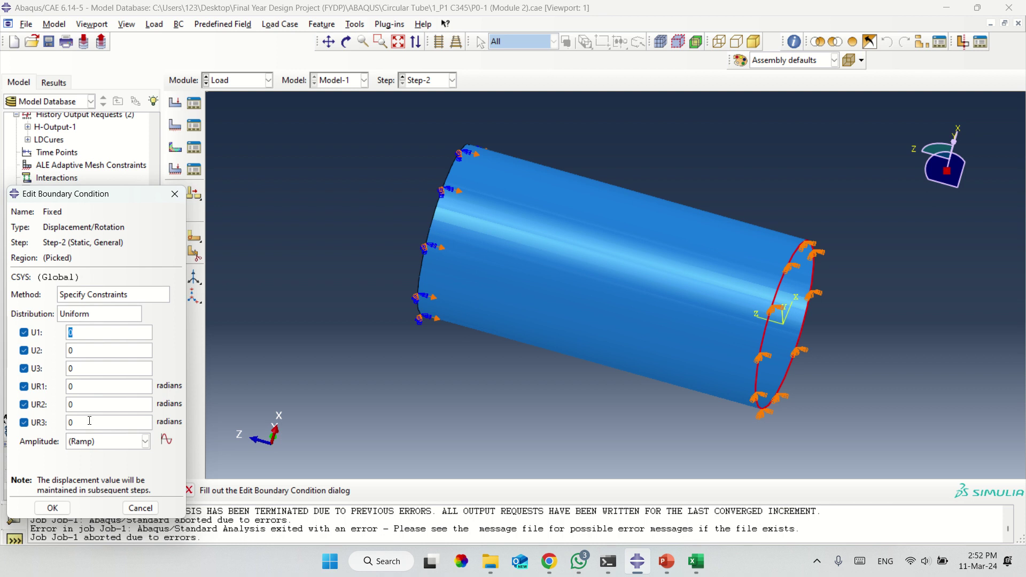
pyautogui.click(175, 195)
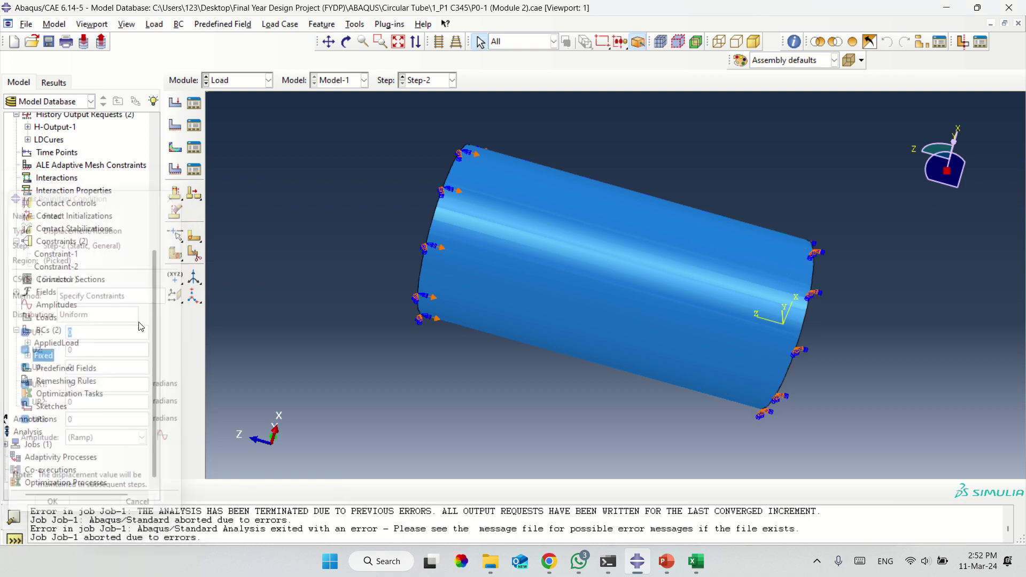
# Delete the Fixed boundary condition from the model tree.
pyautogui.rightClick(49, 357)
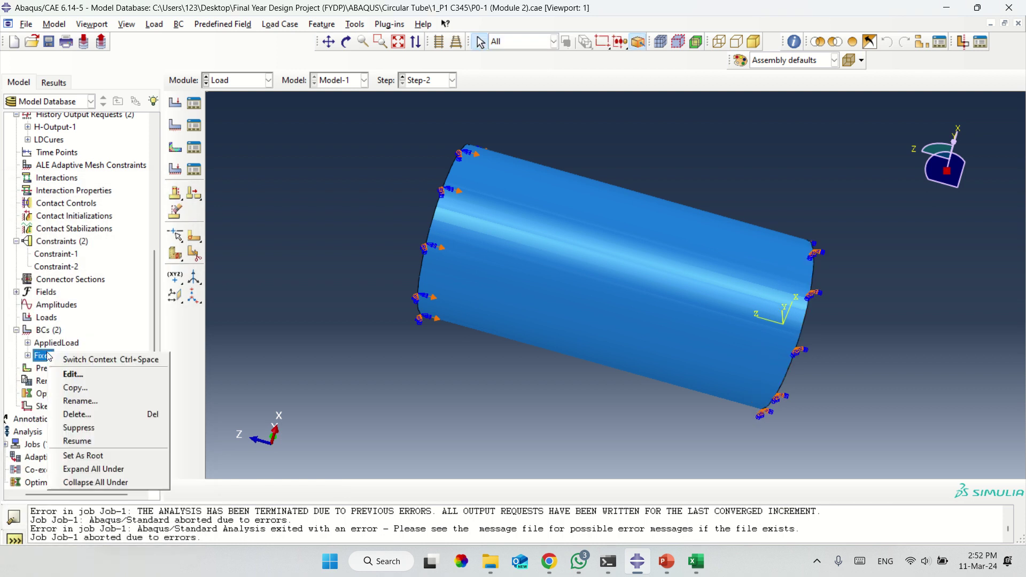
pyautogui.click(77, 416)
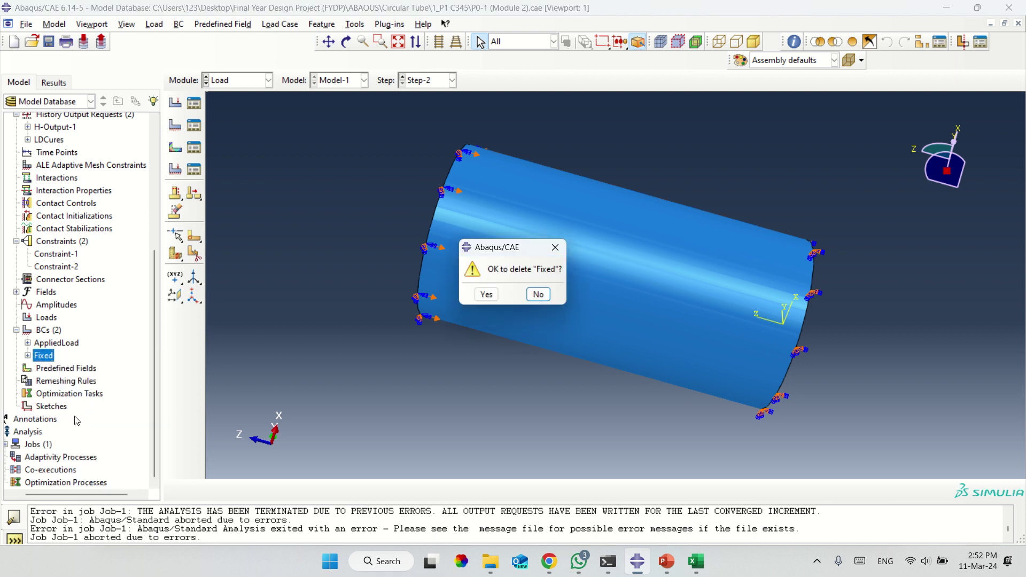
pyautogui.click(486, 295)
# Begin a Displacement/Rotation condition 'F' on the tube's end face, then discard it.
pyautogui.click(59, 346)
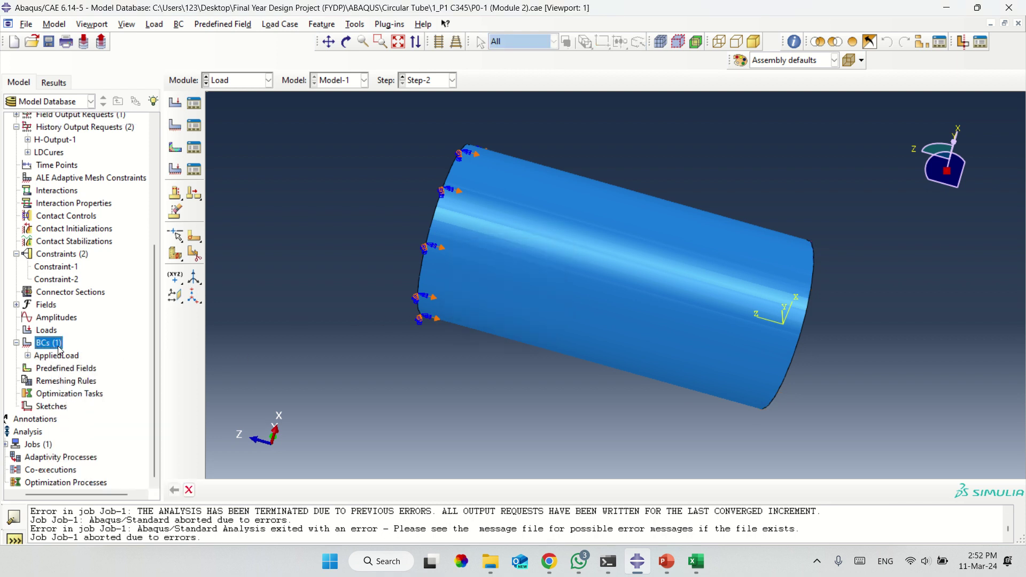
pyautogui.rightClick(58, 346)
pyautogui.click(96, 384)
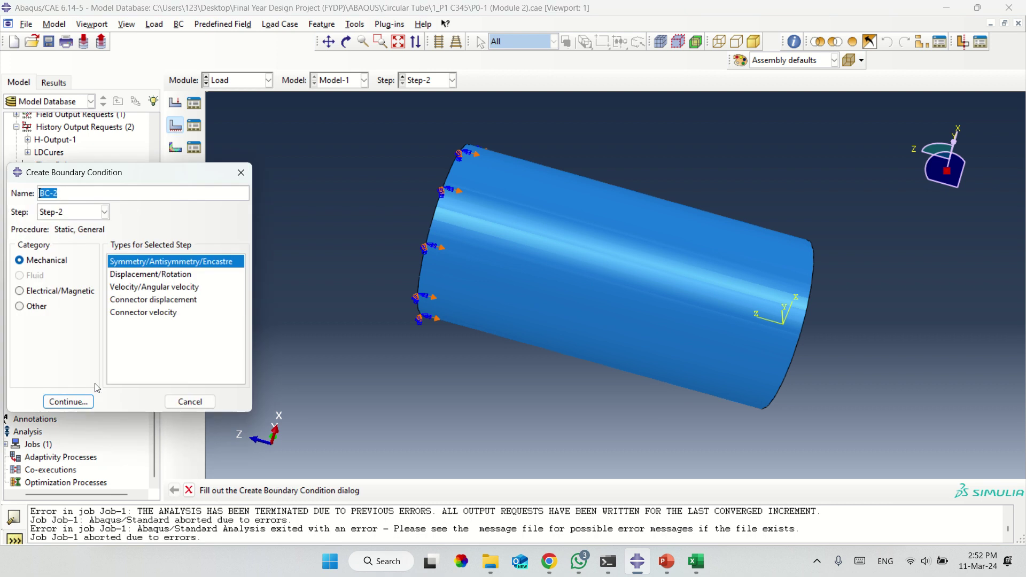
pyautogui.write('Fixed')
pyautogui.click(138, 275)
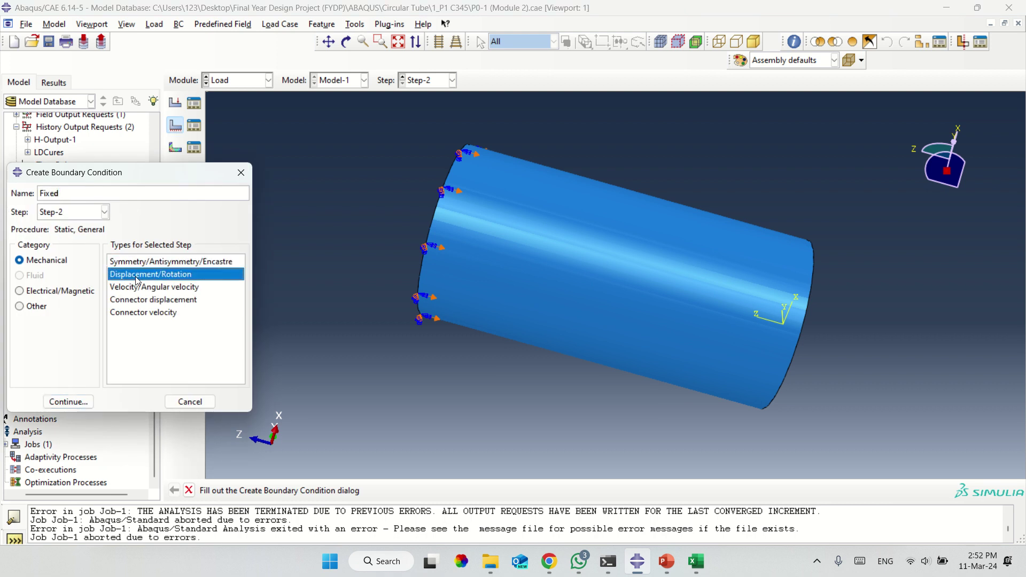
pyautogui.click(68, 401)
pyautogui.click(346, 42)
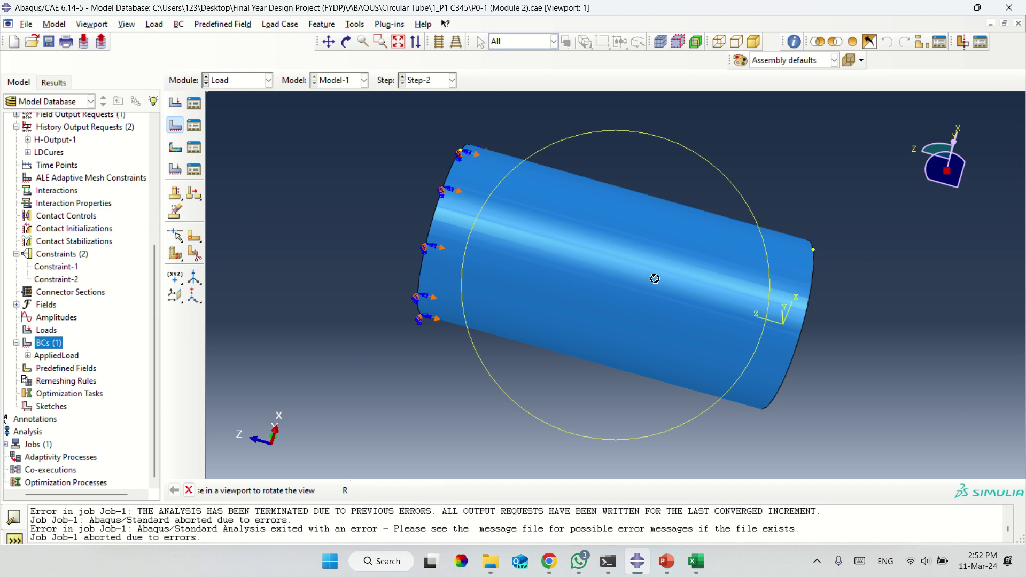
pyautogui.moveTo(652, 279); pyautogui.dragTo(522, 239)
pyautogui.press('Escape')
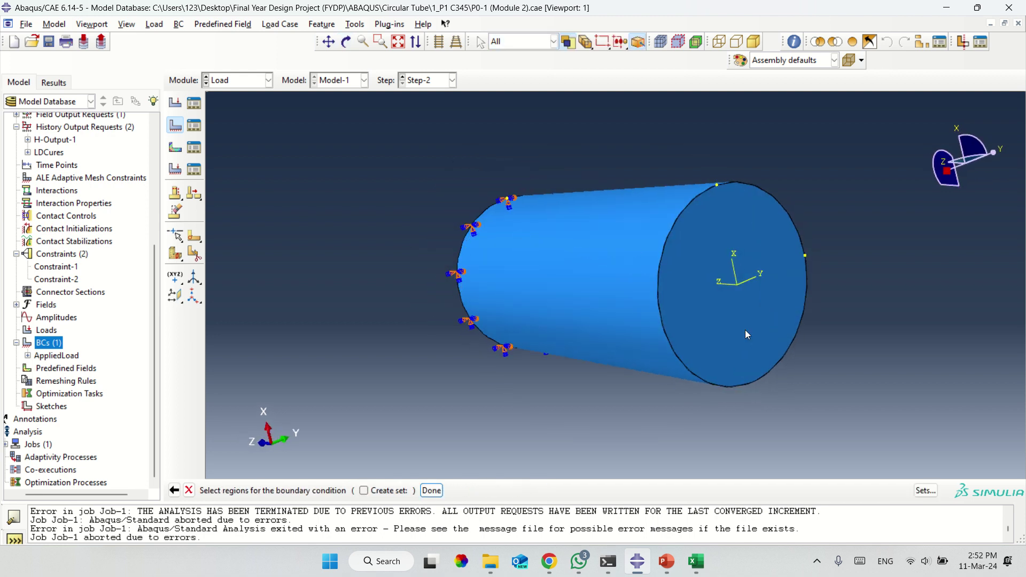
pyautogui.click(745, 332)
pyautogui.click(431, 490)
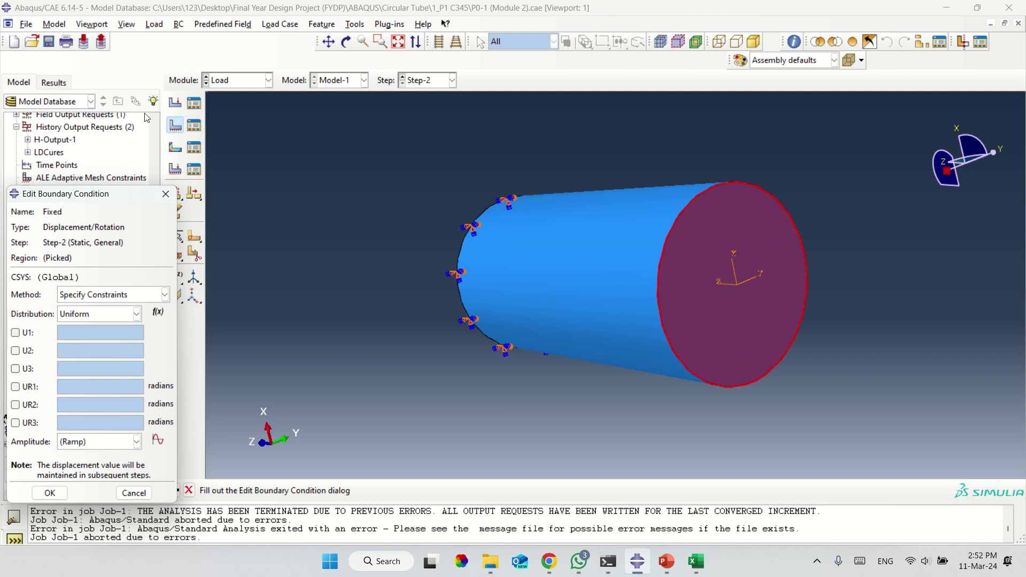
pyautogui.click(163, 195)
pyautogui.click(46, 342)
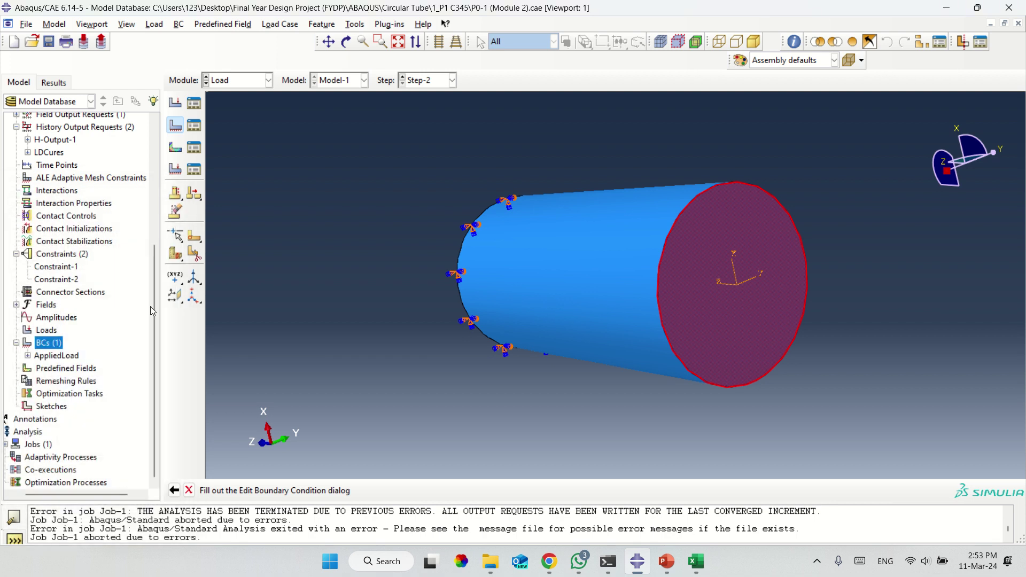
# Create boundary condition 'Fixed' as ENCASTRE on the tube's circular end face.
pyautogui.doubleClick(48, 344)
pyautogui.rightClick(42, 348)
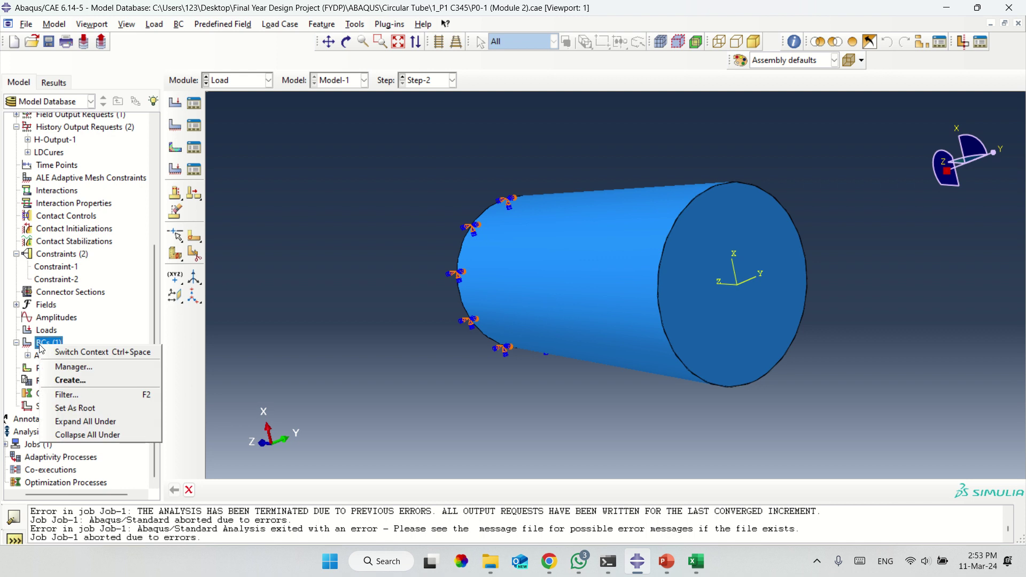
pyautogui.click(70, 380)
pyautogui.write('F')
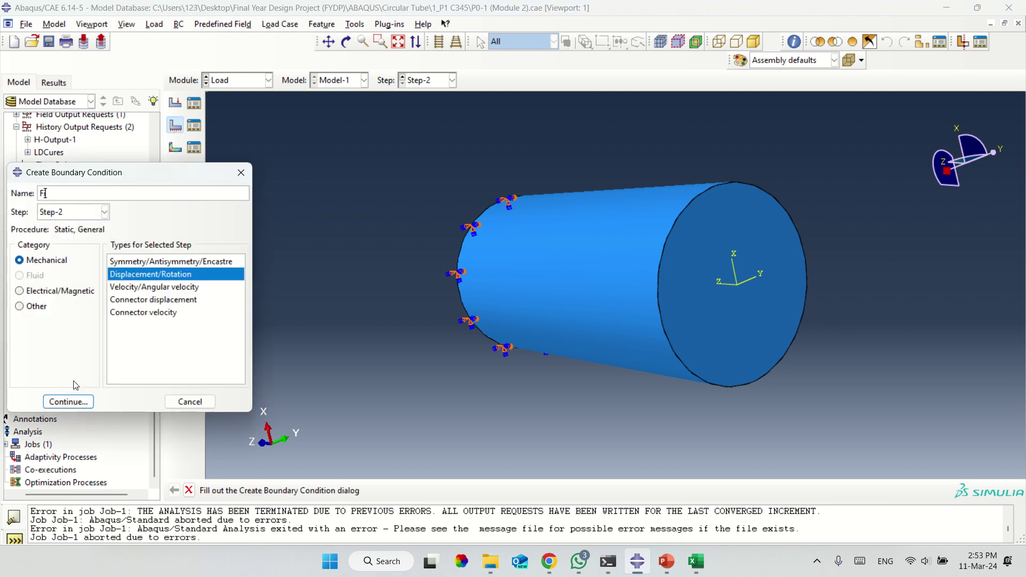
pyautogui.write('ixed')
pyautogui.click(151, 262)
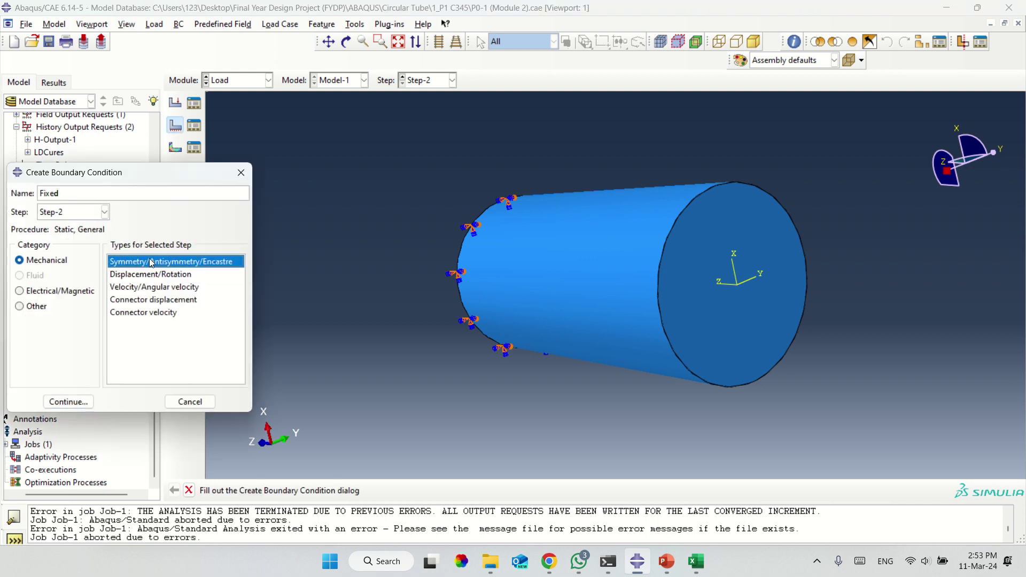
pyautogui.click(68, 402)
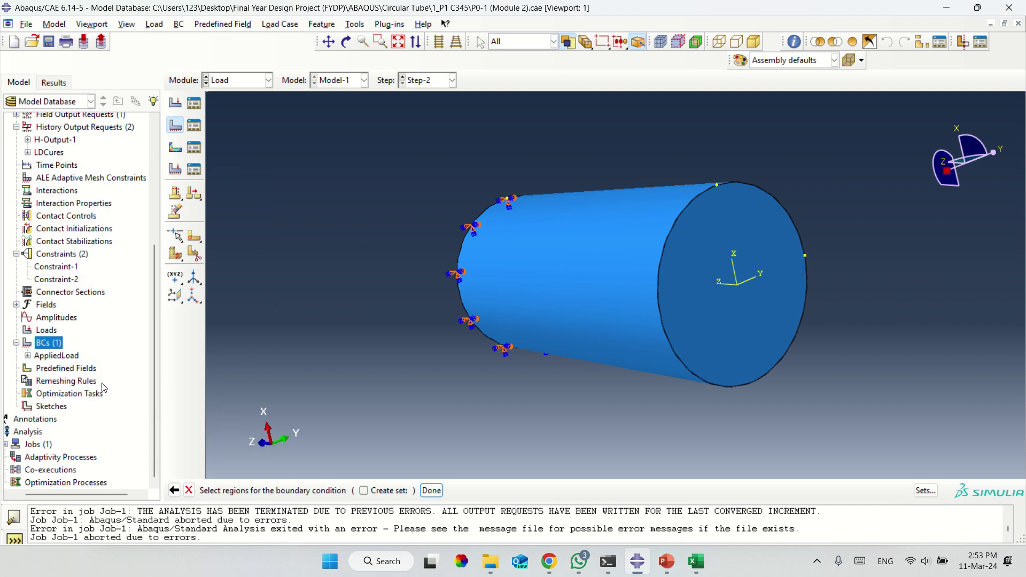
pyautogui.click(724, 324)
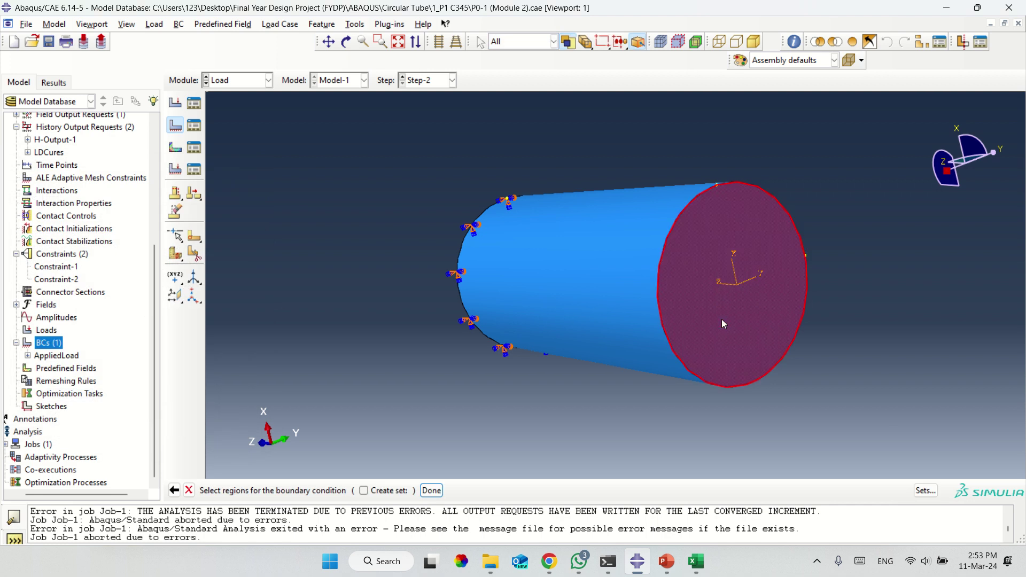
pyautogui.click(431, 491)
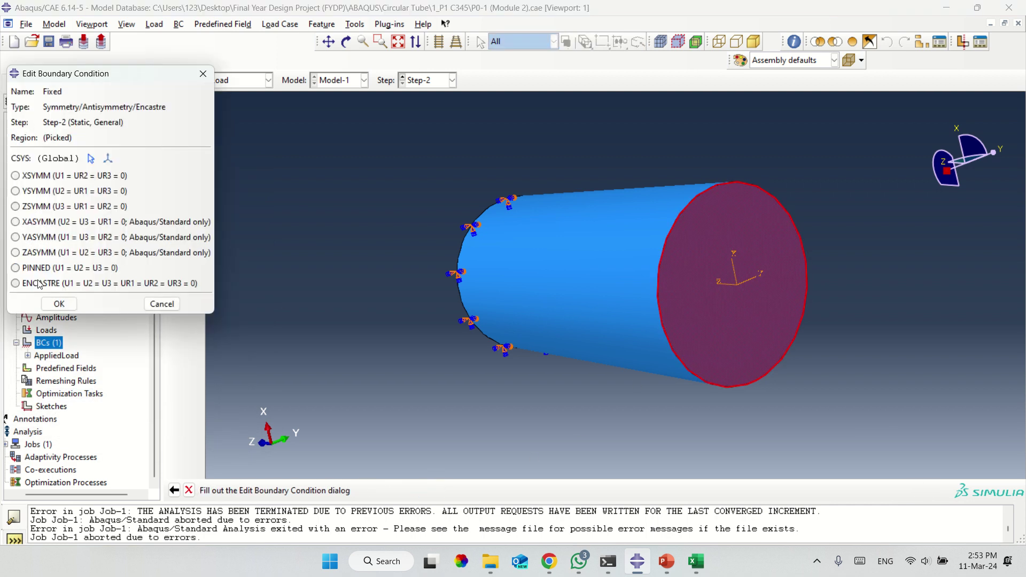
pyautogui.click(39, 284)
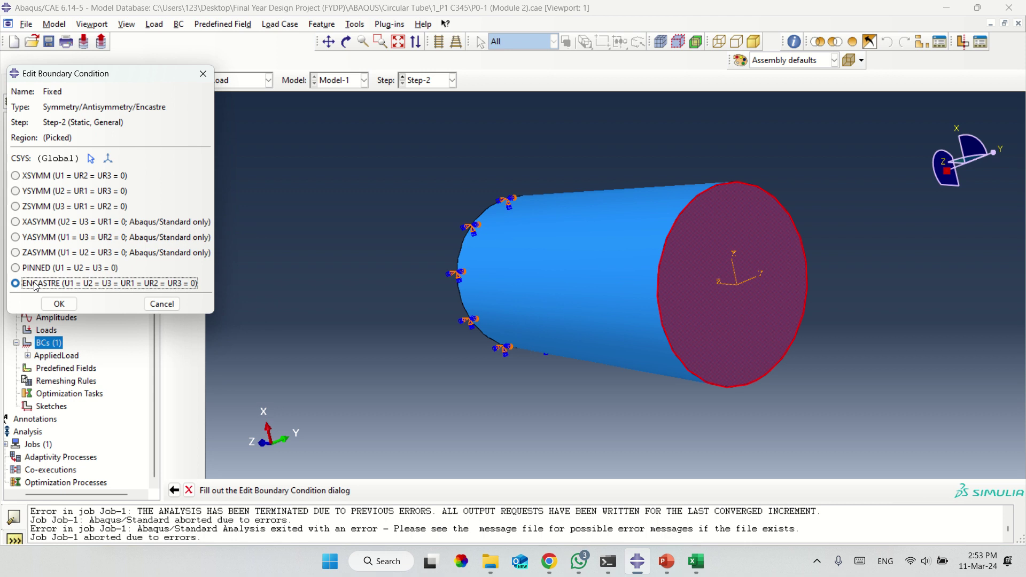
pyautogui.click(59, 303)
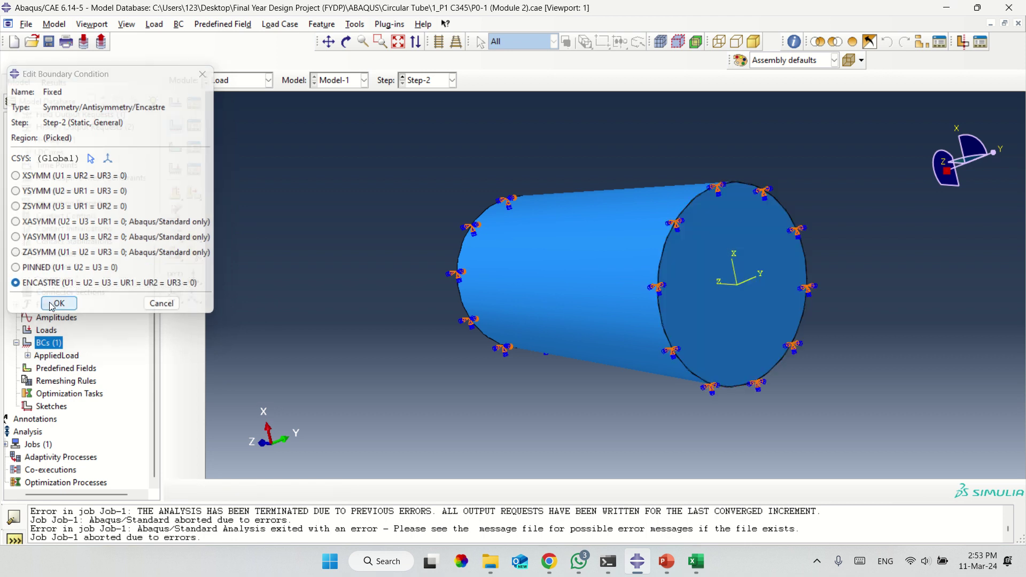
pyautogui.rightClick(52, 345)
pyautogui.click(83, 378)
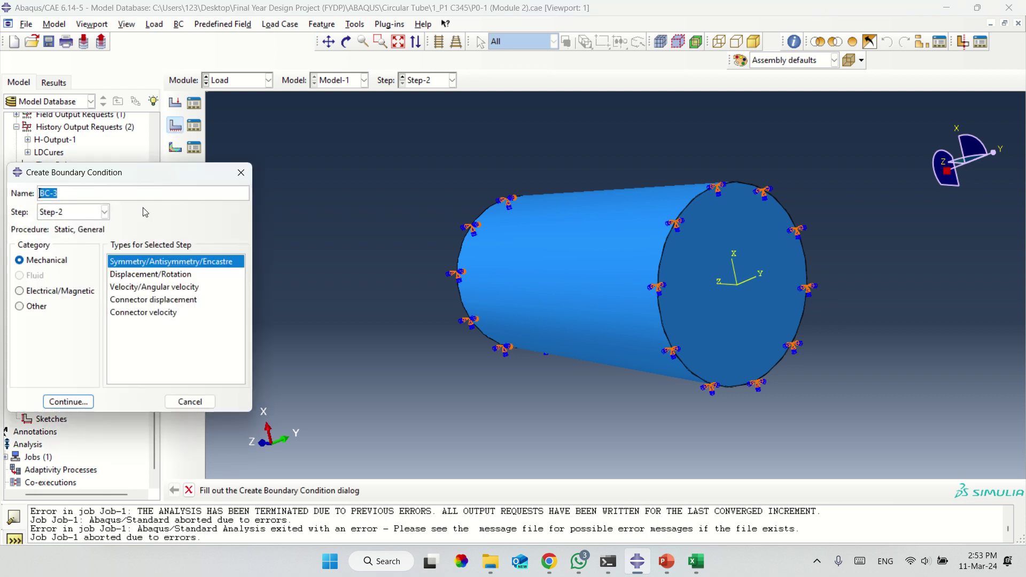
pyautogui.click(159, 276)
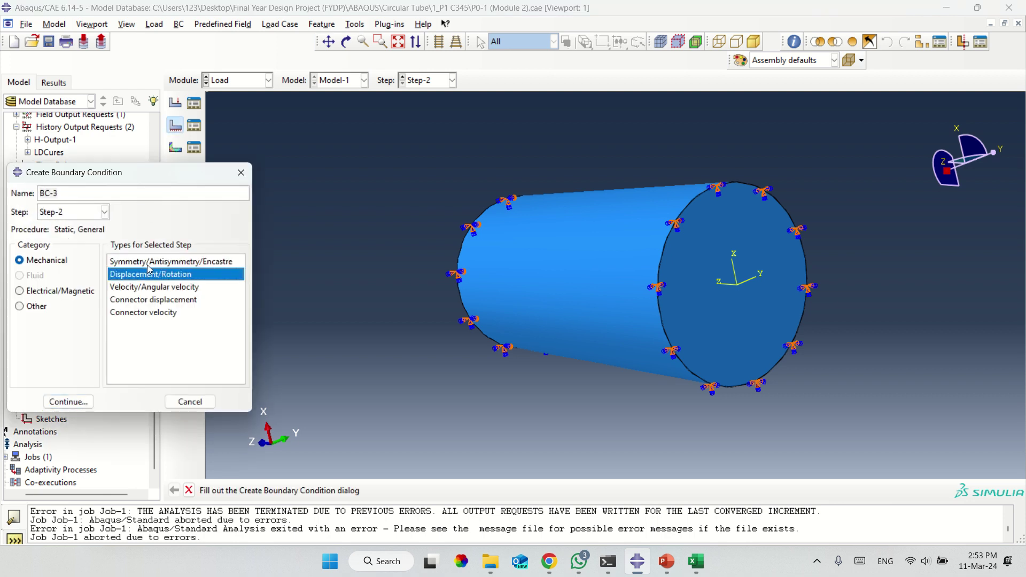
pyautogui.click(149, 267)
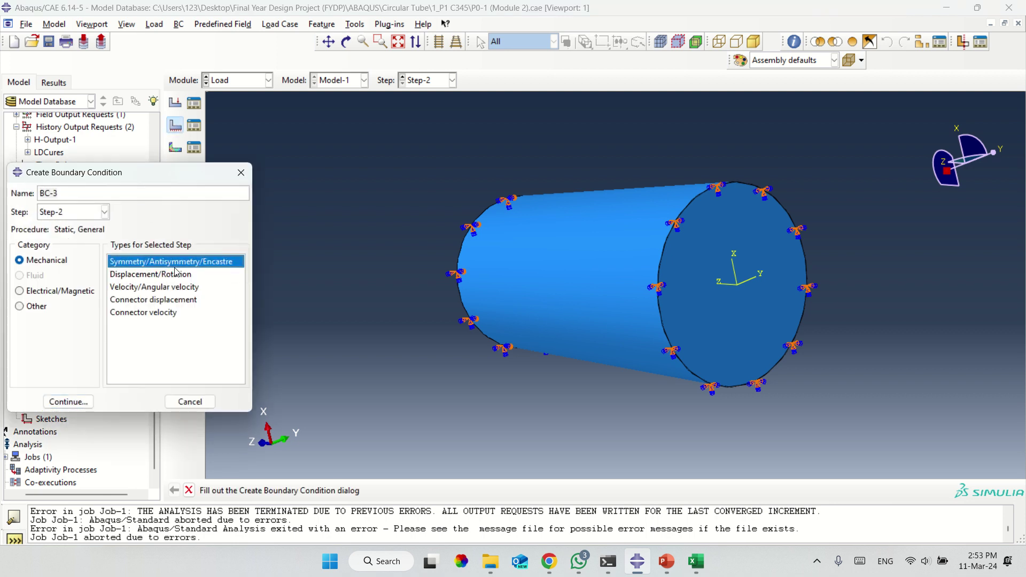
pyautogui.click(241, 172)
pyautogui.doubleClick(48, 370)
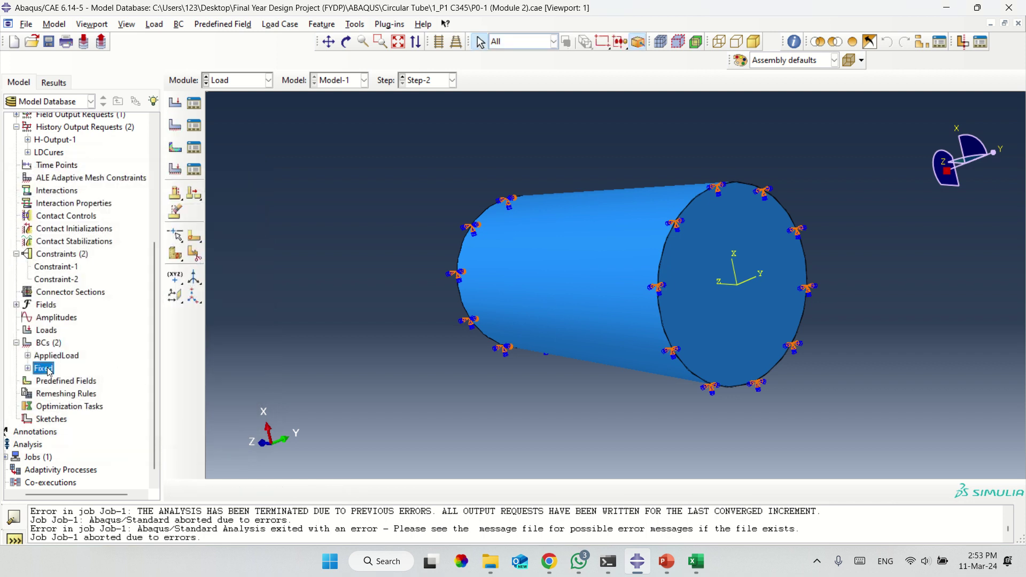
pyautogui.rightClick(49, 371)
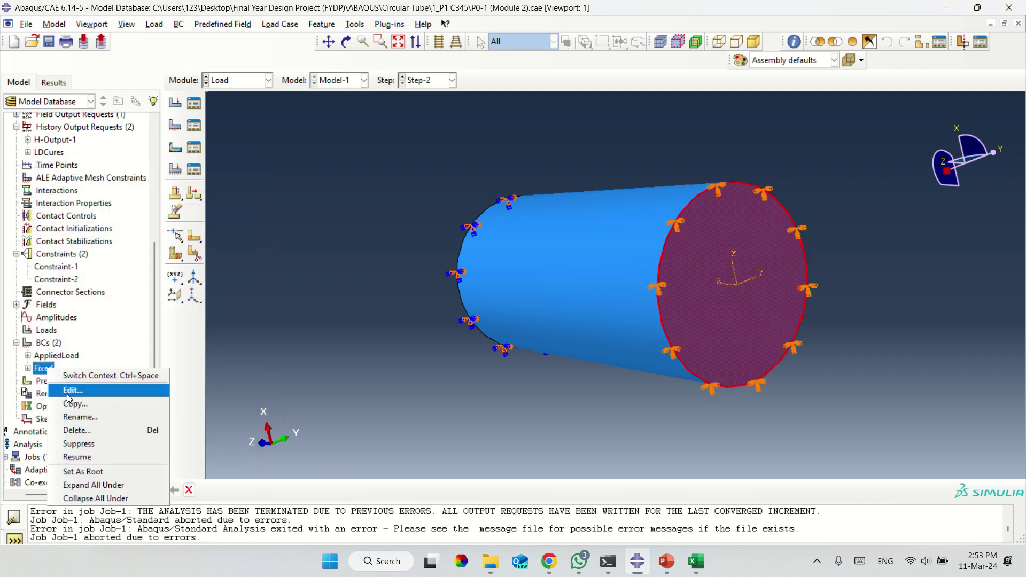
pyautogui.click(68, 400)
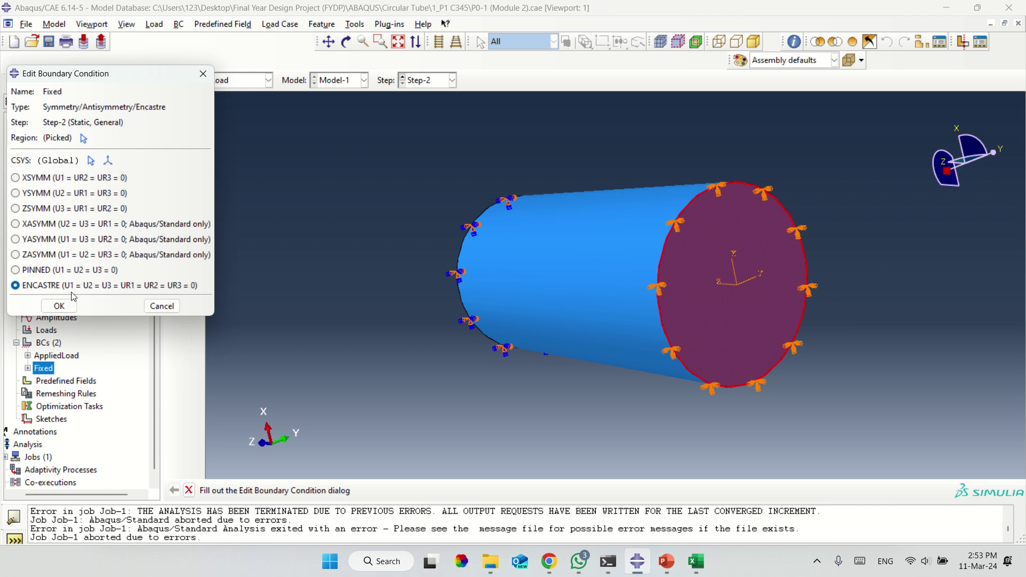
pyautogui.click(57, 286)
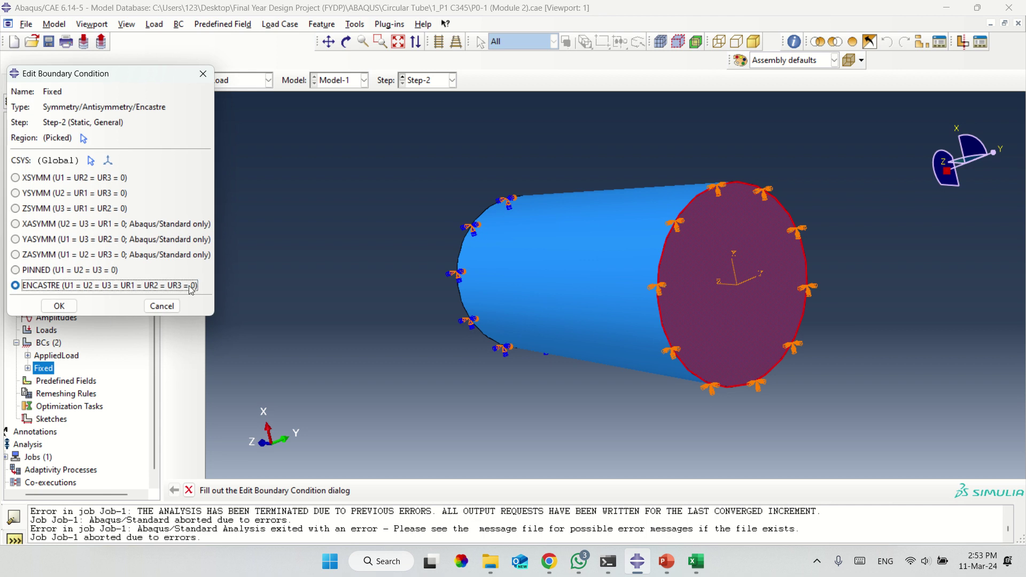
pyautogui.click(61, 308)
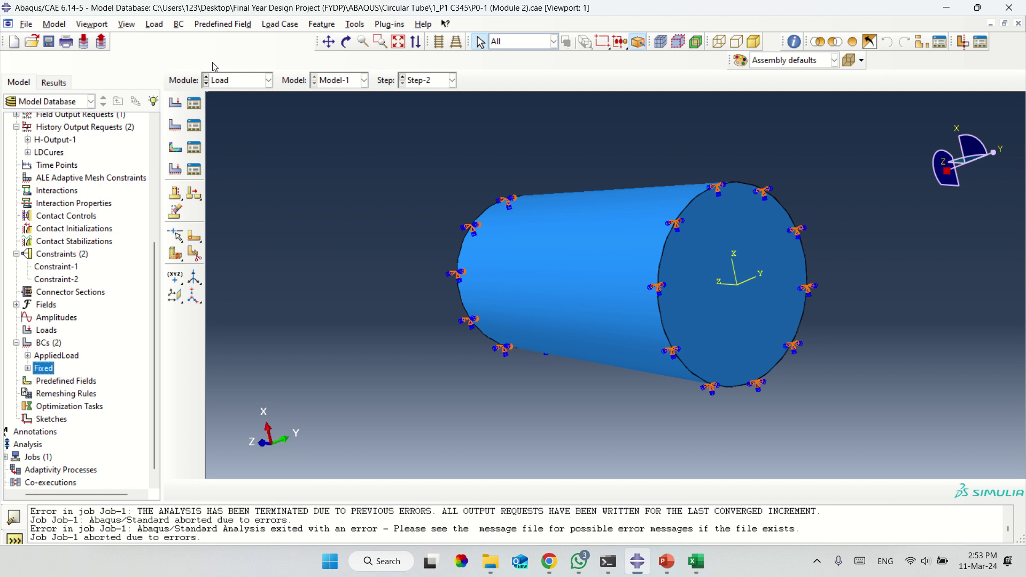
# Orbit to the tube's other end and review AppliedLoad's settings without changes.
pyautogui.click(346, 42)
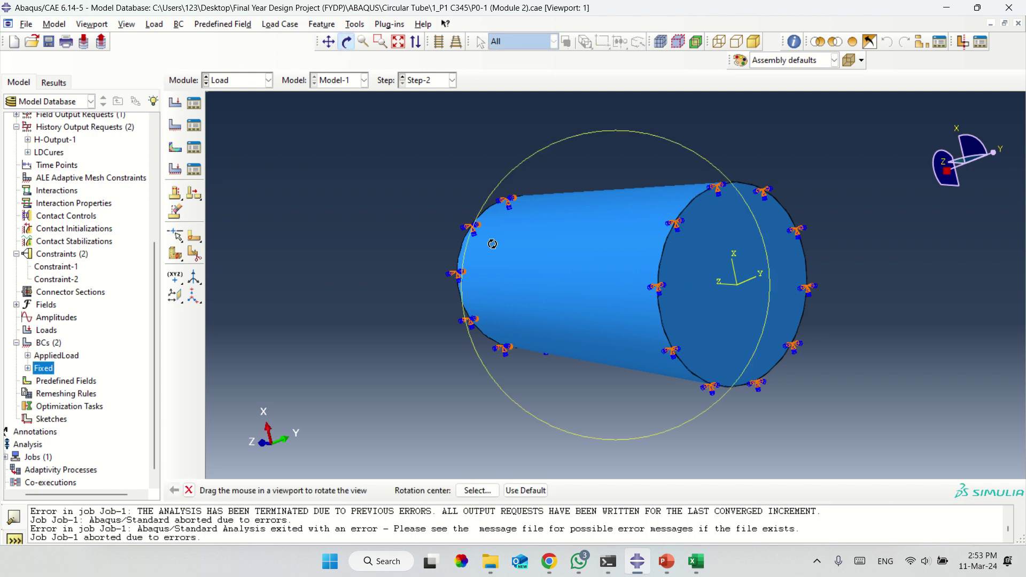
pyautogui.moveTo(492, 243); pyautogui.dragTo(640, 317)
pyautogui.press('Escape')
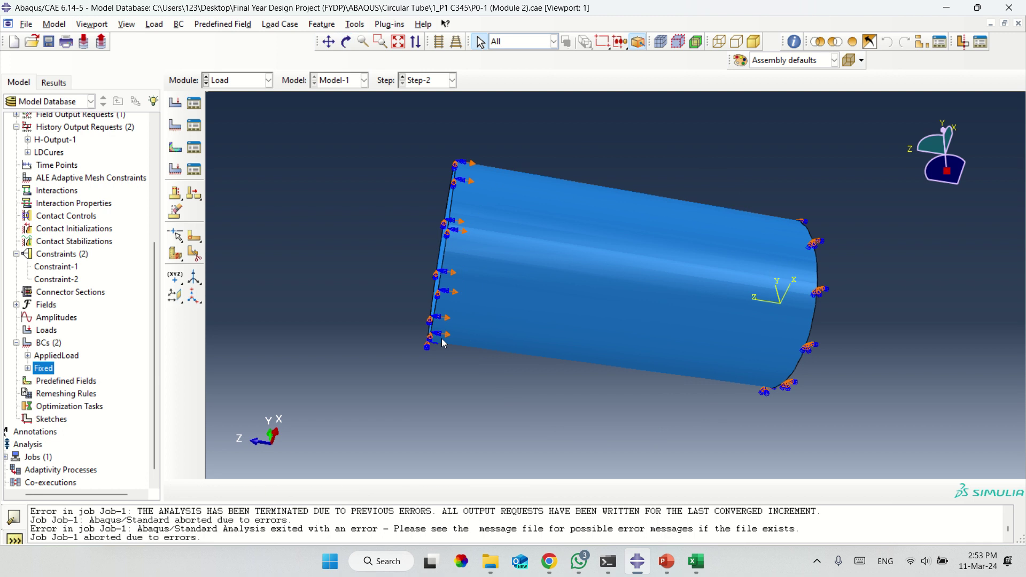
pyautogui.click(47, 357)
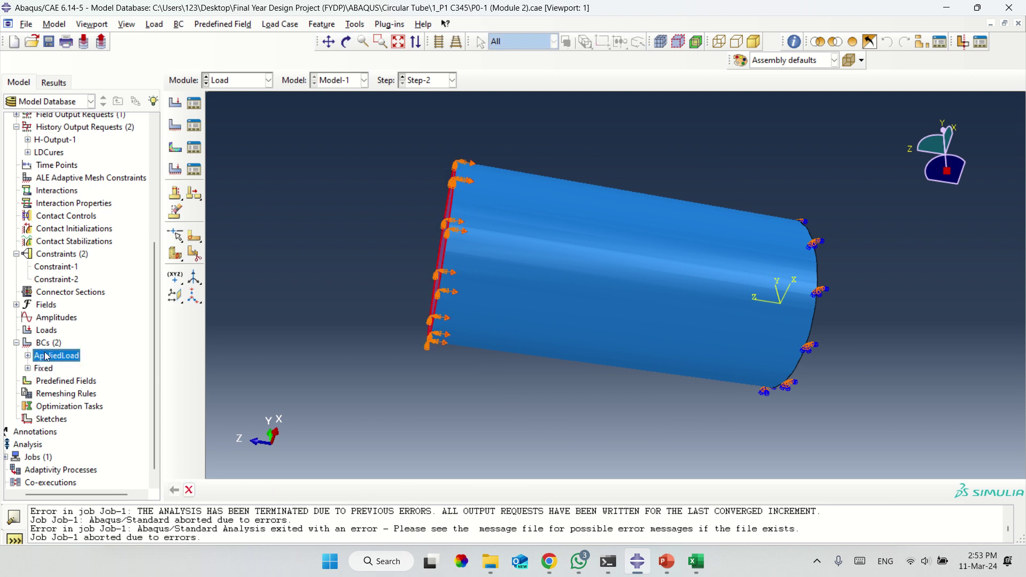
pyautogui.rightClick(47, 357)
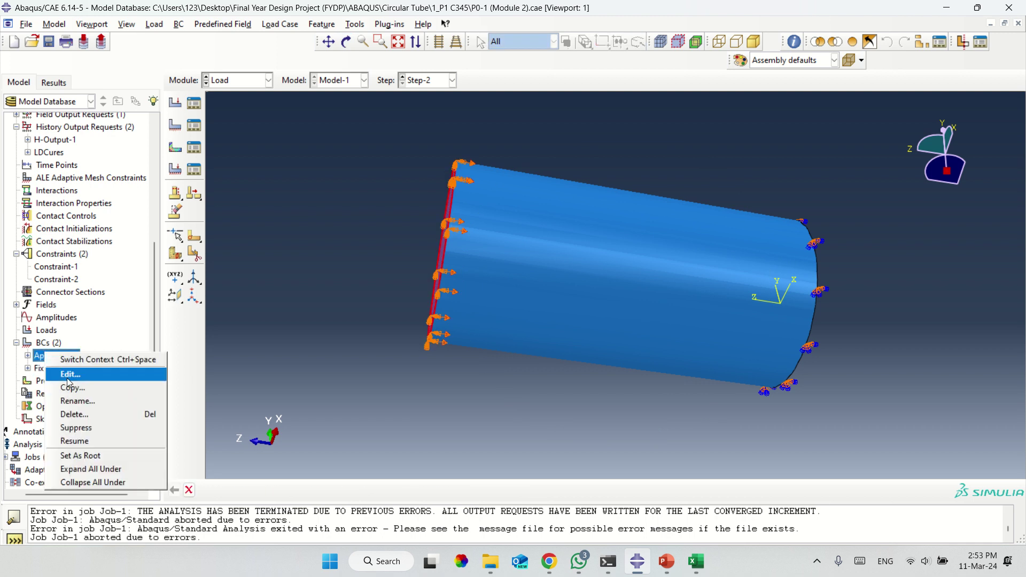
pyautogui.click(68, 379)
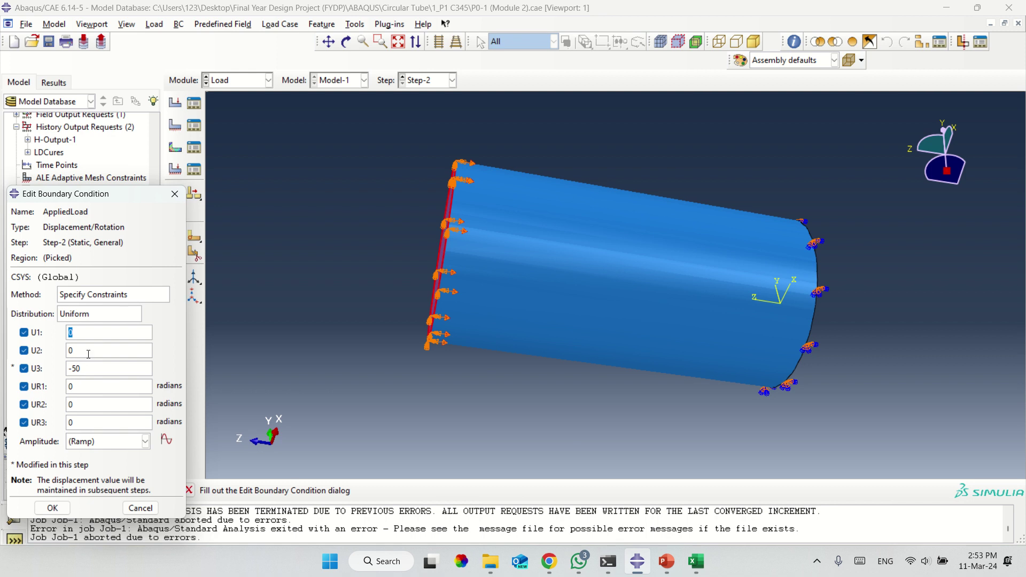
pyautogui.click(138, 508)
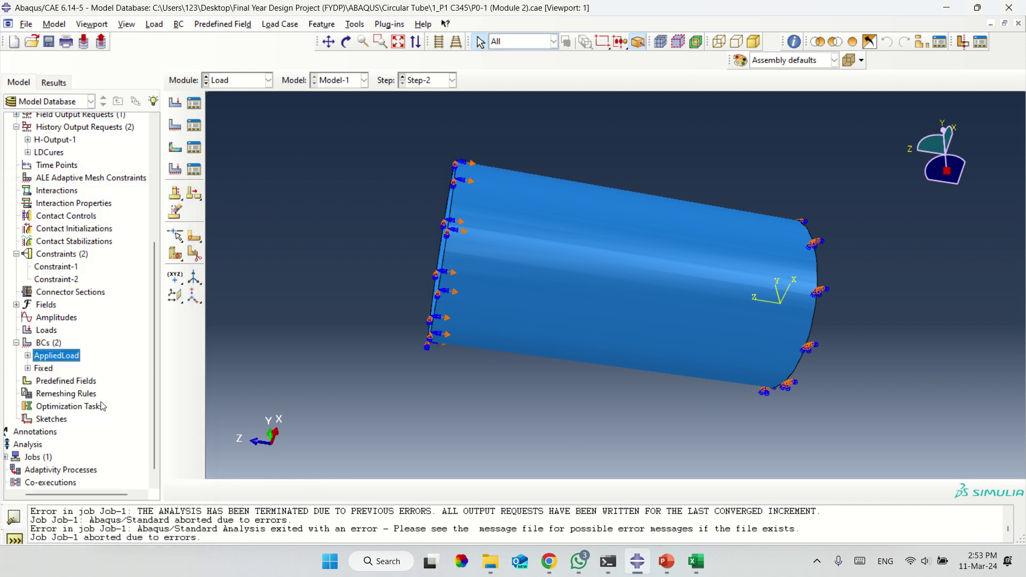
# Delete the AppliedLoad boundary condition.
pyautogui.rightClick(58, 359)
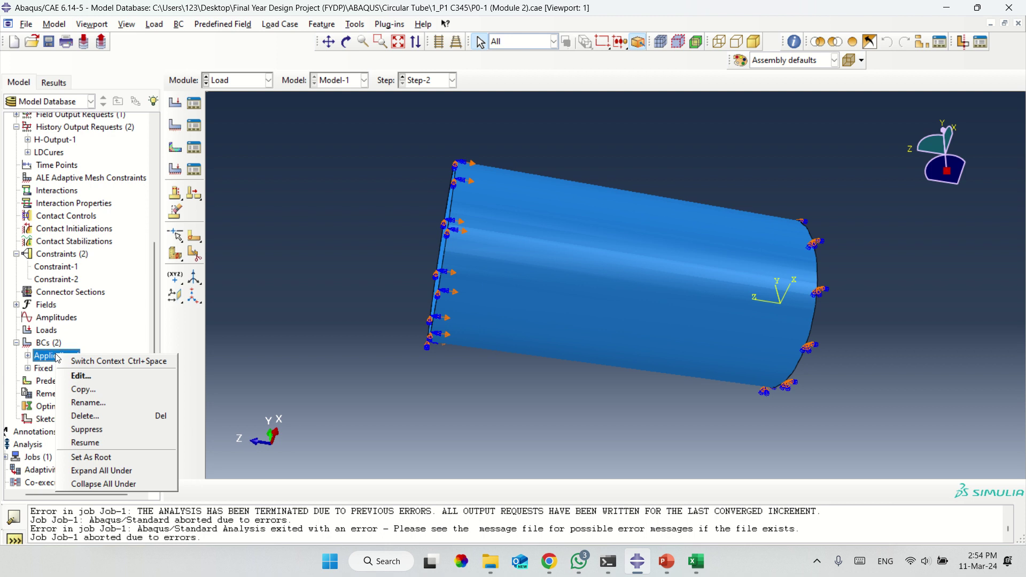
pyautogui.click(97, 415)
pyautogui.click(481, 294)
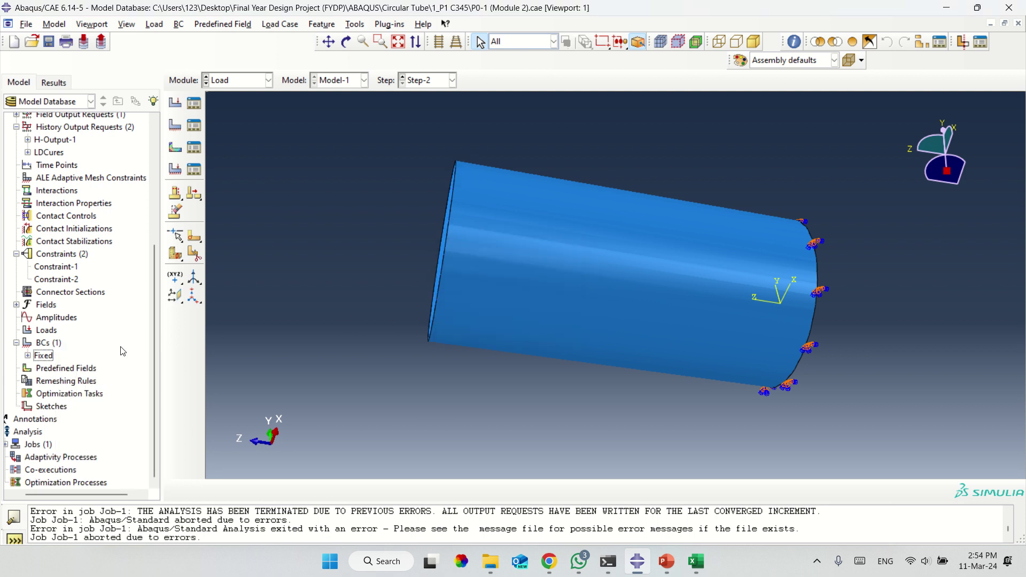
pyautogui.click(60, 347)
# Create Displacement/Rotation condition 'Load' with U3 = -50 on the tube's free end face.
pyautogui.rightClick(58, 347)
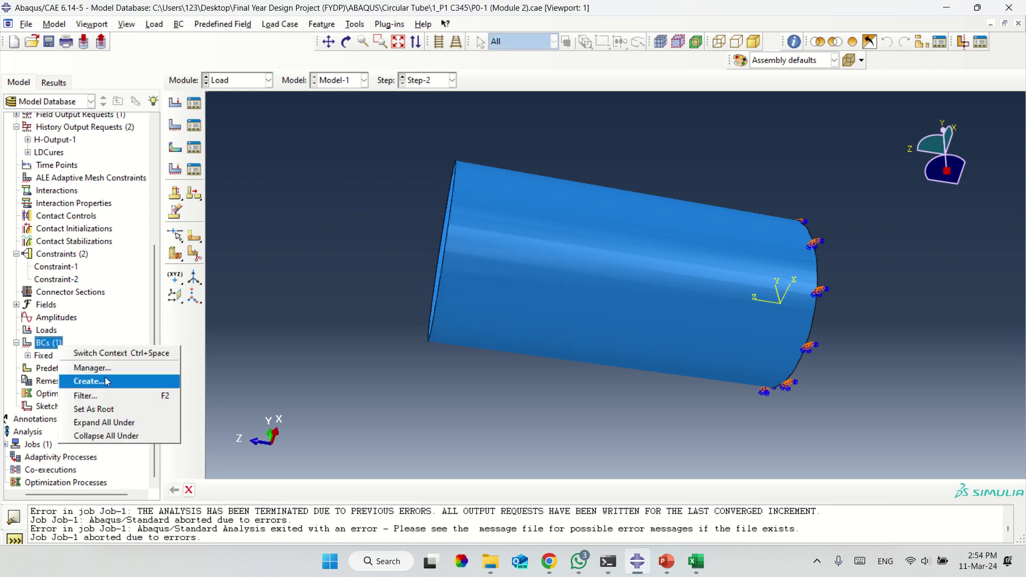
pyautogui.click(88, 382)
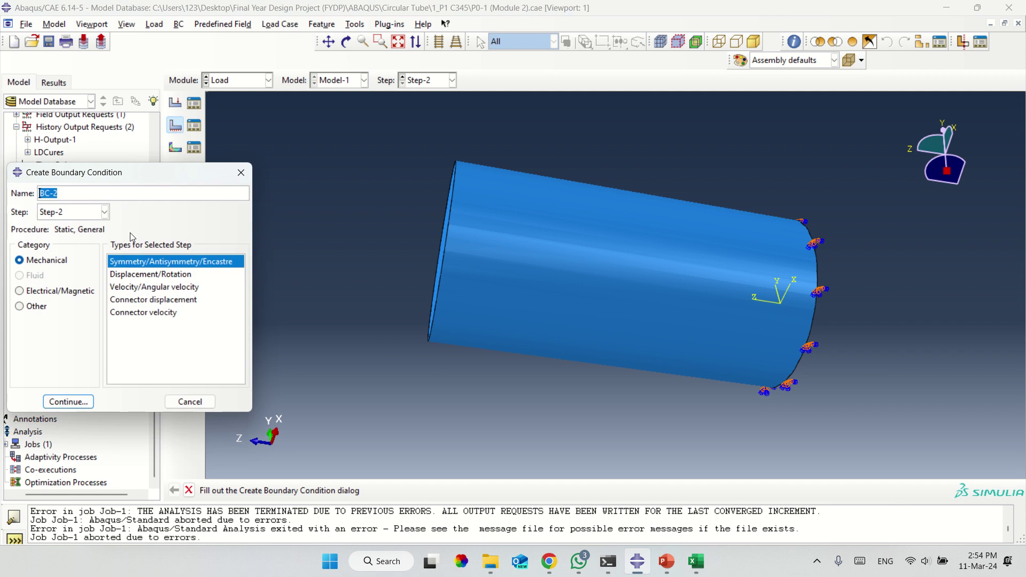
pyautogui.write('Load')
pyautogui.click(68, 401)
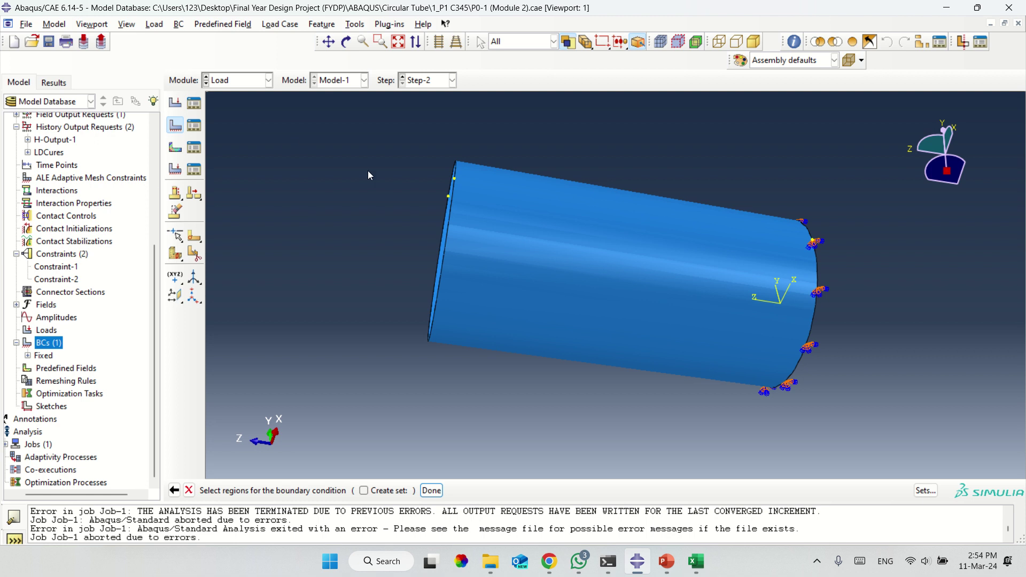
pyautogui.click(346, 41)
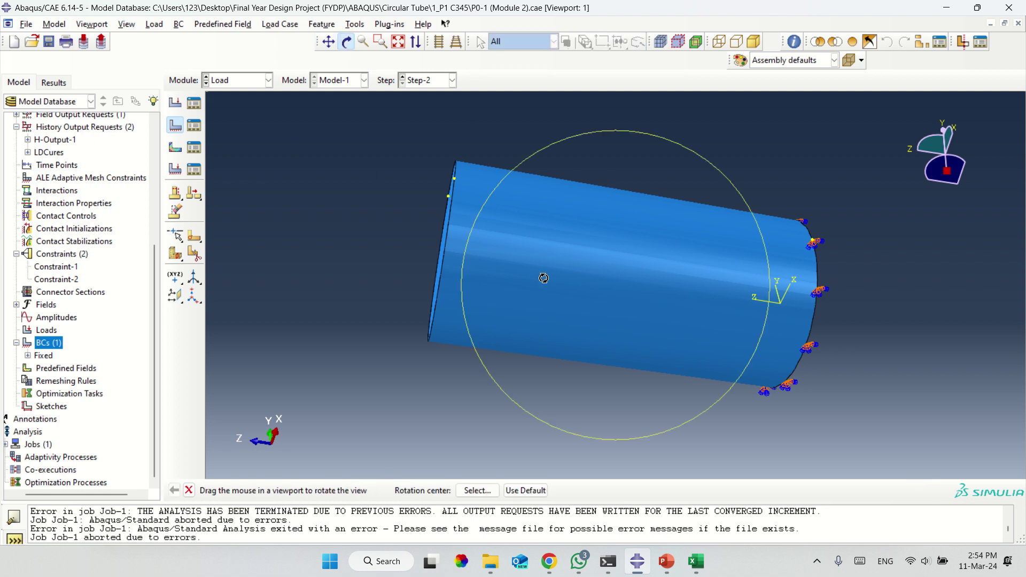
pyautogui.moveTo(543, 277); pyautogui.dragTo(668, 290)
pyautogui.press('Escape')
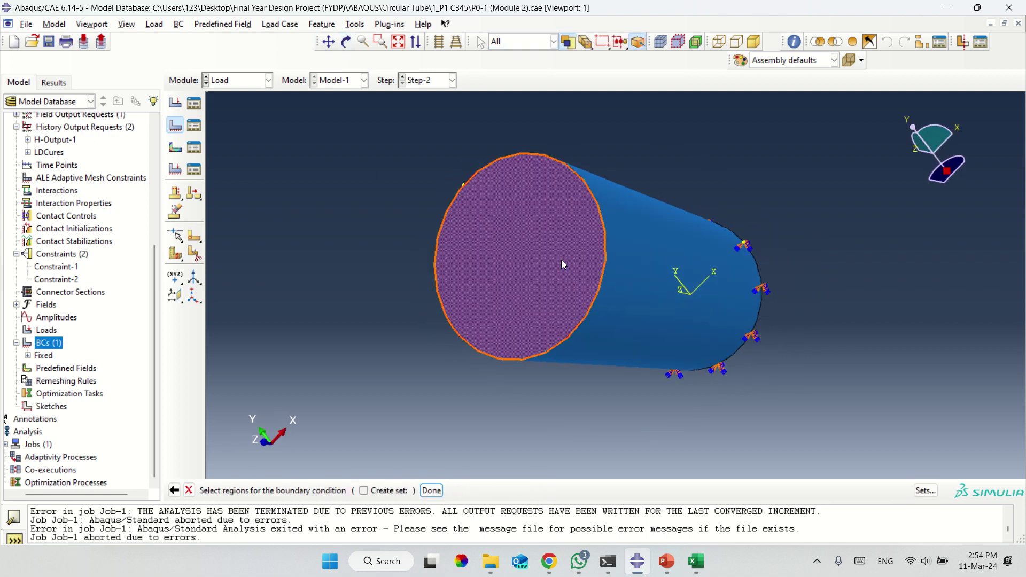
pyautogui.click(561, 260)
pyautogui.click(431, 490)
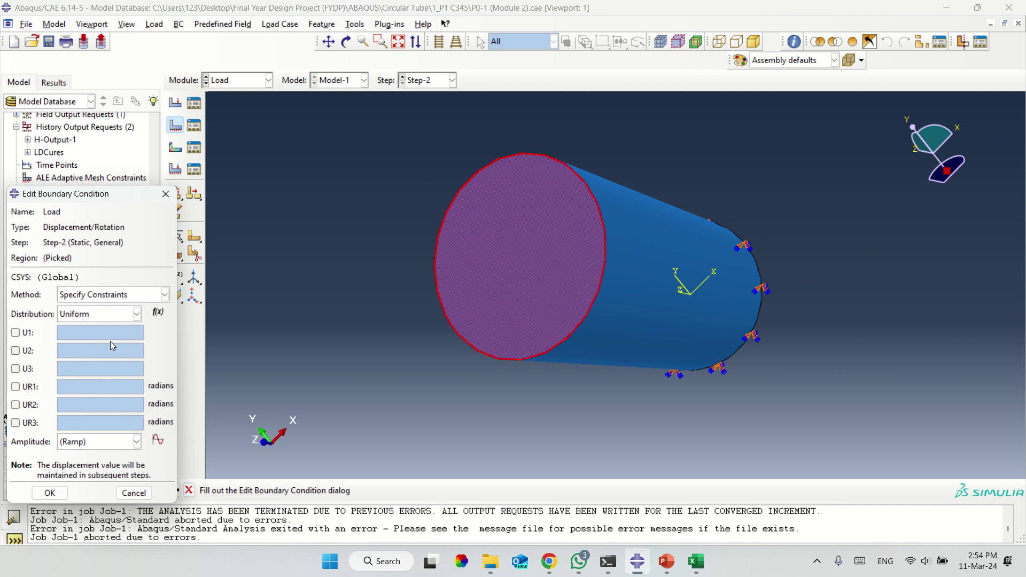
pyautogui.click(15, 368)
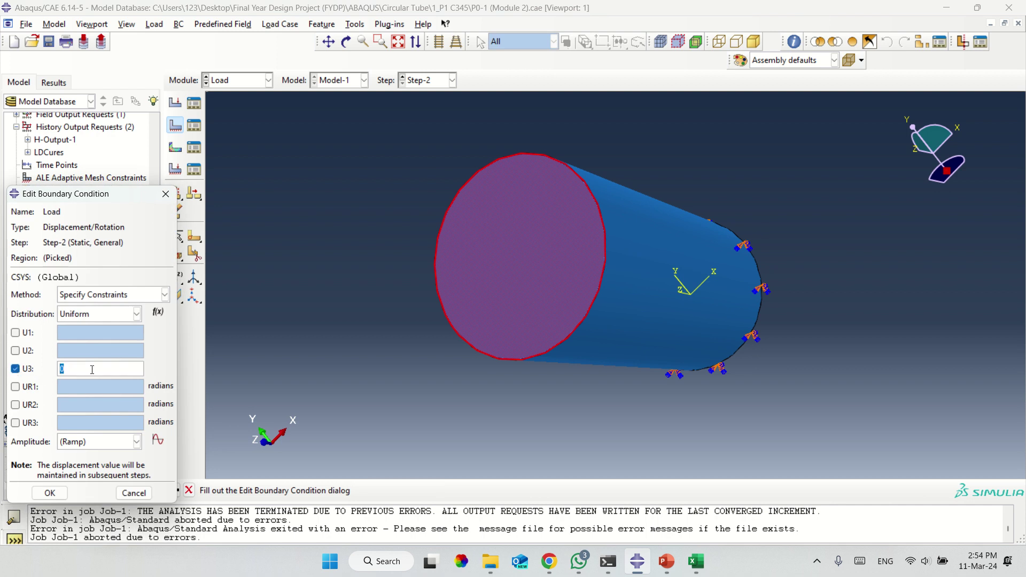
pyautogui.write('-50')
pyautogui.click(47, 498)
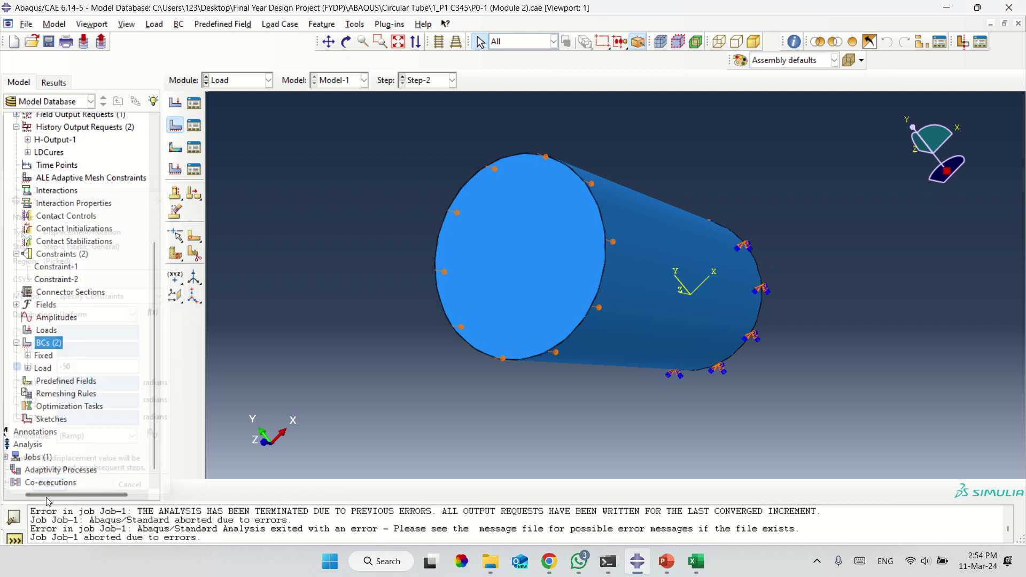
# Orbit the tube side-on to inspect the new load arrows.
pyautogui.click(342, 42)
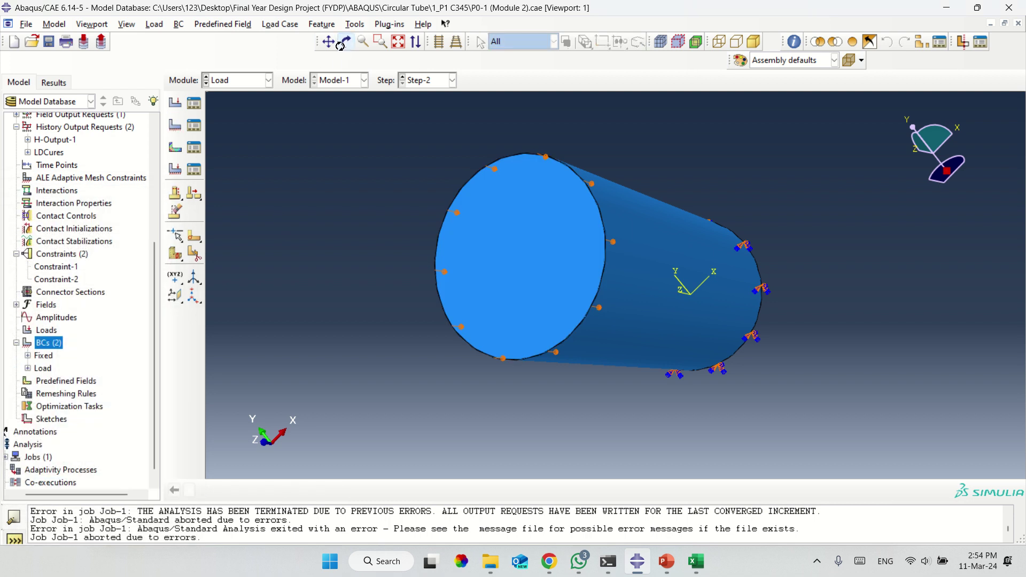
pyautogui.moveTo(584, 254); pyautogui.dragTo(501, 258)
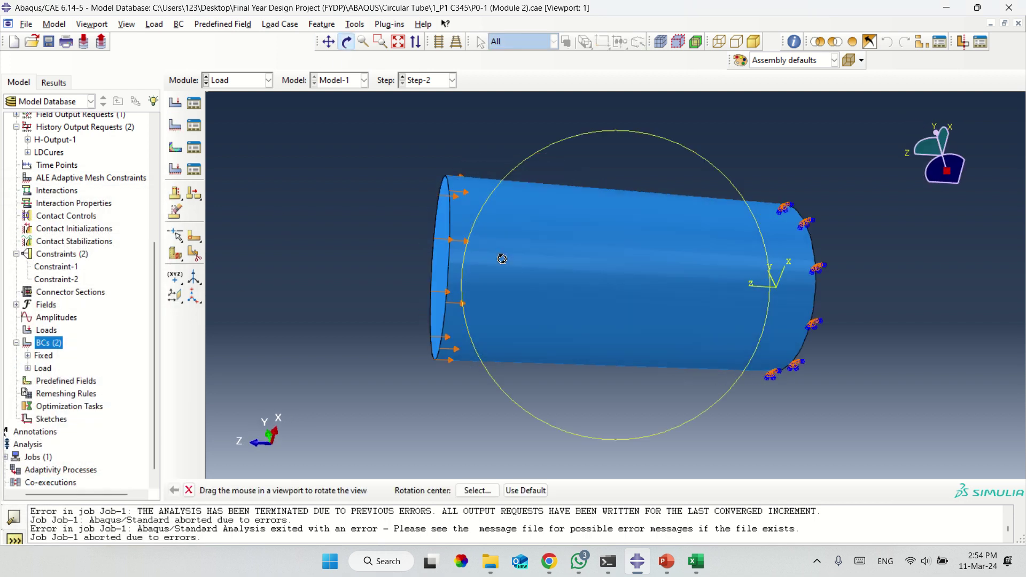
pyautogui.moveTo(622, 279); pyautogui.dragTo(632, 319)
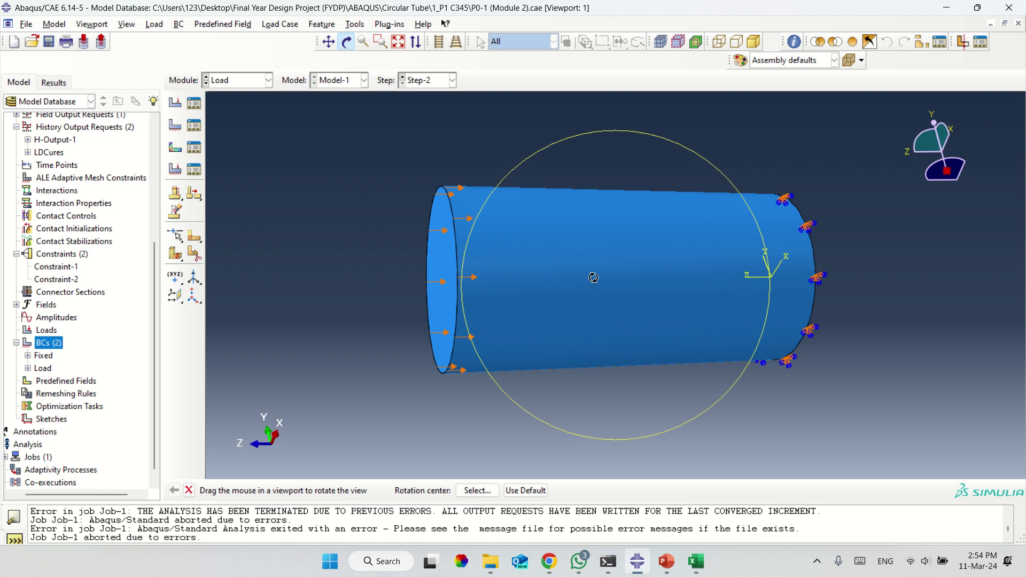
pyautogui.press('Escape')
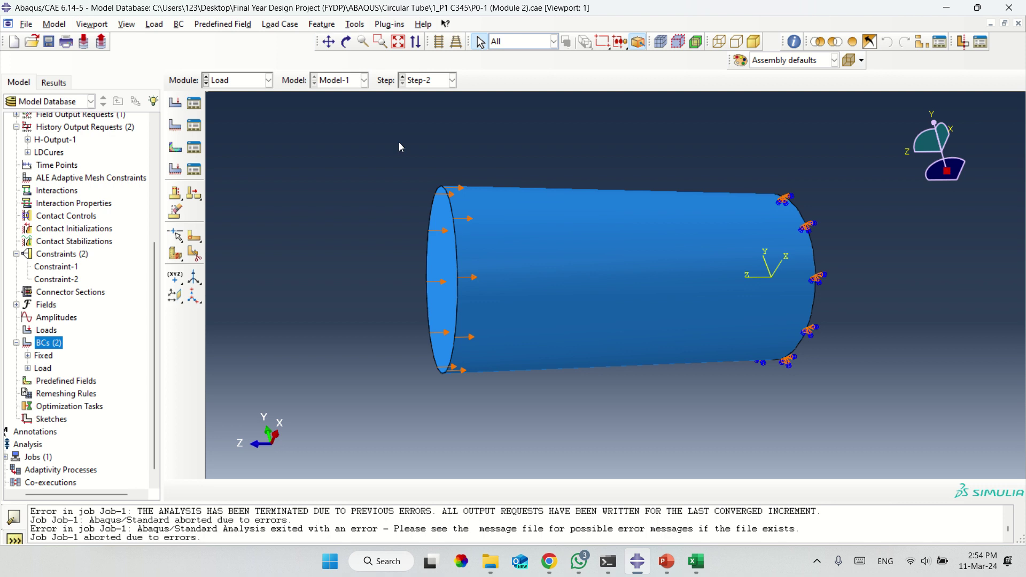
# In the Job module, resubmit Job-1 overwriting old files and open its monitor.
pyautogui.click(244, 82)
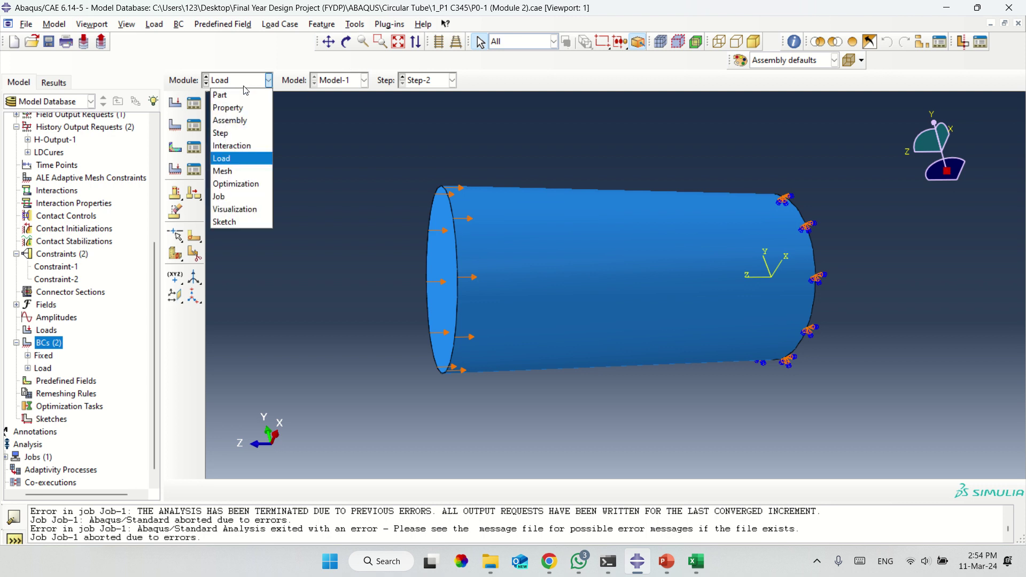
pyautogui.click(223, 196)
pyautogui.click(194, 103)
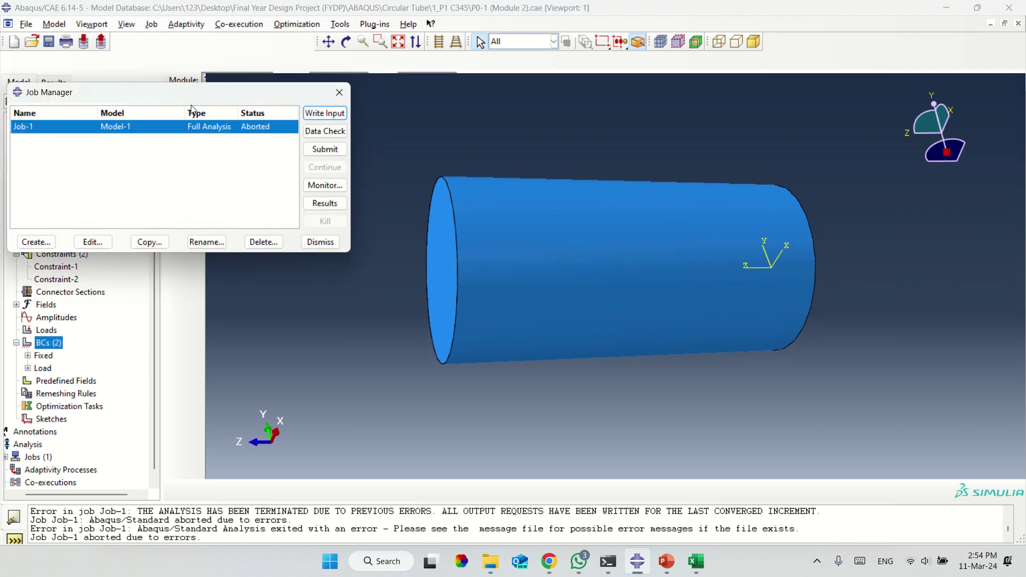
pyautogui.click(321, 151)
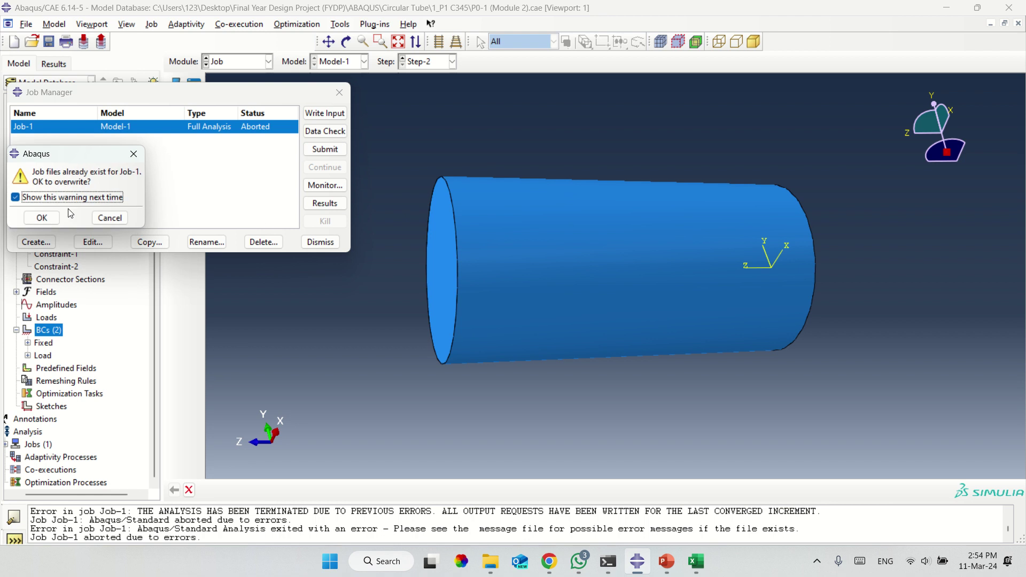
pyautogui.click(42, 218)
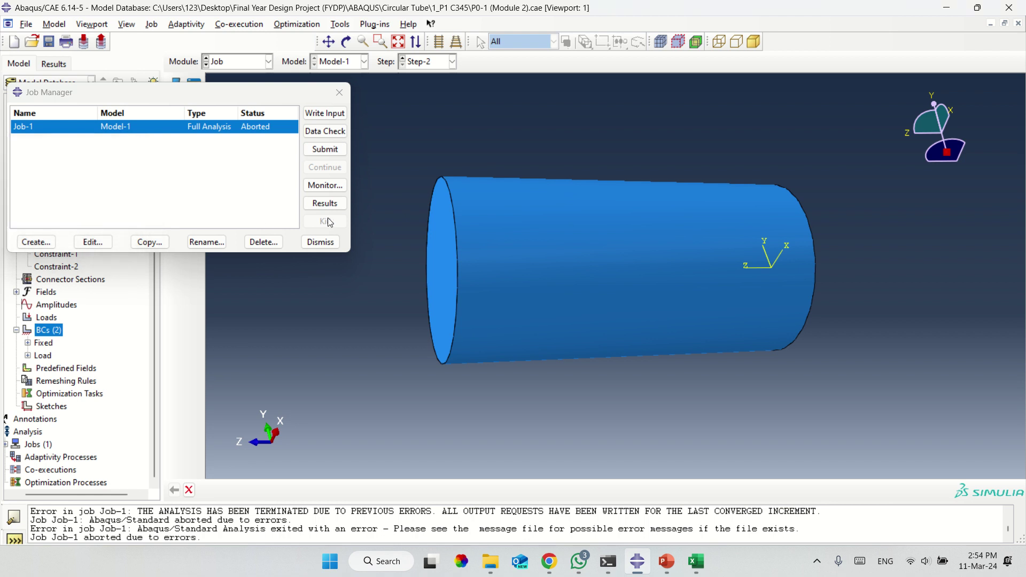
pyautogui.click(324, 186)
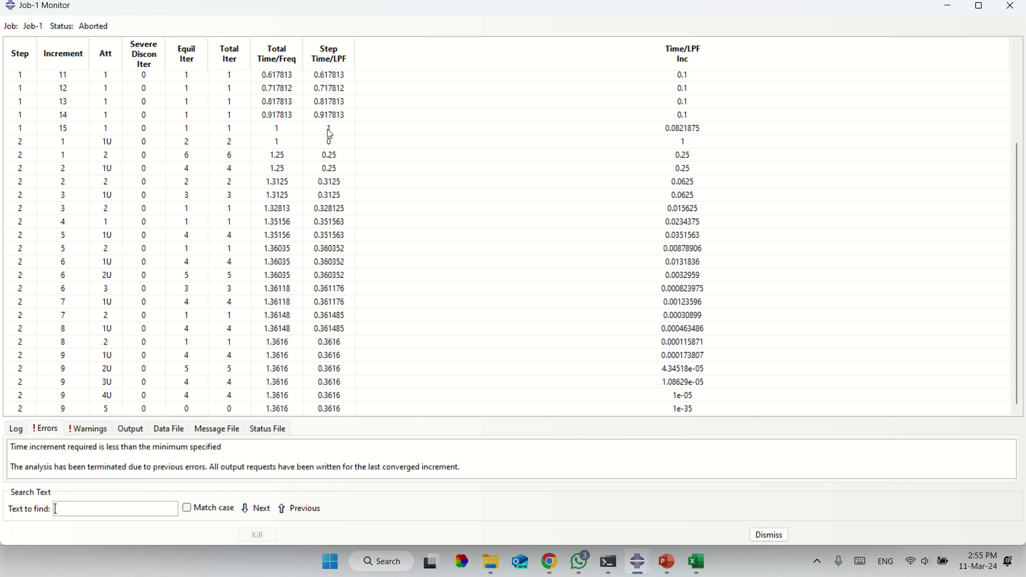
# Check the Job-1 error messages, close the monitor, and open the Job-1 results.
pyautogui.click(49, 431)
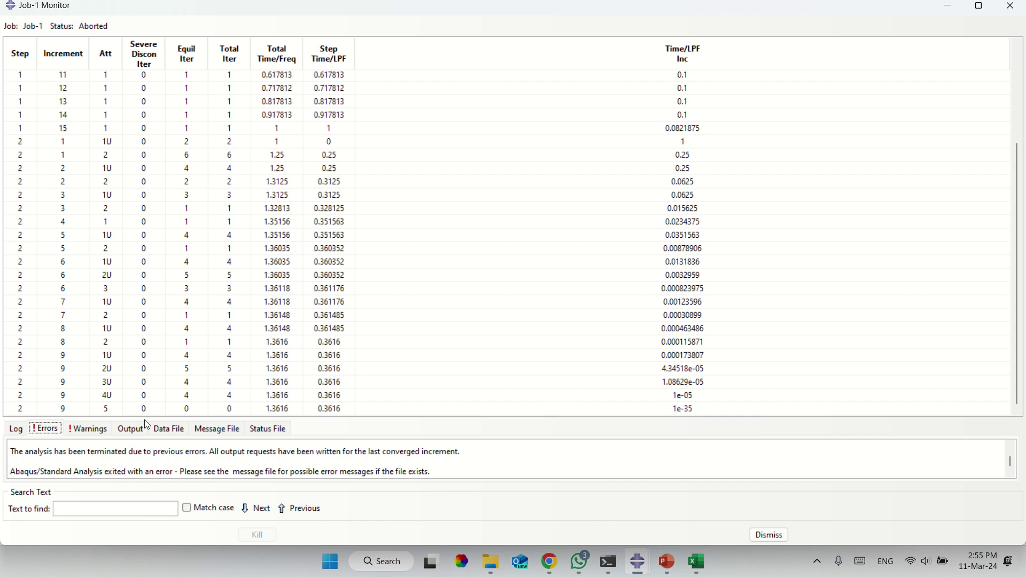
pyautogui.click(1010, 5)
pyautogui.click(322, 206)
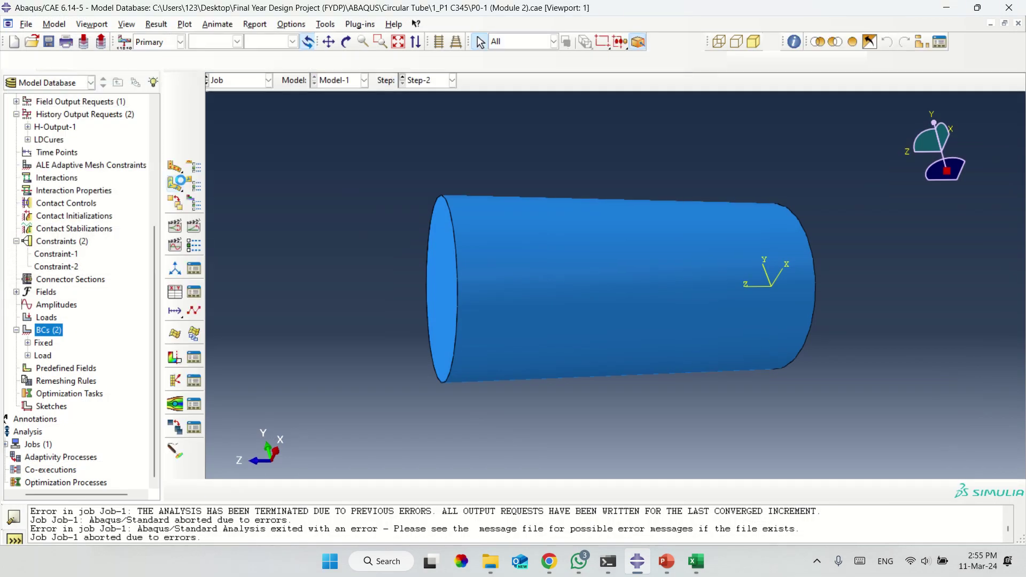
# Plot the Mises stress contour on the deformed tube and rotate it to inspect the stress.
pyautogui.click(175, 167)
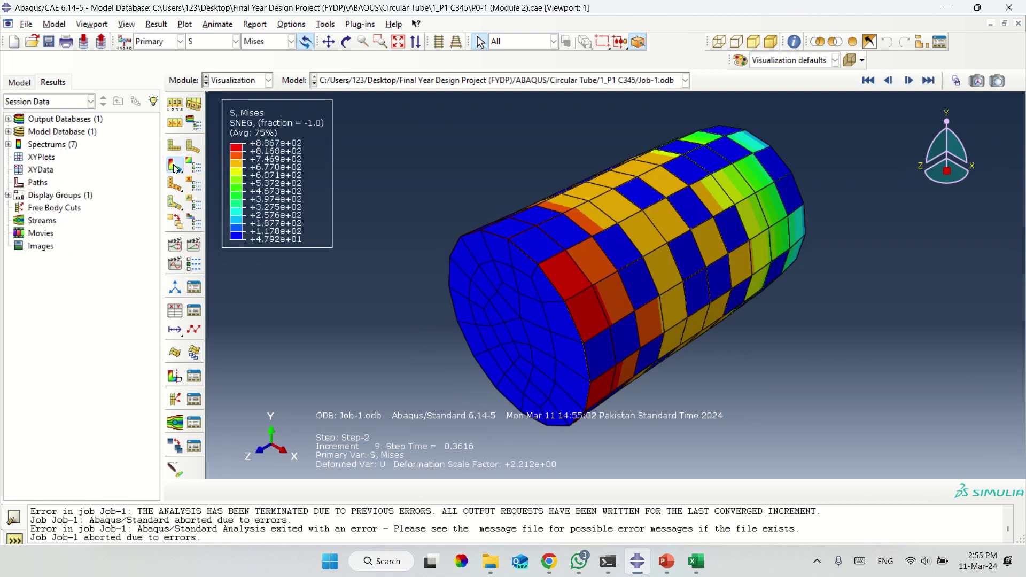
pyautogui.click(346, 41)
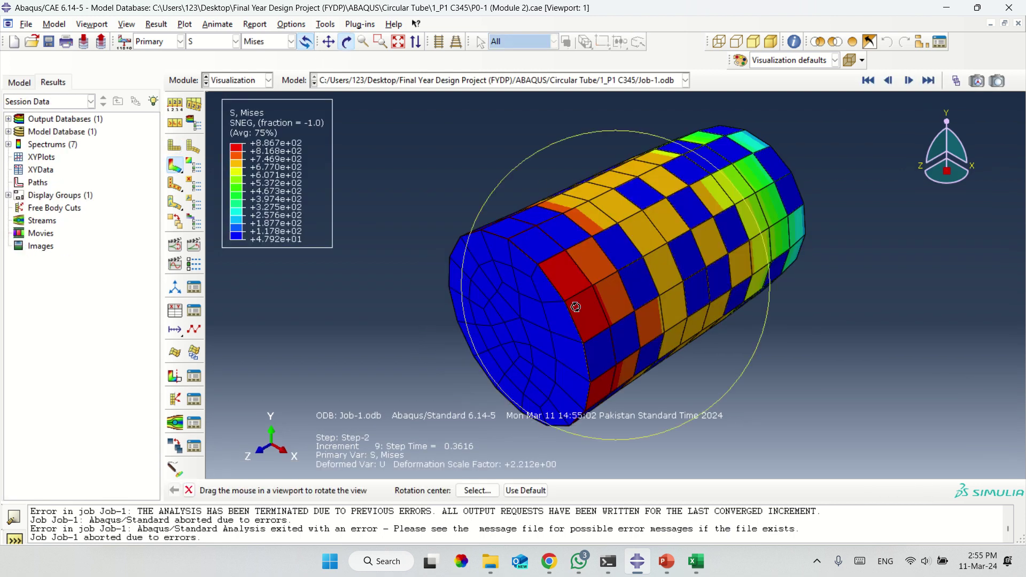
pyautogui.moveTo(575, 307); pyautogui.dragTo(729, 112)
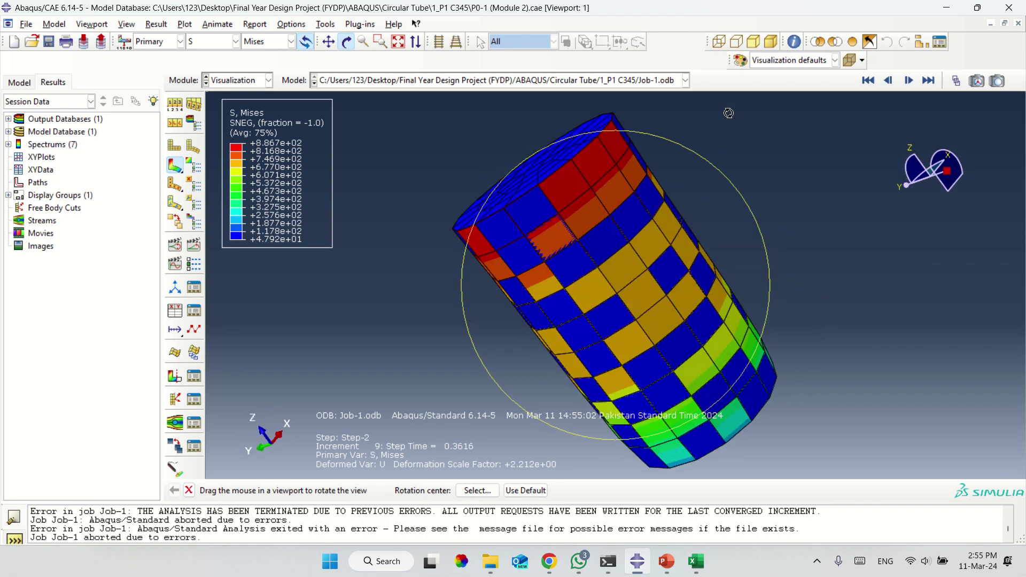
pyautogui.moveTo(681, 231); pyautogui.dragTo(549, 327)
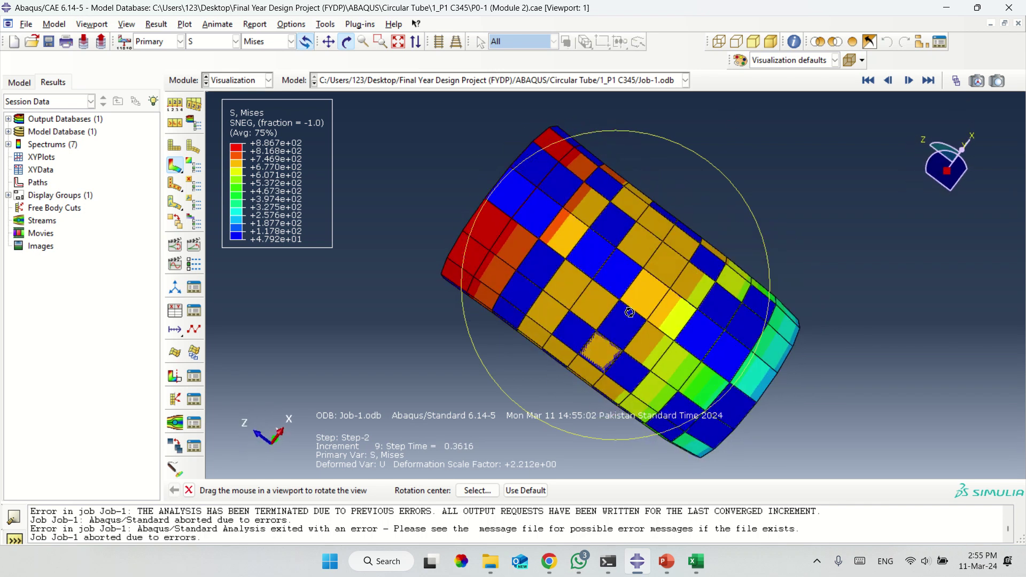
pyautogui.moveTo(629, 312); pyautogui.dragTo(613, 295)
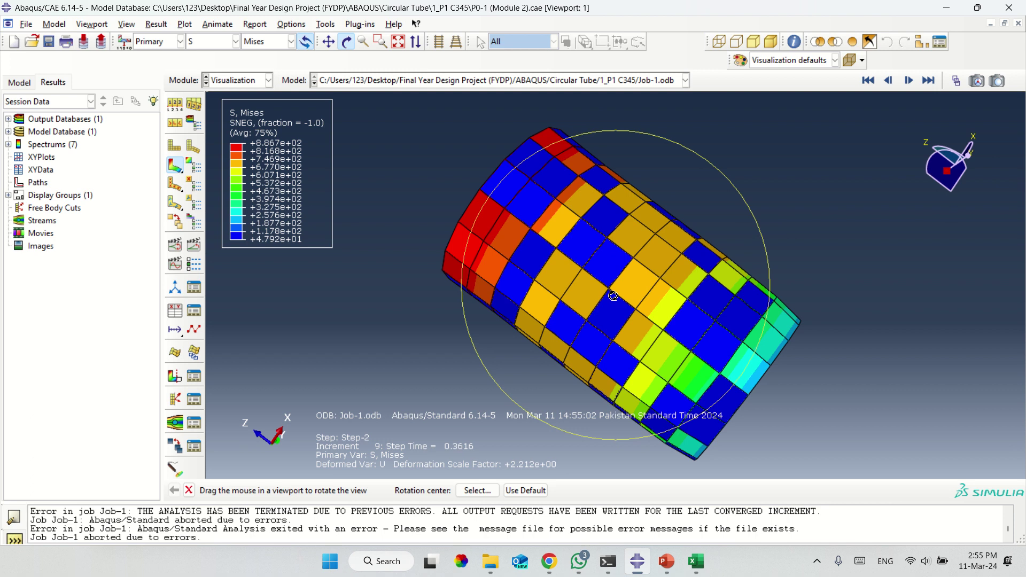
pyautogui.press('Escape')
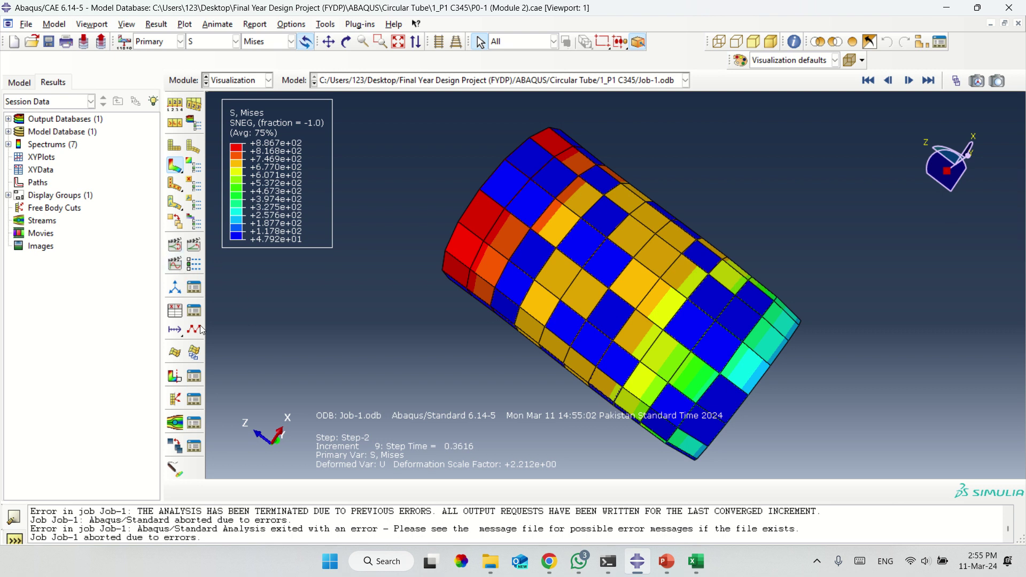
# Select the top-surface nodes' RF3 reaction force rows from the ODB history output.
pyautogui.click(171, 317)
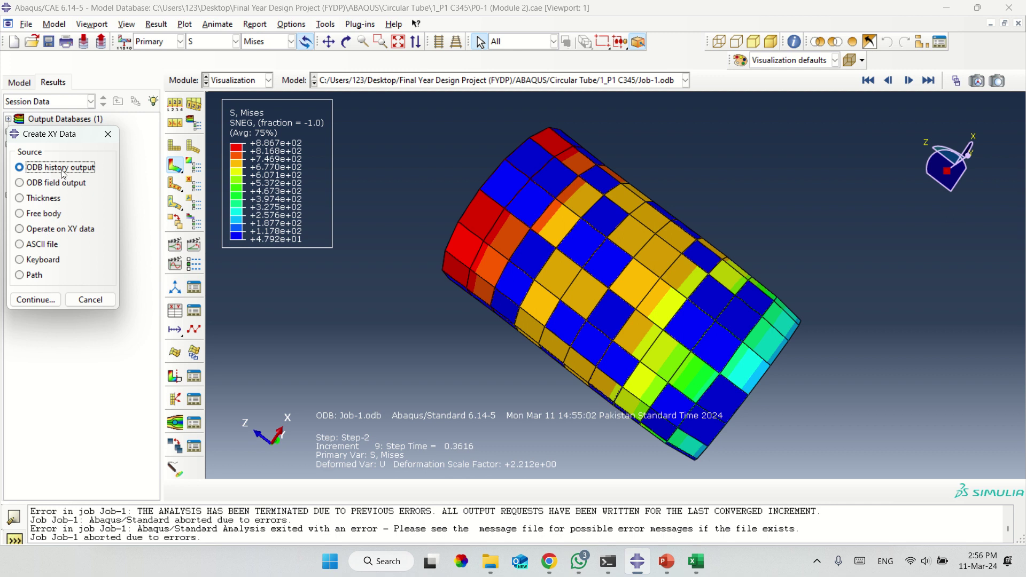
pyautogui.click(36, 300)
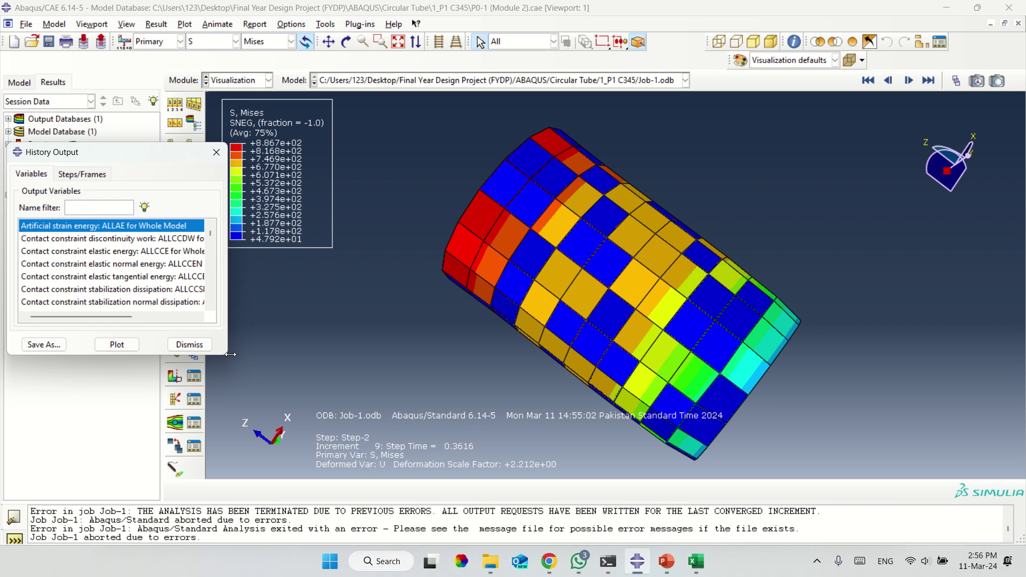
pyautogui.moveTo(226, 351); pyautogui.dragTo(451, 529)
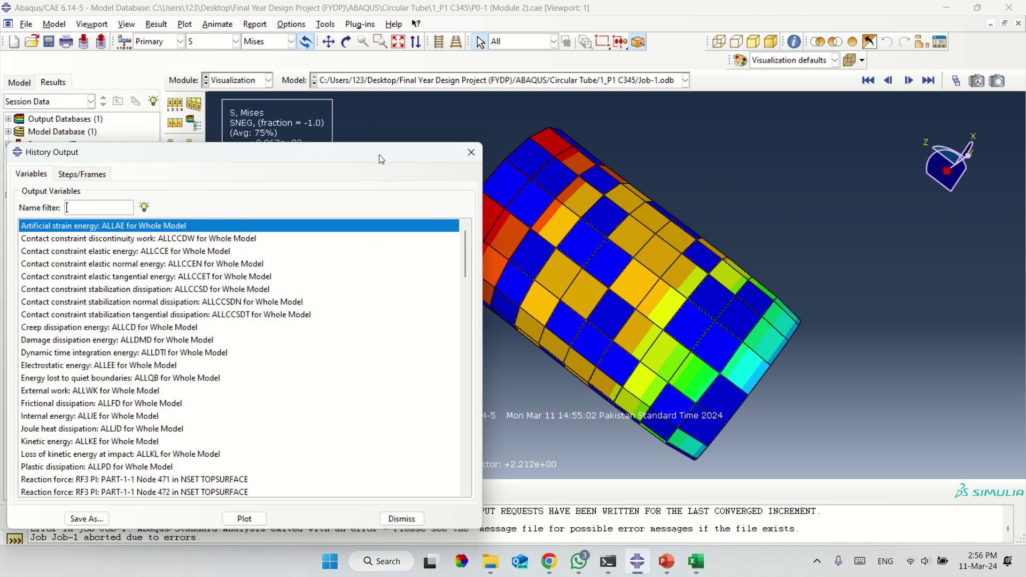
pyautogui.moveTo(396, 147); pyautogui.dragTo(491, 66)
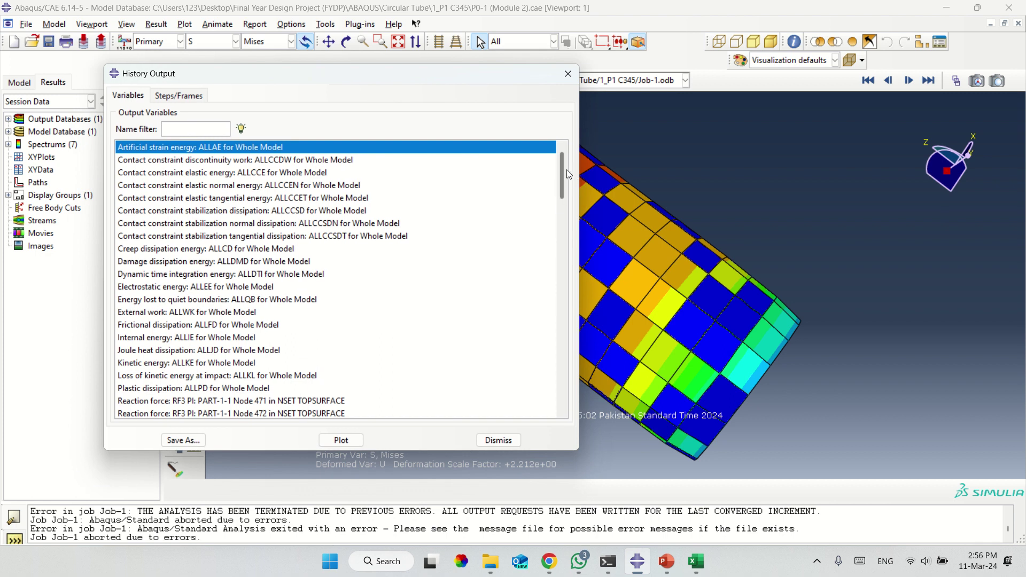
pyautogui.moveTo(563, 166); pyautogui.dragTo(557, 209)
pyautogui.moveTo(206, 182); pyautogui.dragTo(212, 280)
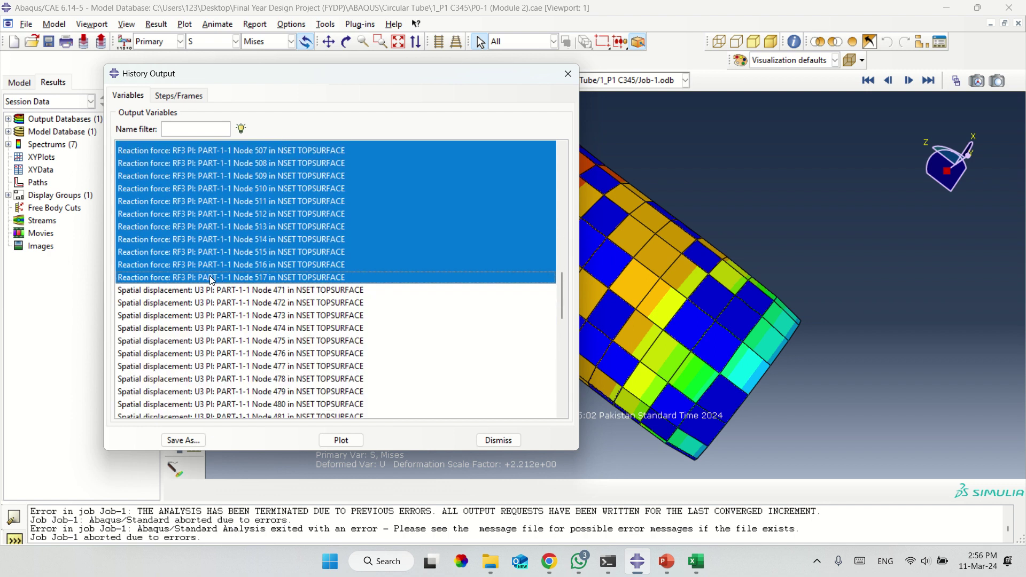
# Save the selected RF3 curves with sum((XY,XY,...)) as XY data named Force.
pyautogui.click(183, 440)
pyautogui.write('Force')
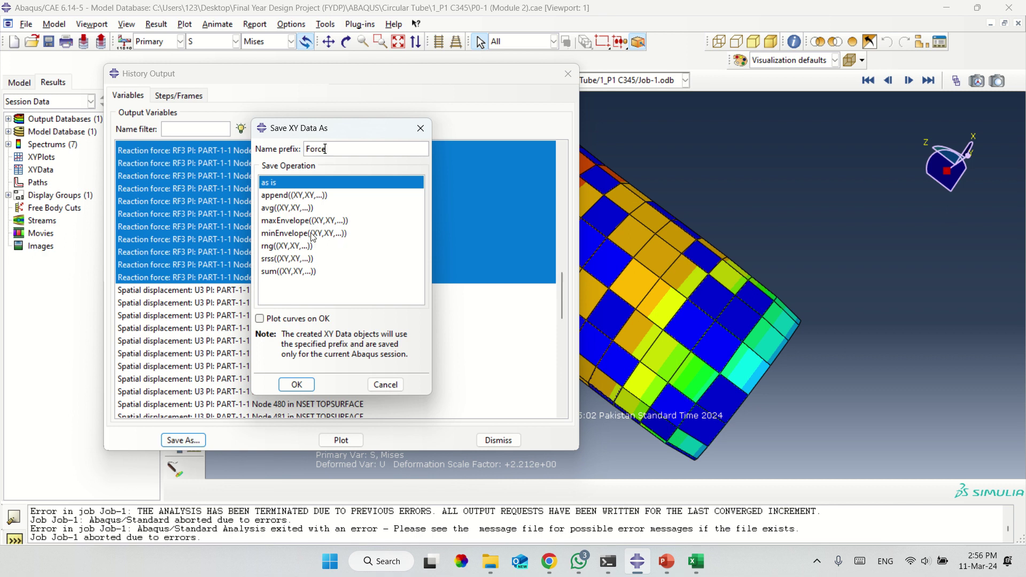
pyautogui.click(282, 209)
pyautogui.moveTo(321, 149); pyautogui.dragTo(195, 152)
pyautogui.write('Force')
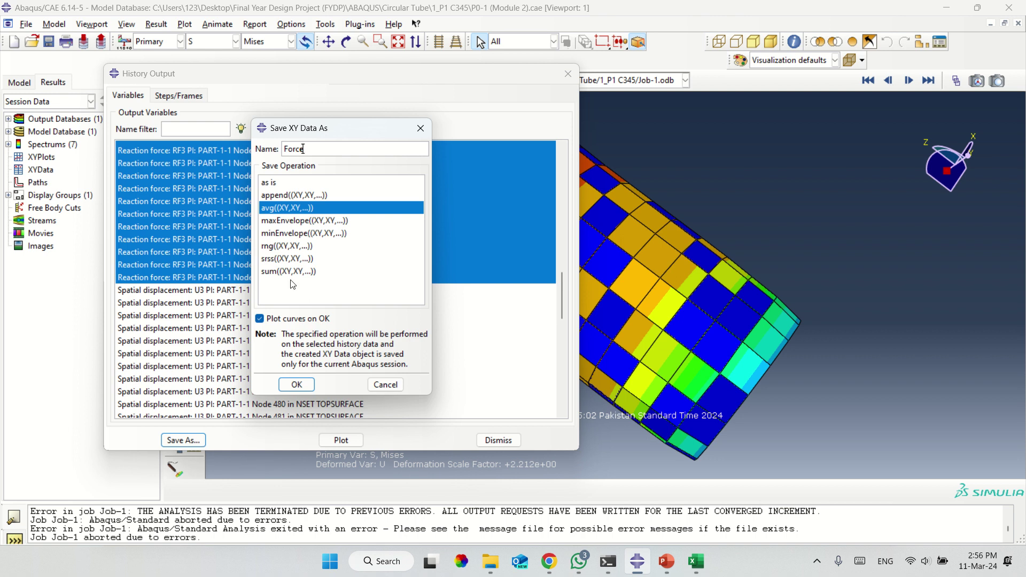
pyautogui.click(289, 271)
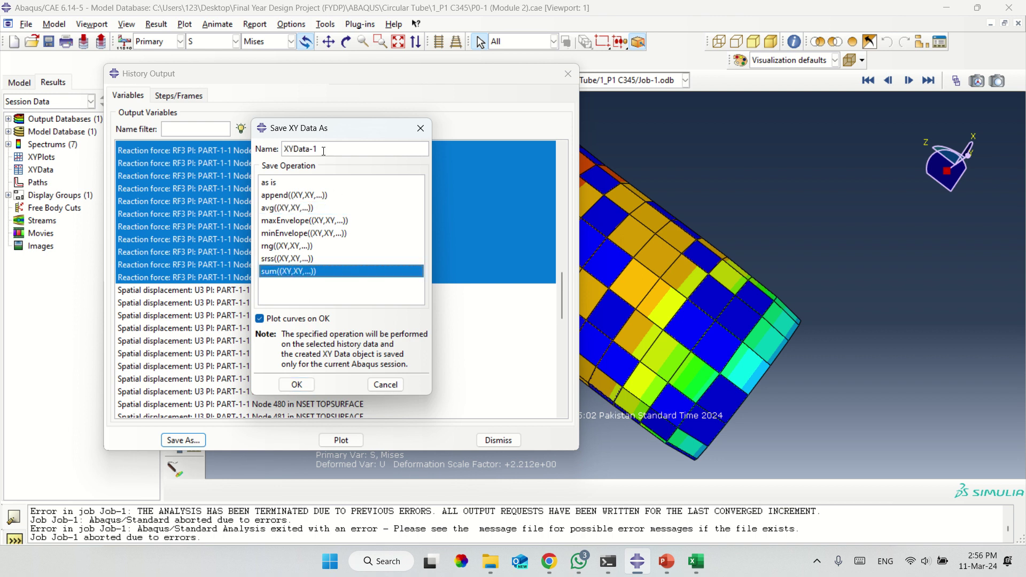
pyautogui.moveTo(324, 151); pyautogui.dragTo(201, 145)
pyautogui.write('Force')
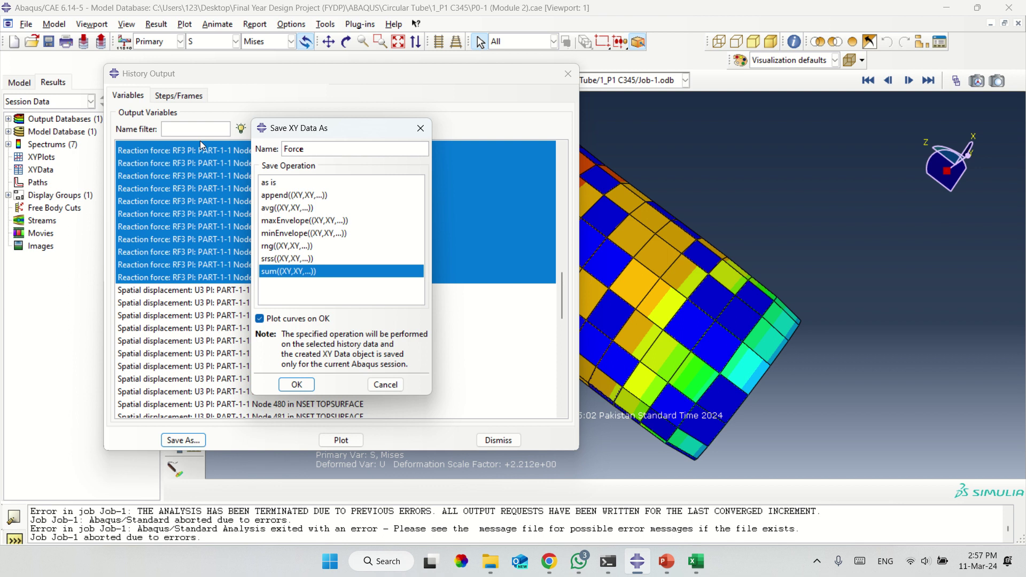
pyautogui.click(300, 384)
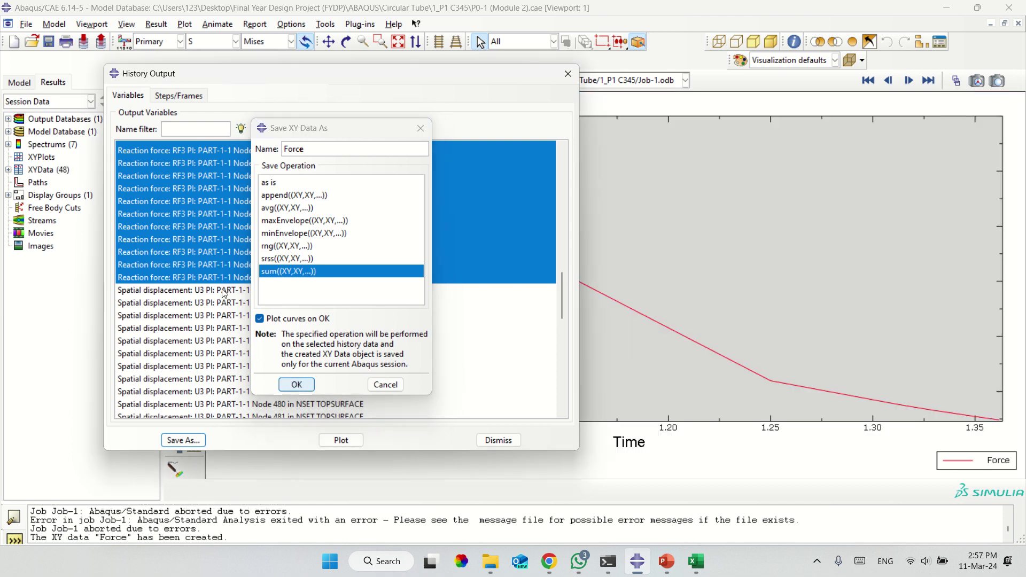
# Save the top-surface U3 displacement rows averaged with avg((XY,XY,...)) as Displacement, then close History Output.
pyautogui.click(225, 291)
pyautogui.moveTo(224, 298); pyautogui.dragTo(209, 363)
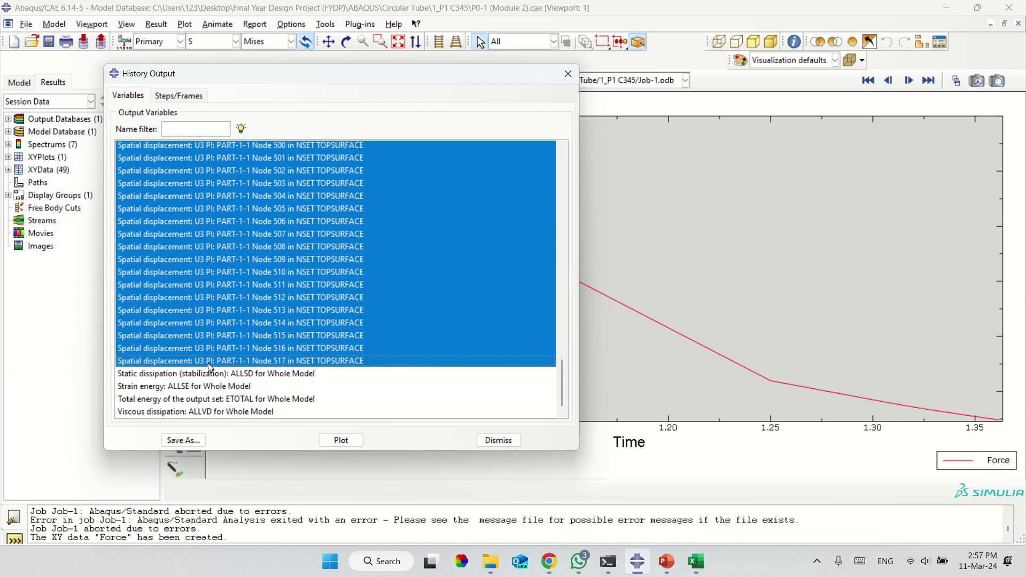
pyautogui.click(191, 440)
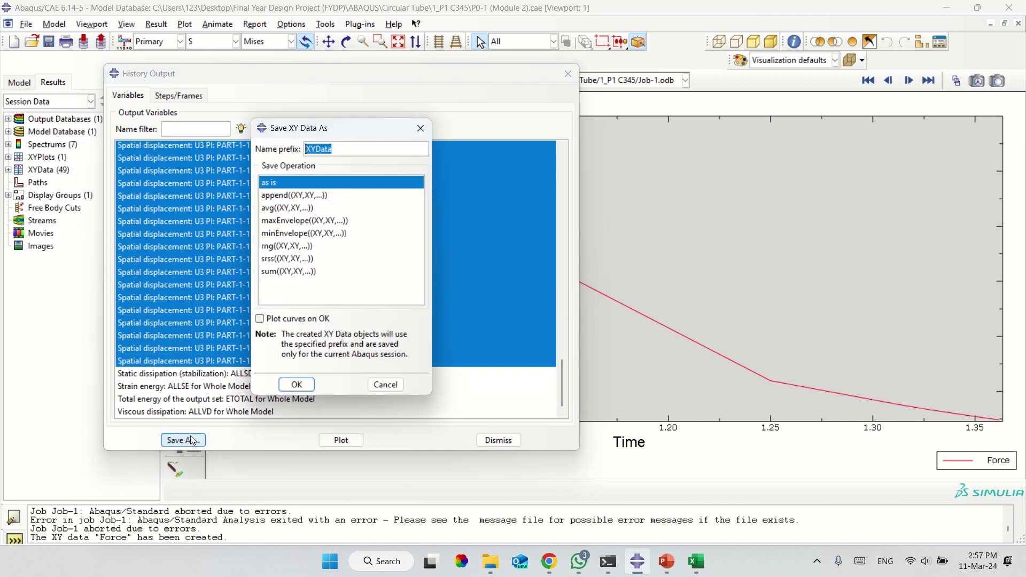
pyautogui.click(286, 208)
pyautogui.moveTo(328, 152); pyautogui.dragTo(230, 150)
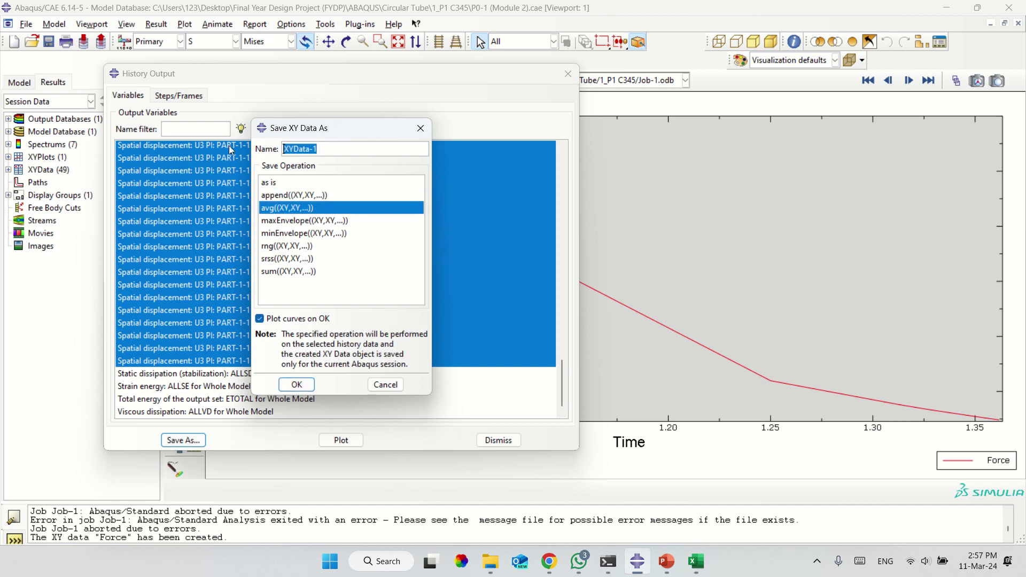
pyautogui.write('Displacement')
pyautogui.click(297, 386)
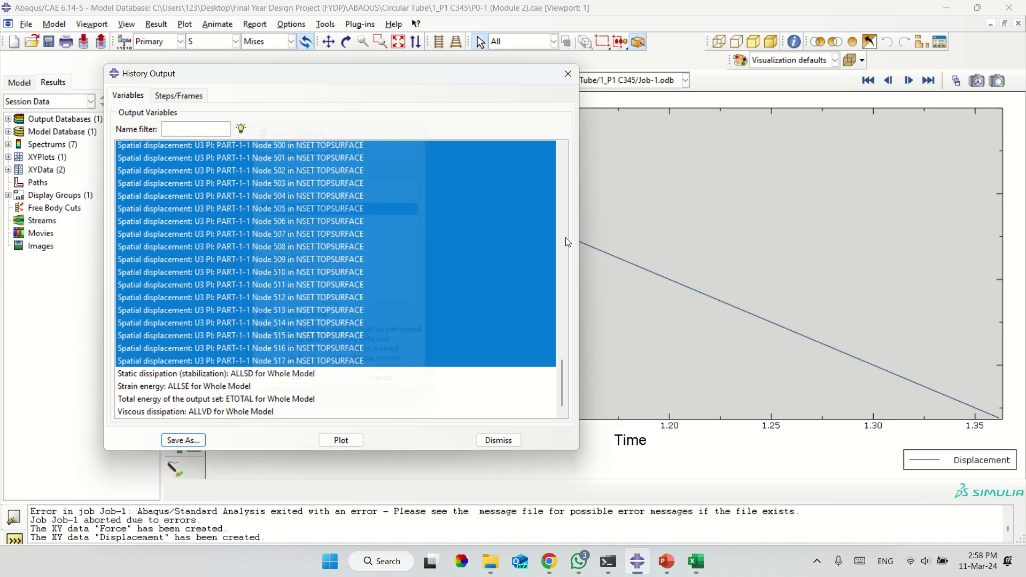
pyautogui.click(567, 73)
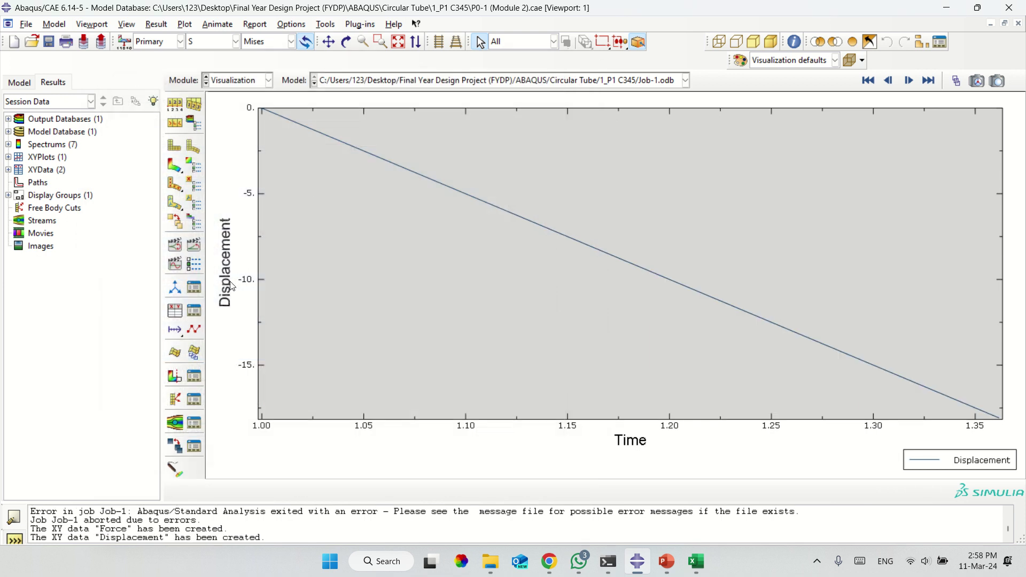
# Start a combine expression from existing XY data using Displacement and Force.
pyautogui.click(181, 314)
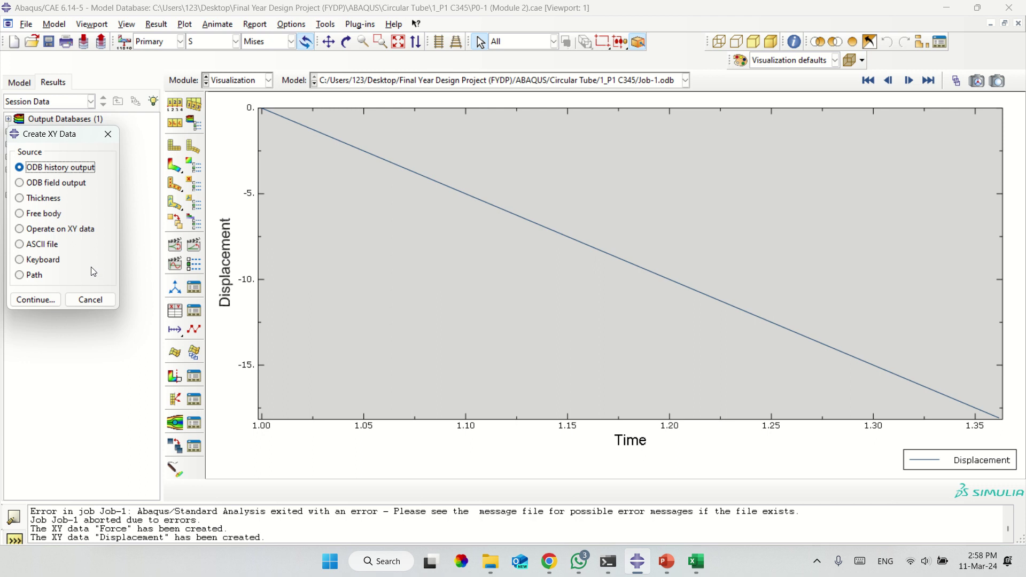
pyautogui.click(59, 231)
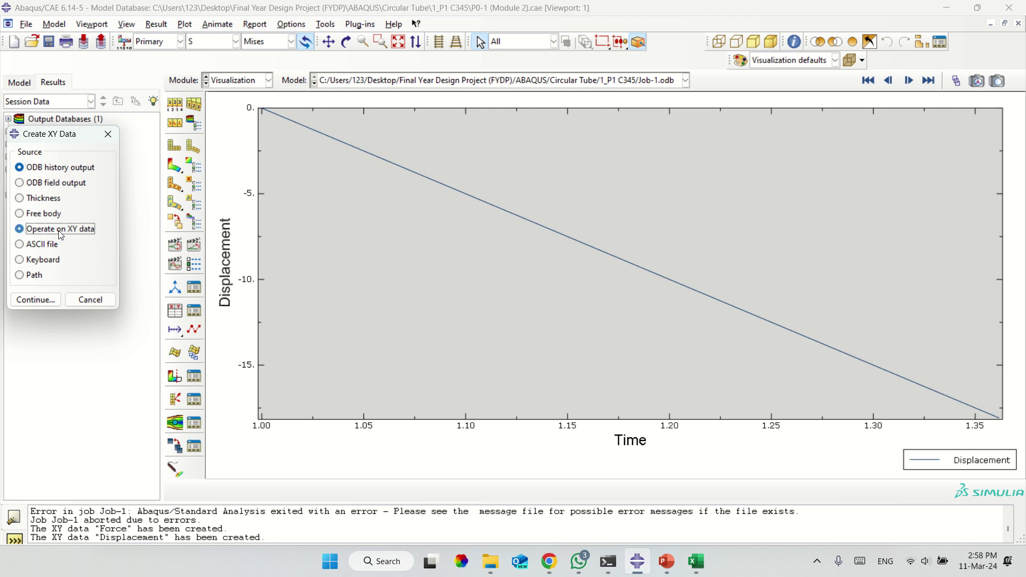
pyautogui.click(52, 301)
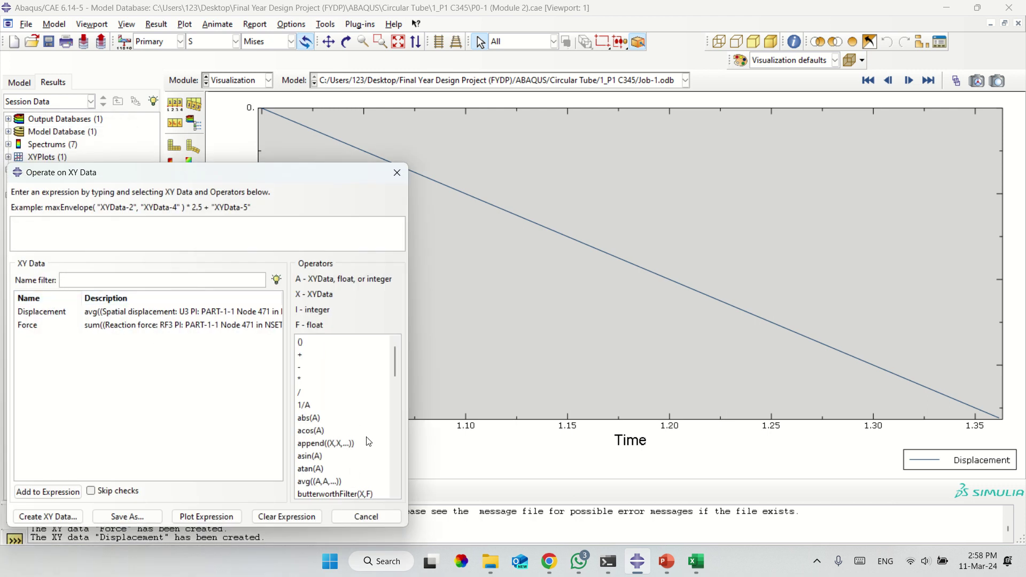
pyautogui.moveTo(396, 370); pyautogui.dragTo(395, 383)
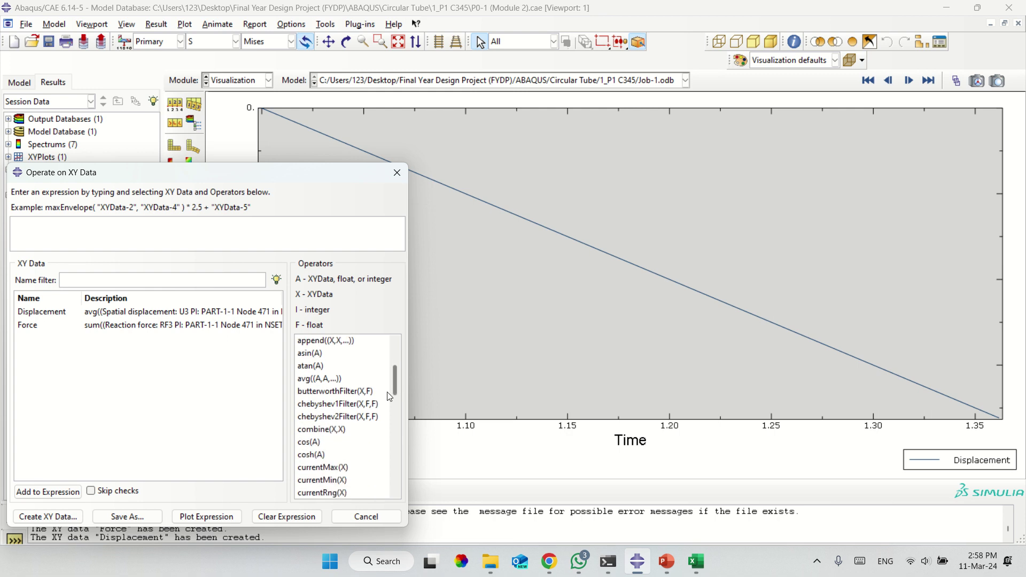
pyautogui.click(343, 429)
pyautogui.doubleClick(345, 430)
pyautogui.doubleClick(89, 314)
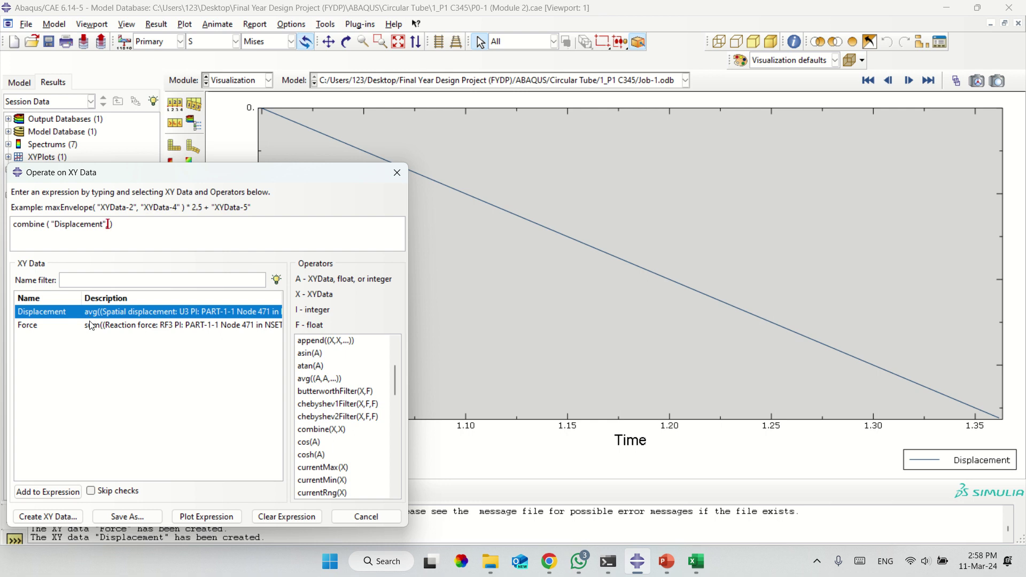
pyautogui.doubleClick(91, 326)
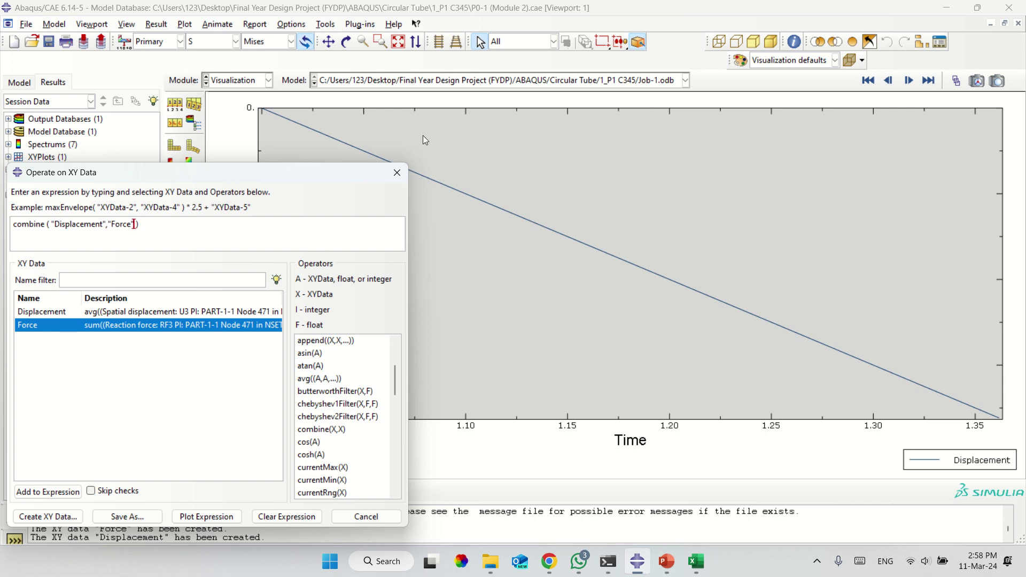
# Edit the expression to combine(-"Displacement",-"Force"/1000), plot it, and close the dialog.
pyautogui.click(858, 560)
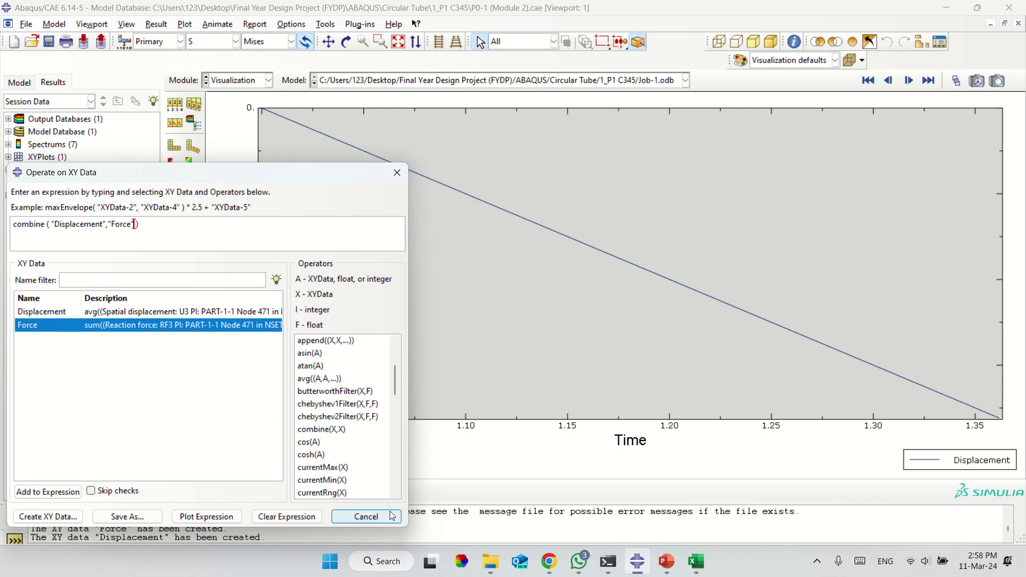
pyautogui.click(181, 556)
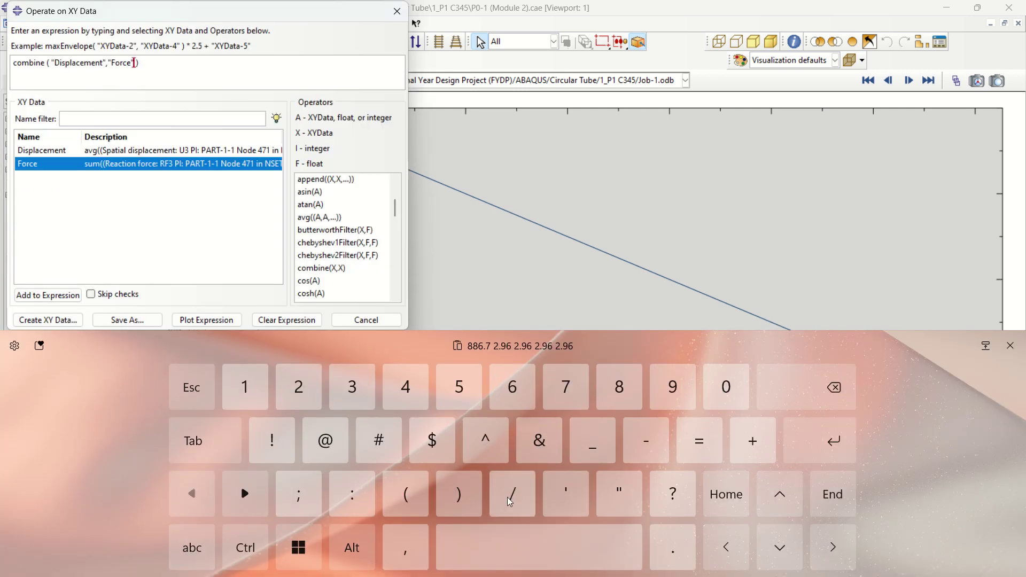
pyautogui.write('/')
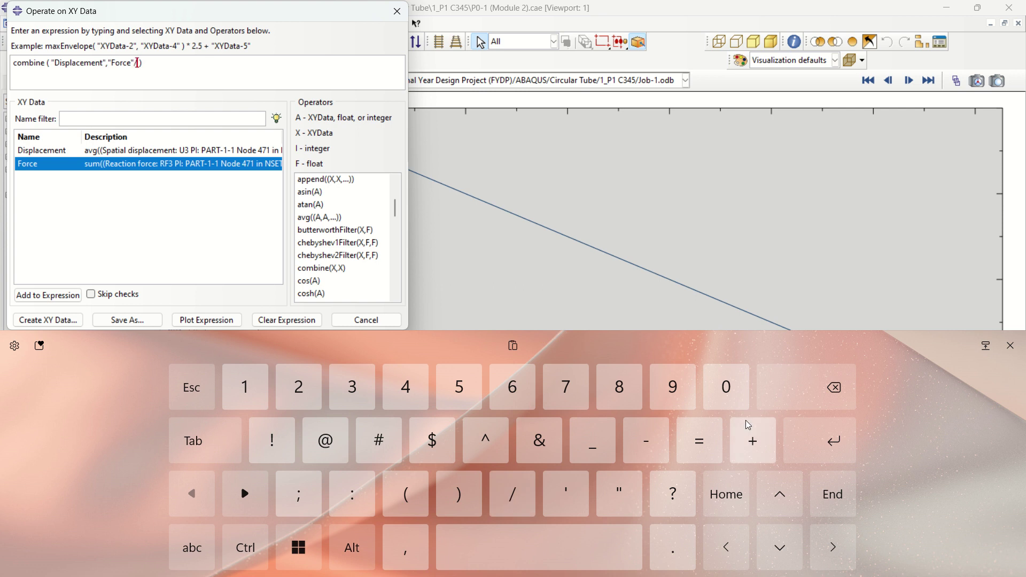
pyautogui.write('1000')
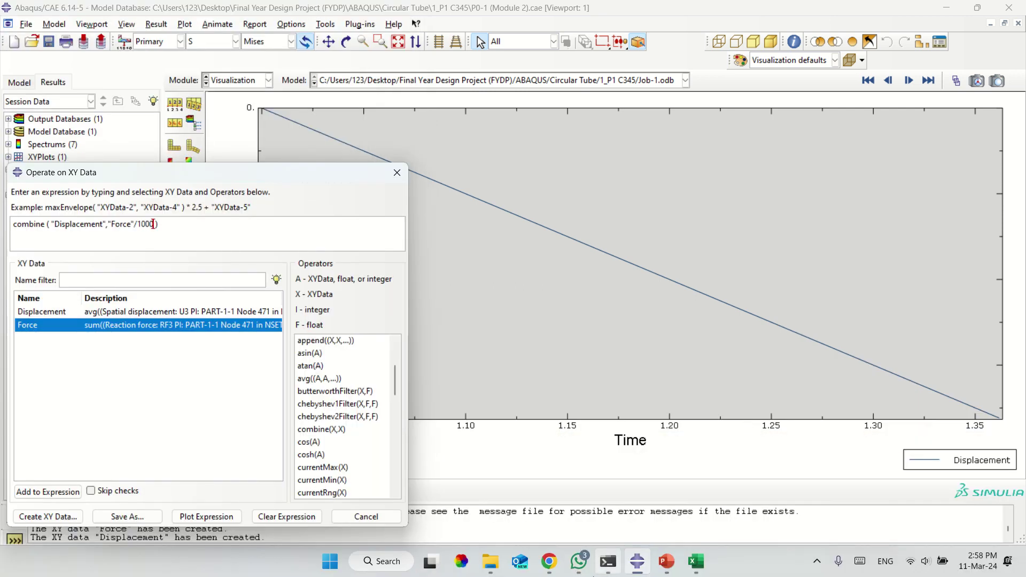
pyautogui.moveTo(594, 575)
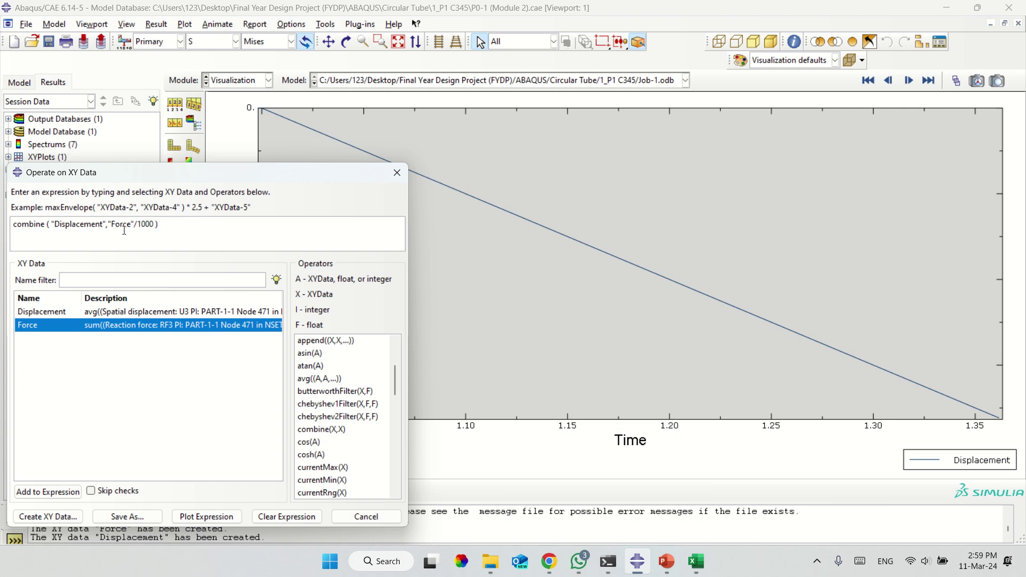
pyautogui.click(109, 224)
pyautogui.write('"')
pyautogui.click(48, 225)
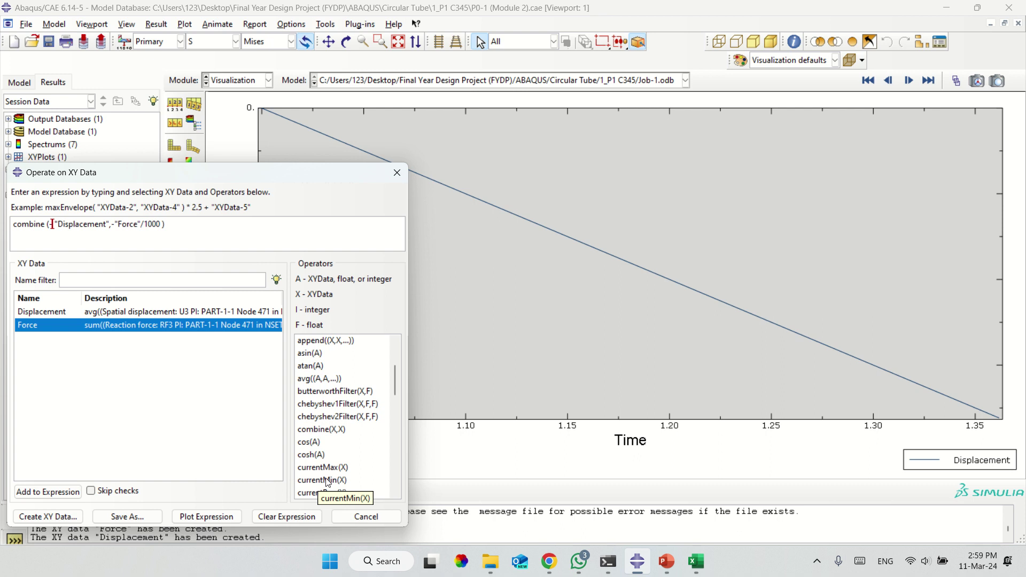
pyautogui.click(189, 521)
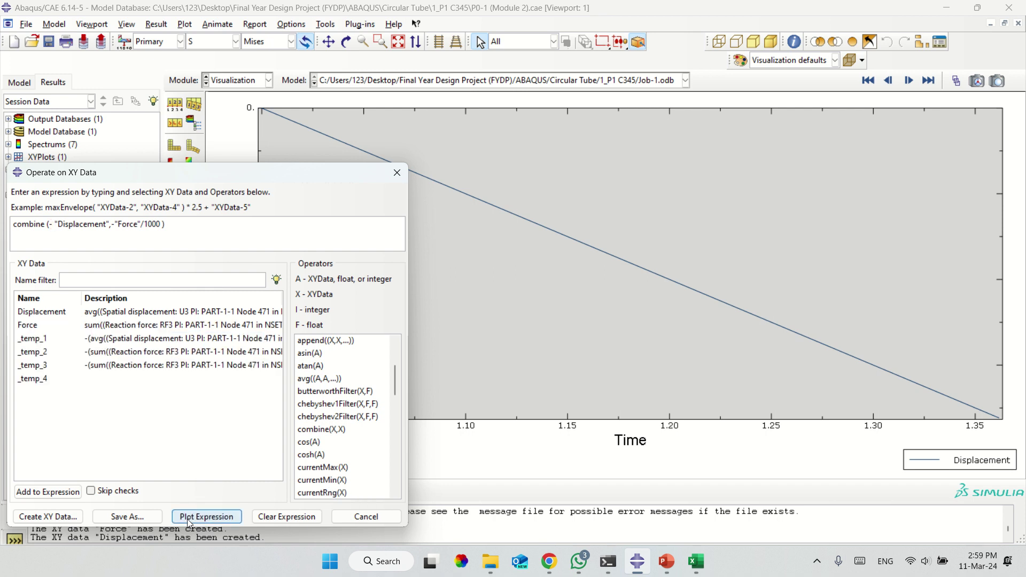
pyautogui.click(189, 522)
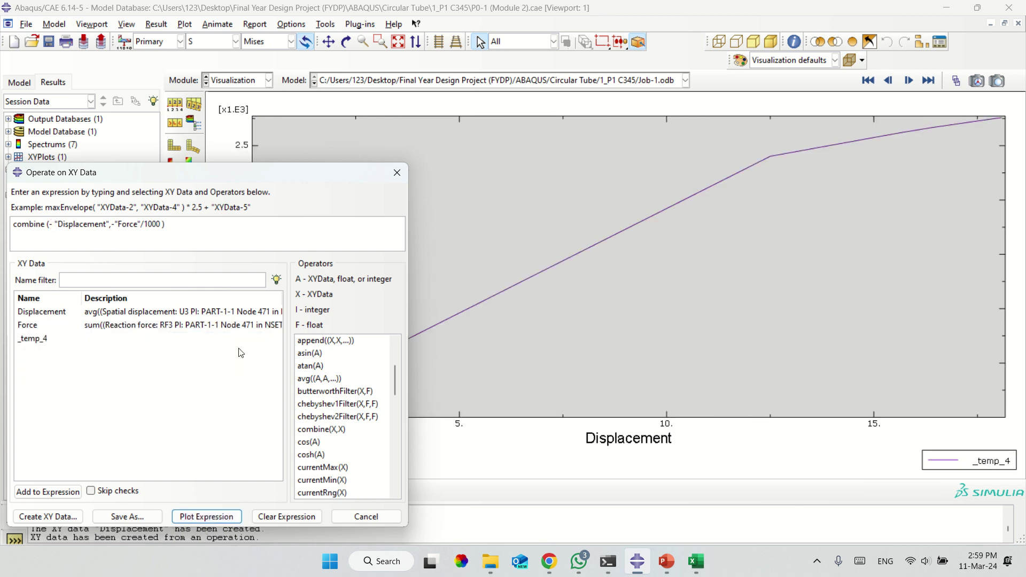
pyautogui.click(397, 173)
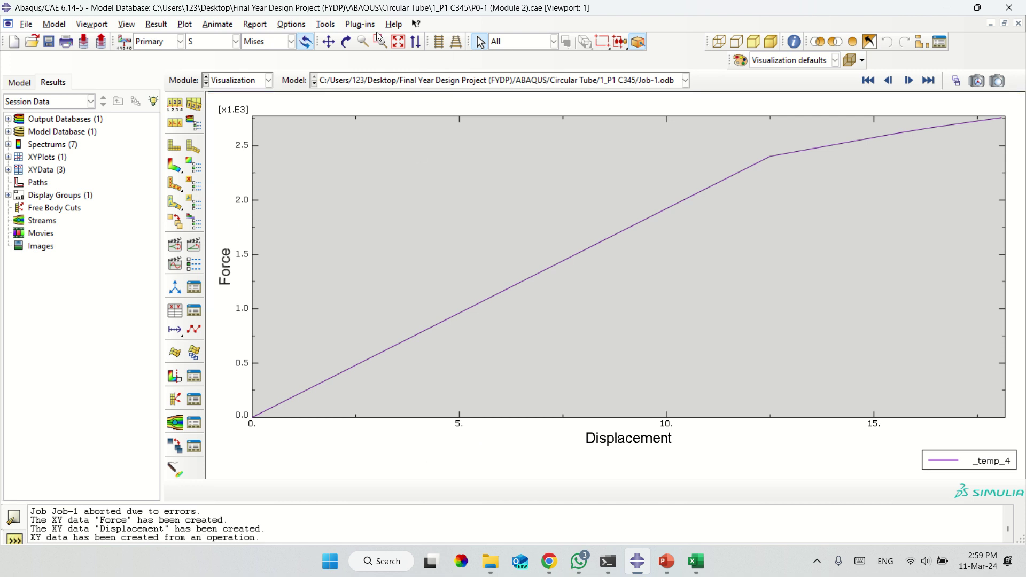
# Send the current XY plot's data to Excel with the Excel Utilities plug-in.
pyautogui.click(359, 25)
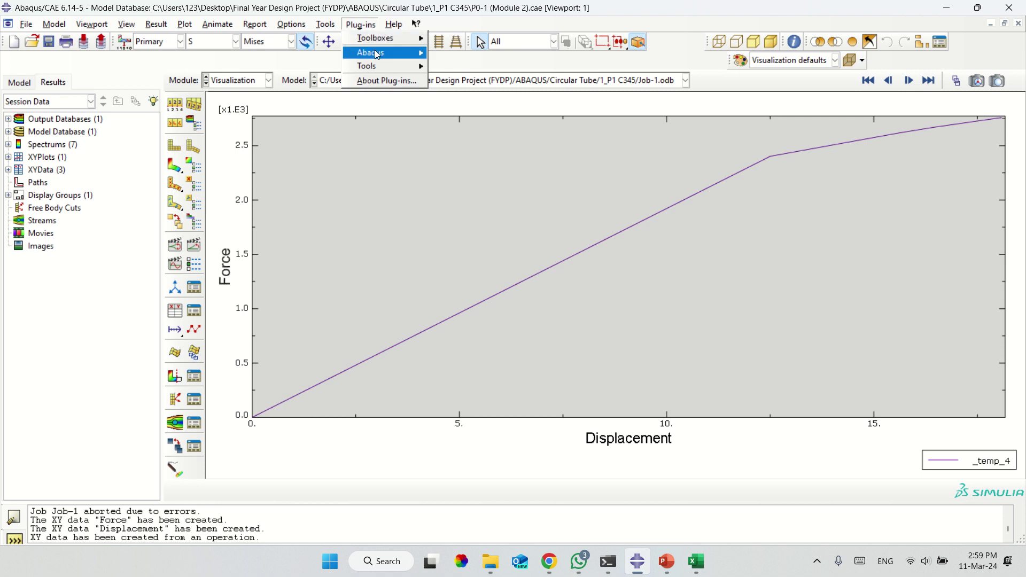
pyautogui.moveTo(378, 54)
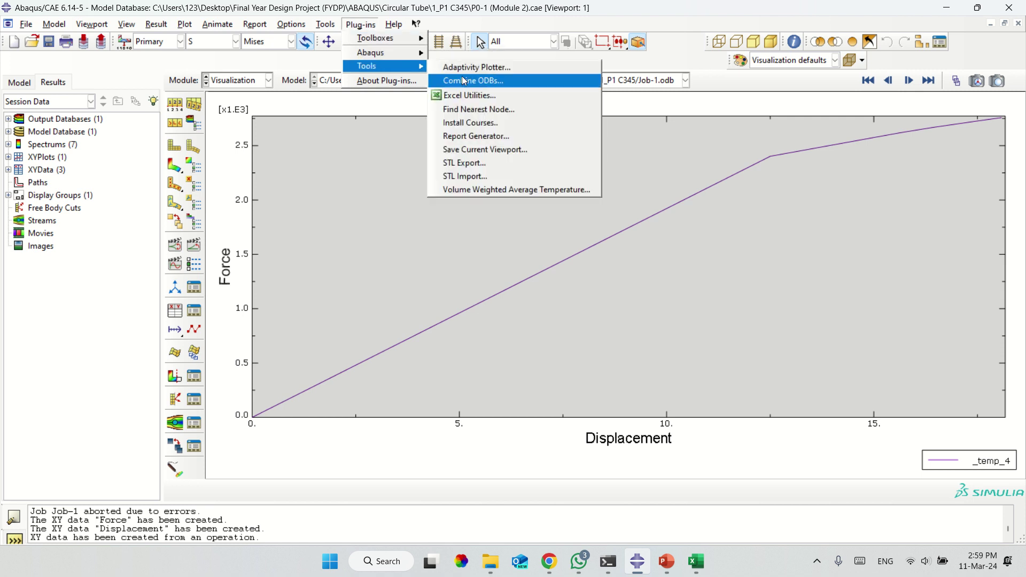
pyautogui.click(468, 97)
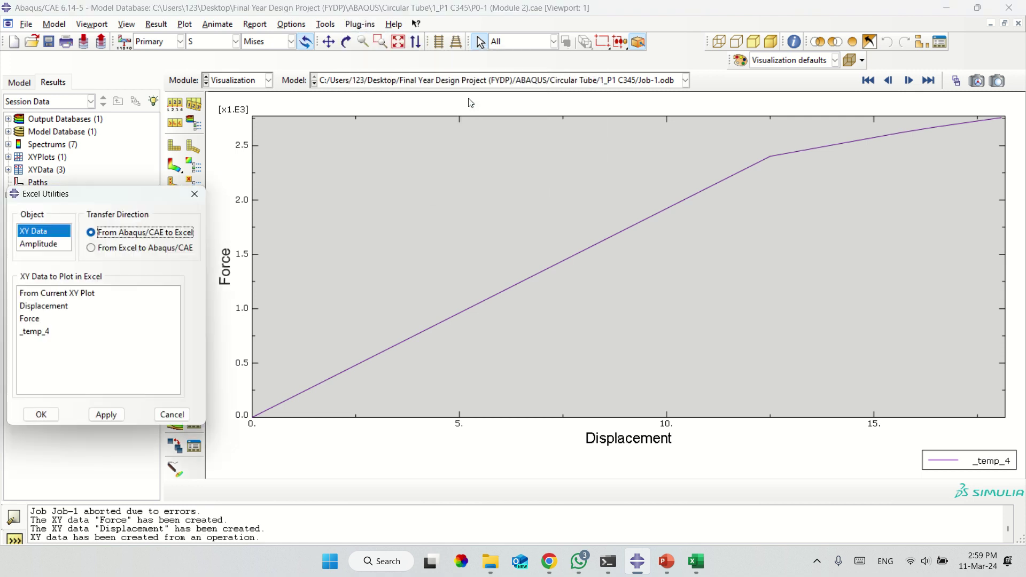
pyautogui.click(95, 294)
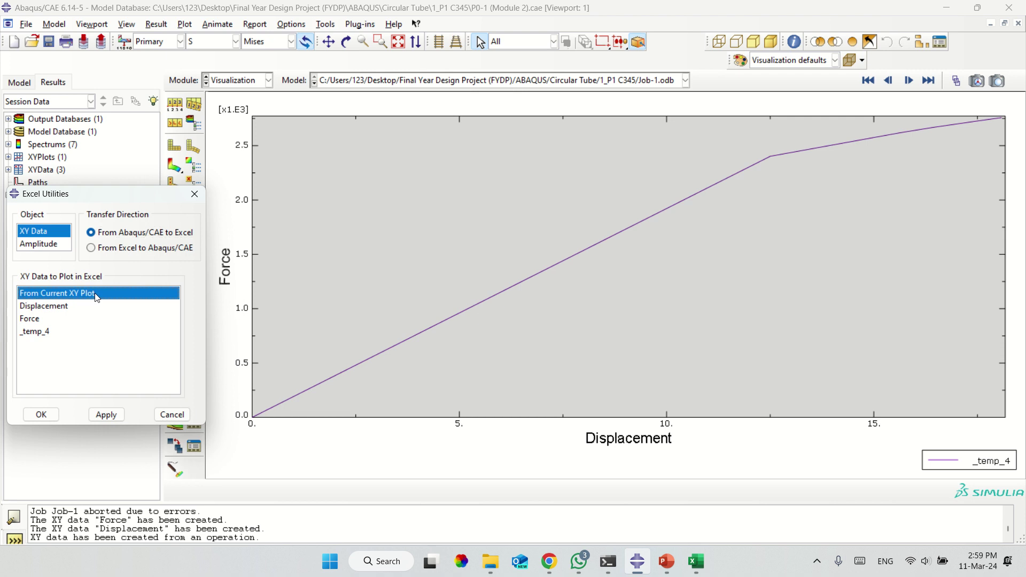
pyautogui.click(106, 417)
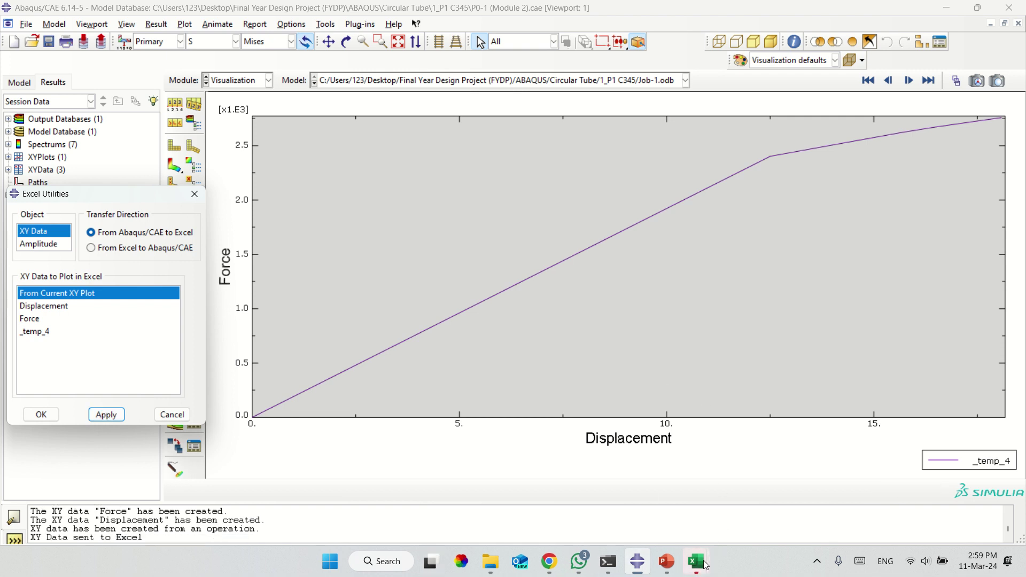
pyautogui.moveTo(696, 561)
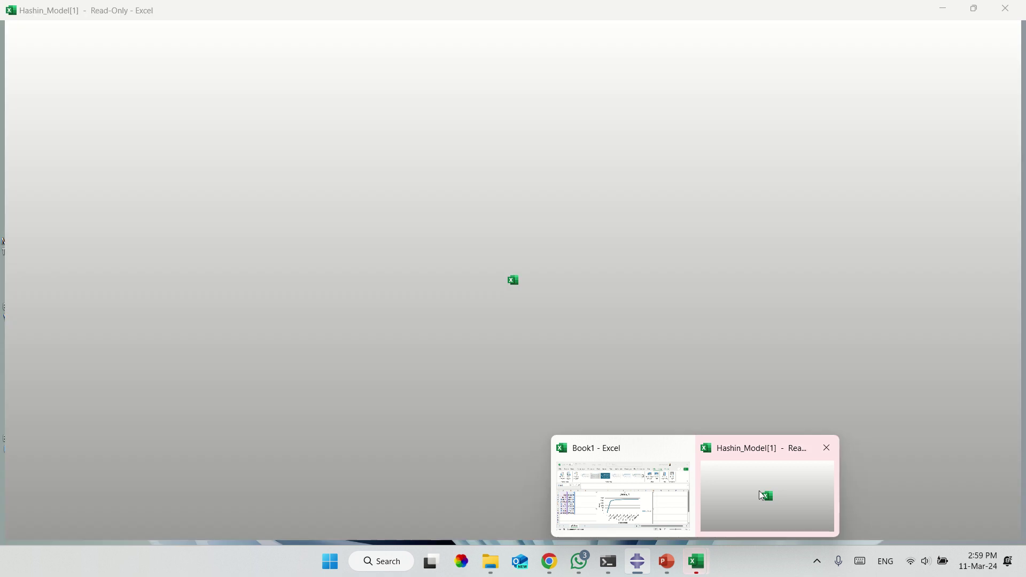
pyautogui.click(759, 490)
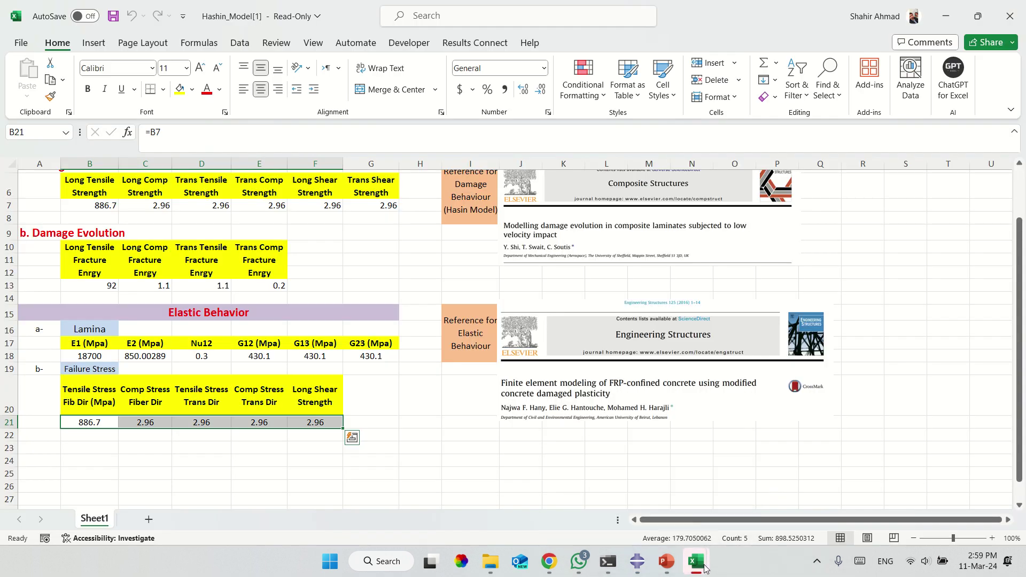
# Bring the Book1 workbook with the _temp_4 chart forward and maximize it.
pyautogui.moveTo(696, 561)
pyautogui.click(584, 487)
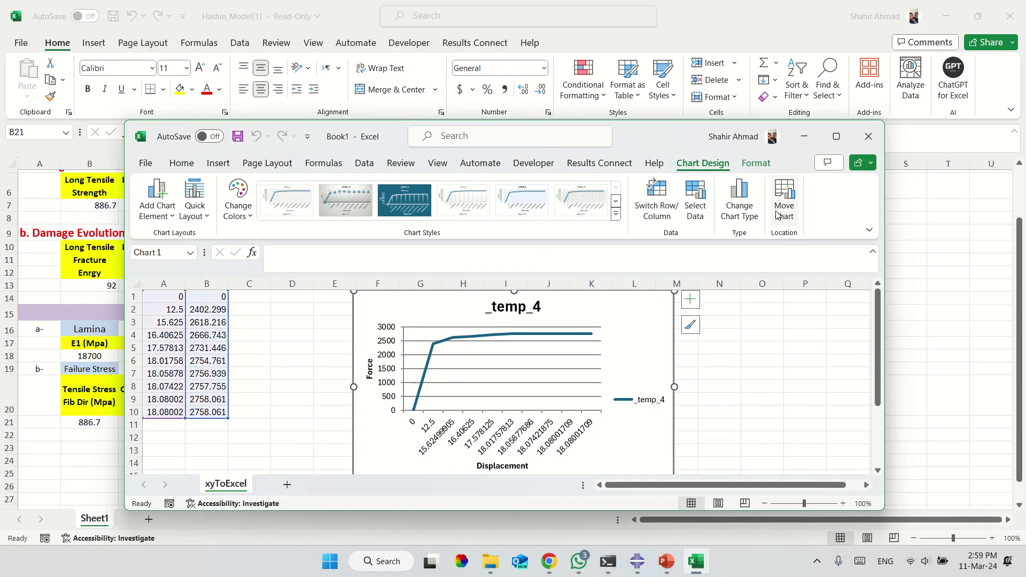
pyautogui.click(838, 137)
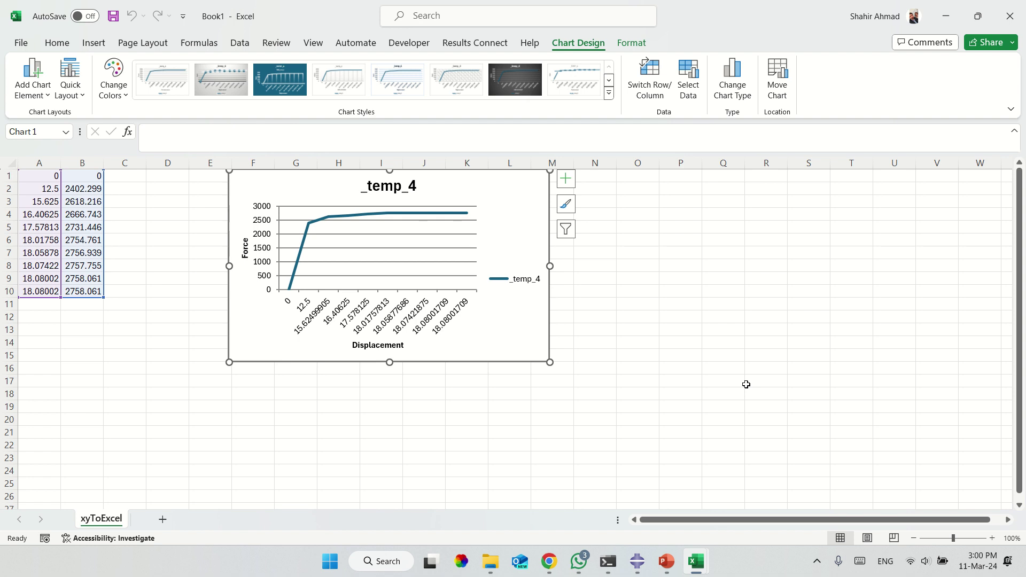
pyautogui.hotkey('ctrl', 's')
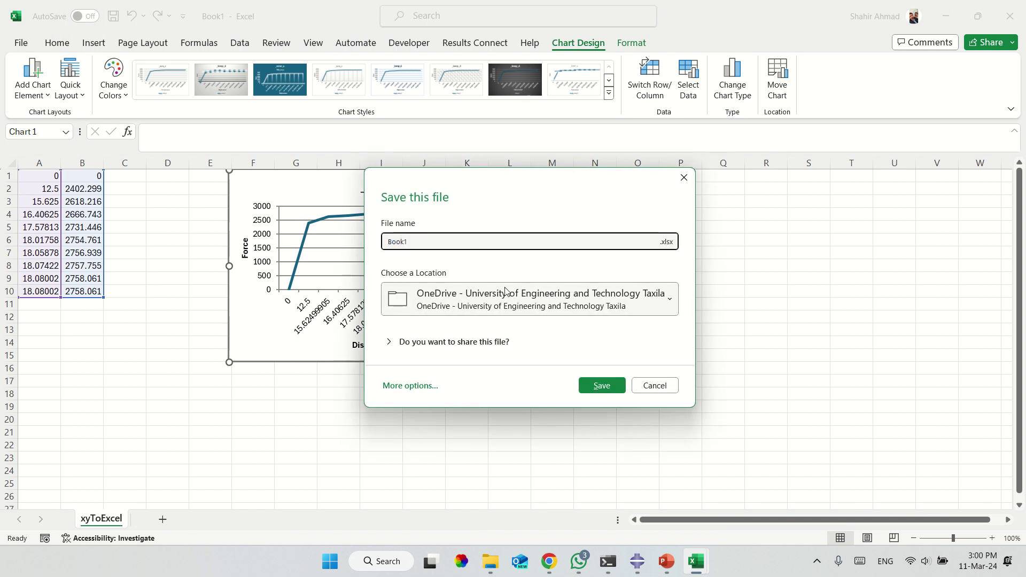
# Save Book1 on the Desktop as TheGraph, then close the workbook.
pyautogui.click(505, 294)
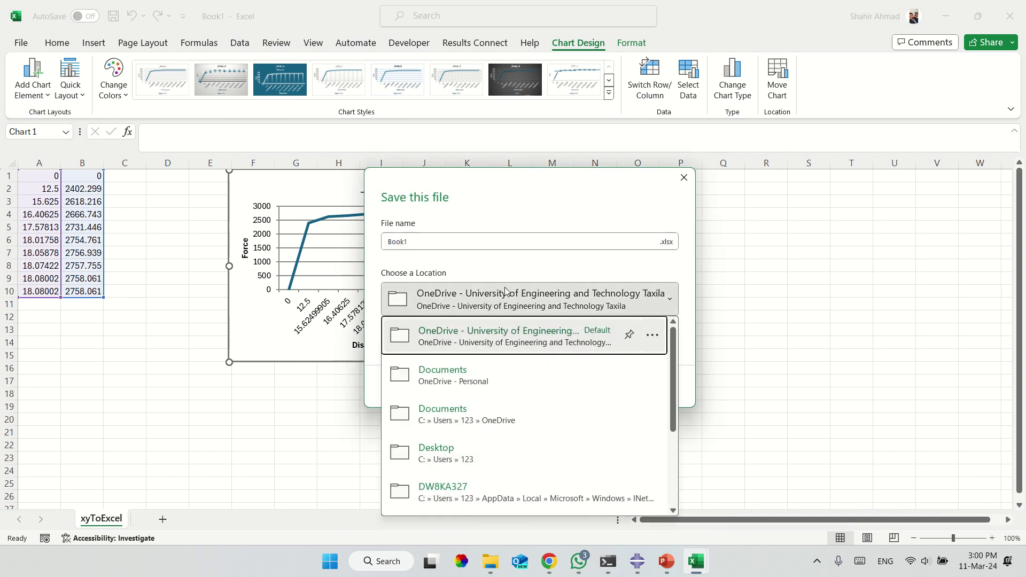
pyautogui.click(469, 458)
pyautogui.click(470, 245)
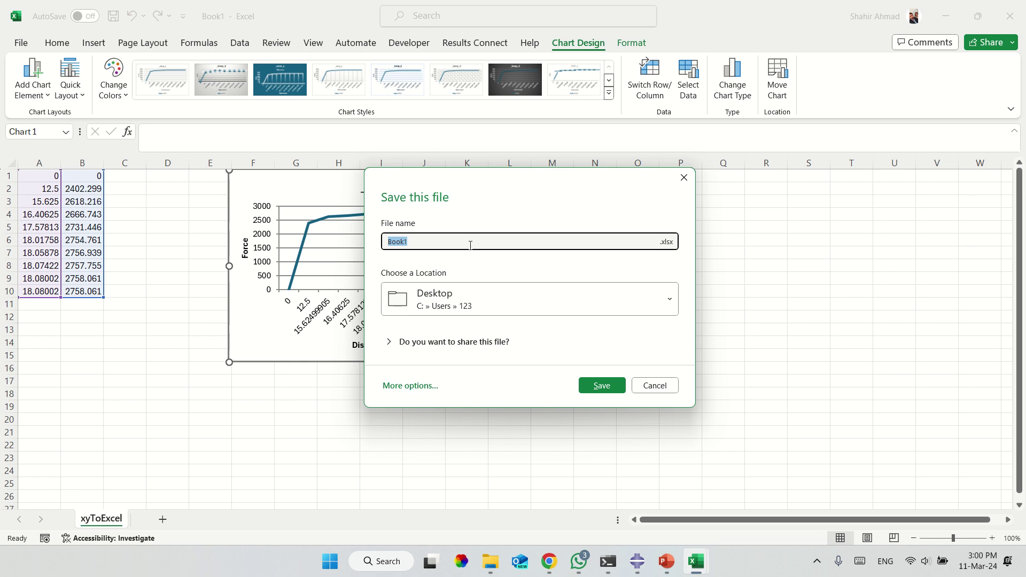
pyautogui.write('TheGraph')
pyautogui.click(600, 385)
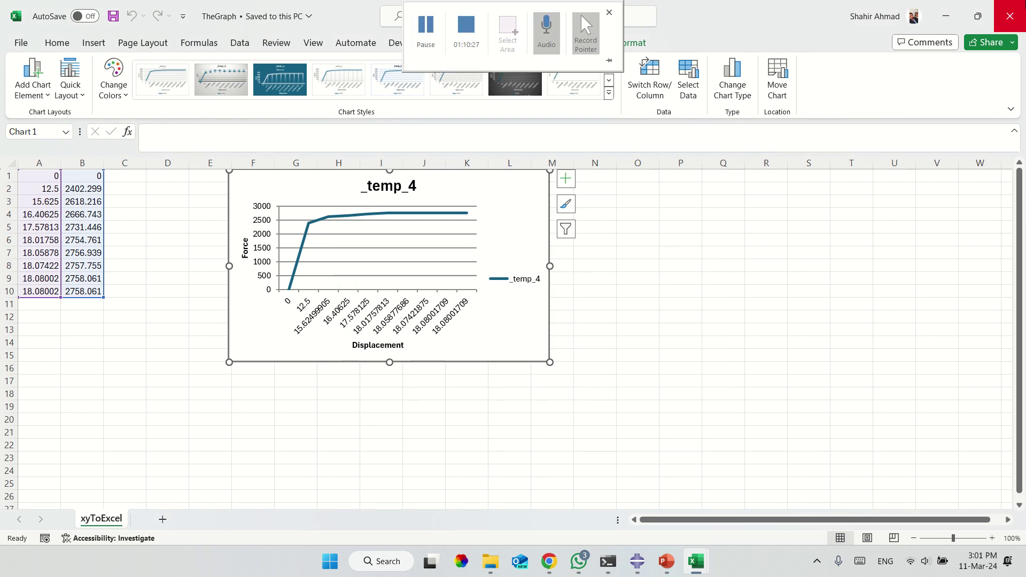
pyautogui.click(1010, 16)
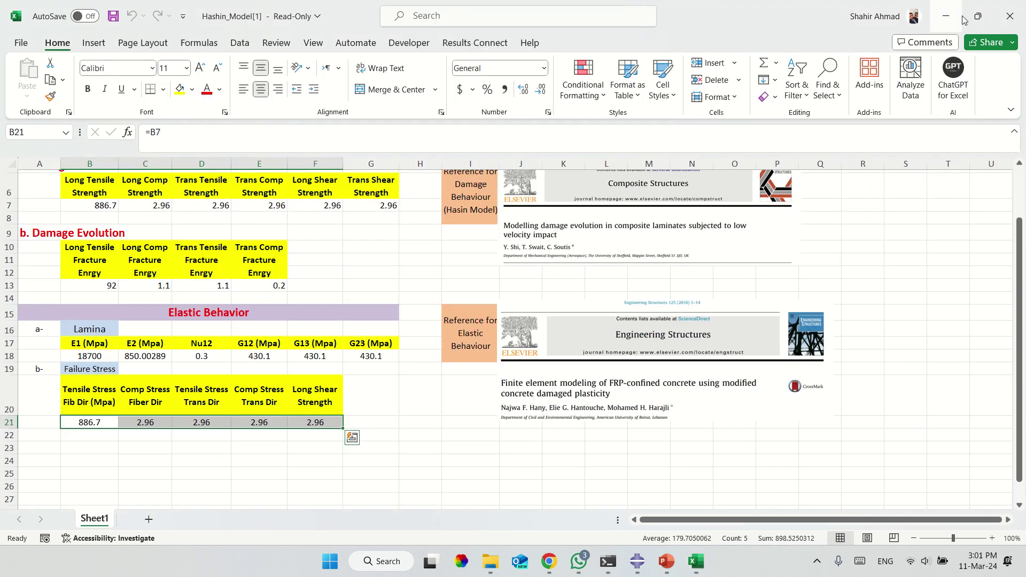
# Close Hashin_Model, saving its copy to the Desktop when prompted.
pyautogui.click(1010, 16)
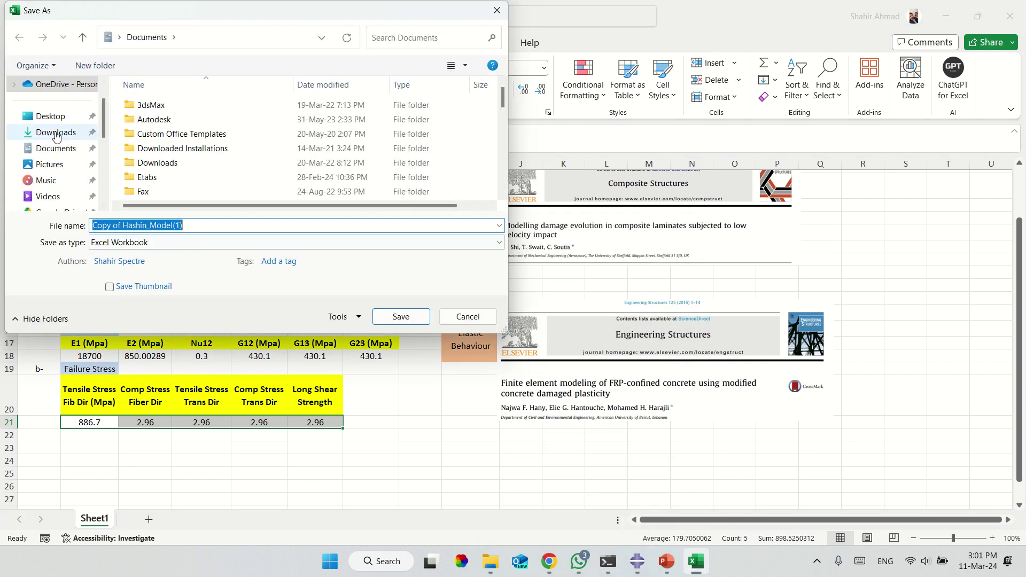
pyautogui.click(47, 115)
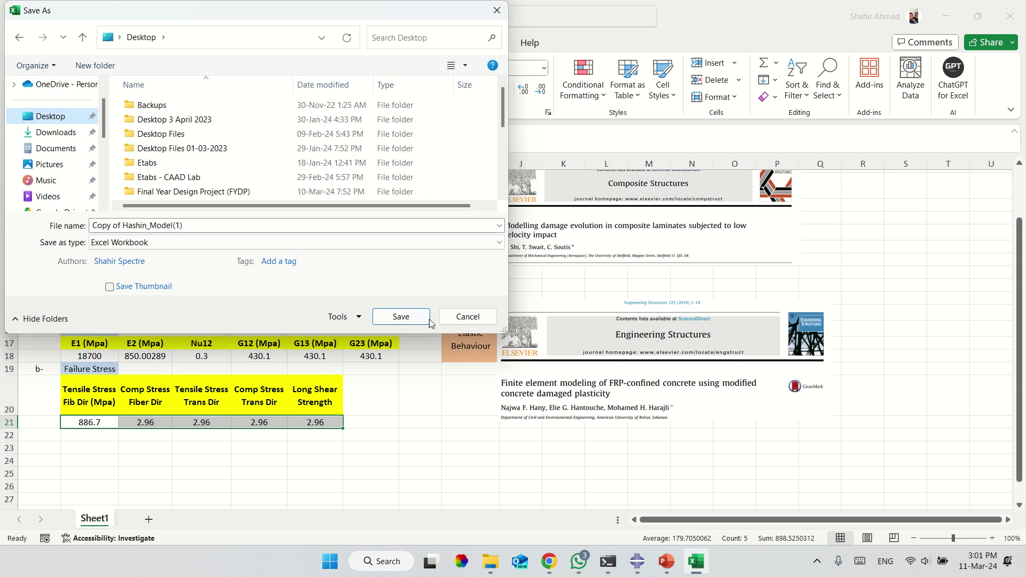
pyautogui.click(405, 317)
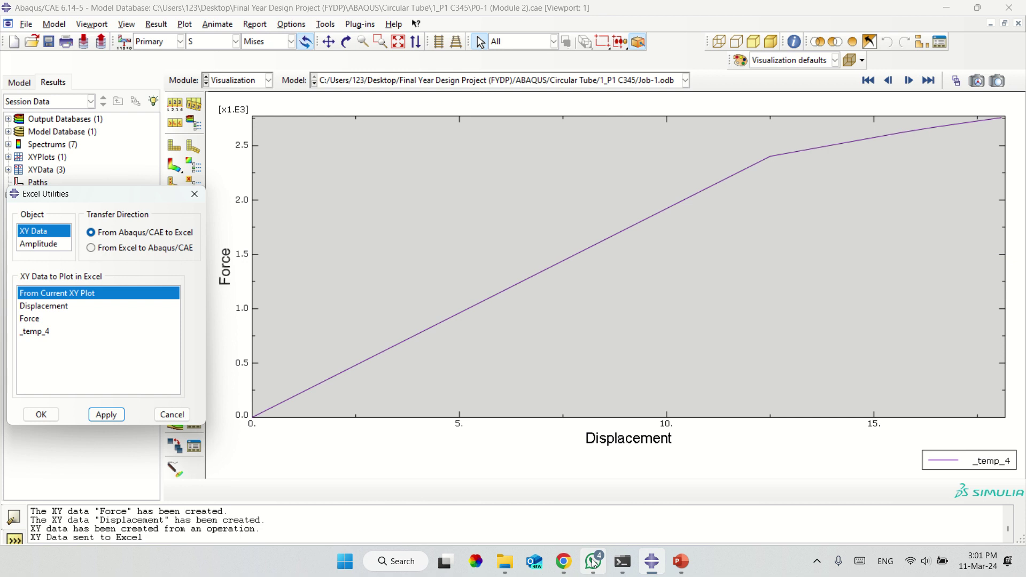
# Save the GetData Graph Digitizer archive from the WhatsApp group chat to the Desktop.
pyautogui.click(593, 561)
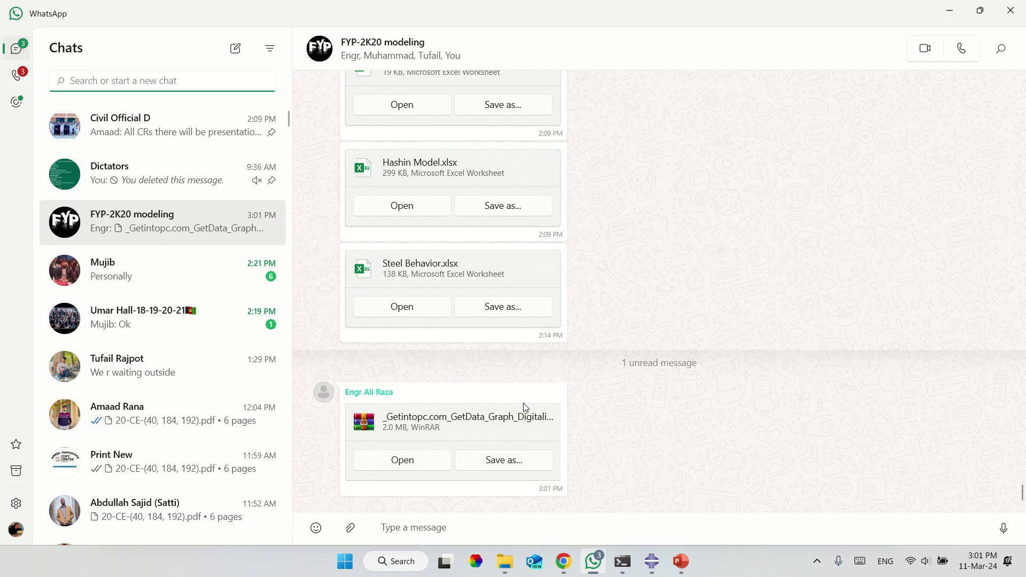
pyautogui.click(508, 460)
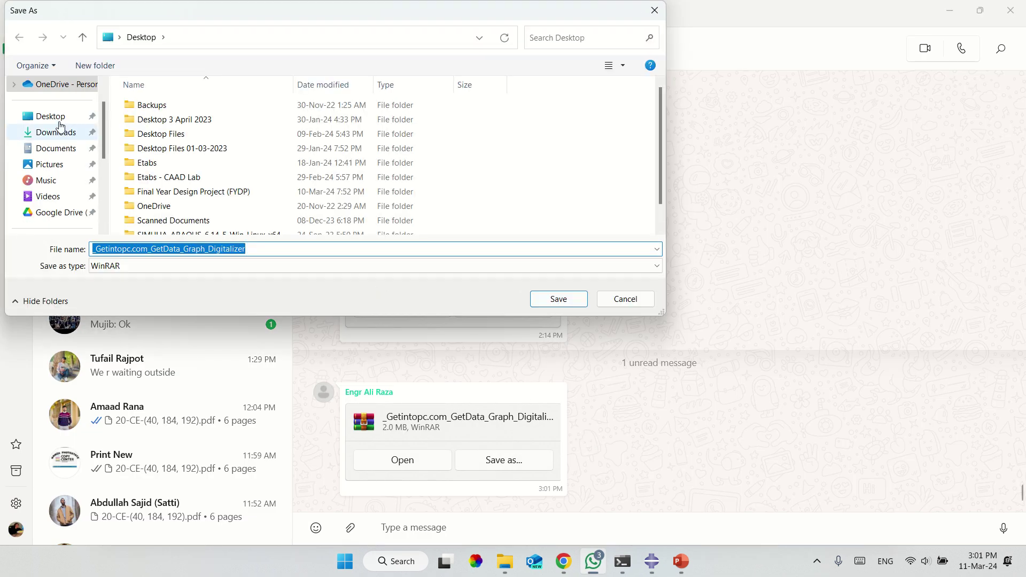
pyautogui.click(60, 118)
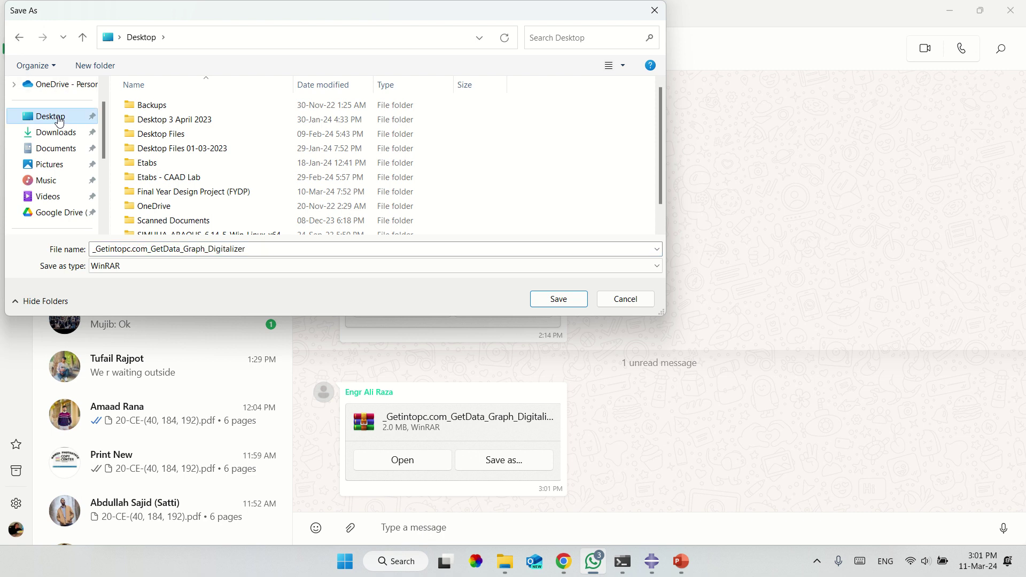
pyautogui.click(572, 304)
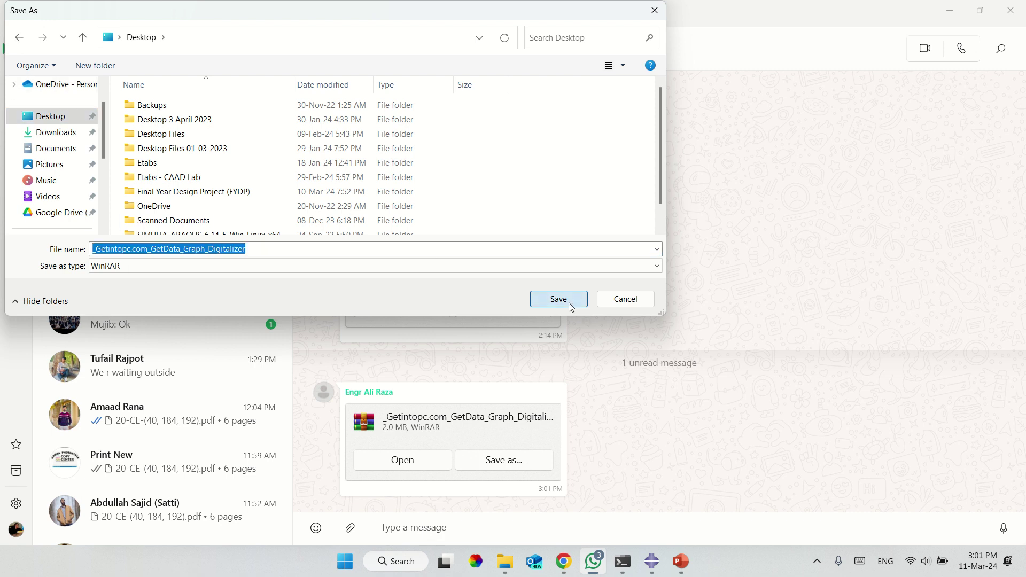
# Minimize the WhatsApp, Abaqus, Chrome and File Explorer windows.
pyautogui.click(949, 10)
pyautogui.click(946, 4)
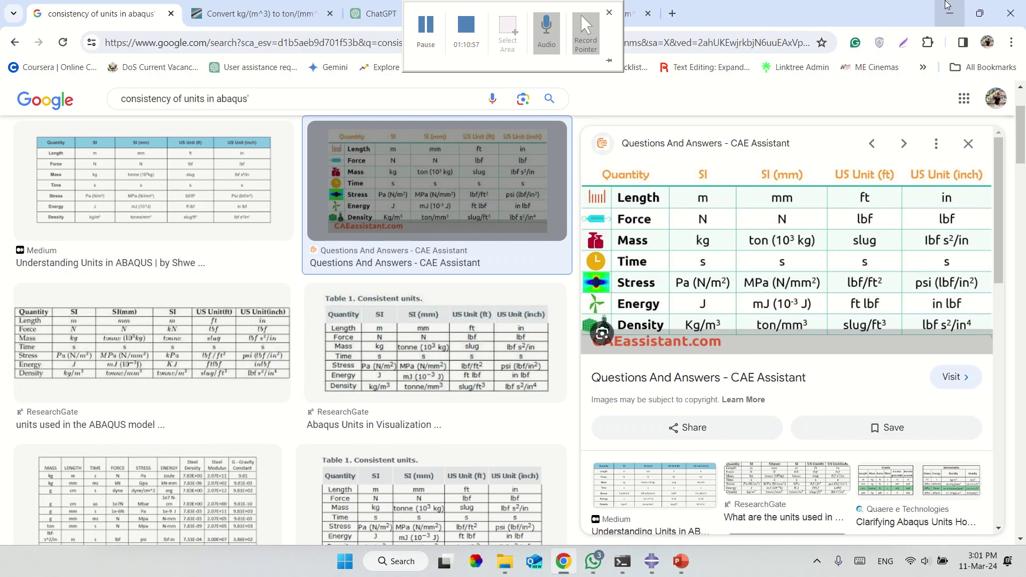
pyautogui.click(946, 4)
pyautogui.click(945, 4)
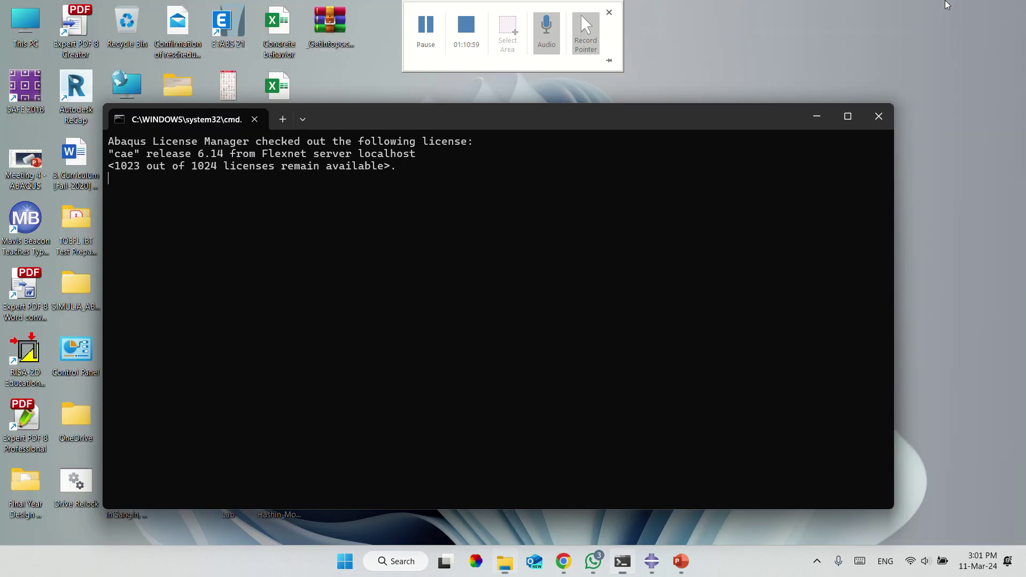
# Try Windows' Extract All on the GetData archive, which fails because the archive is encrypted.
pyautogui.click(816, 116)
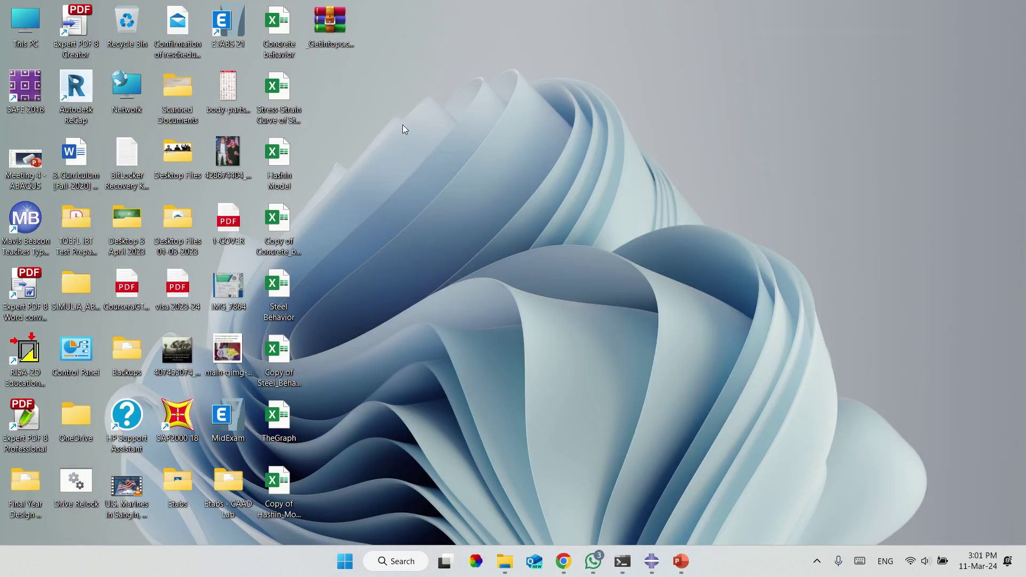
pyautogui.rightClick(345, 37)
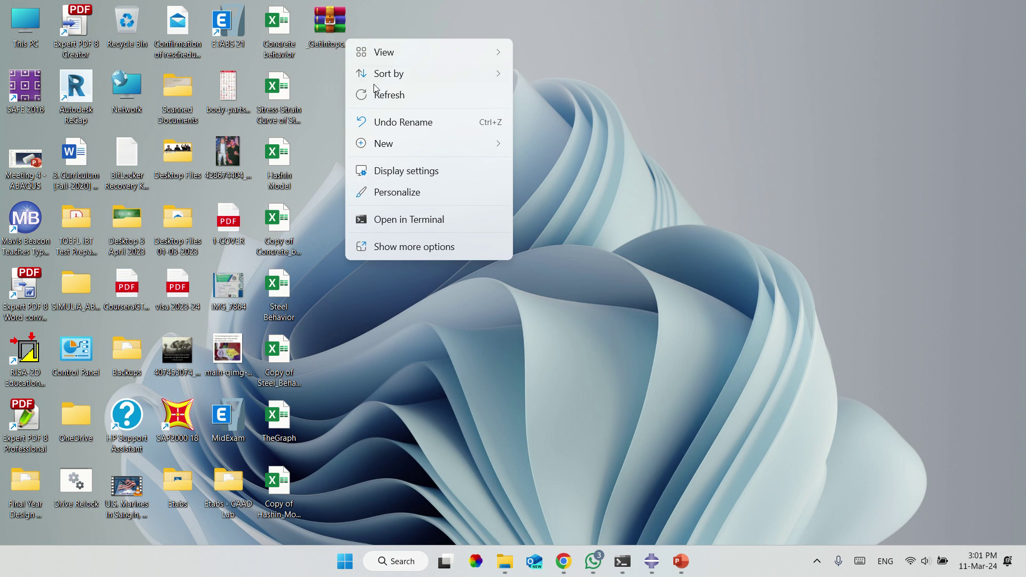
pyautogui.click(325, 26)
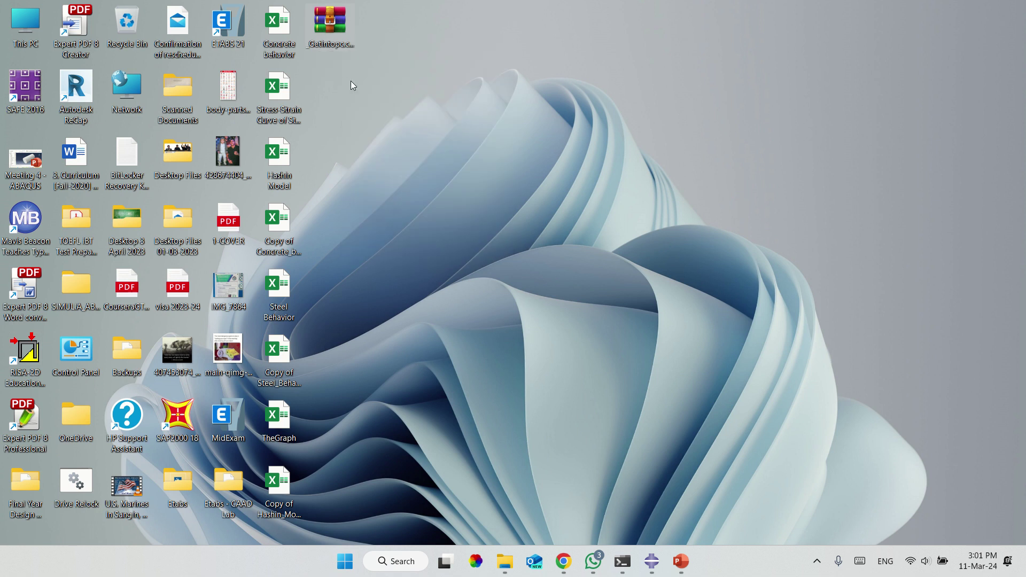
pyautogui.hotkey('shift', 'F10')
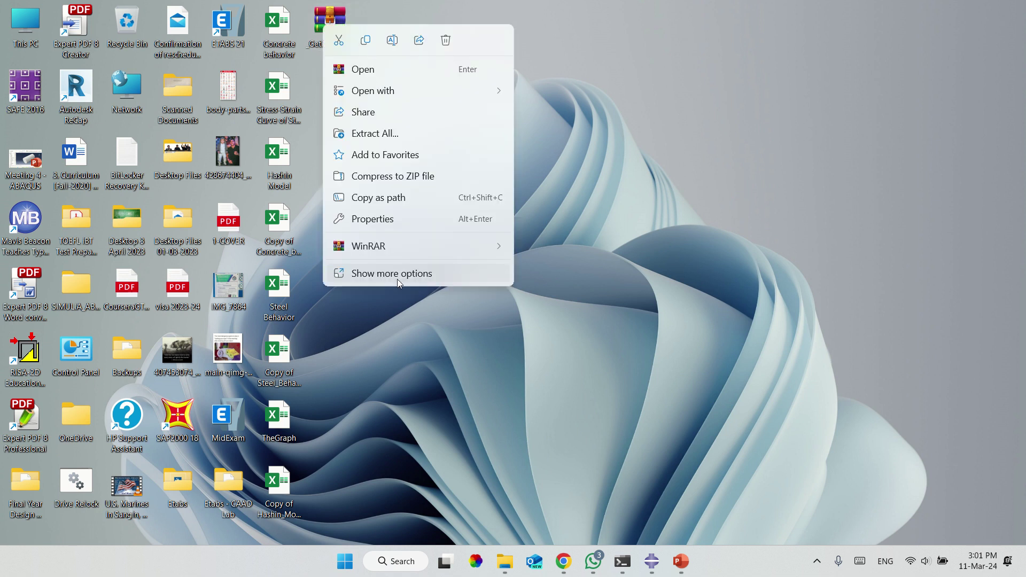
pyautogui.click(397, 278)
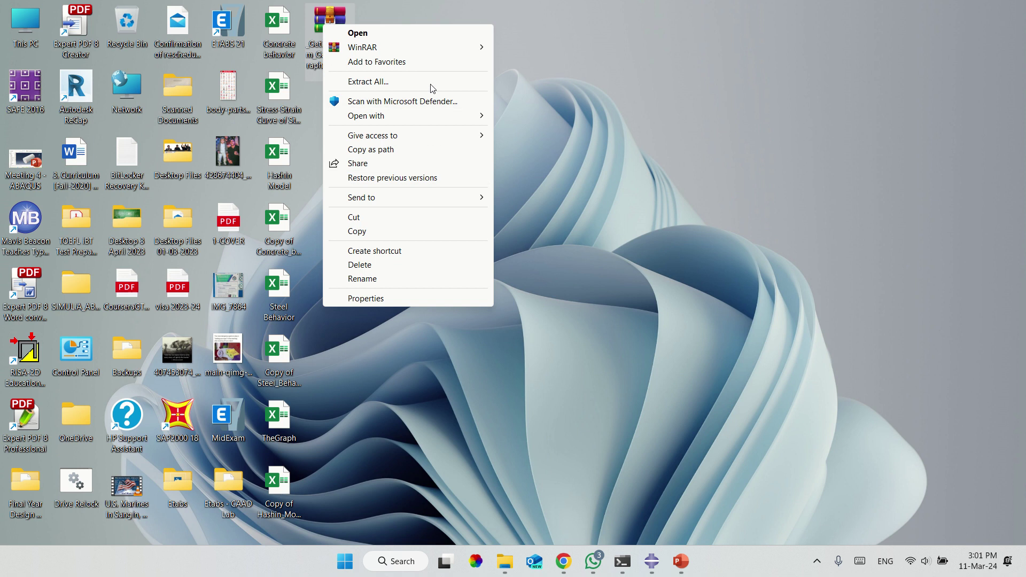
pyautogui.click(431, 78)
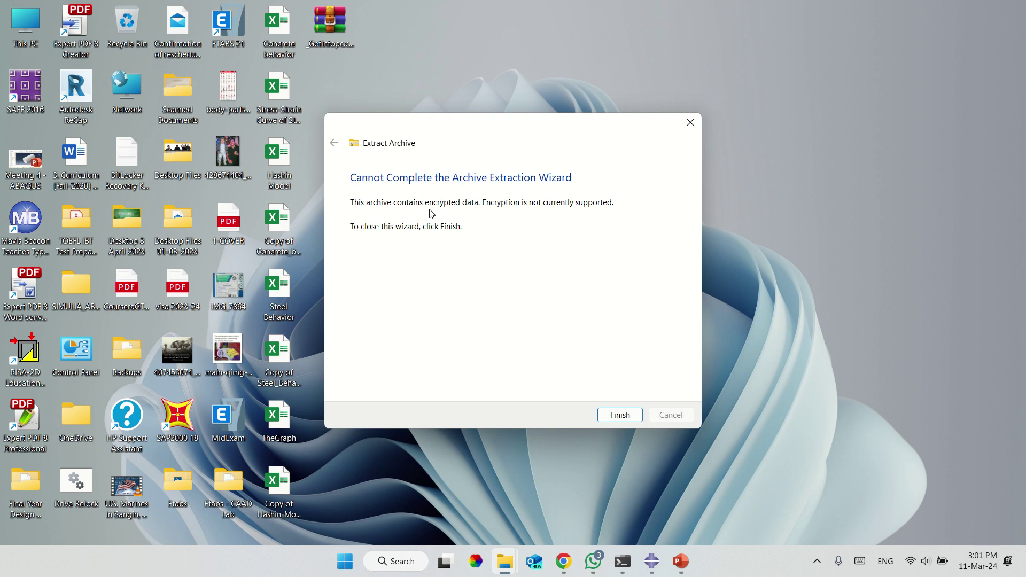
pyautogui.click(617, 416)
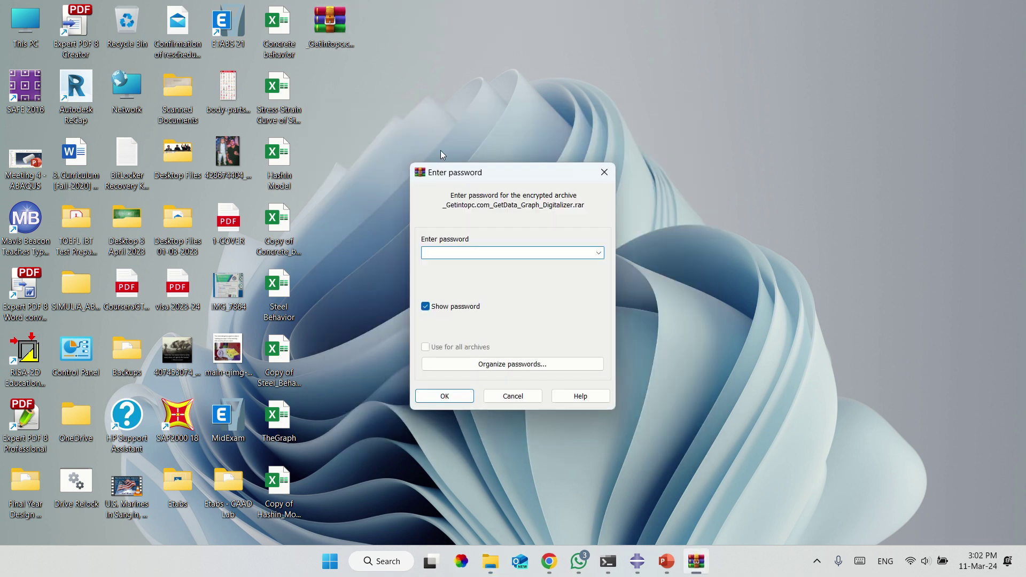
# Unlock the archive with its password and extract the GetData_Graph_Digitalizer folder to the desktop.
pyautogui.write('123')
pyautogui.press('Return')
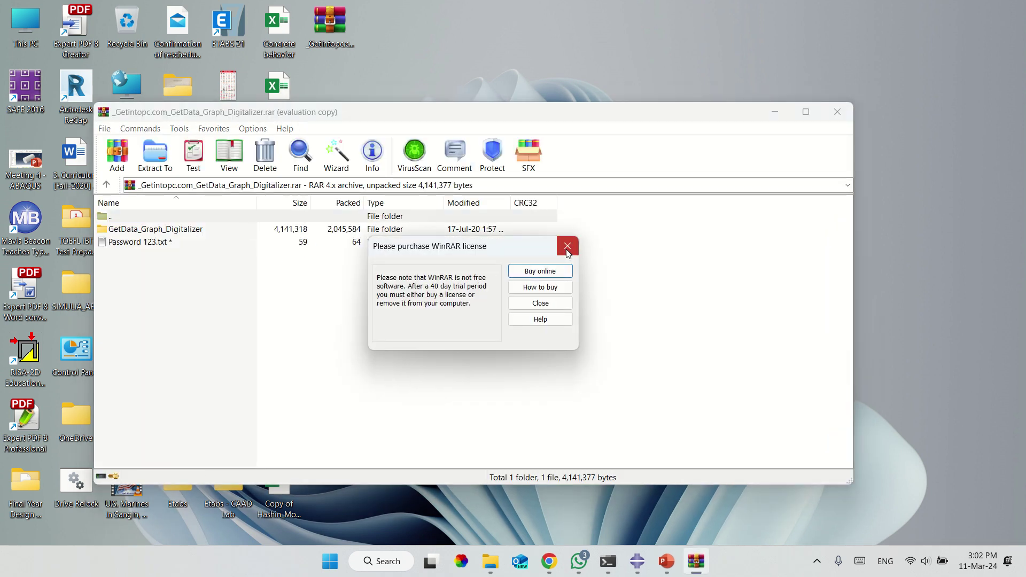
pyautogui.click(567, 246)
pyautogui.moveTo(382, 115); pyautogui.dragTo(677, 128)
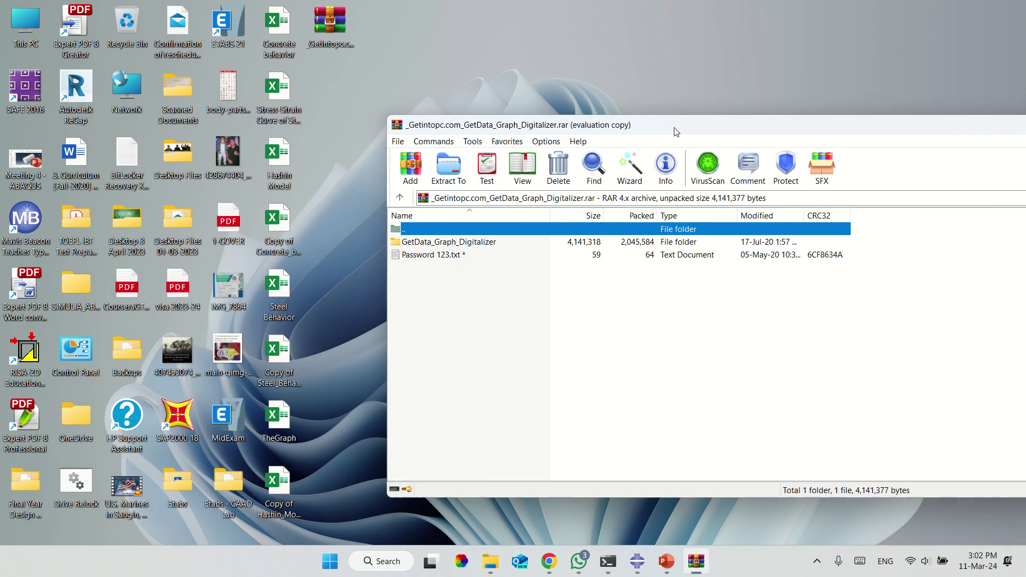
pyautogui.moveTo(427, 242); pyautogui.dragTo(351, 83)
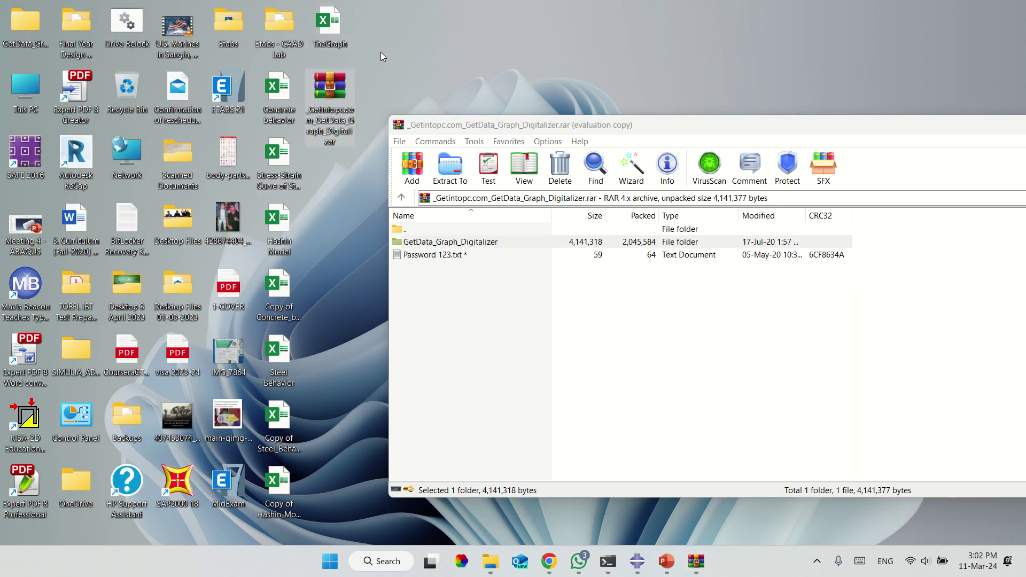
# Browse the archive's nested GetData_Graph_Digitalizer and cracks folders, then close WinRAR.
pyautogui.doubleClick(492, 244)
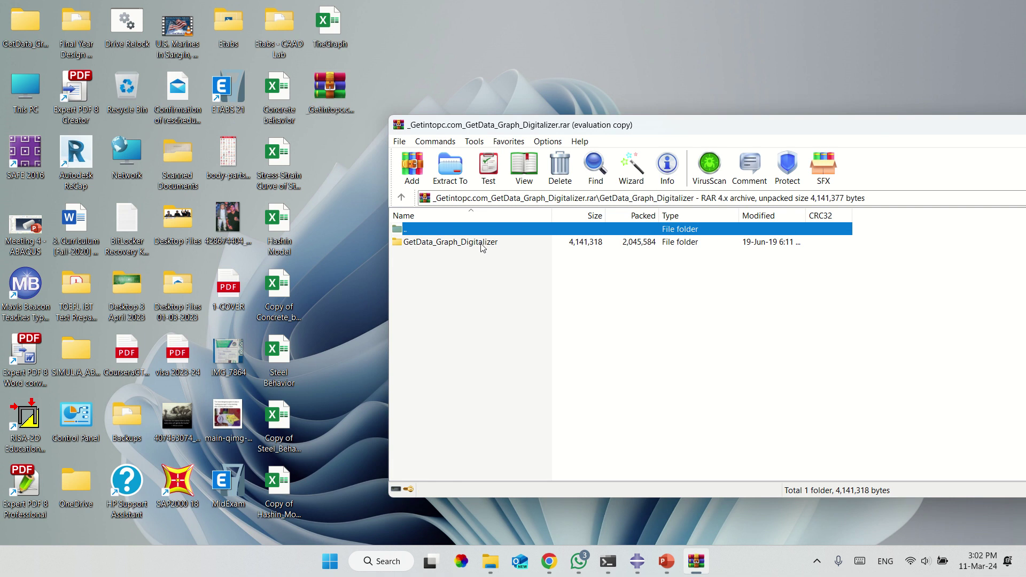
pyautogui.doubleClick(473, 242)
pyautogui.doubleClick(473, 243)
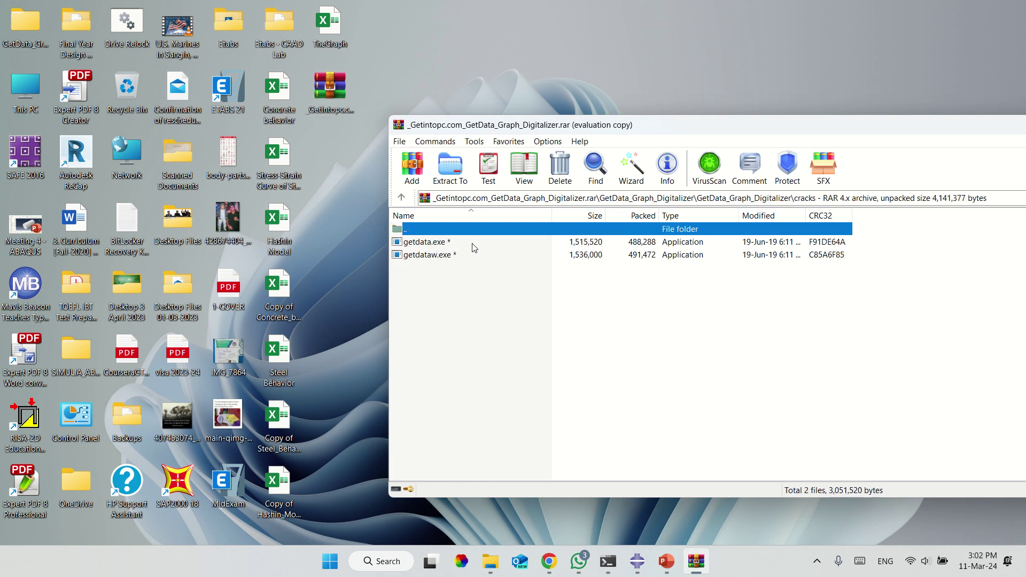
pyautogui.click(403, 198)
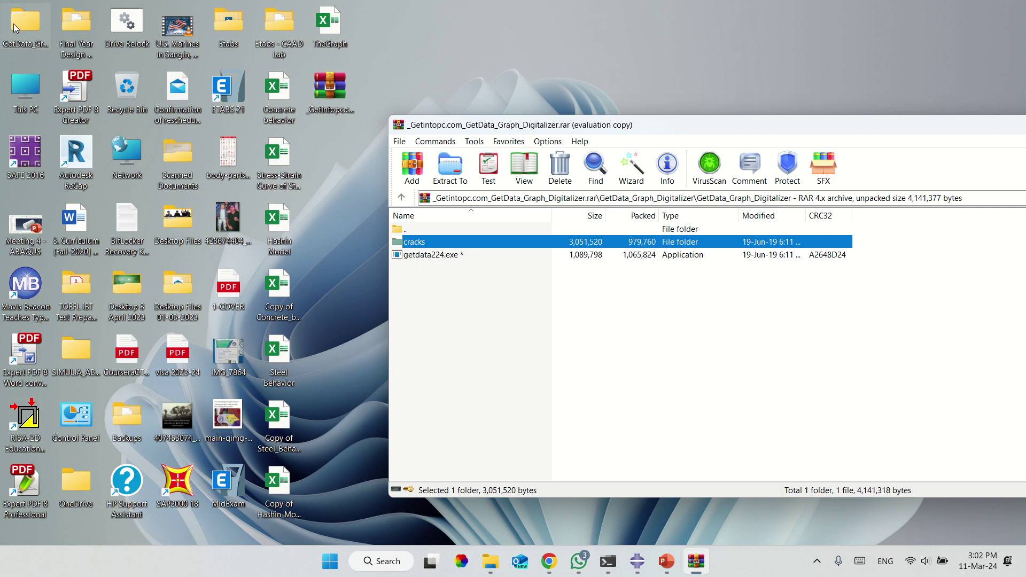
pyautogui.moveTo(765, 122); pyautogui.dragTo(447, 96)
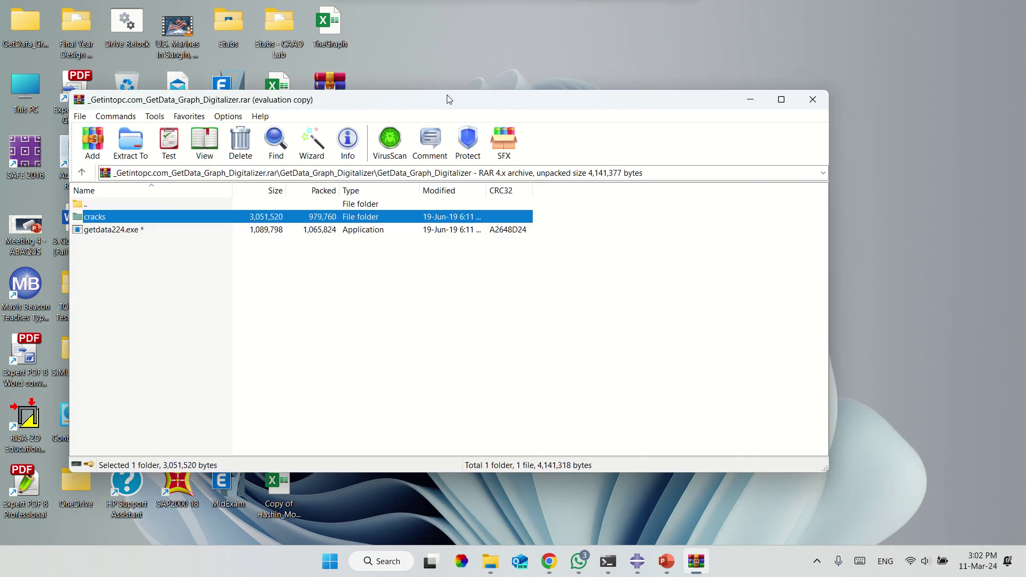
pyautogui.click(812, 100)
pyautogui.moveTo(22, 31); pyautogui.dragTo(369, 158)
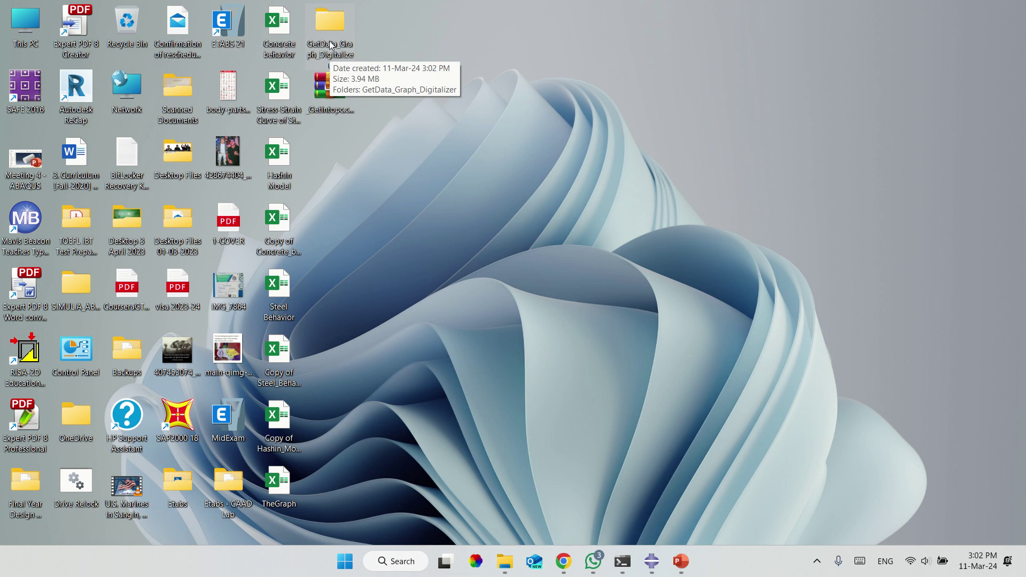
# Check the contents of the extracted GetData_Graph_Digitalizer folder and its inner folder, then return to WhatsApp.
pyautogui.moveTo(330, 45); pyautogui.dragTo(331, 126)
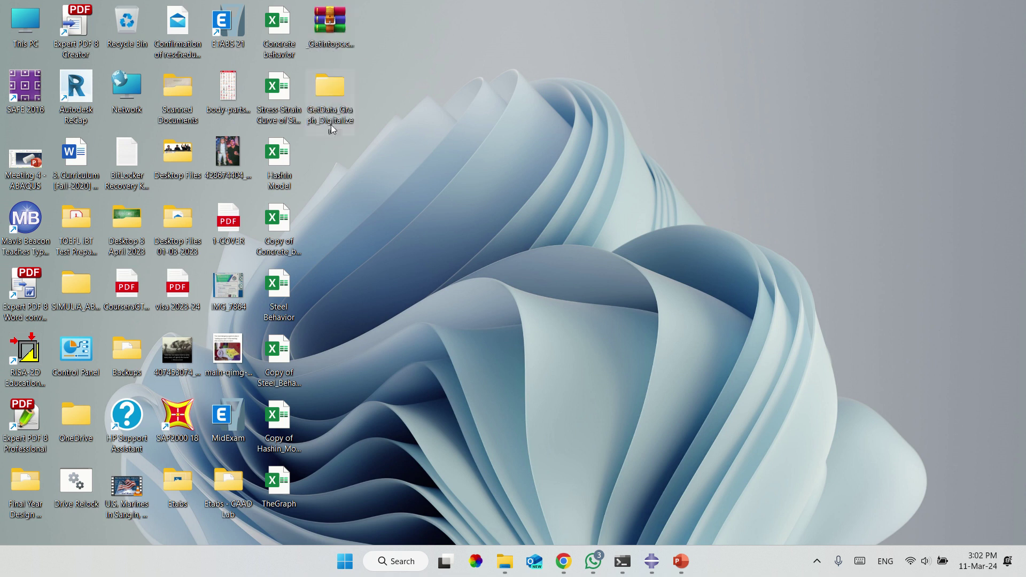
pyautogui.doubleClick(332, 95)
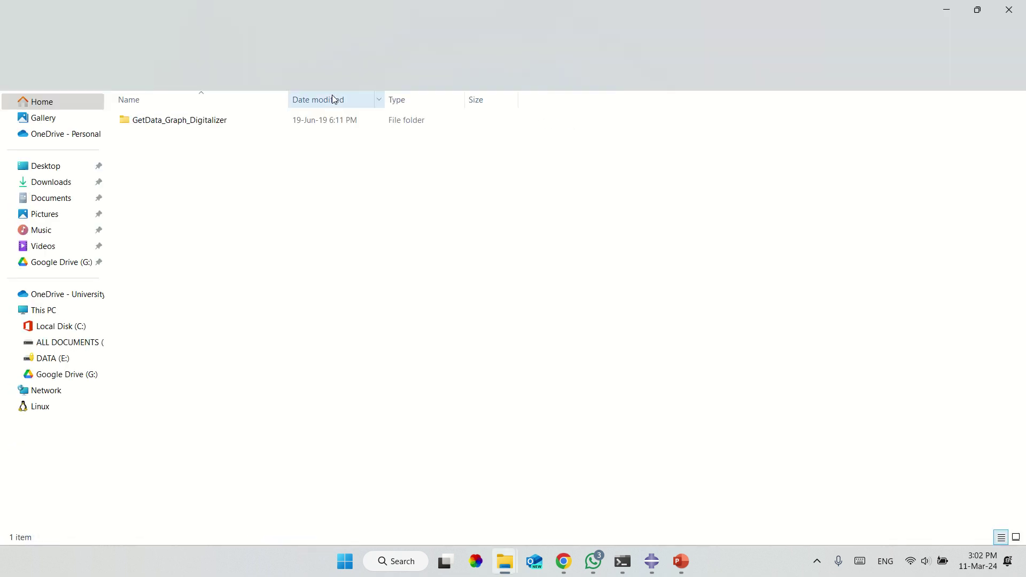
pyautogui.doubleClick(238, 120)
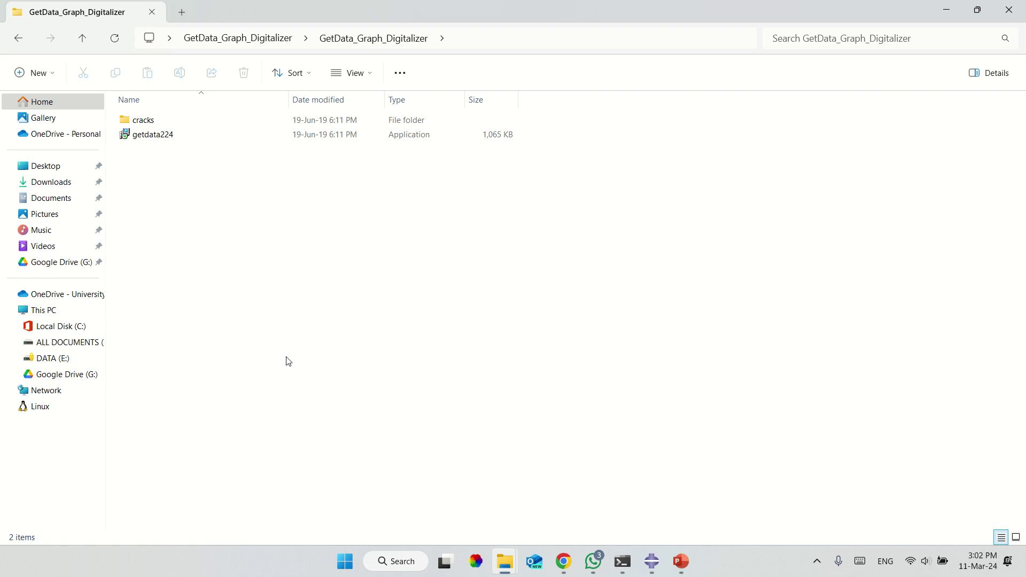
pyautogui.click(593, 561)
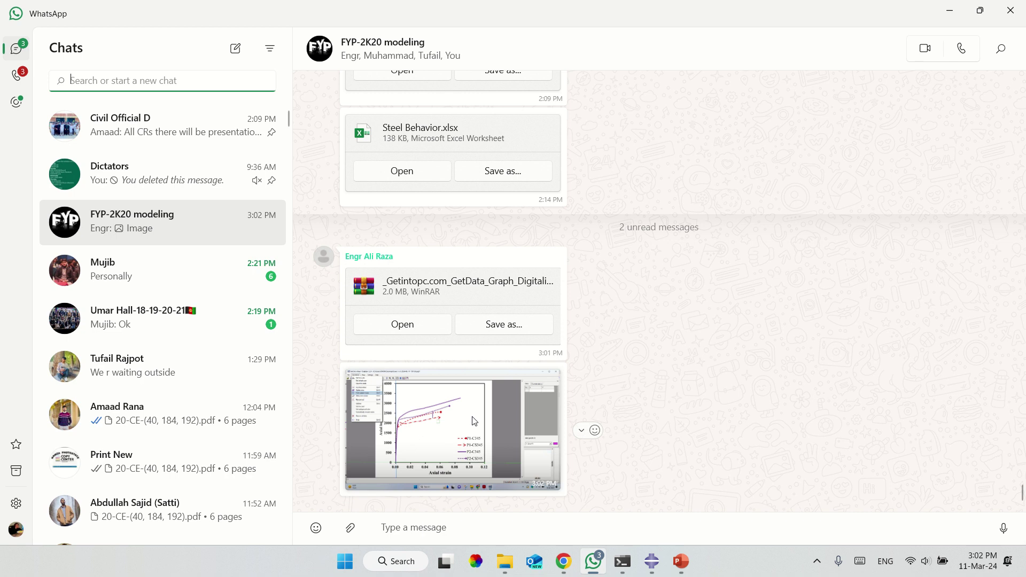
# View the shared GetData screenshot full-size, then minimize WhatsApp and File Explorer.
pyautogui.click(474, 421)
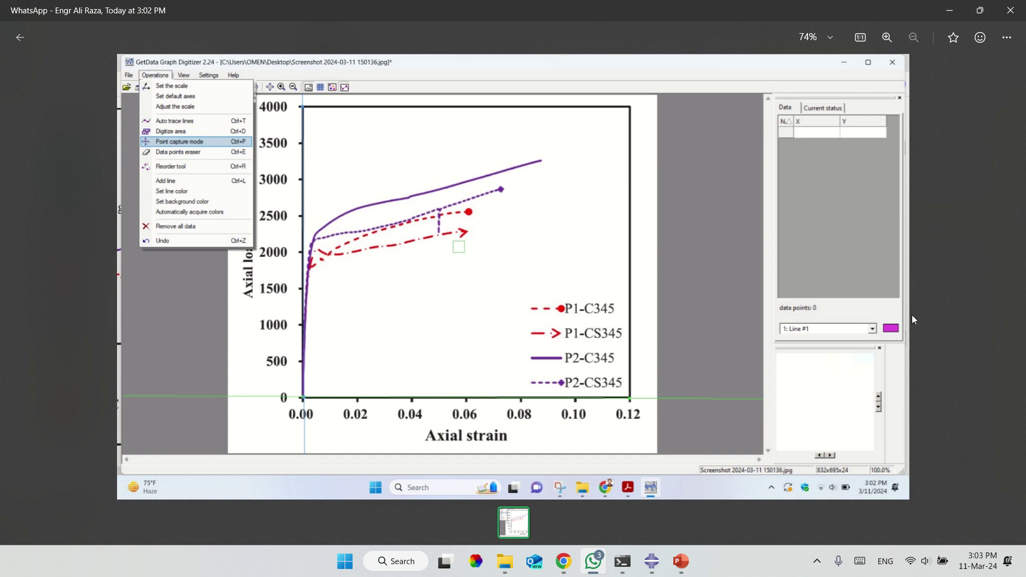
pyautogui.click(958, 338)
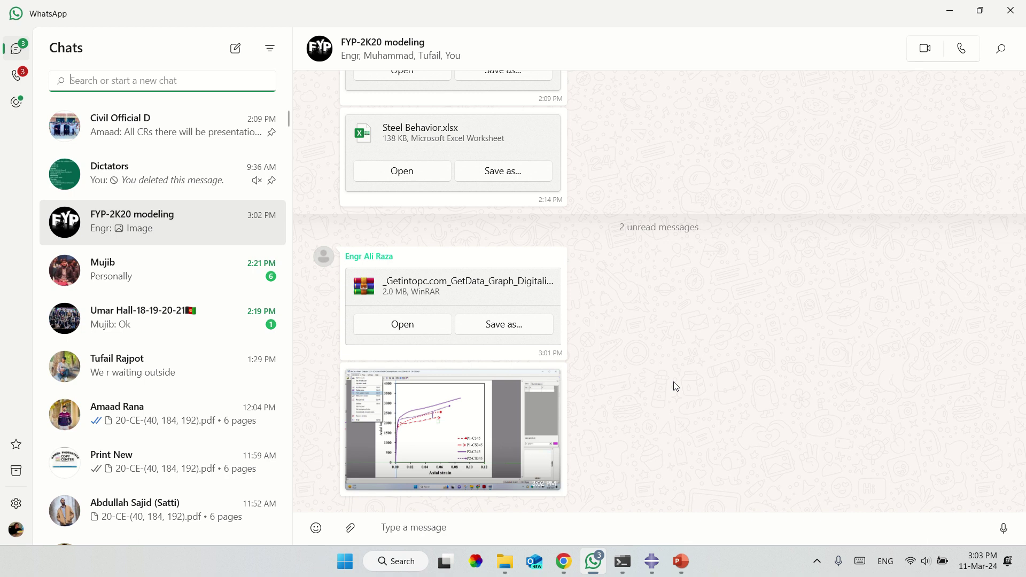
pyautogui.click(949, 8)
pyautogui.click(947, 6)
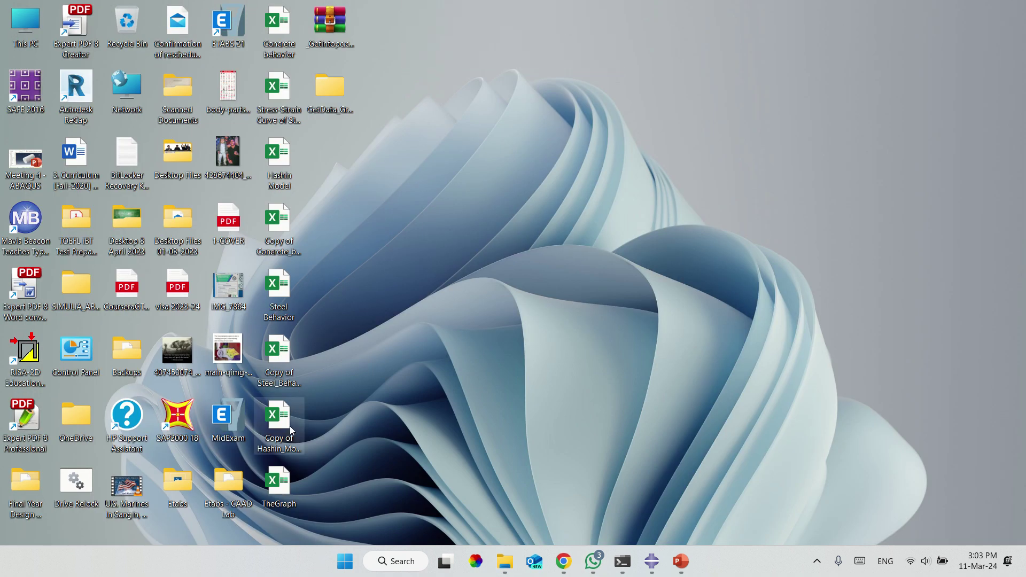
# Reopen the TheGraph workbook maximized, showing the _temp_4 force–displacement chart.
pyautogui.doubleClick(280, 490)
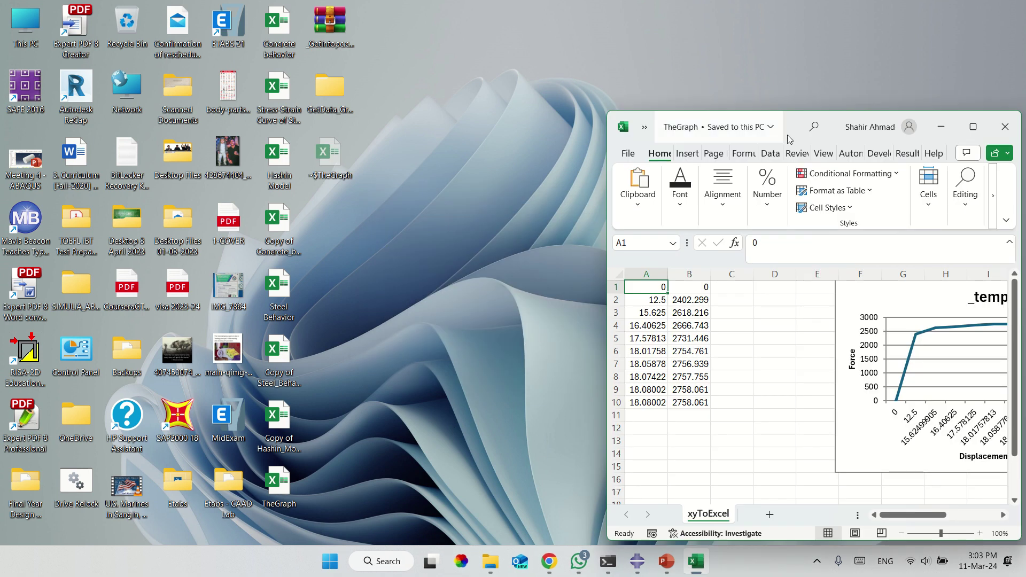
pyautogui.moveTo(797, 126); pyautogui.dragTo(725, 6)
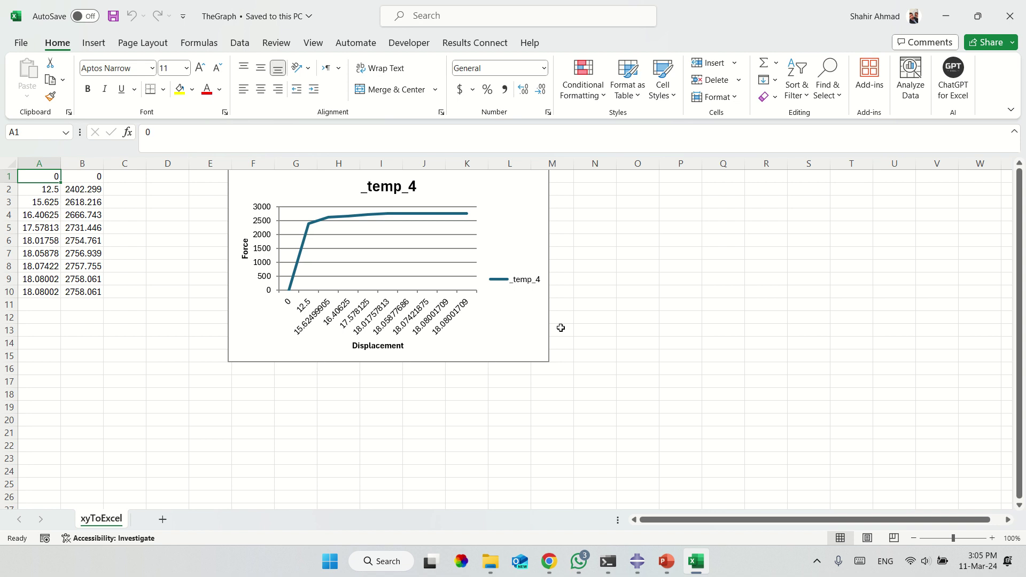
pyautogui.moveTo(317, 226)
pyautogui.moveTo(372, 5)
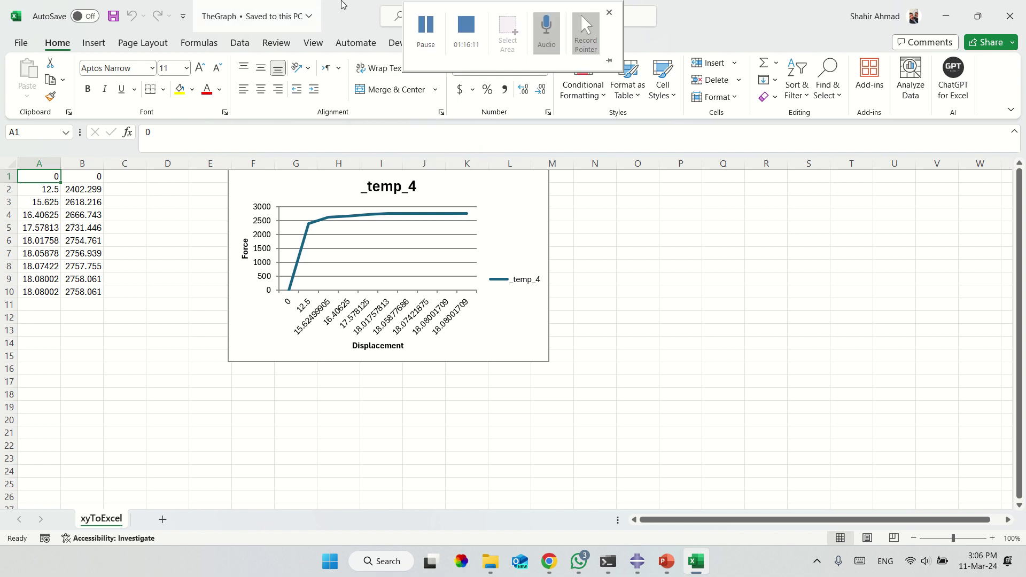